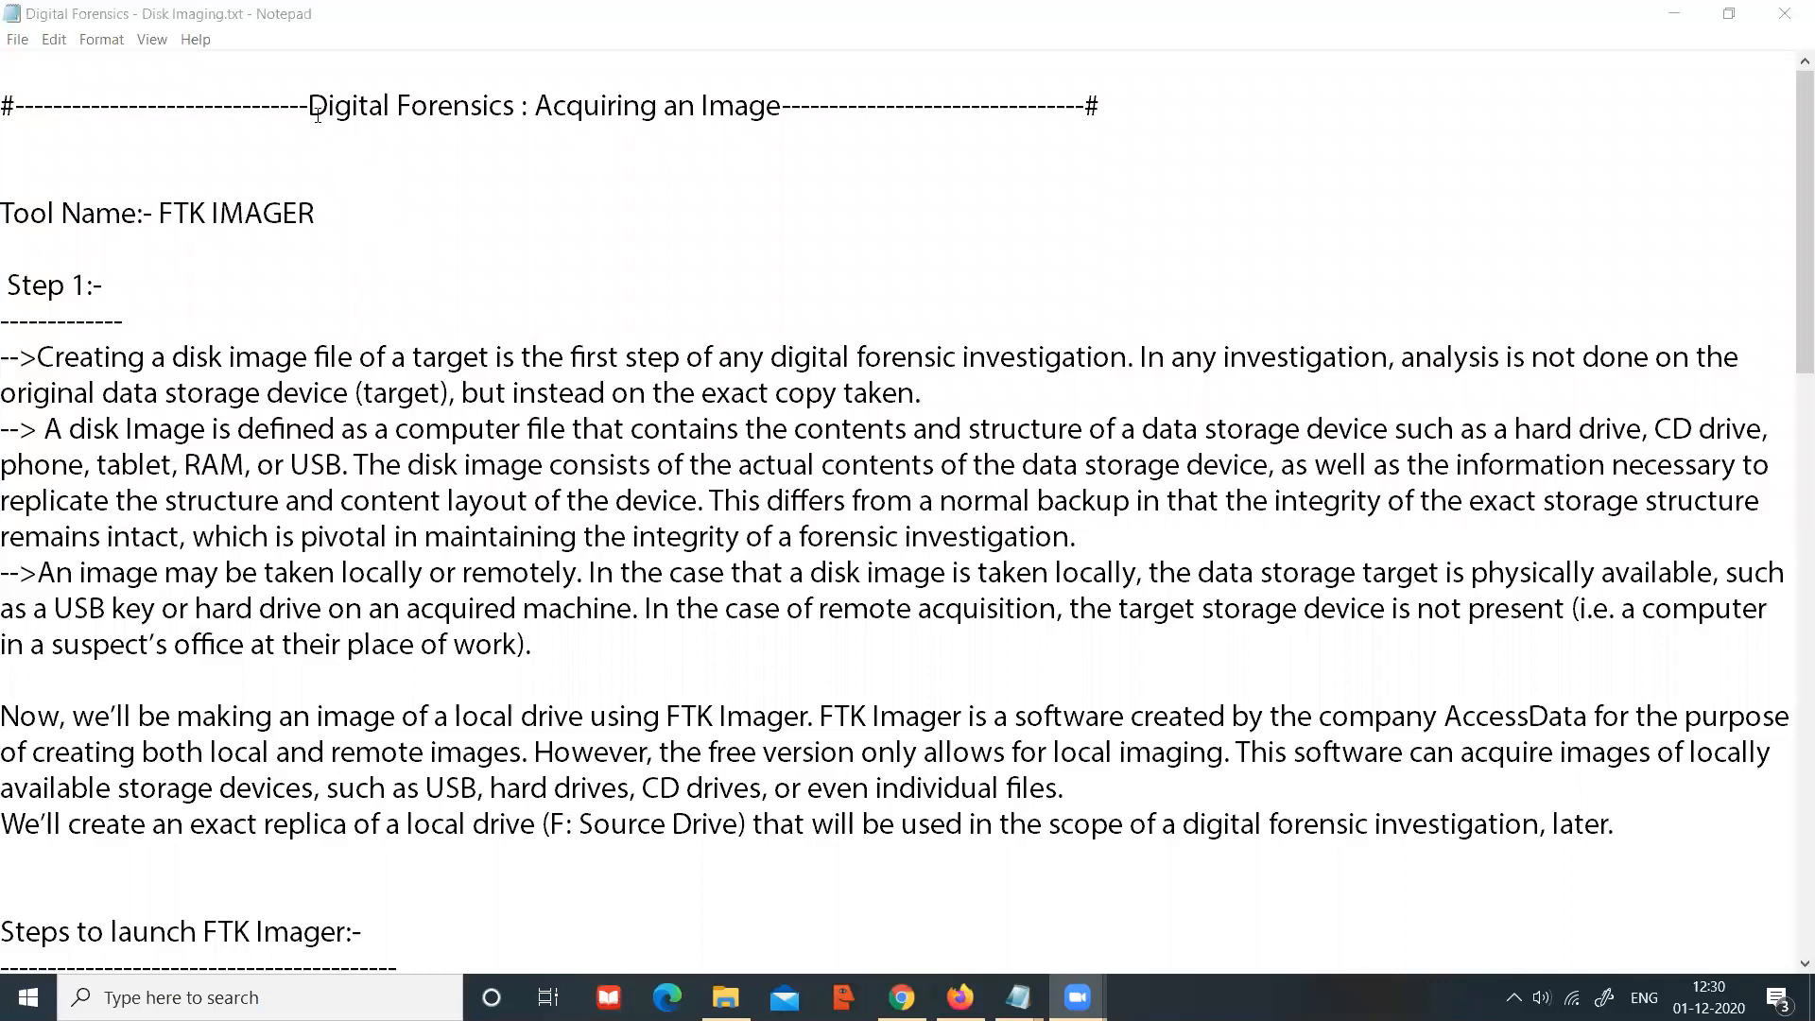
Step: Read the notes' title, tool name and first Step 1 point on why analysis uses an exact copy of the target
drag(300, 106, 799, 128)
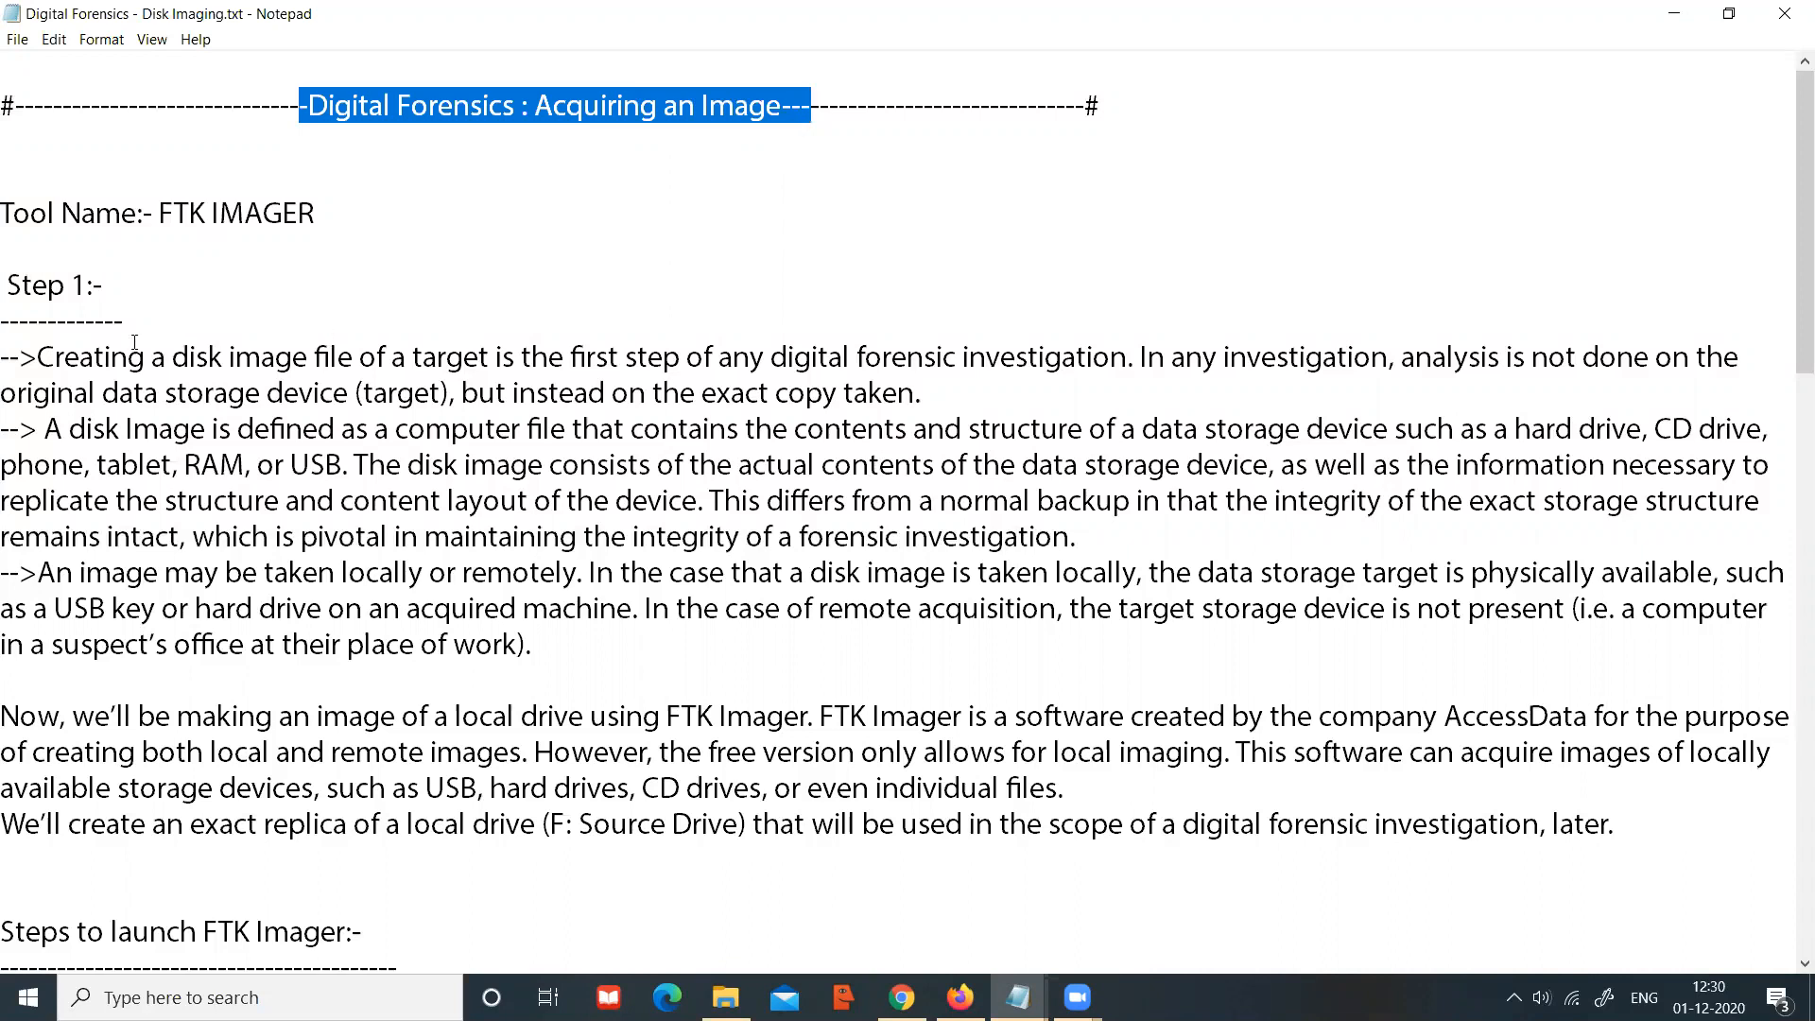
drag(9, 218, 327, 218)
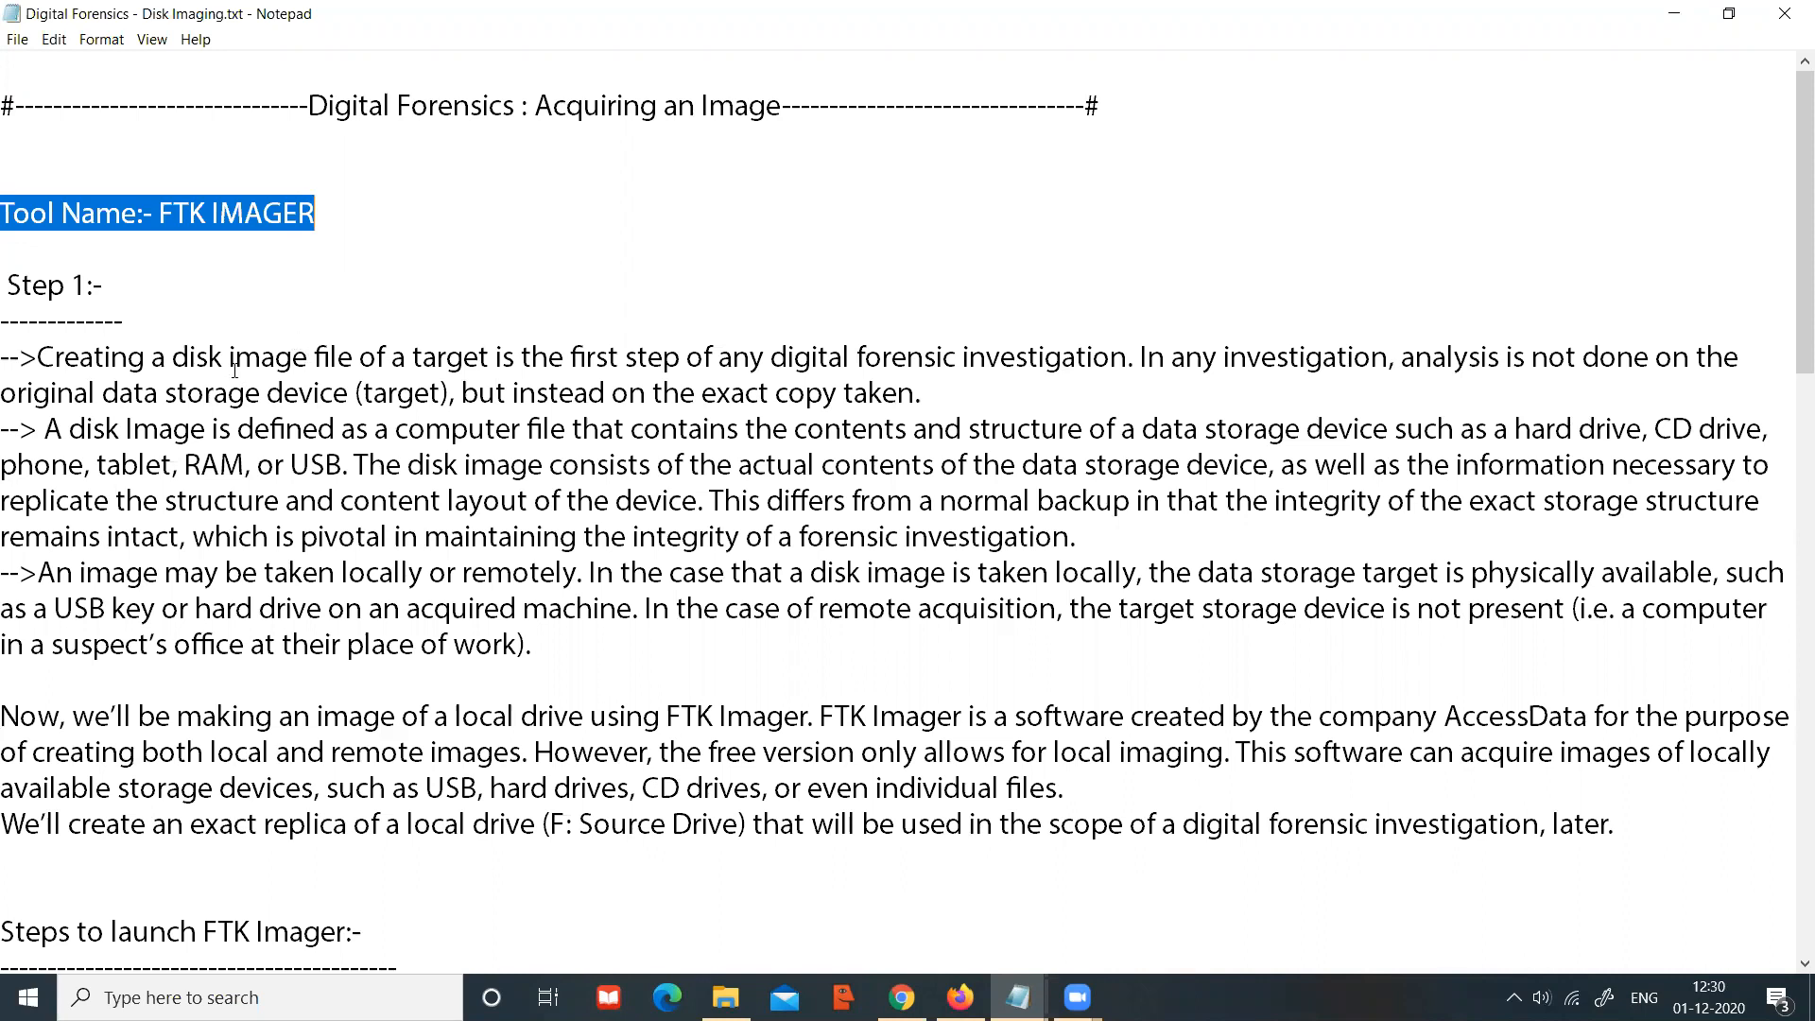
drag(38, 354, 236, 354)
drag(1, 287, 234, 287)
drag(38, 356, 1707, 358)
drag(3, 394, 927, 392)
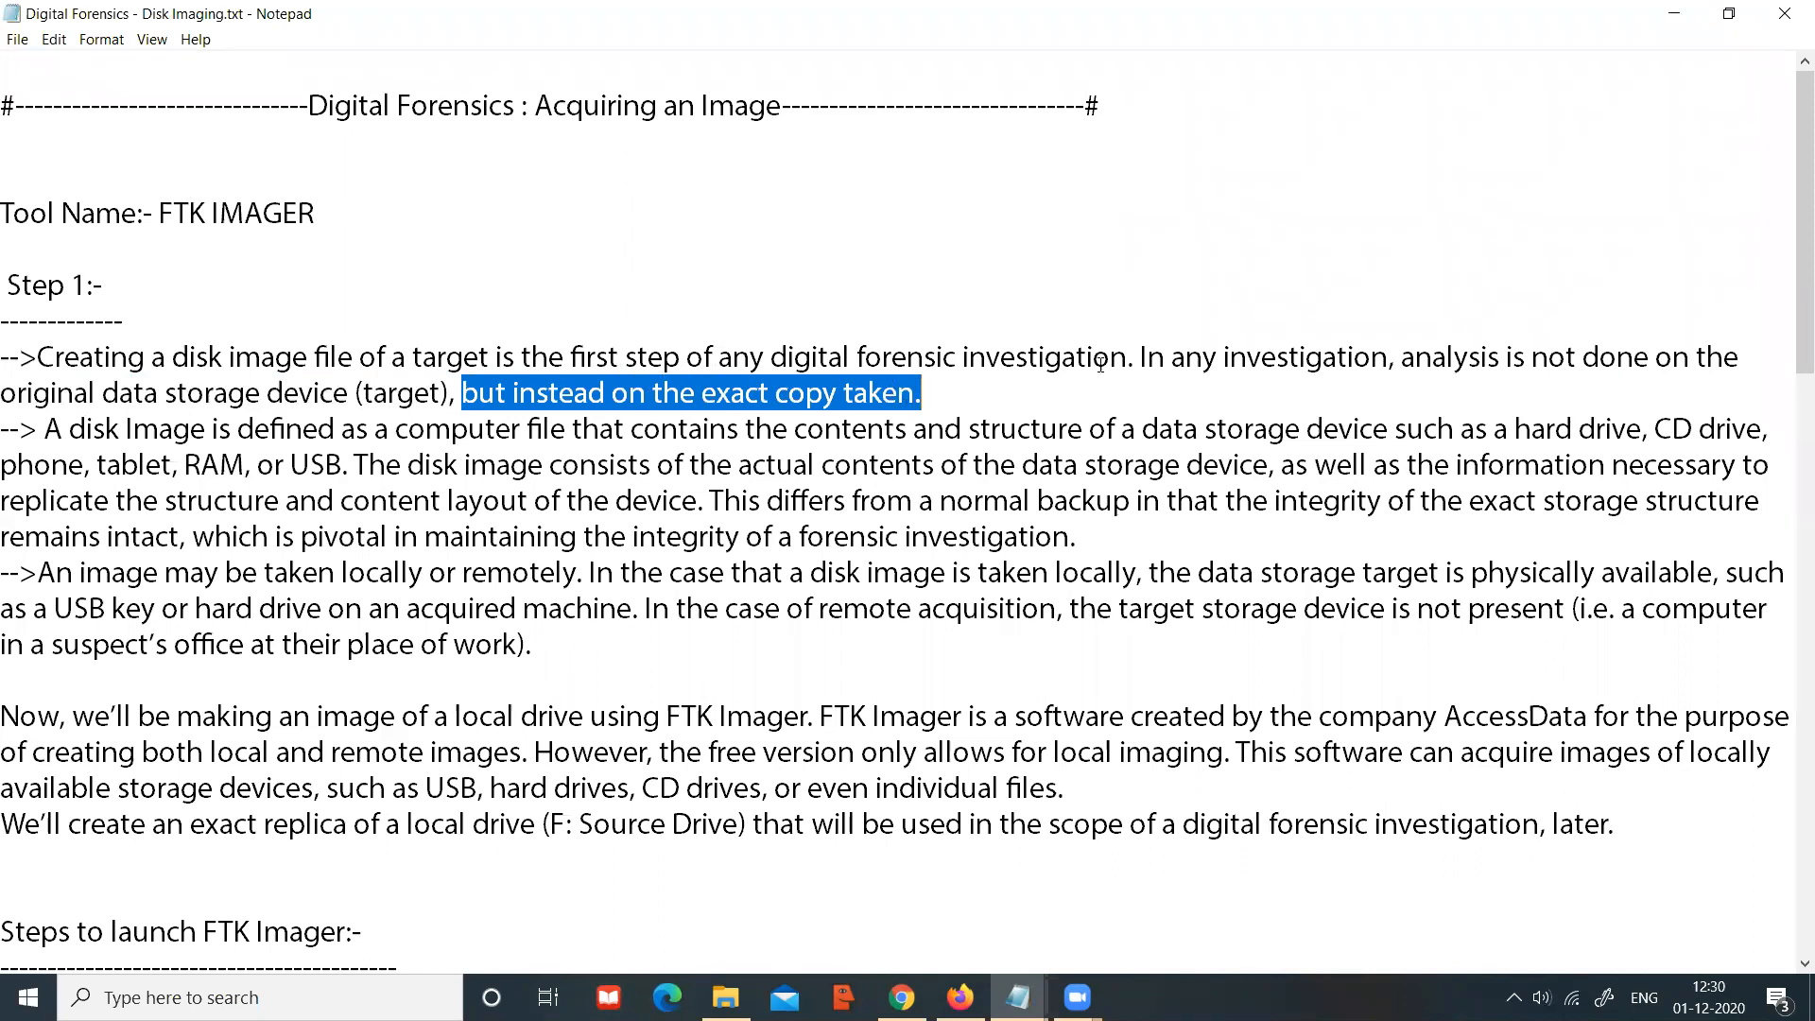
drag(531, 356, 1129, 359)
drag(1470, 359, 1748, 359)
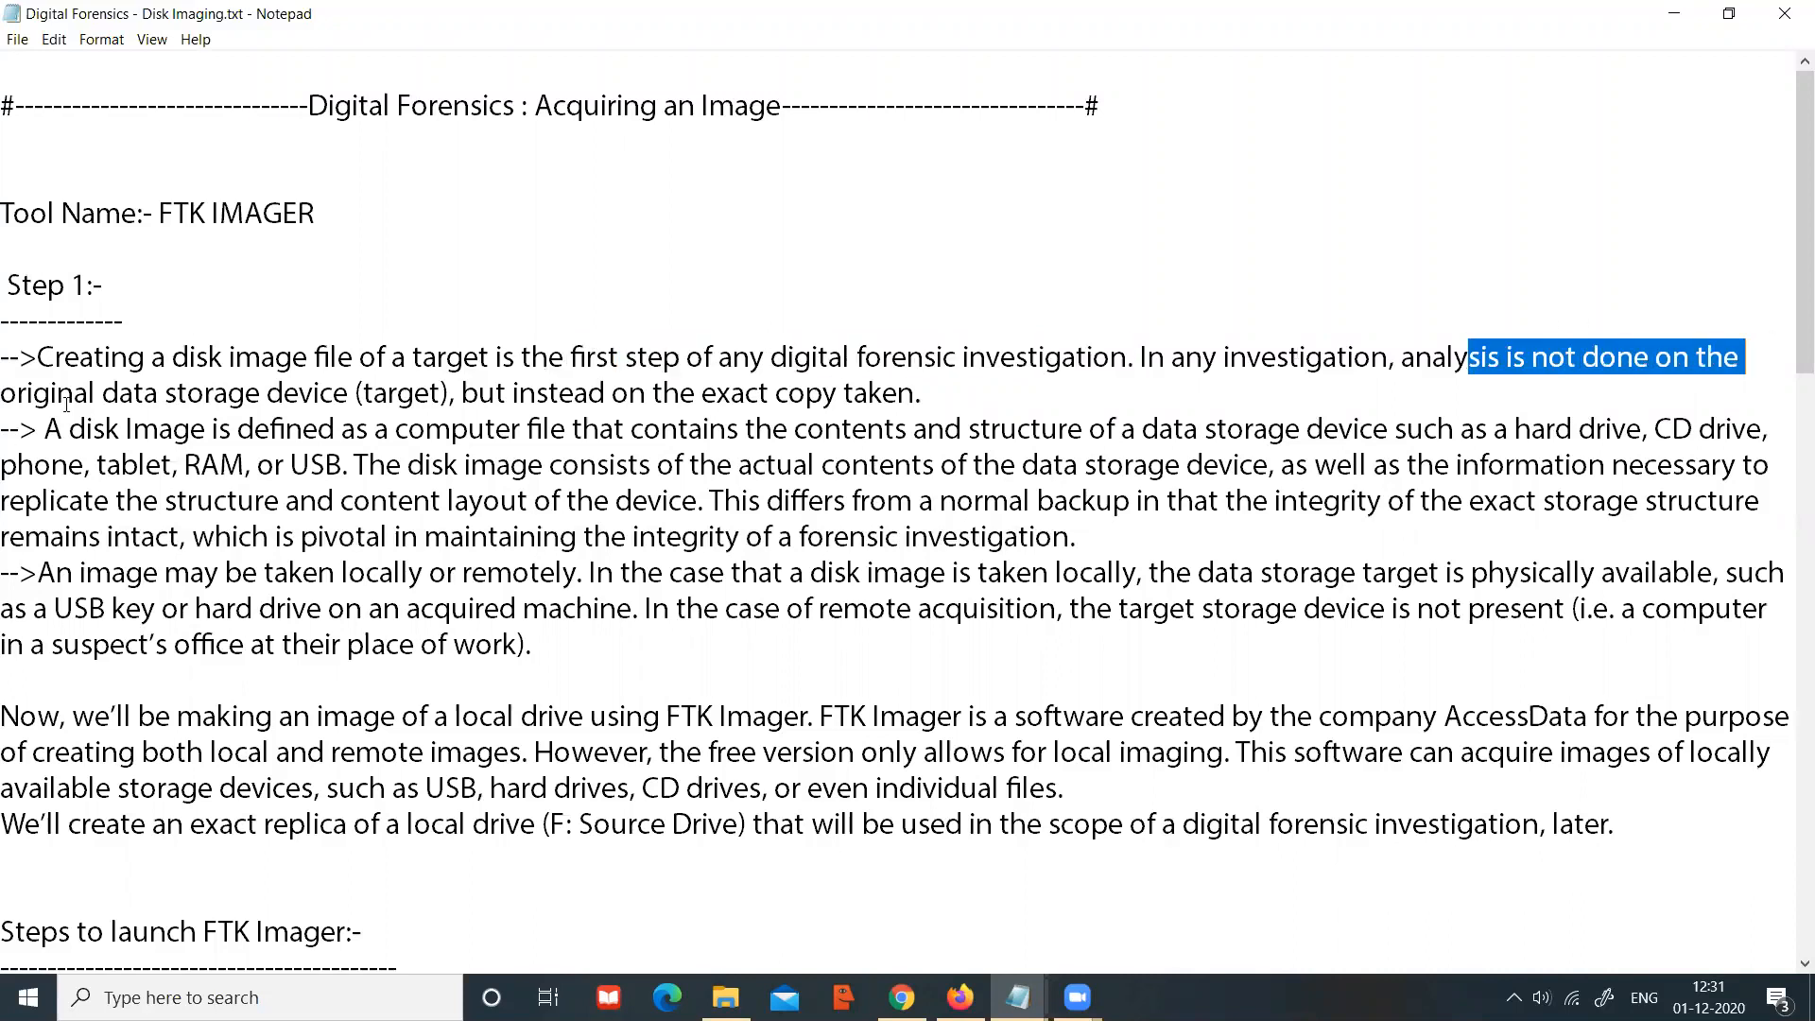
drag(8, 395, 452, 395)
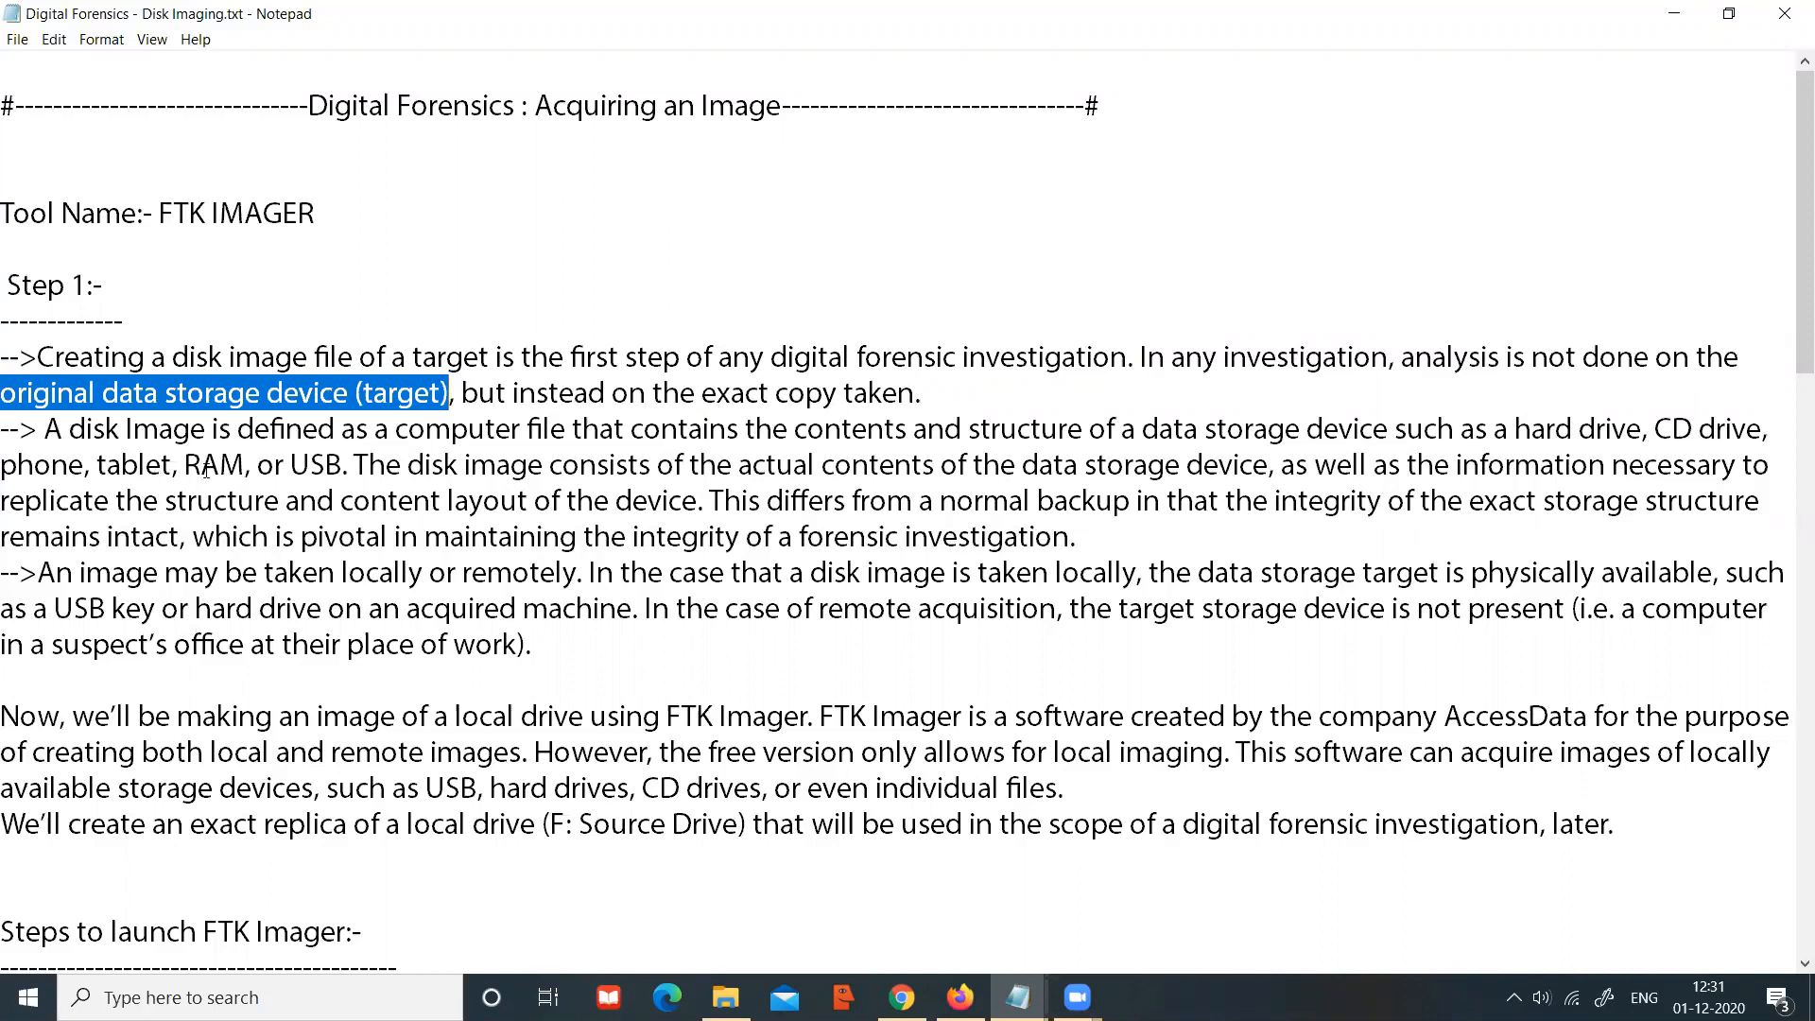
drag(605, 395, 910, 395)
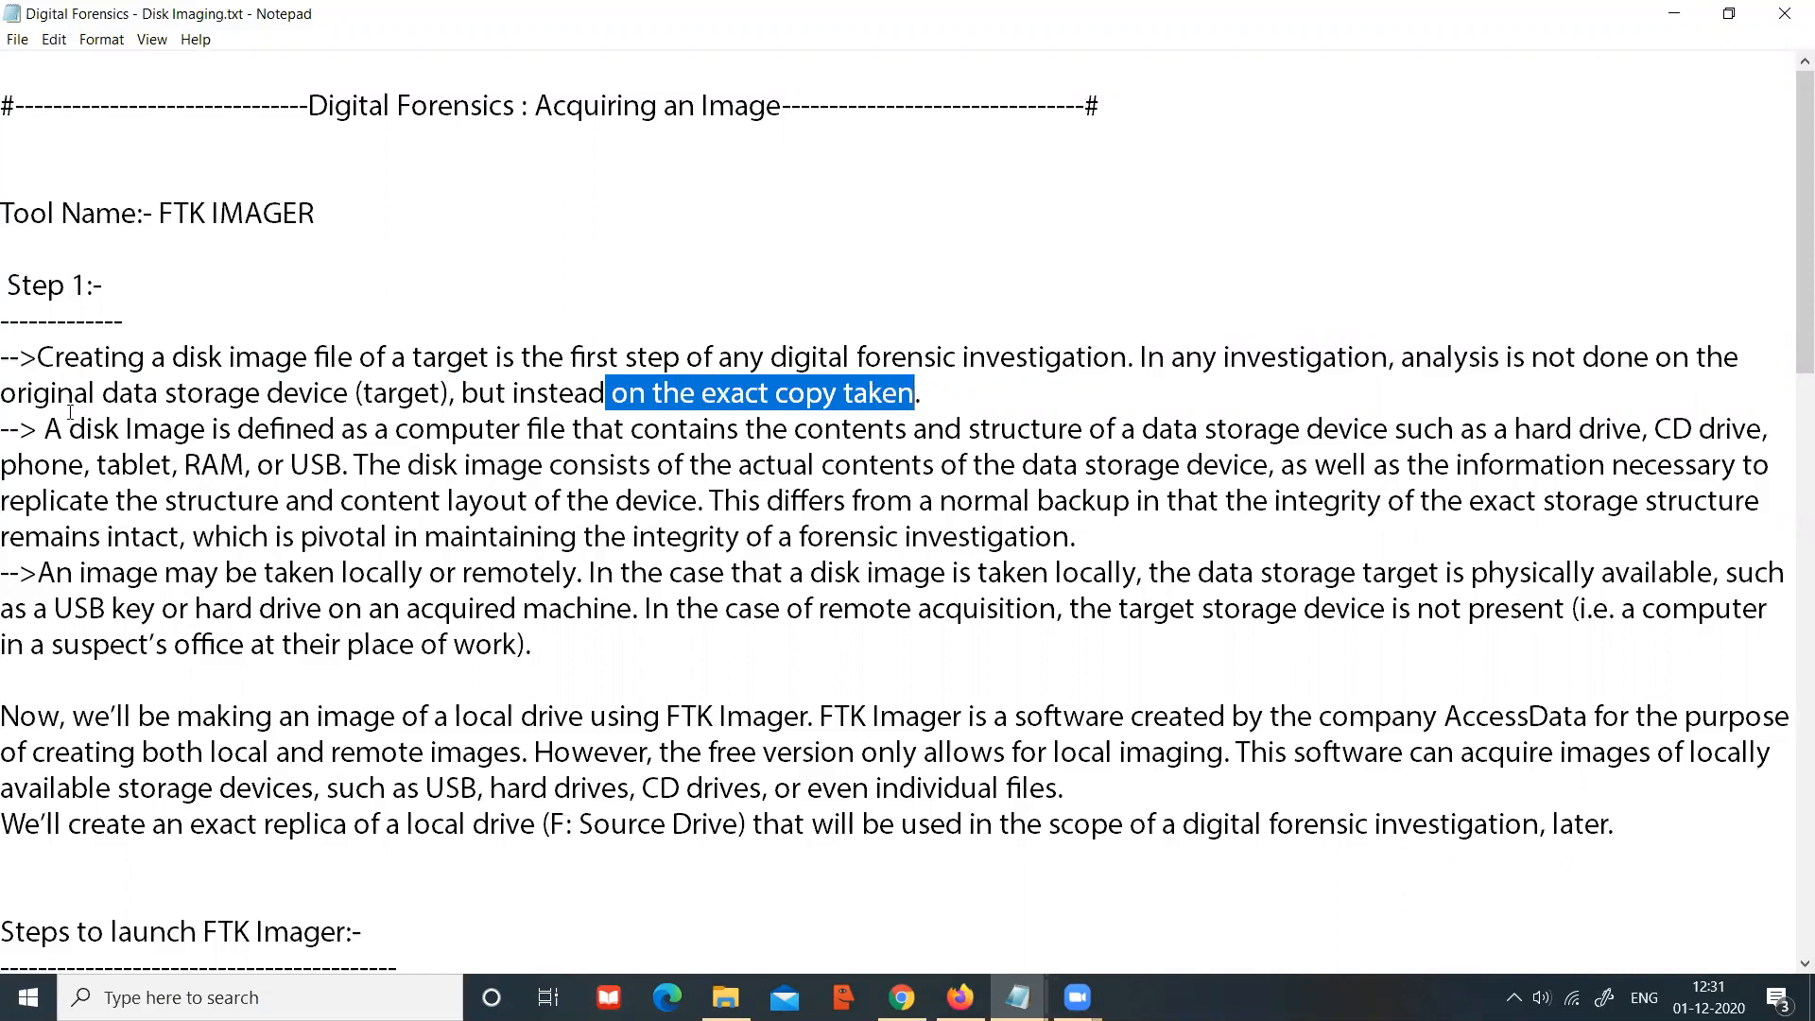
Step: Read the Step 1 point defining a disk image, its contents and how it differs from a normal backup
drag(45, 429, 1651, 430)
drag(1656, 430, 1732, 430)
drag(2, 464, 346, 473)
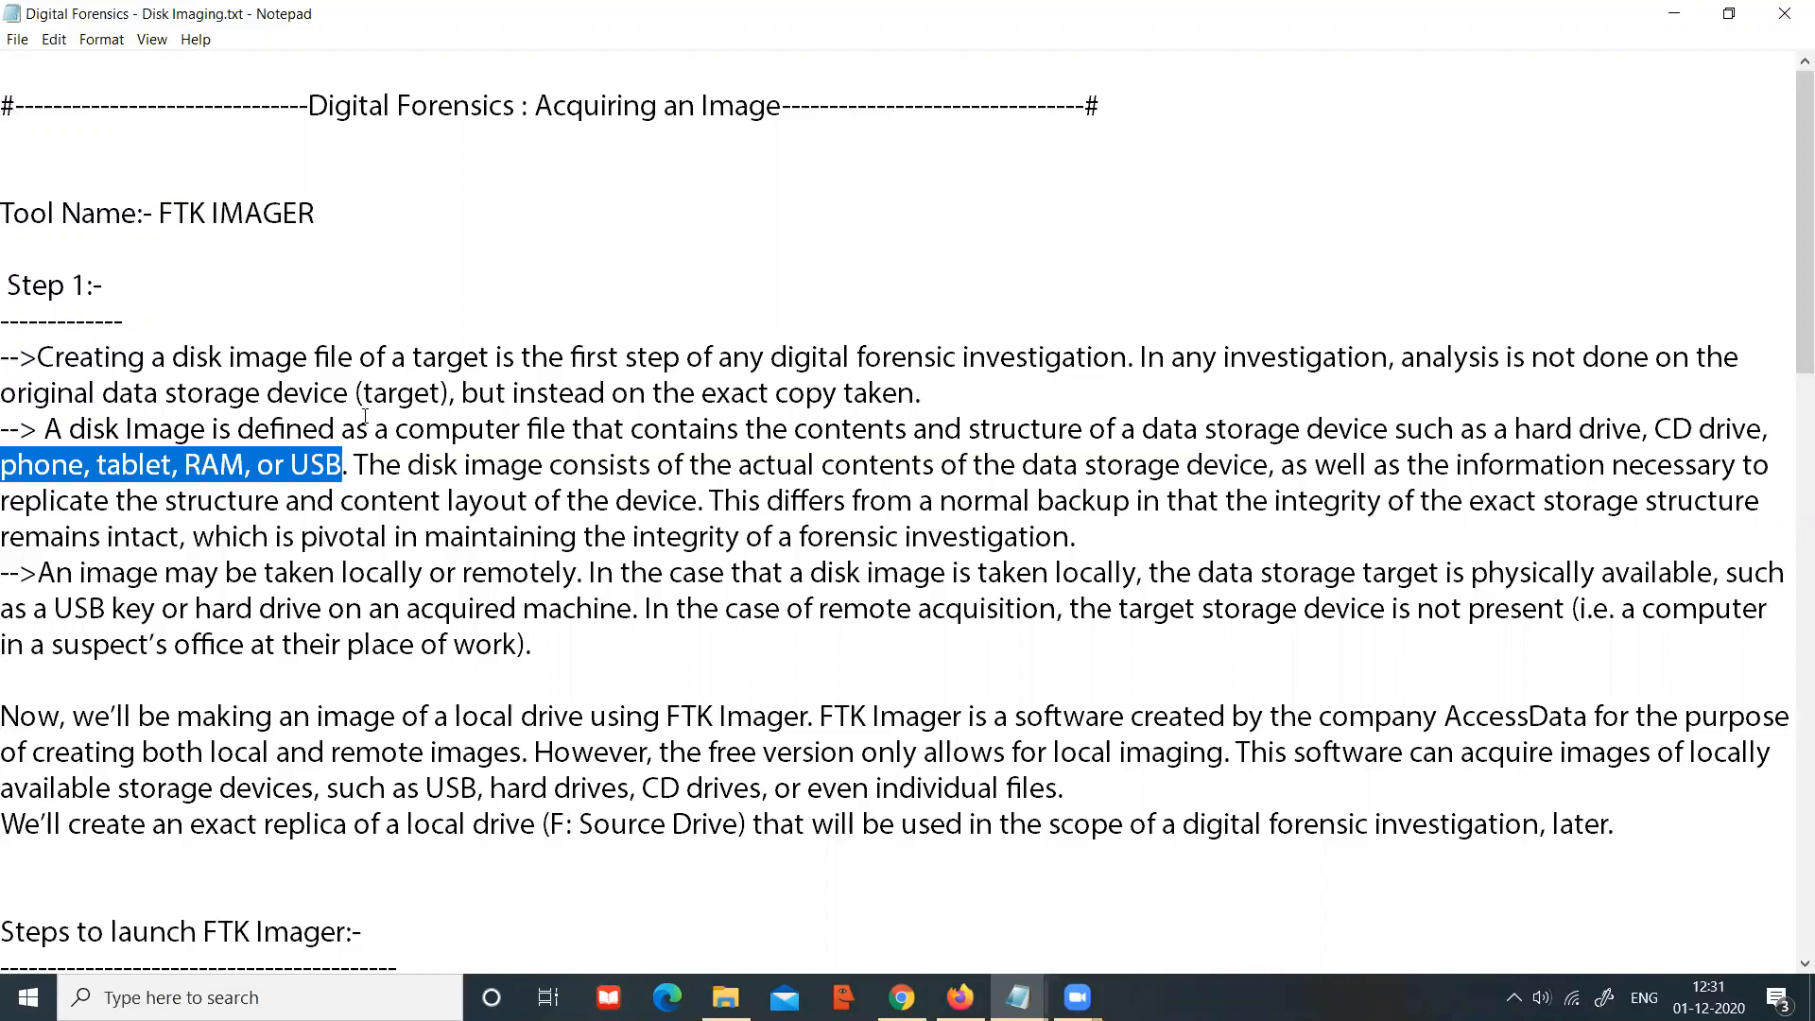
drag(375, 430, 1454, 428)
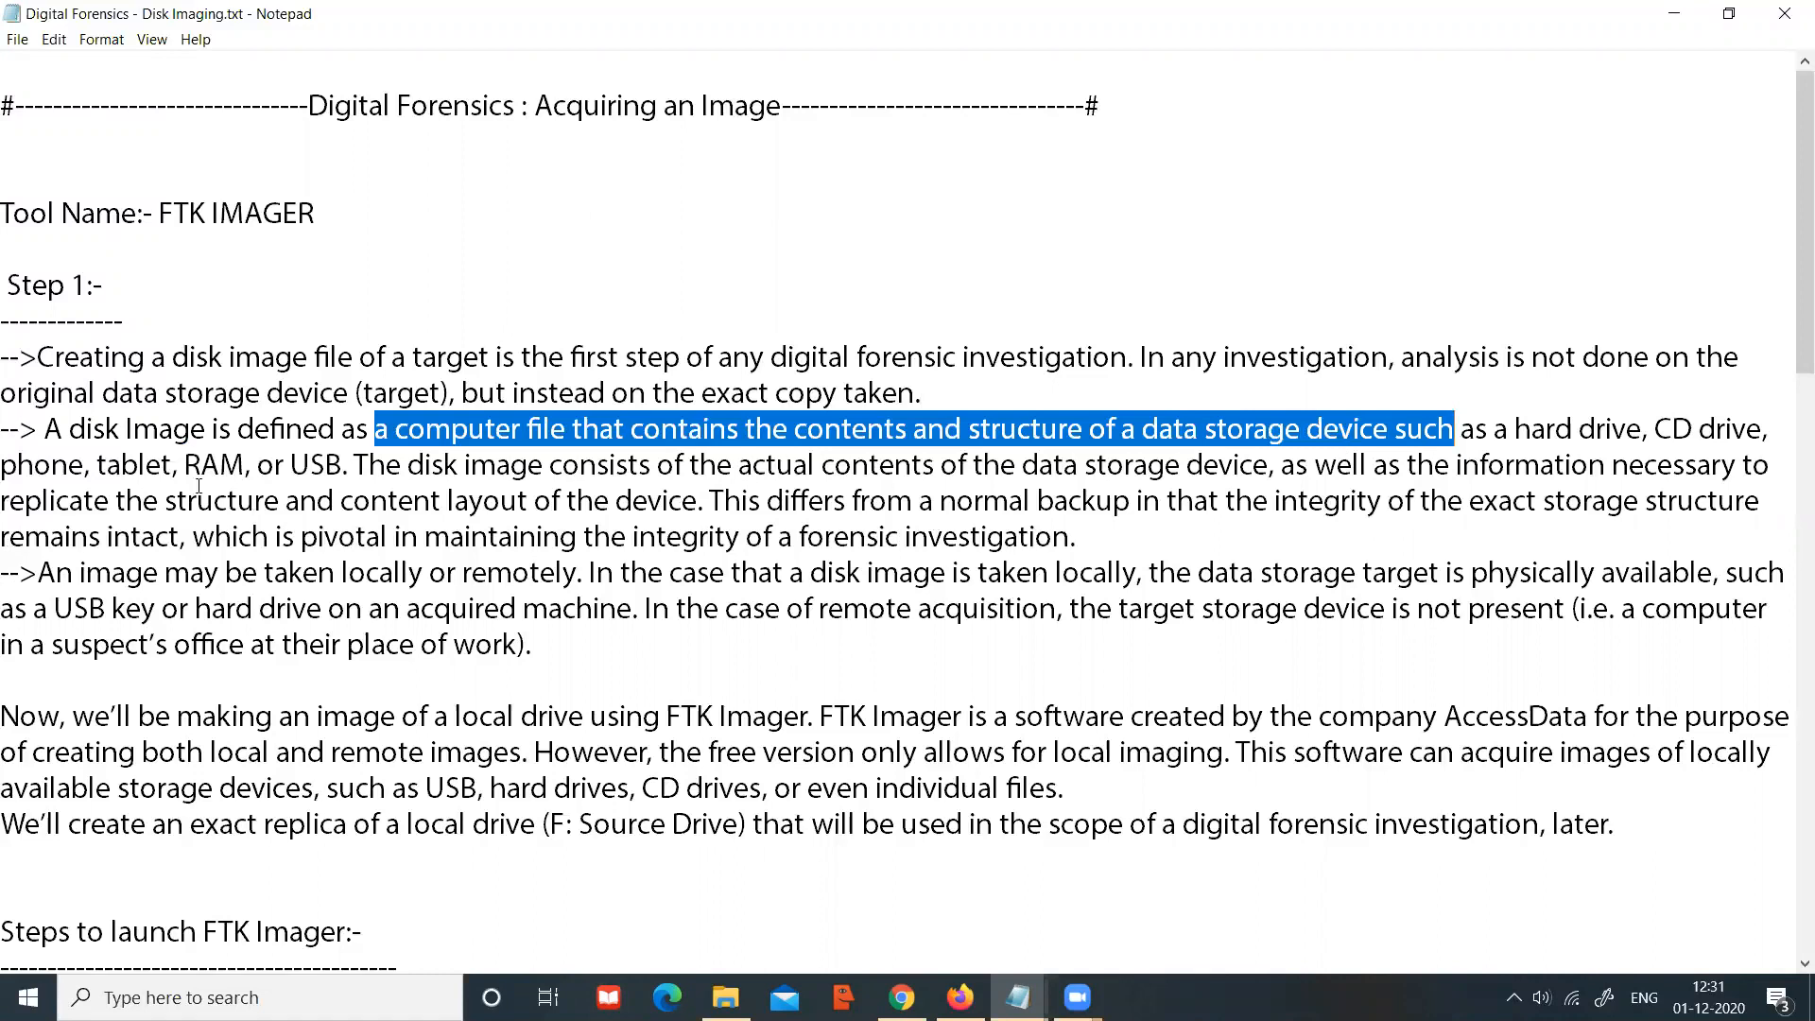
drag(366, 466, 1773, 466)
drag(1, 501, 1736, 505)
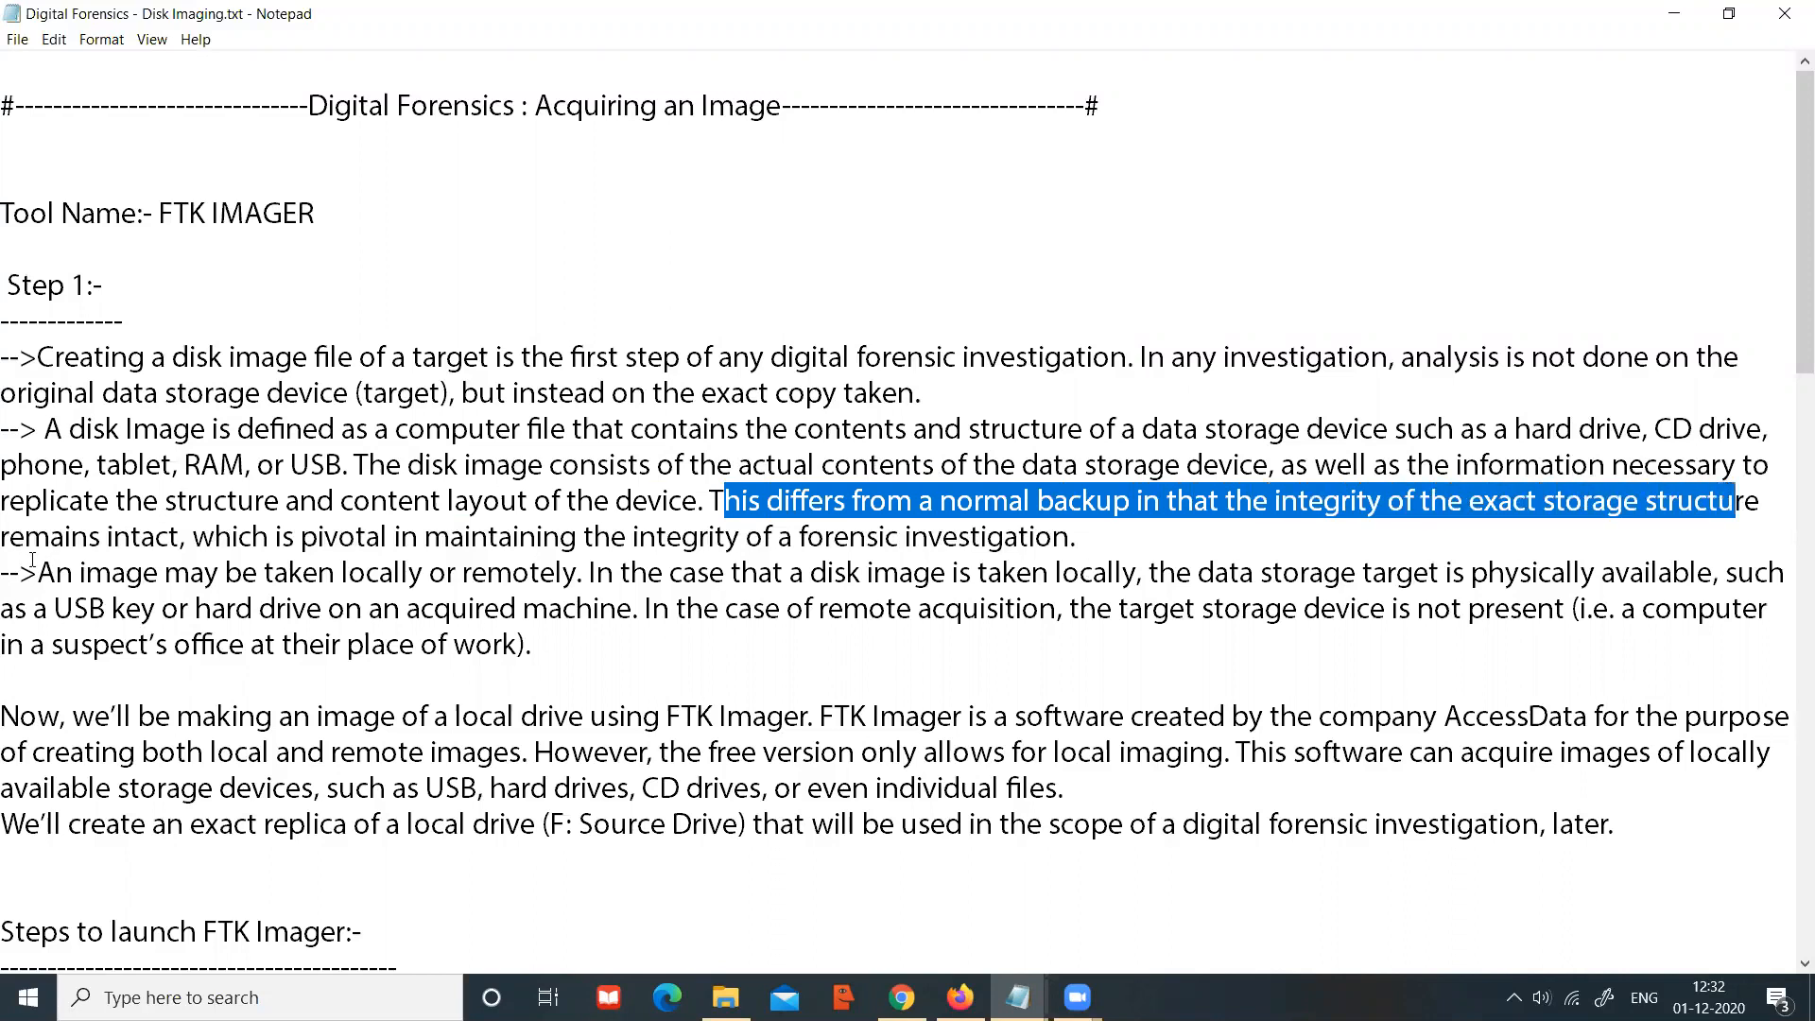
drag(9, 546, 188, 544)
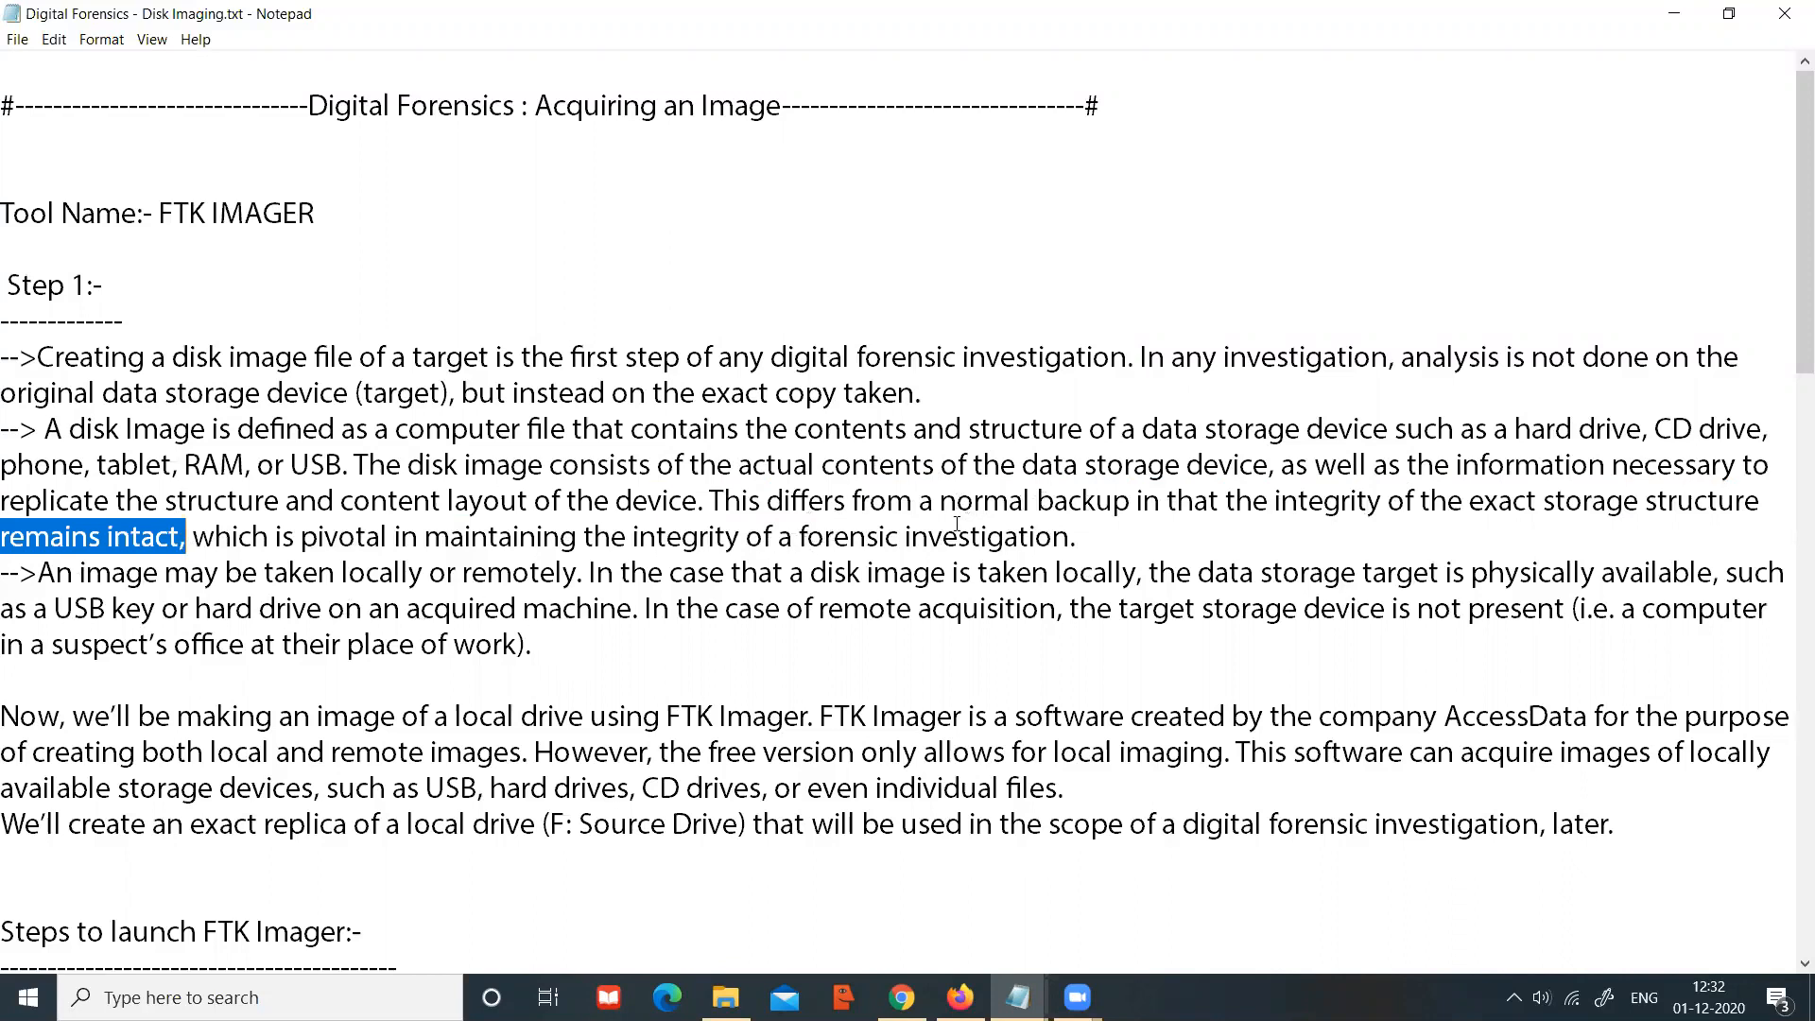
drag(215, 536, 1100, 528)
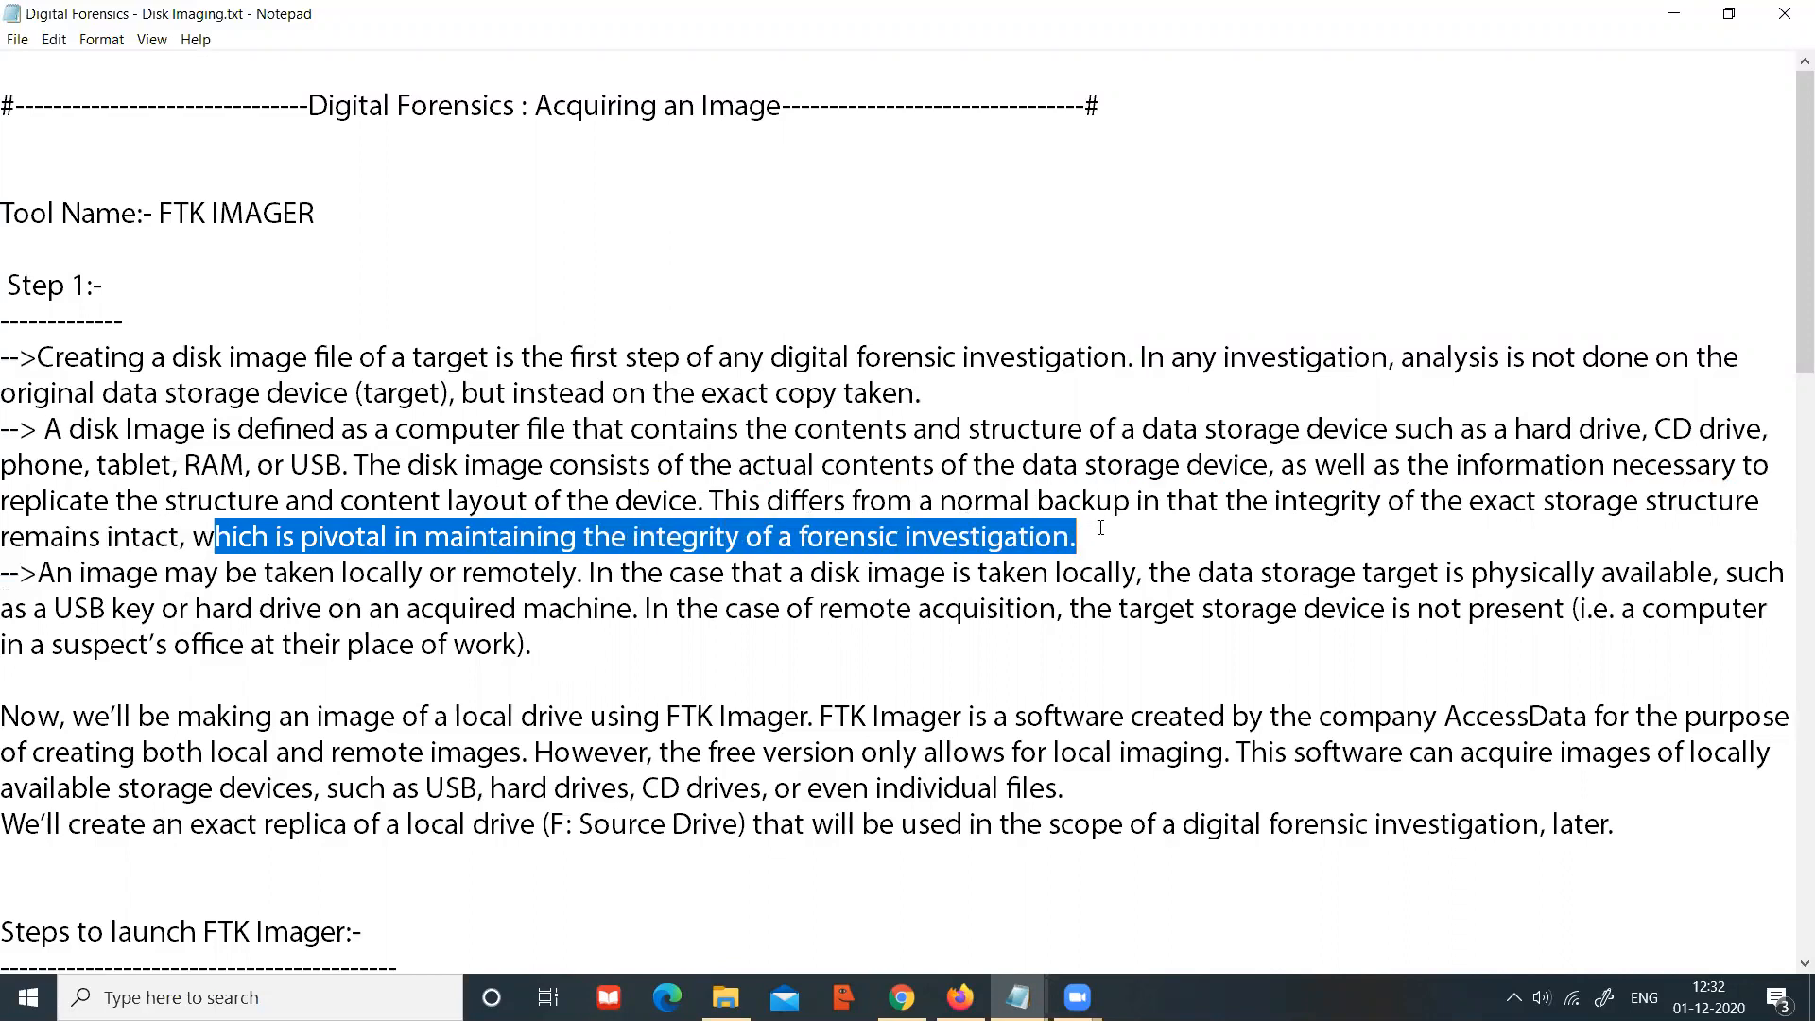
click(1102, 536)
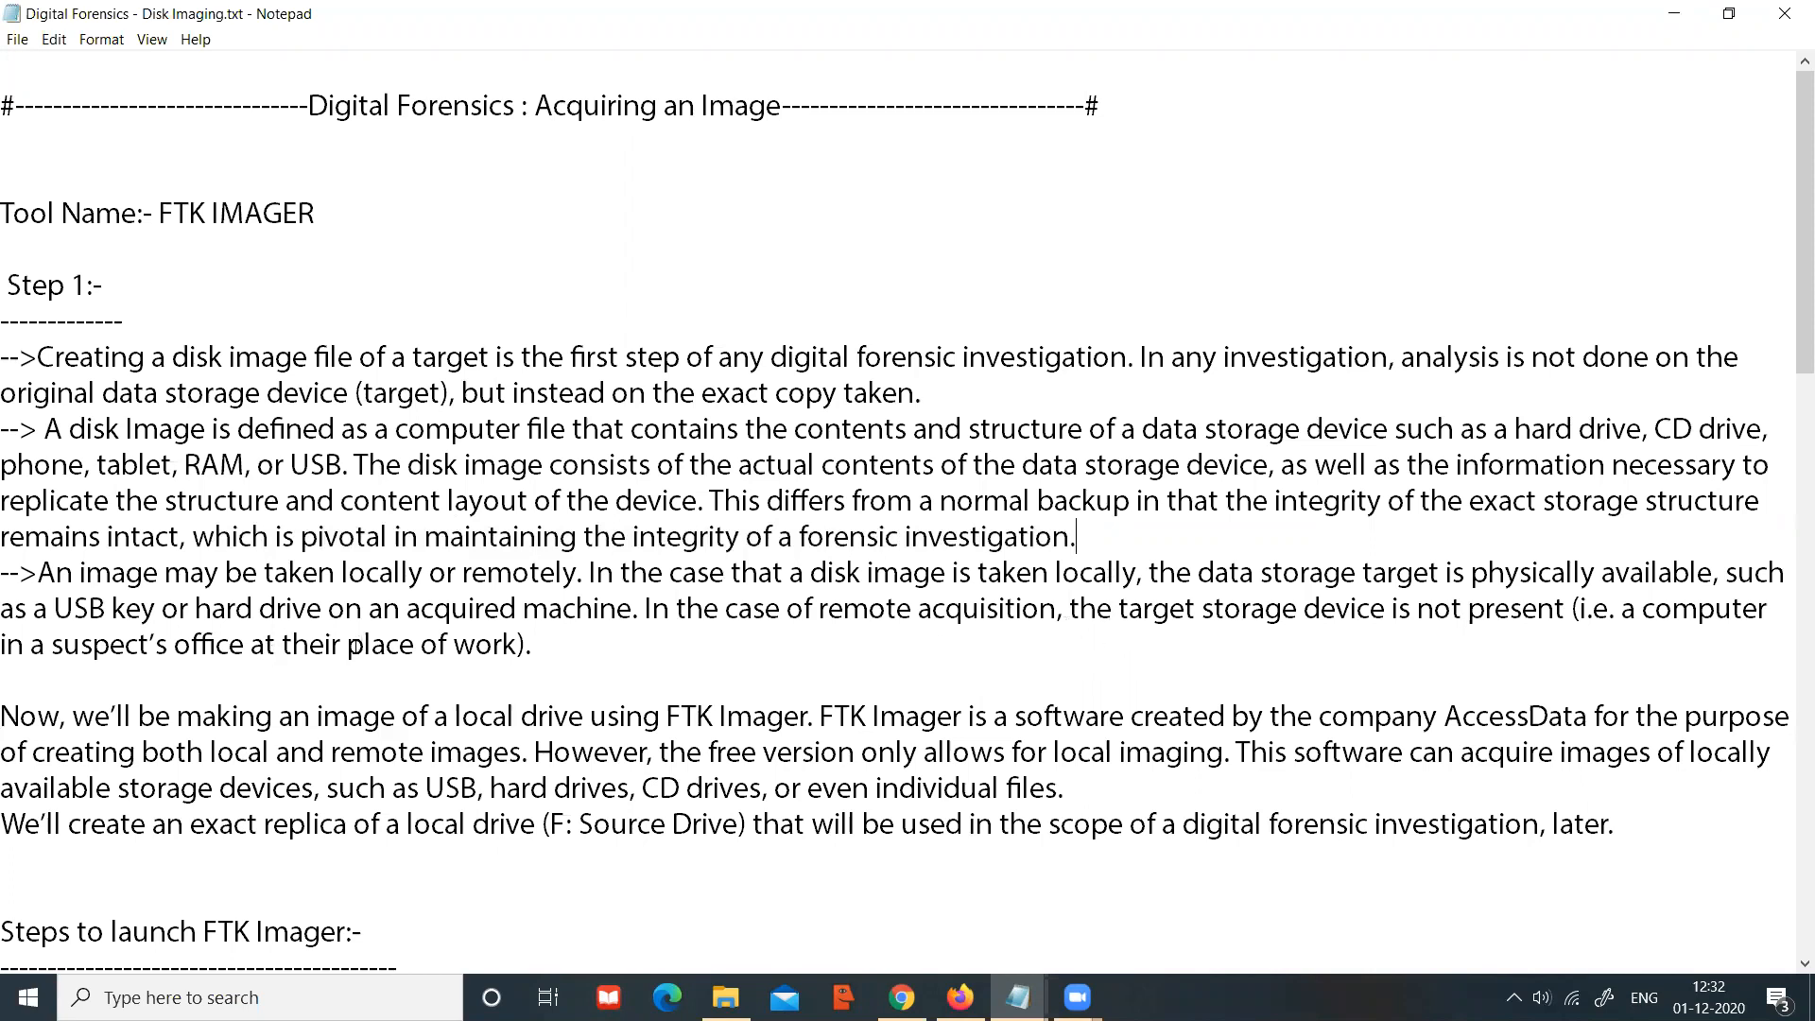
Step: Examine the Step 1 point comparing local and remote image acquisition, highlighting the passages on target availability
drag(38, 573, 582, 573)
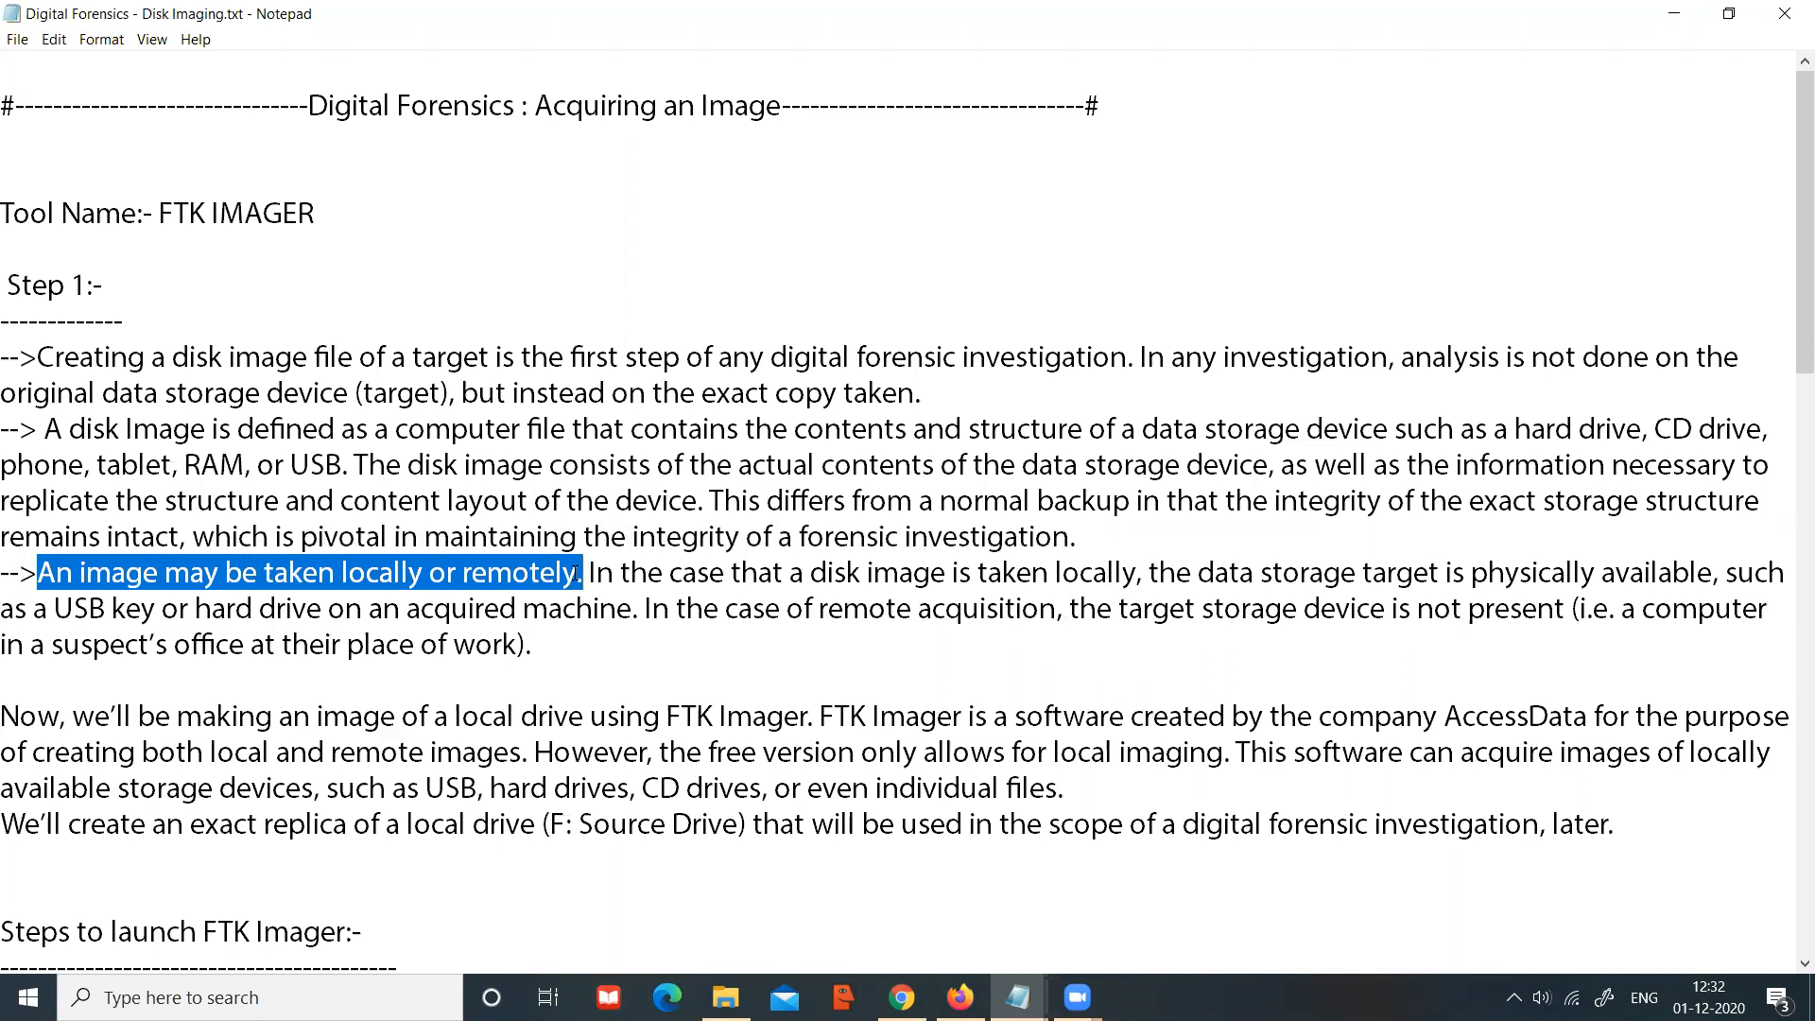
drag(594, 576, 1140, 578)
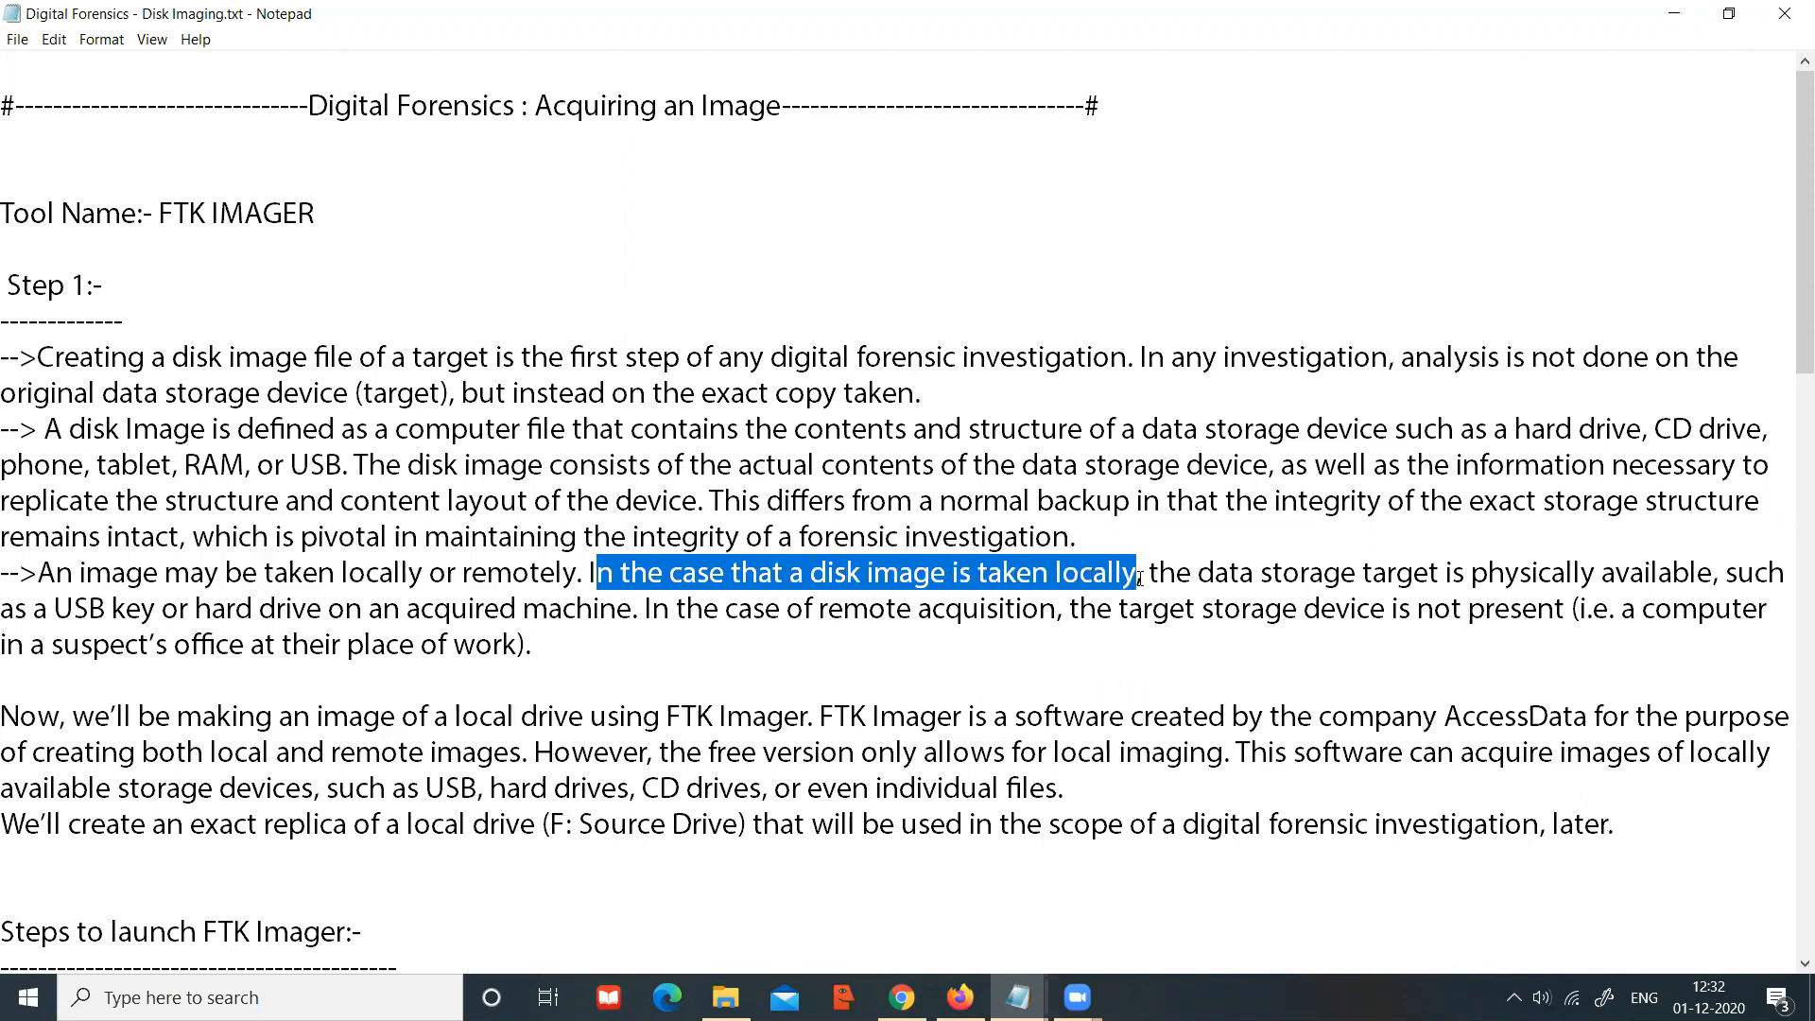
drag(587, 574, 1726, 575)
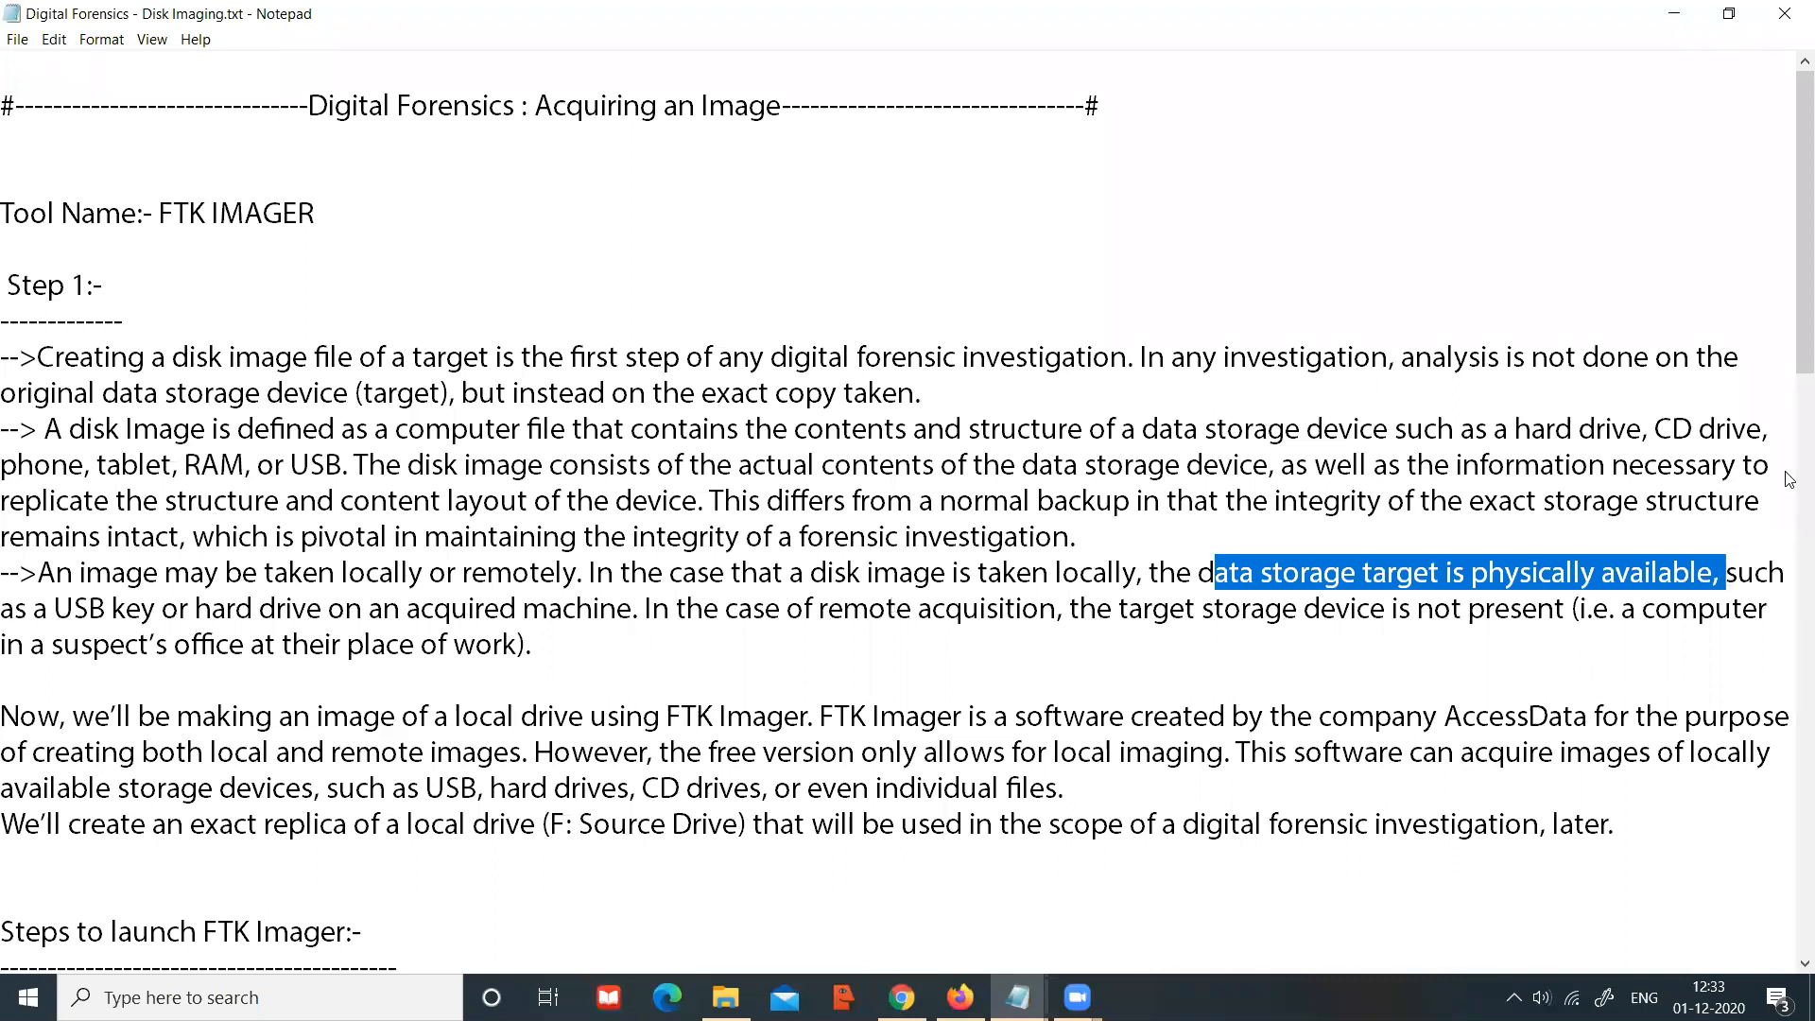
drag(1271, 574, 1692, 574)
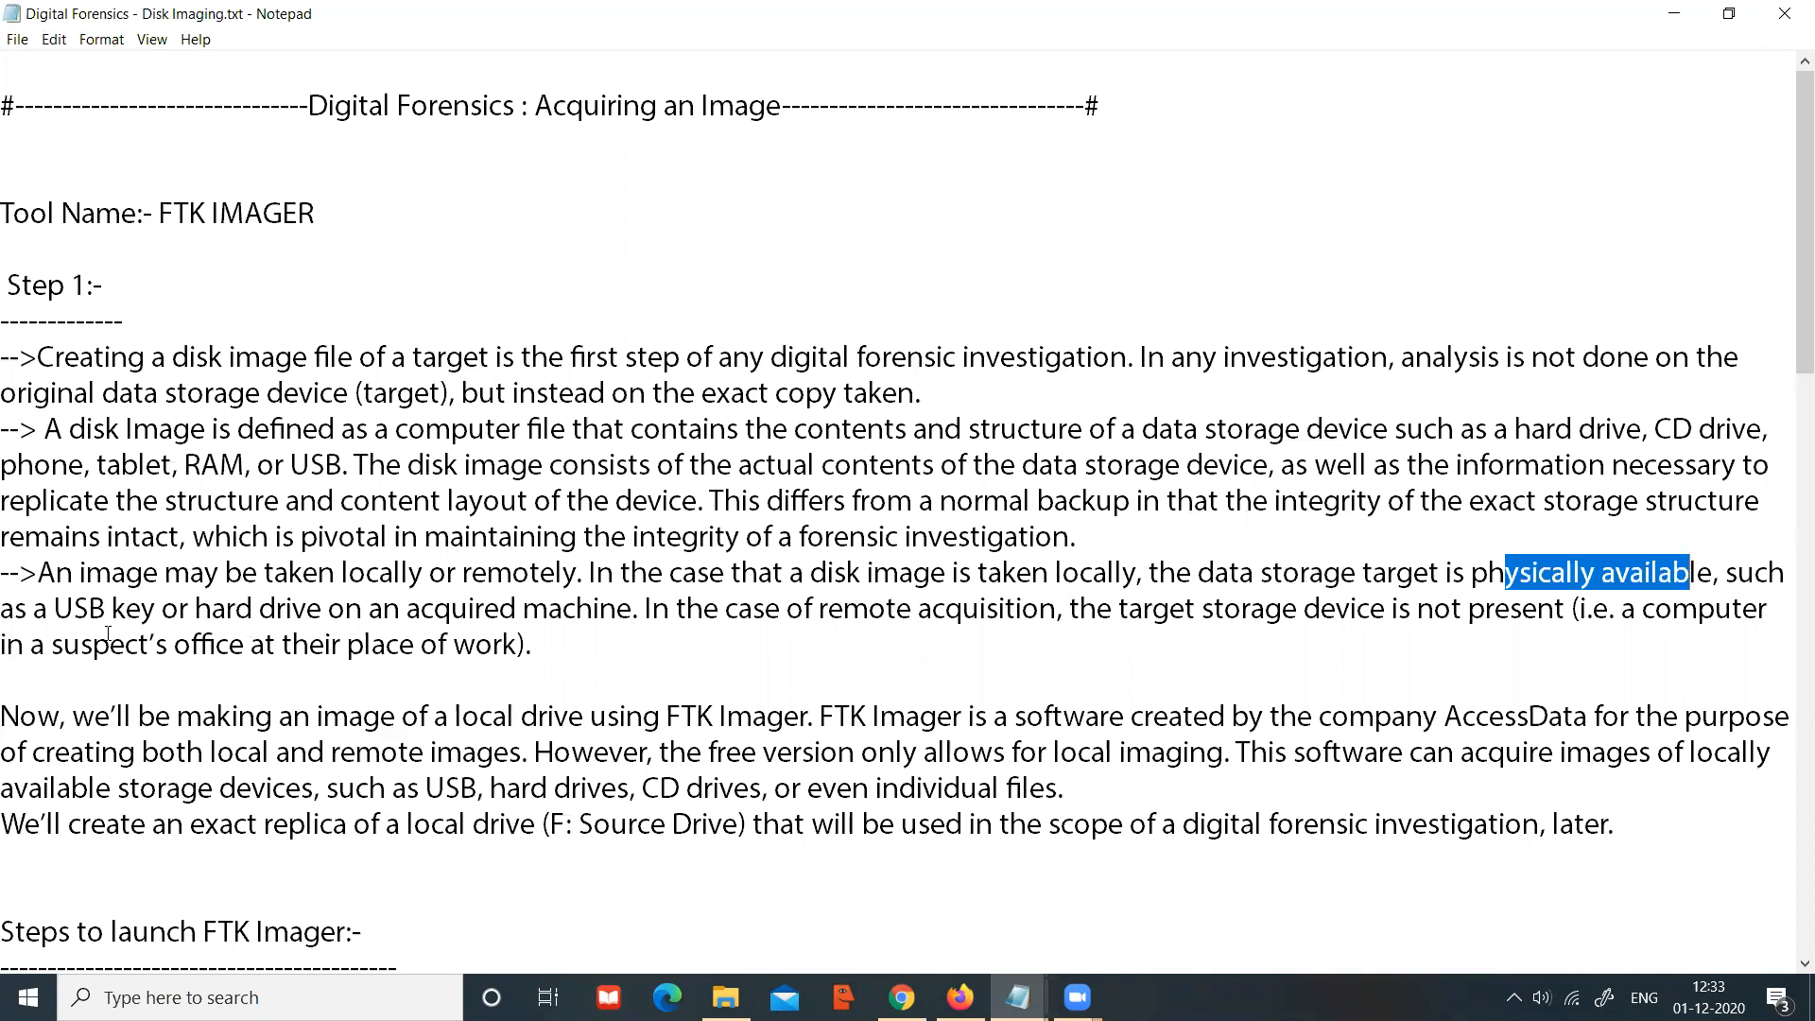
drag(7, 613, 1743, 613)
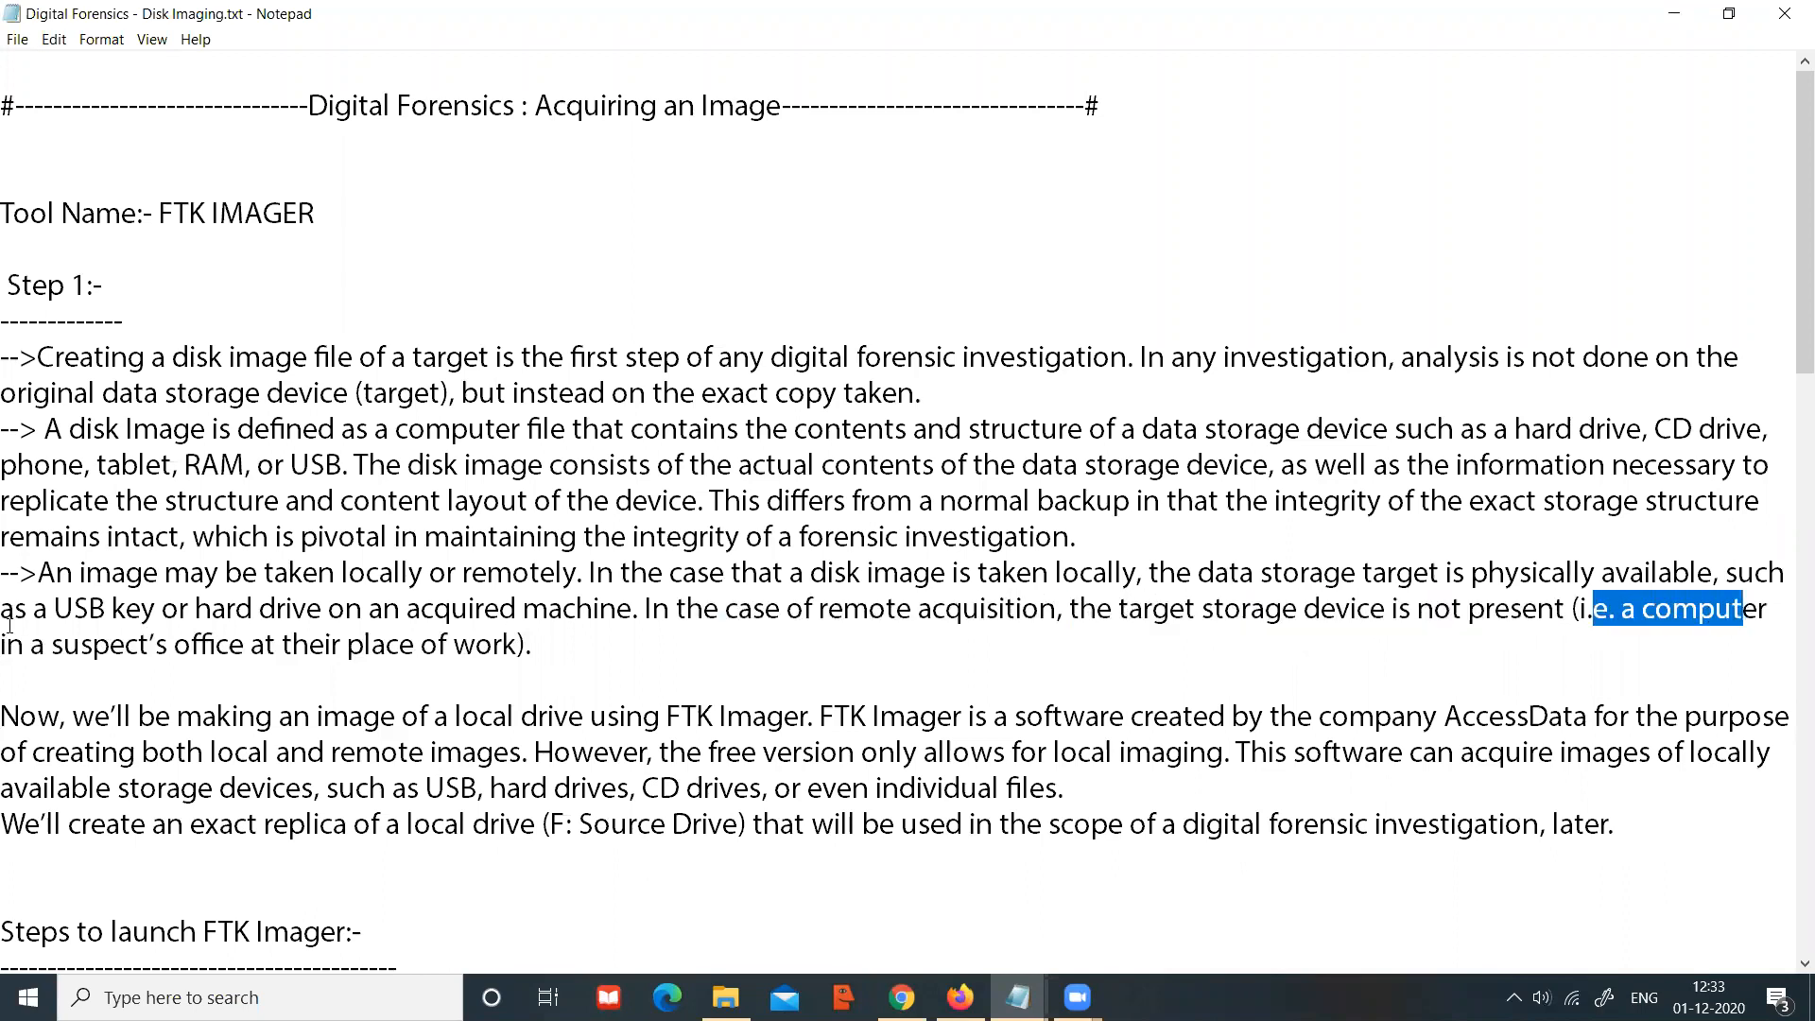
drag(5, 647, 515, 650)
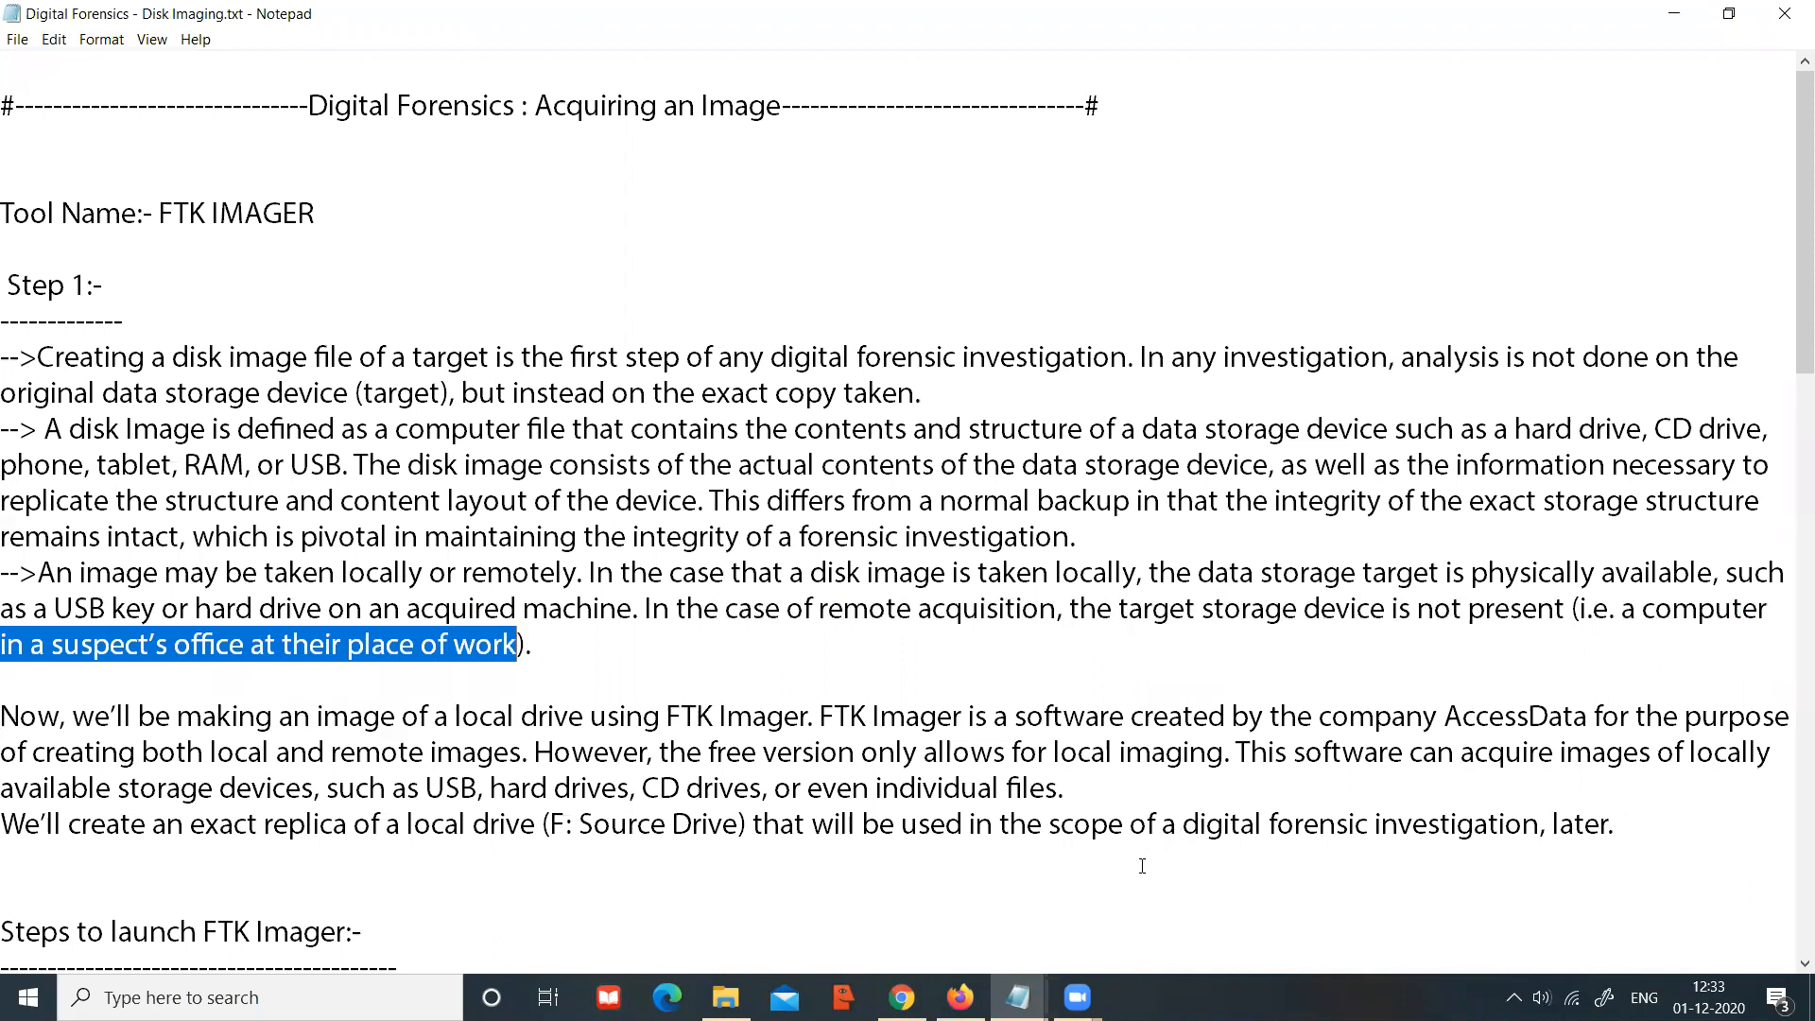
drag(1289, 564, 1087, 539)
drag(781, 610, 1070, 611)
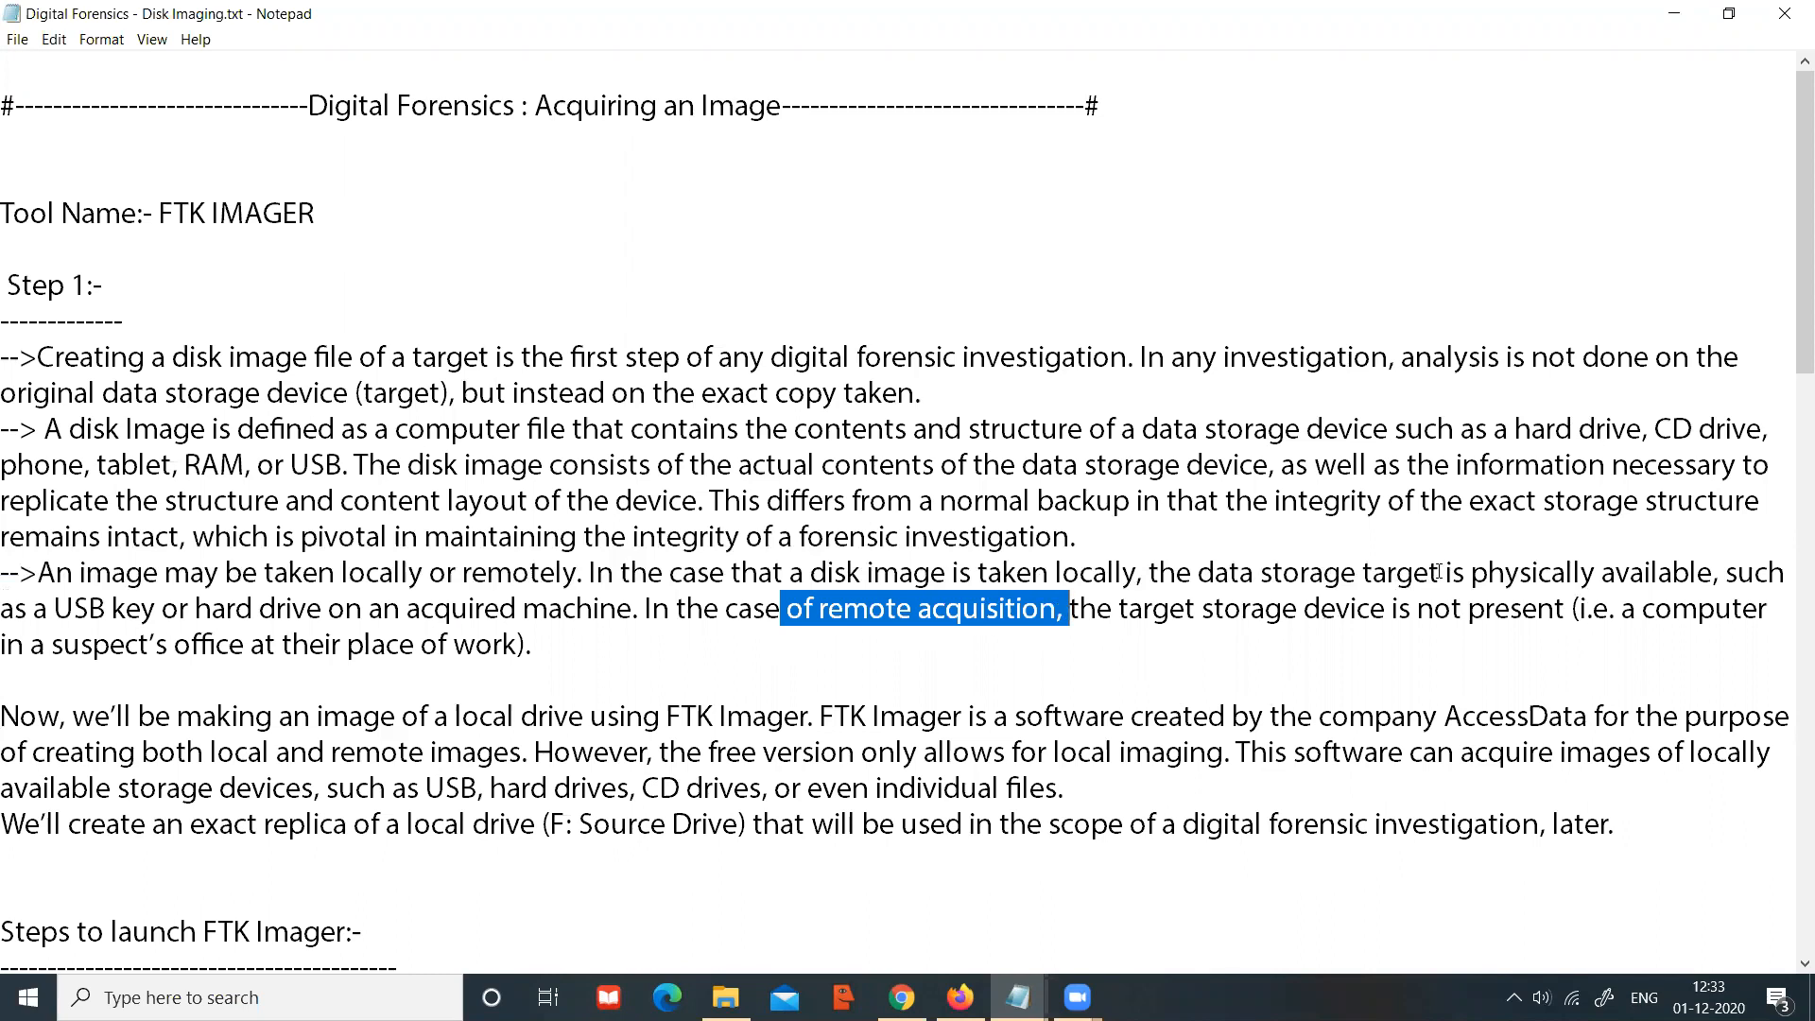
drag(1195, 610, 1565, 613)
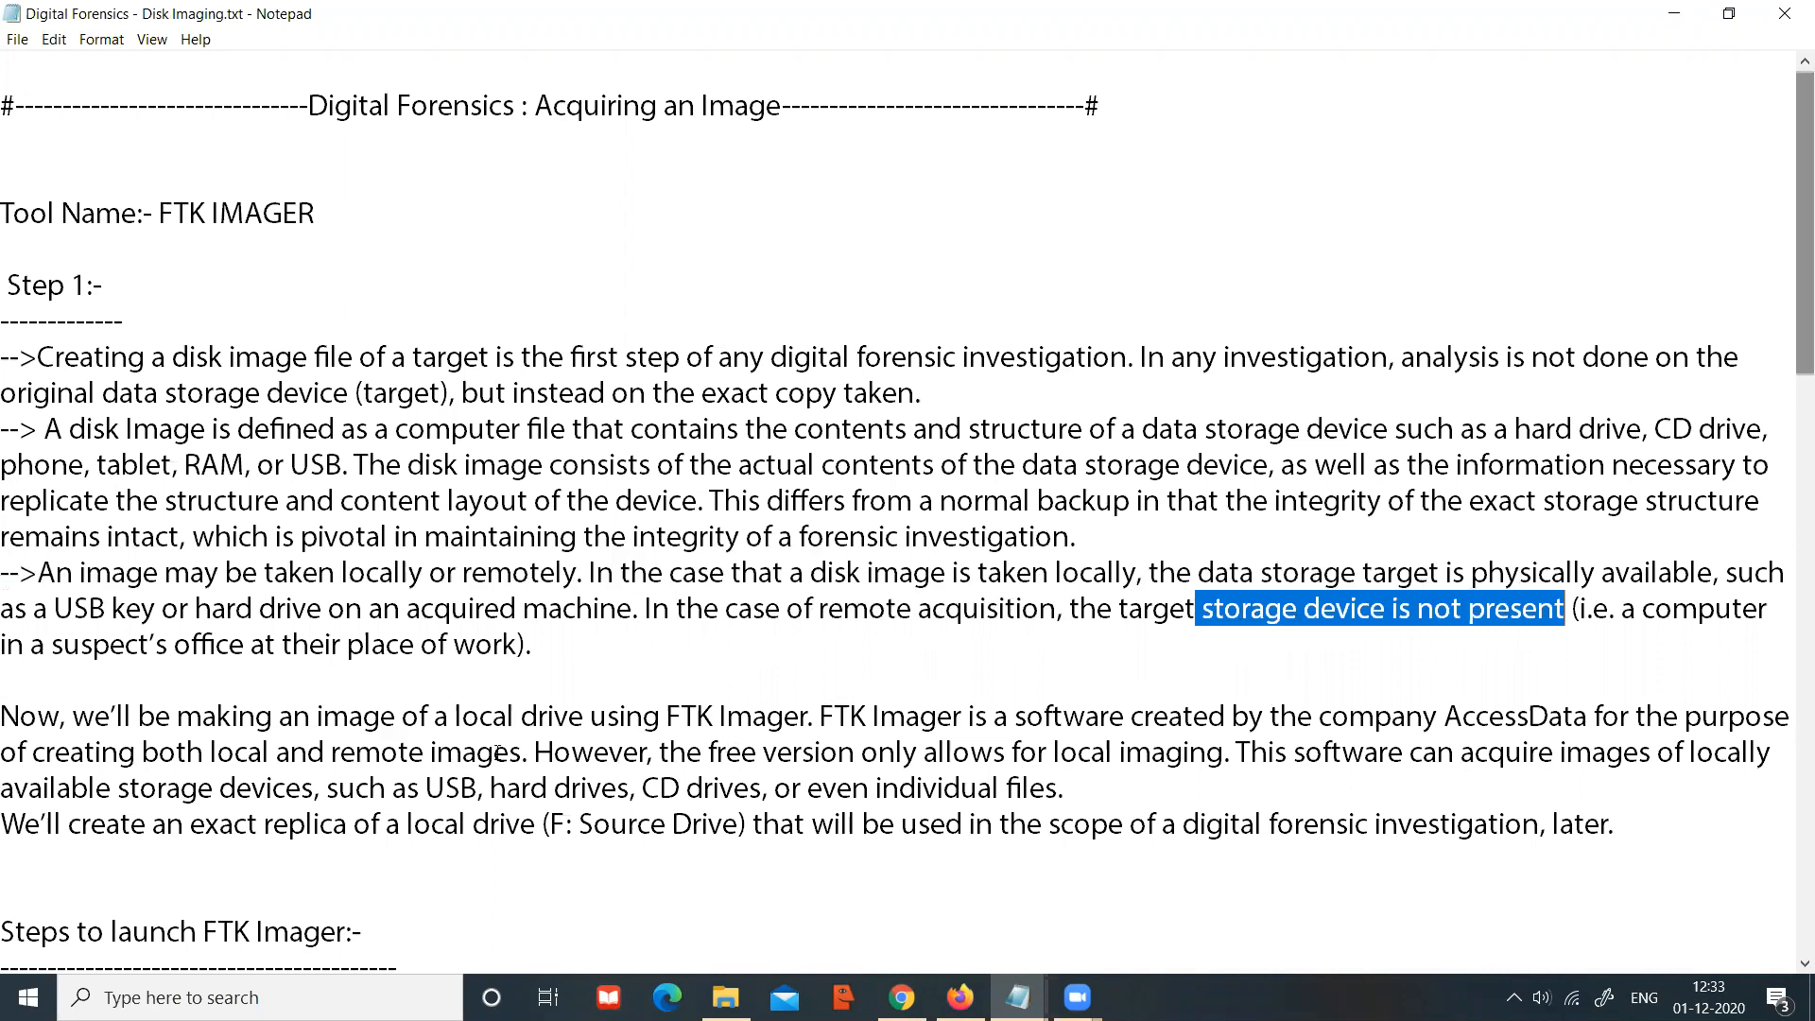
Step: Read the paragraph introducing FTK Imager and the plan to replicate the local F: Source Drive
drag(1, 715, 811, 726)
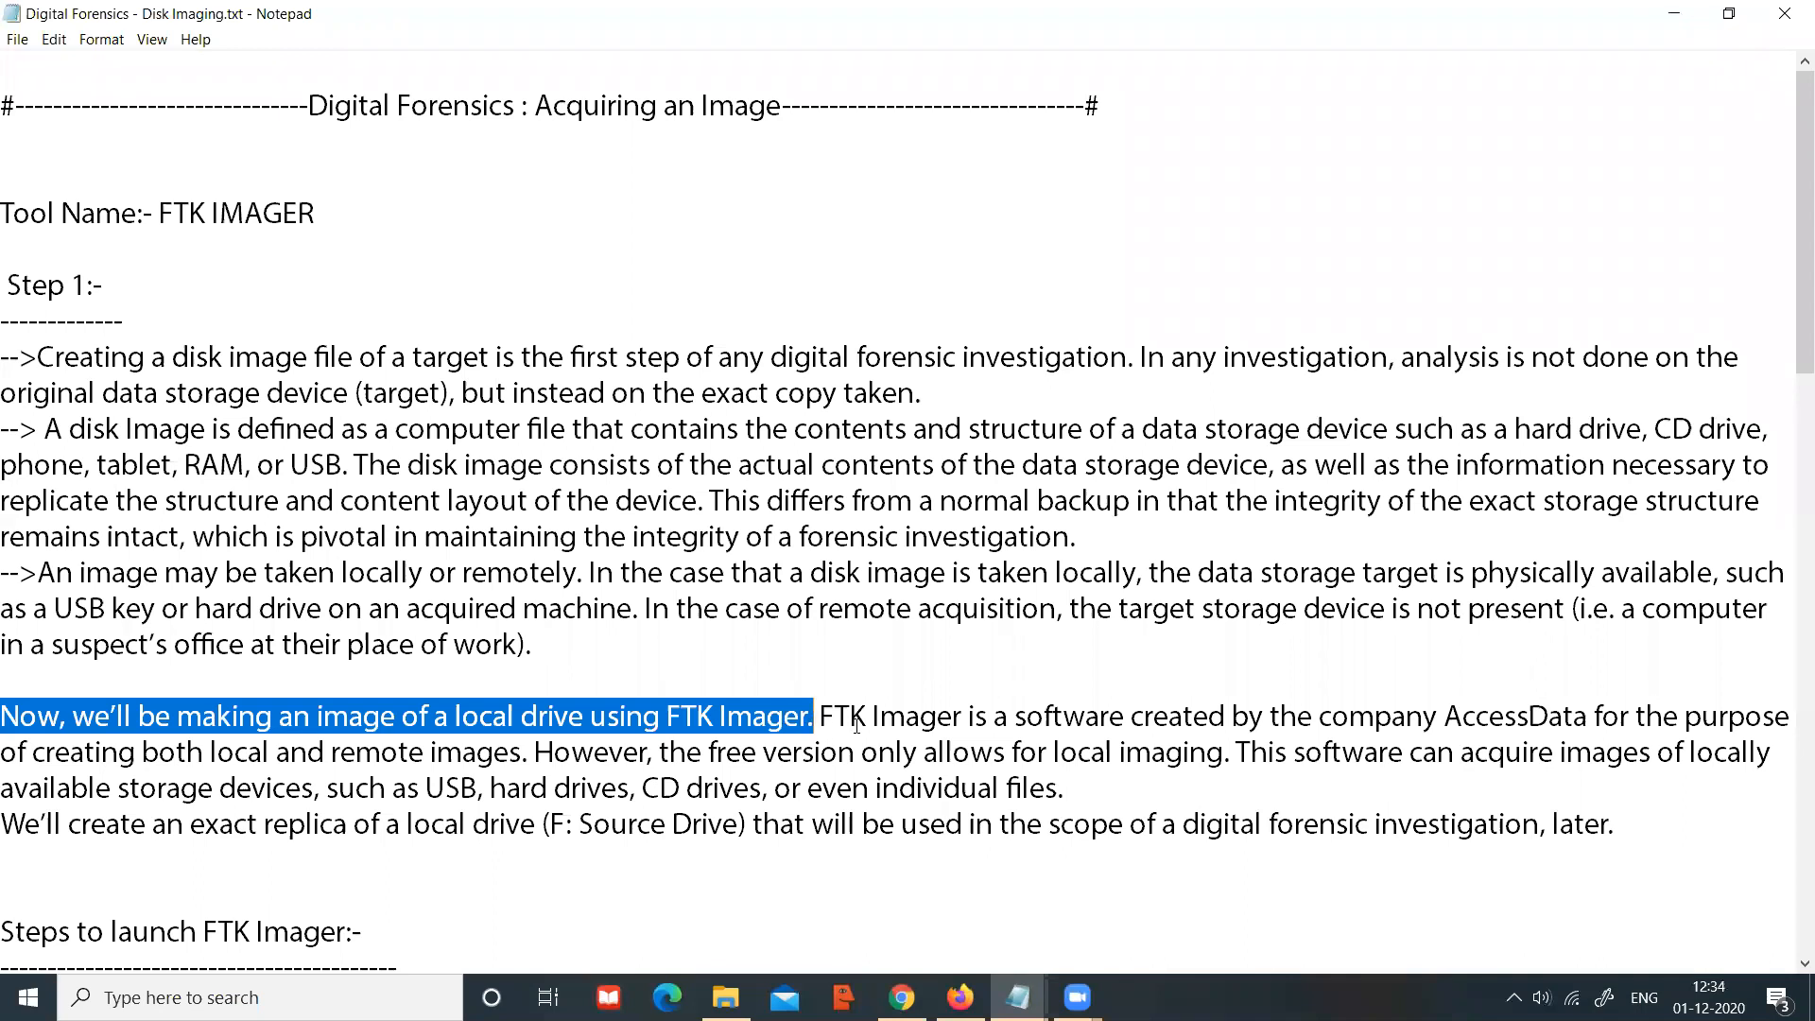
drag(833, 719, 1761, 716)
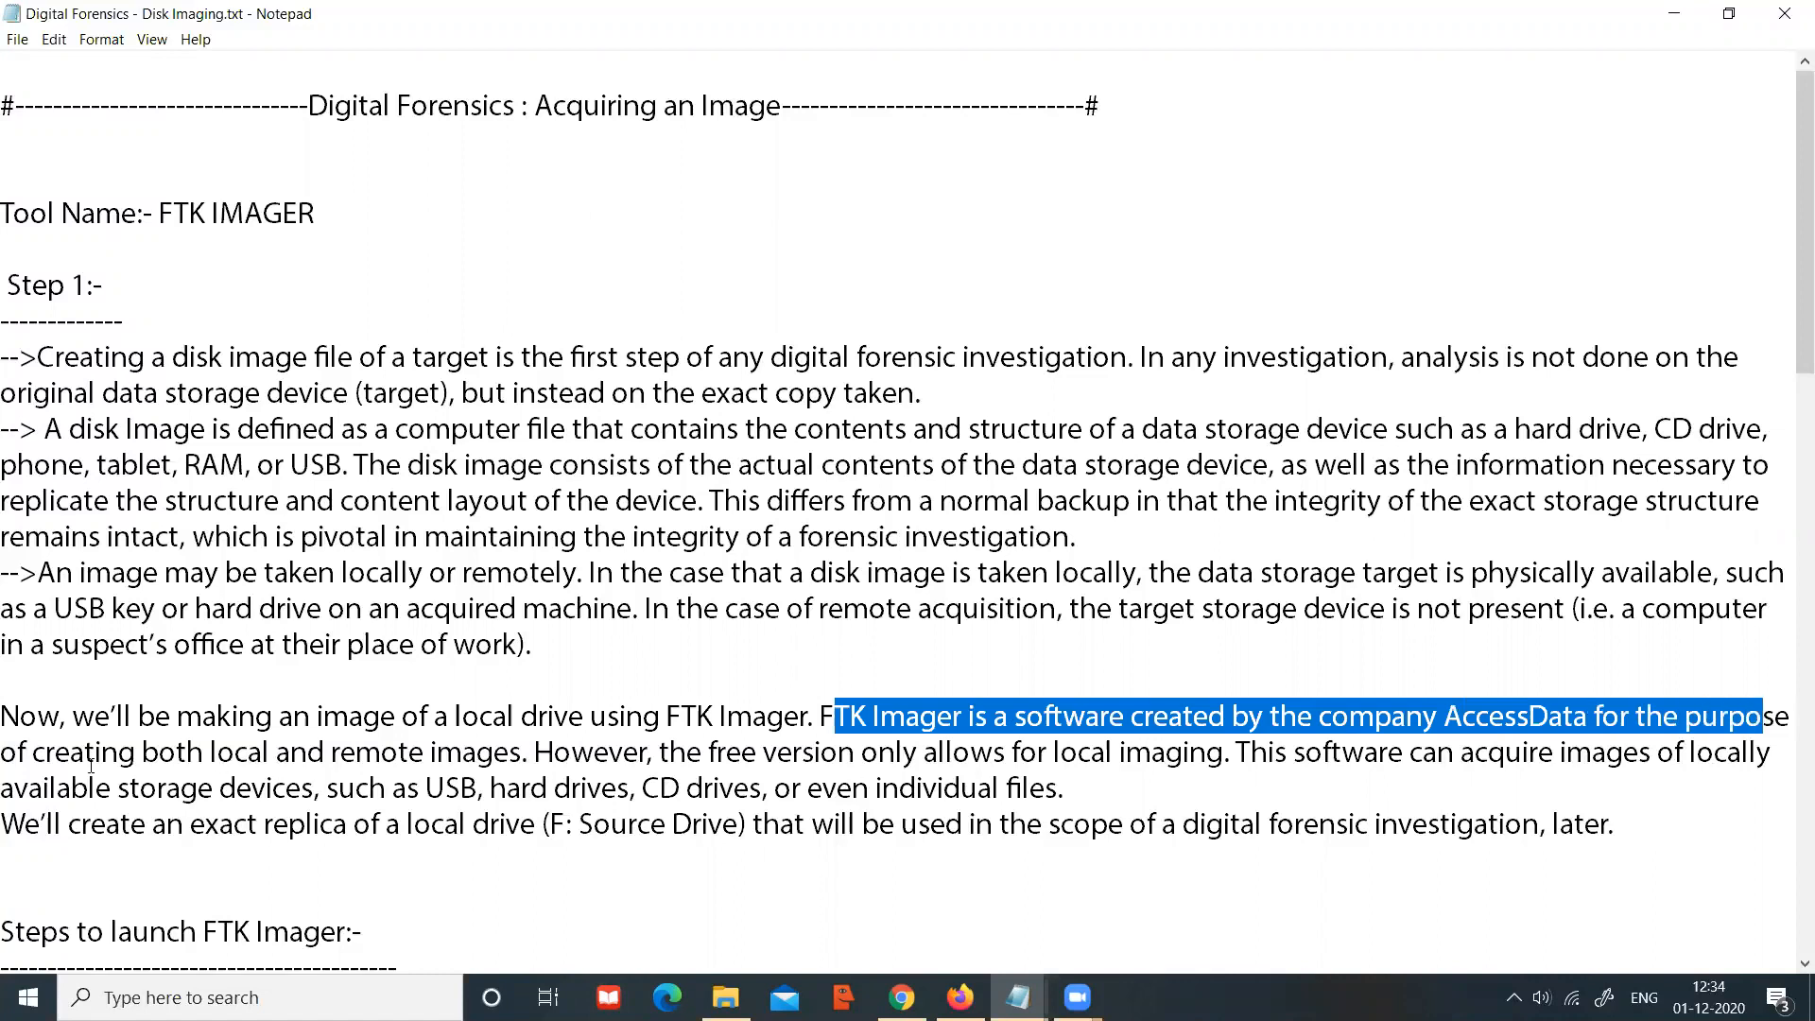
drag(7, 751, 1770, 756)
drag(2, 794, 1073, 787)
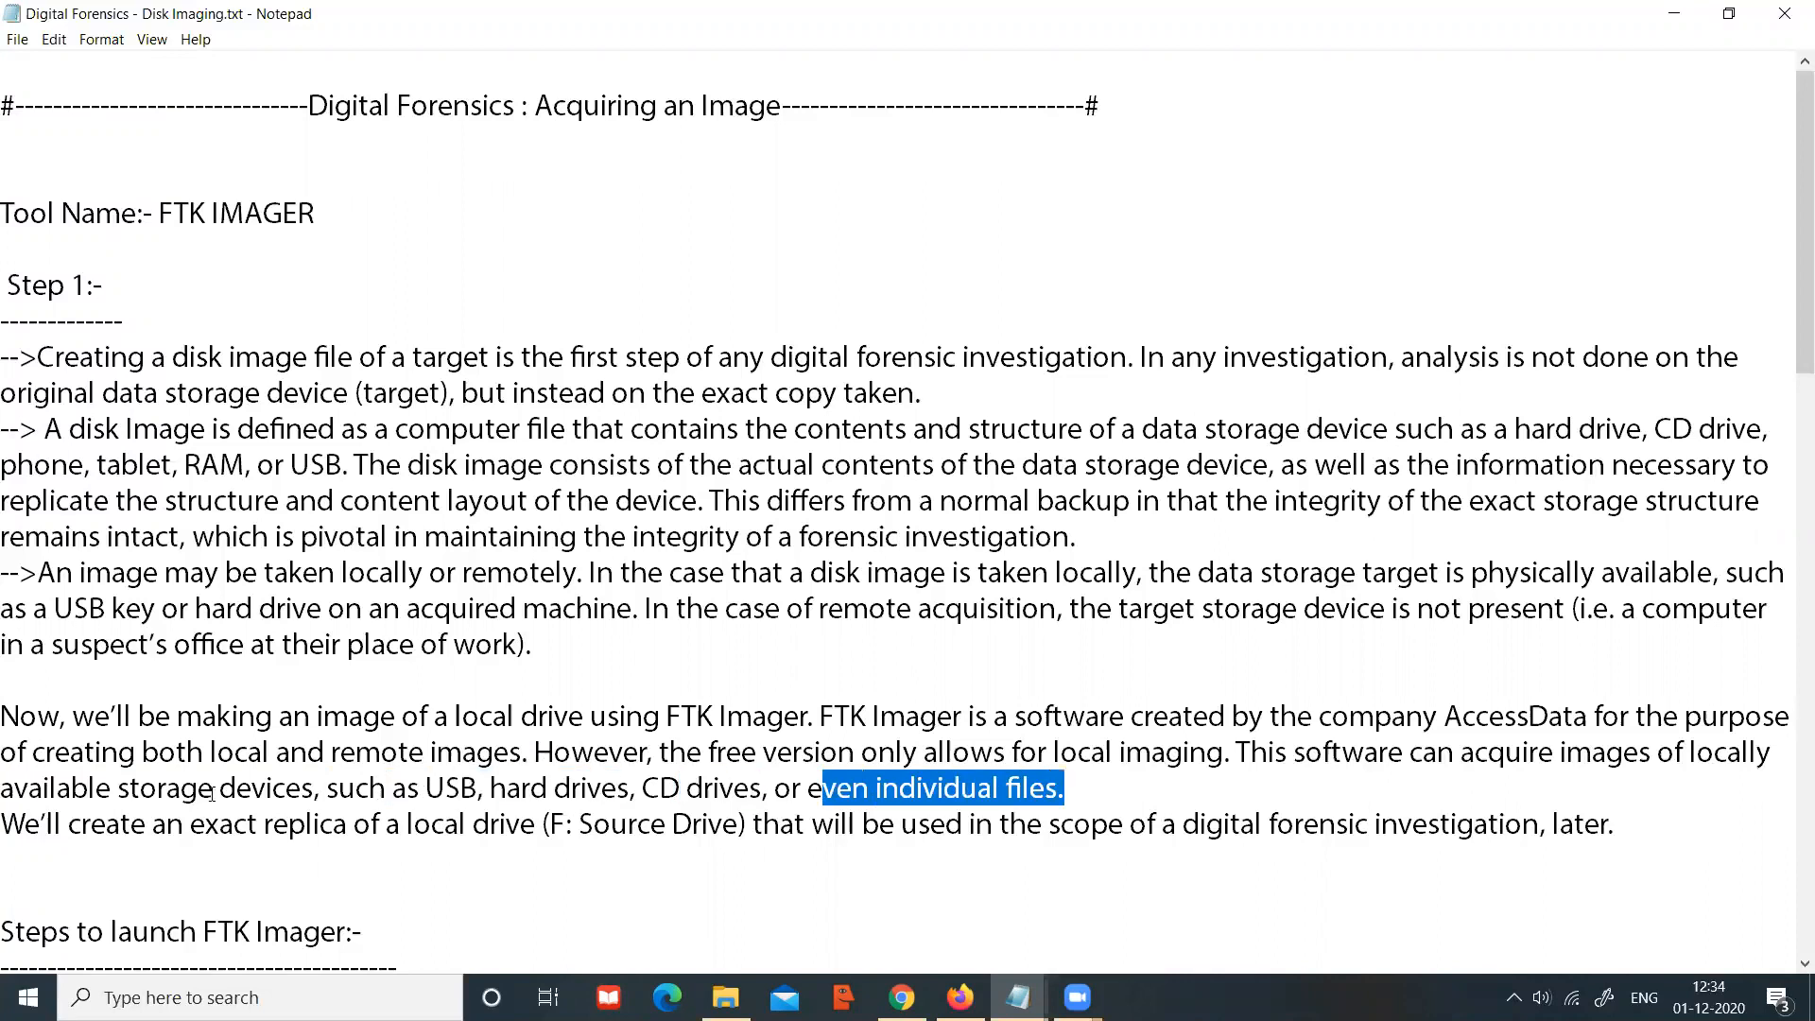
drag(3, 825, 753, 825)
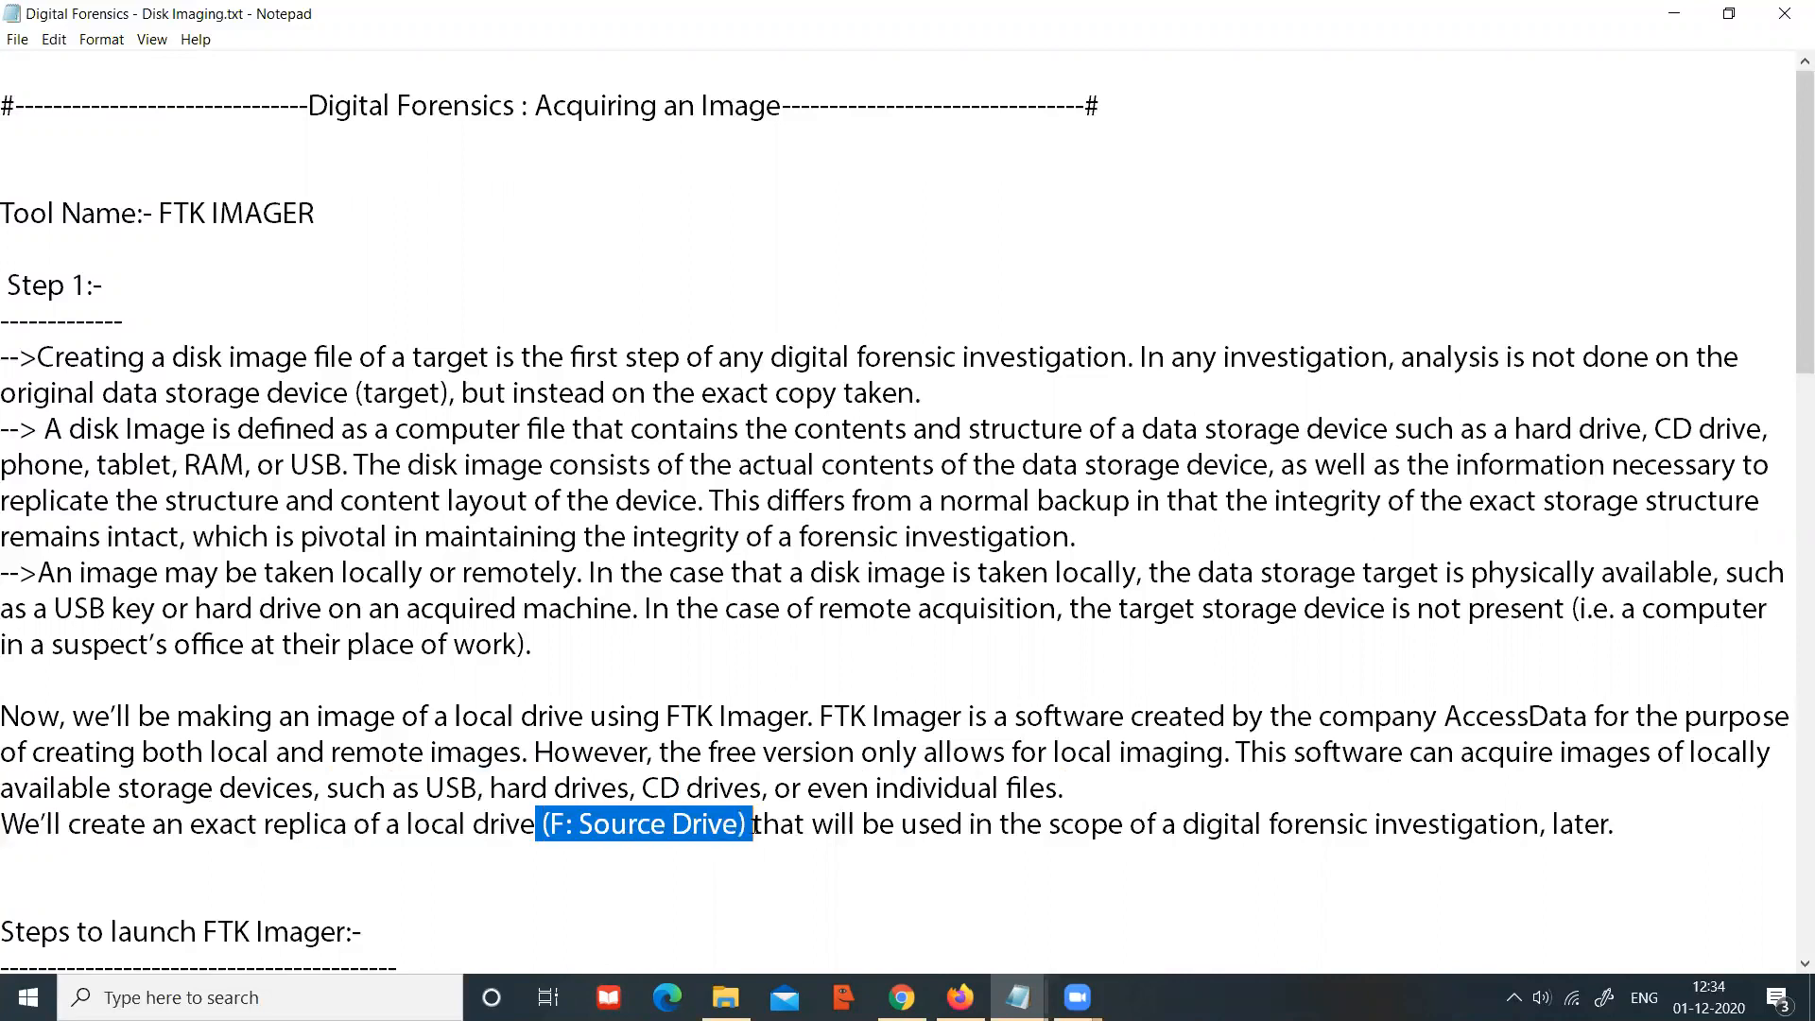
click(551, 828)
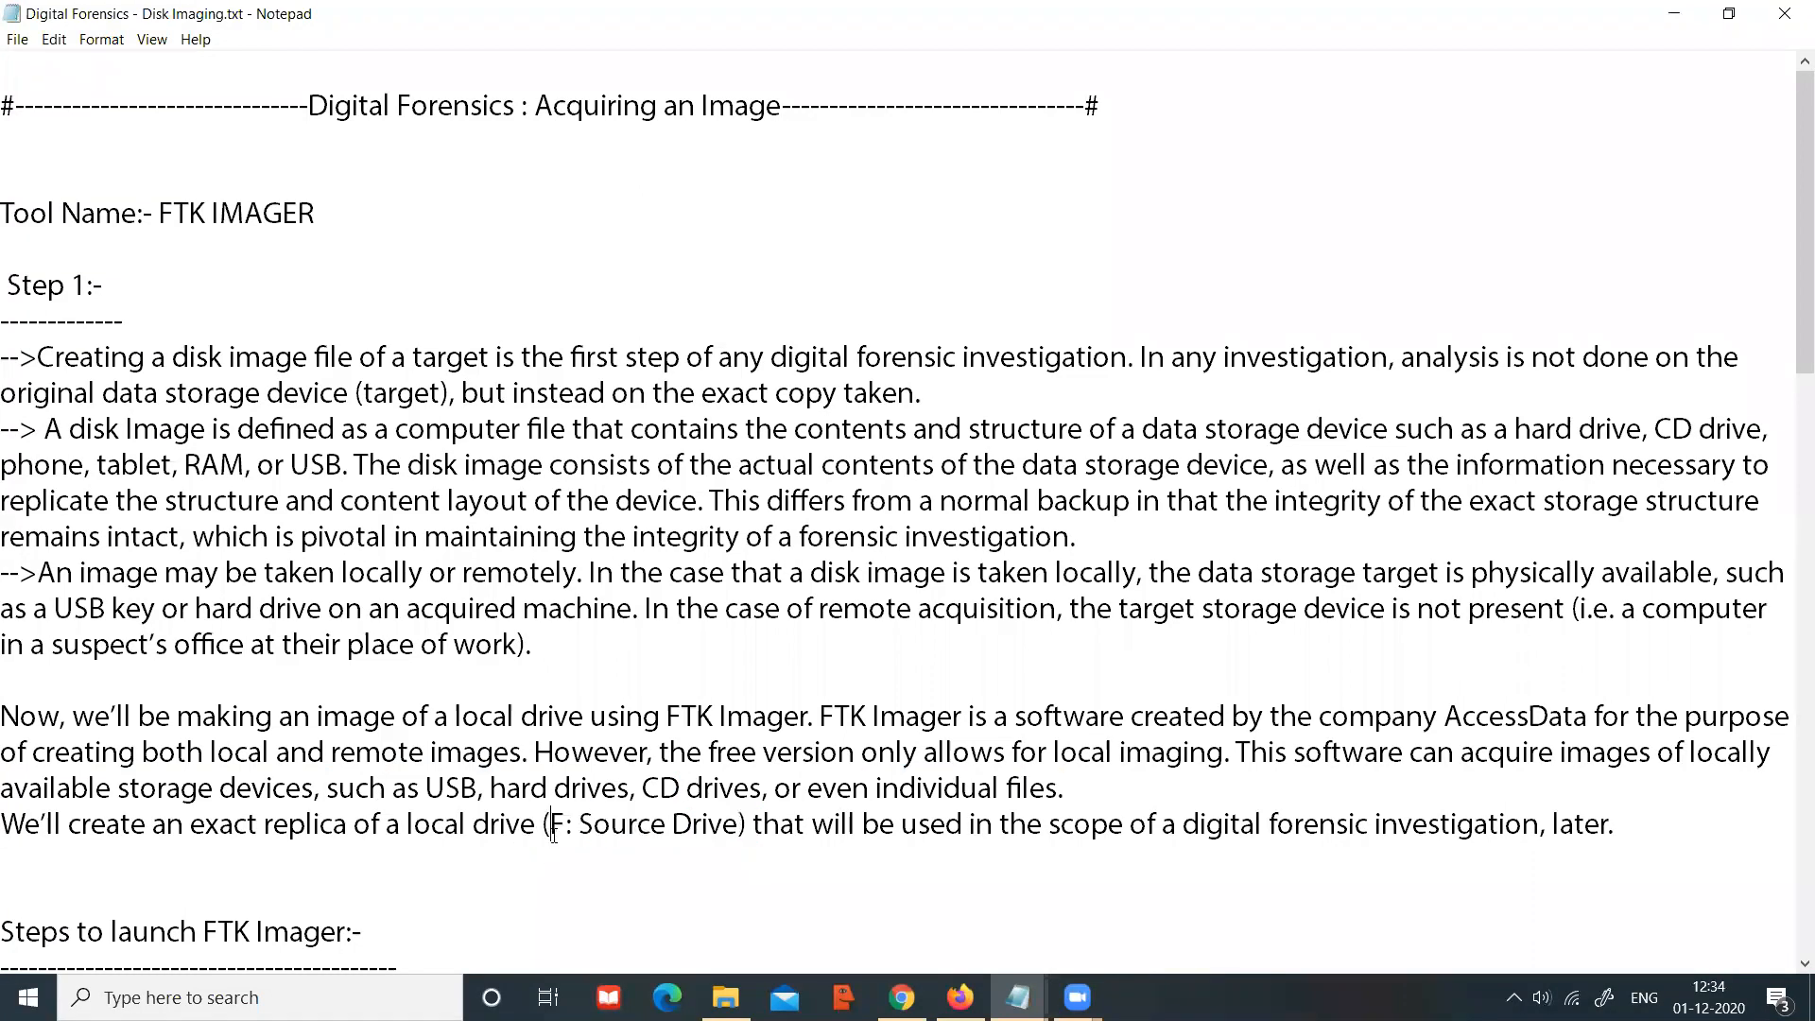
drag(551, 828, 1613, 830)
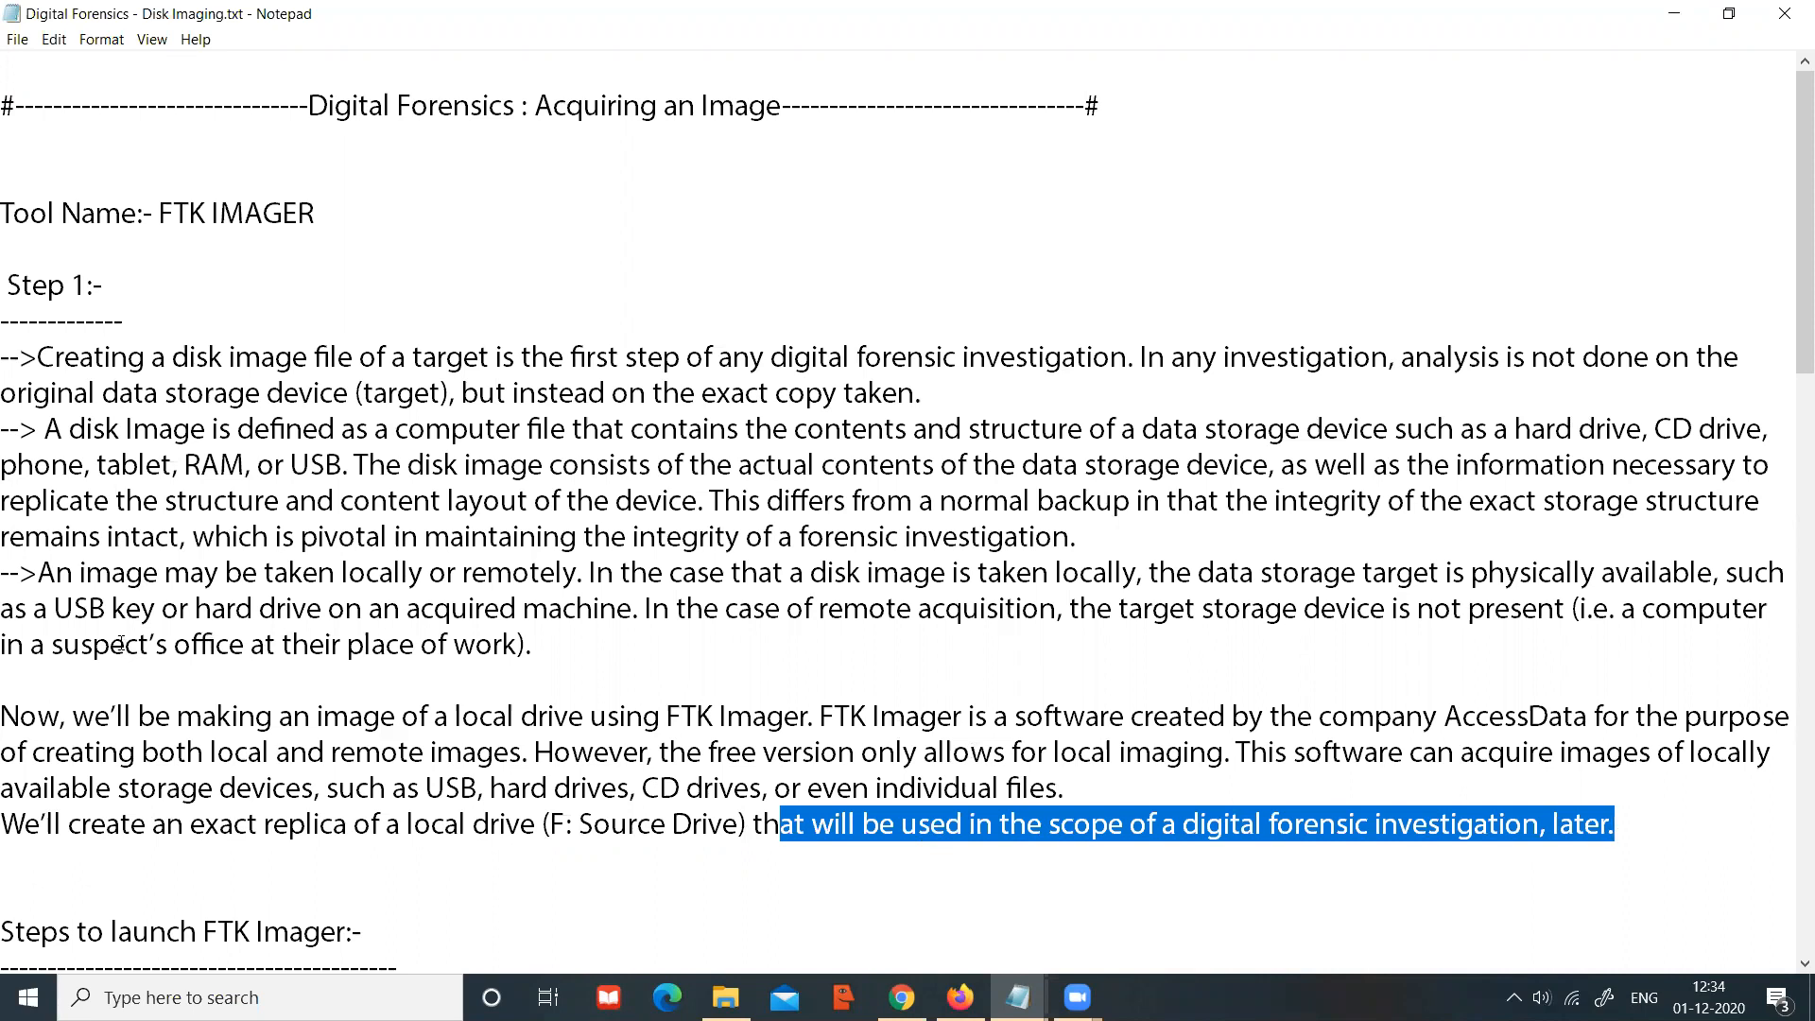
Step: Review the "Steps to launch FTK Imager" and "Process Steps" sections of the notes
scroll(120, 643, down, 3)
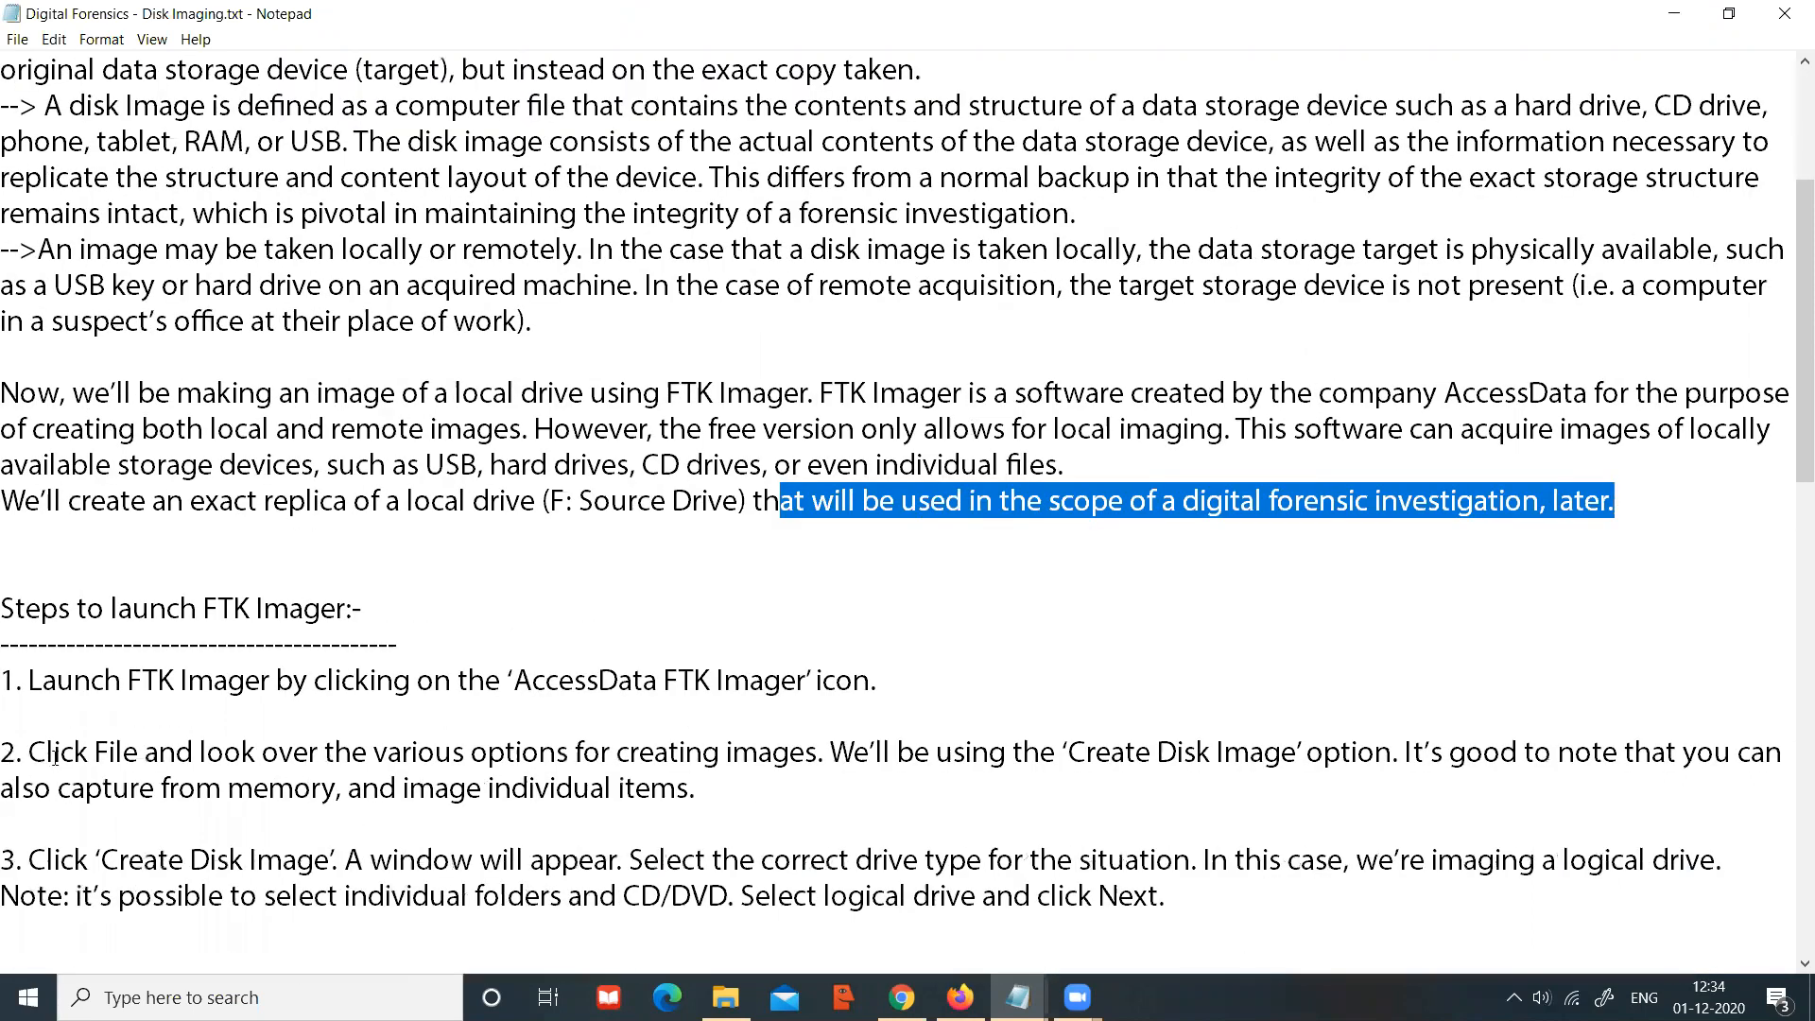
drag(50, 680, 865, 677)
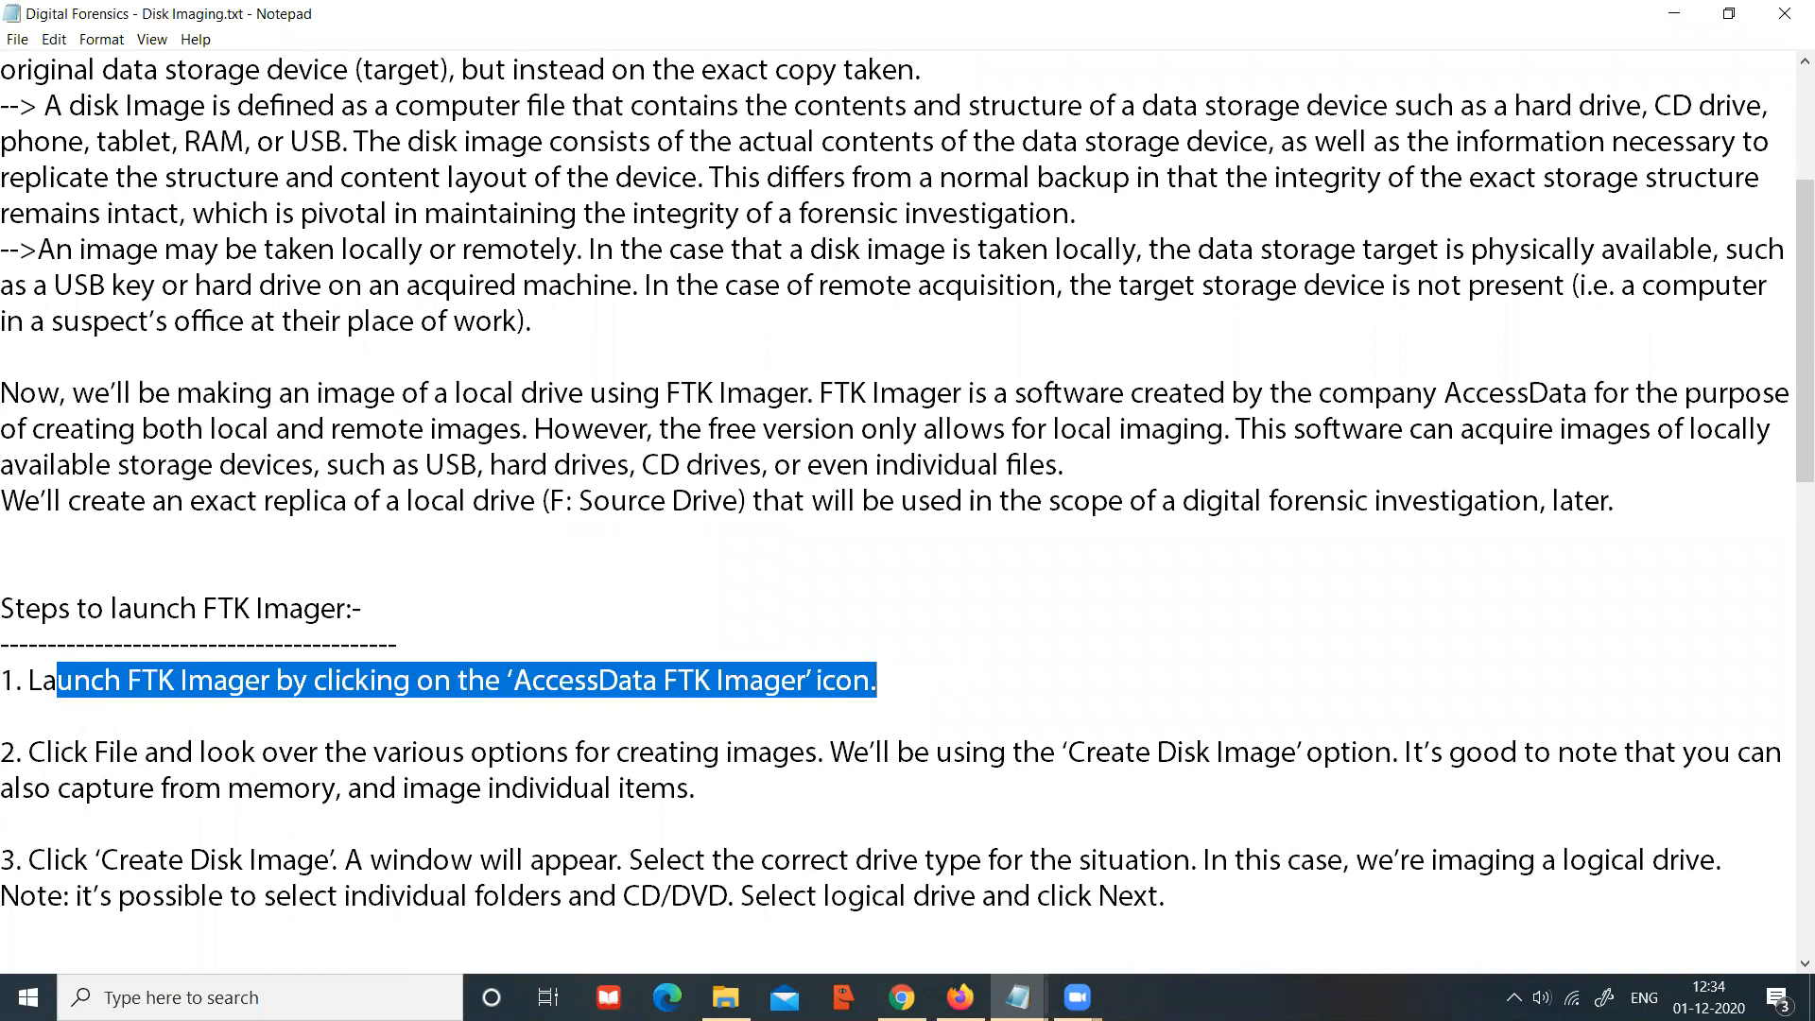
scroll(511, 751, down, 4)
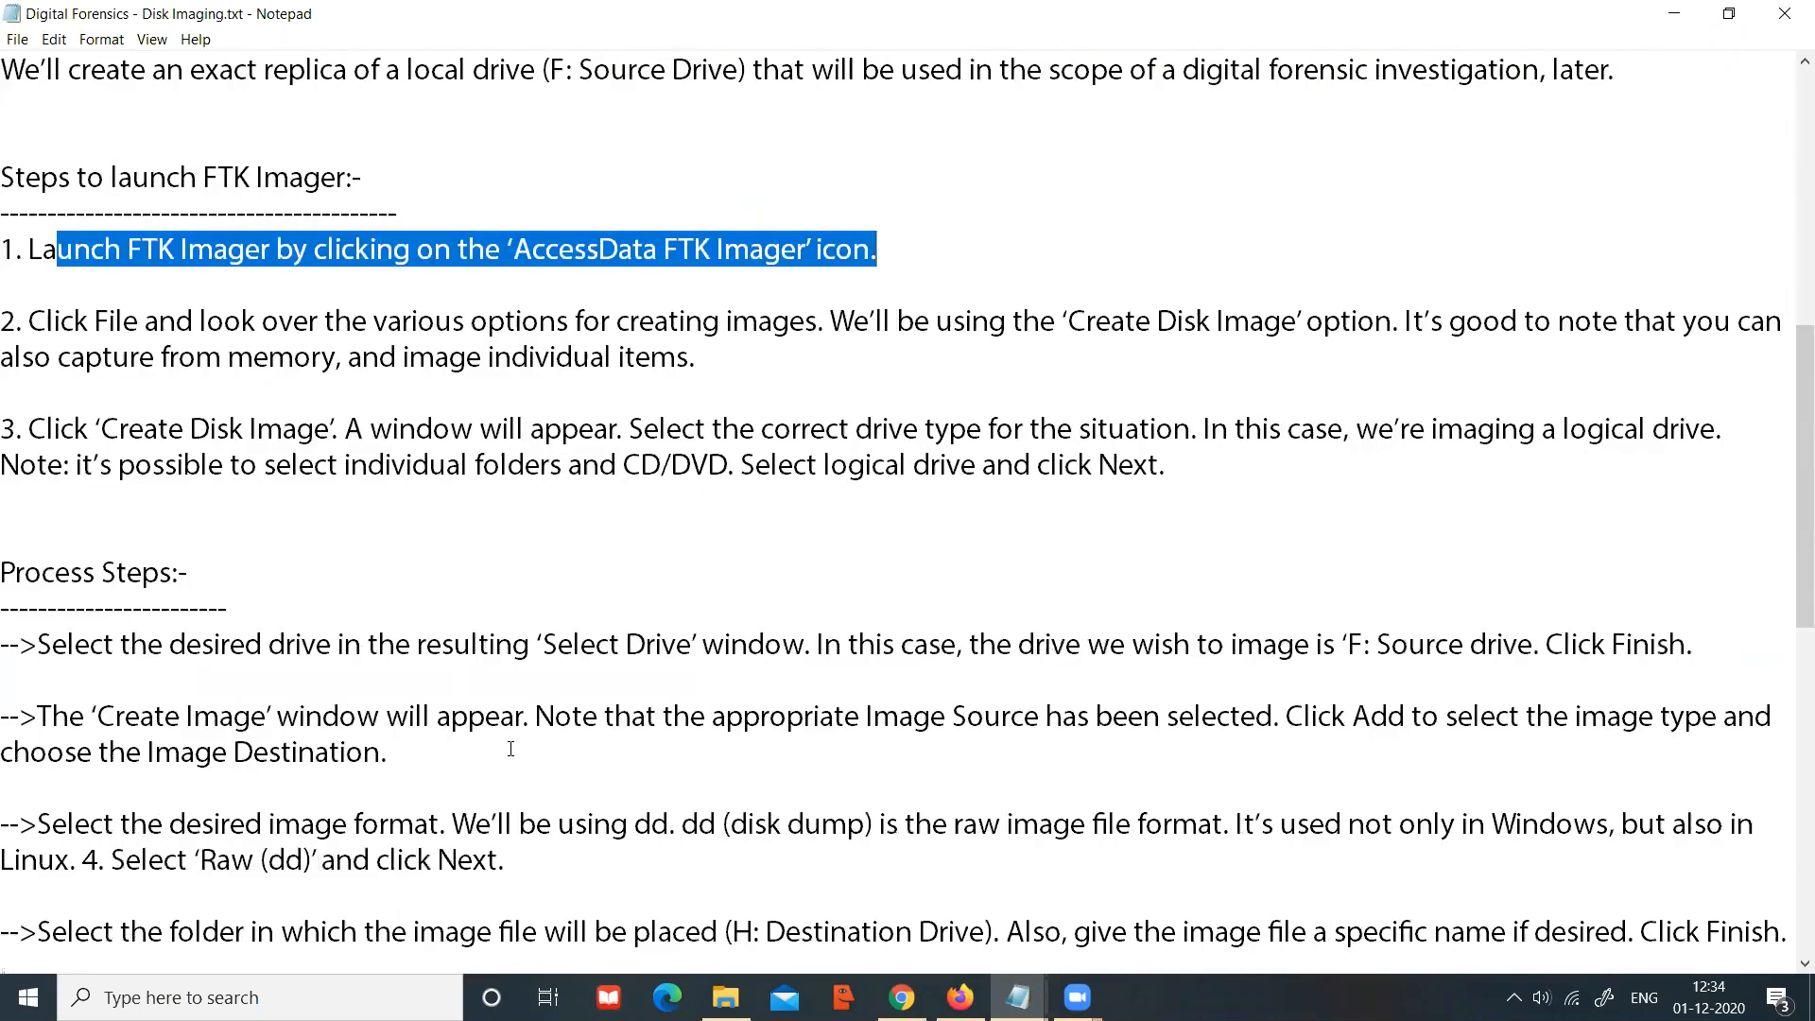
drag(10, 592, 303, 576)
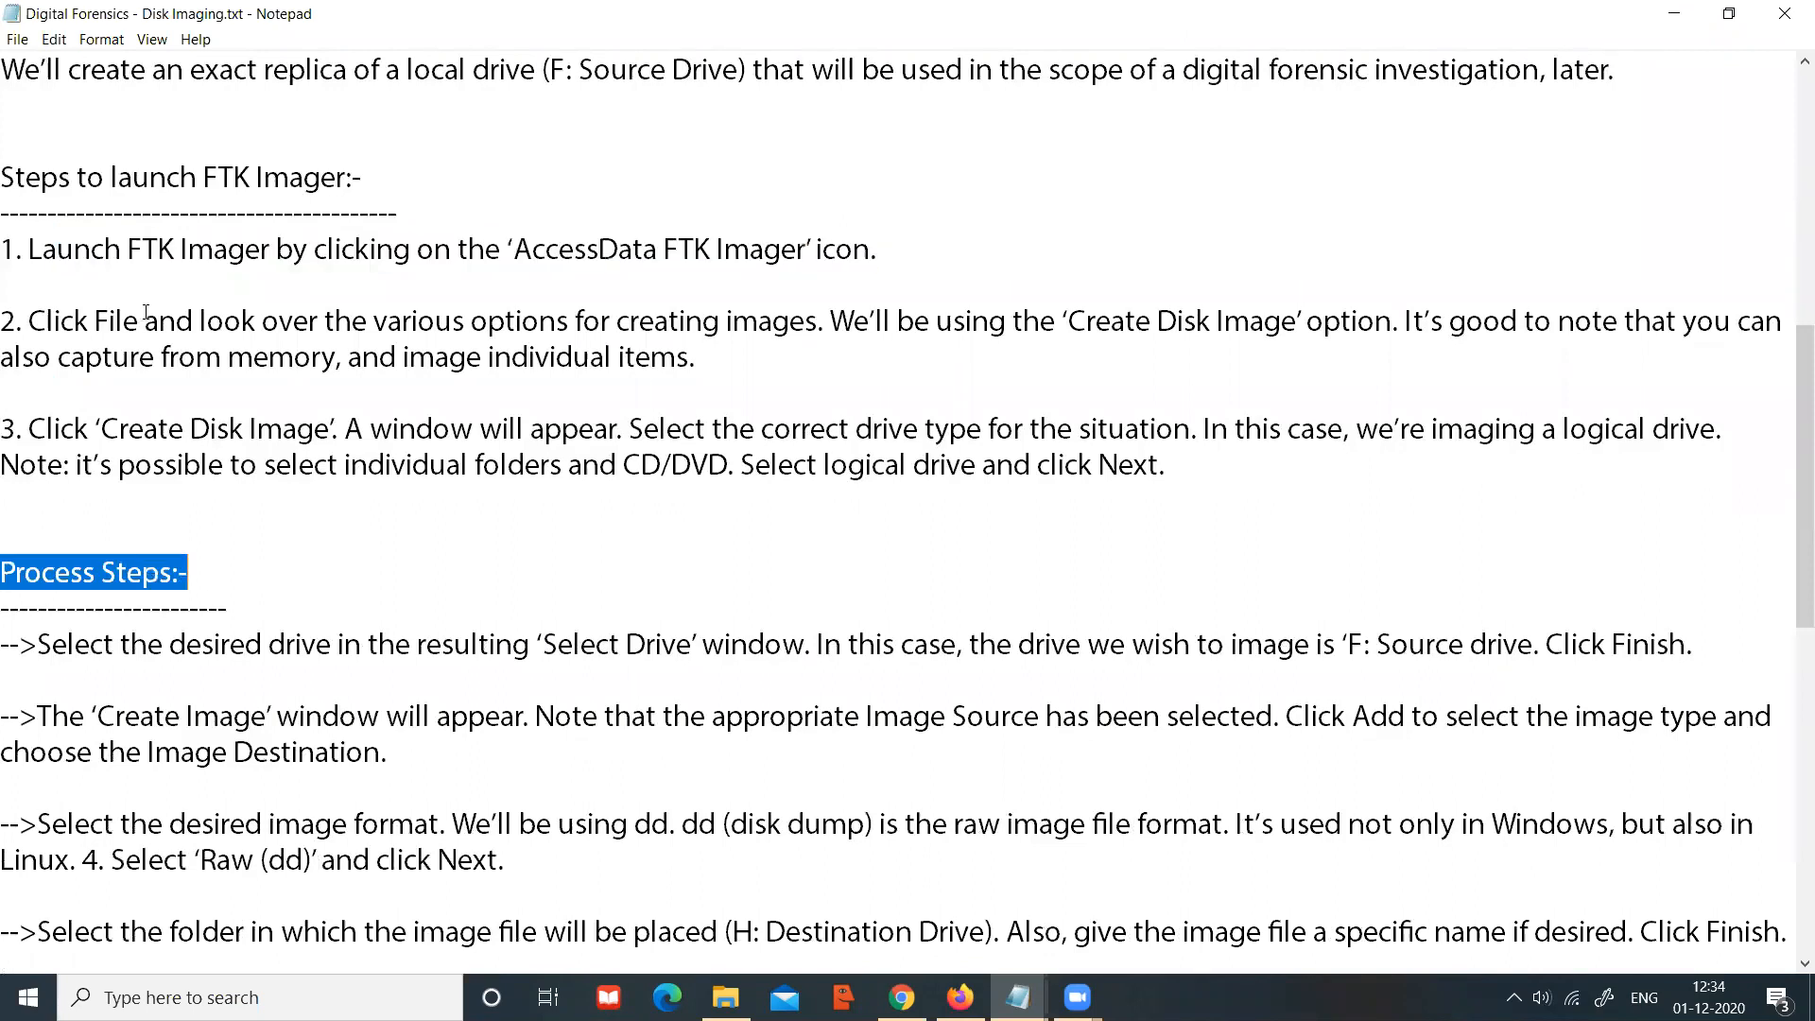
drag(114, 428, 1165, 465)
click(708, 288)
drag(3, 321, 700, 357)
drag(74, 647, 1068, 931)
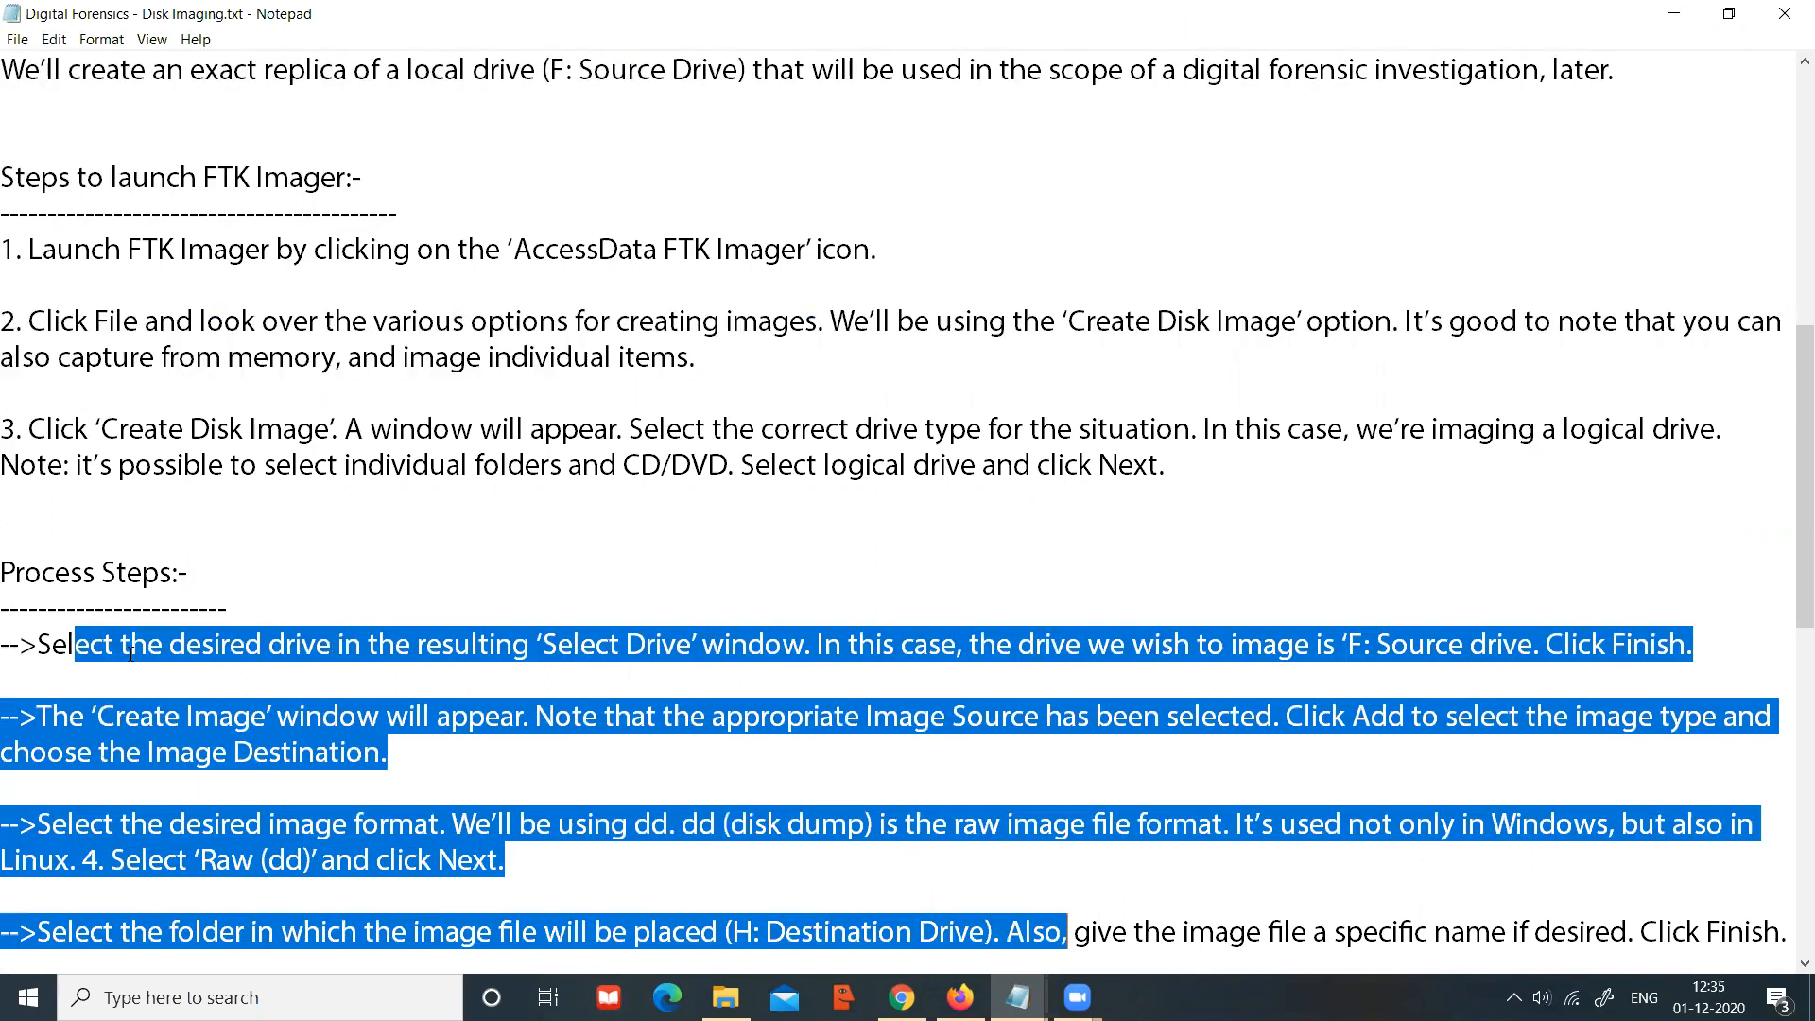
scroll(130, 652, down, 5)
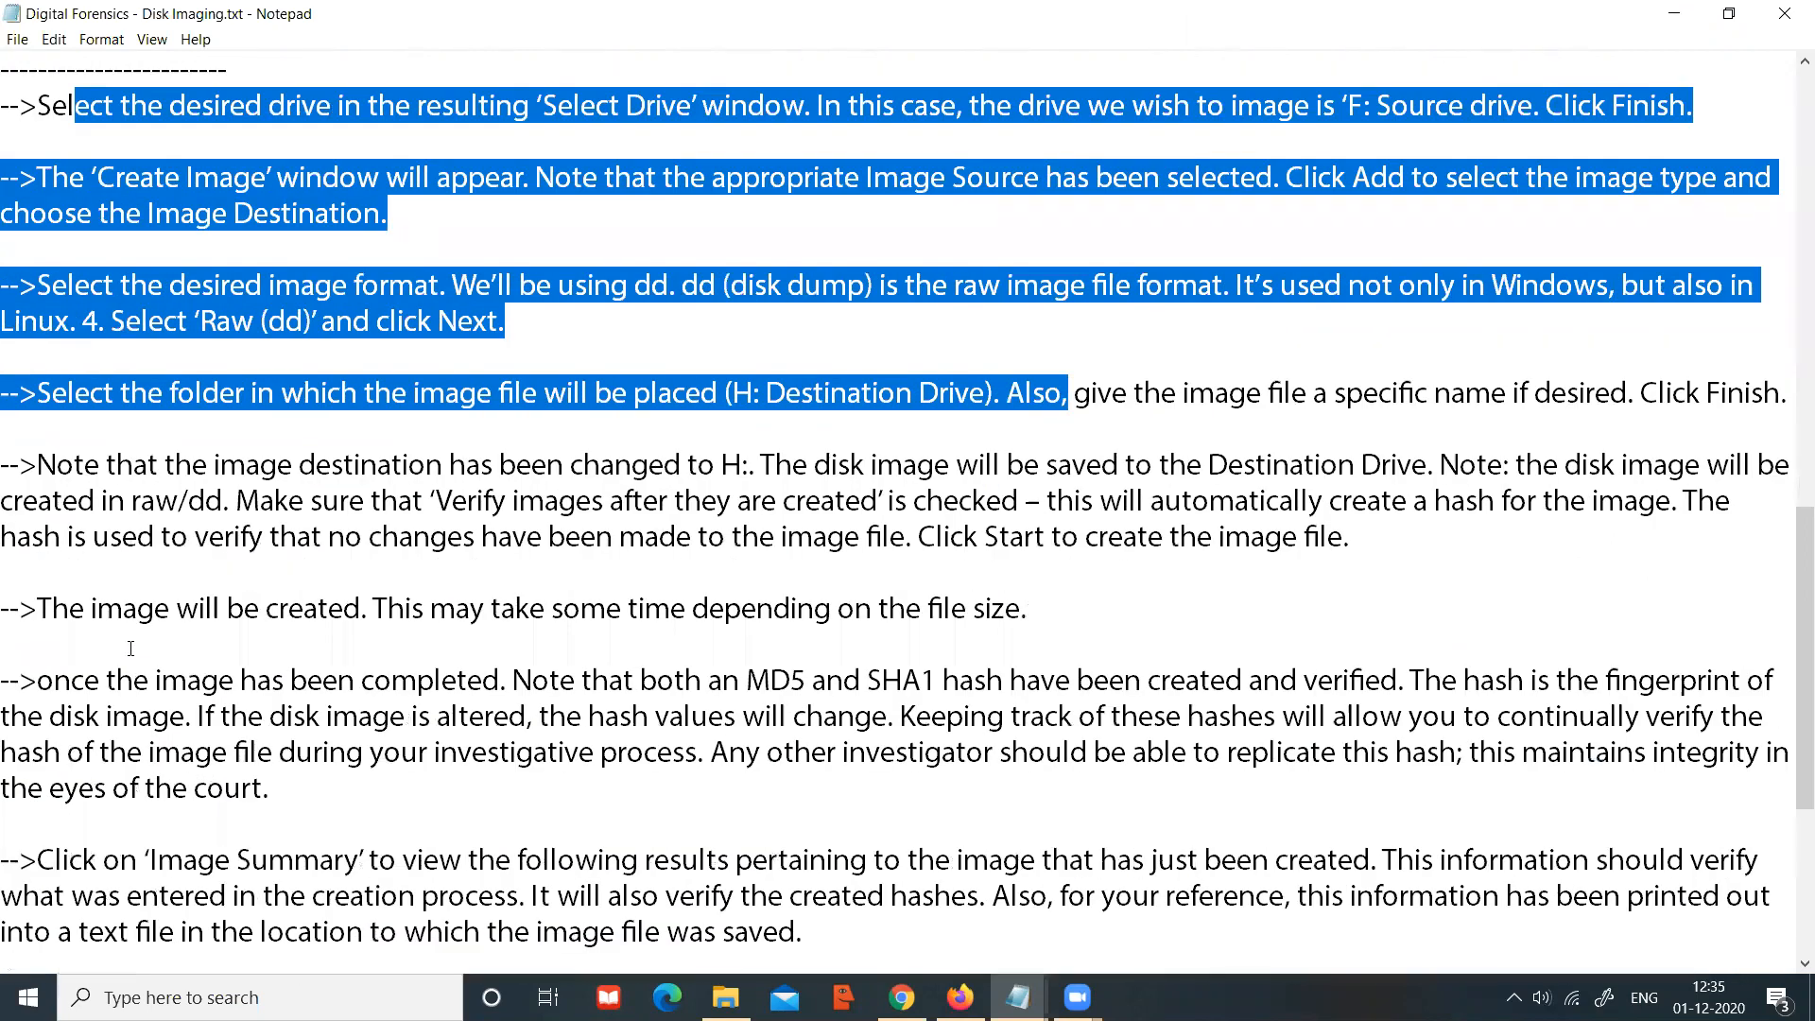
scroll(130, 649, up, 1)
scroll(771, 361, up, 6)
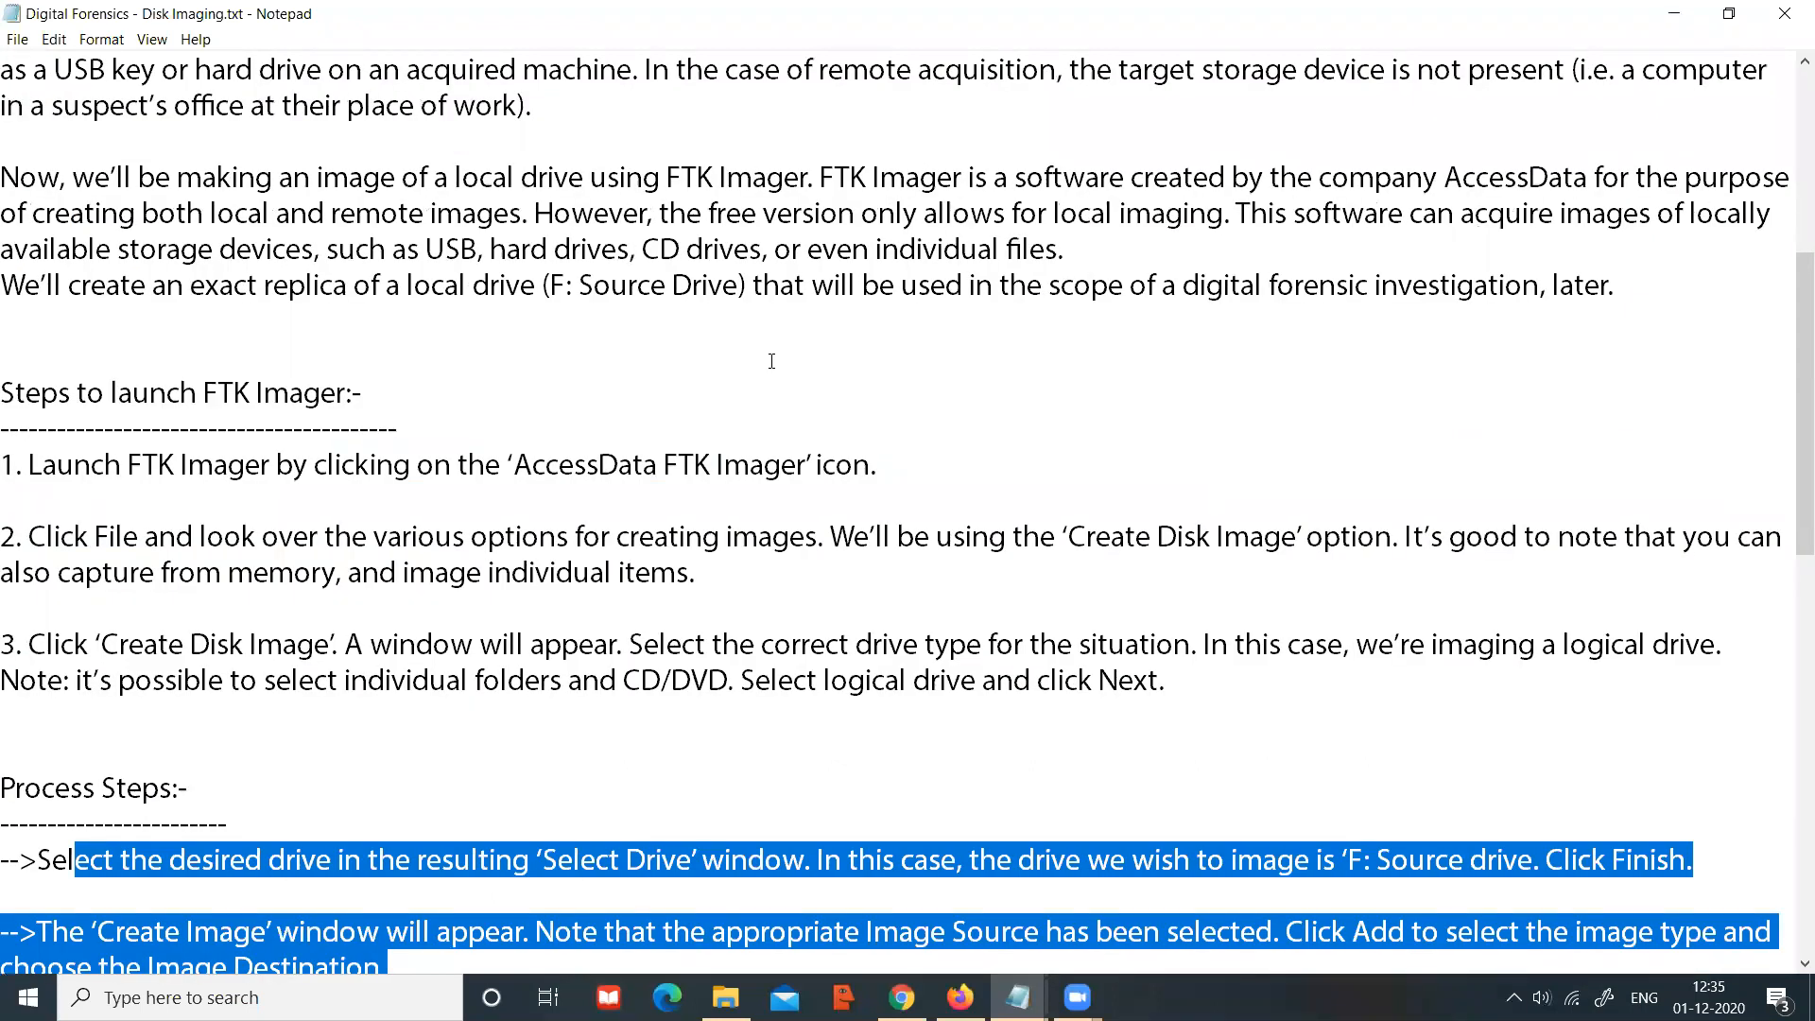
Step: Switch to Chrome and view the AccessData download page for FTK Imager version 4.2.1
key(alt+Tab)
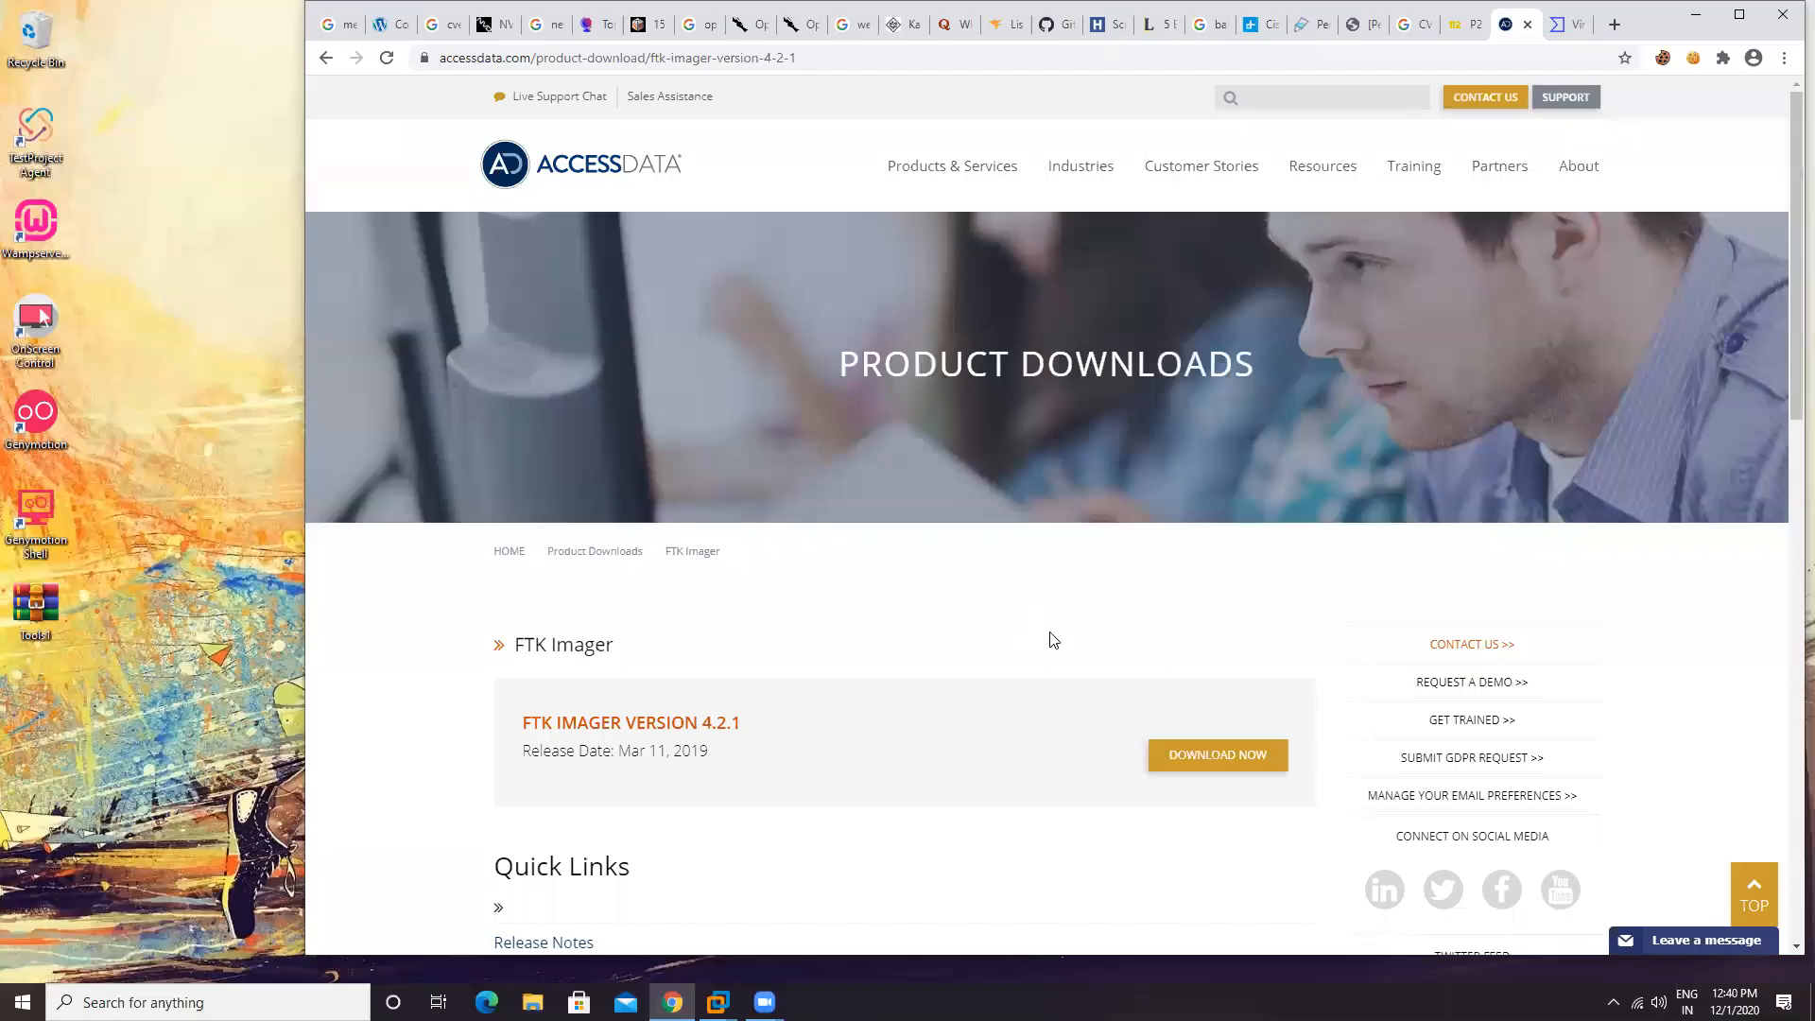
scroll(1049, 636, down, 1)
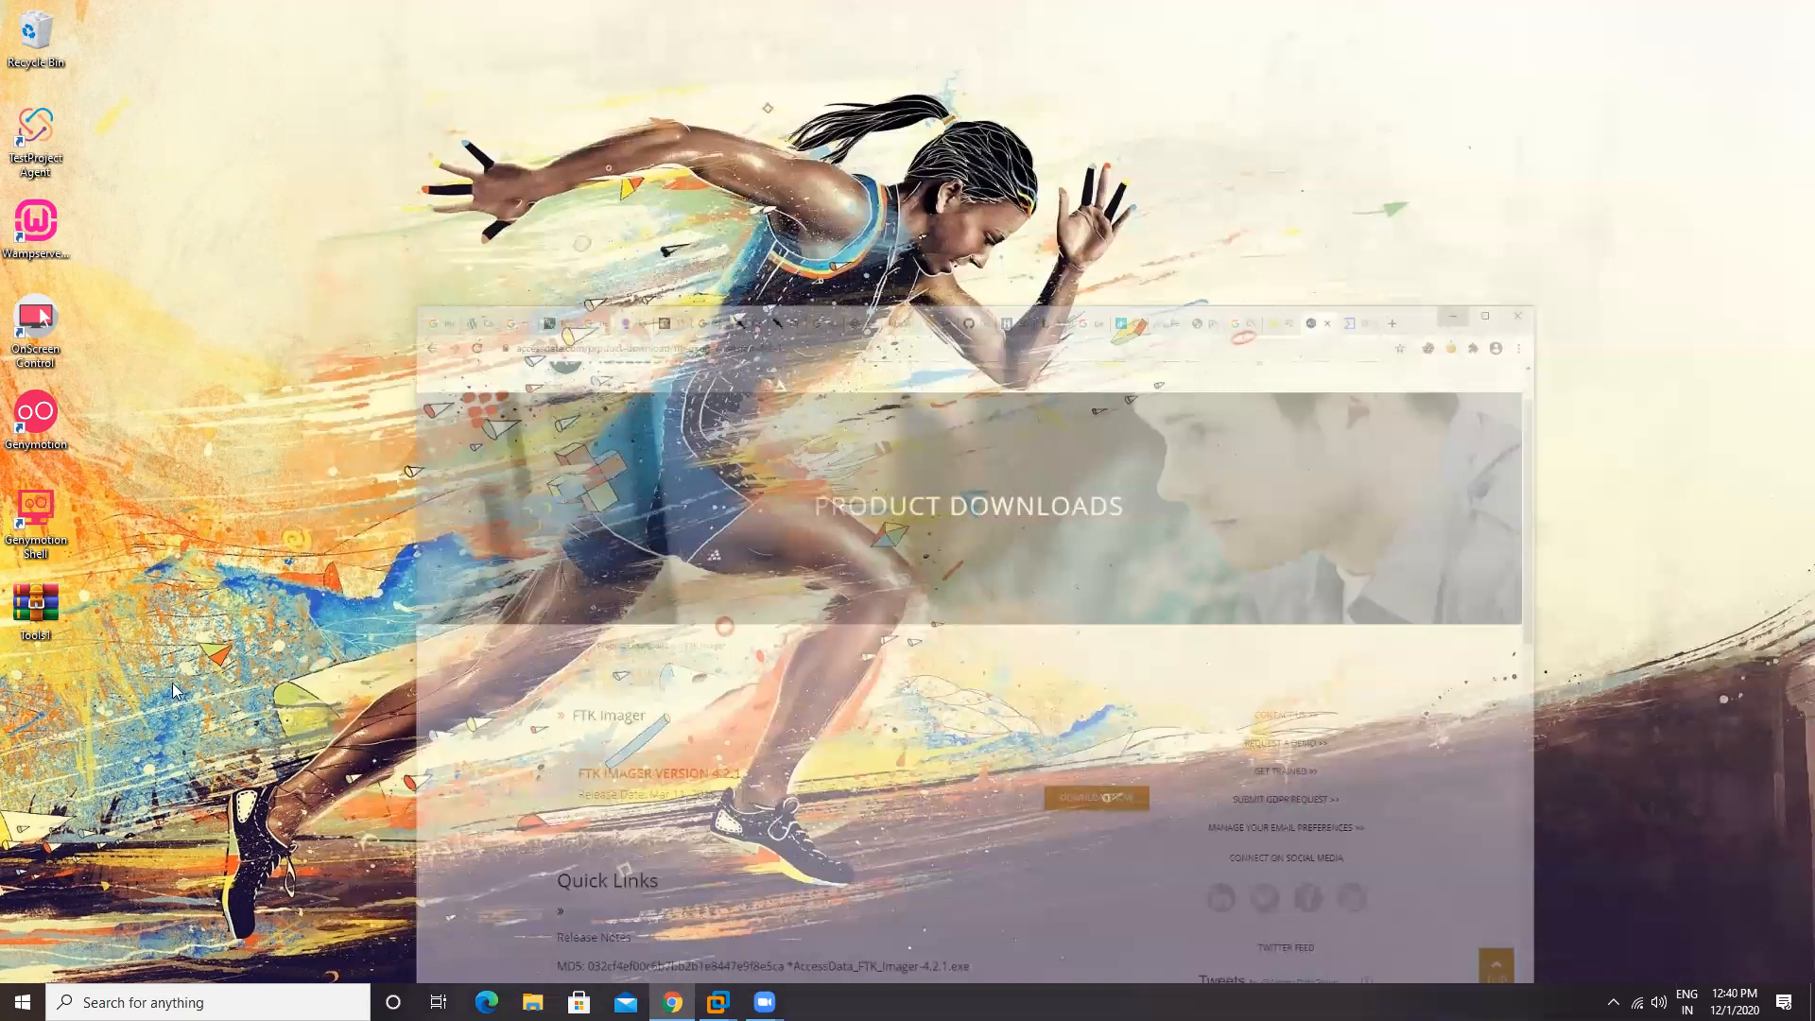
Step: Launch the installed FTK Imager application and maximize its window
key(super)
text(ftk)
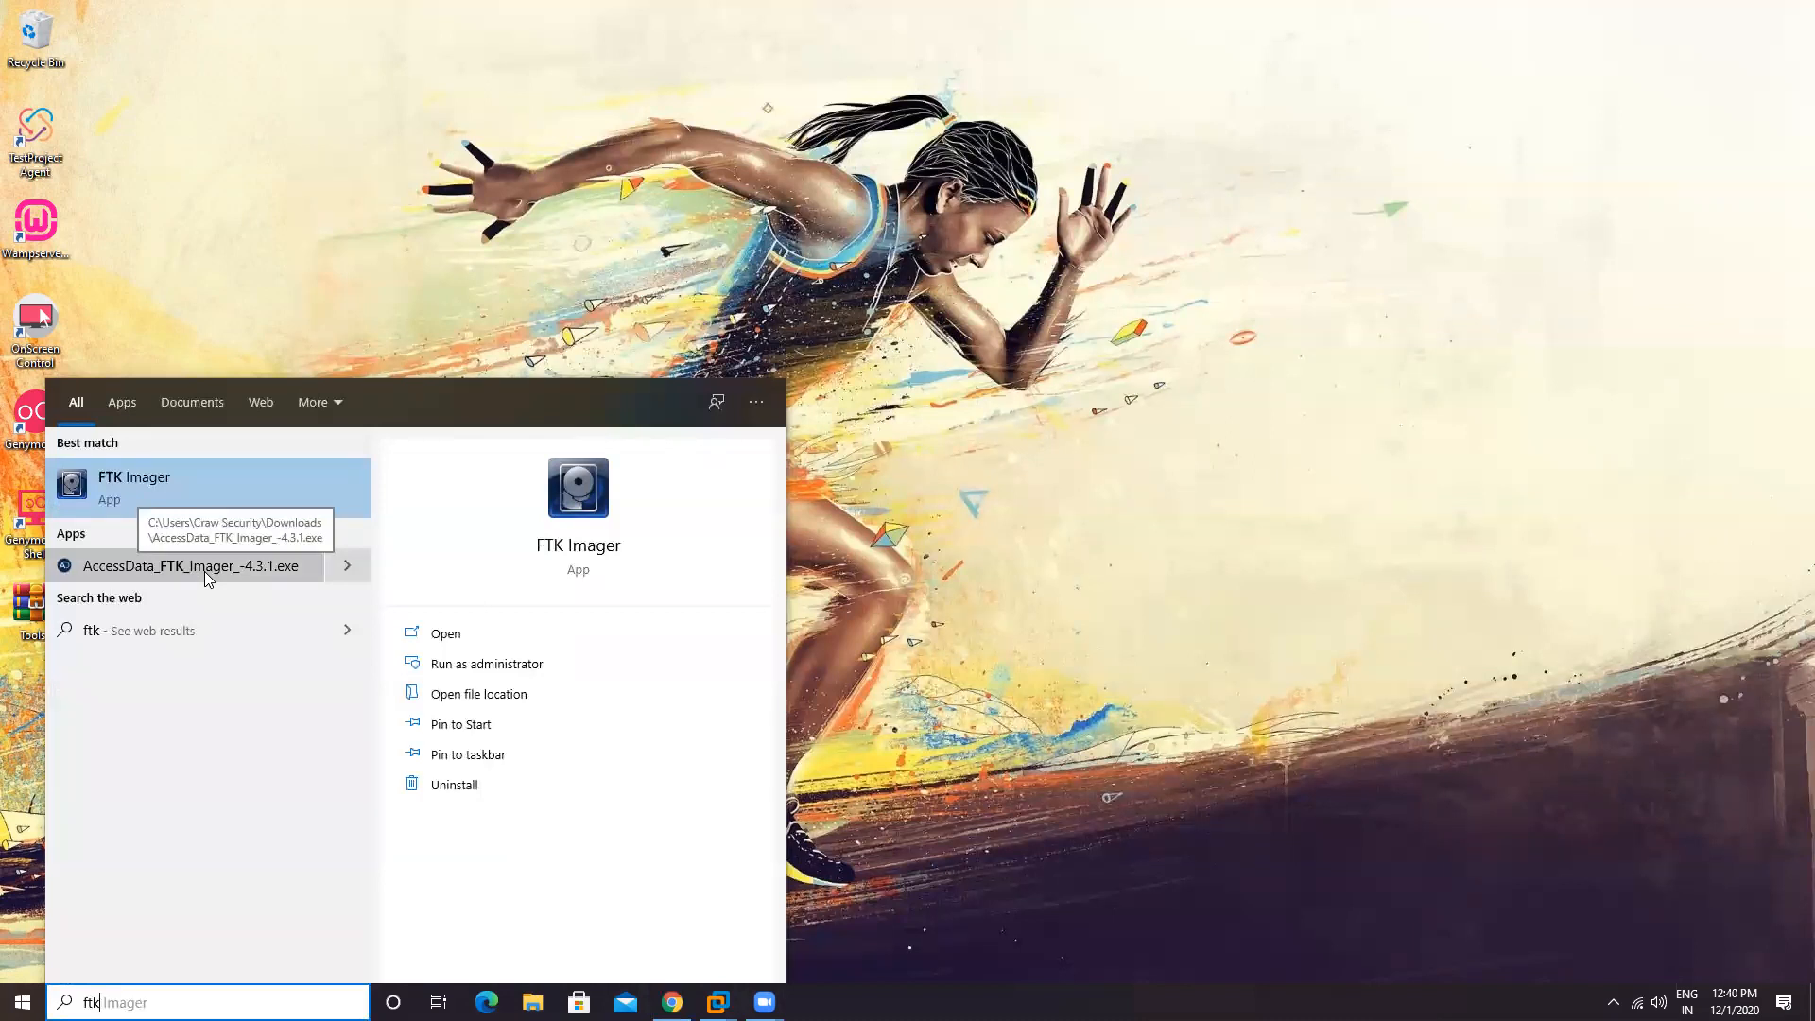
click(148, 490)
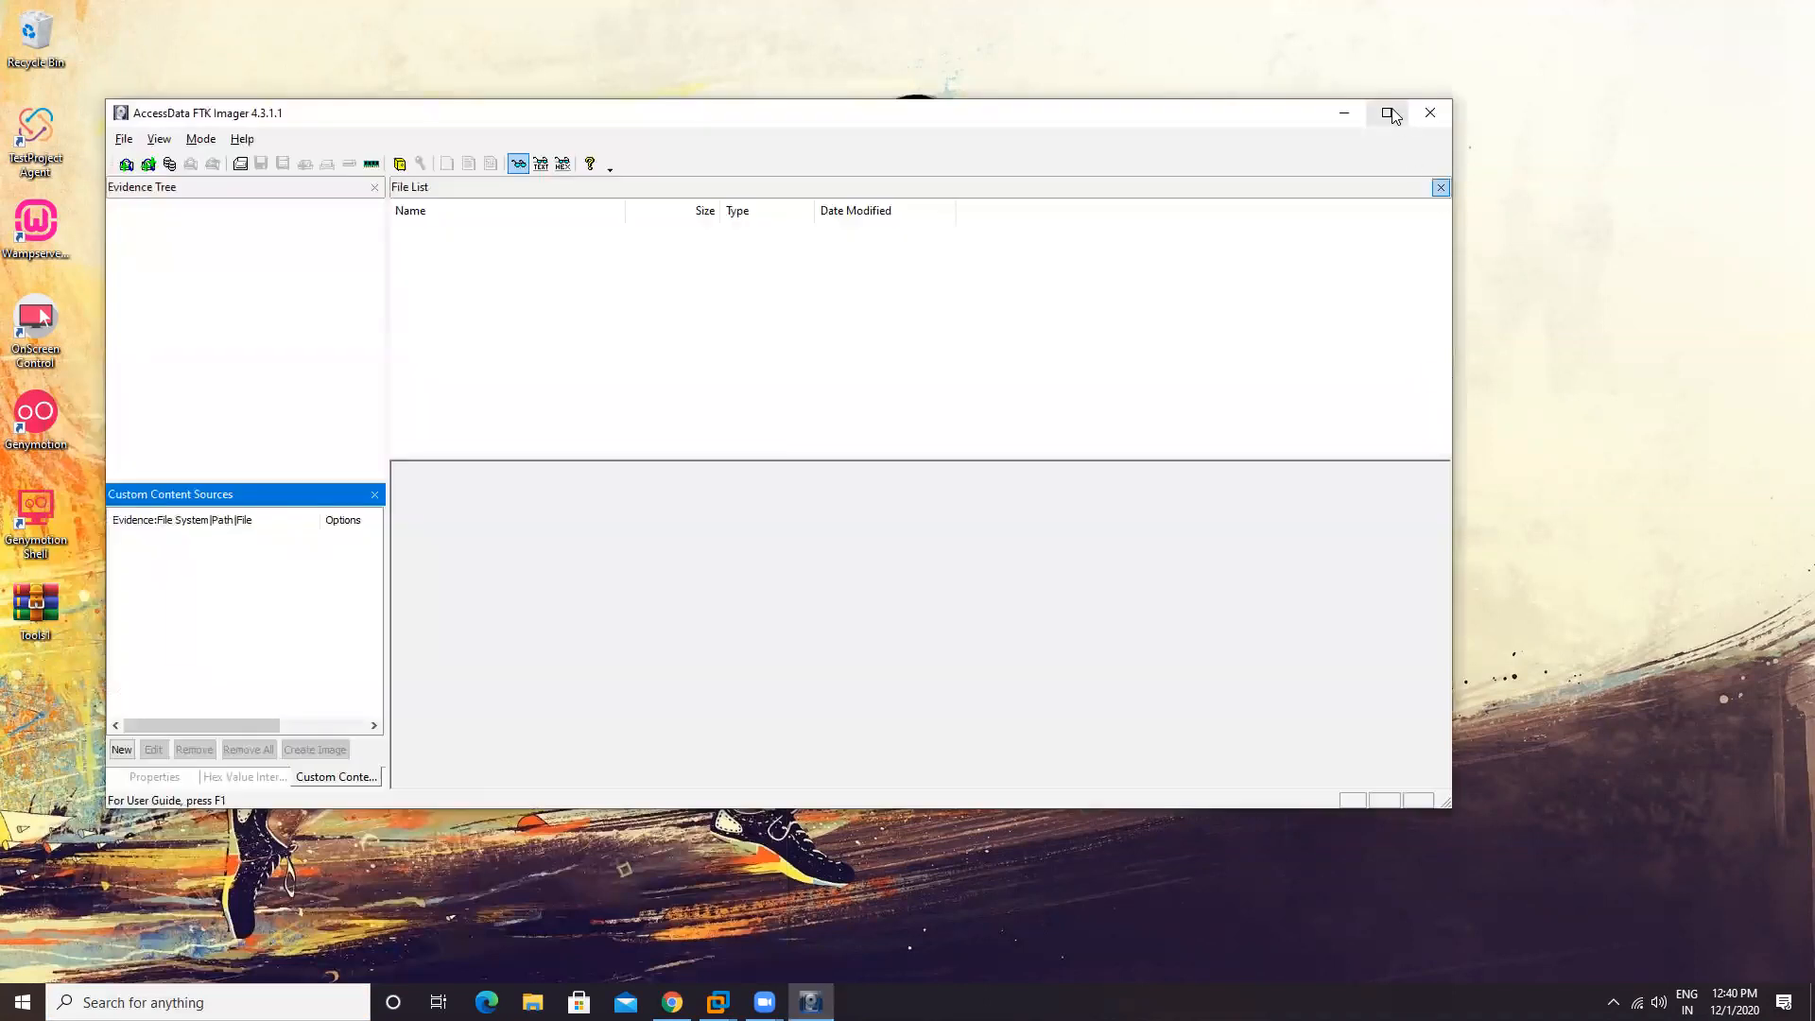
click(1386, 113)
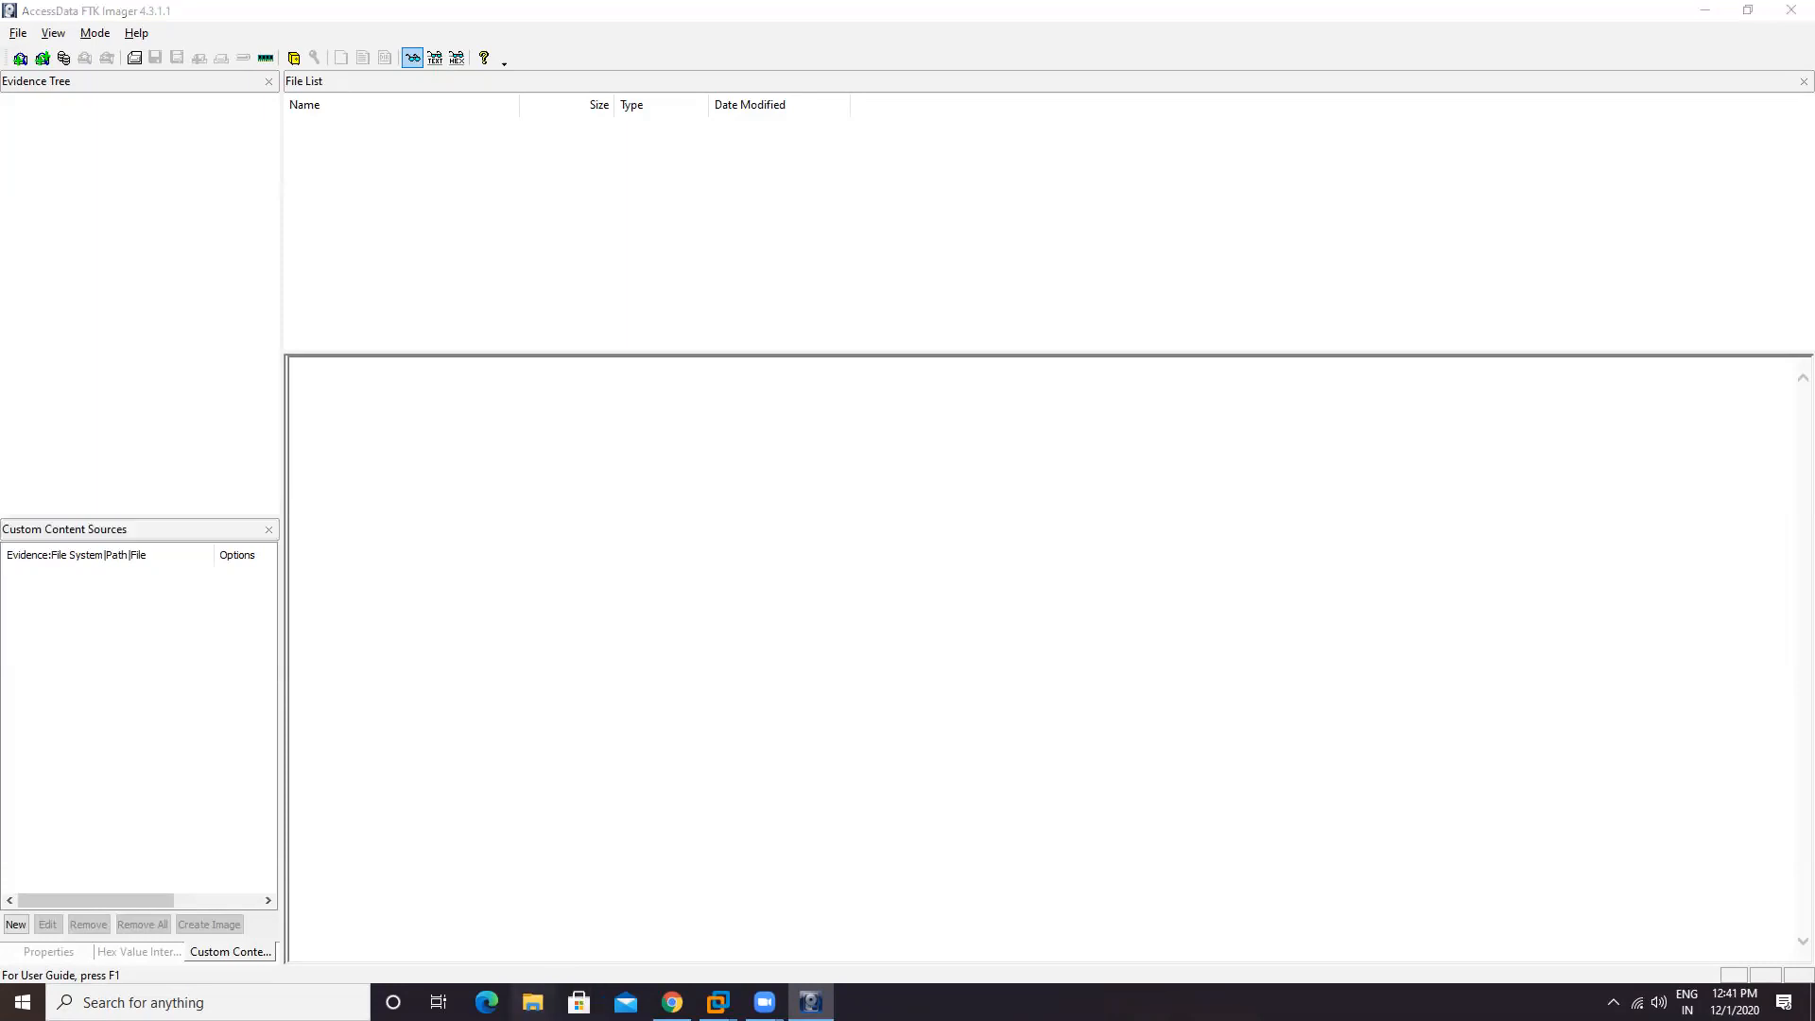
Step: Switch to File Explorer and permanently delete everything inside the ImageFile folder on Local Disk (C:)
click(532, 1002)
click(326, 726)
click(441, 339)
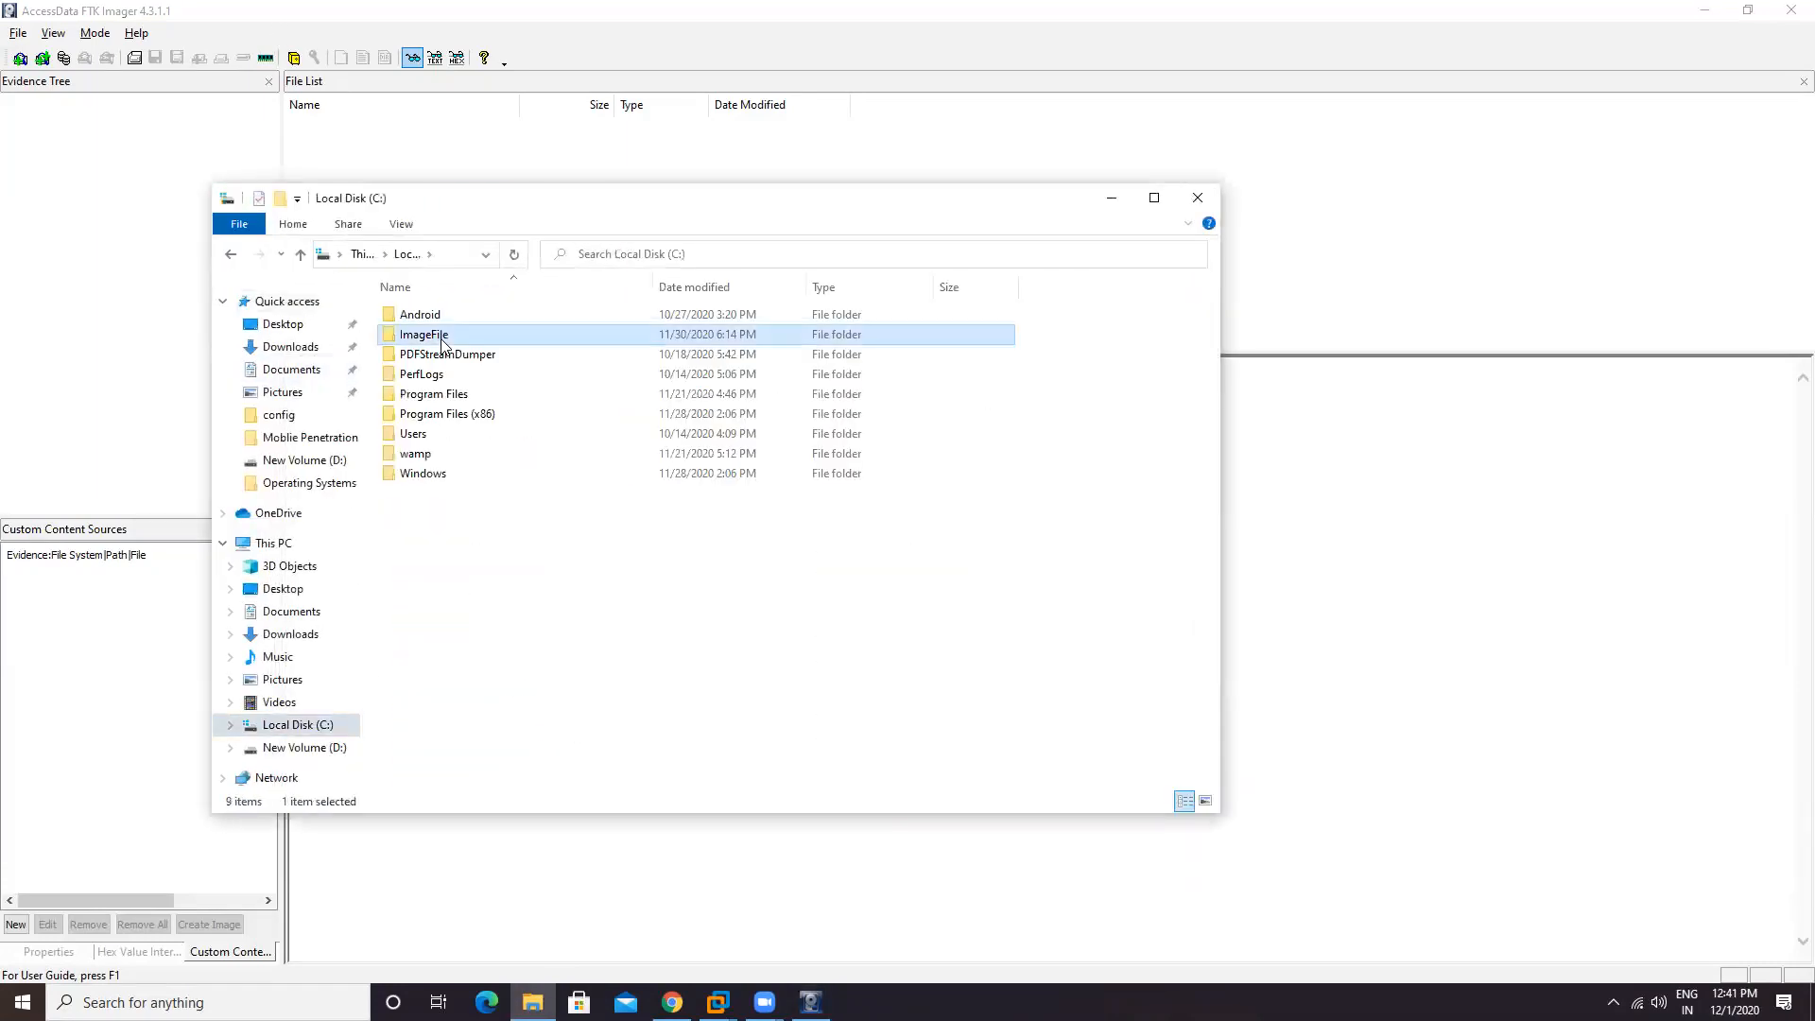
double_click(444, 341)
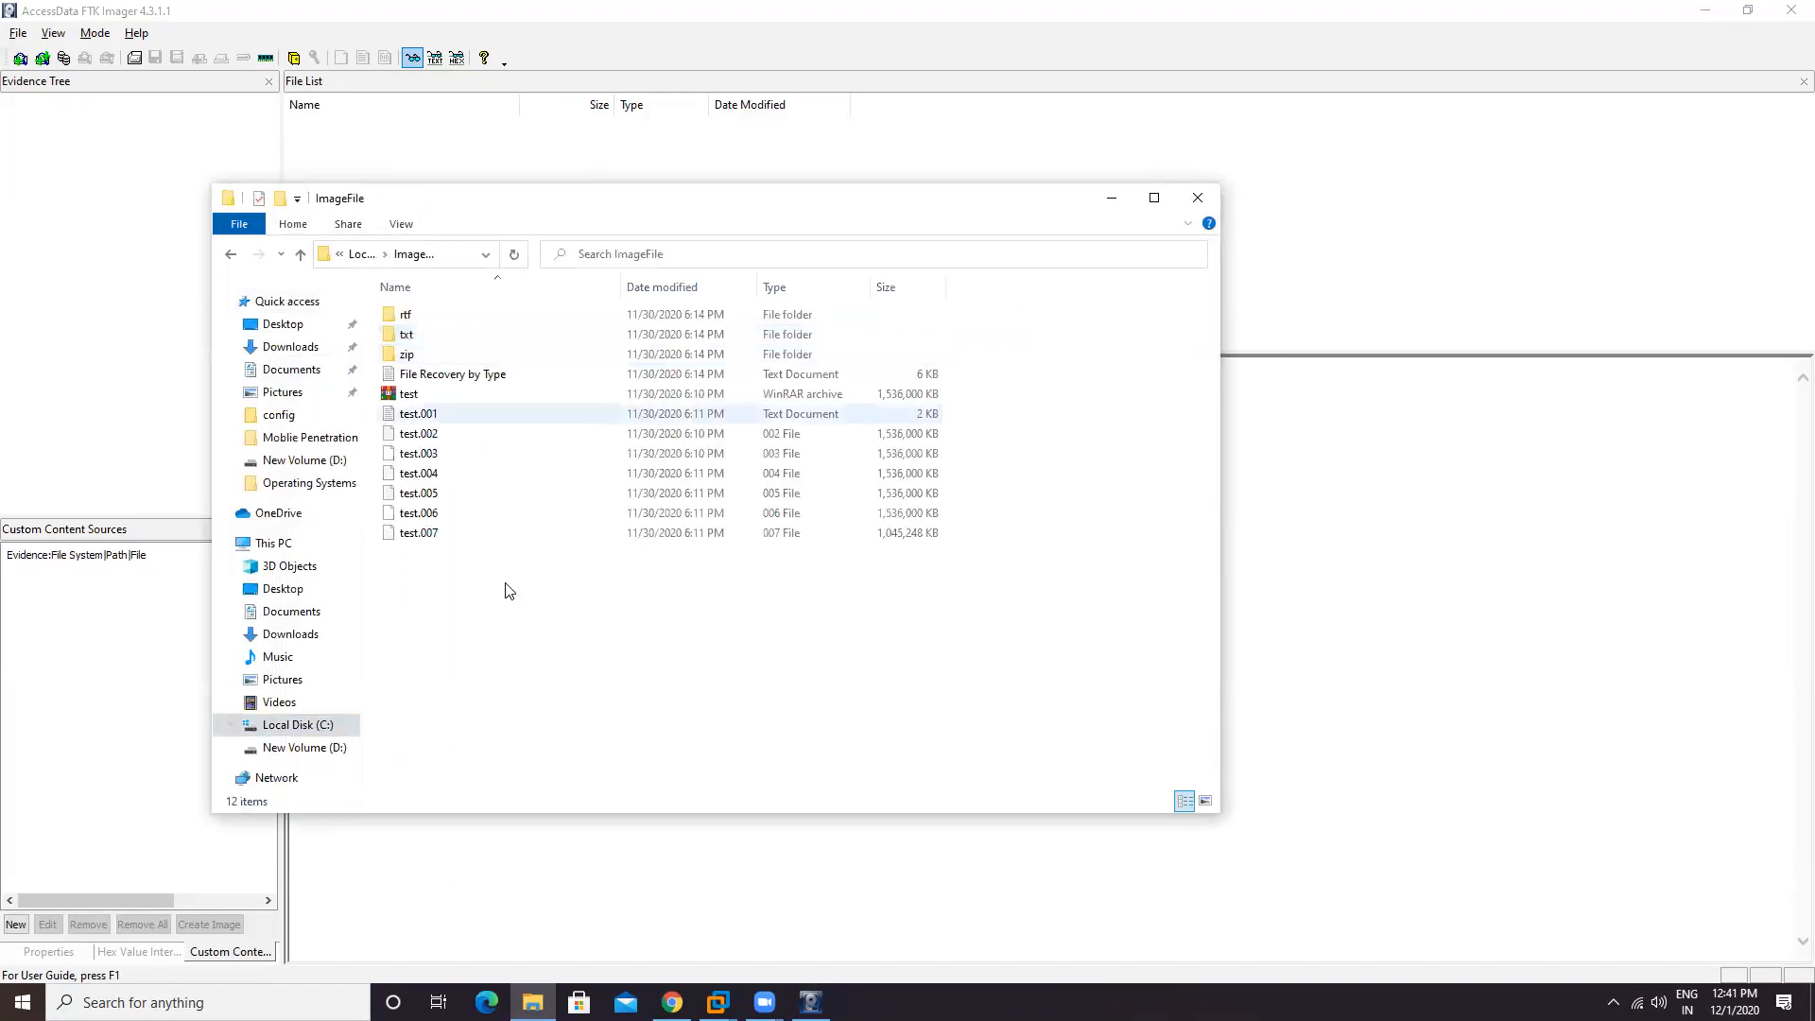
key(ctrl+a)
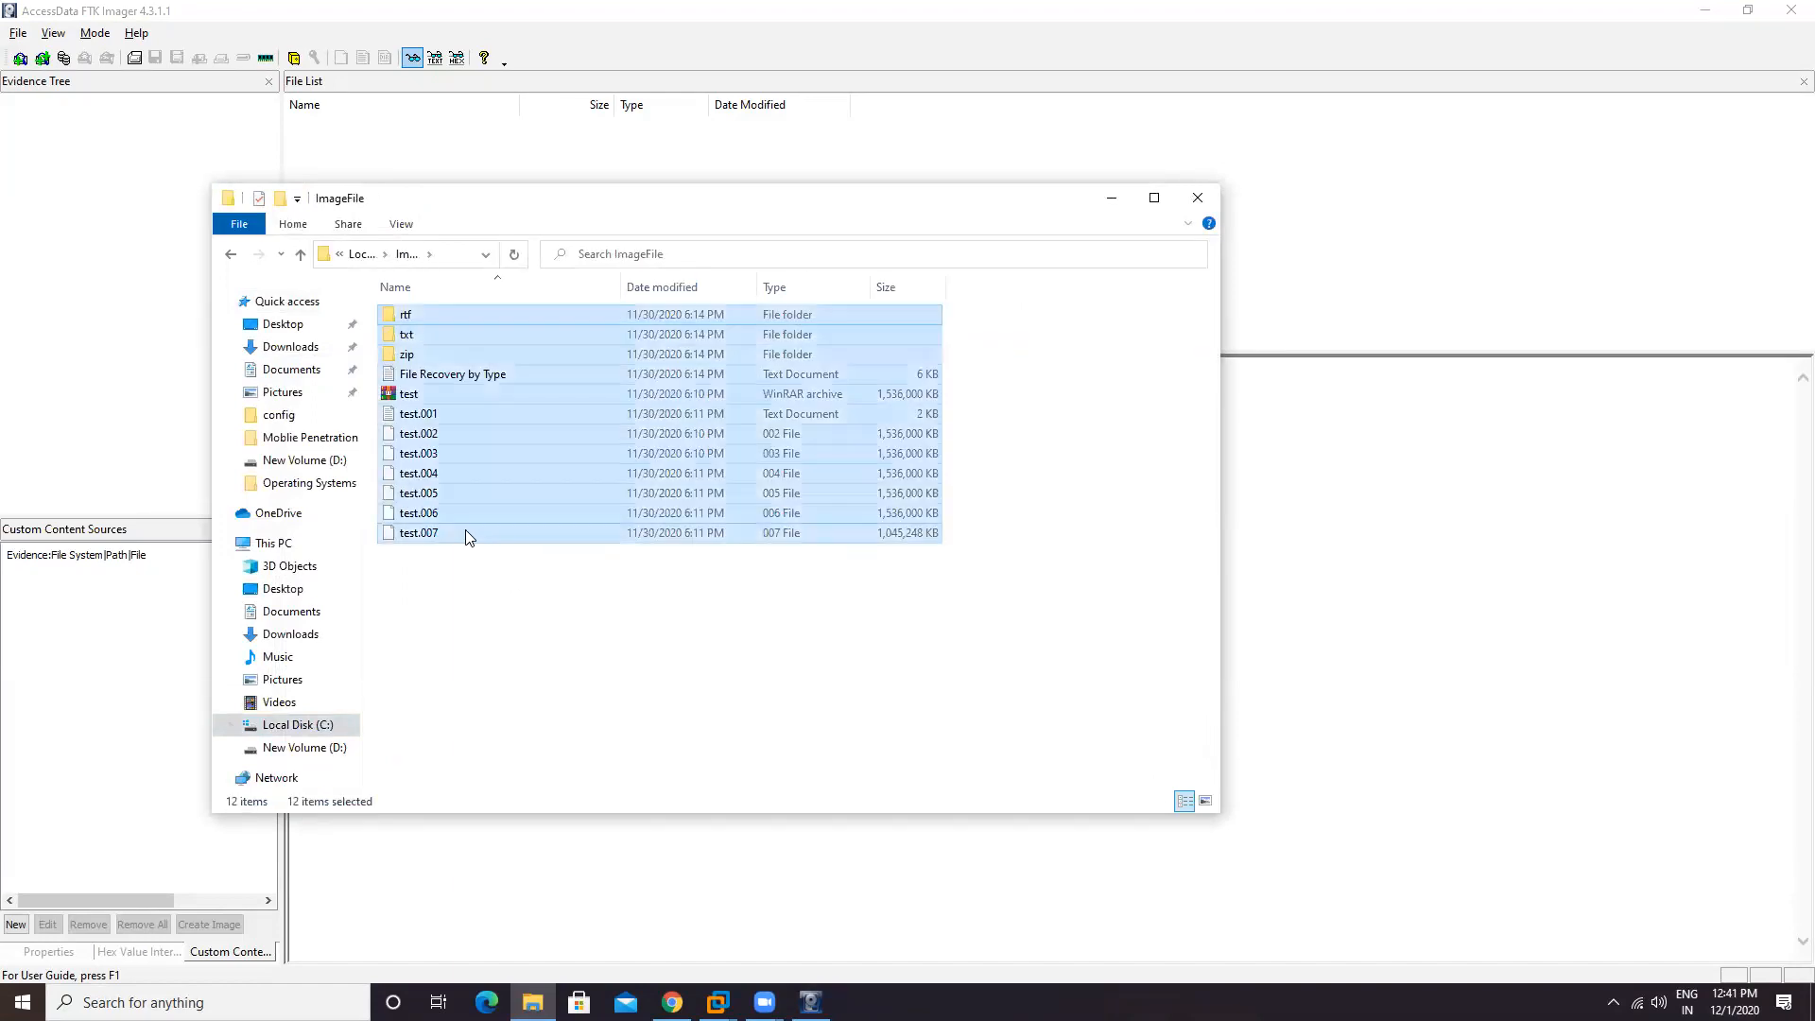
key(shift+Delete)
key(Return)
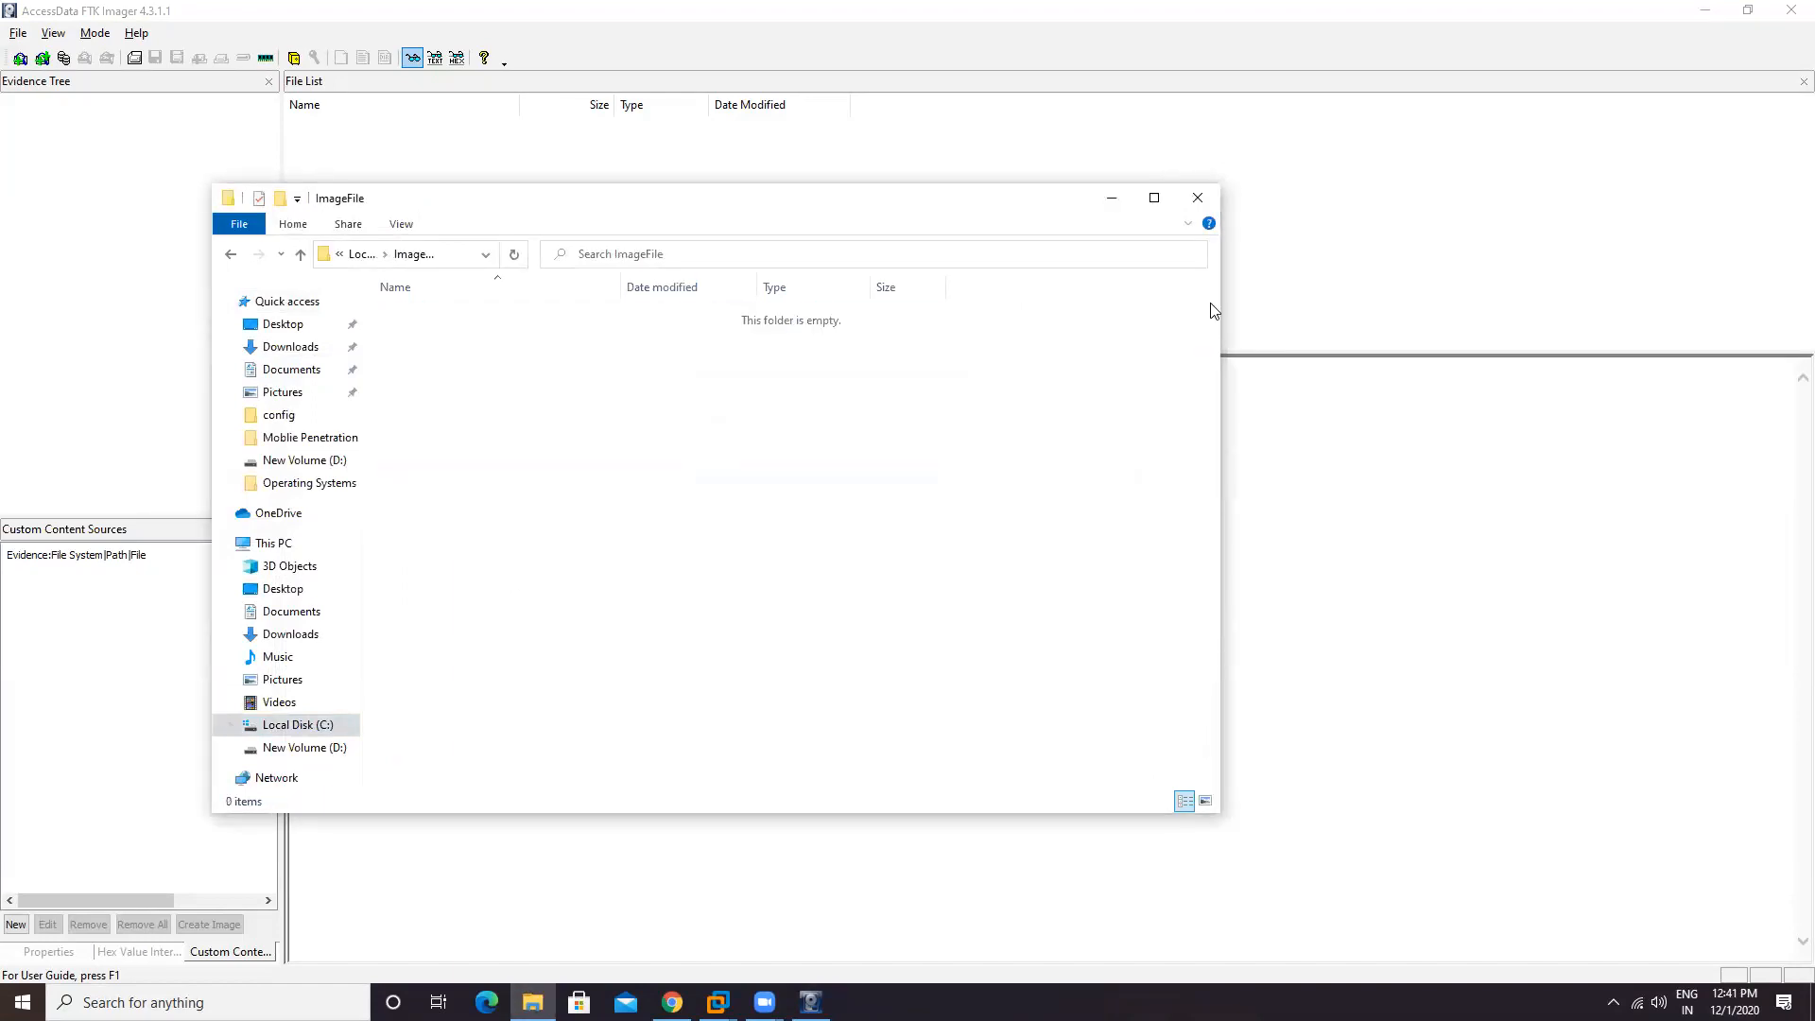
Step: Compare the capacity and free space of the C: and D: drives in This PC, and close File Explorer
click(294, 546)
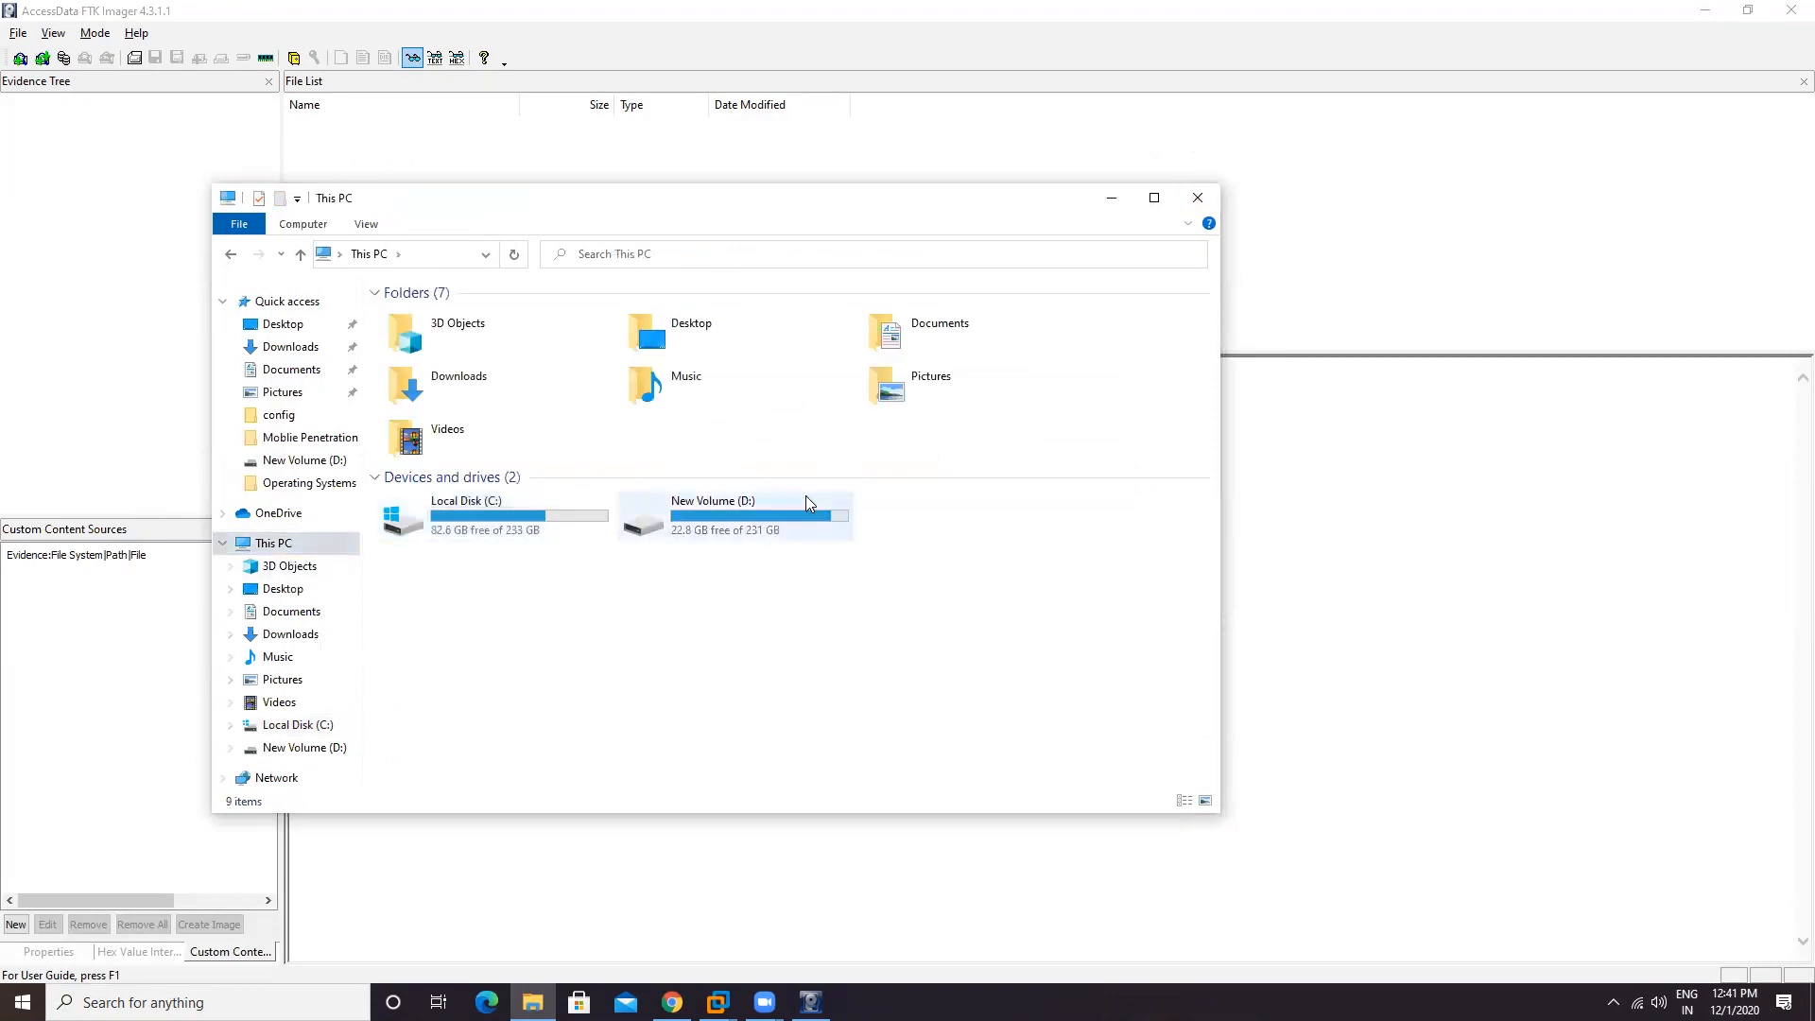
click(722, 526)
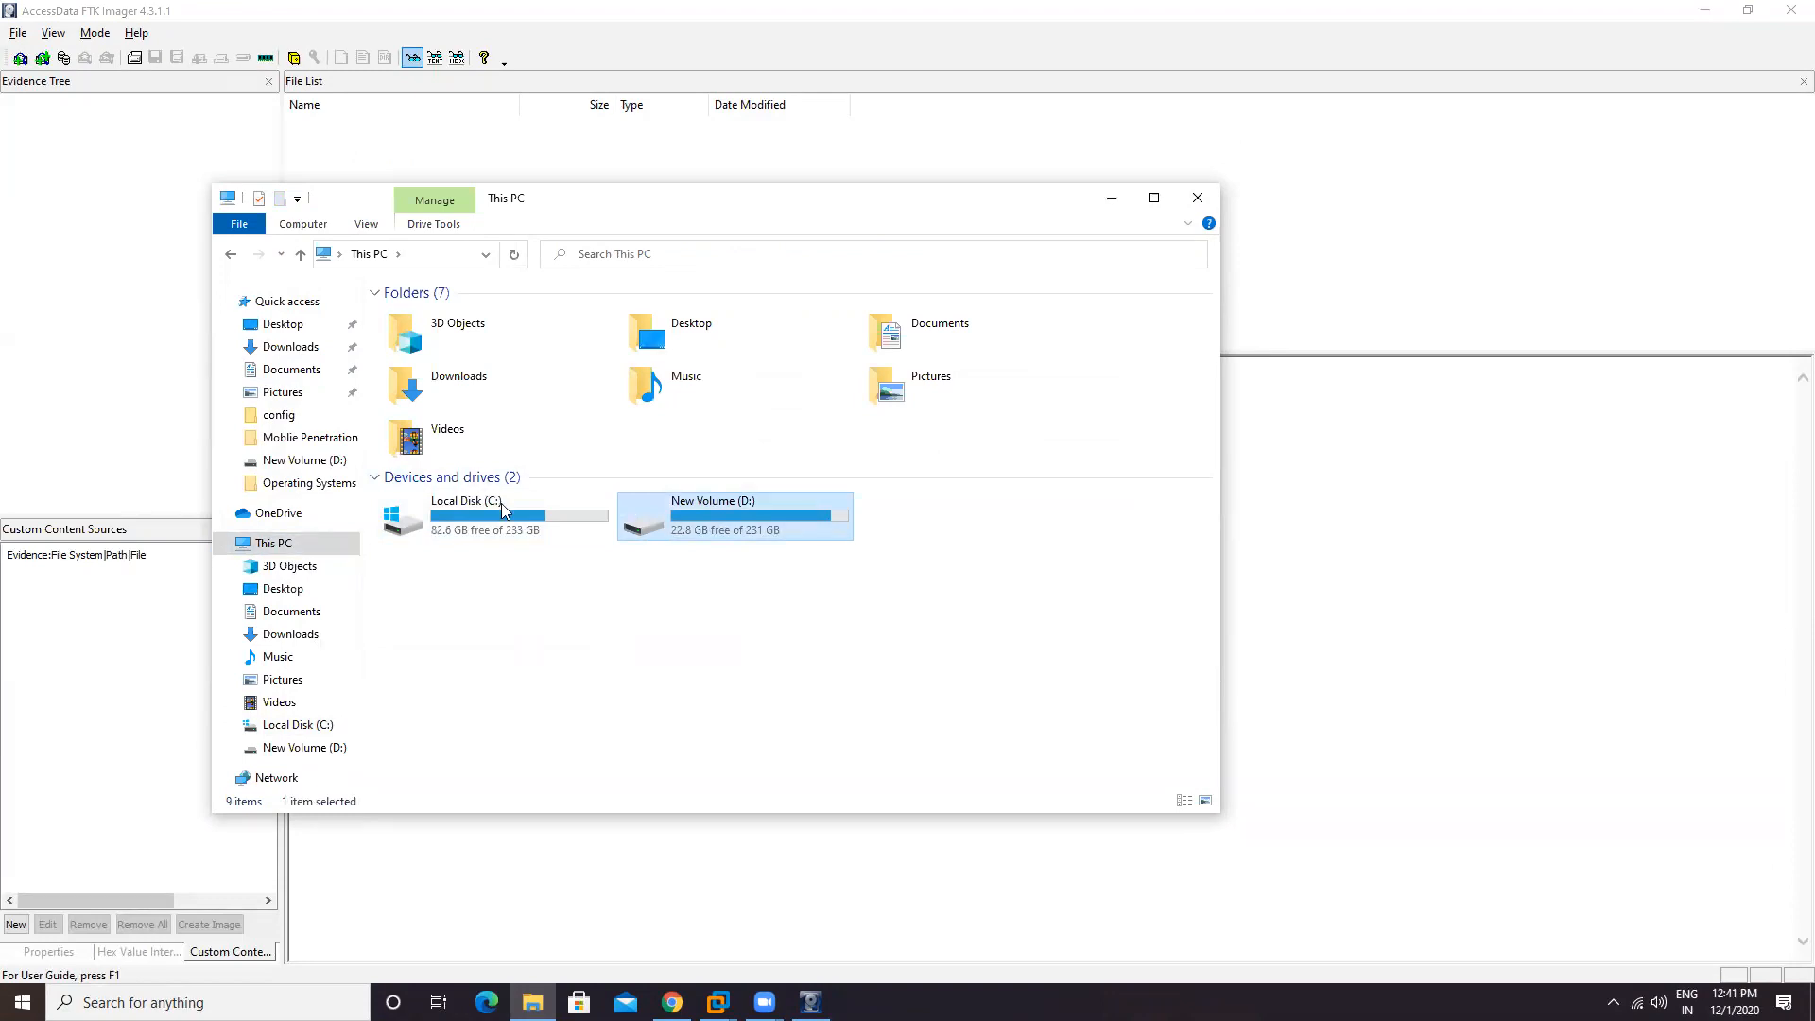
key(Left)
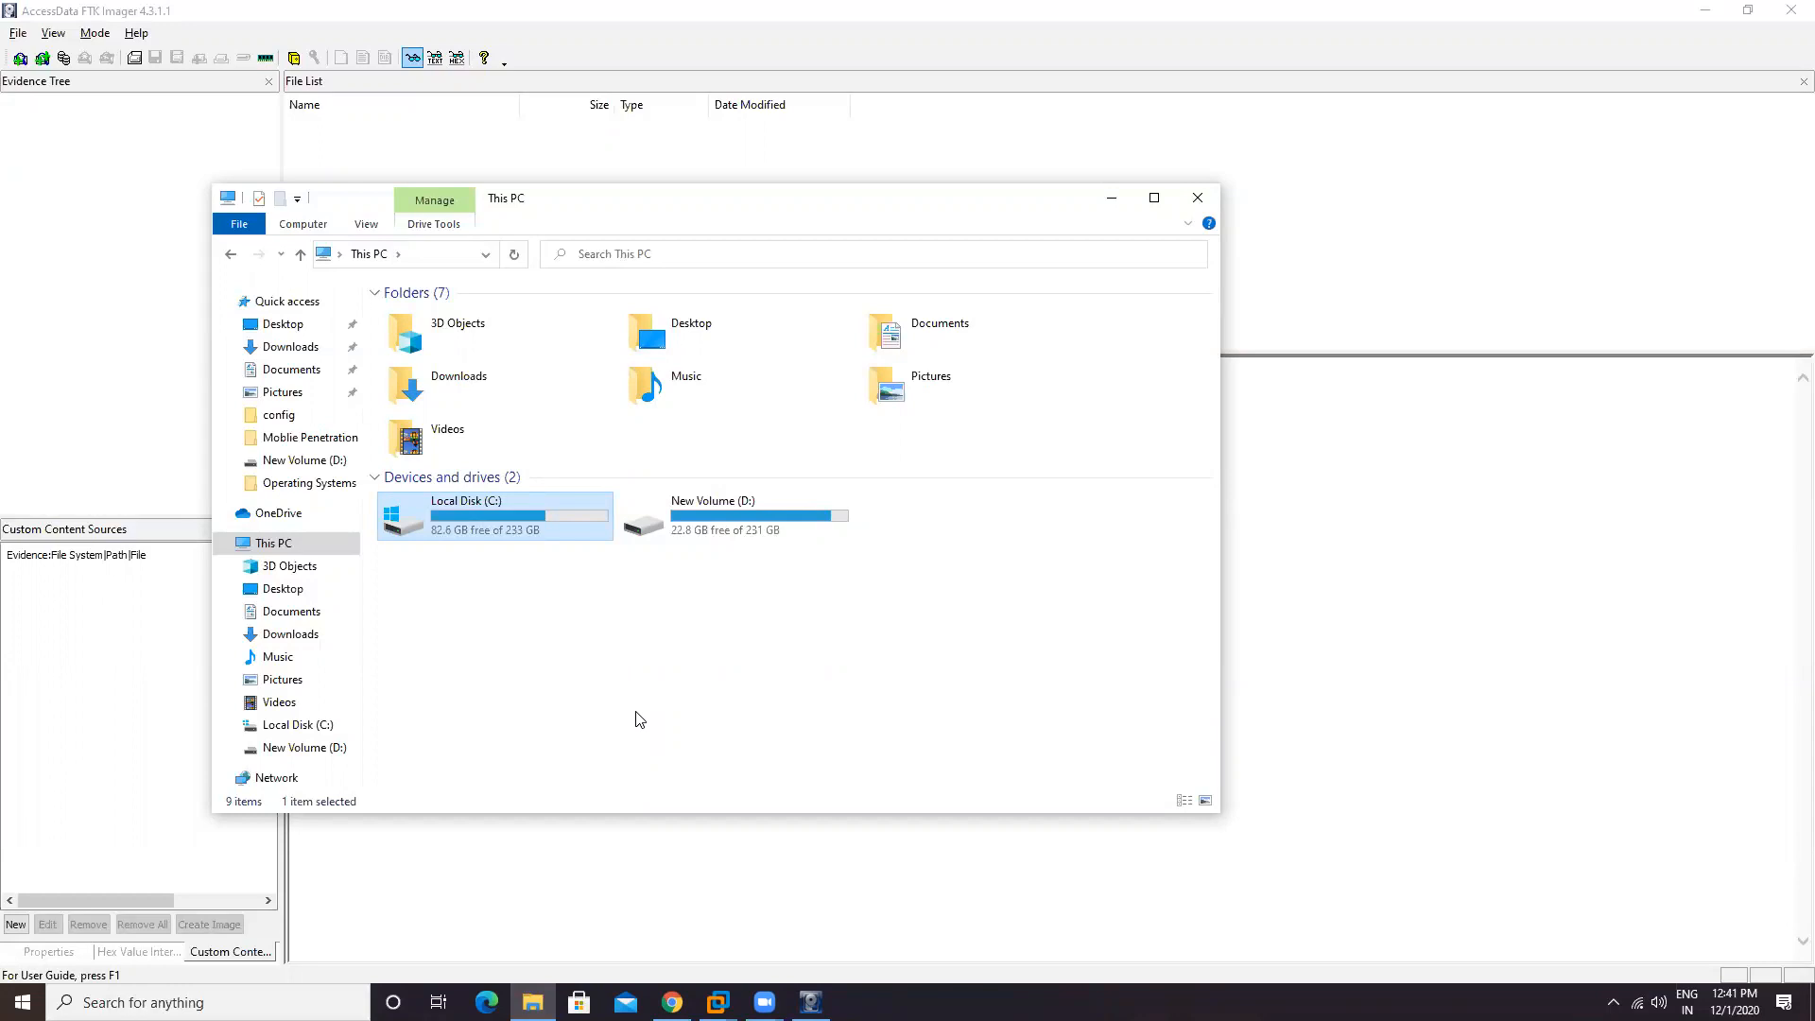
click(723, 532)
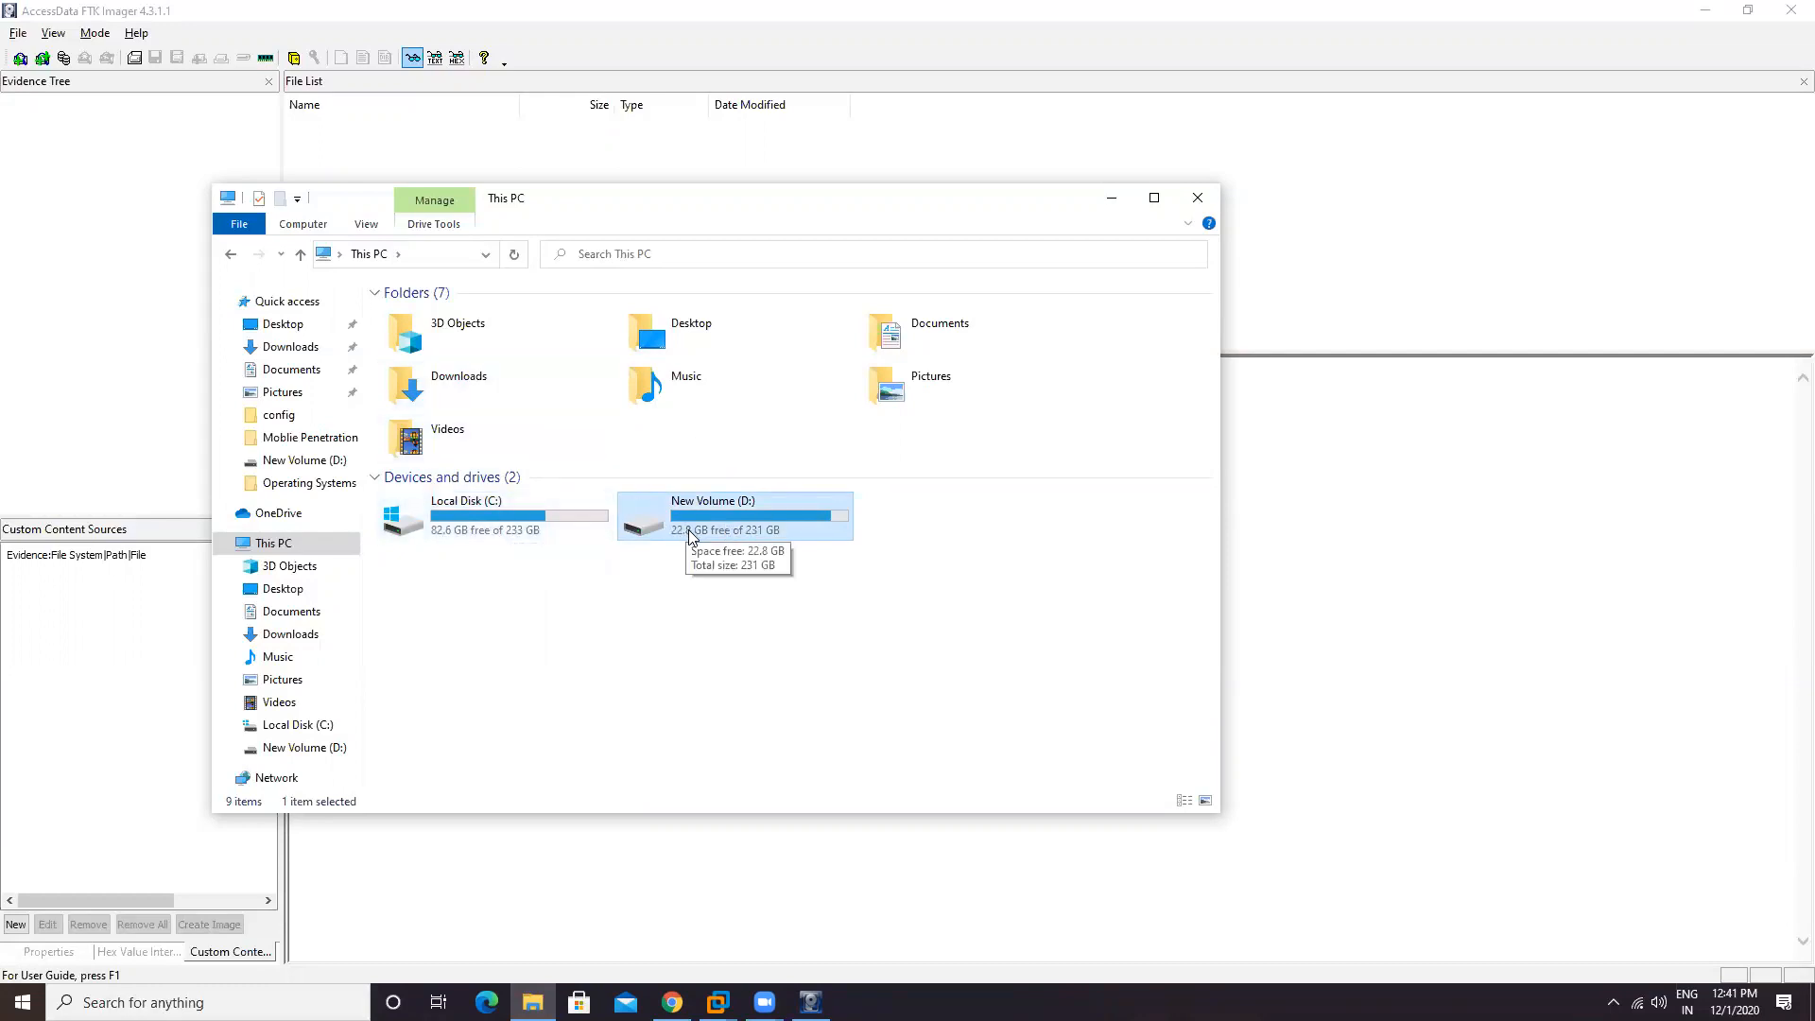
click(1198, 205)
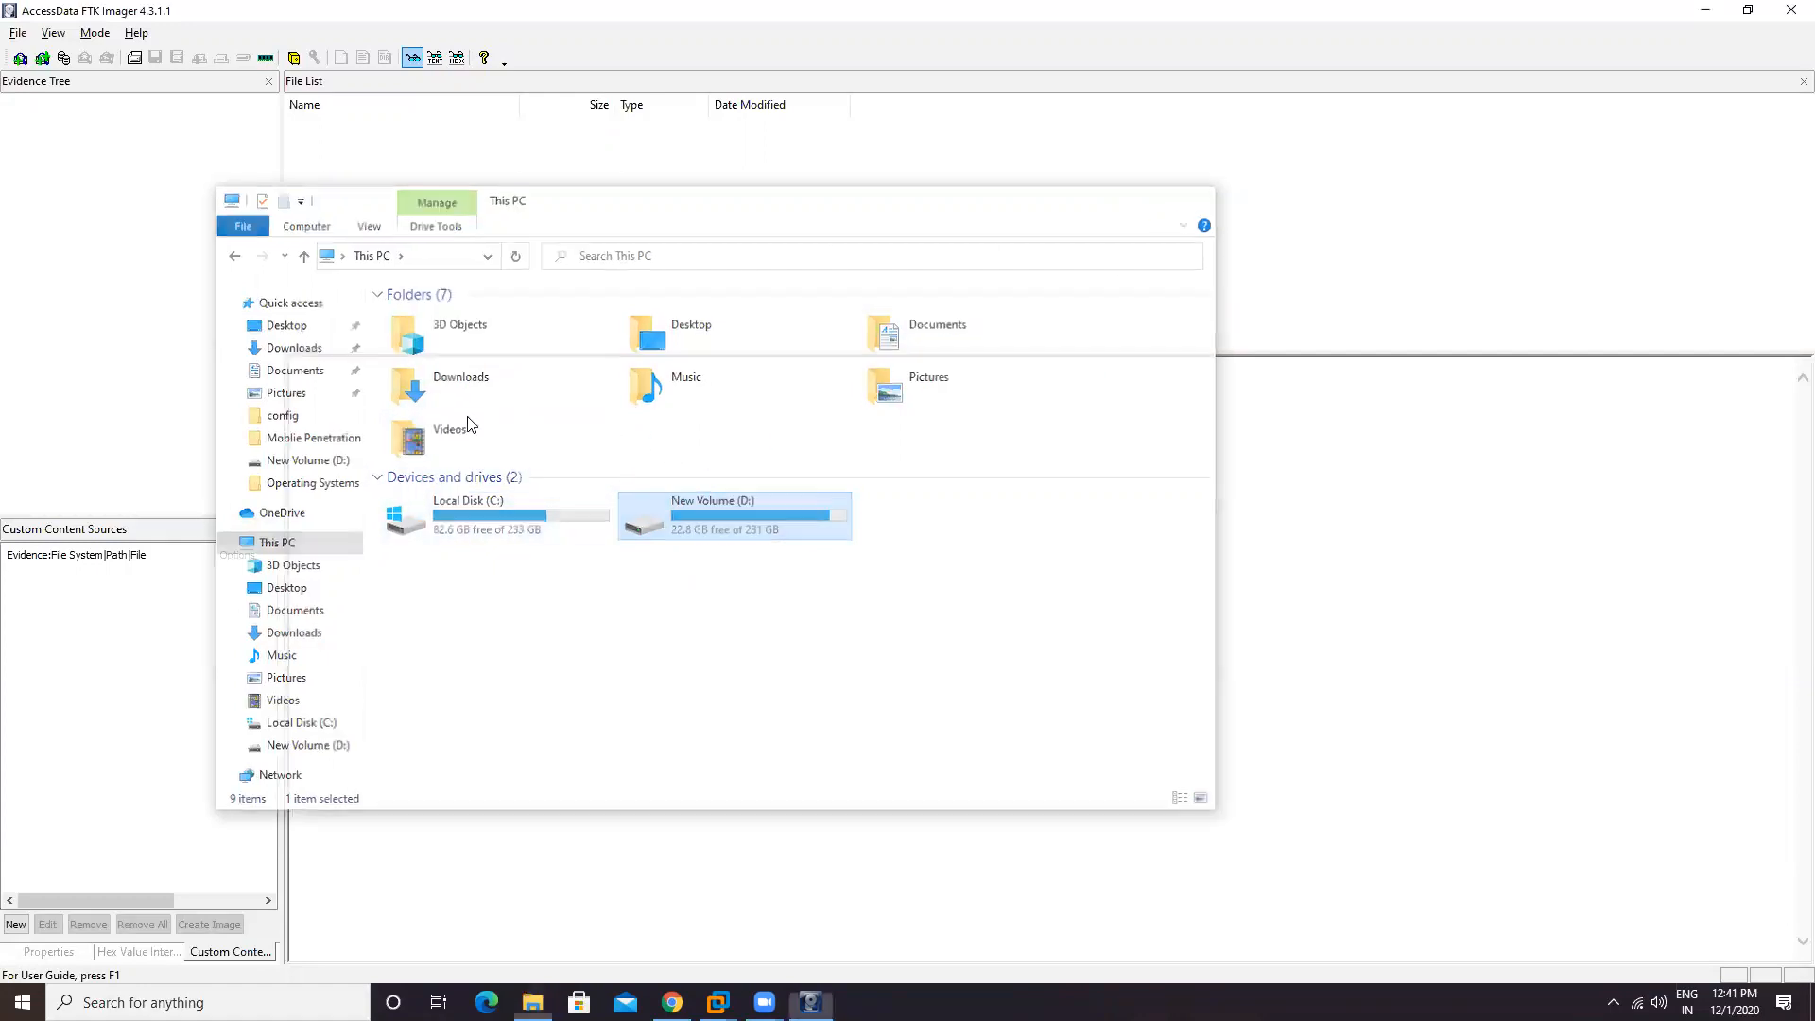
Step: Start creating a disk image in FTK Imager with a Logical Drive source, using D:\ - New Volume [NTFS]
click(17, 34)
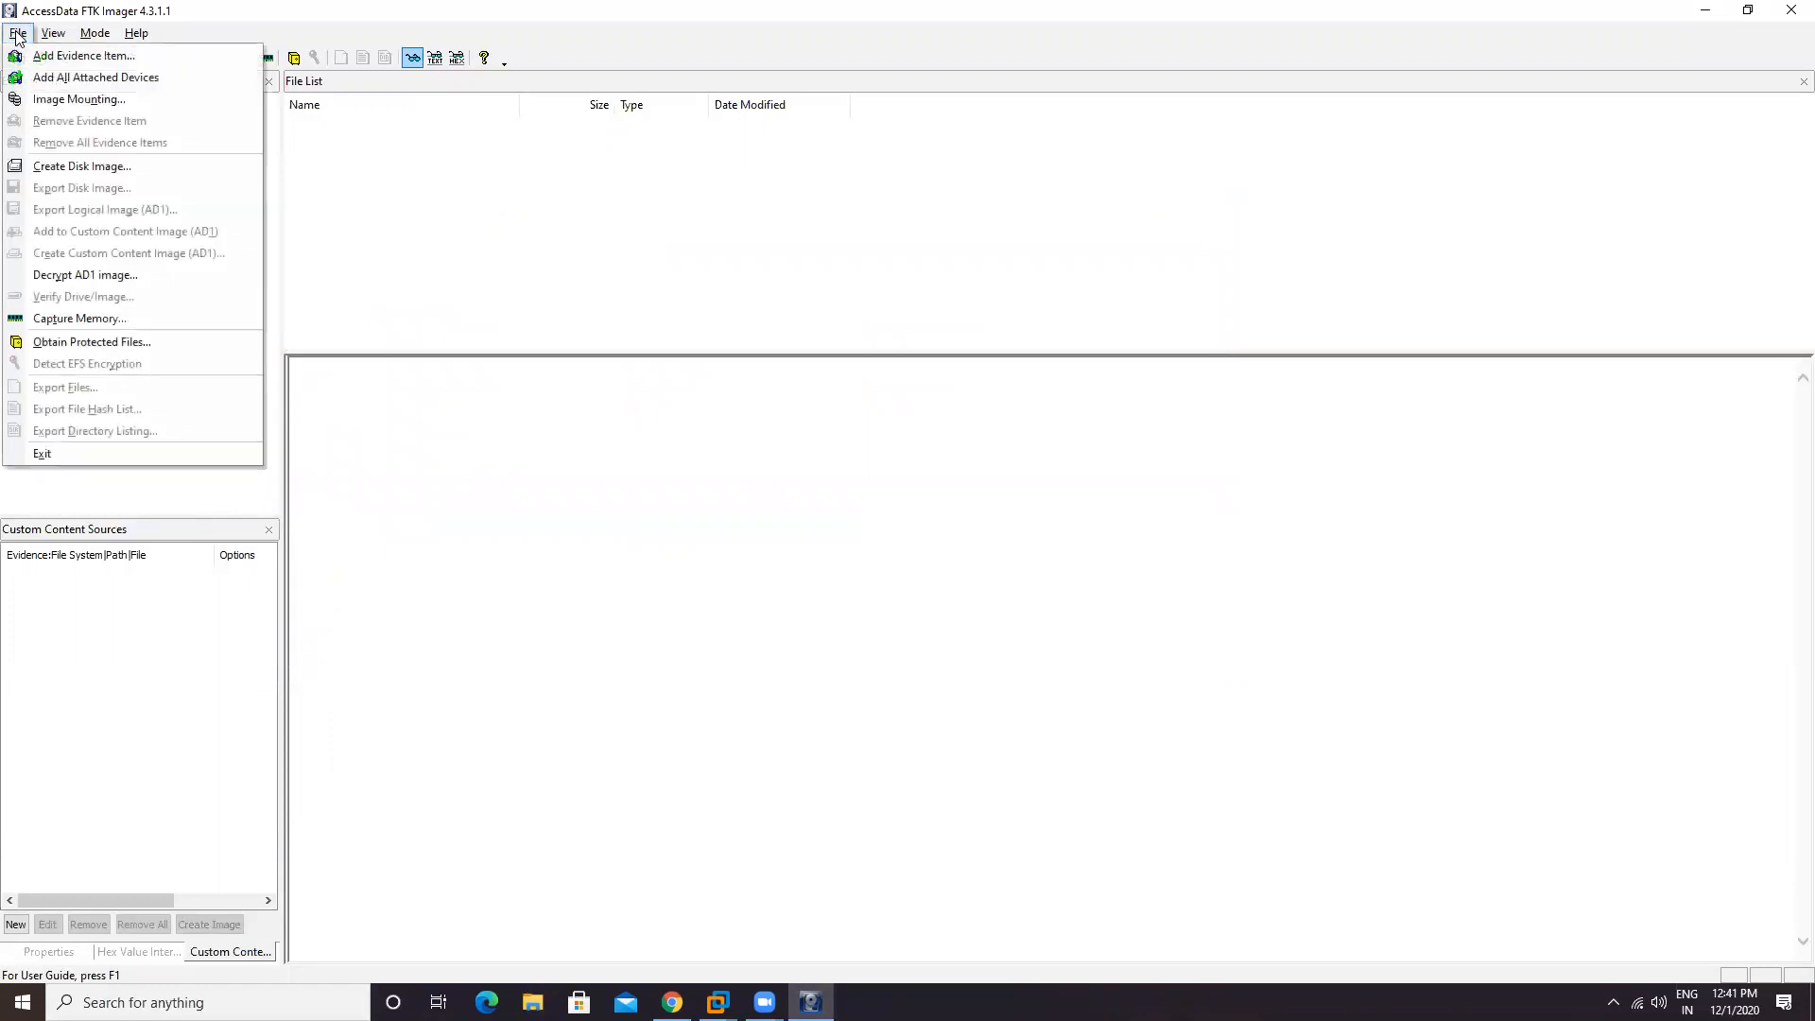
click(82, 167)
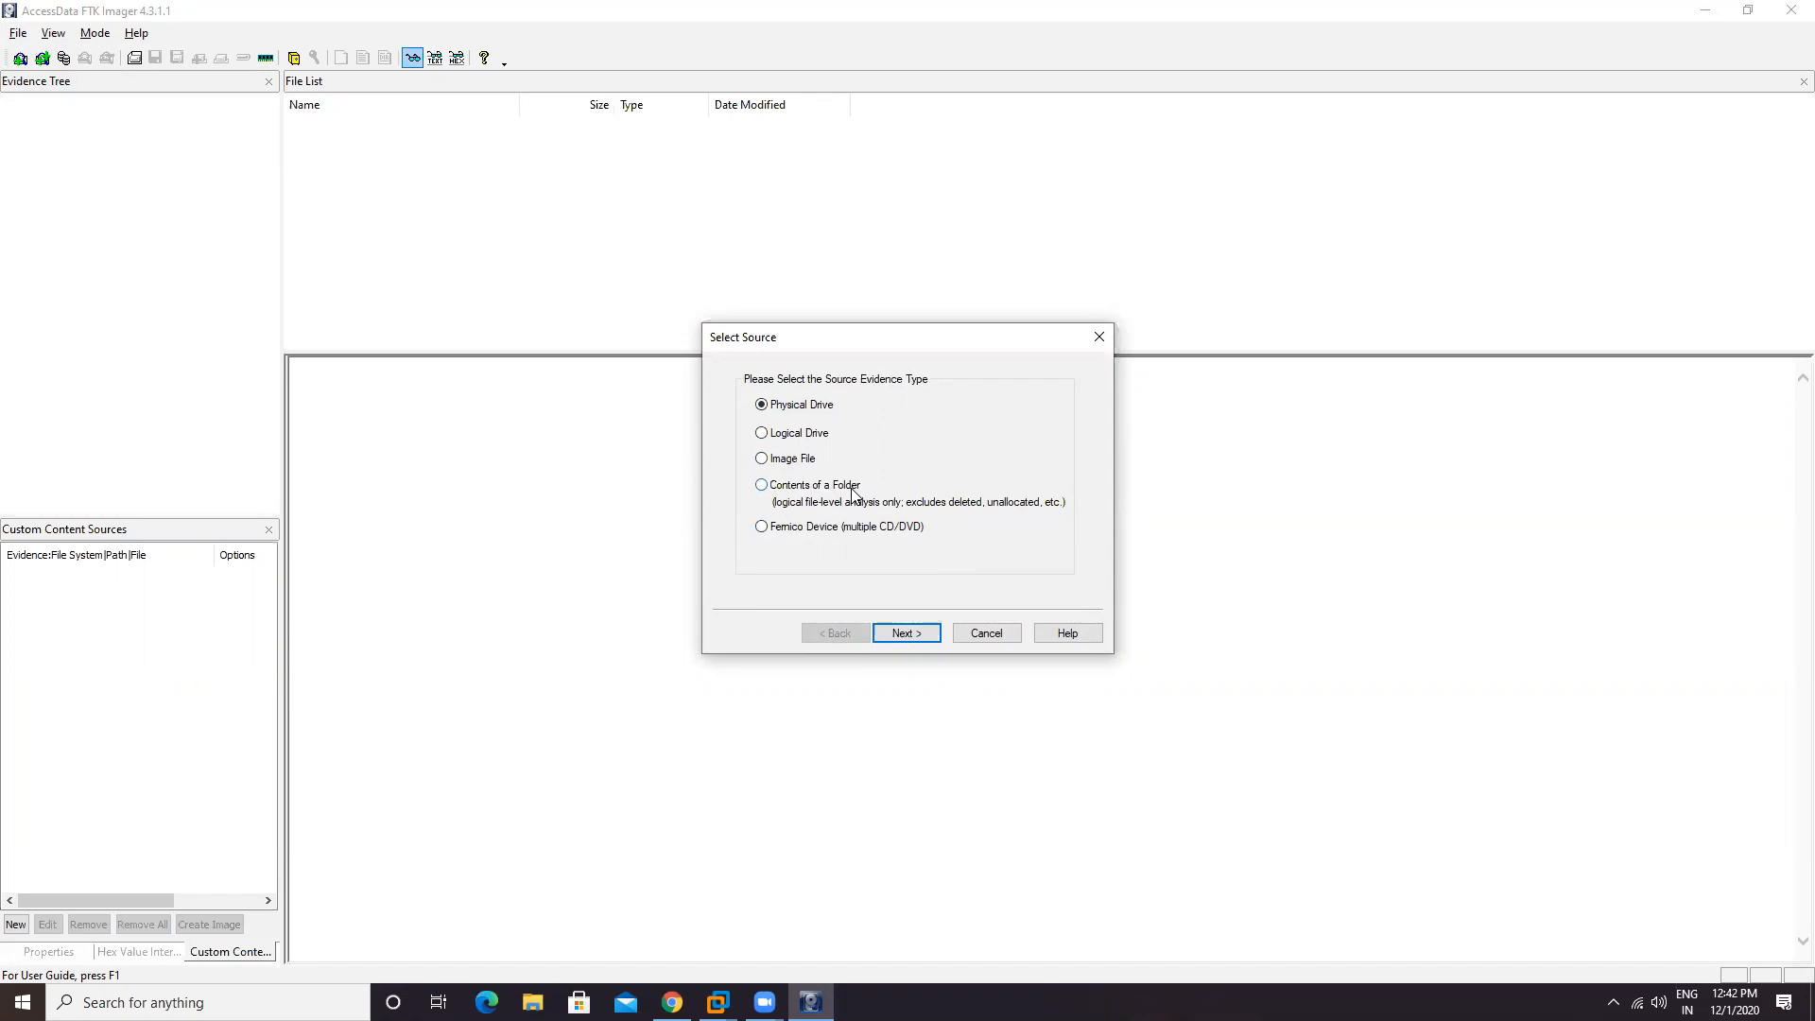
click(762, 485)
click(765, 437)
click(929, 635)
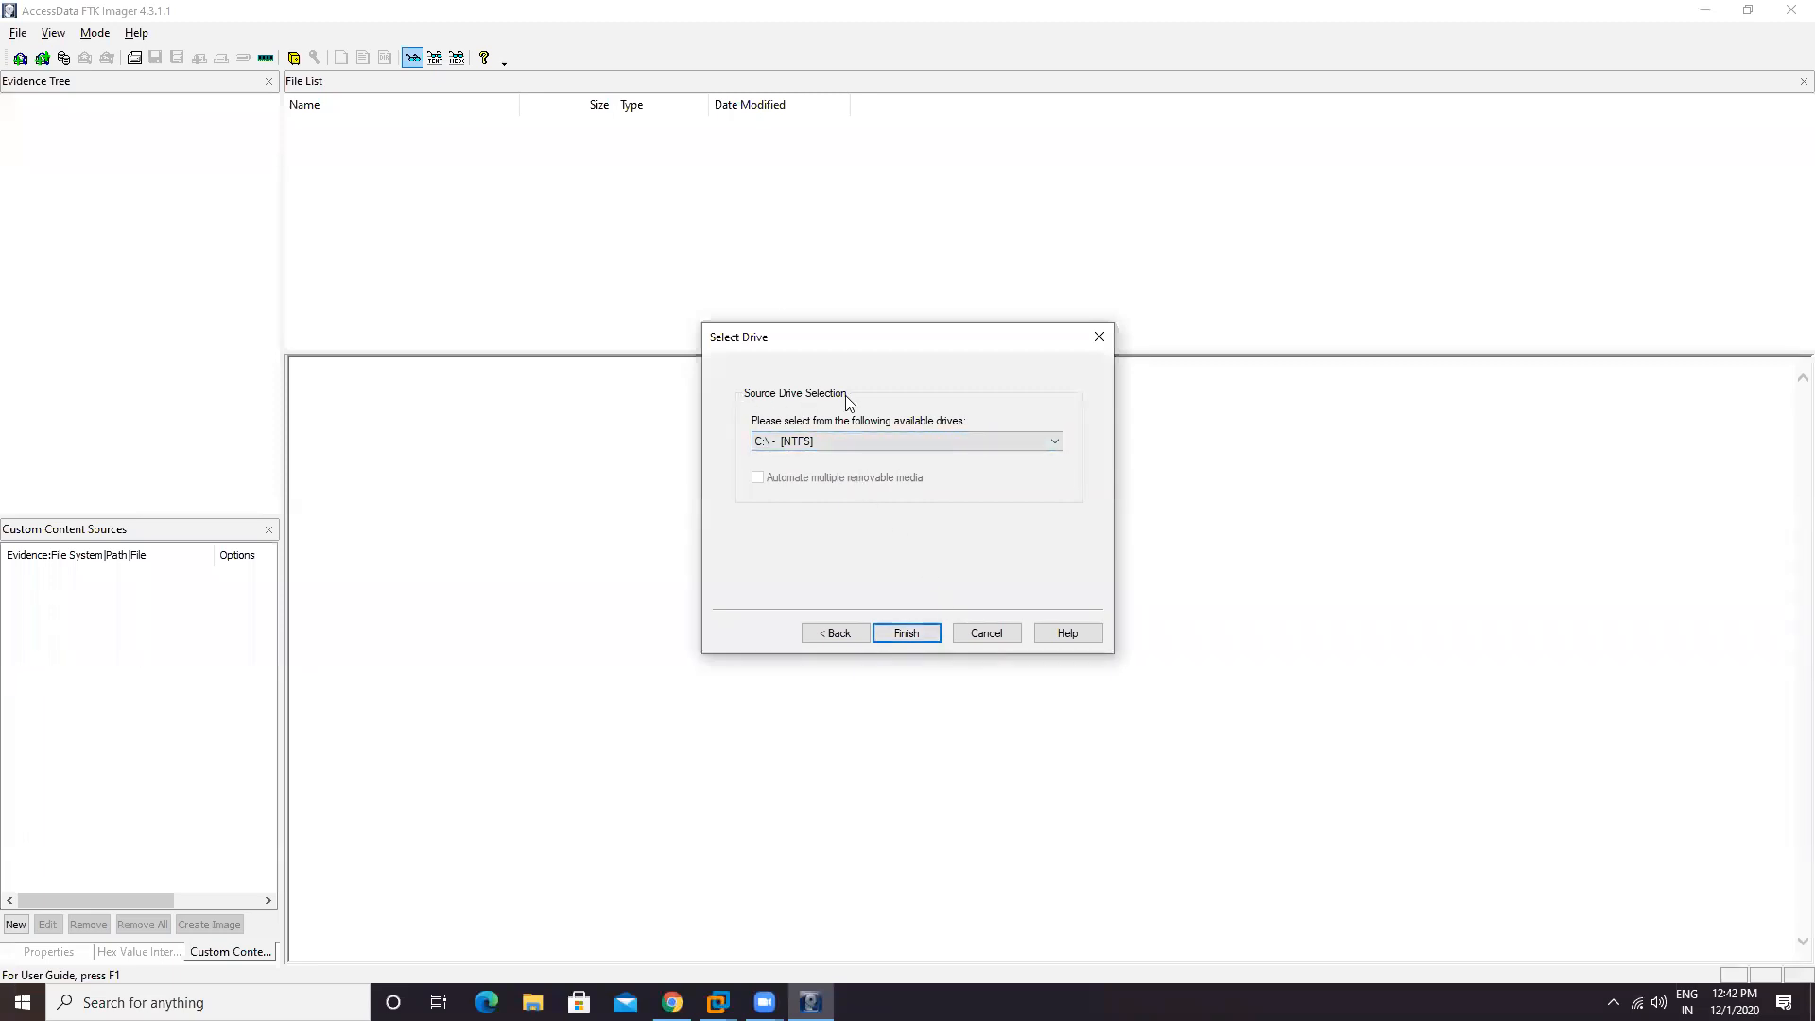
click(826, 441)
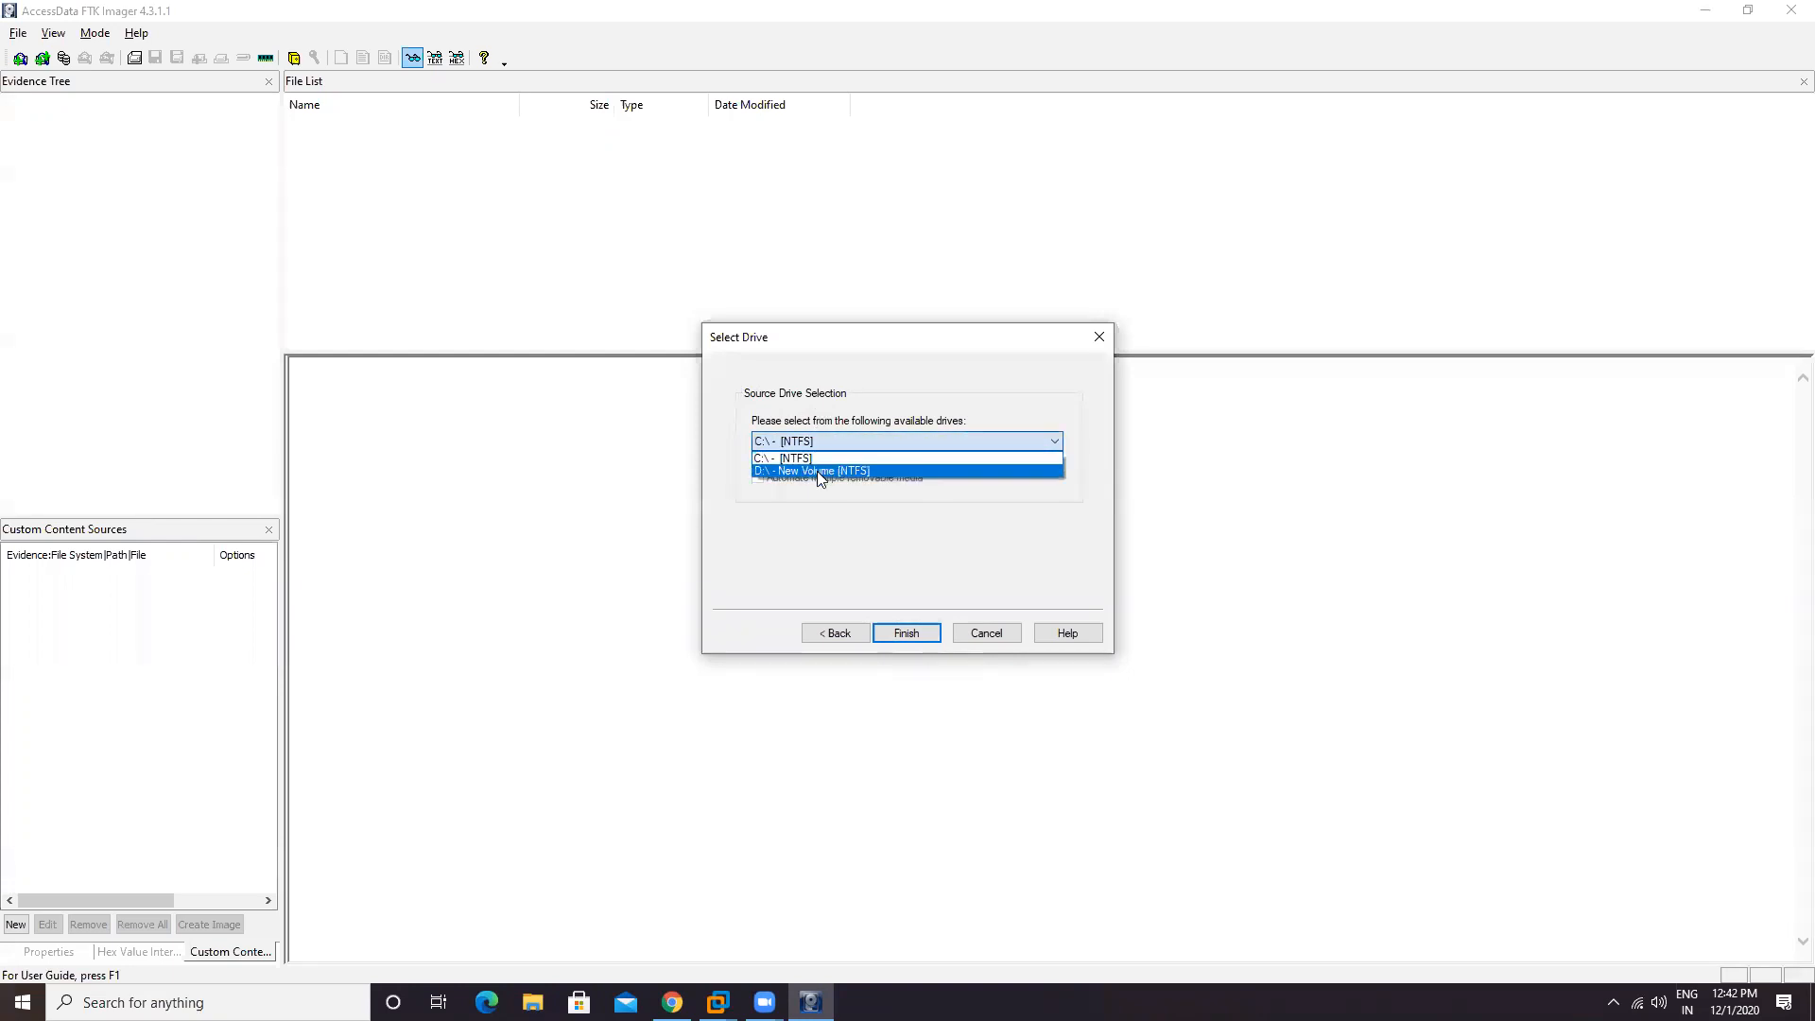
click(816, 471)
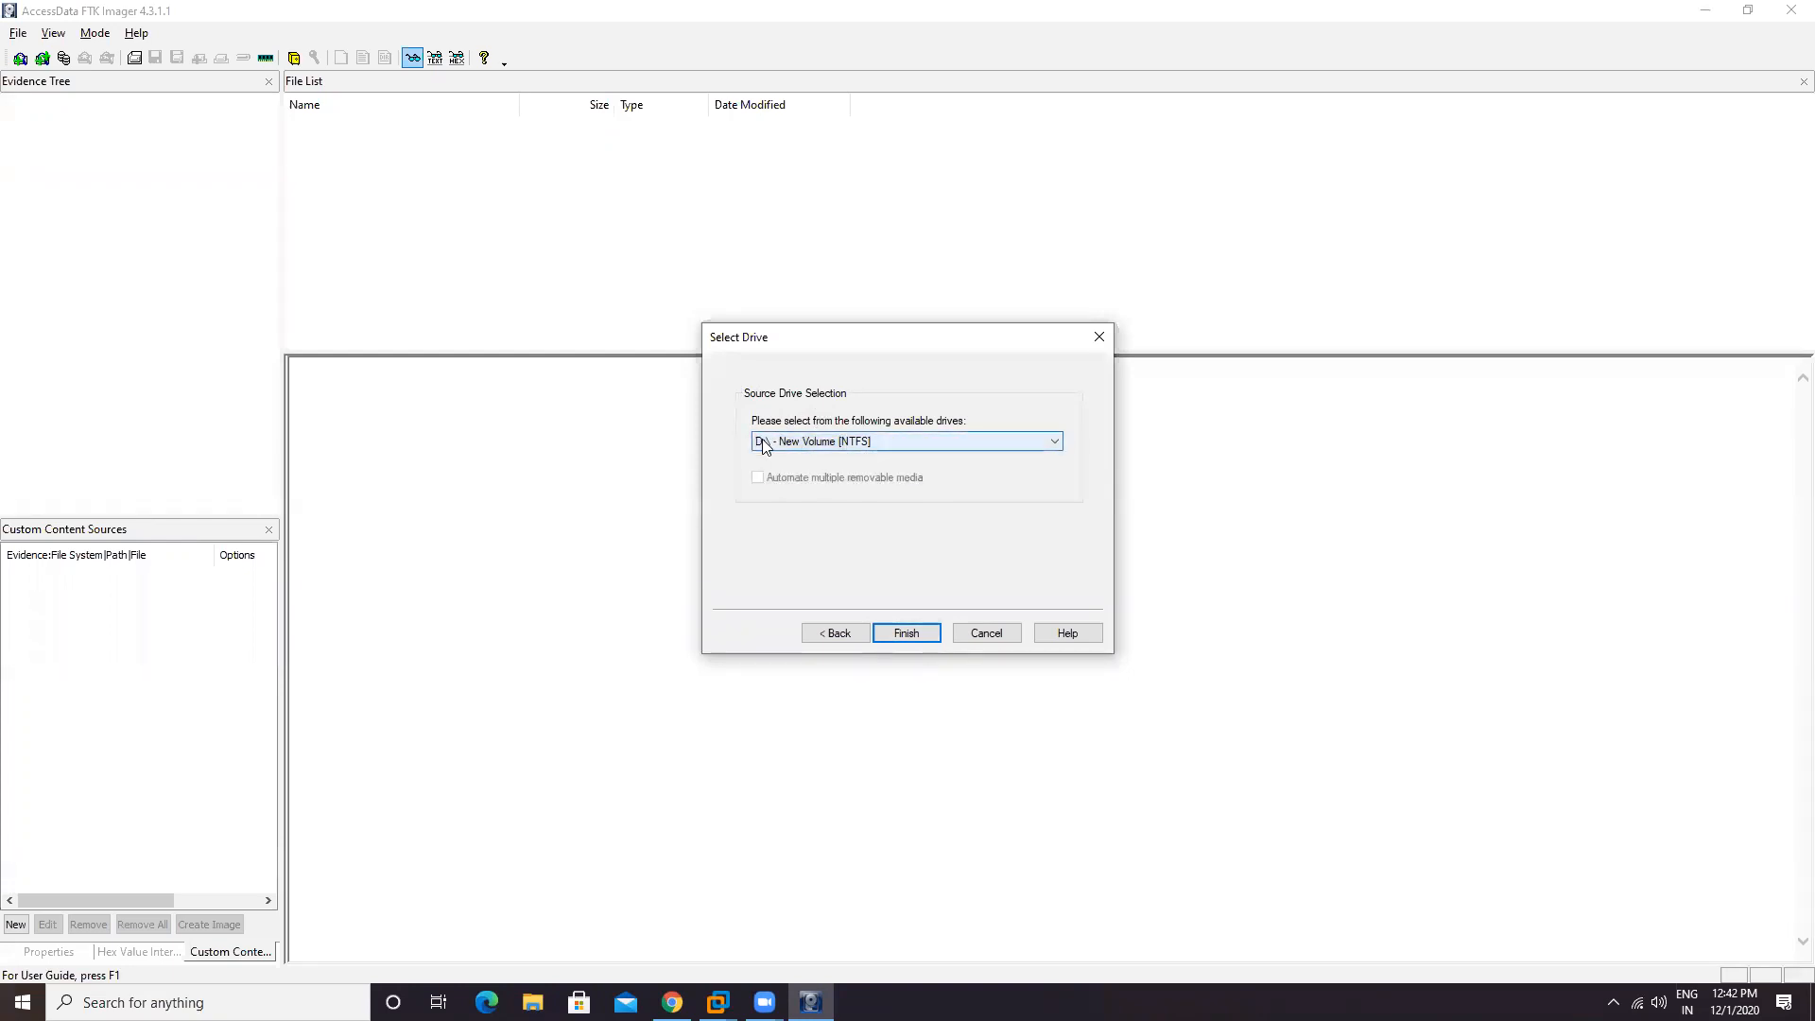
click(907, 633)
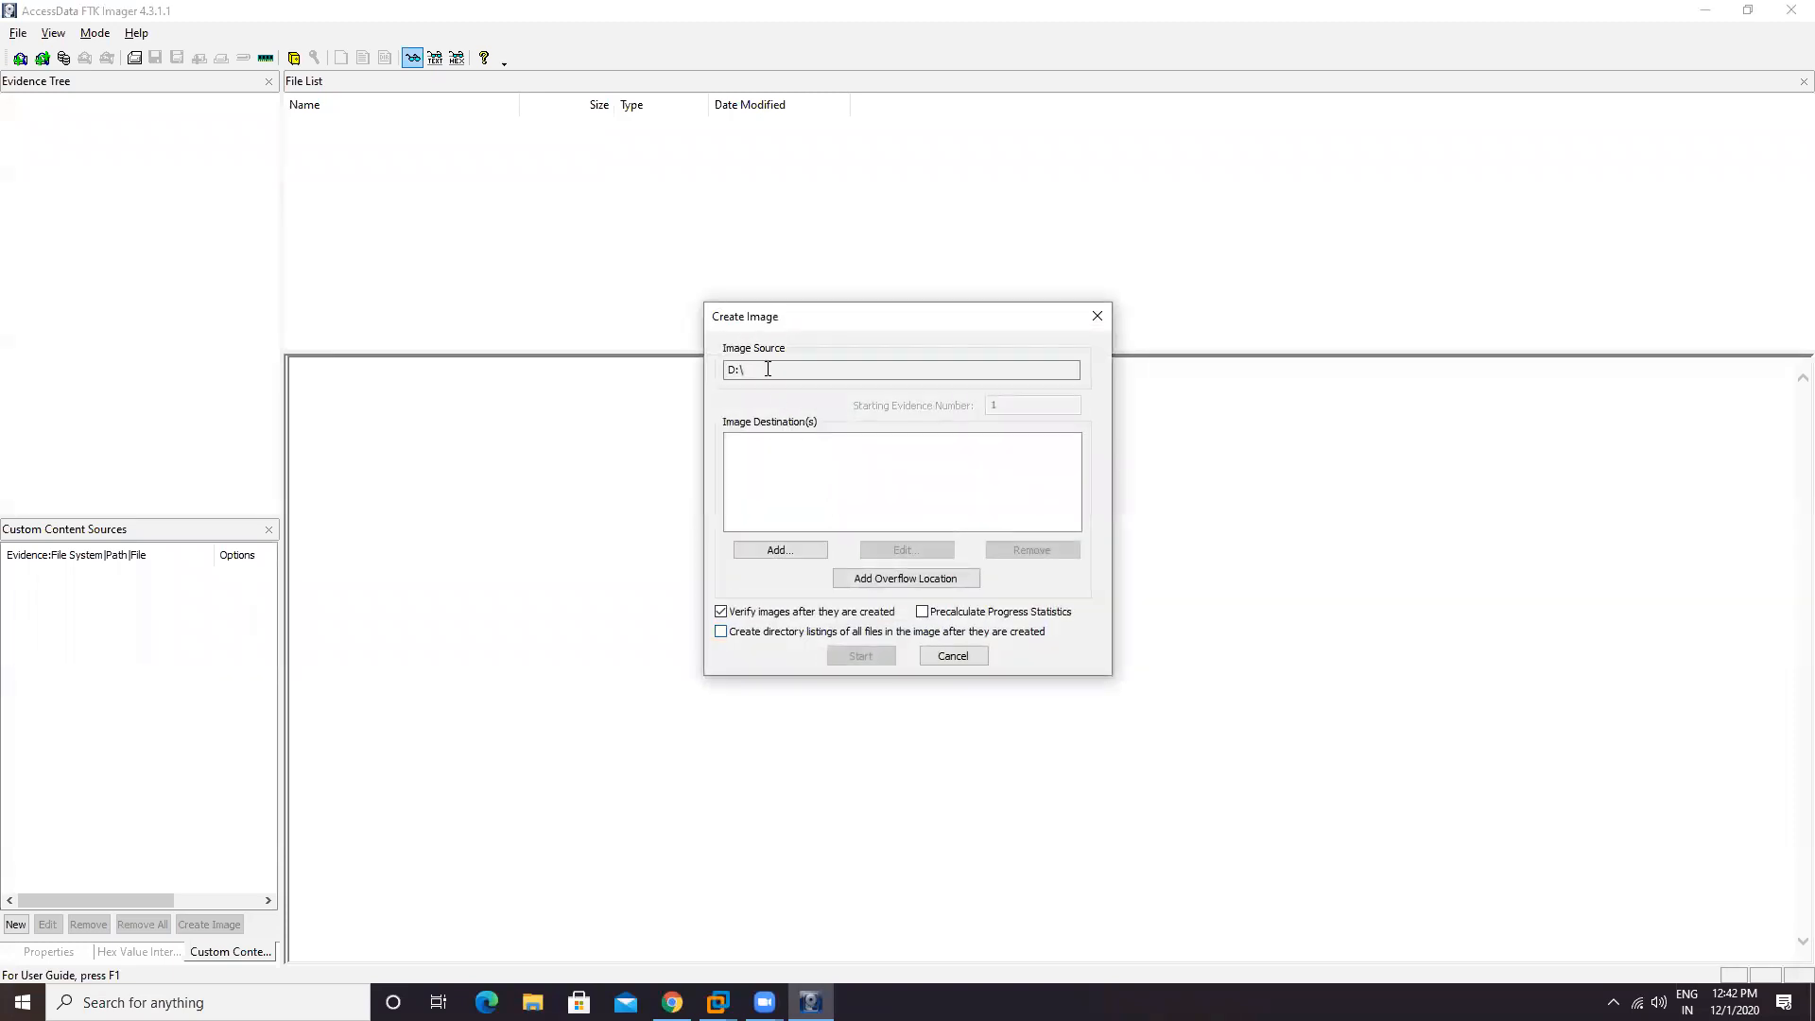
click(768, 370)
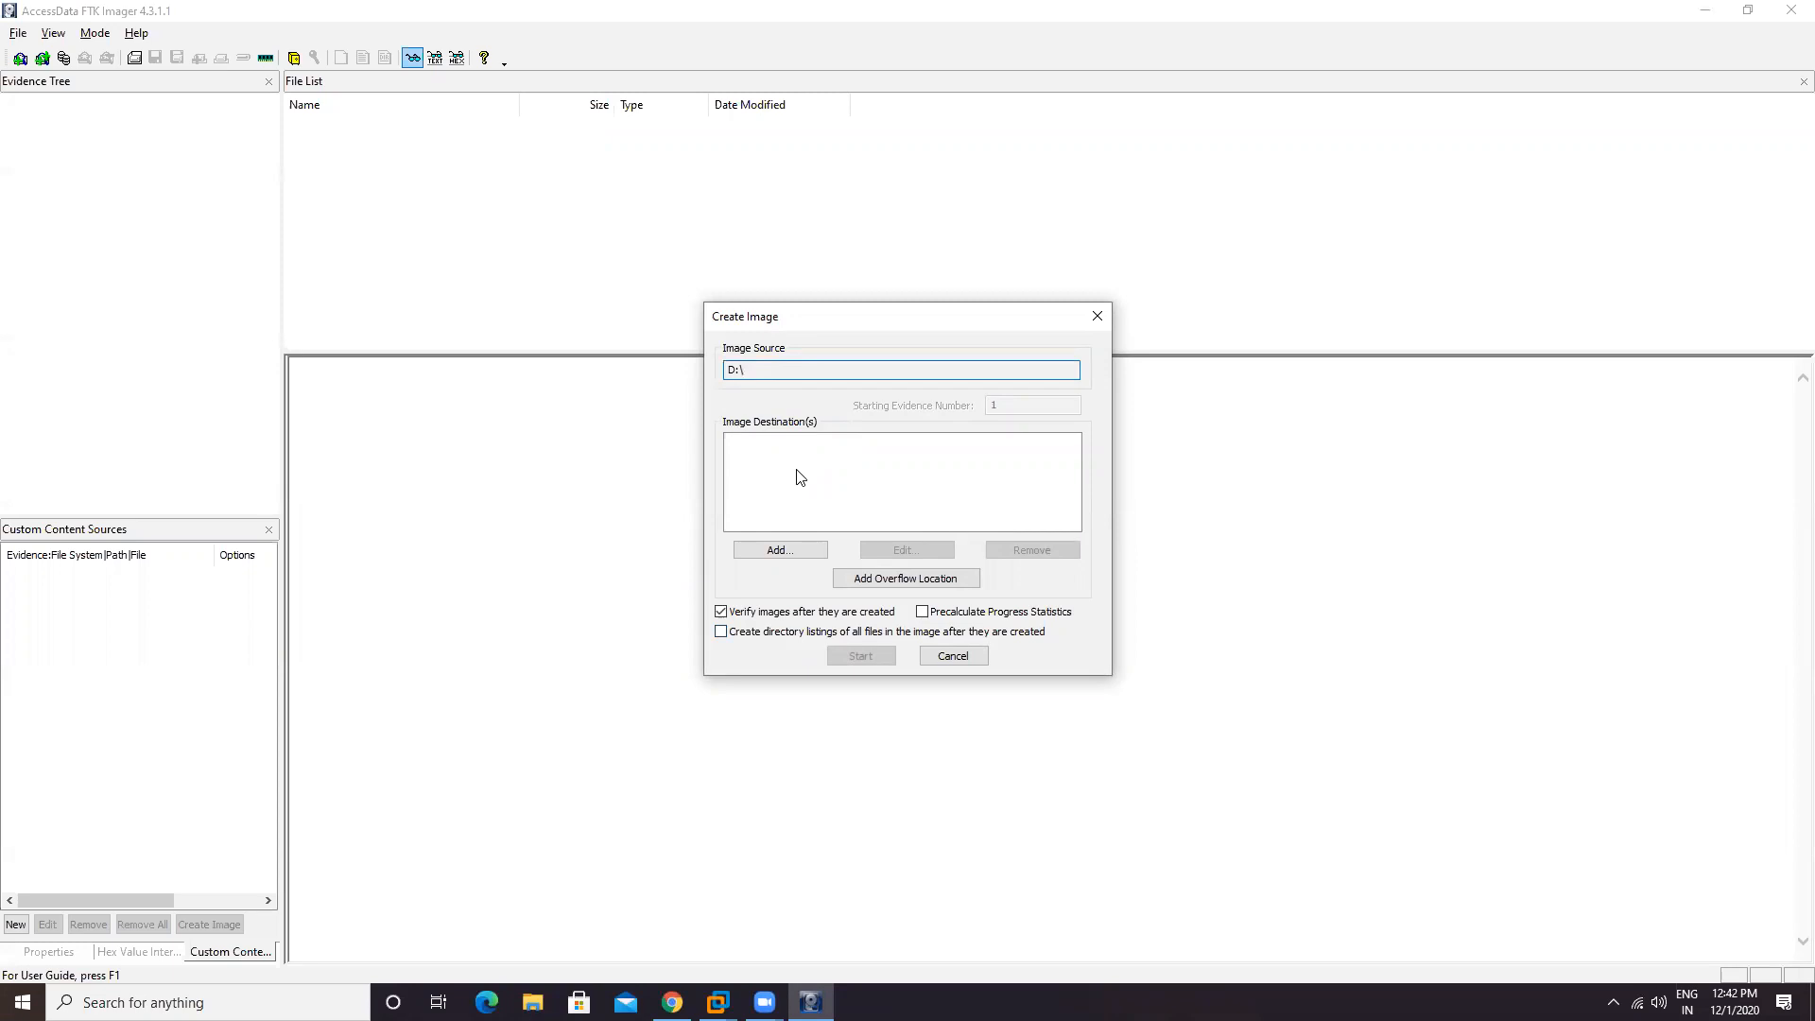
Step: Add an image destination and choose Raw (dd) as its image type
click(792, 550)
click(777, 368)
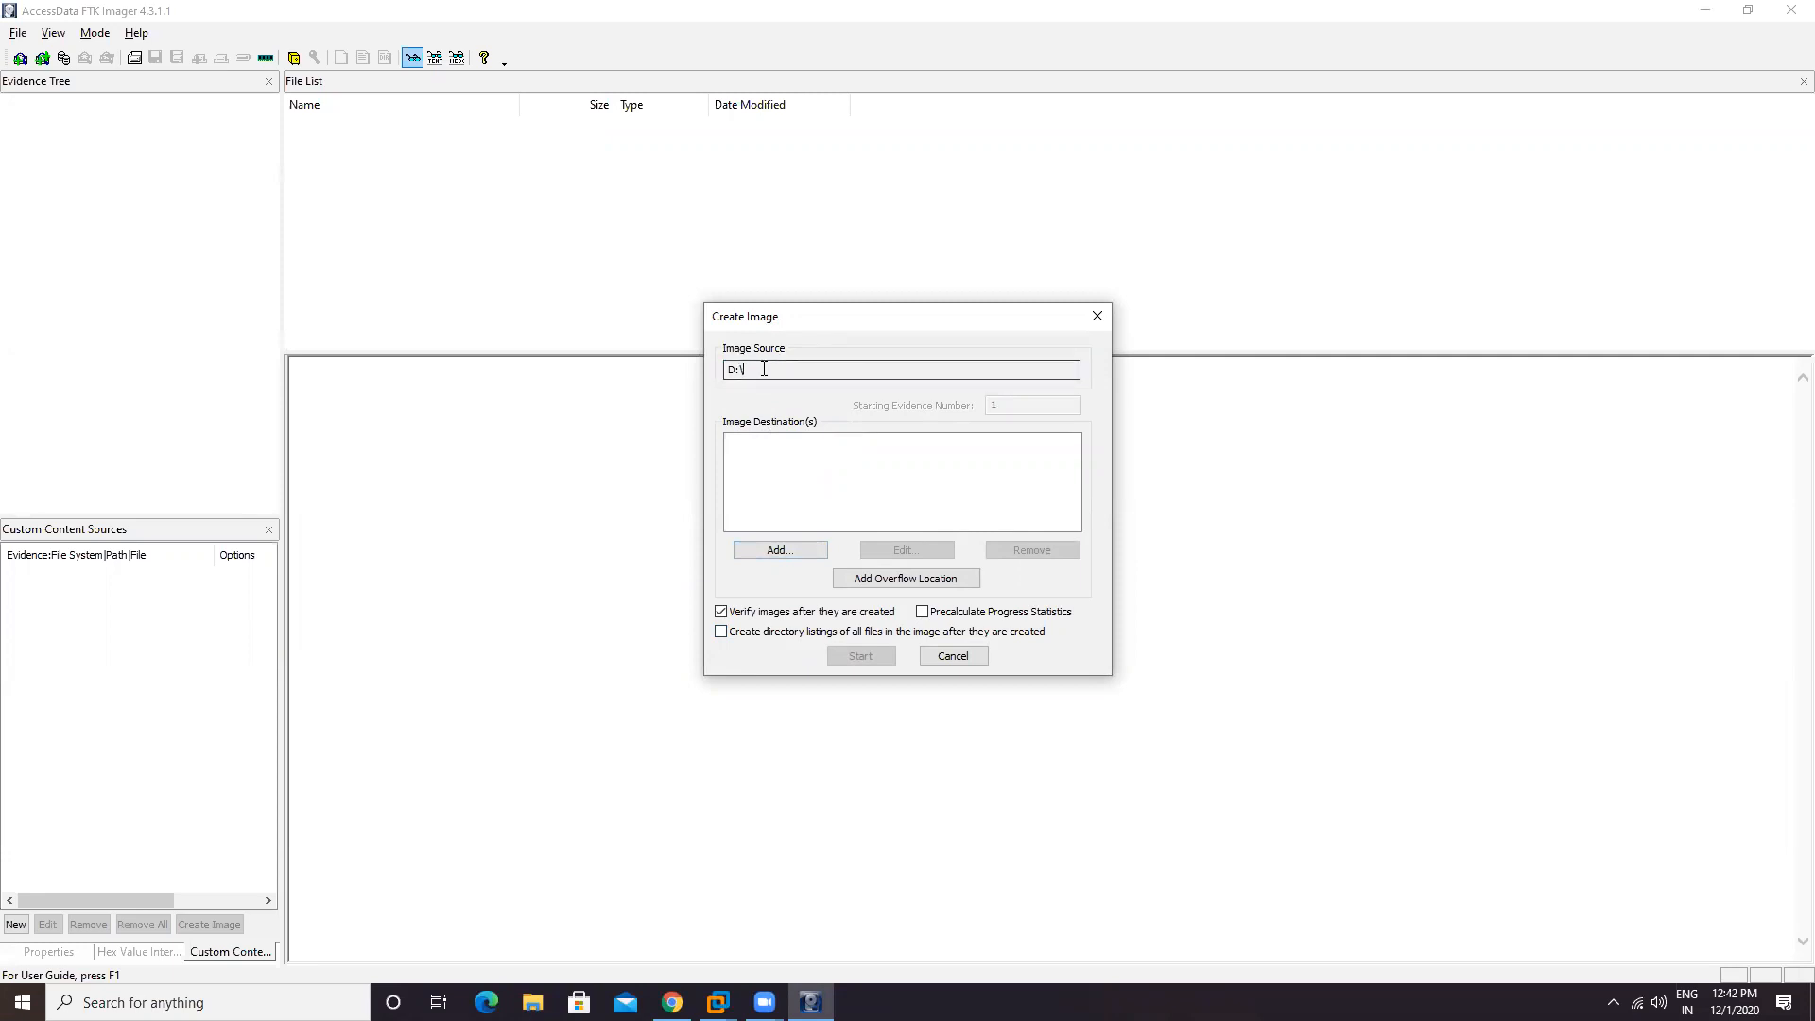
click(784, 551)
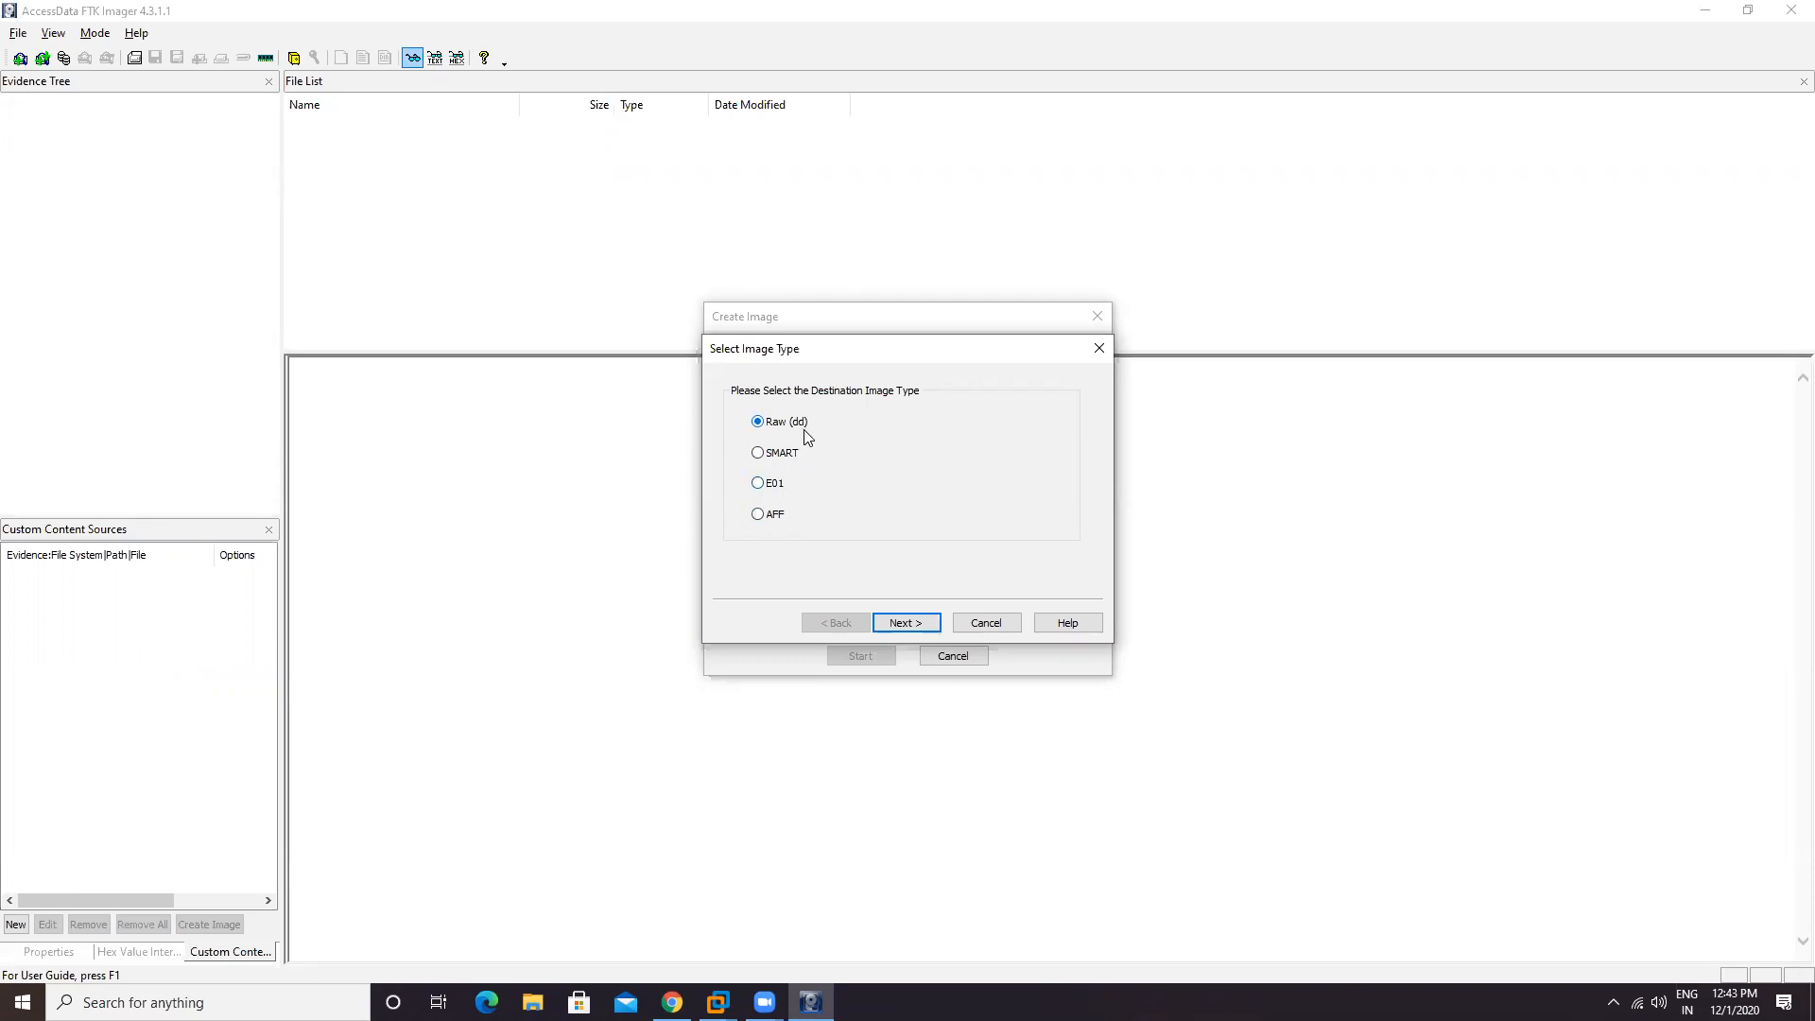
click(907, 623)
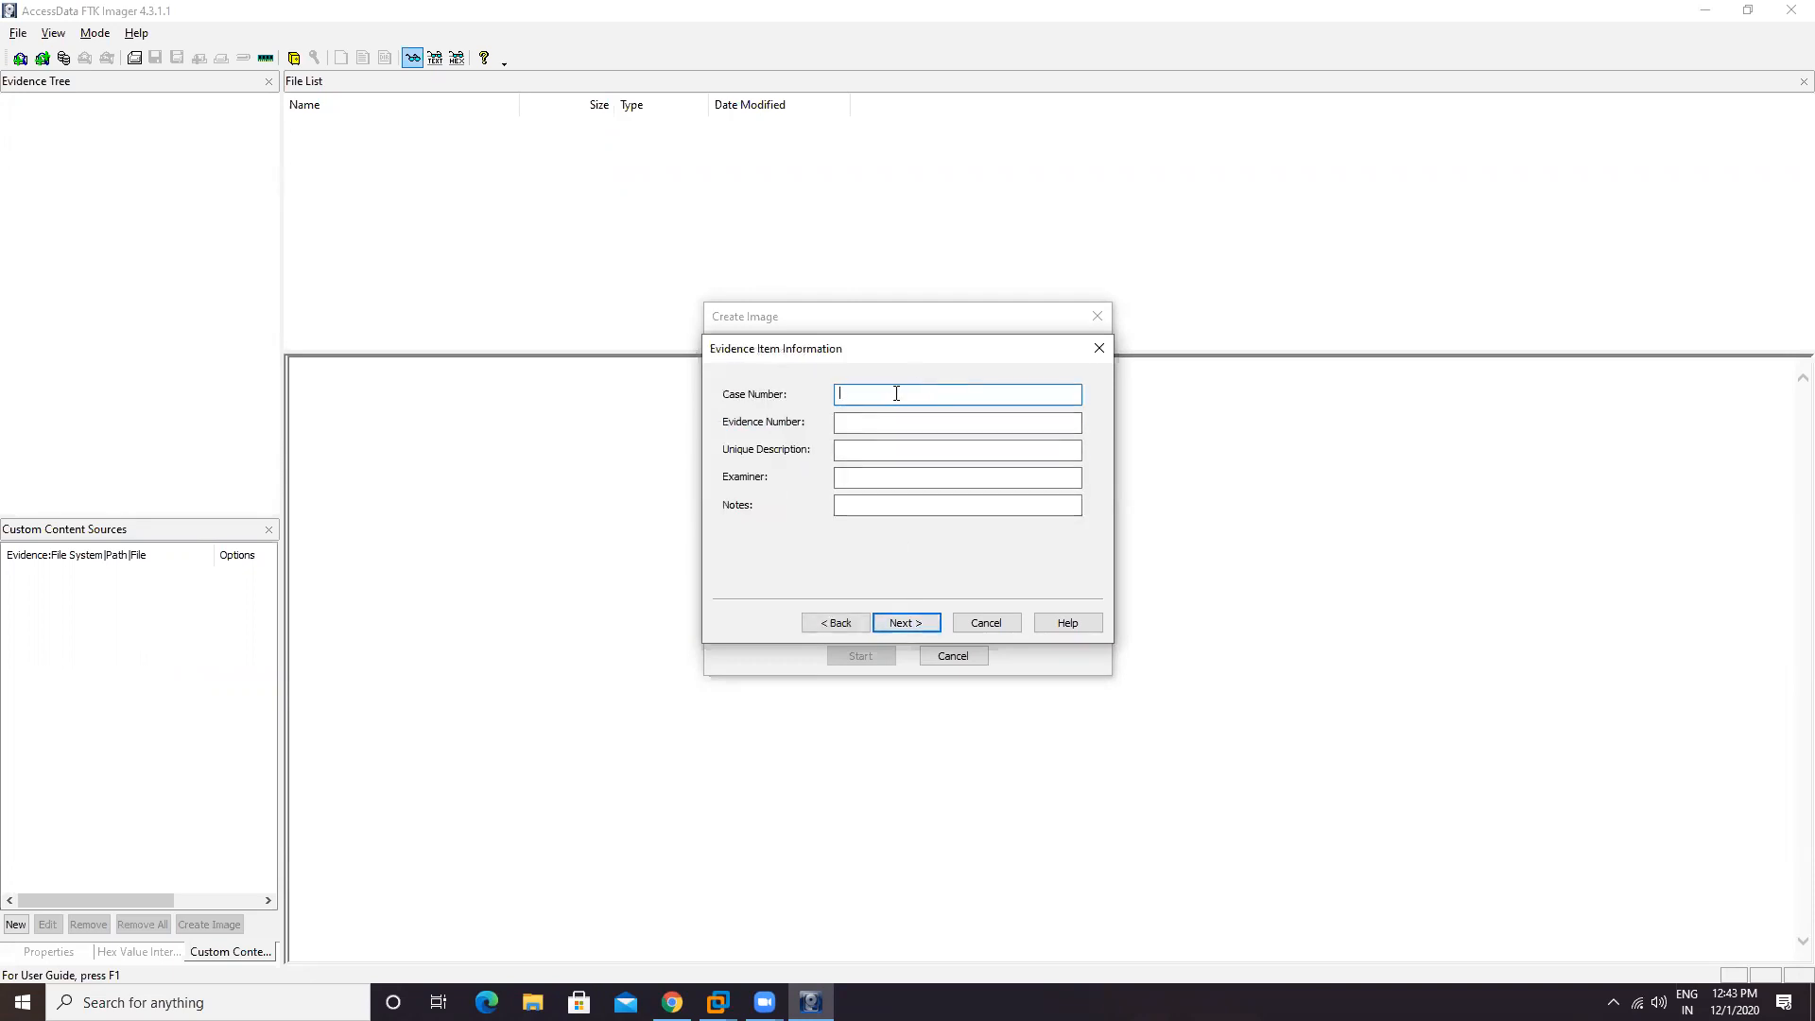
Step: Fill in the evidence information with case number 12, evidence number 4 and unique description "Image File of D drive"
text(12)
click(898, 413)
click(881, 450)
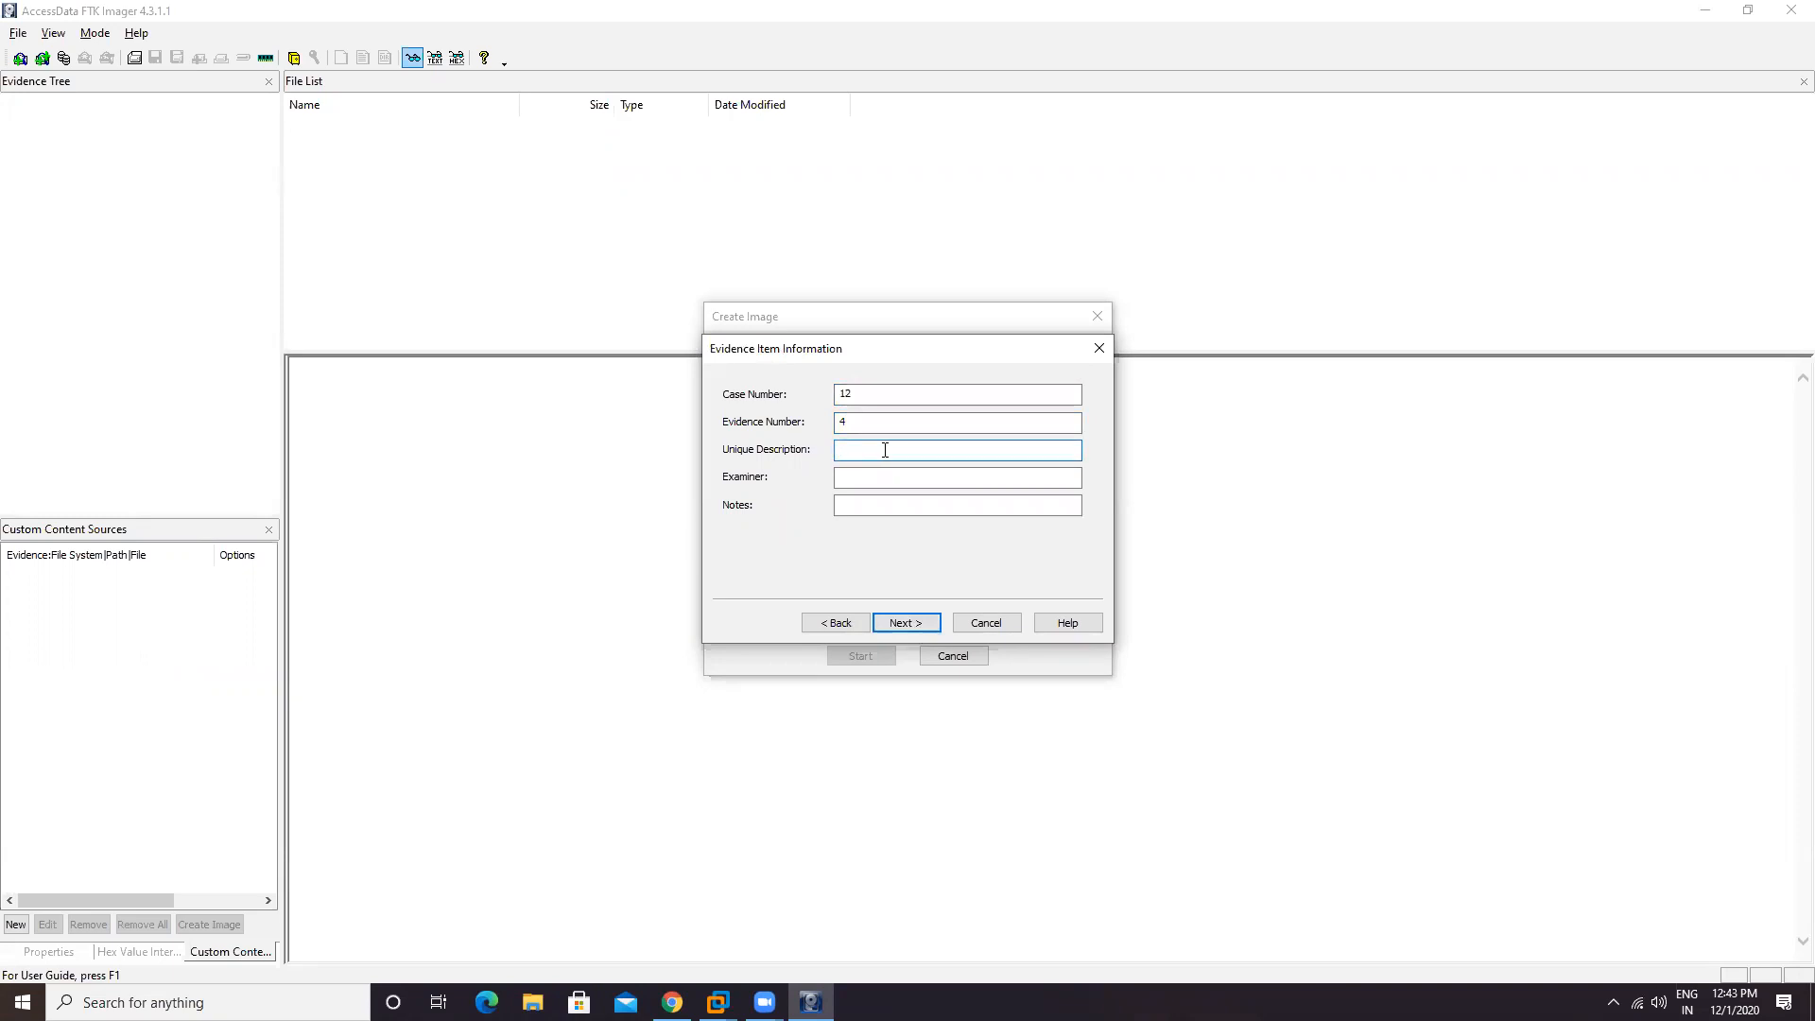
text(Image File of D D)
key(BackSpace)
text(drive)
Step: Enter the examiner's full name and the note "Image Test", and accept the evidence information
click(883, 476)
text(Rachit)
text( Gou)
text(yal)
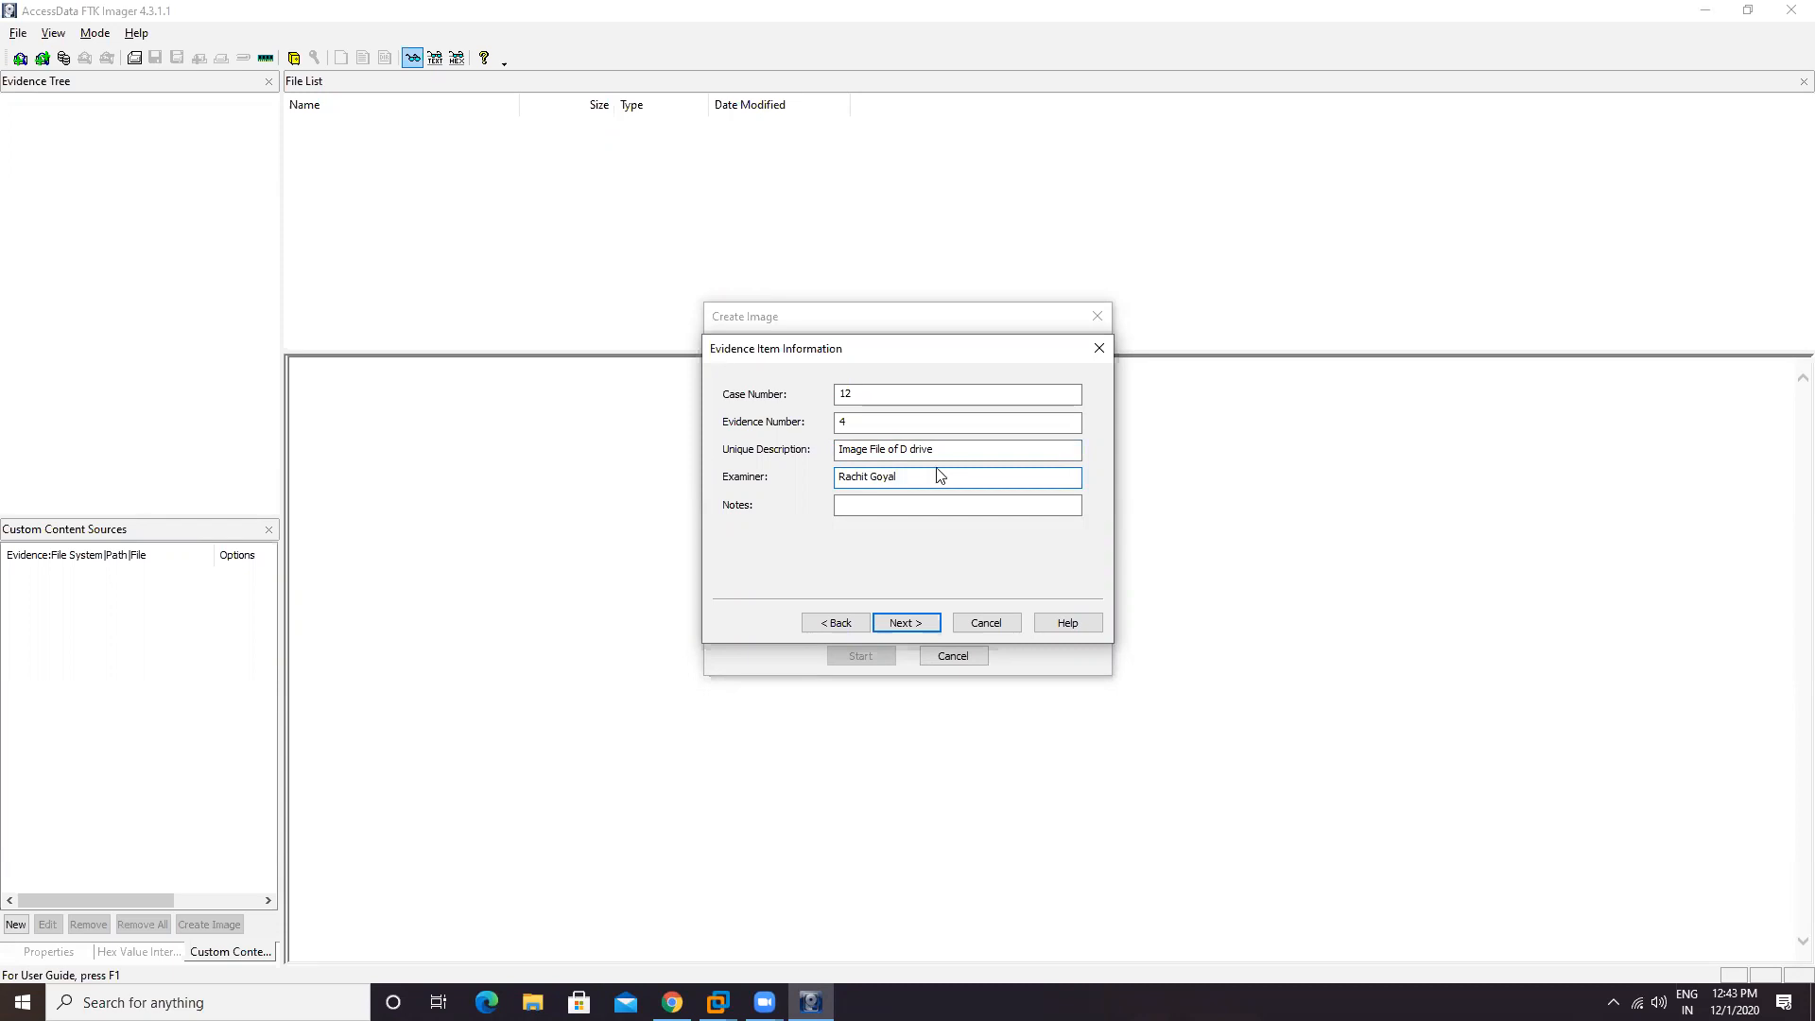
click(883, 505)
text(mage Test)
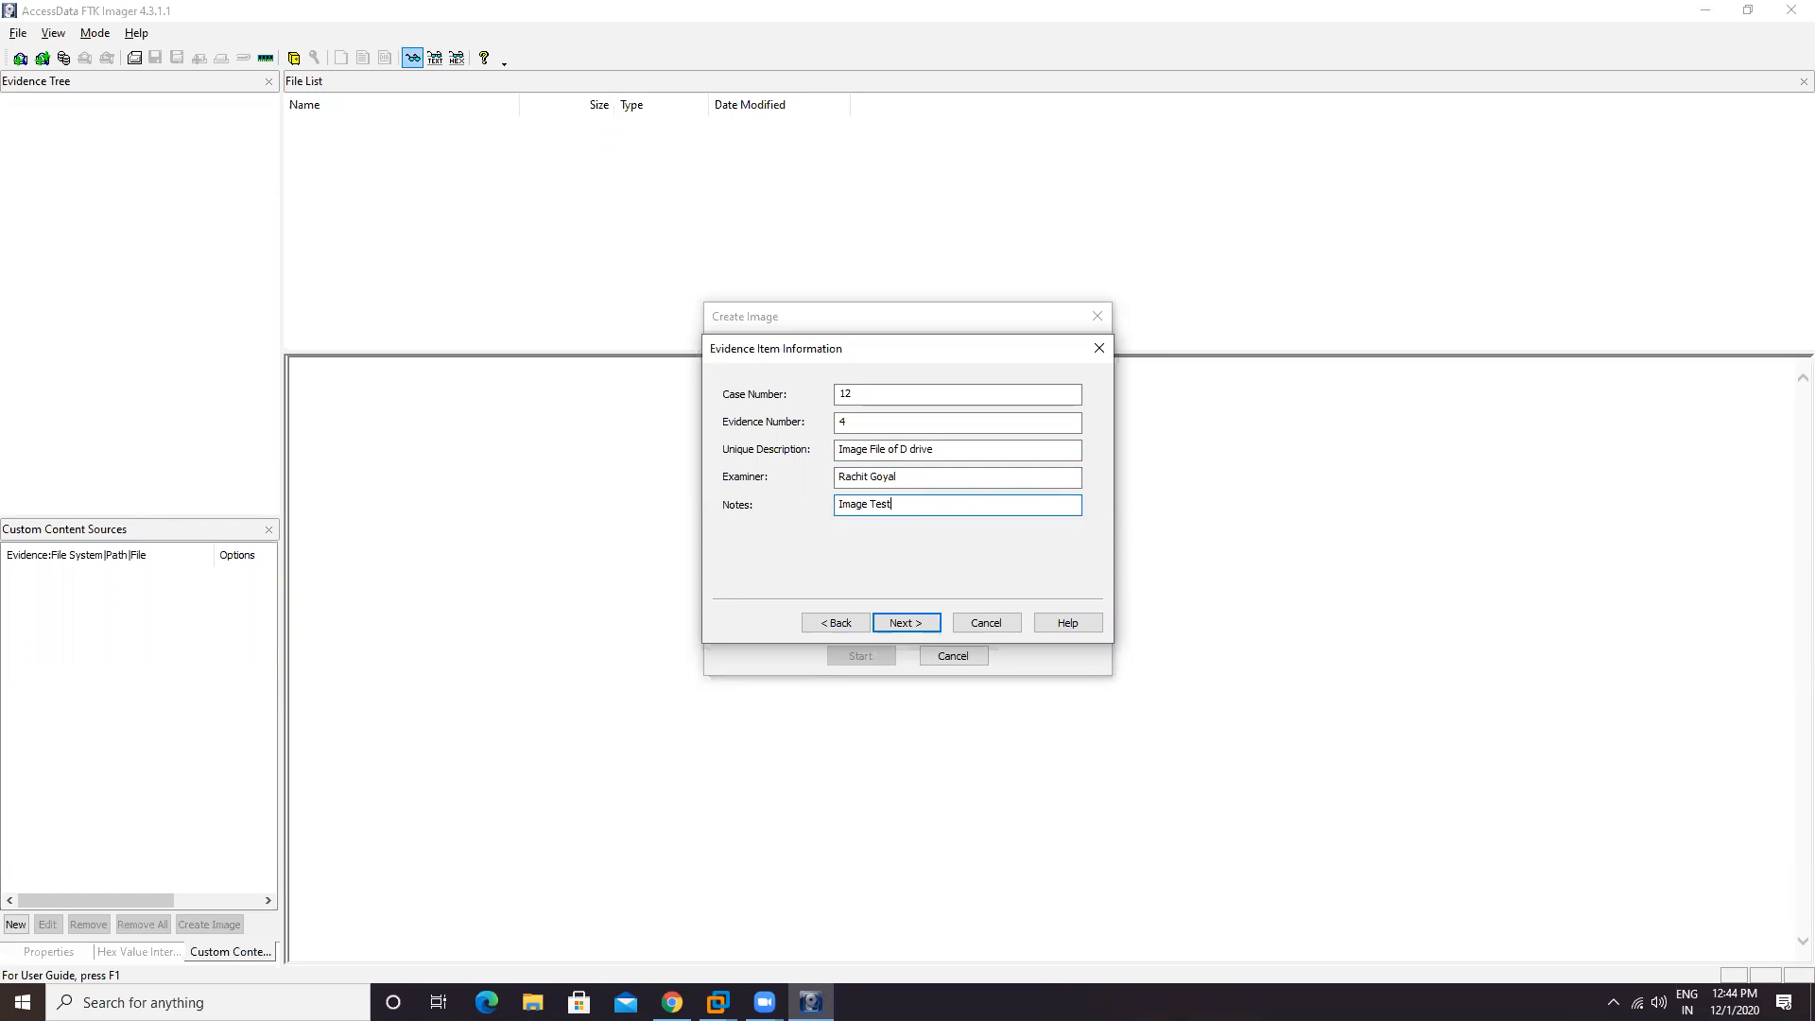
click(905, 628)
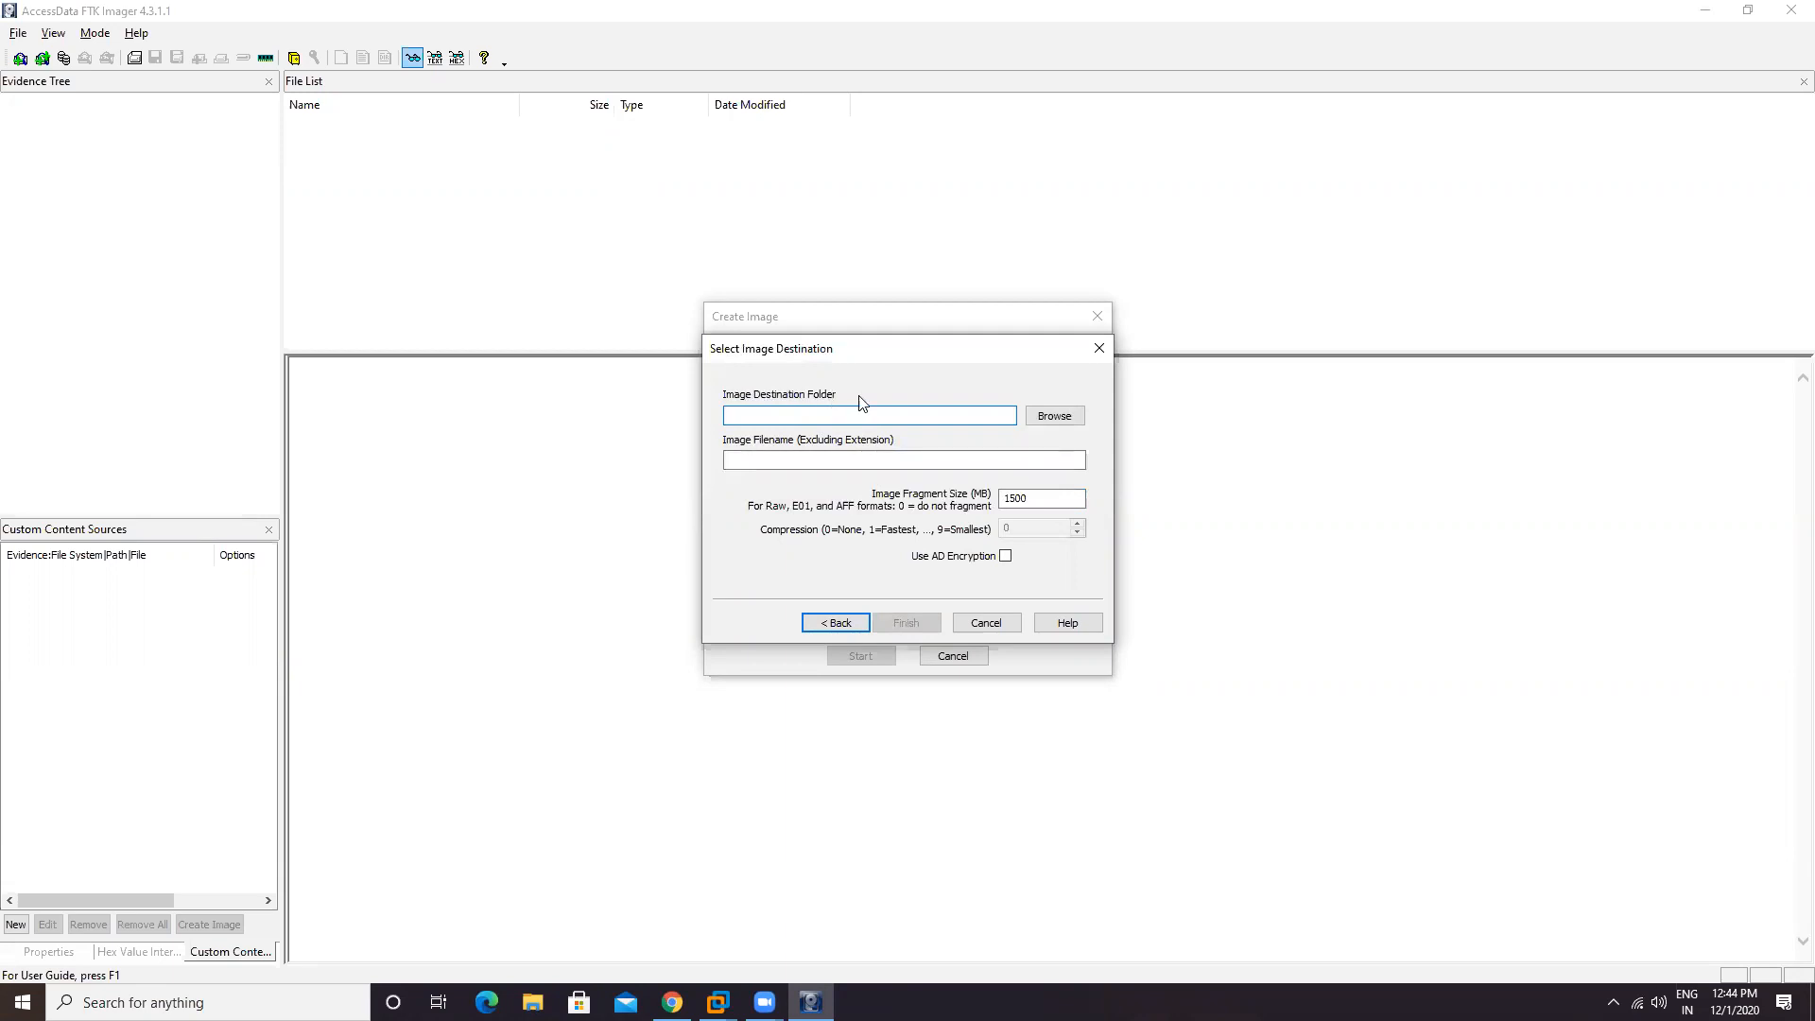
Step: Begin browsing for a destination folder, check the contents of C:\ImageFile in File Explorer, and close File Explorer
click(1049, 418)
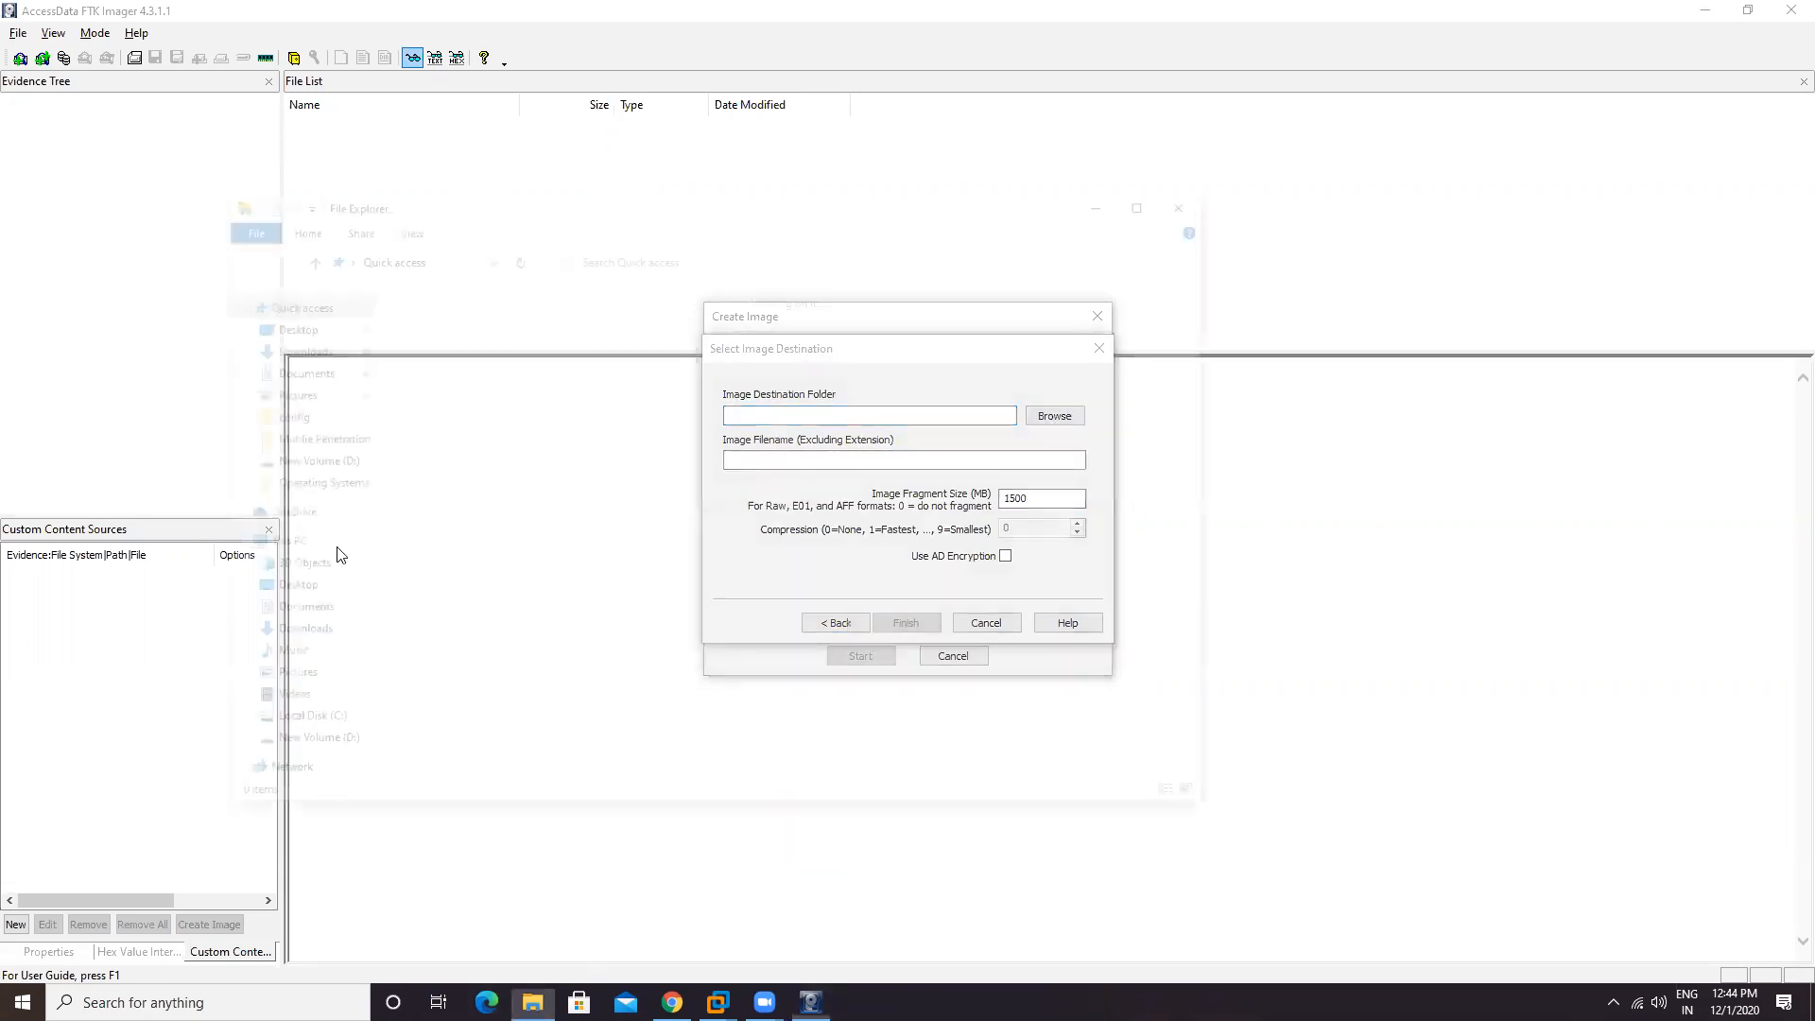
click(307, 726)
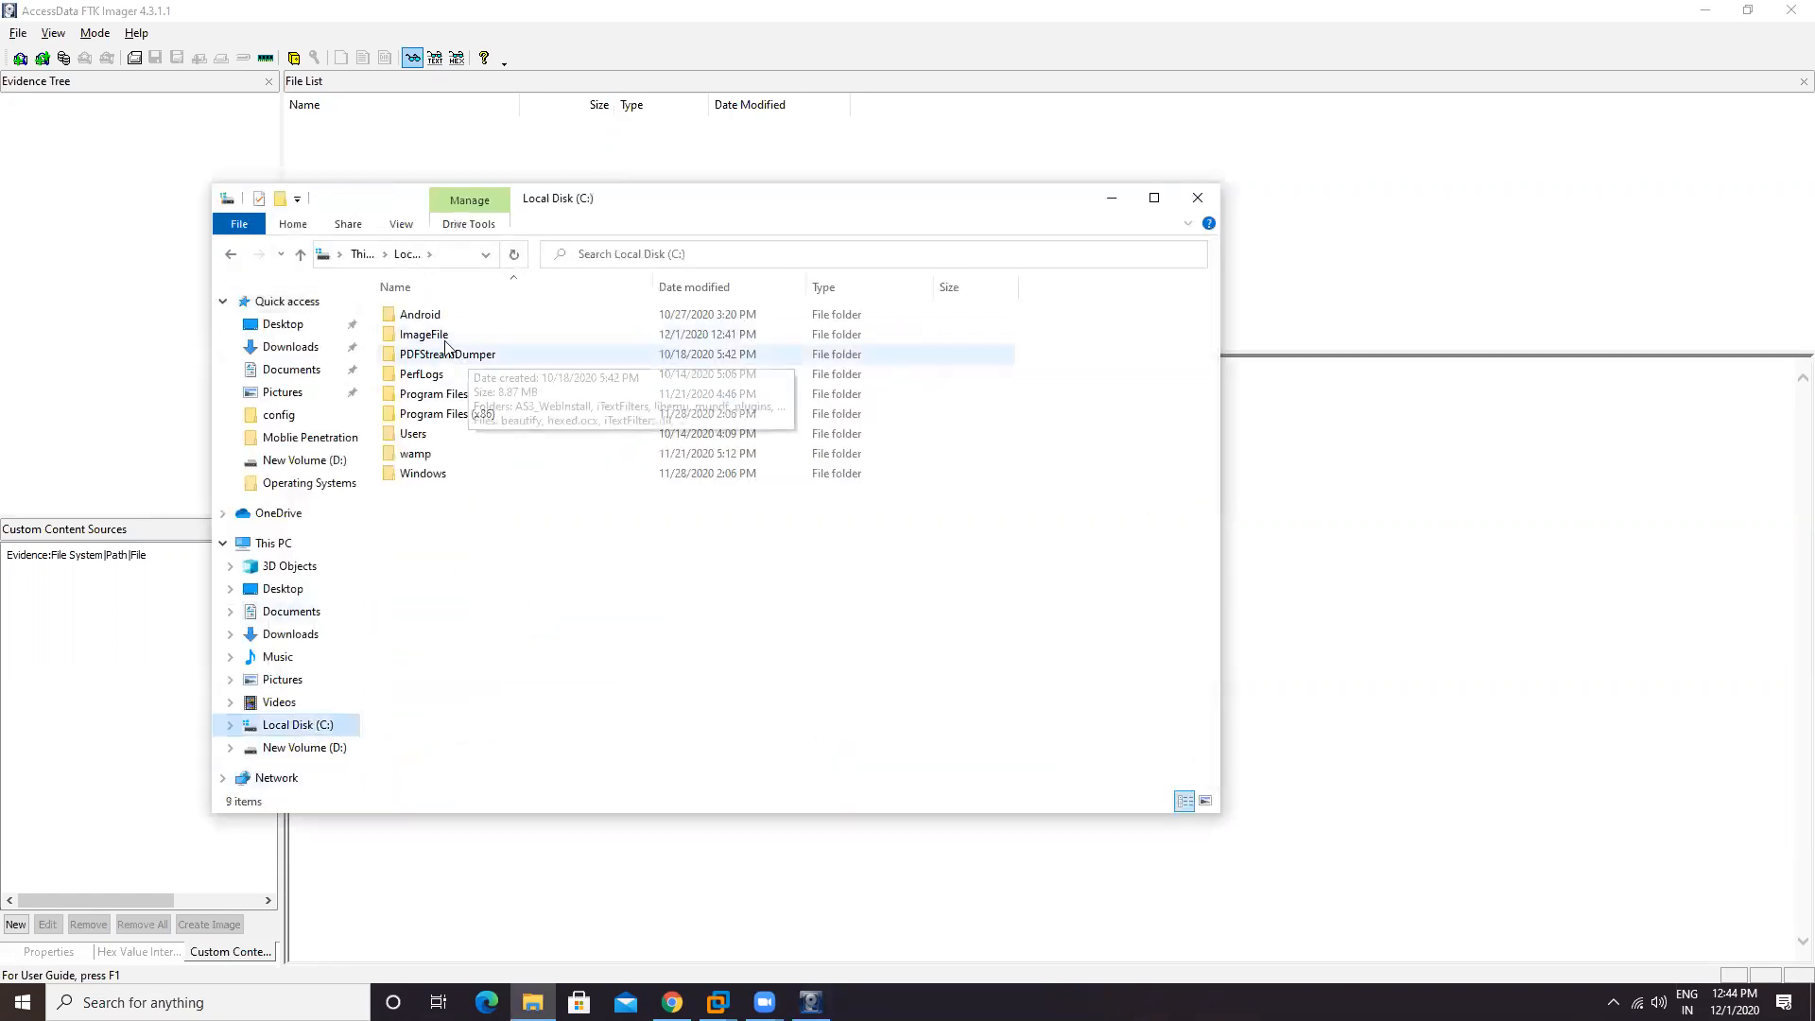
double_click(452, 337)
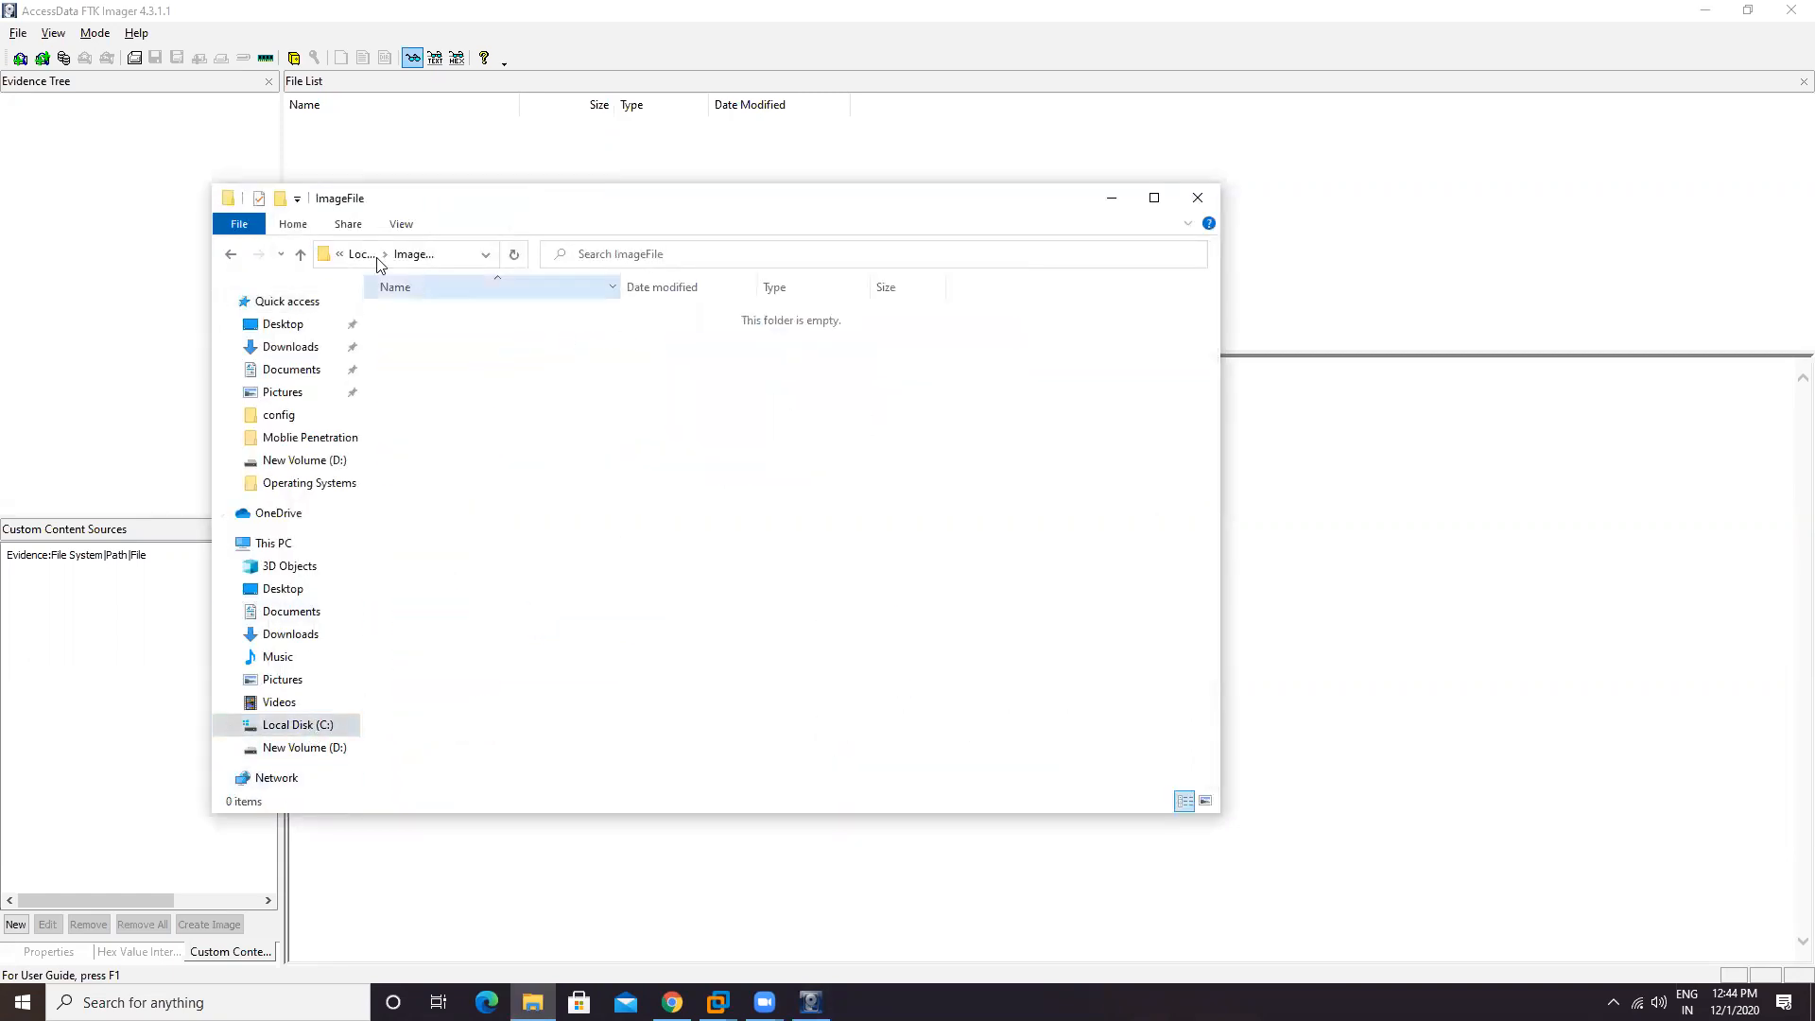
click(231, 255)
click(1197, 197)
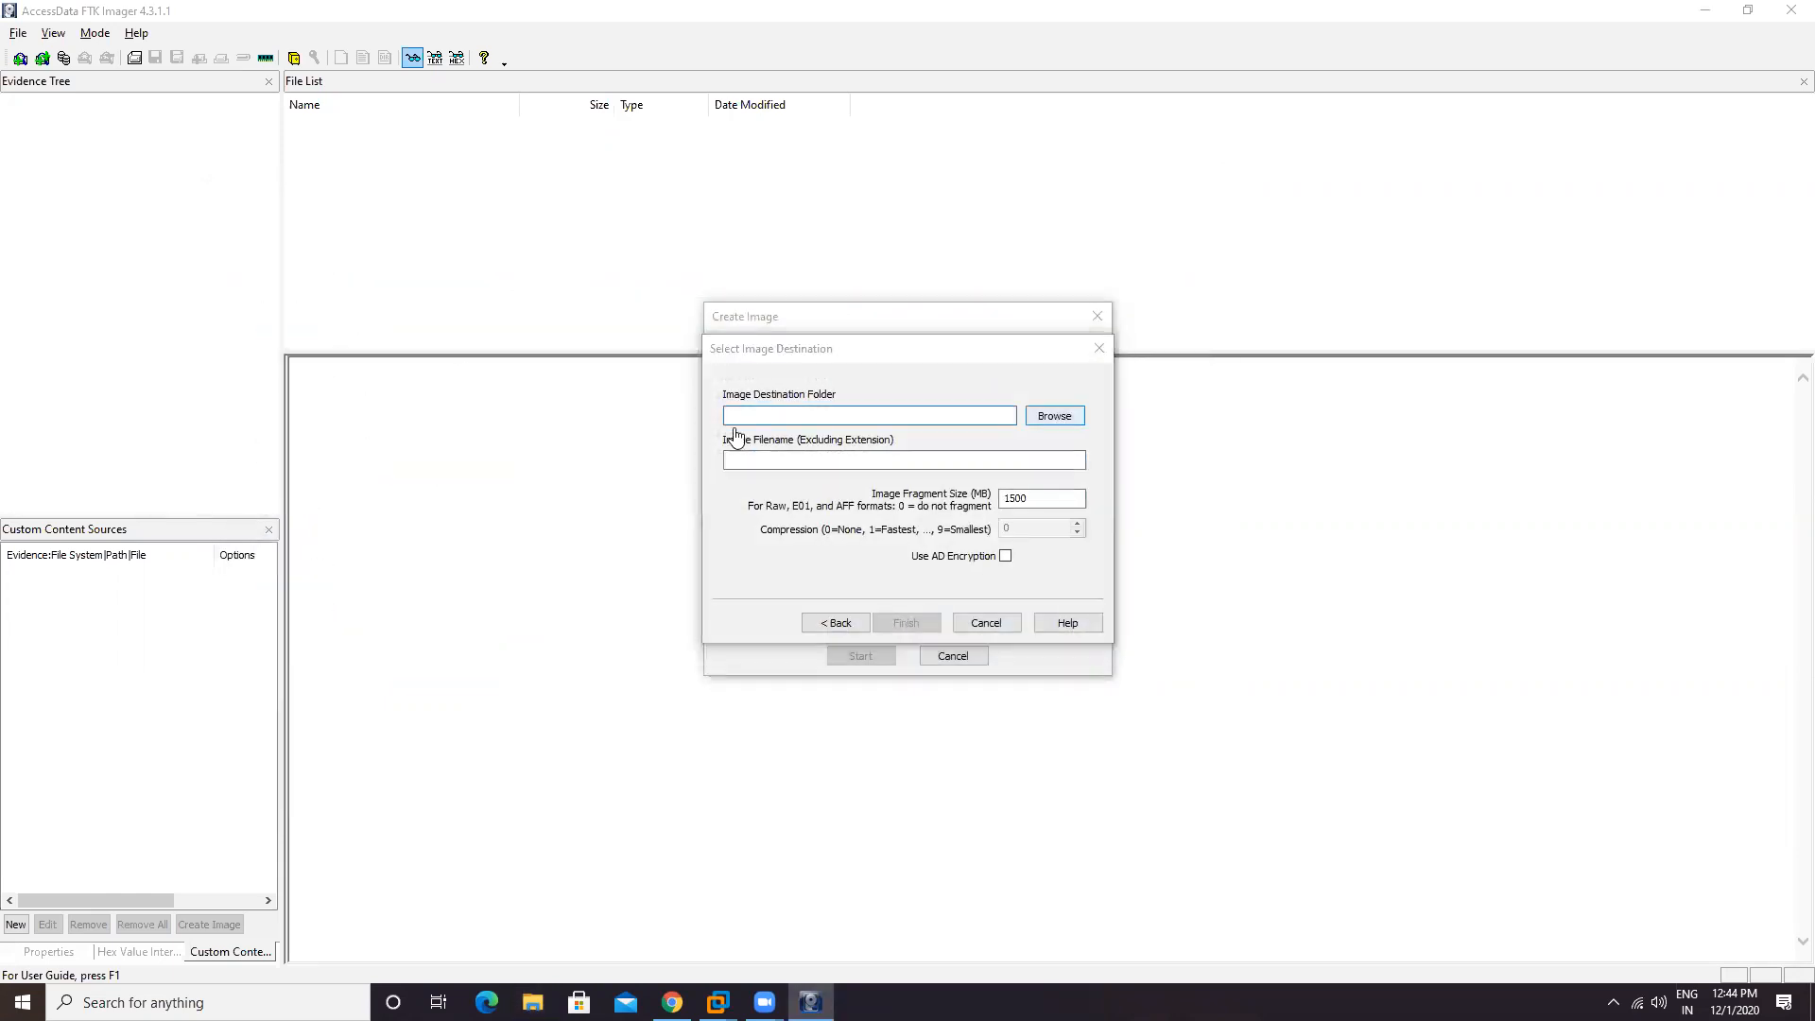
Step: Set the image destination folder to ImageFile on Local Disk (C:)
click(737, 431)
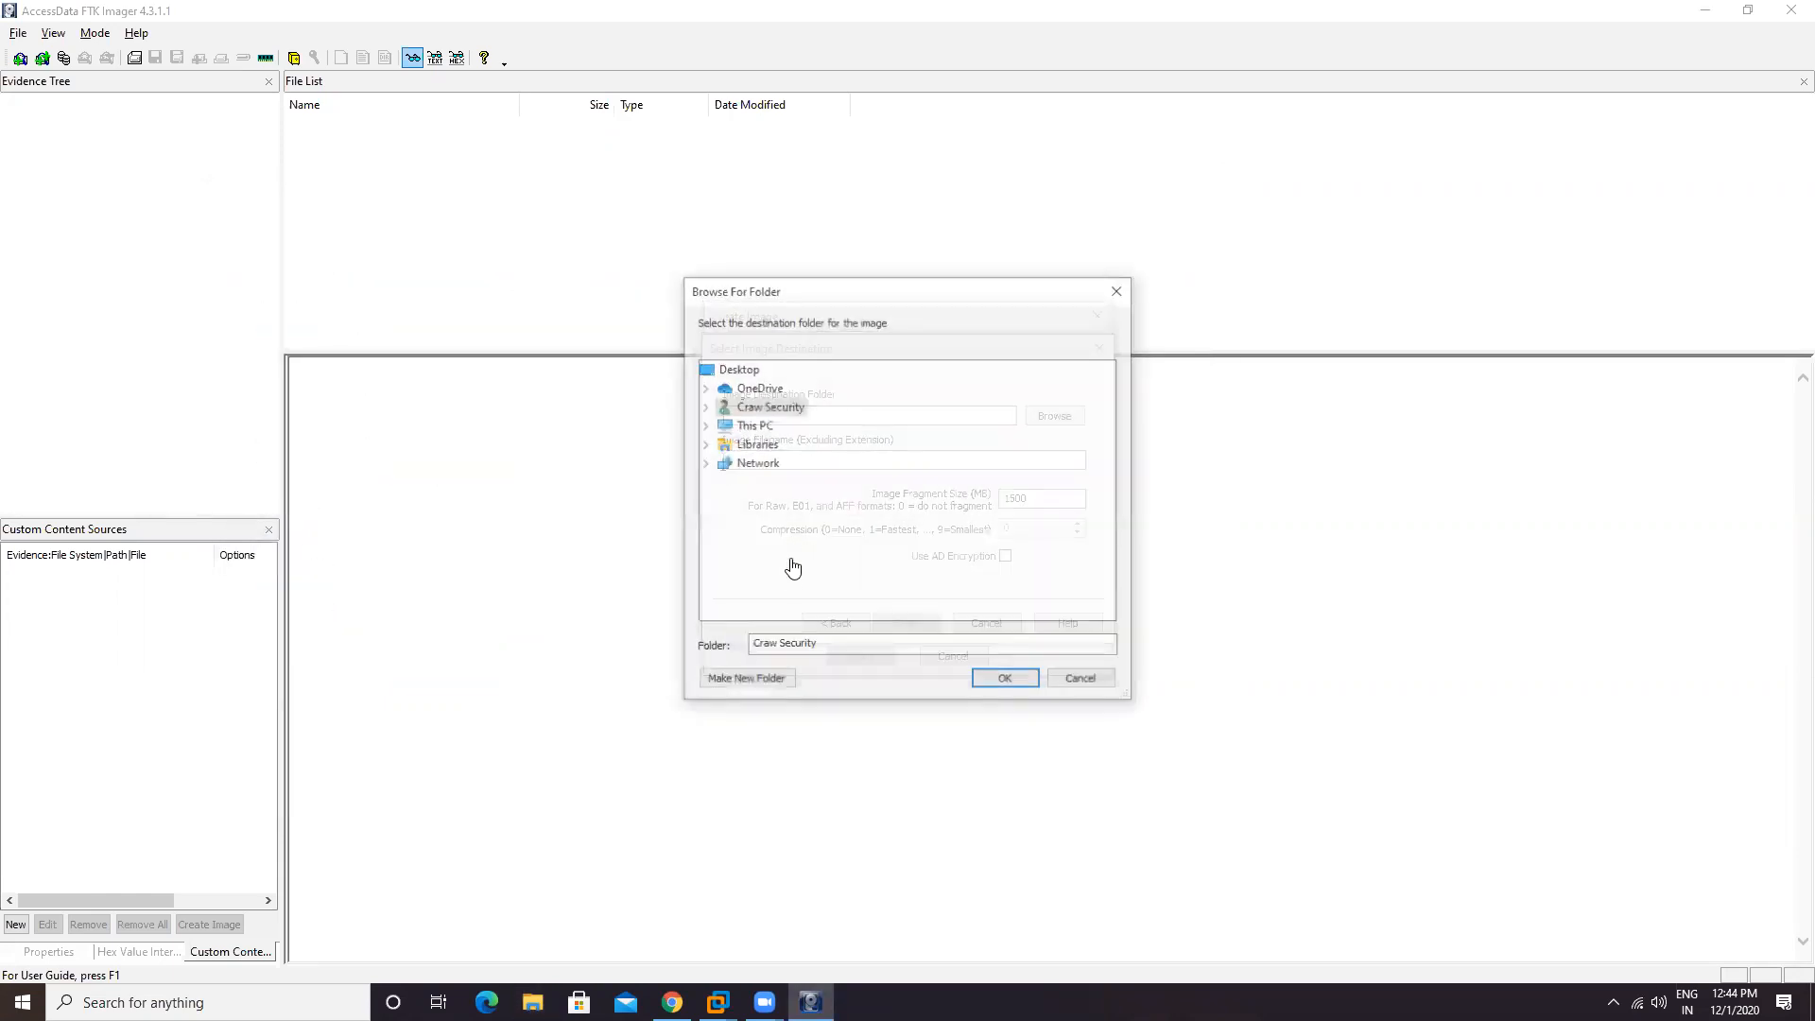
click(781, 539)
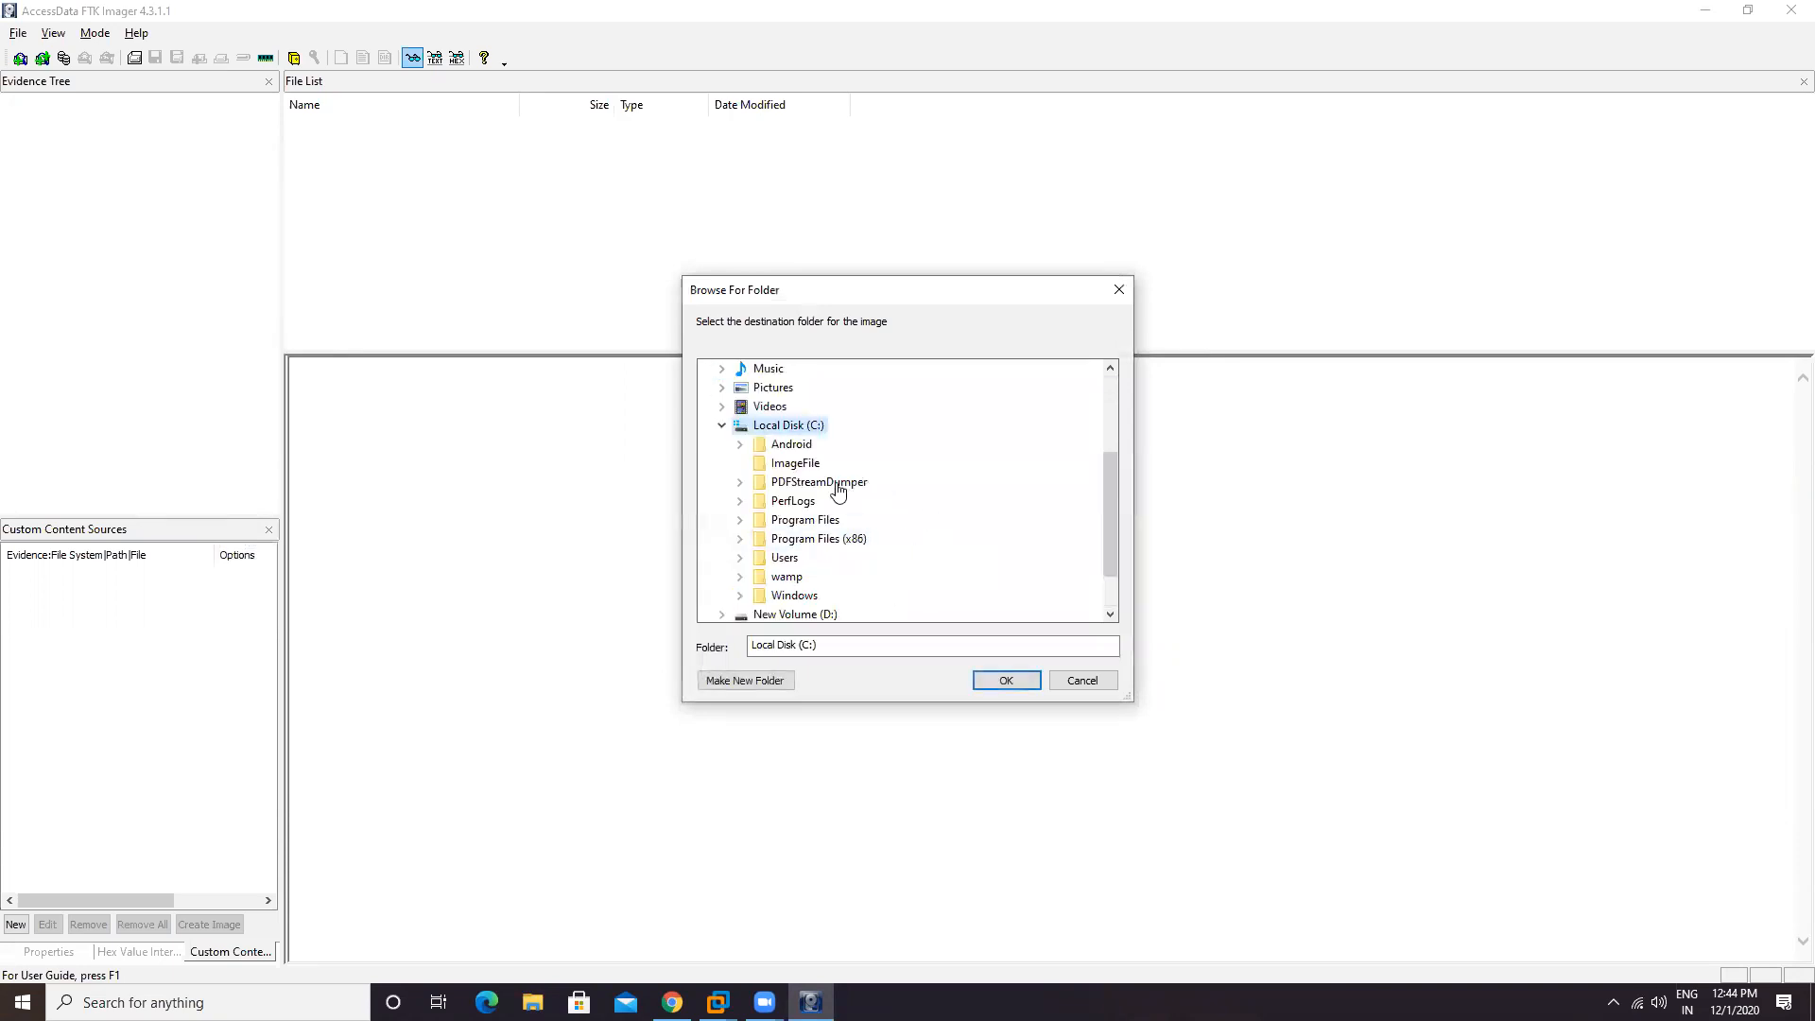
click(792, 464)
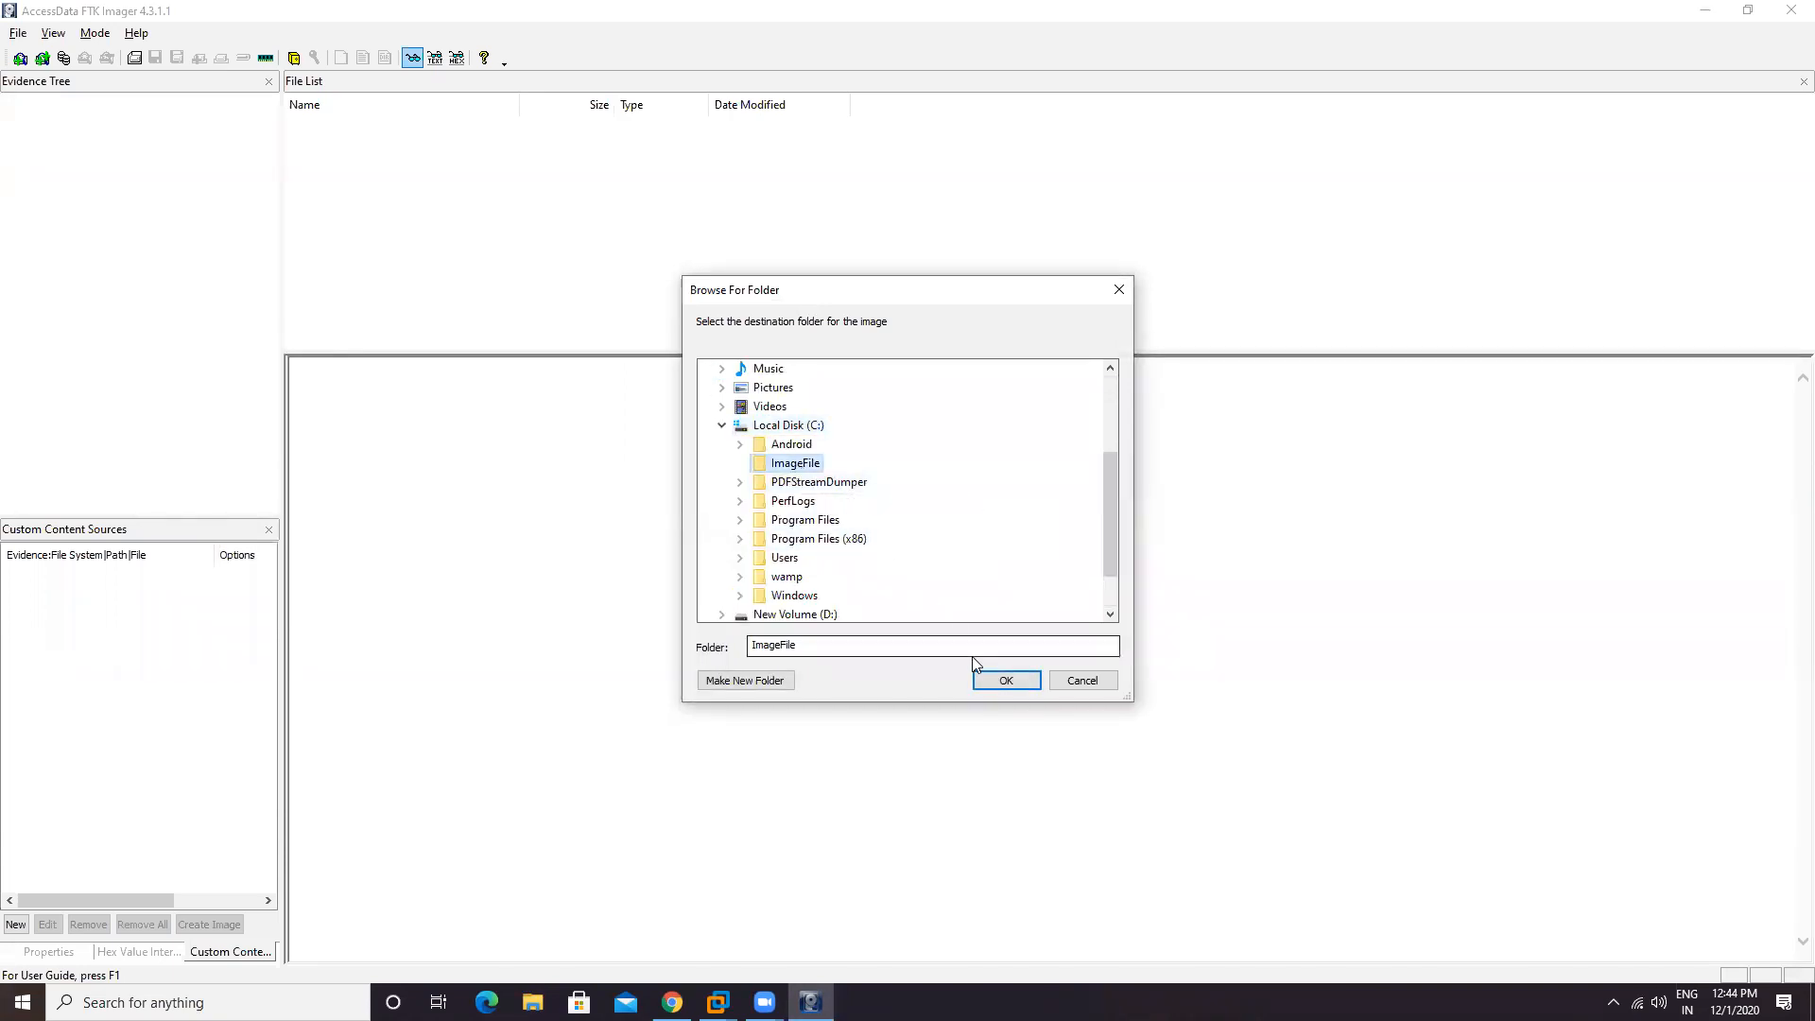
click(1001, 681)
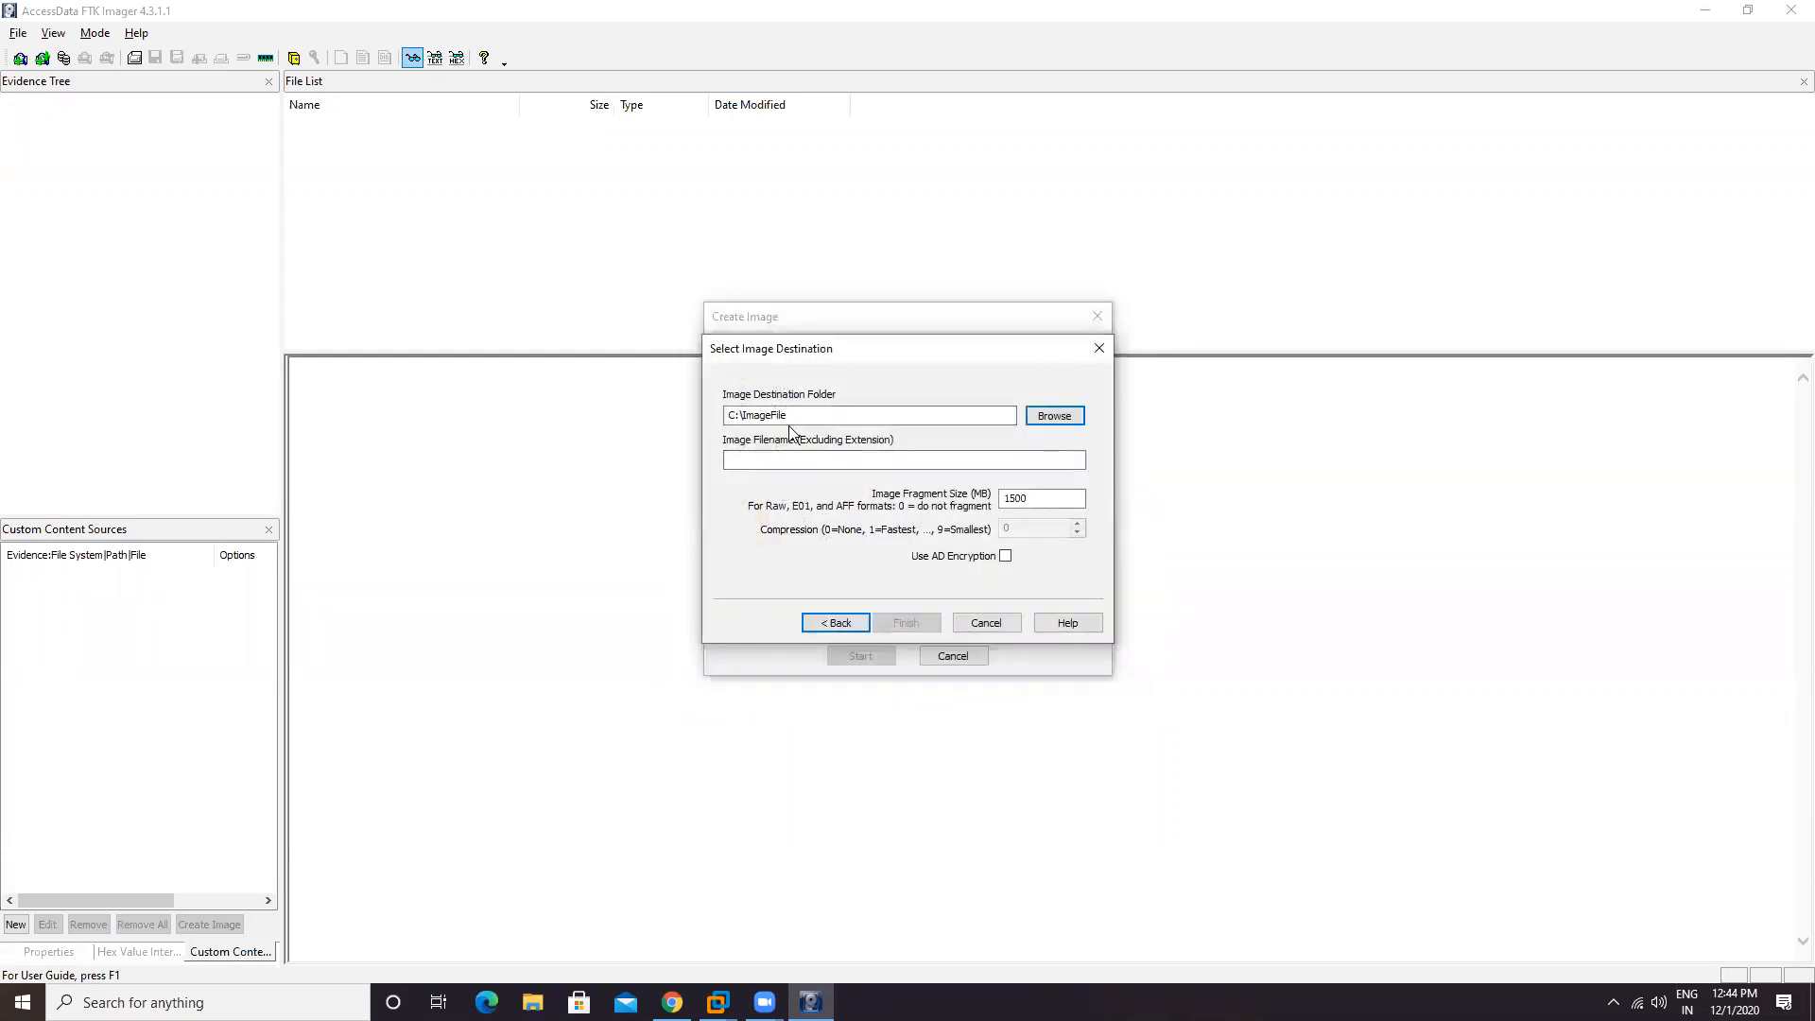
Step: Name the image file D-Image, keep the fragment size at 1500 MB, and accept the image destination
click(801, 461)
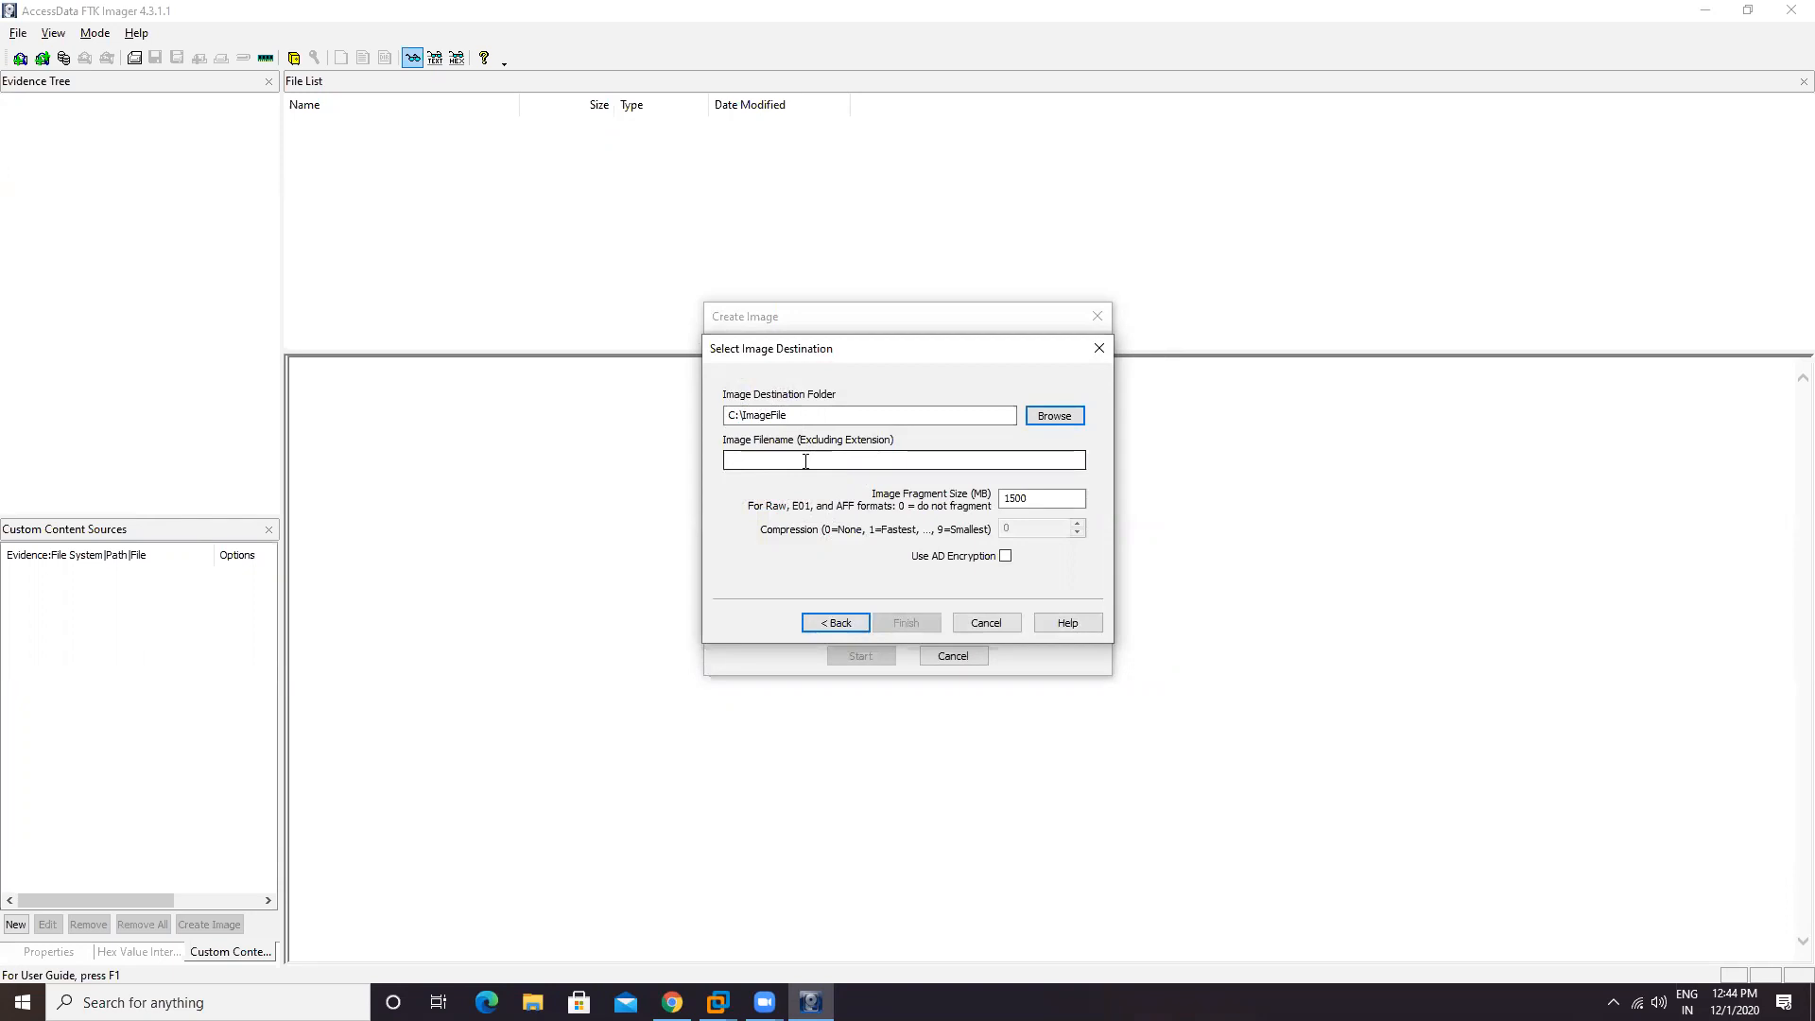
click(805, 460)
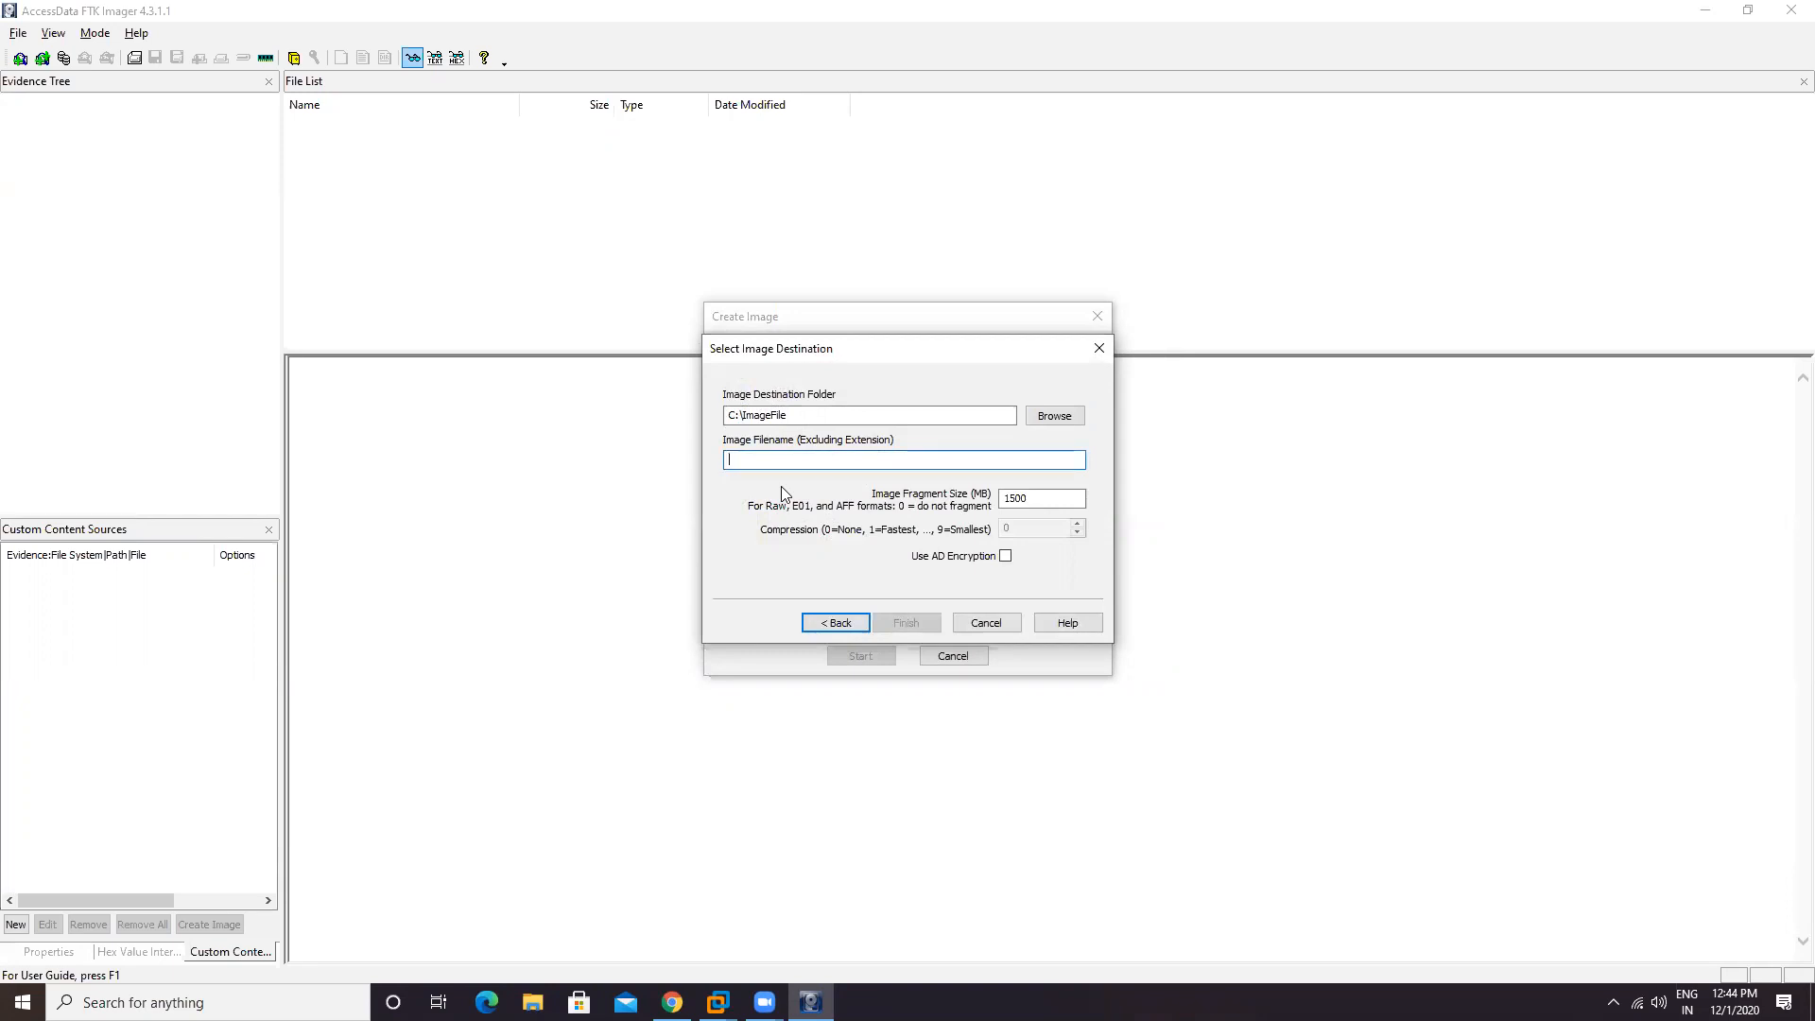
text(D-Image)
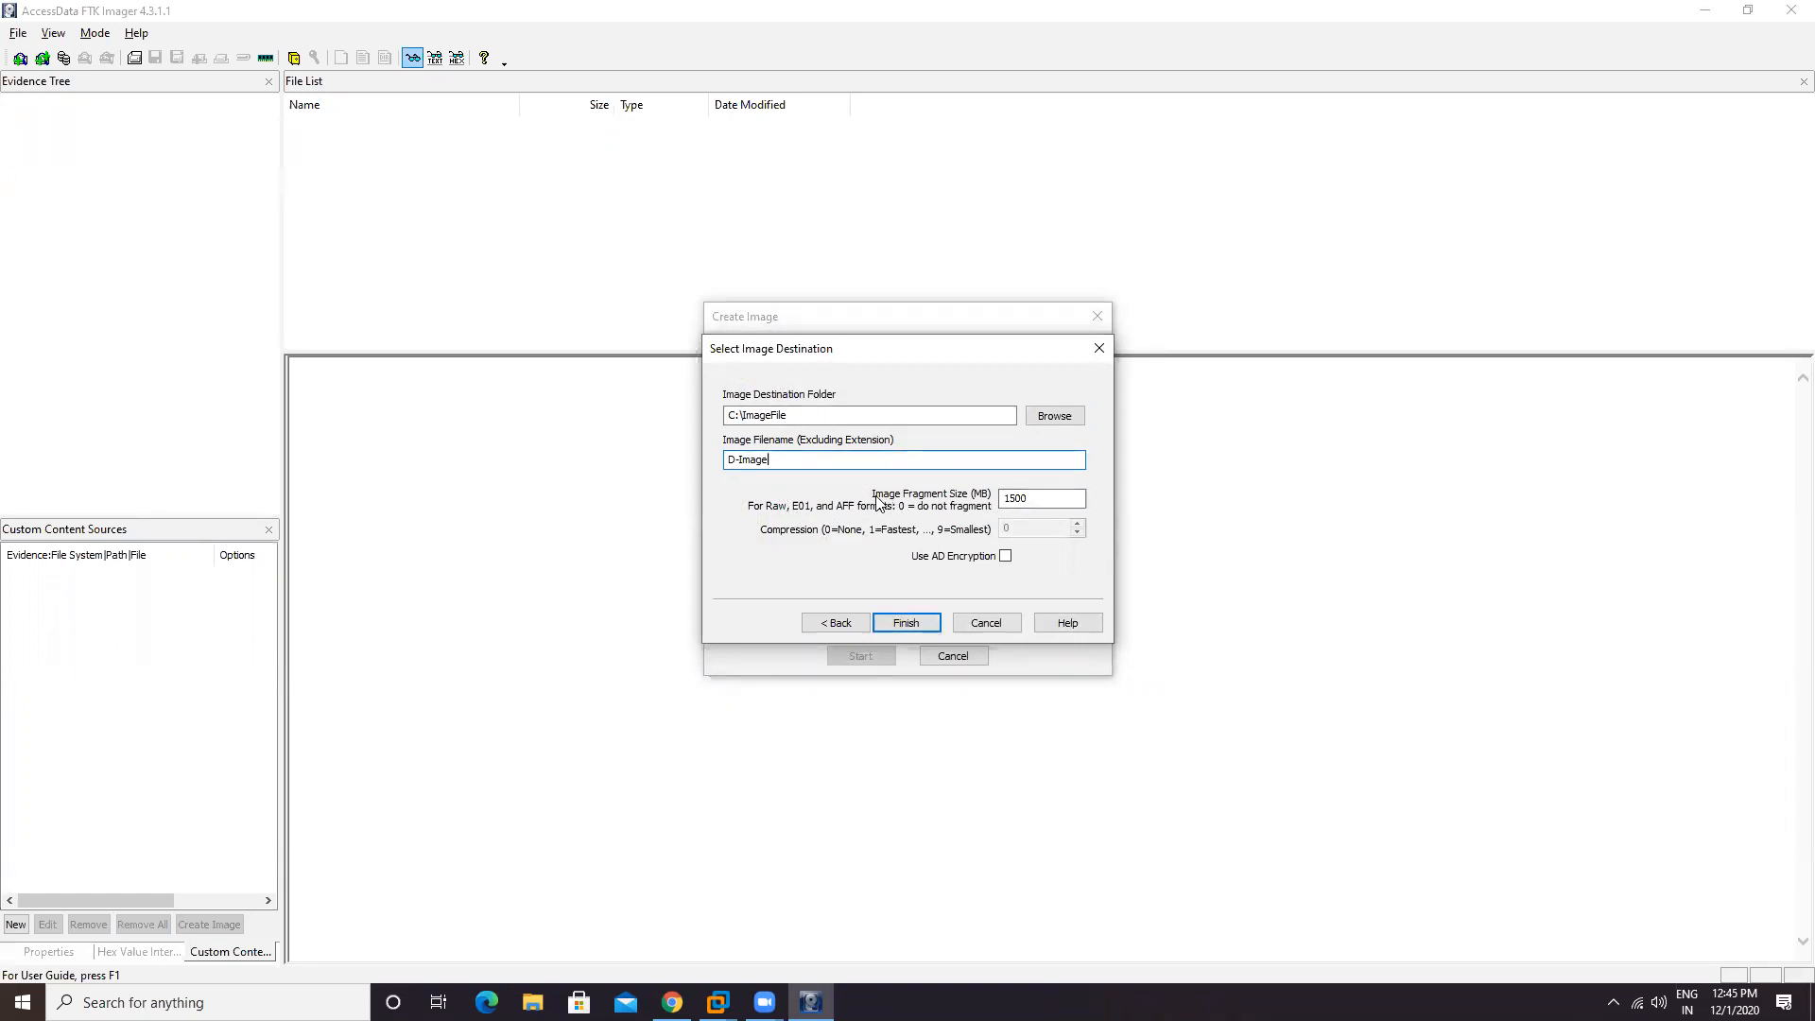
double_click(1042, 497)
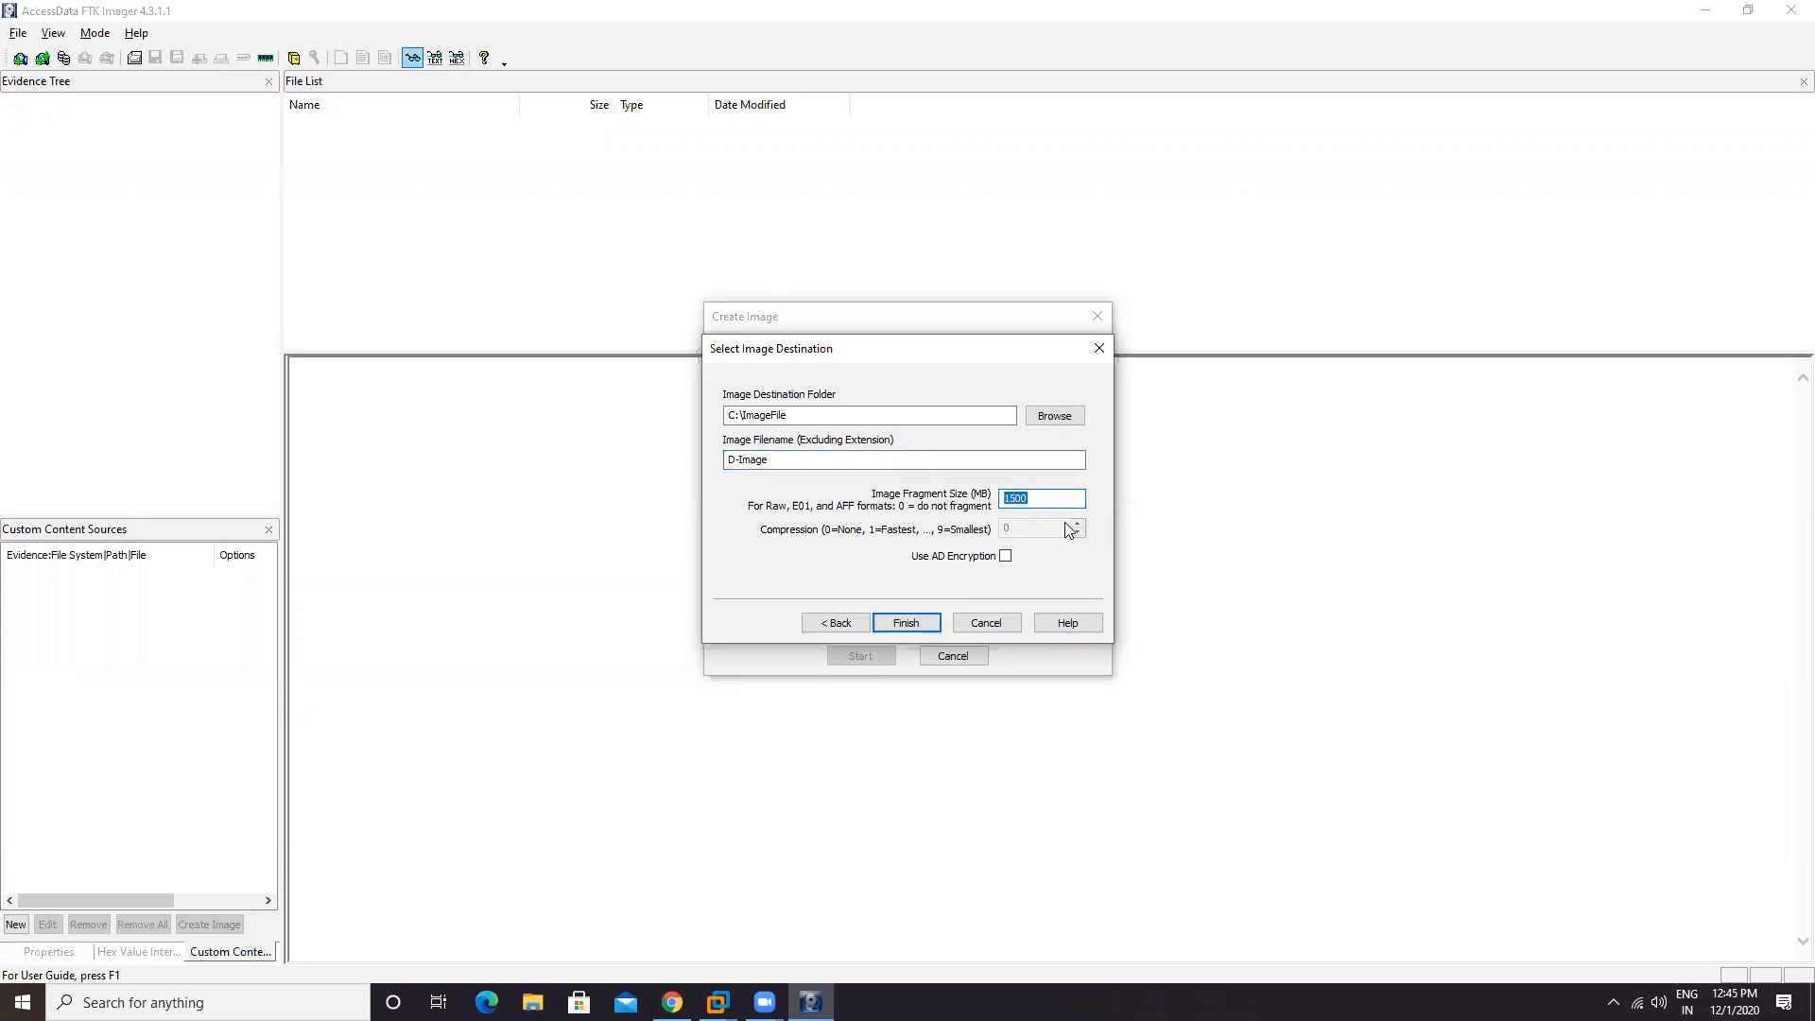
click(1045, 500)
double_click(1011, 499)
click(1038, 501)
click(915, 623)
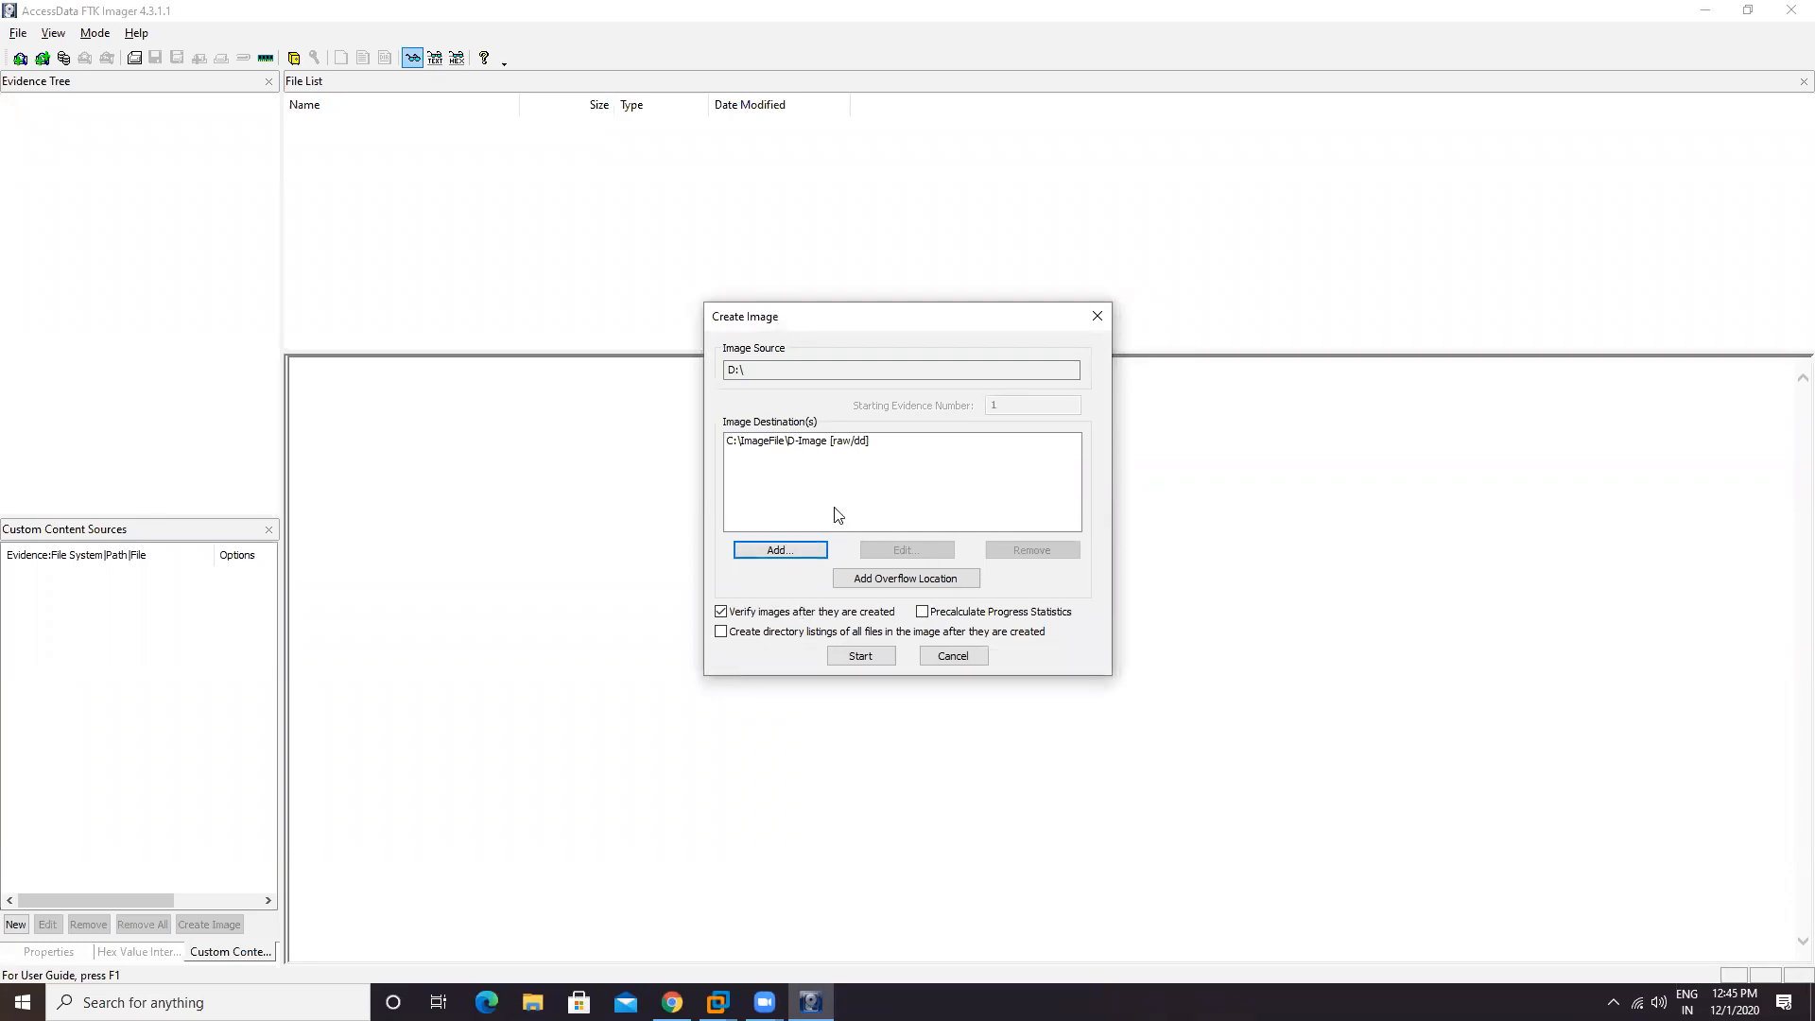
Step: Keep verification of images after creation enabled and start creating the image of the D: drive
click(721, 611)
click(721, 613)
click(862, 656)
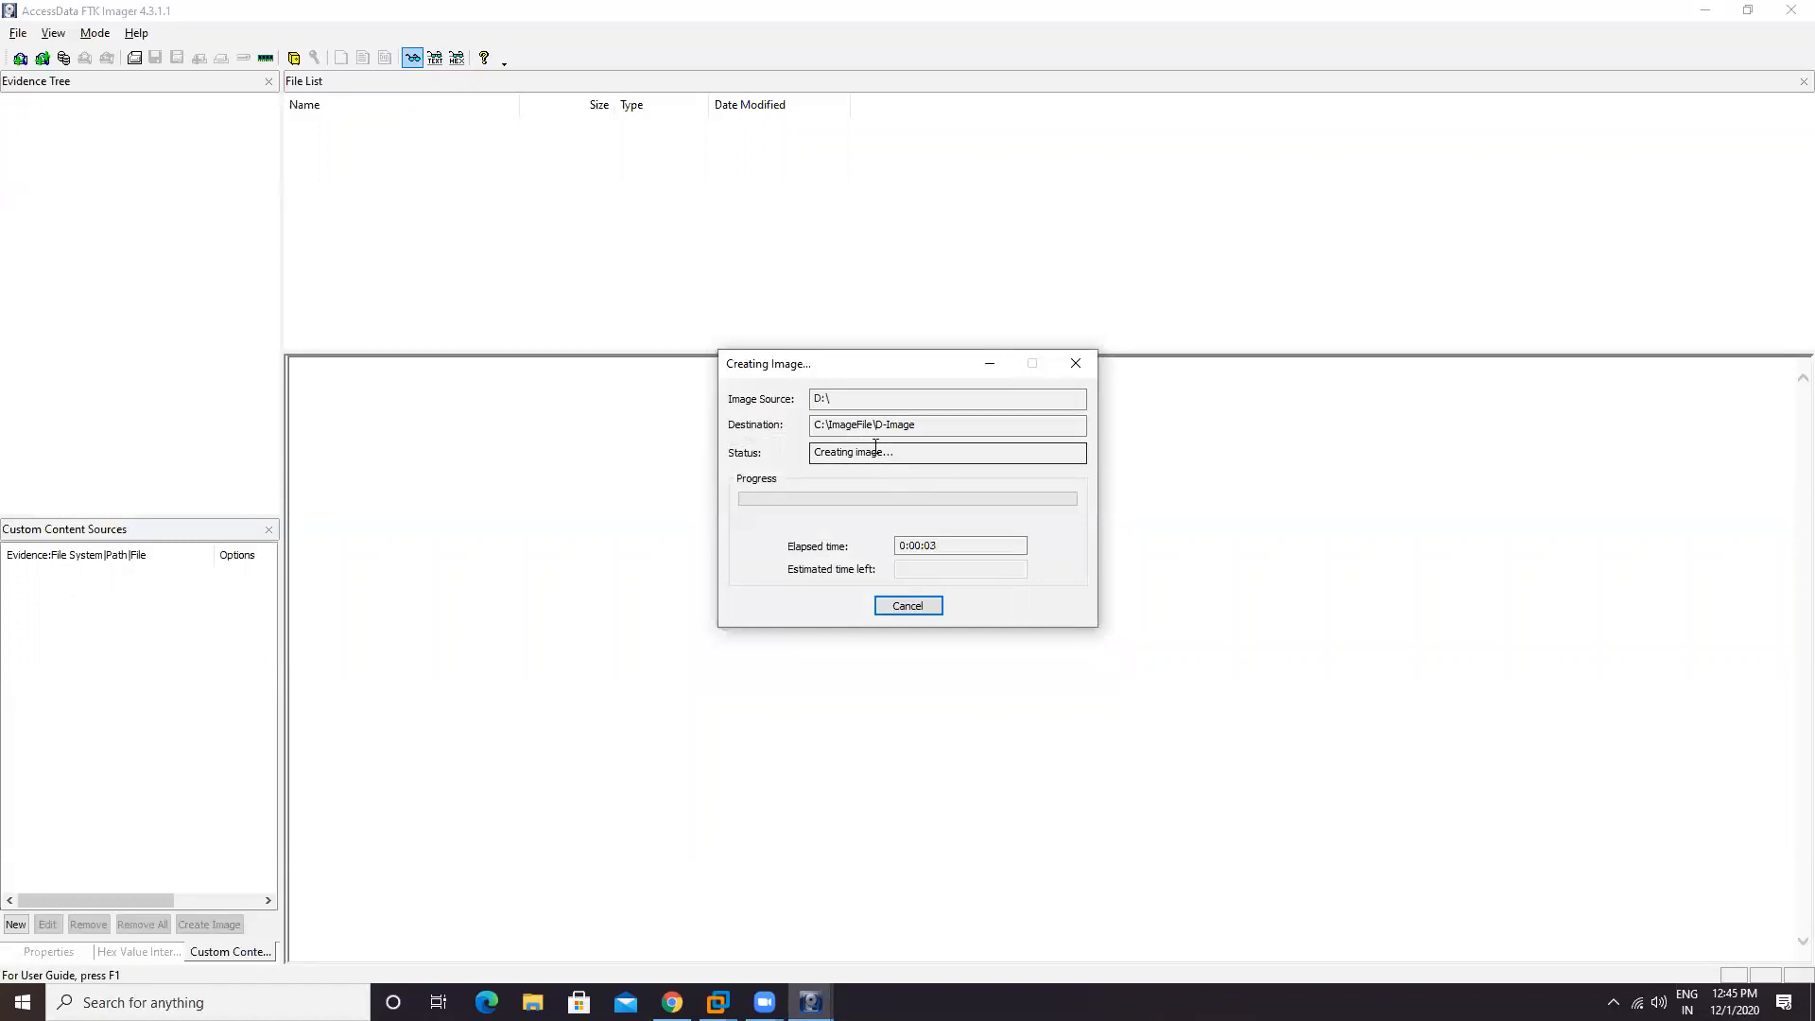
drag(1081, 394, 798, 397)
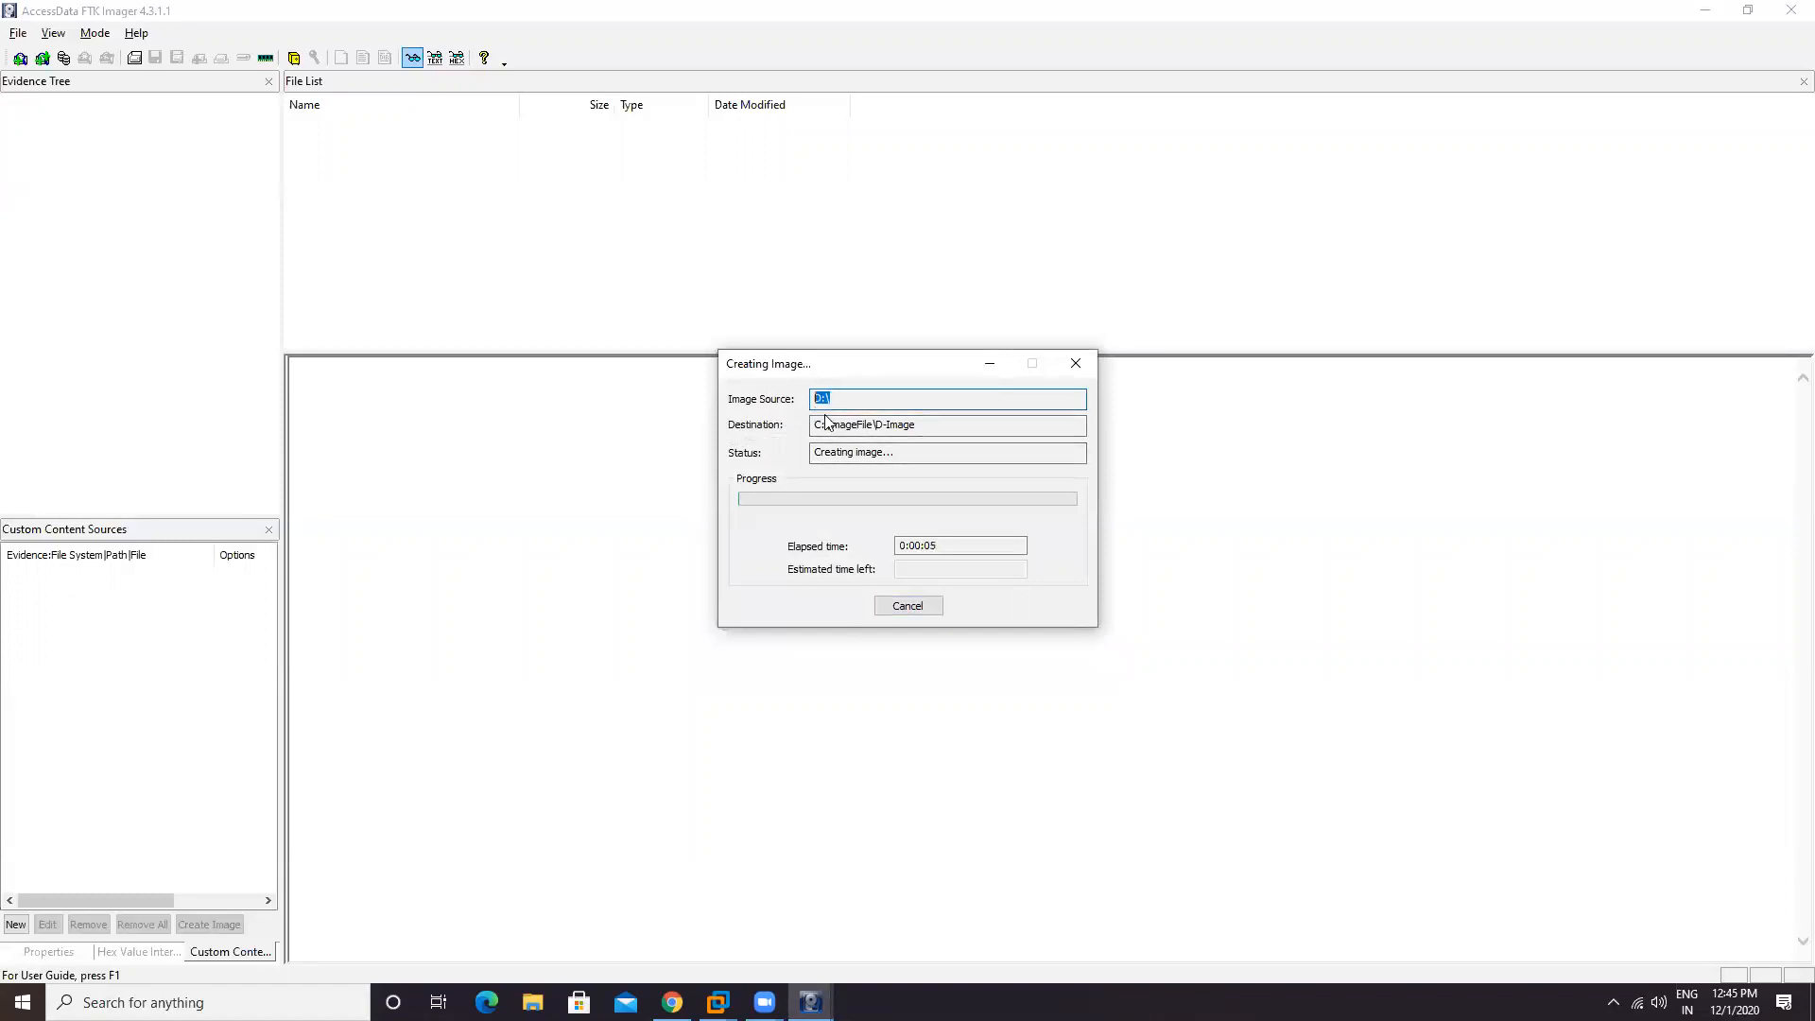
drag(925, 429, 826, 492)
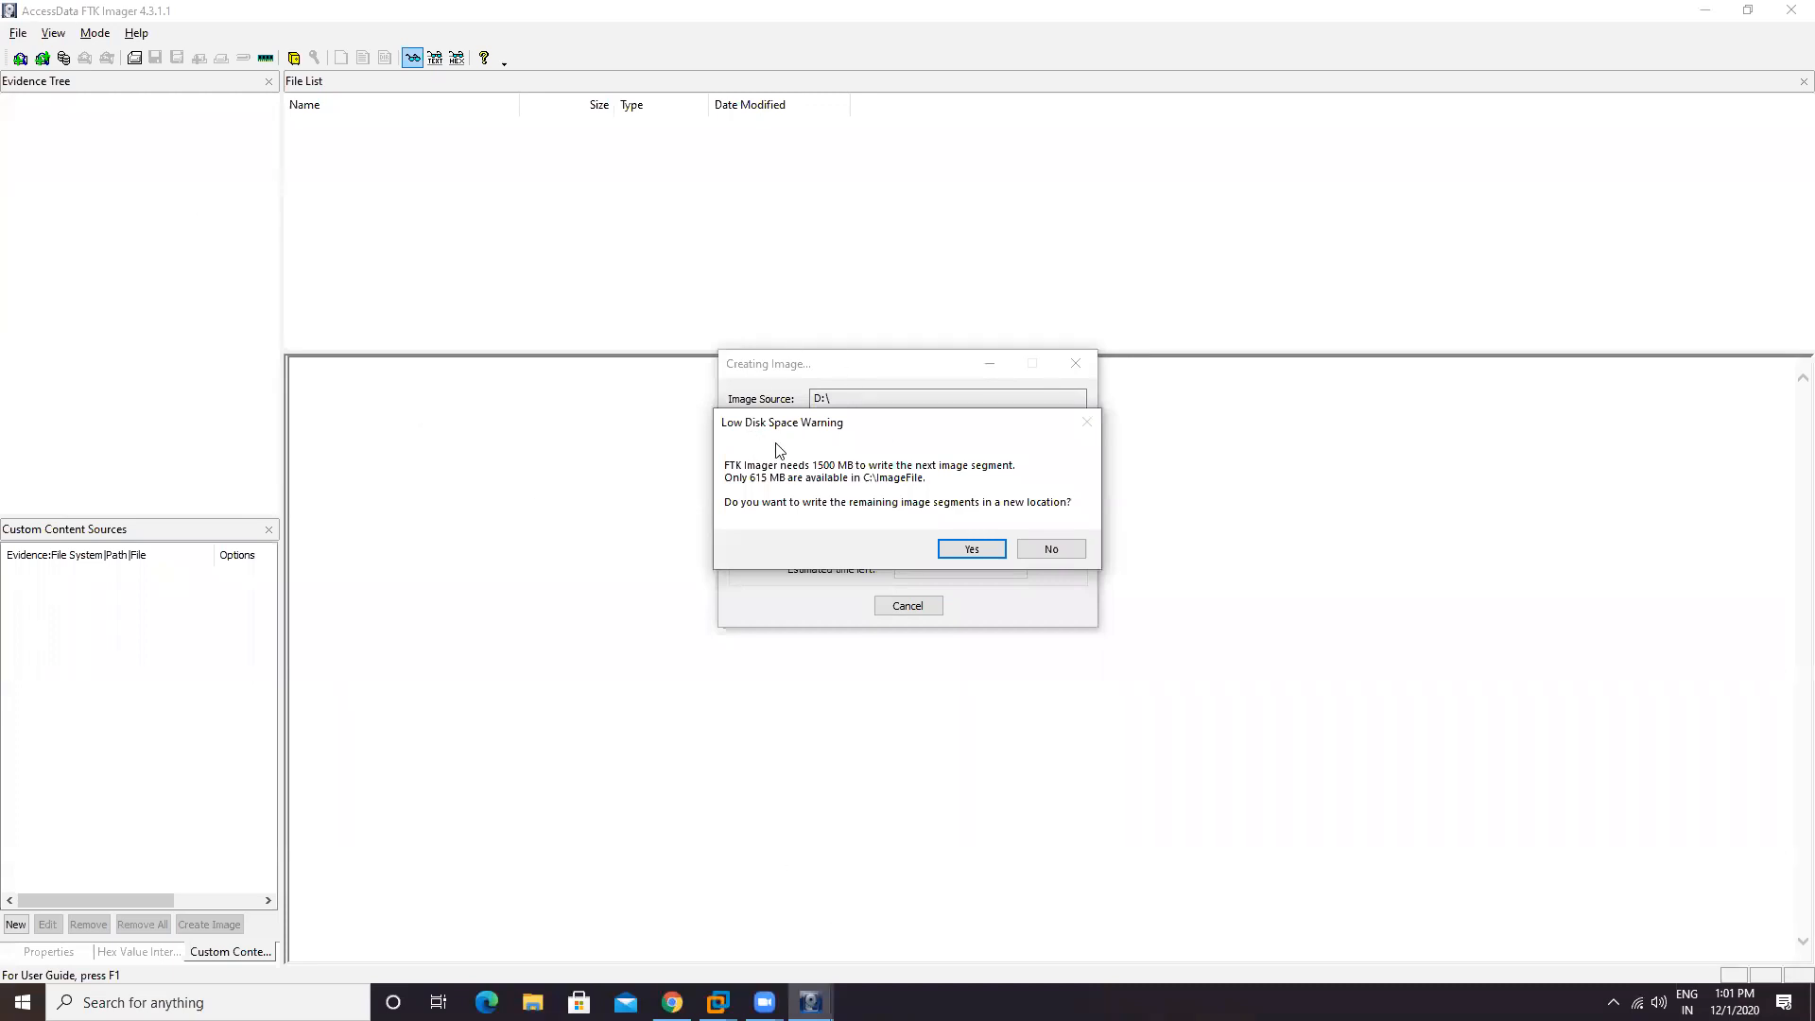
Step: Cancel the image creation at the low disk space warning and close FTK Imager
click(974, 549)
click(1083, 567)
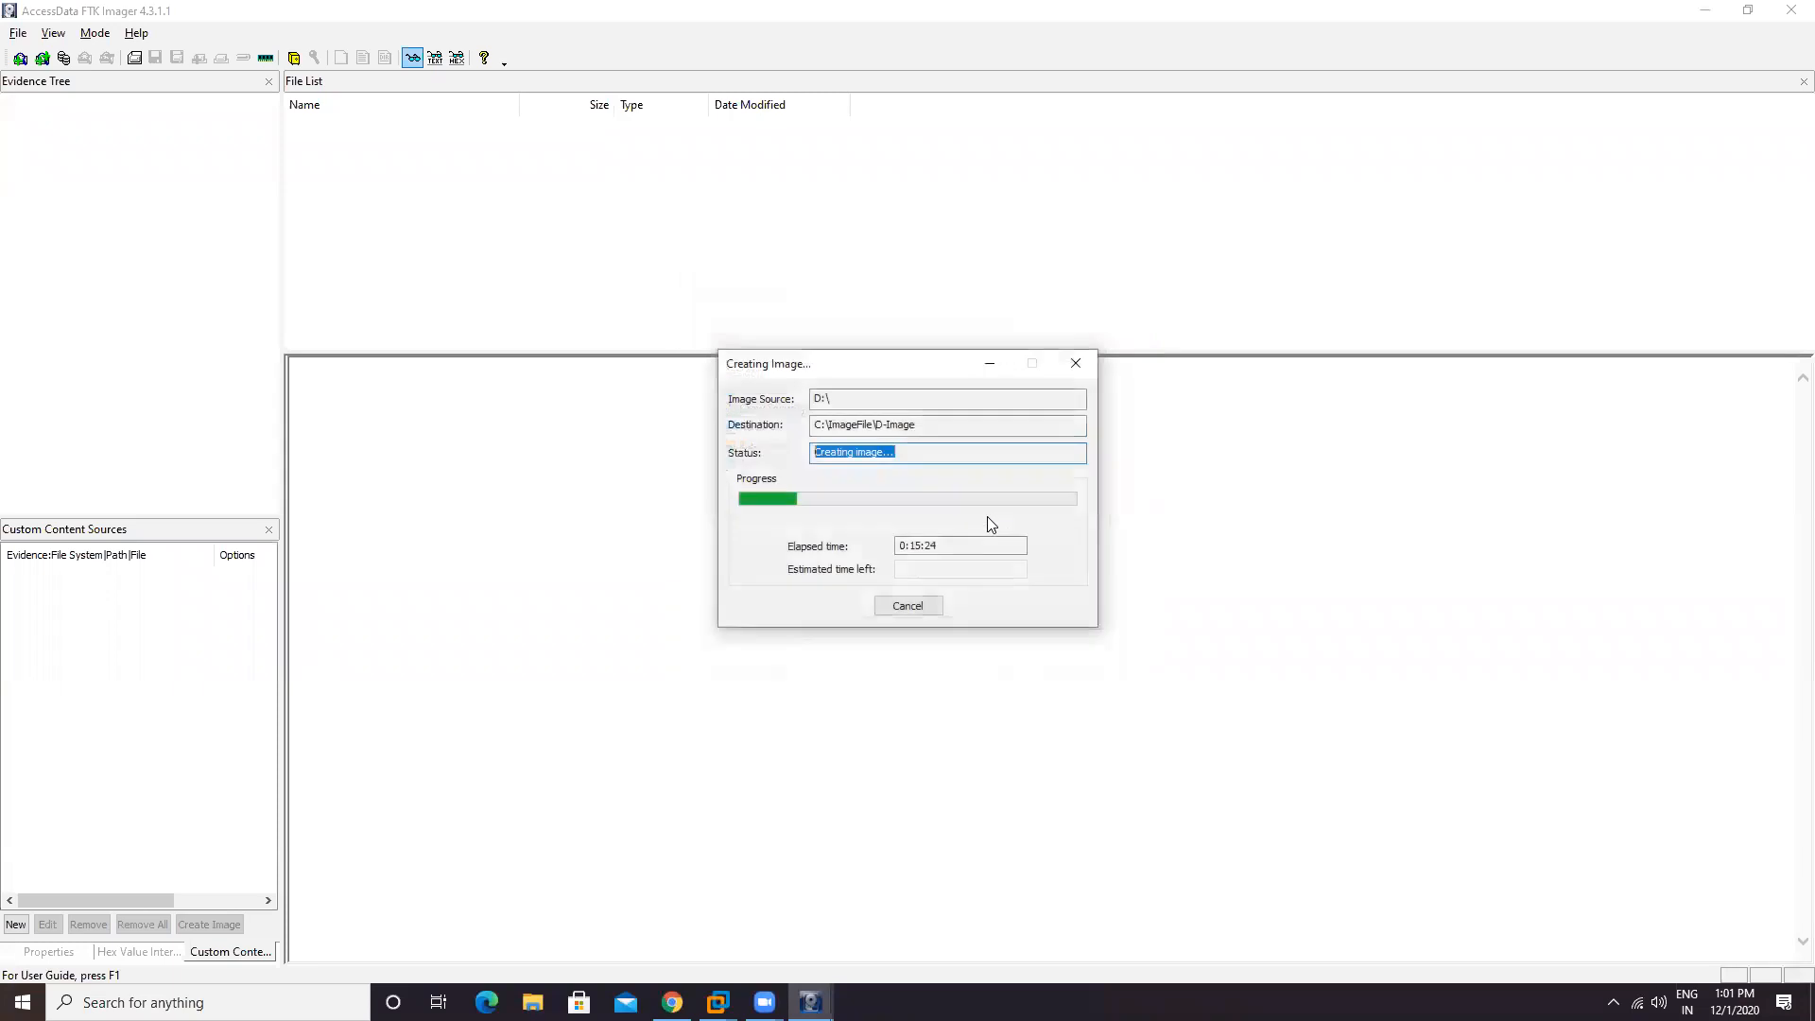
click(907, 607)
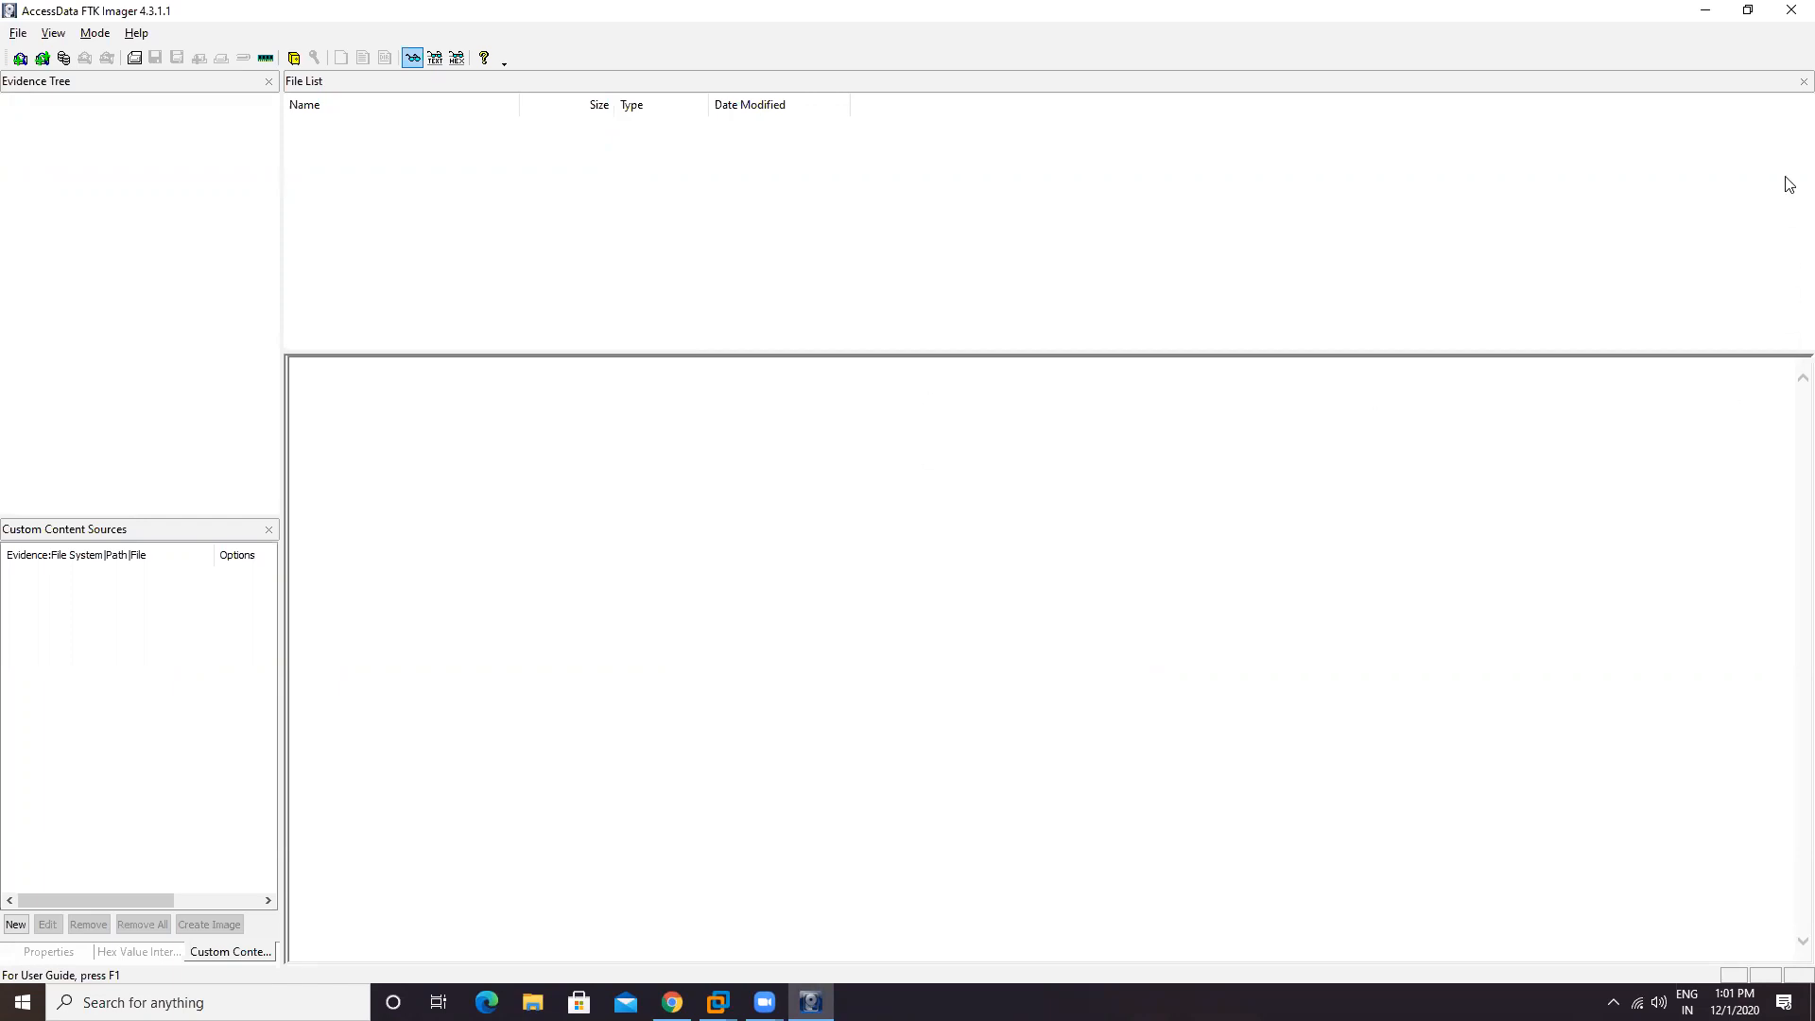
click(1789, 11)
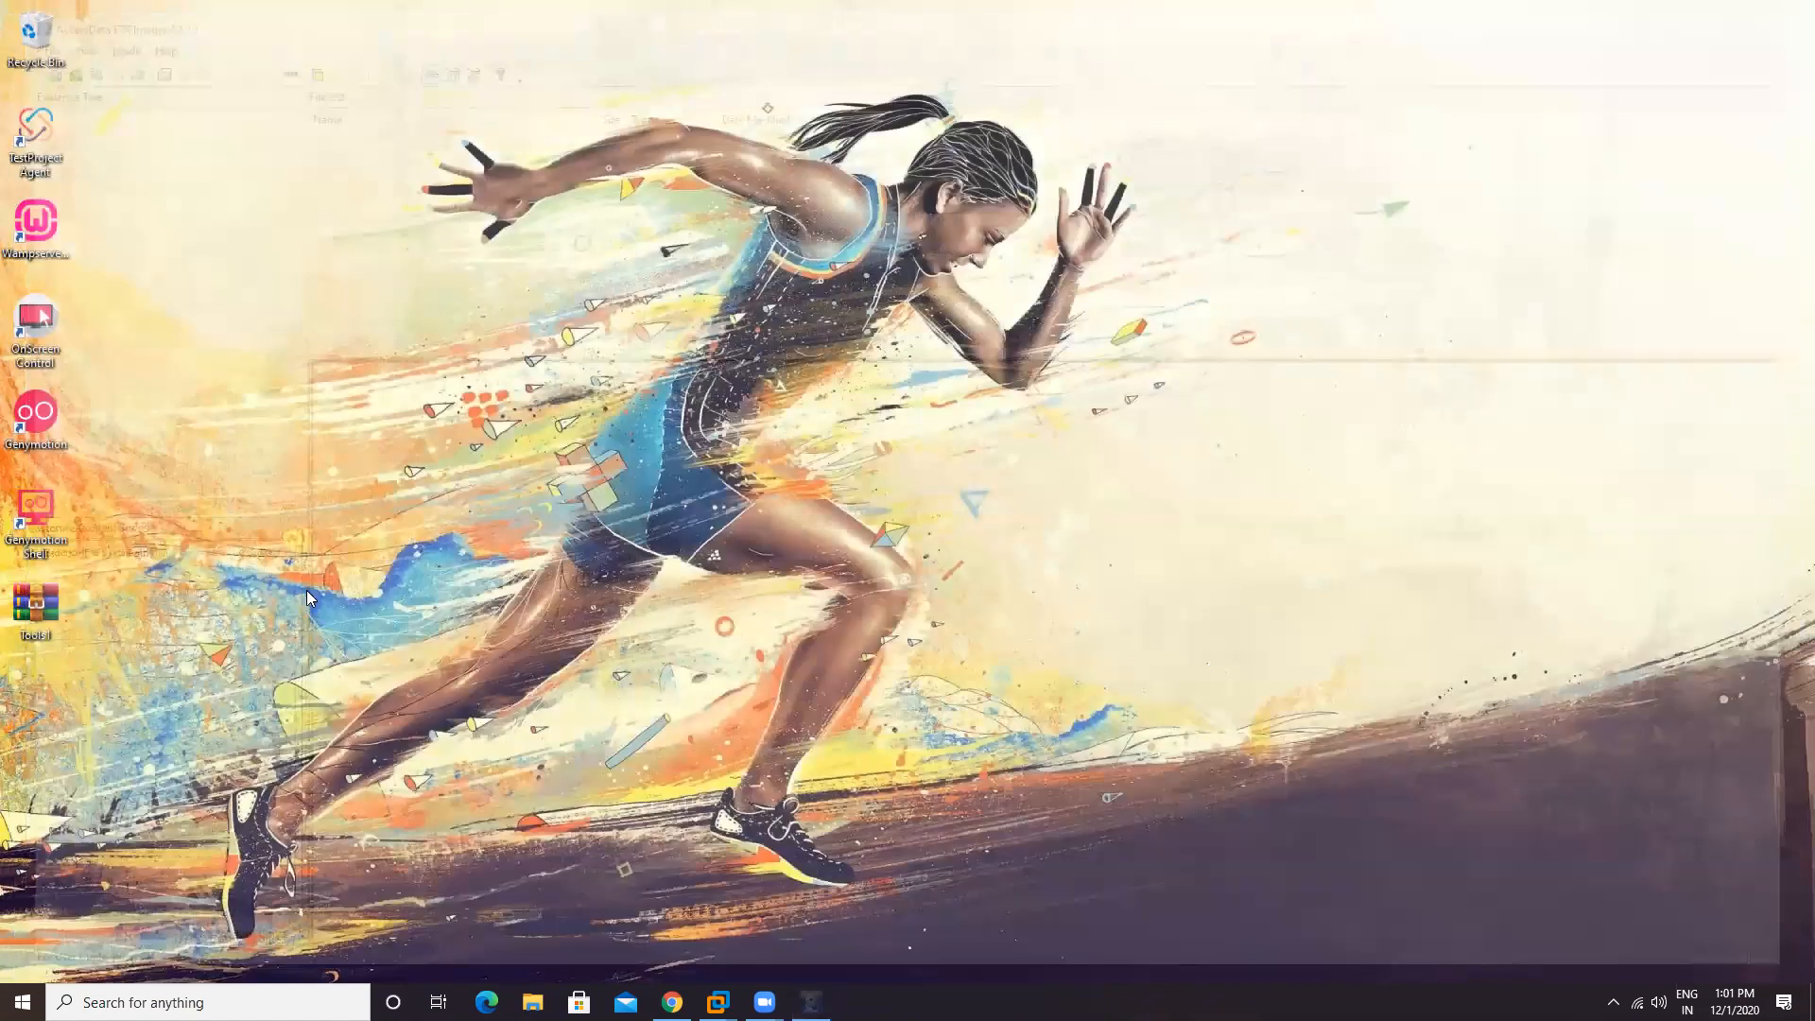
Step: Switch to File Explorer and open the ImageFile folder on Local Disk (C:)
key(super+e)
click(297, 724)
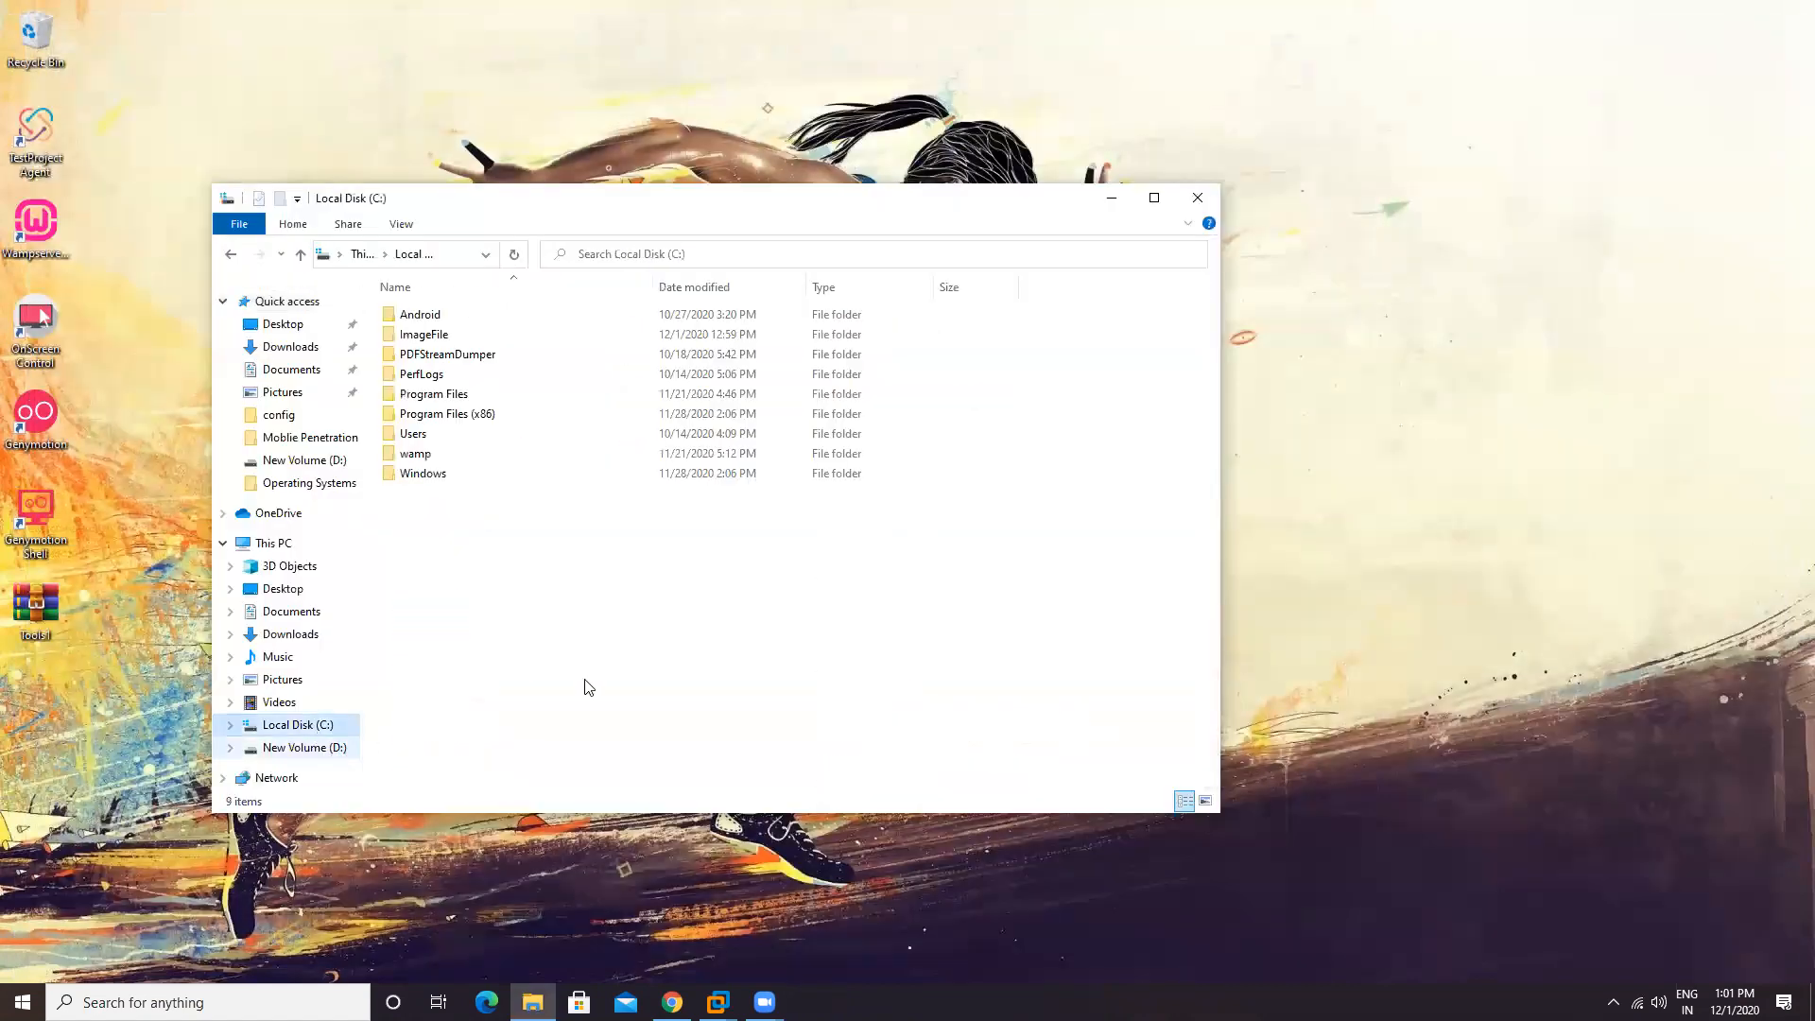
double_click(452, 341)
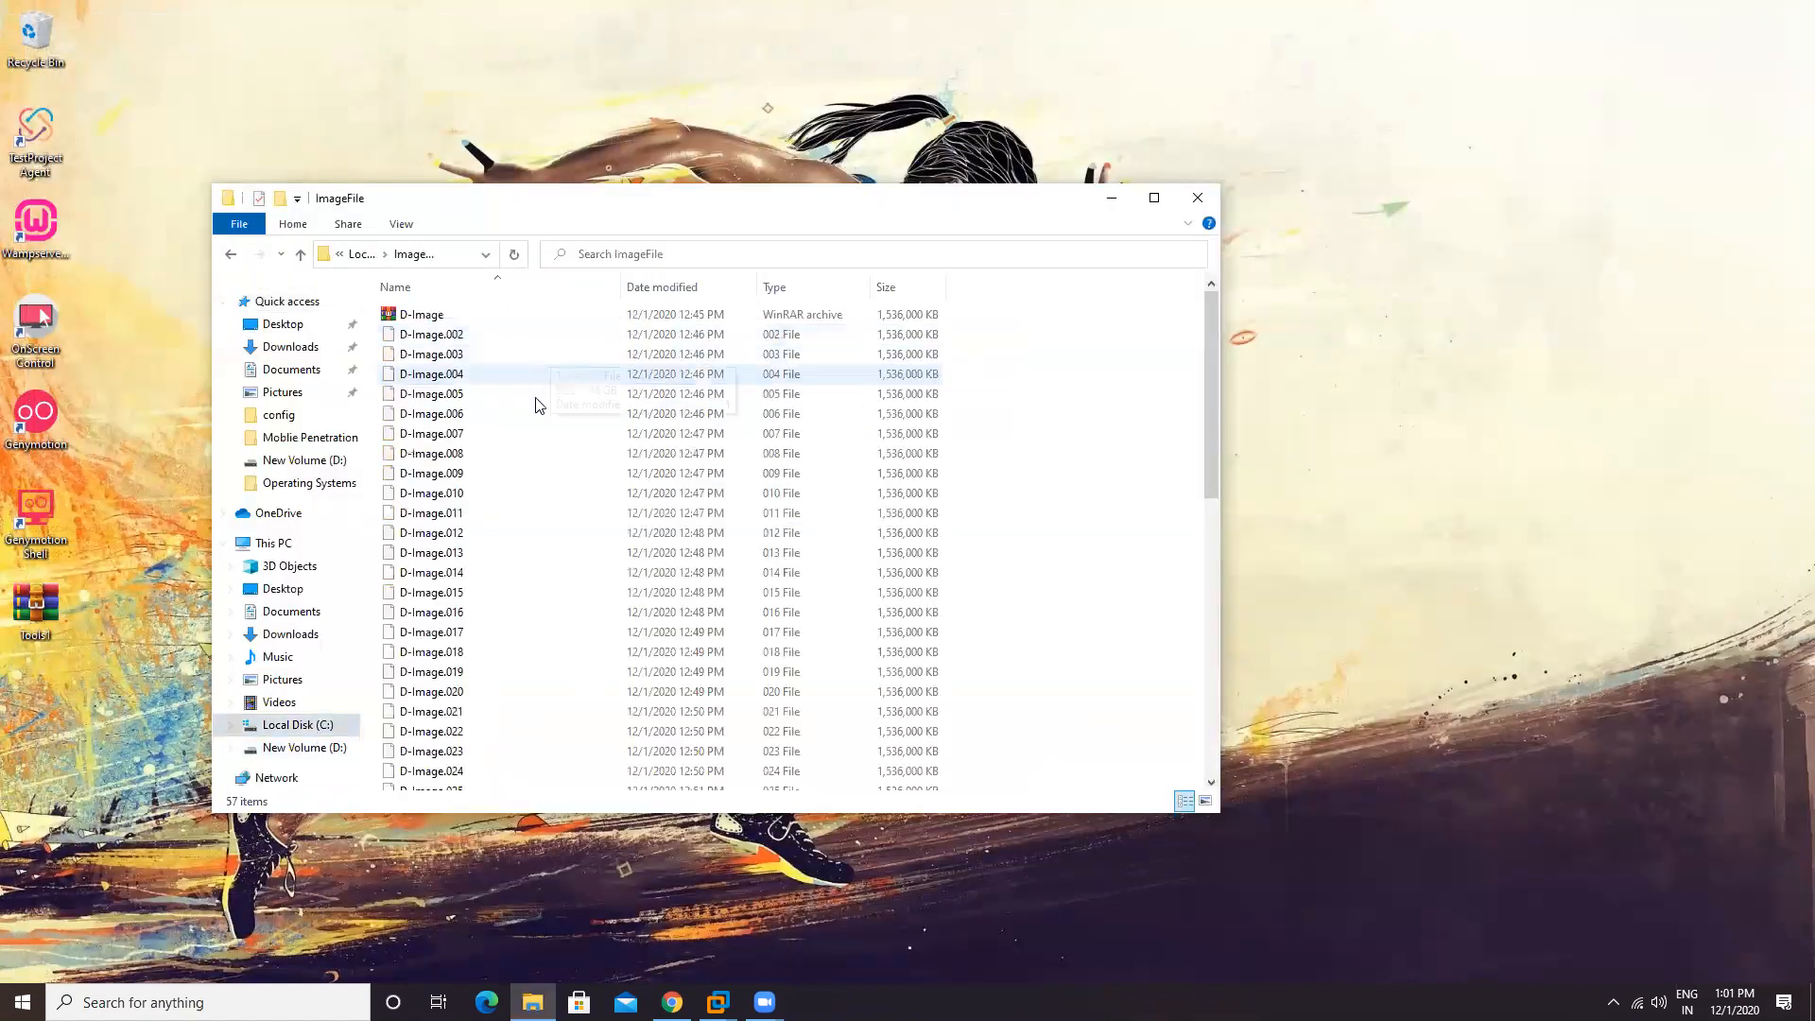
Step: Examine the numbered D-Image segment files in the folder, from the first one to the last
click(462, 336)
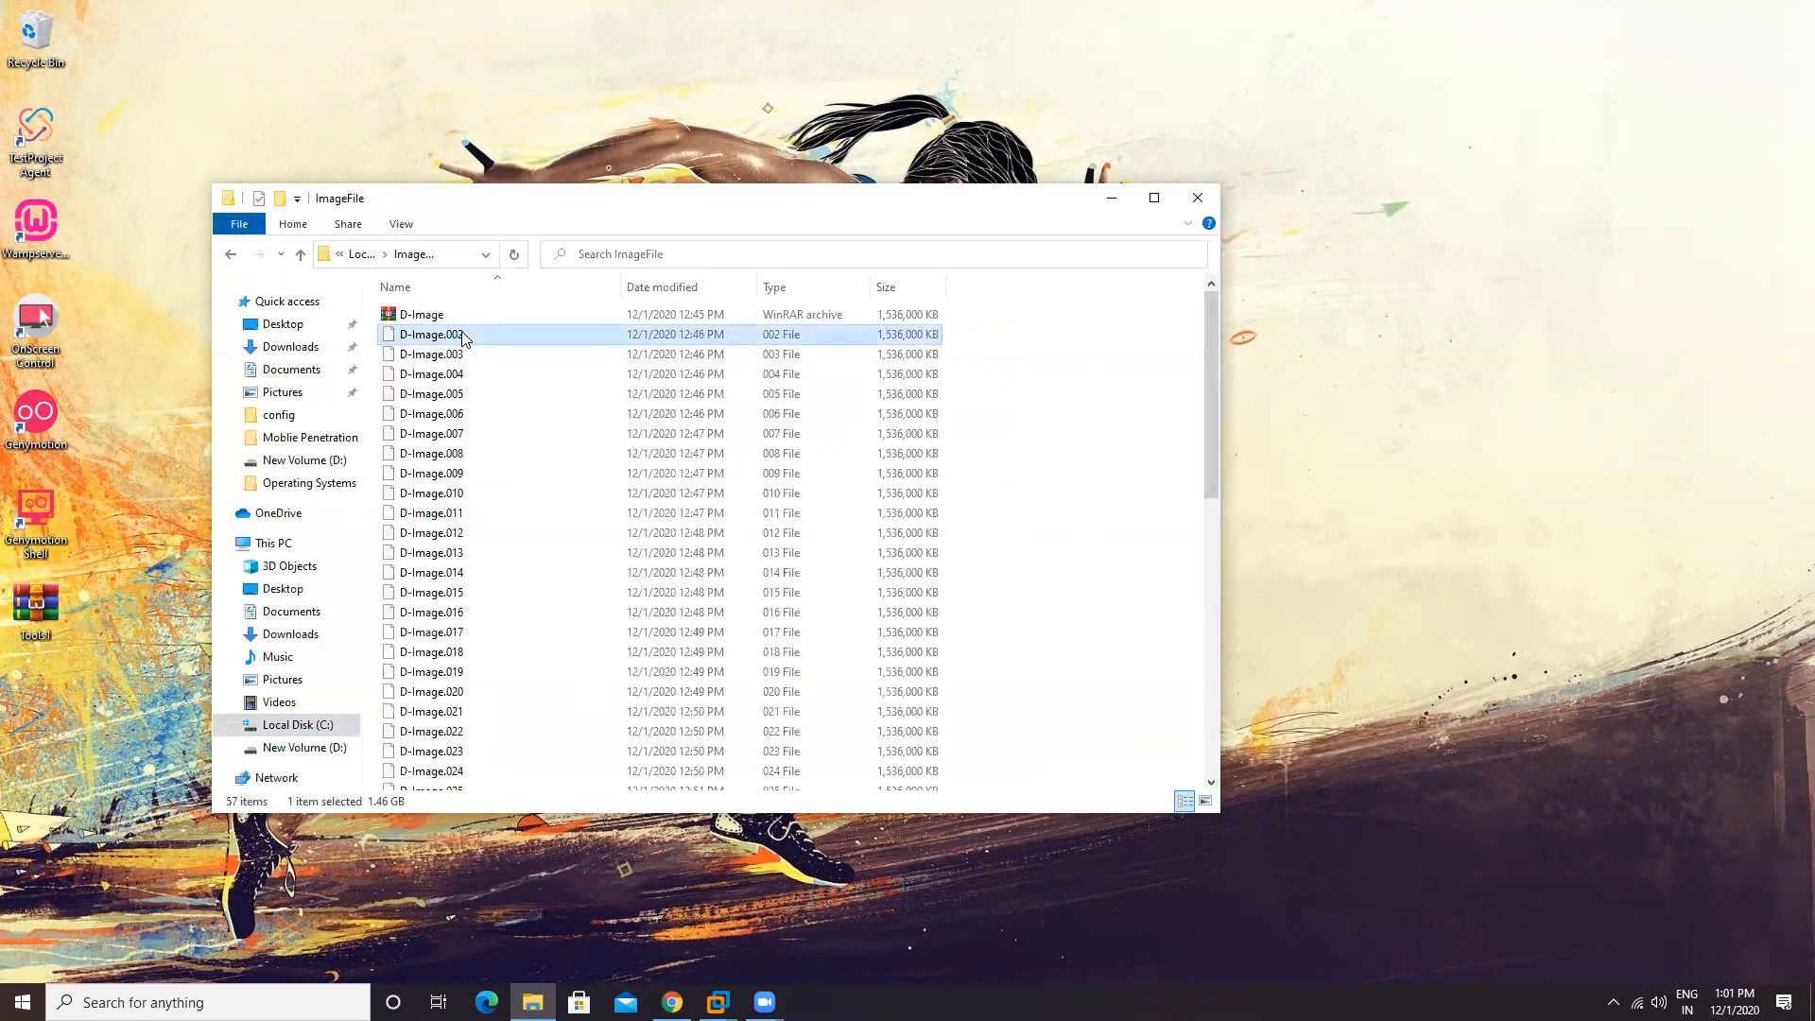
click(464, 492)
click(464, 414)
click(468, 375)
click(472, 339)
click(478, 353)
click(486, 395)
click(496, 454)
click(508, 533)
click(518, 613)
click(523, 671)
click(529, 731)
click(537, 771)
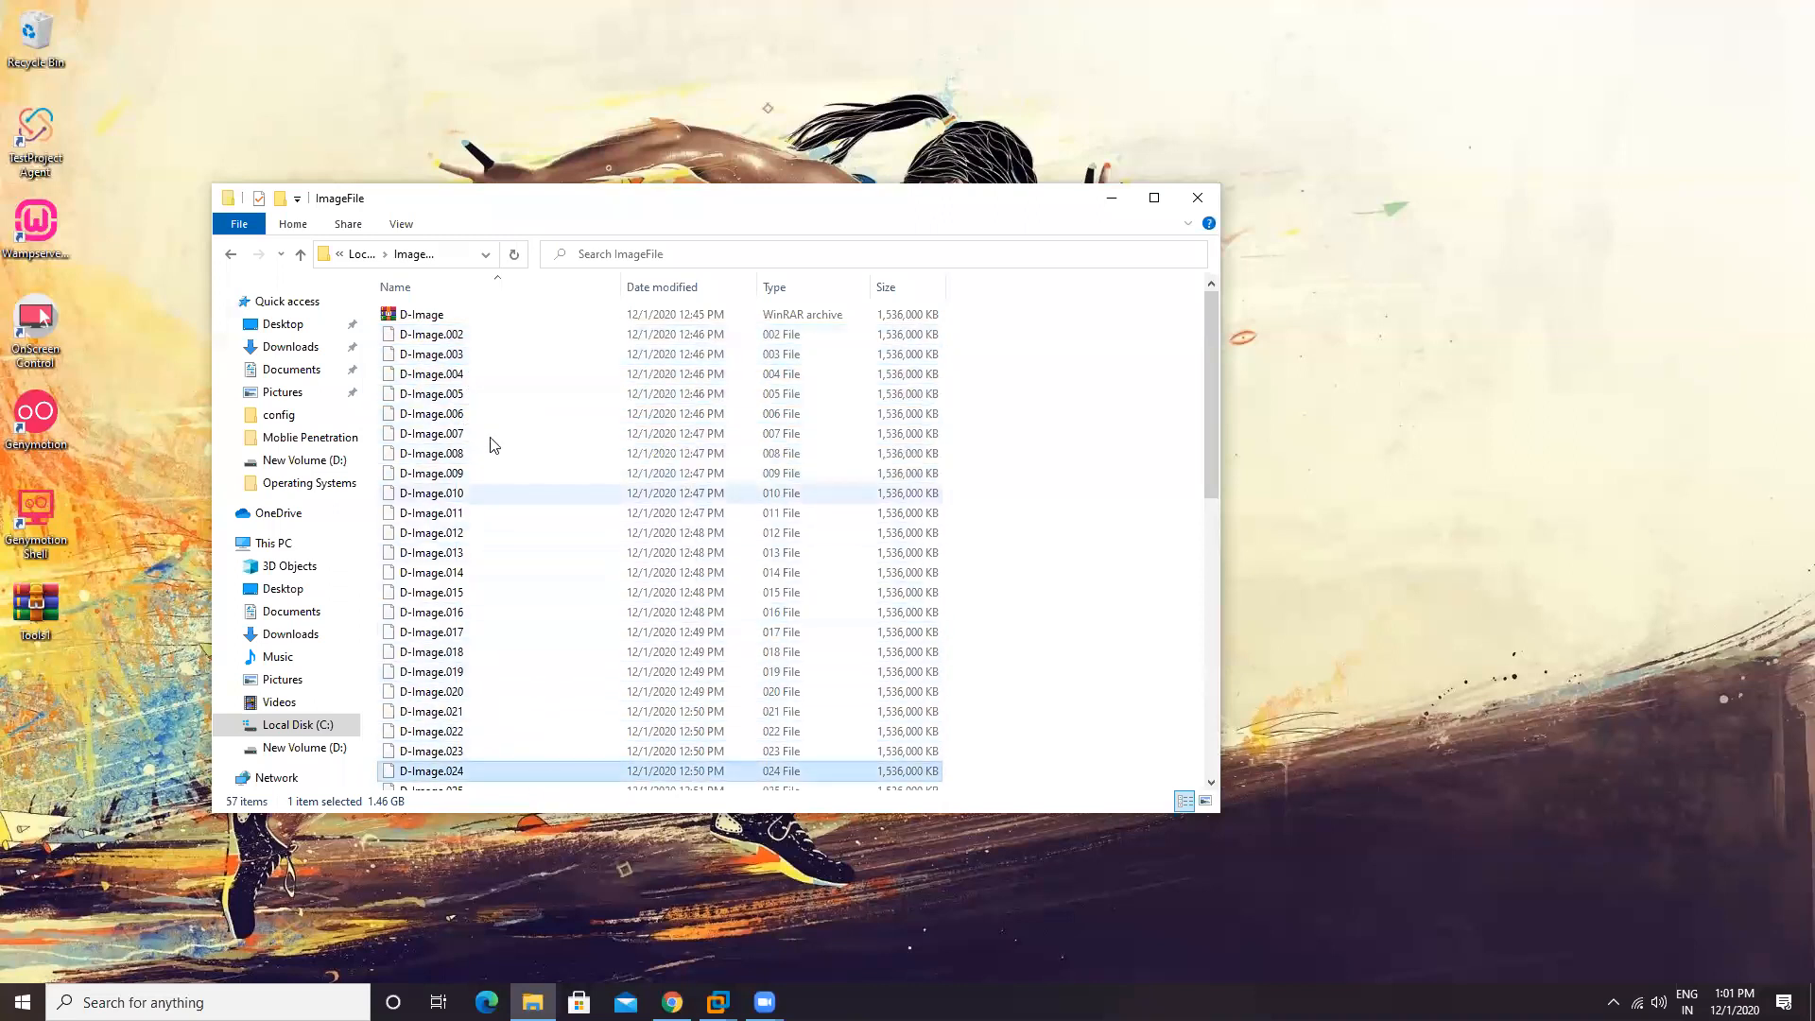
click(493, 312)
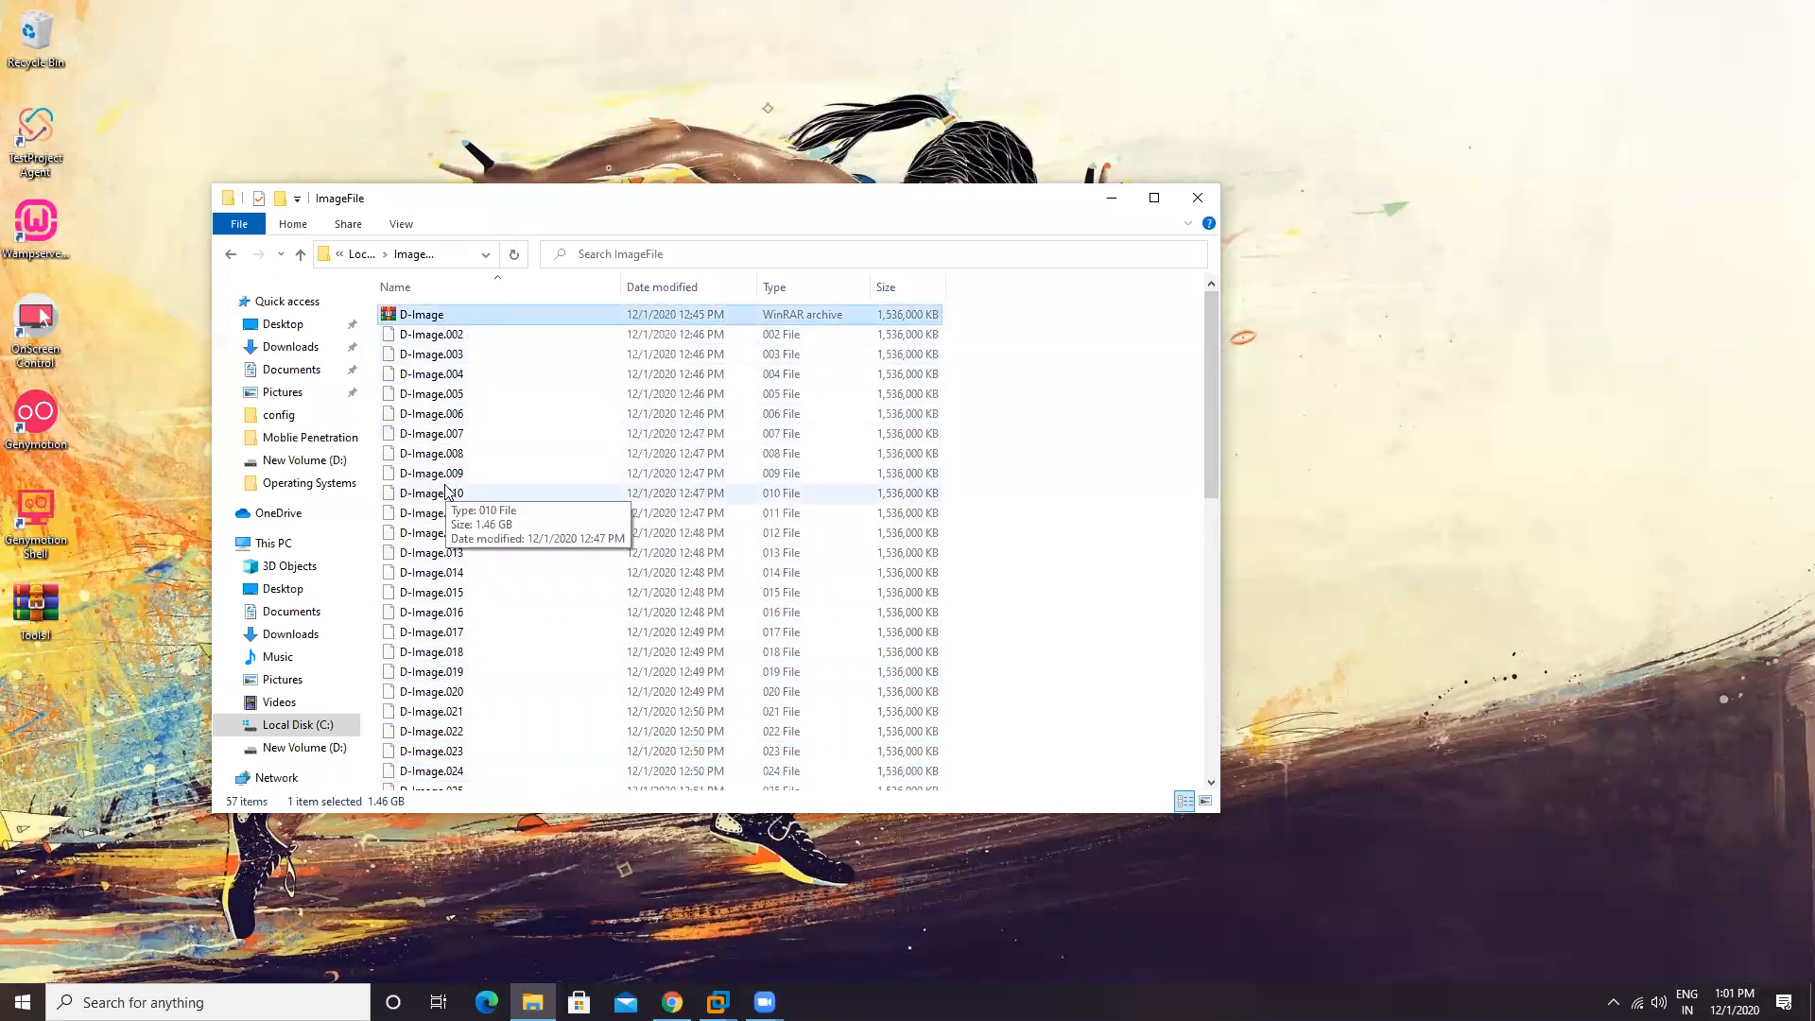
scroll(458, 501, down, 6)
scroll(457, 503, down, 5)
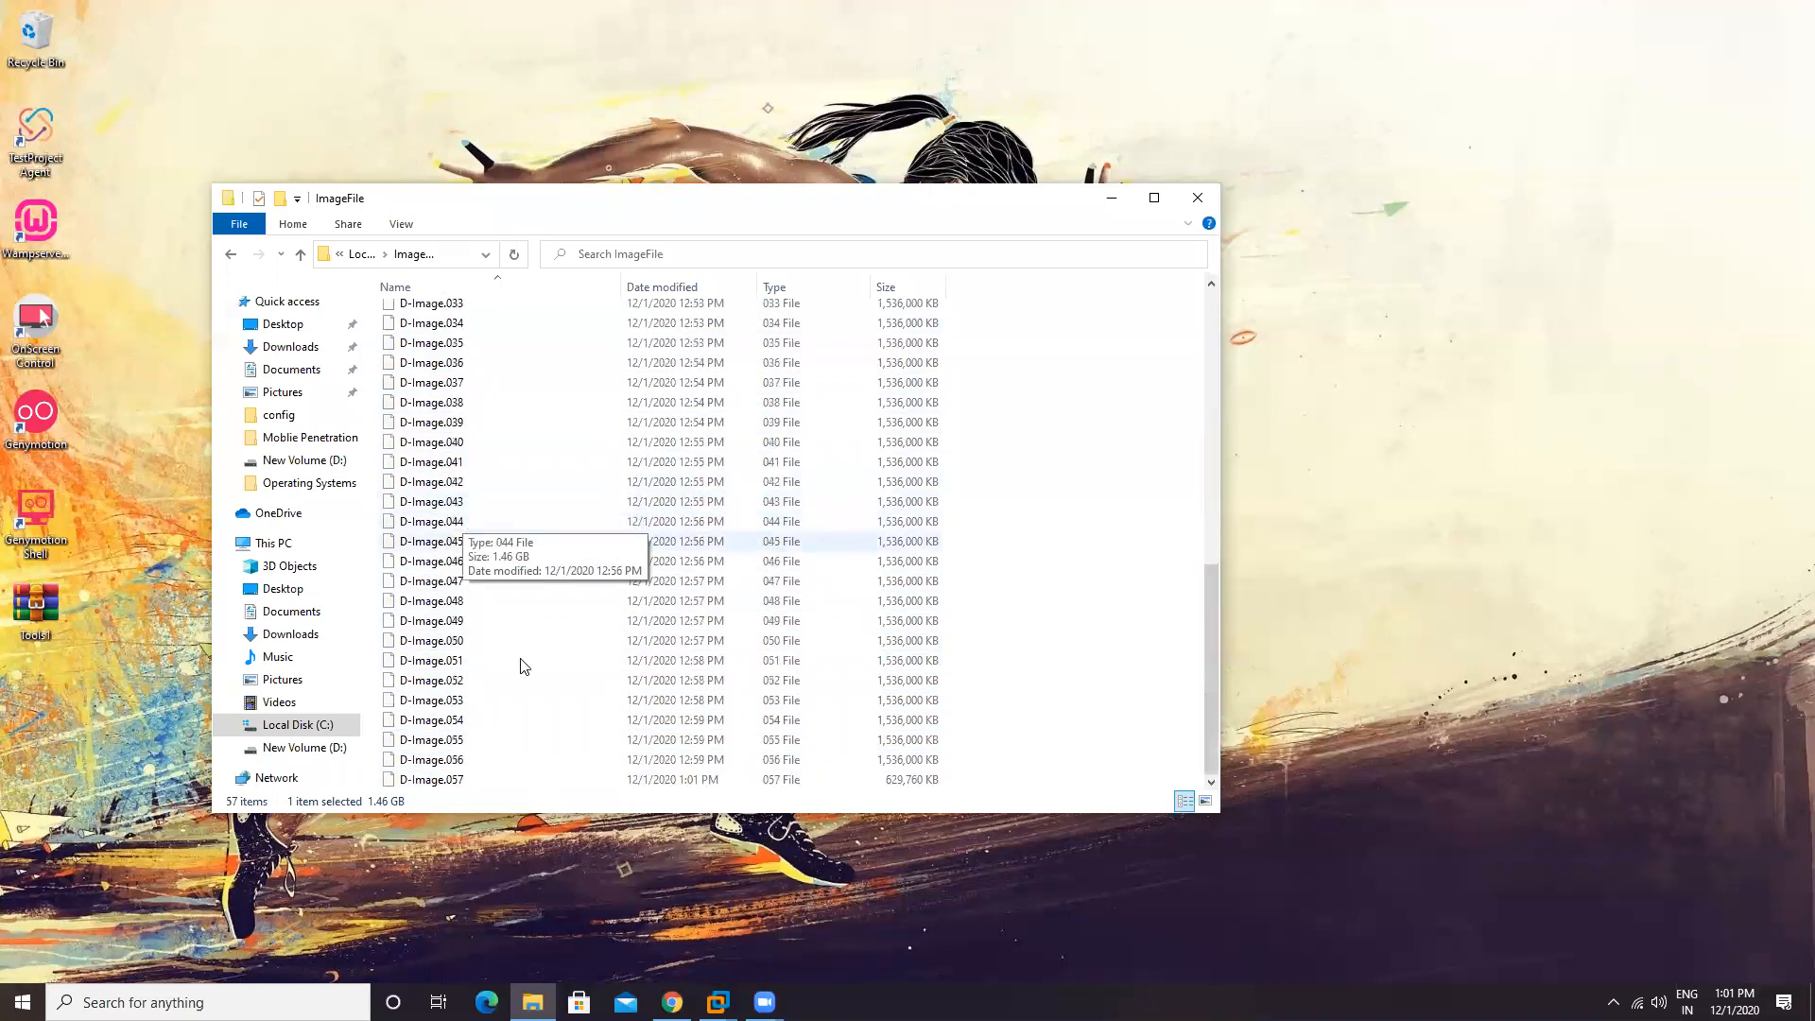
click(502, 777)
click(507, 581)
scroll(514, 516, up, 11)
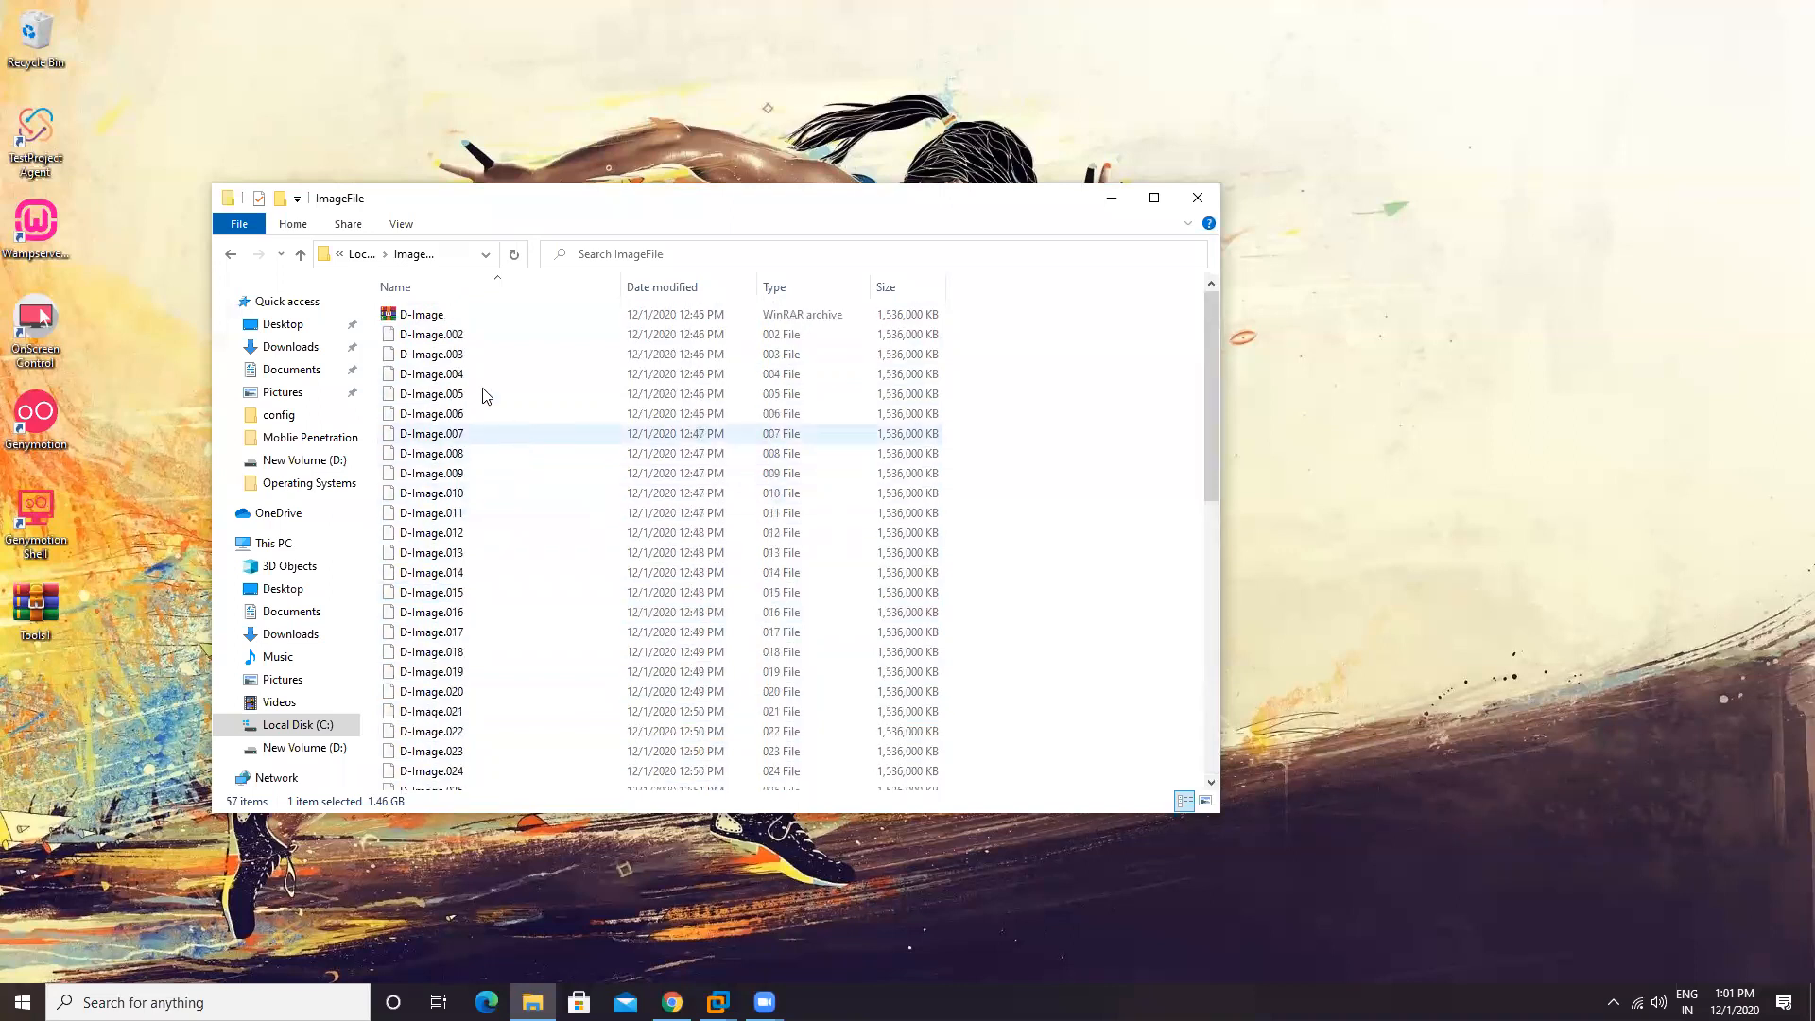
Step: Open the first D-Image segment in WinRAR, inspect the file it contains, and close the archive
click(461, 318)
double_click(460, 317)
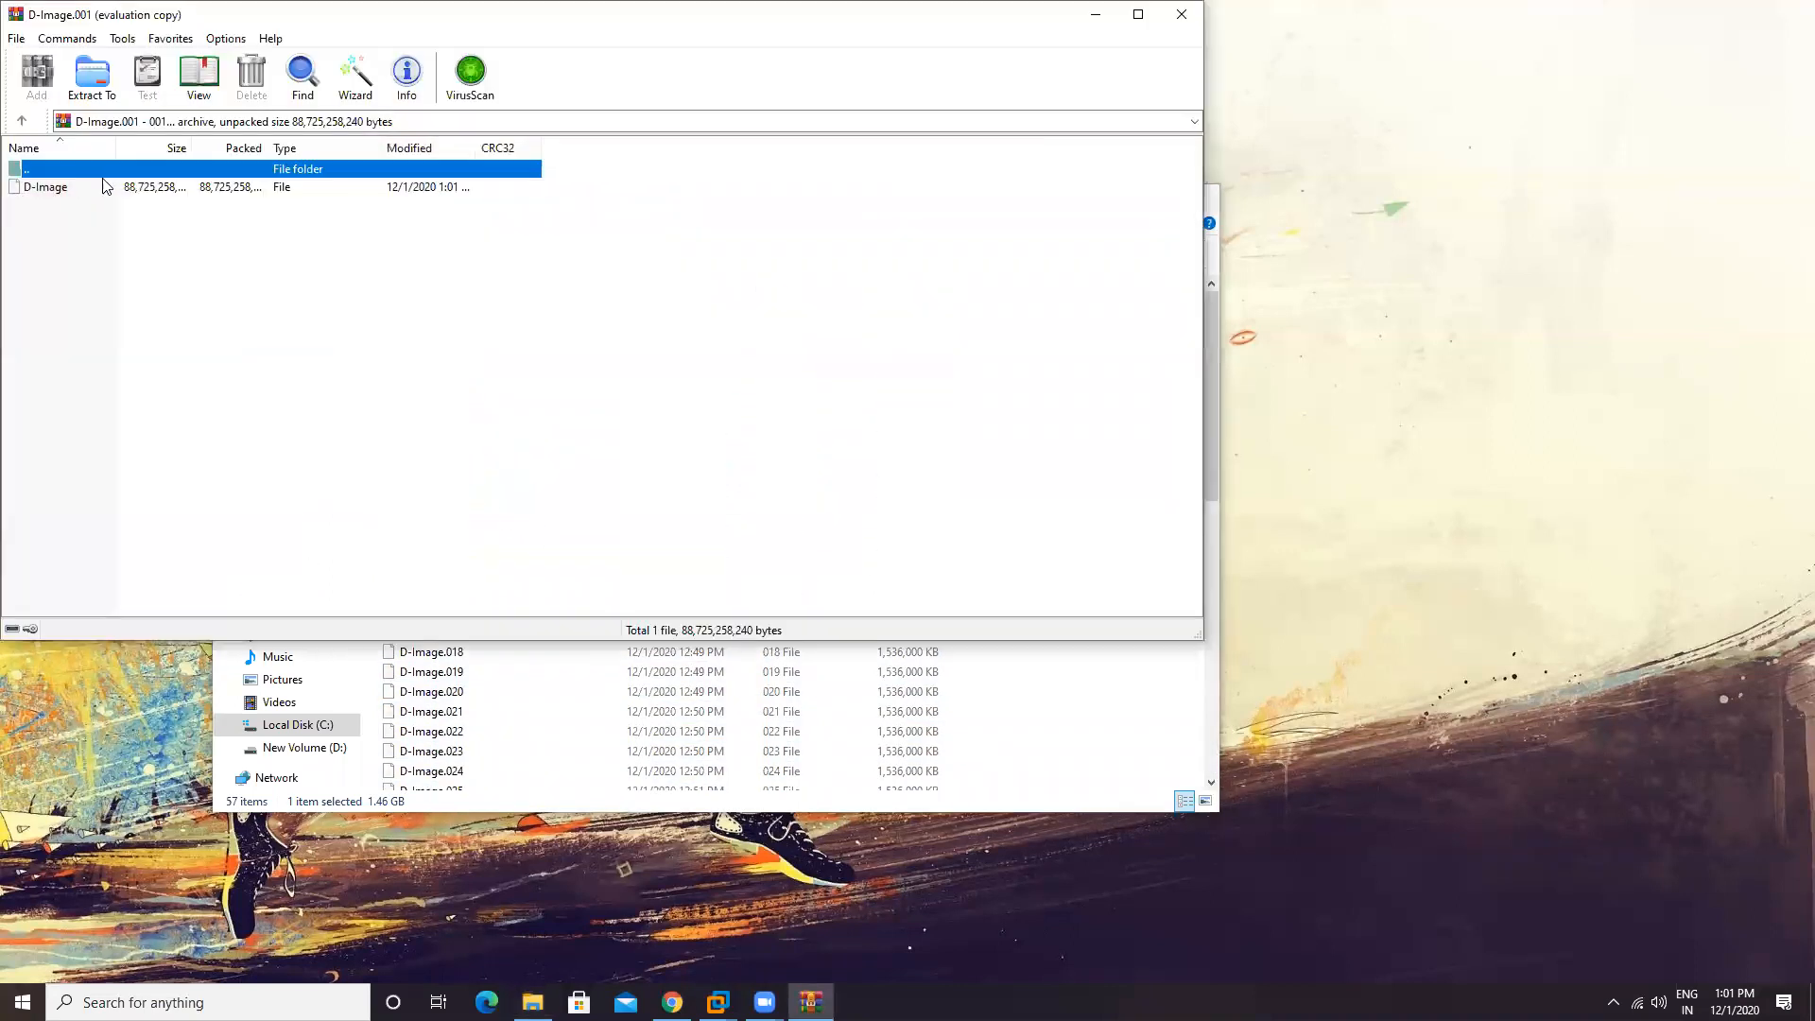
click(220, 188)
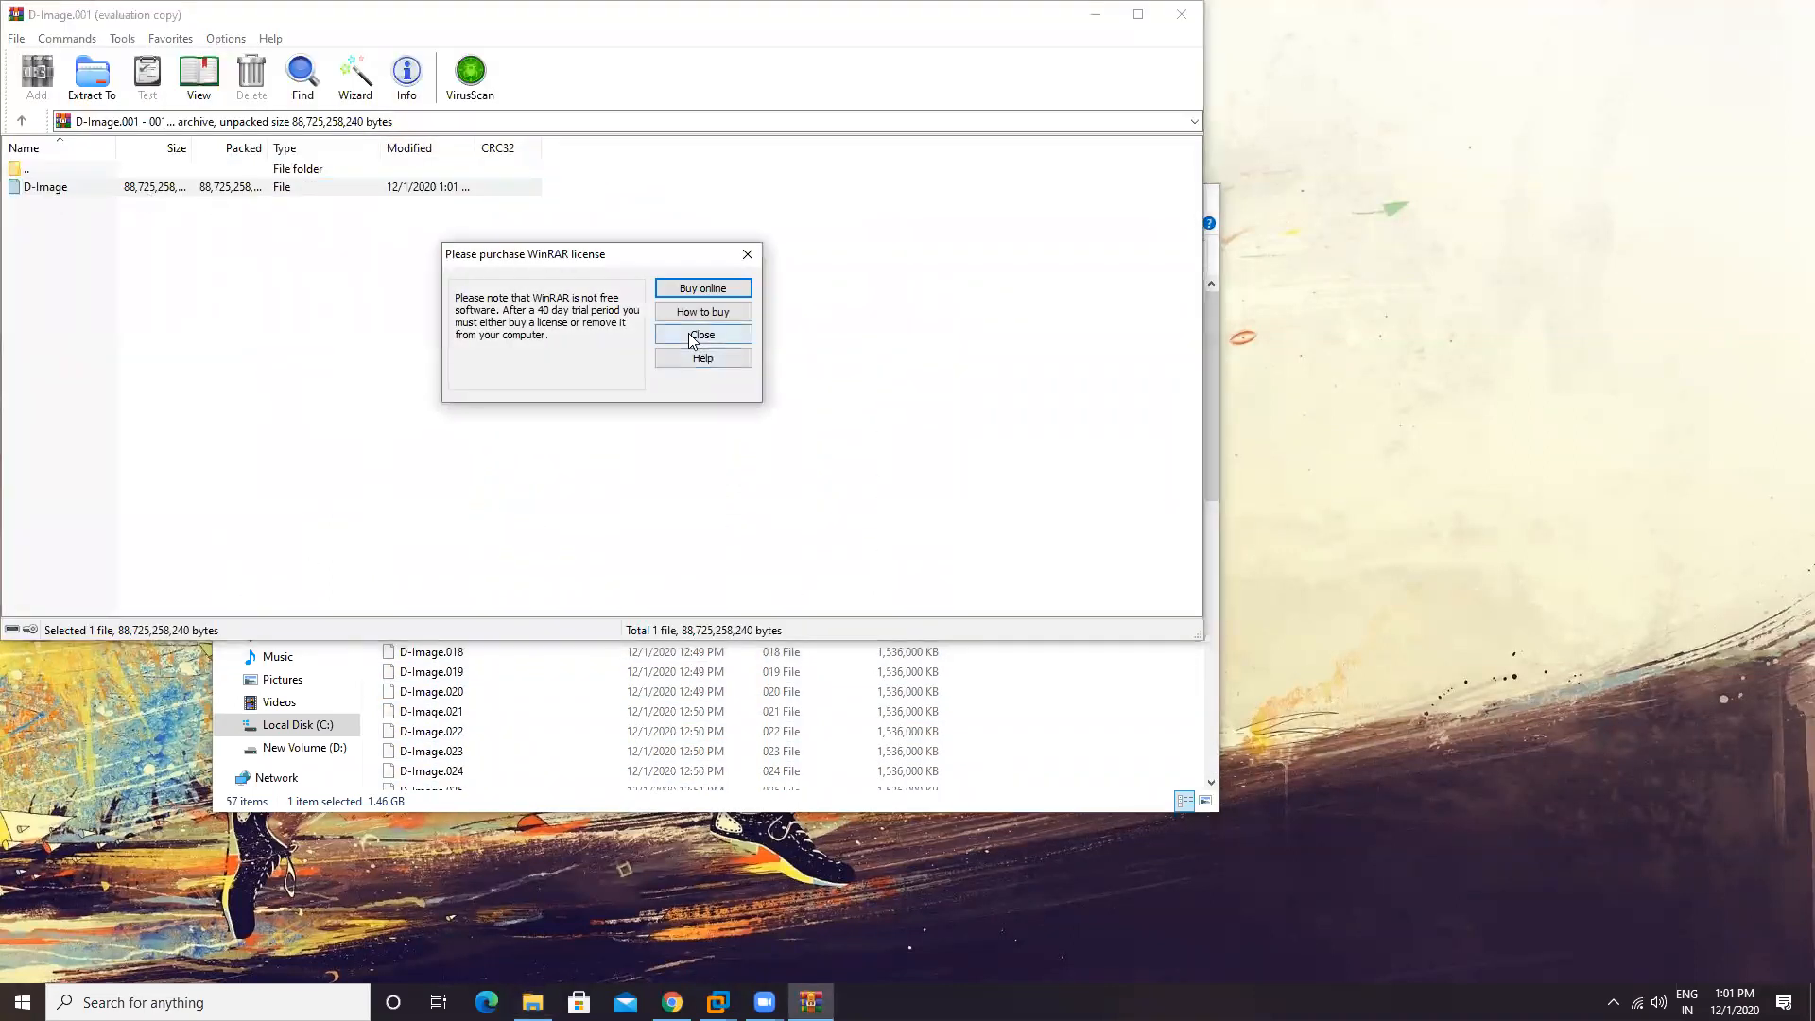
key(Escape)
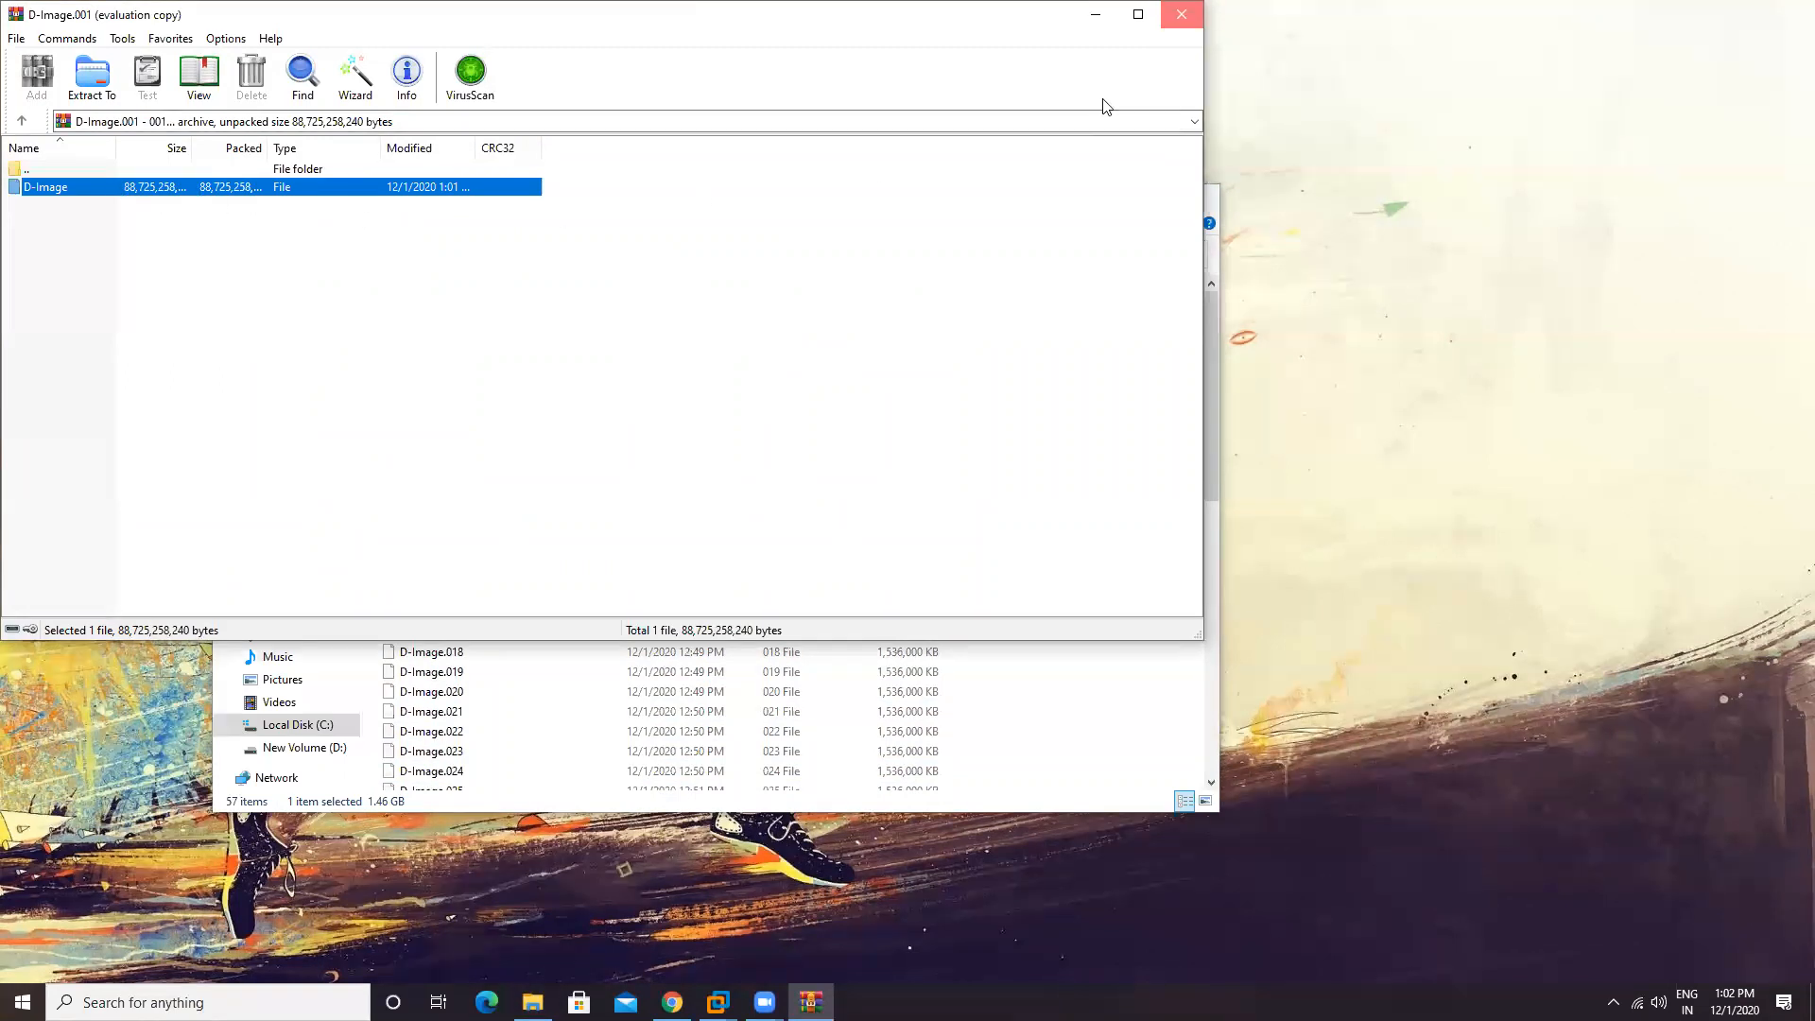
click(1182, 14)
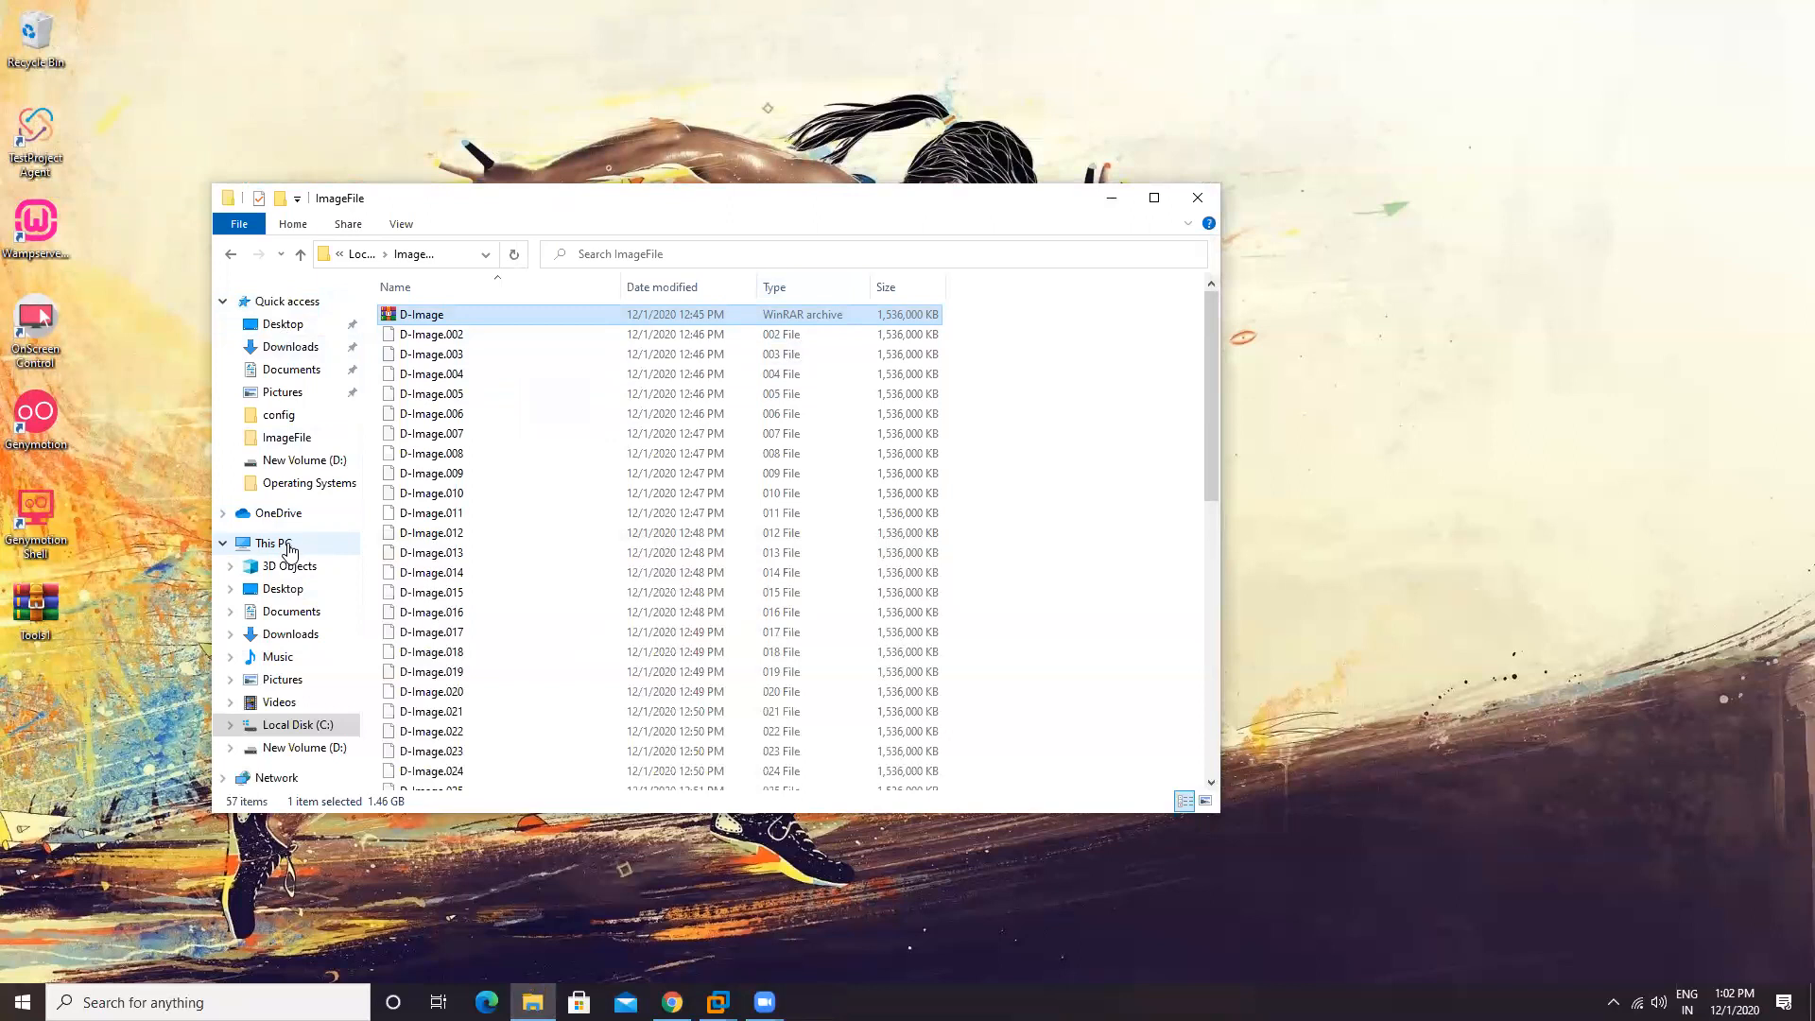
Step: Check the free space on Local Disk (C:) and review the segment files in its ImageFile folder again
click(274, 544)
click(487, 541)
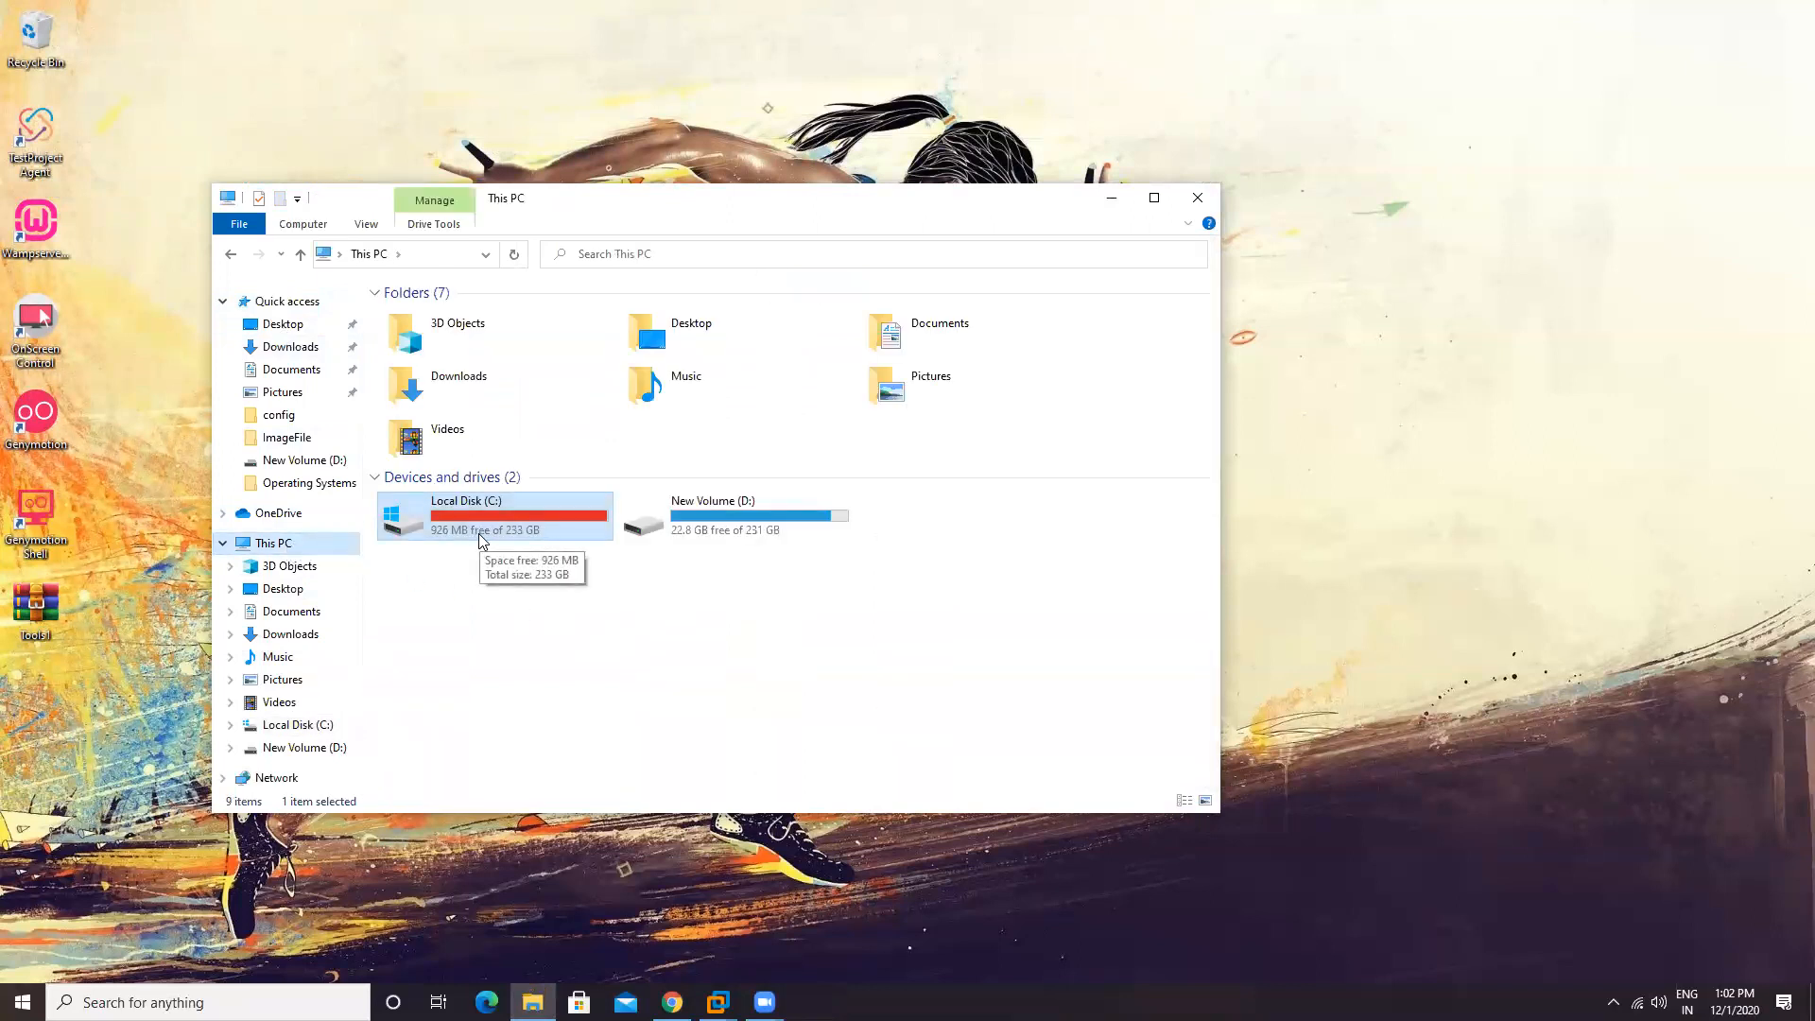
double_click(488, 522)
click(432, 337)
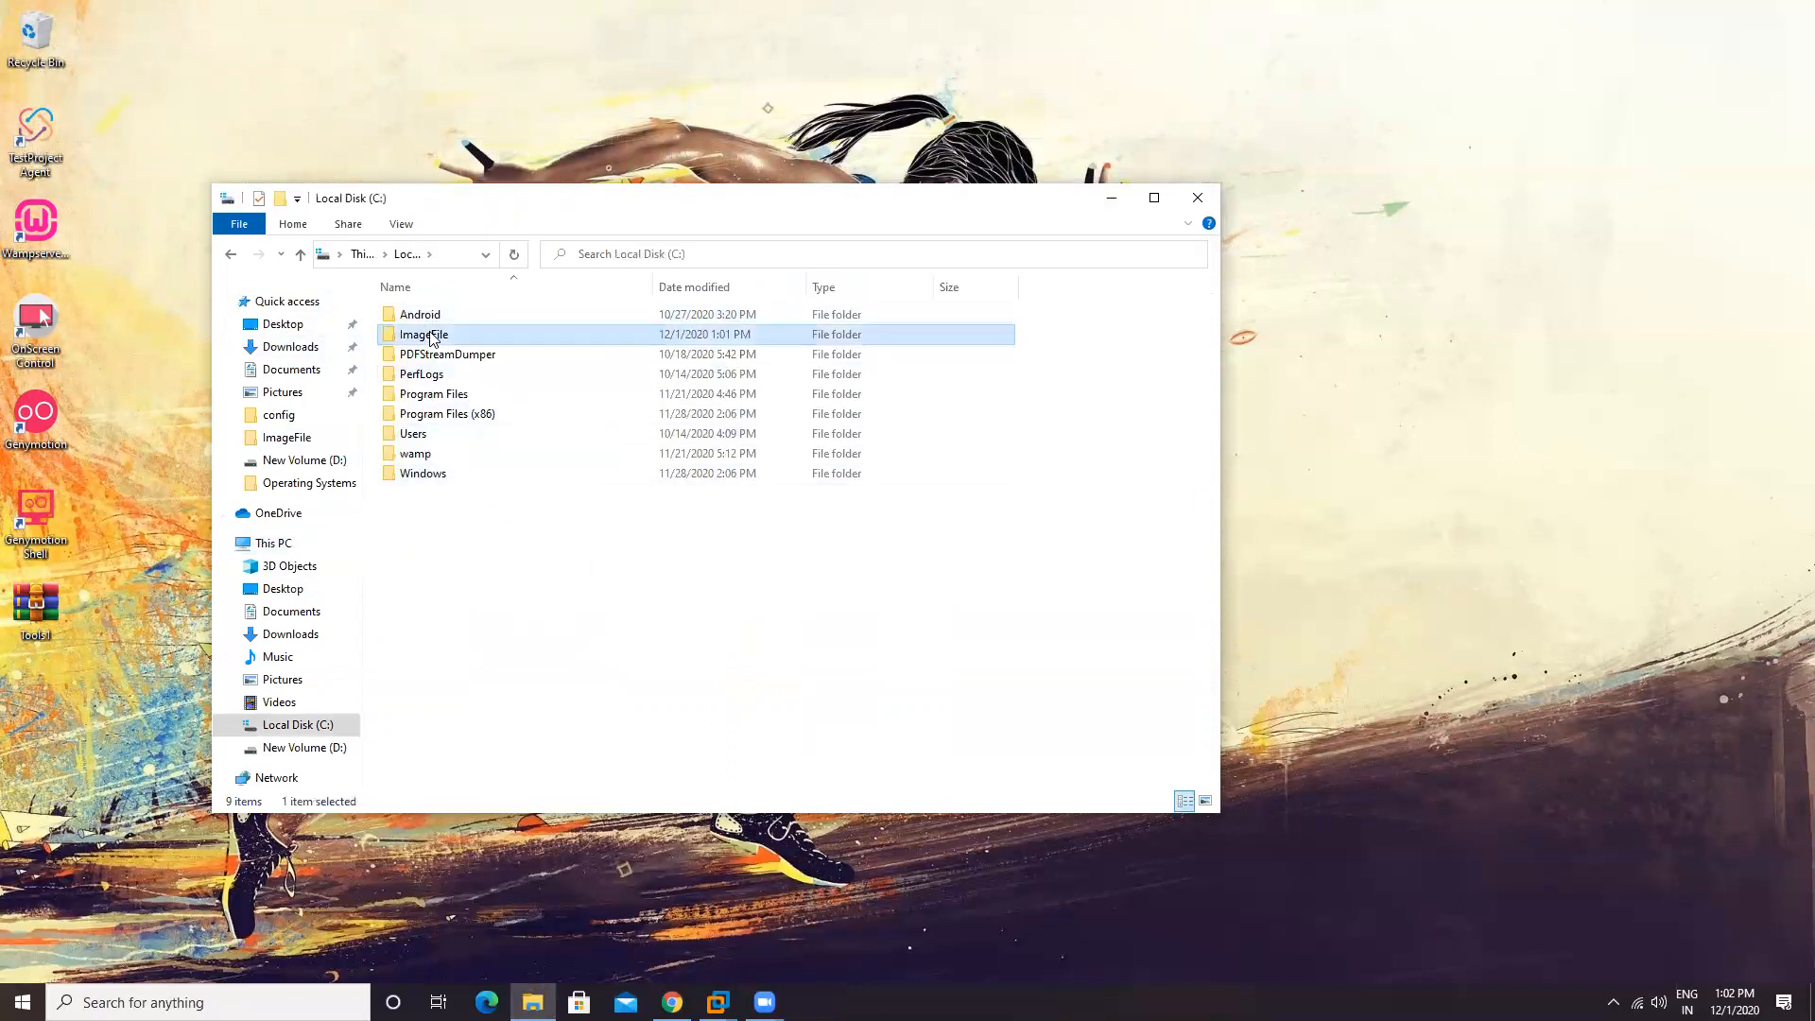
double_click(432, 336)
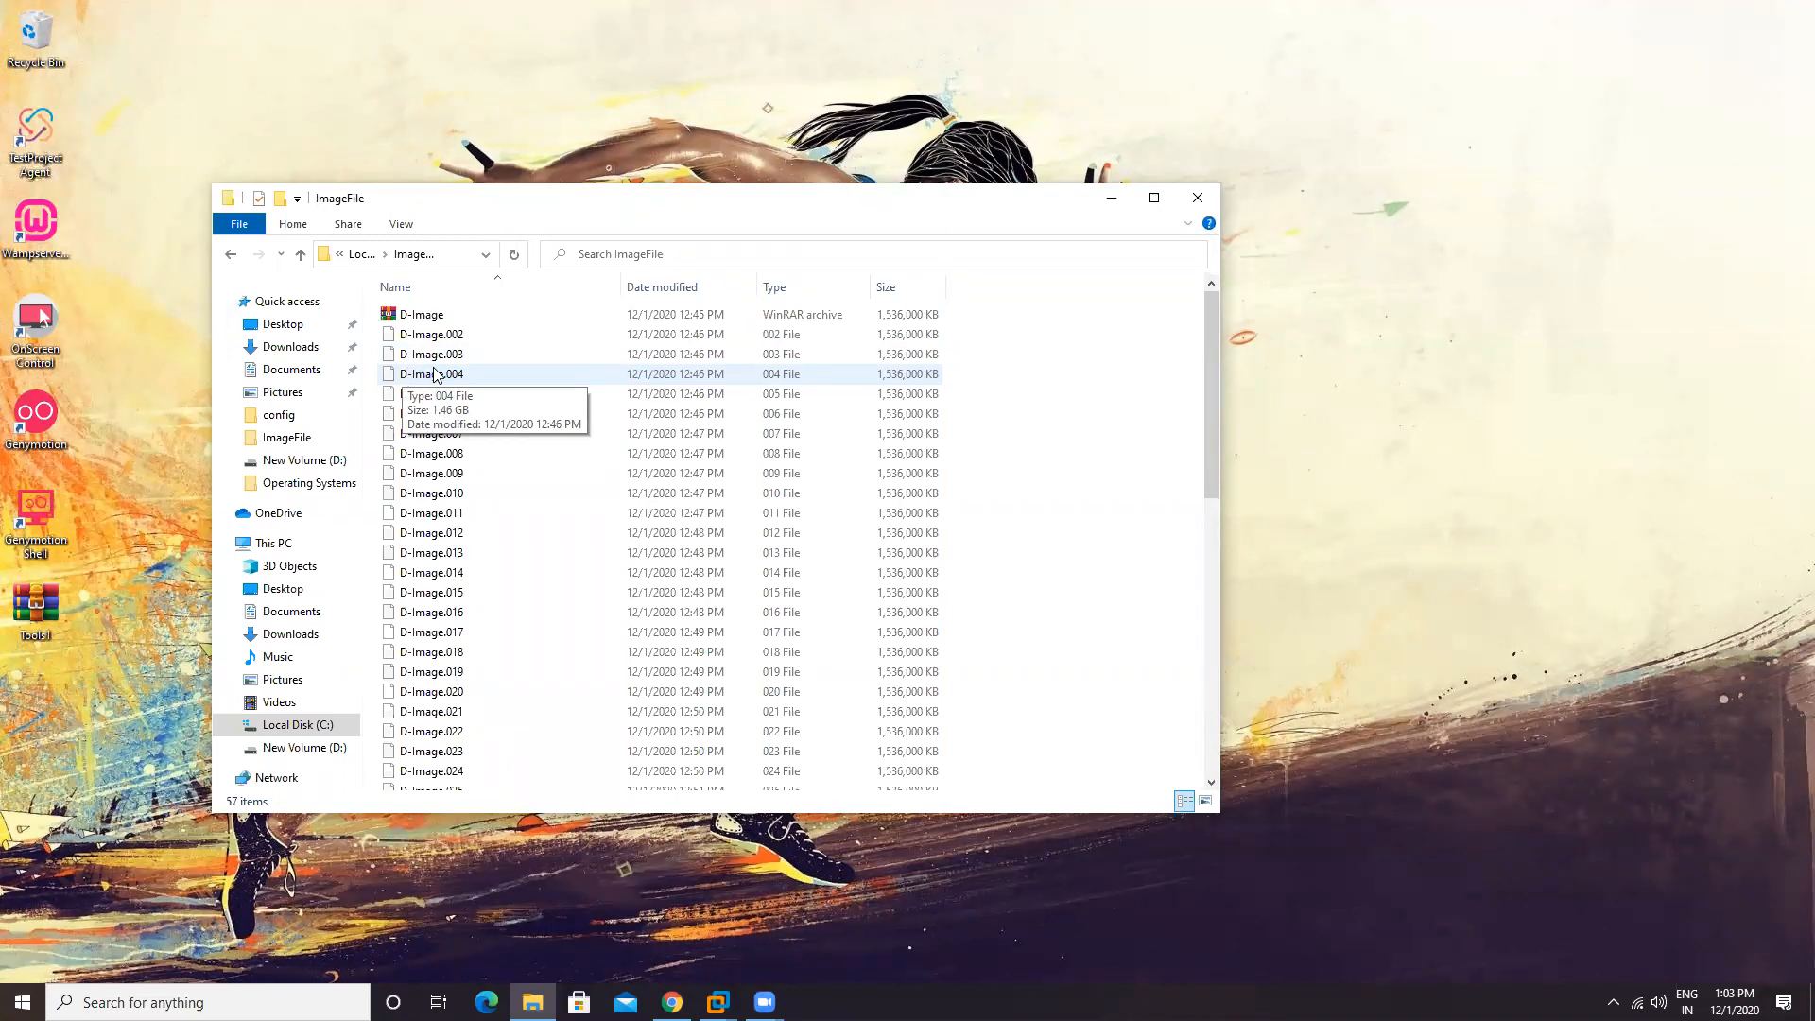
scroll(488, 584, down, 10)
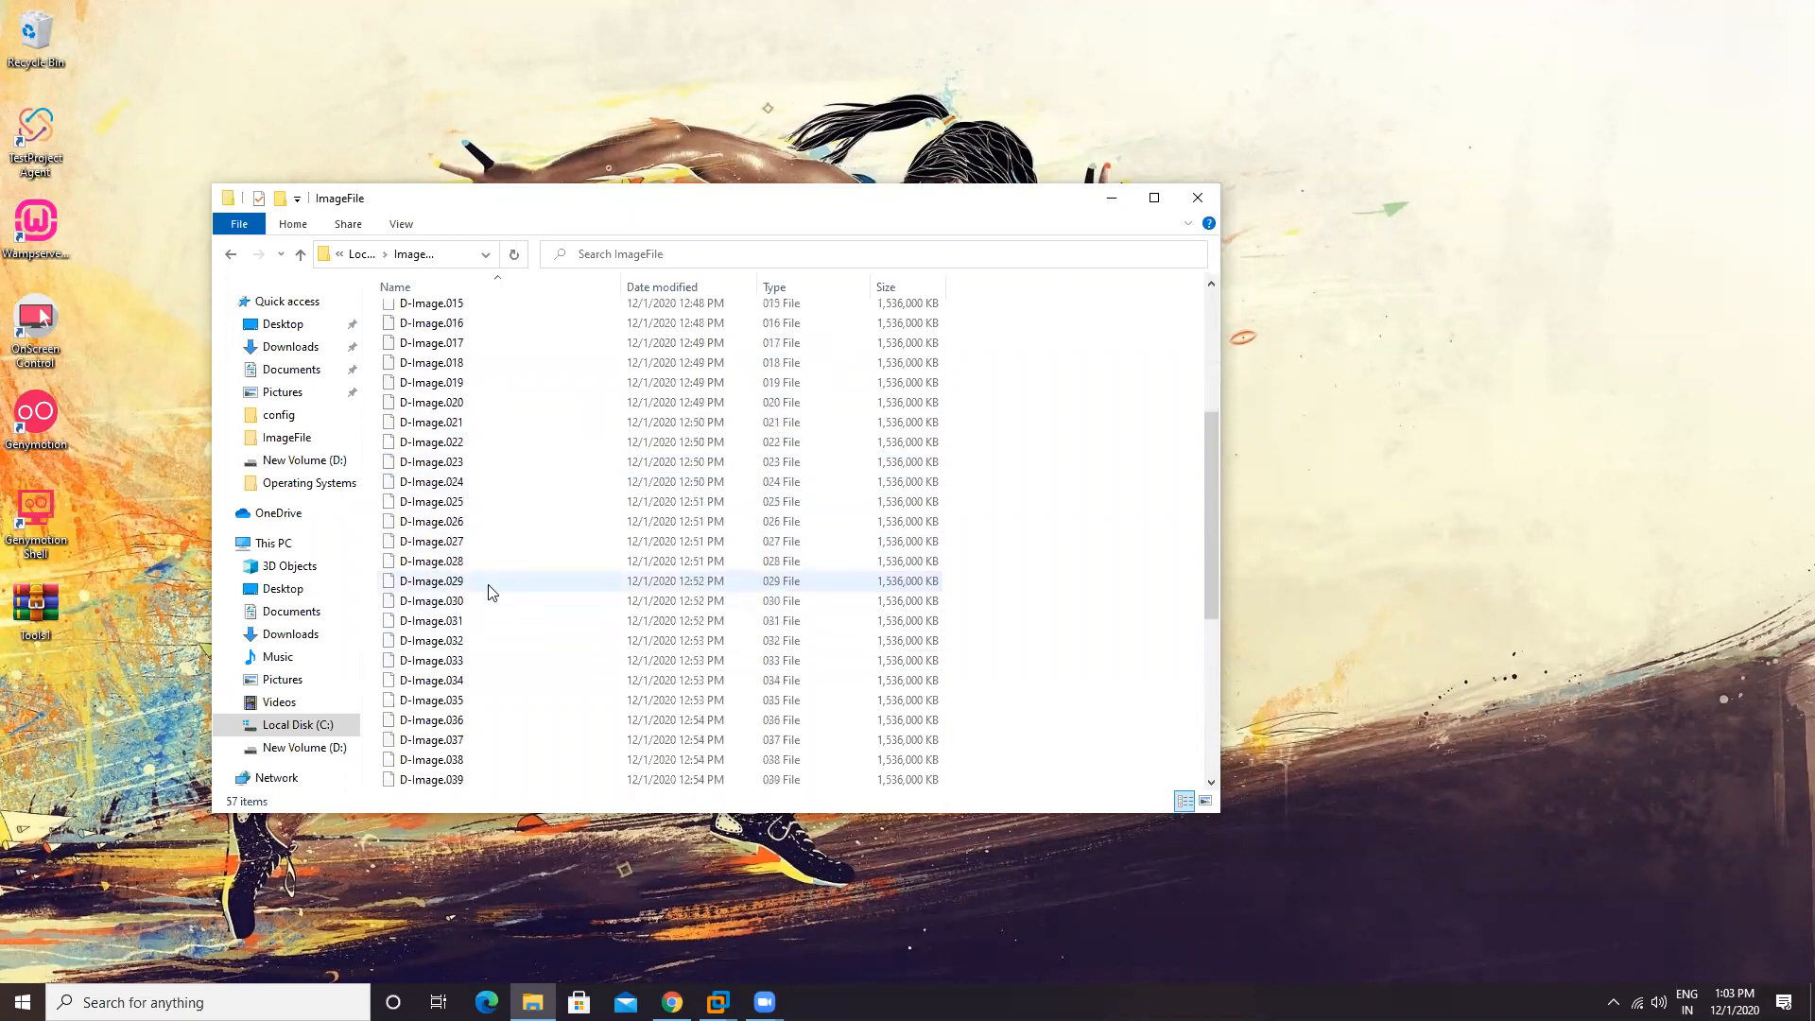
scroll(487, 584, up, 10)
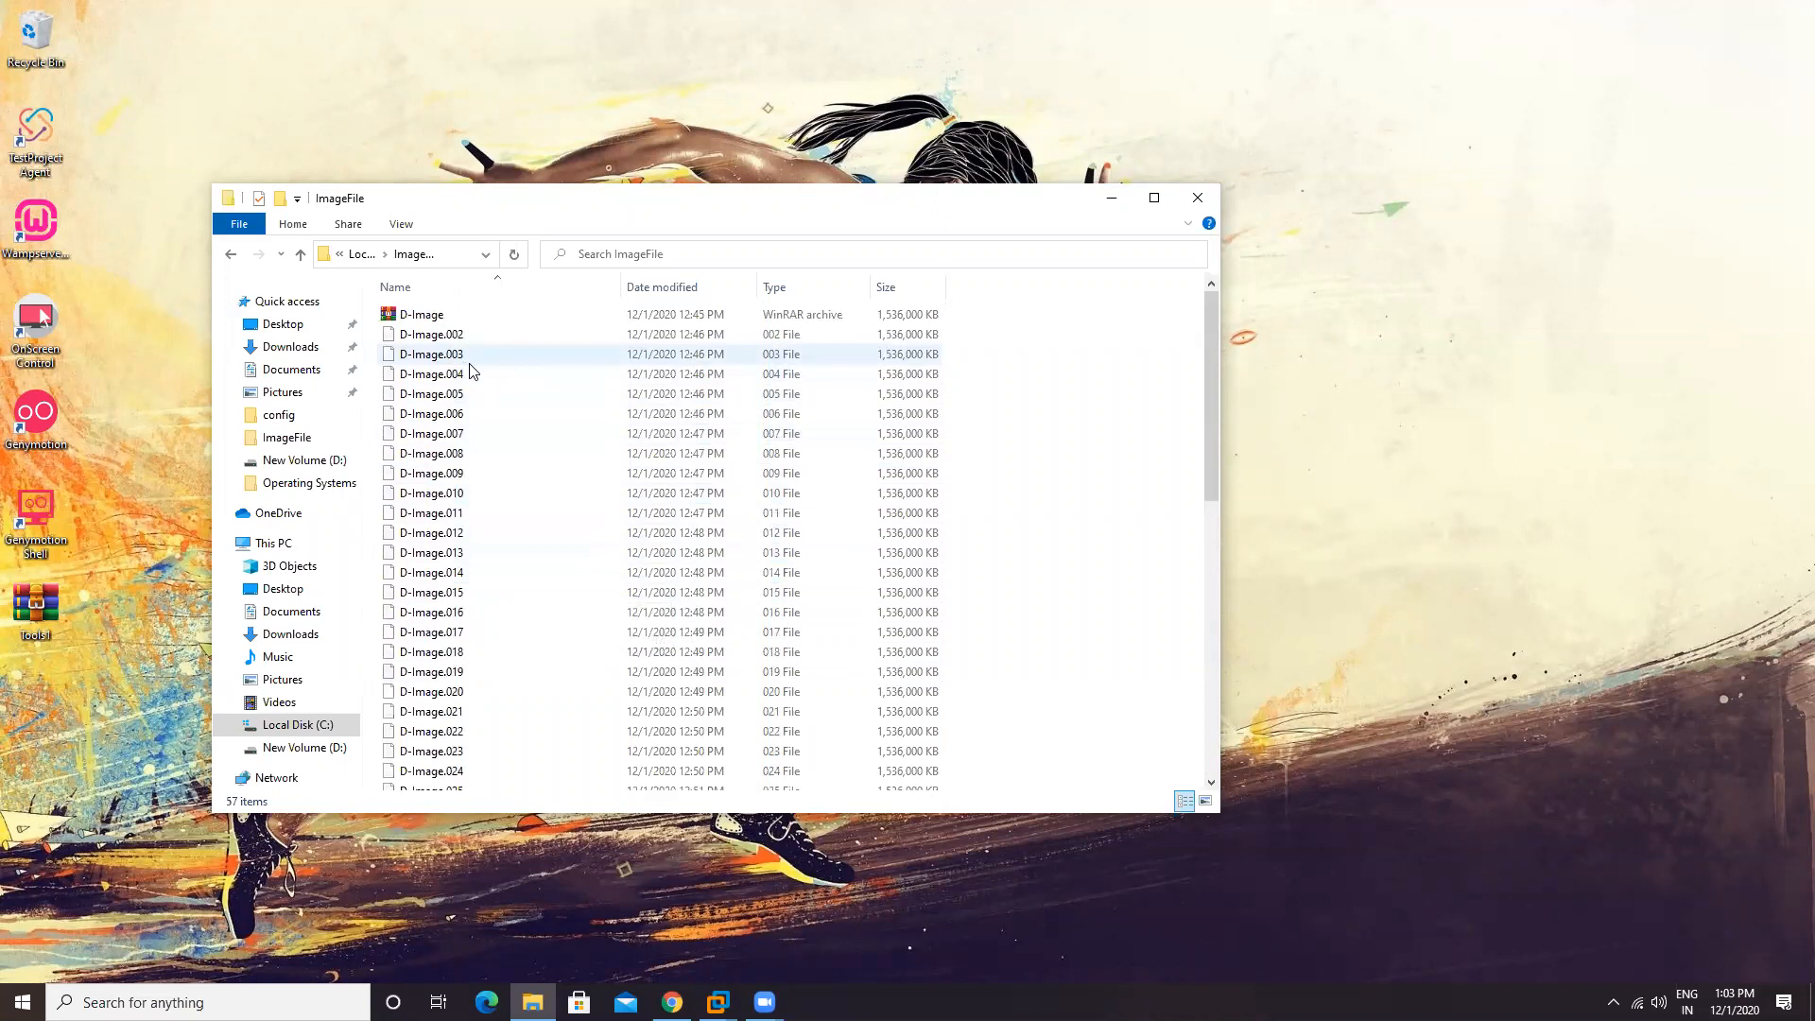
click(453, 336)
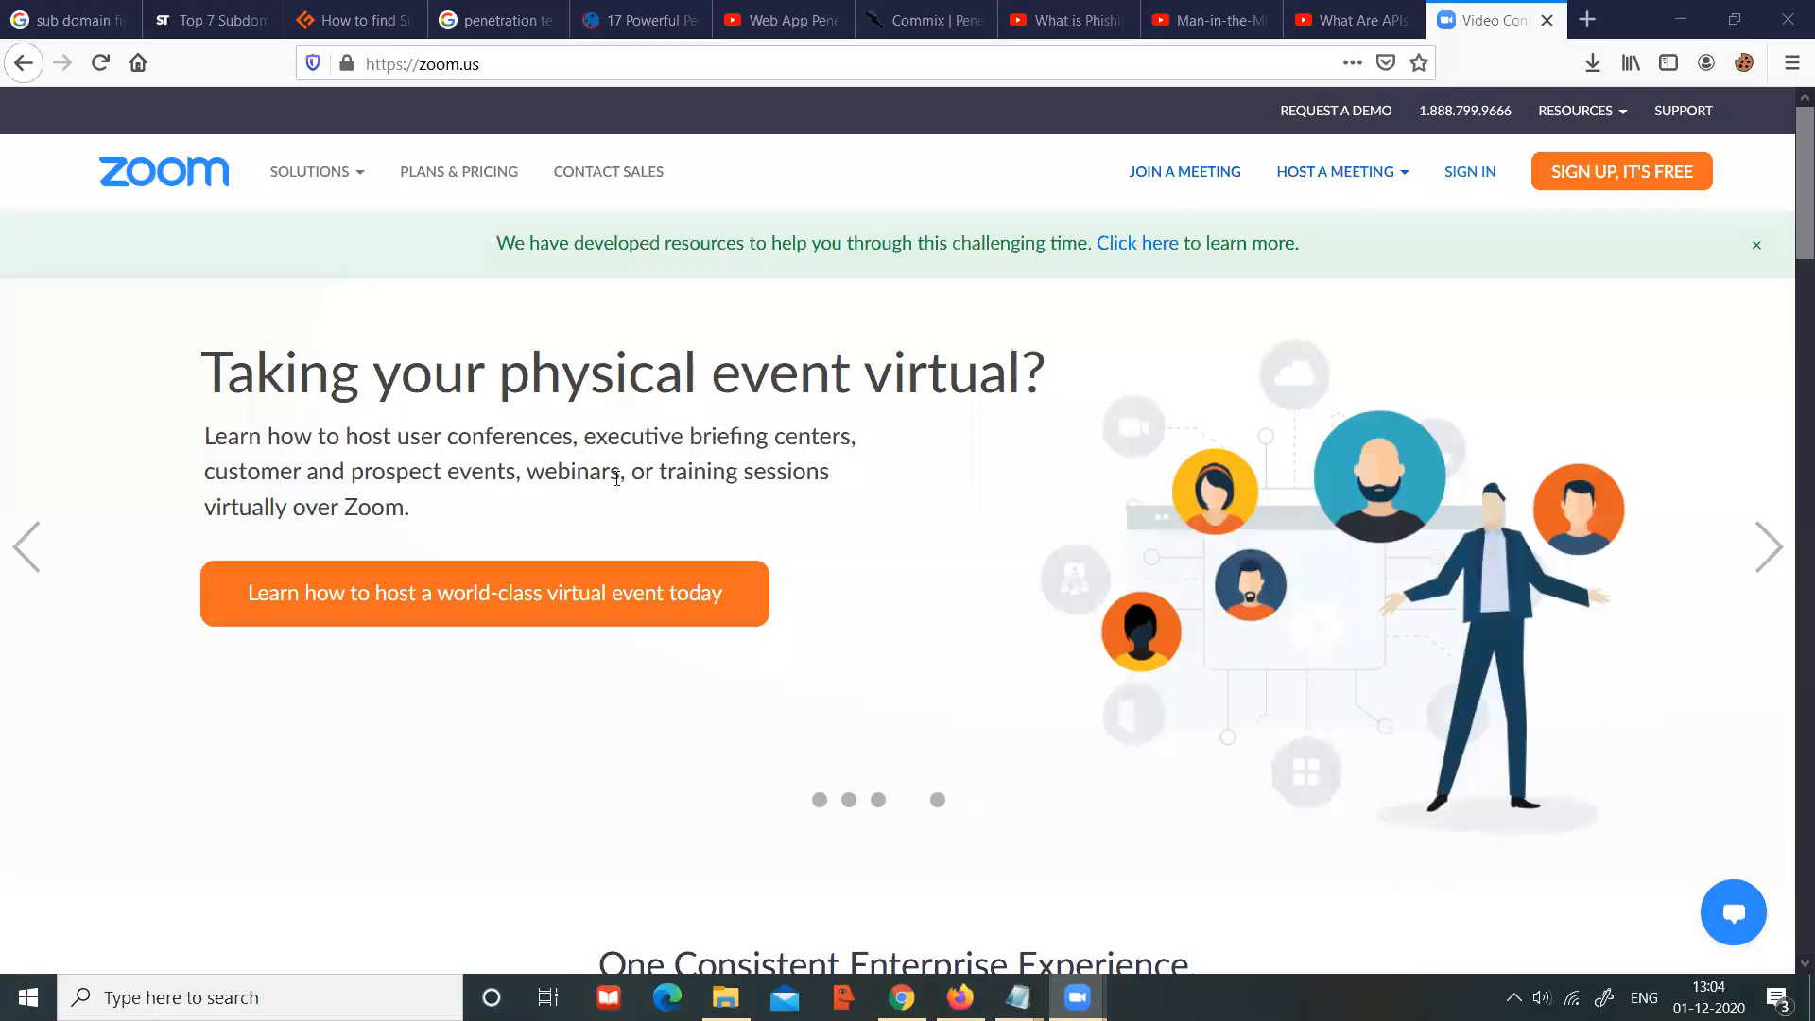
Step: Switch to the Digital Forensics - Disk Imaging.txt notes in Notepad and review the process steps on selecting the source drive and creating the image
mouse_move(1018, 997)
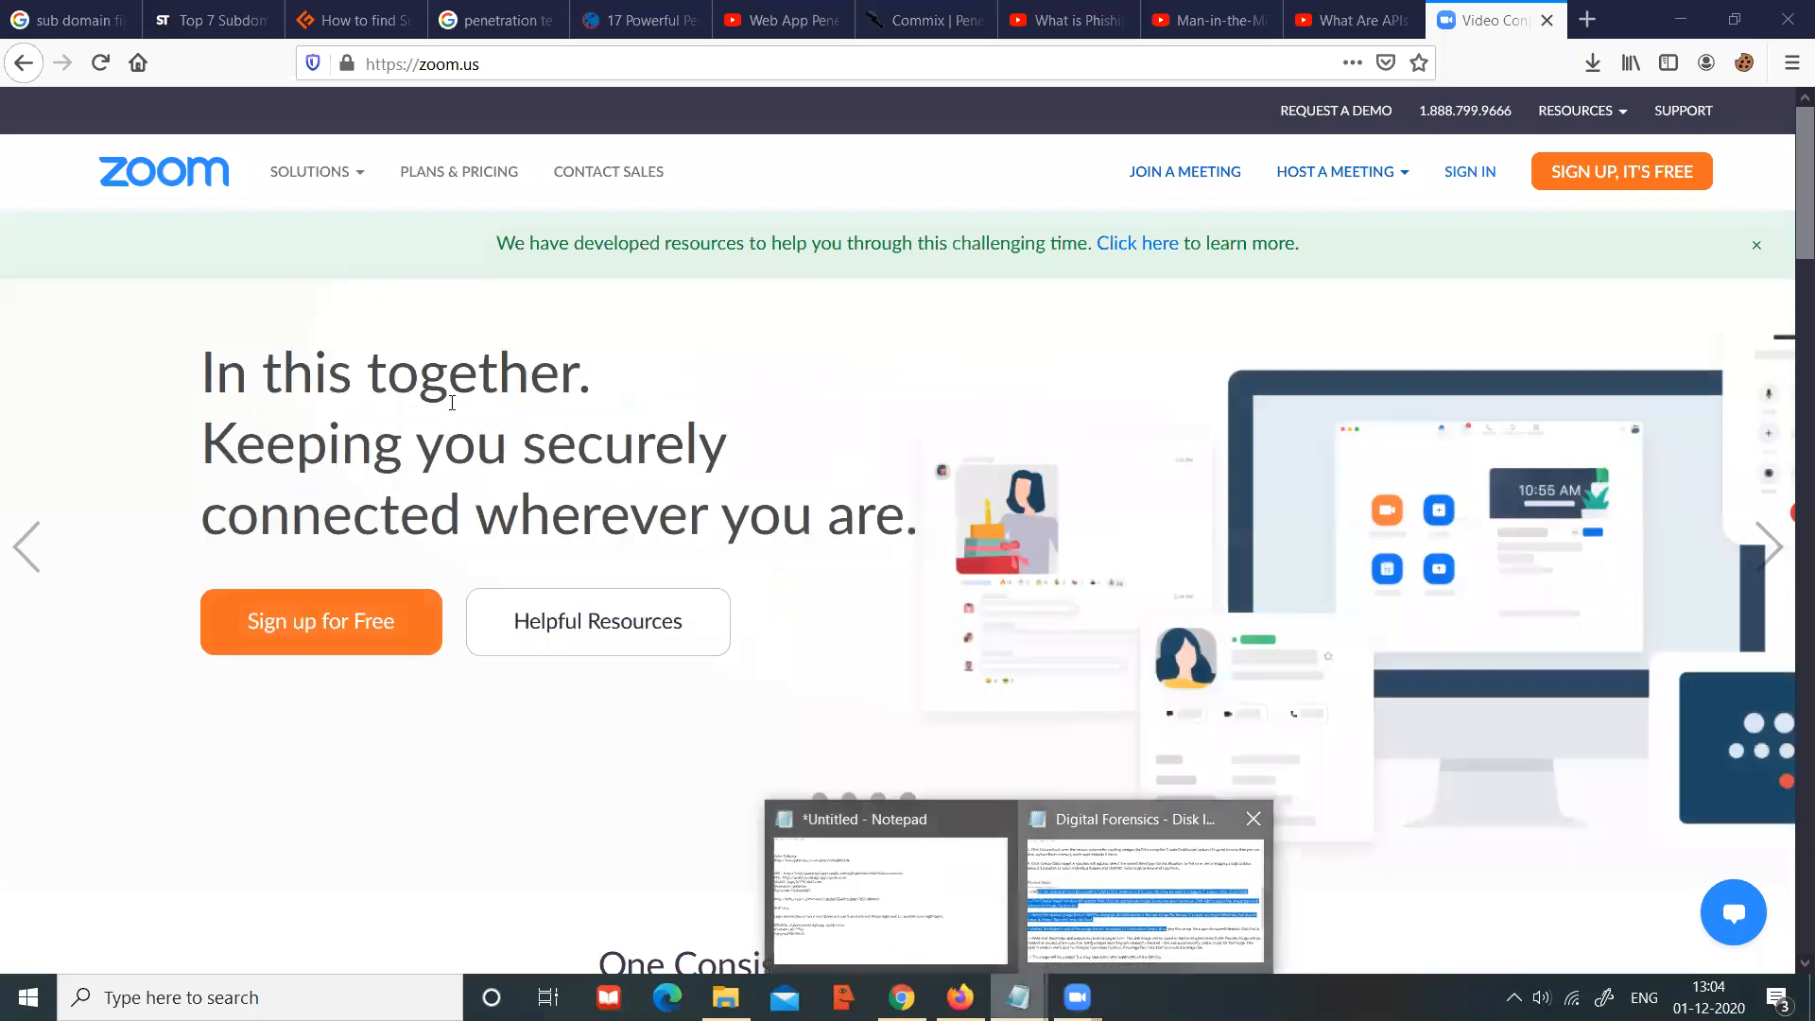
click(1143, 879)
scroll(202, 456, down, 2)
click(202, 456)
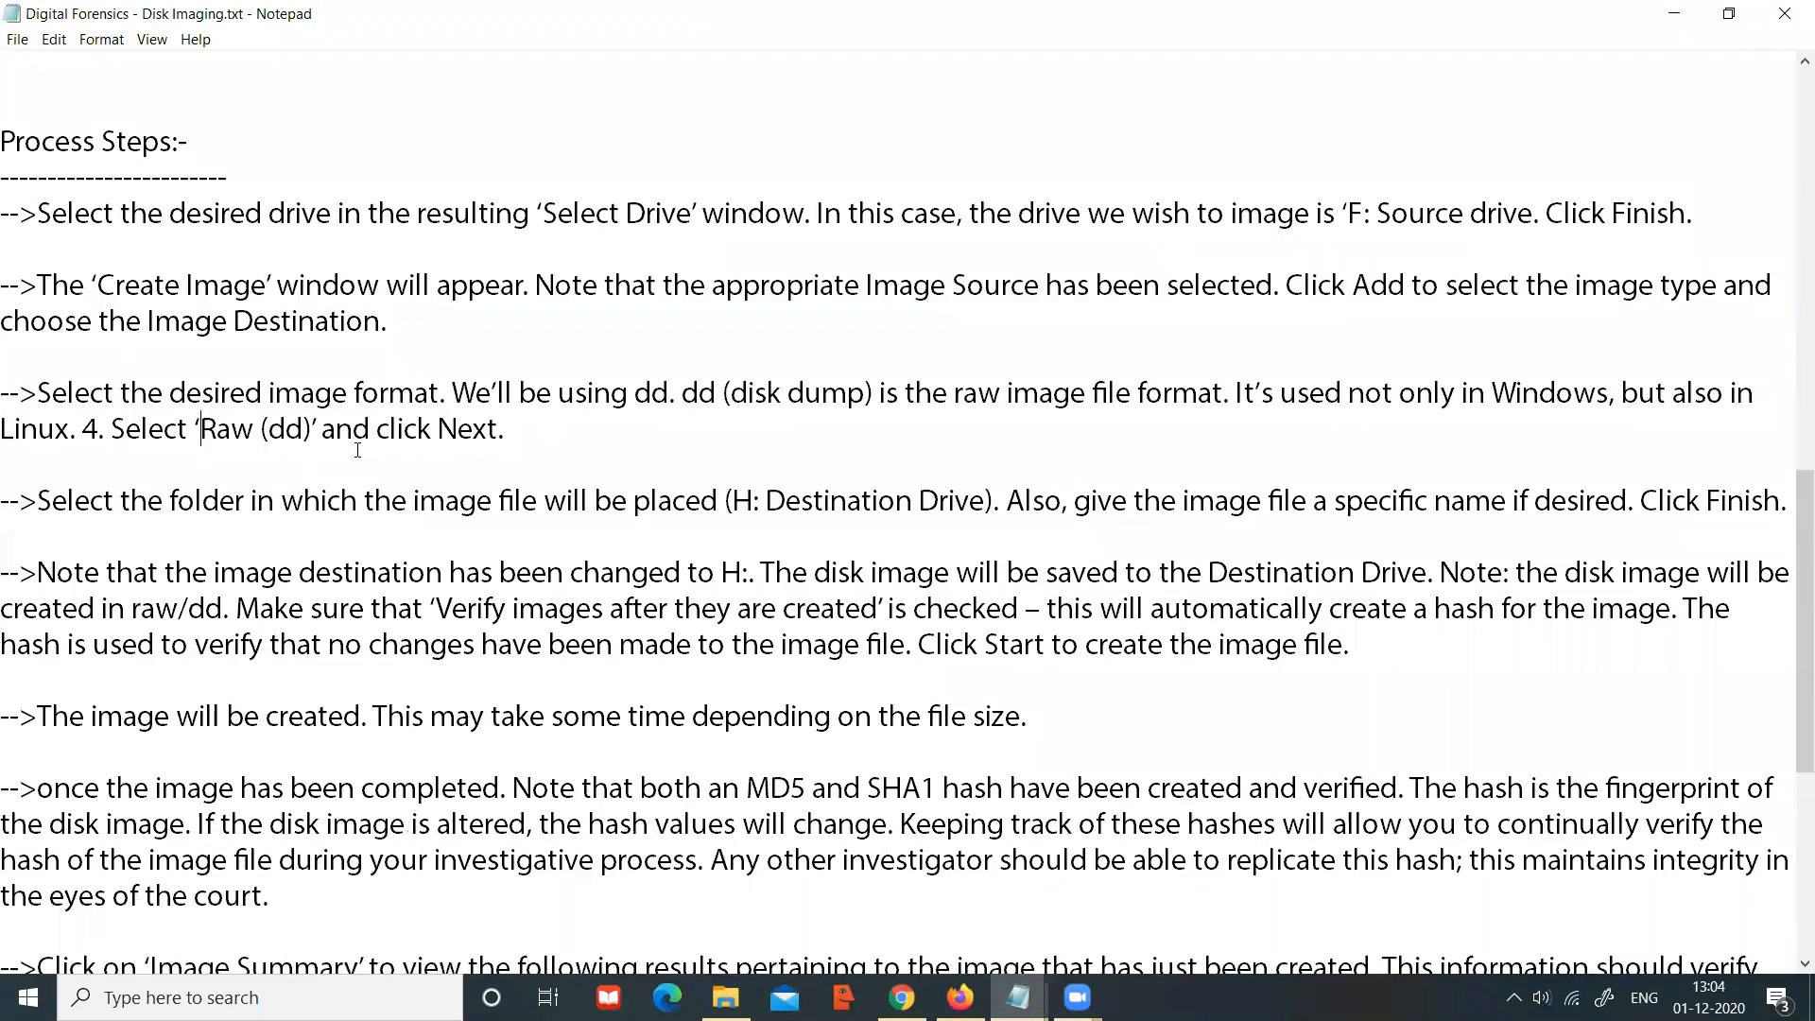
drag(37, 212, 1376, 212)
drag(751, 213, 643, 231)
drag(75, 285, 1762, 276)
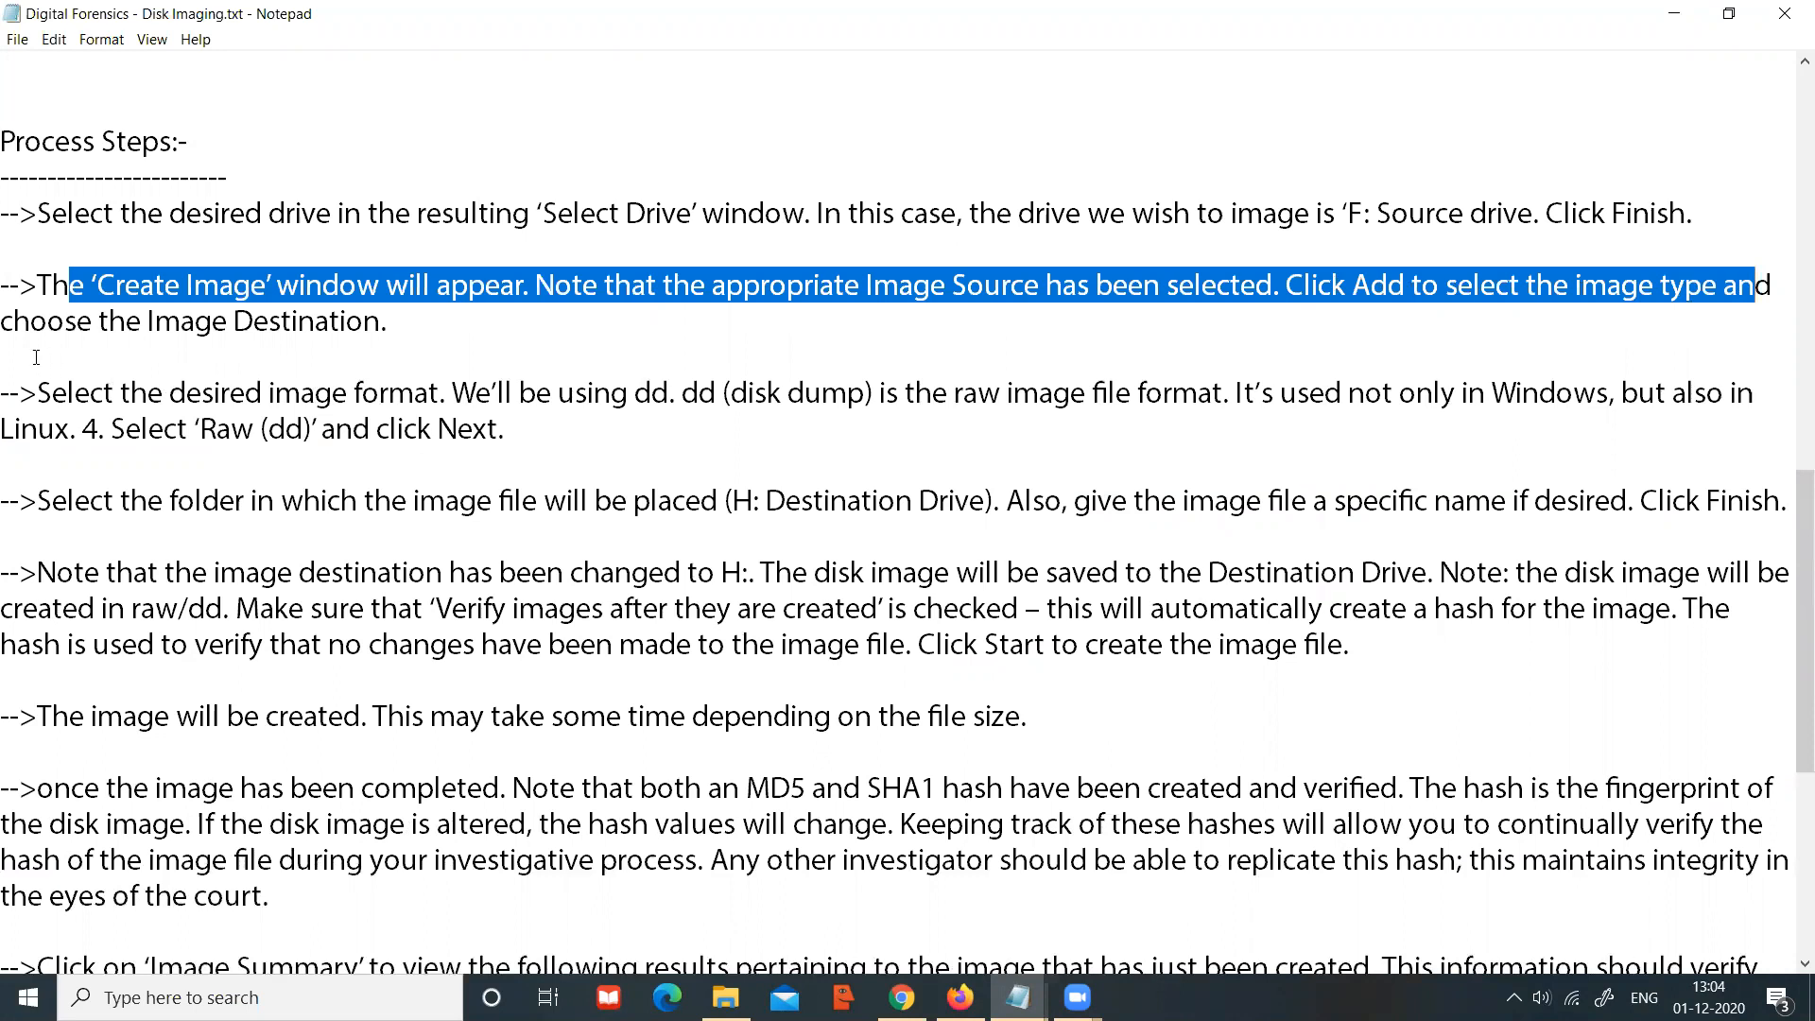
drag(7, 319, 385, 351)
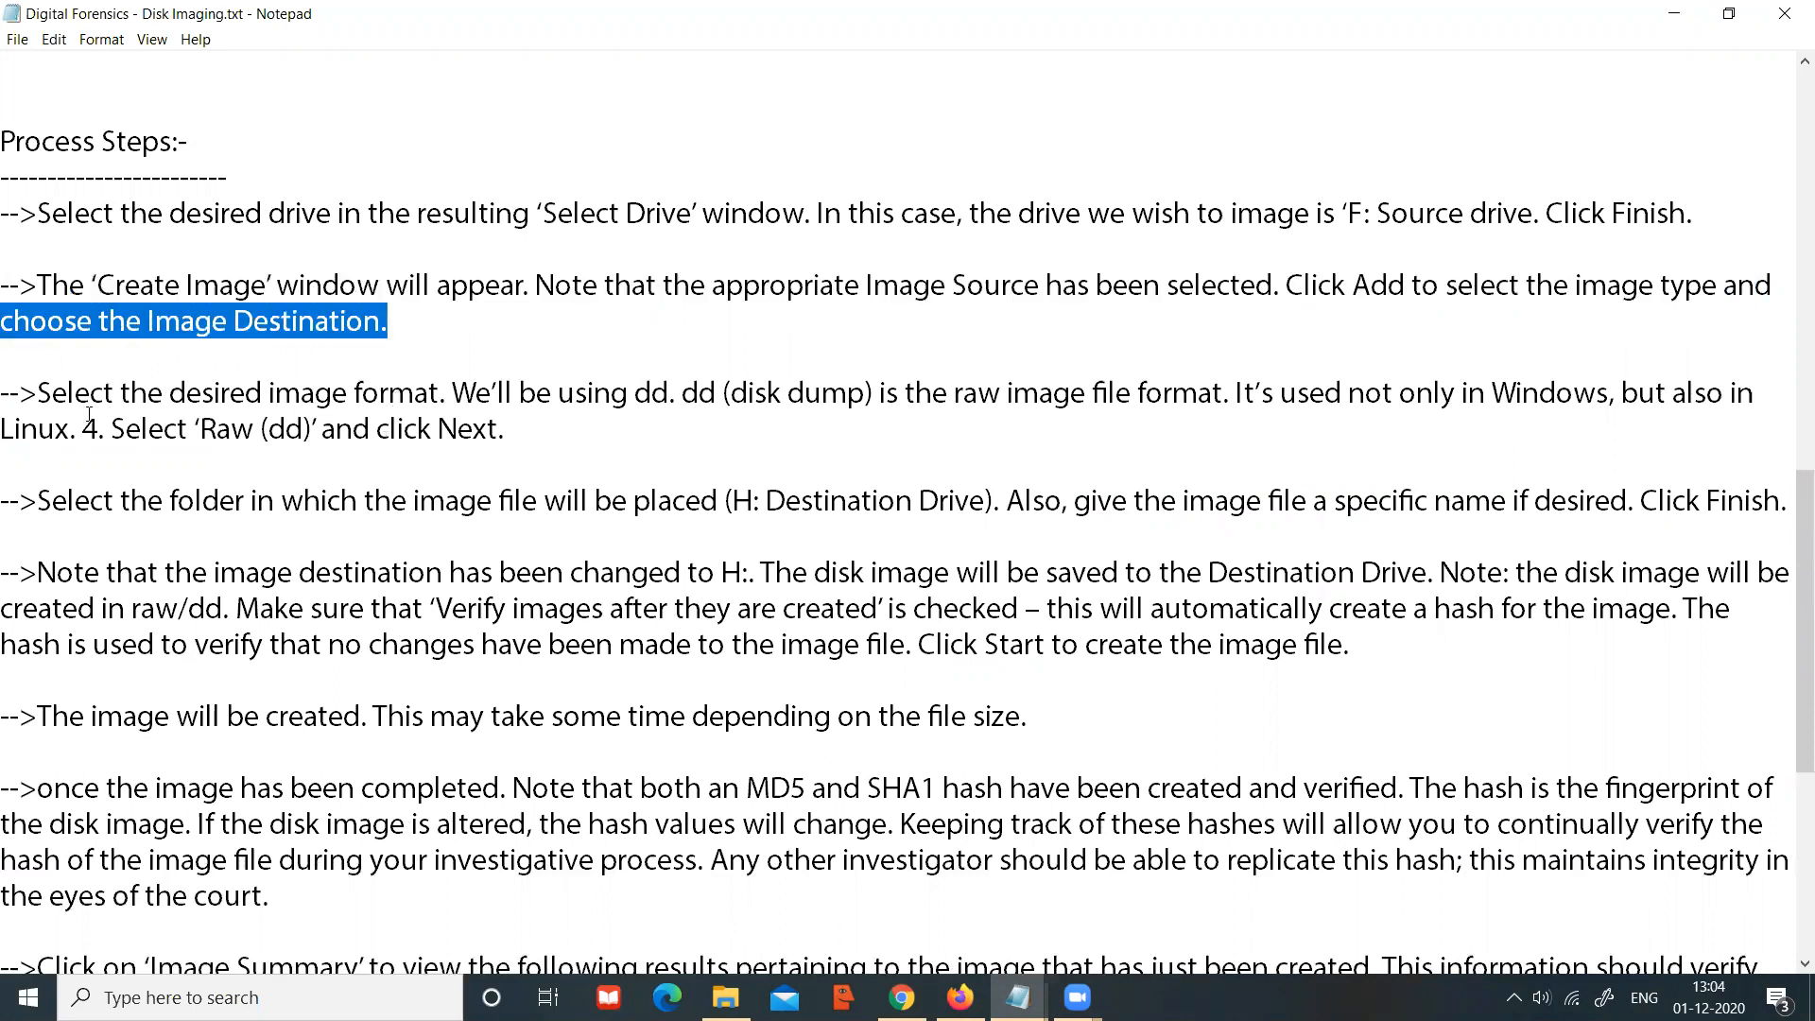
Step: Read the process steps on the raw (dd) image format, the destination folder and the image file name
drag(104, 395, 441, 397)
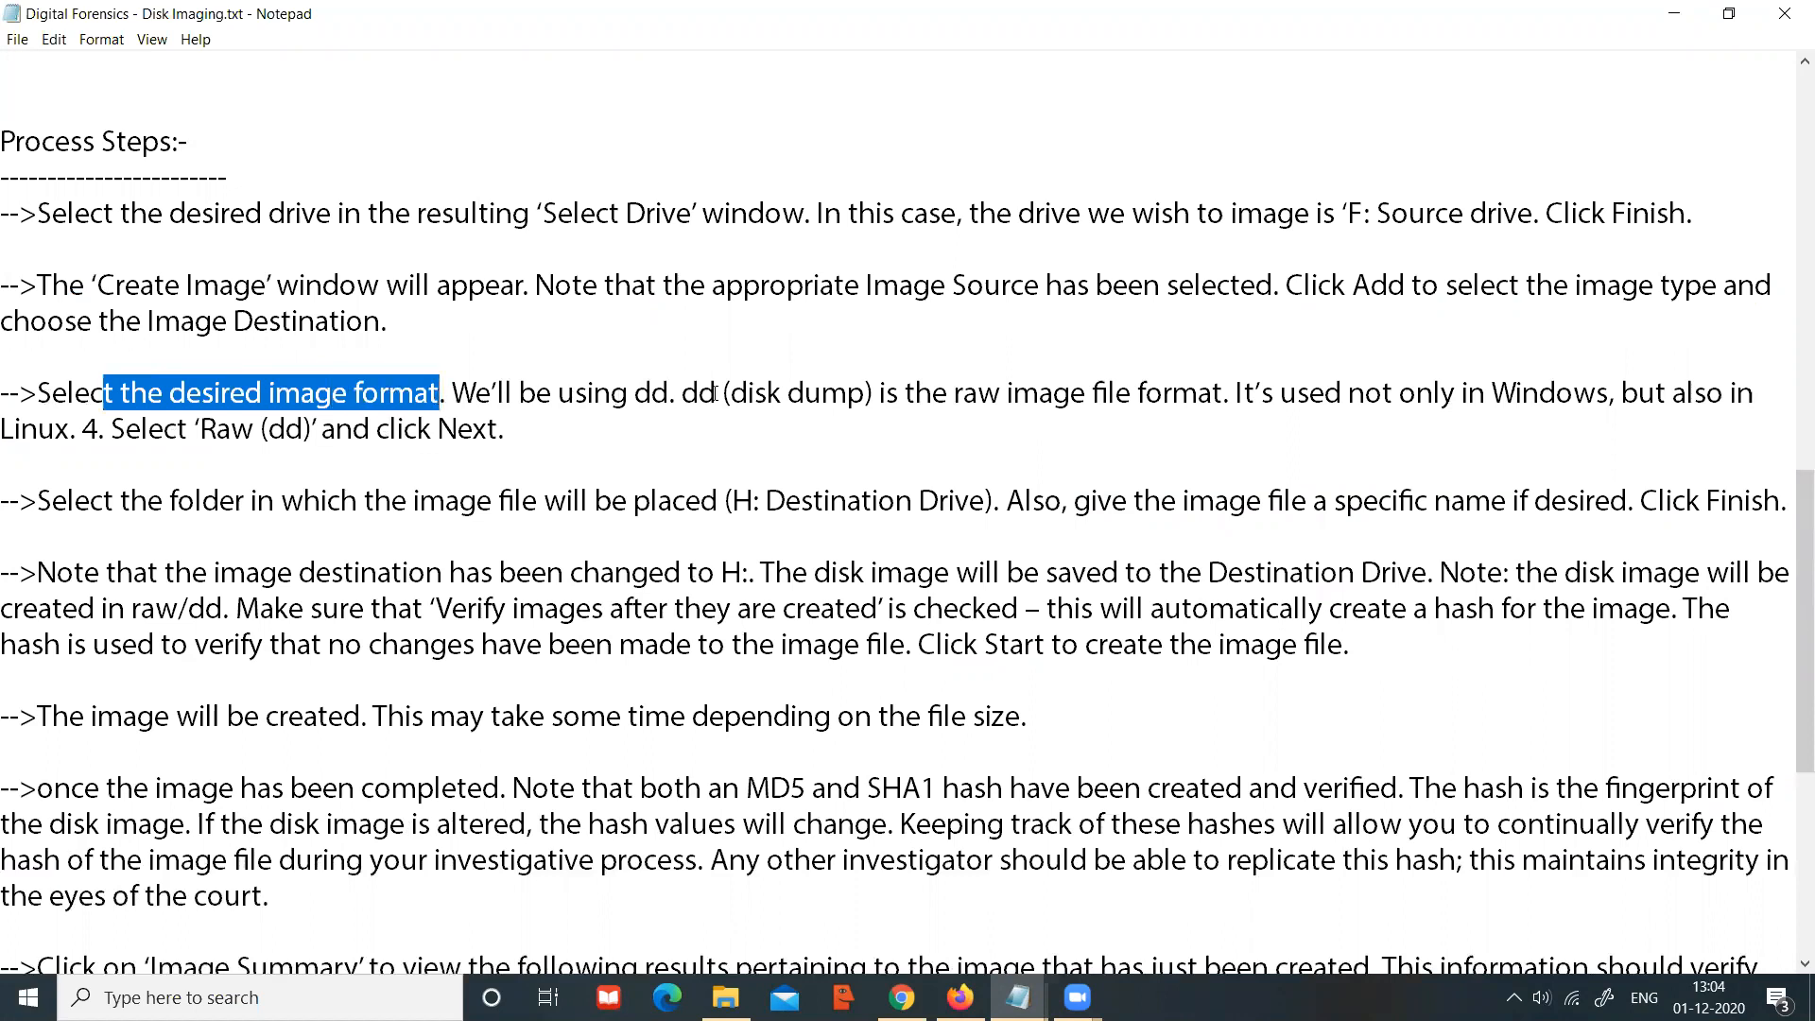
drag(624, 395, 1617, 392)
drag(2, 430, 539, 438)
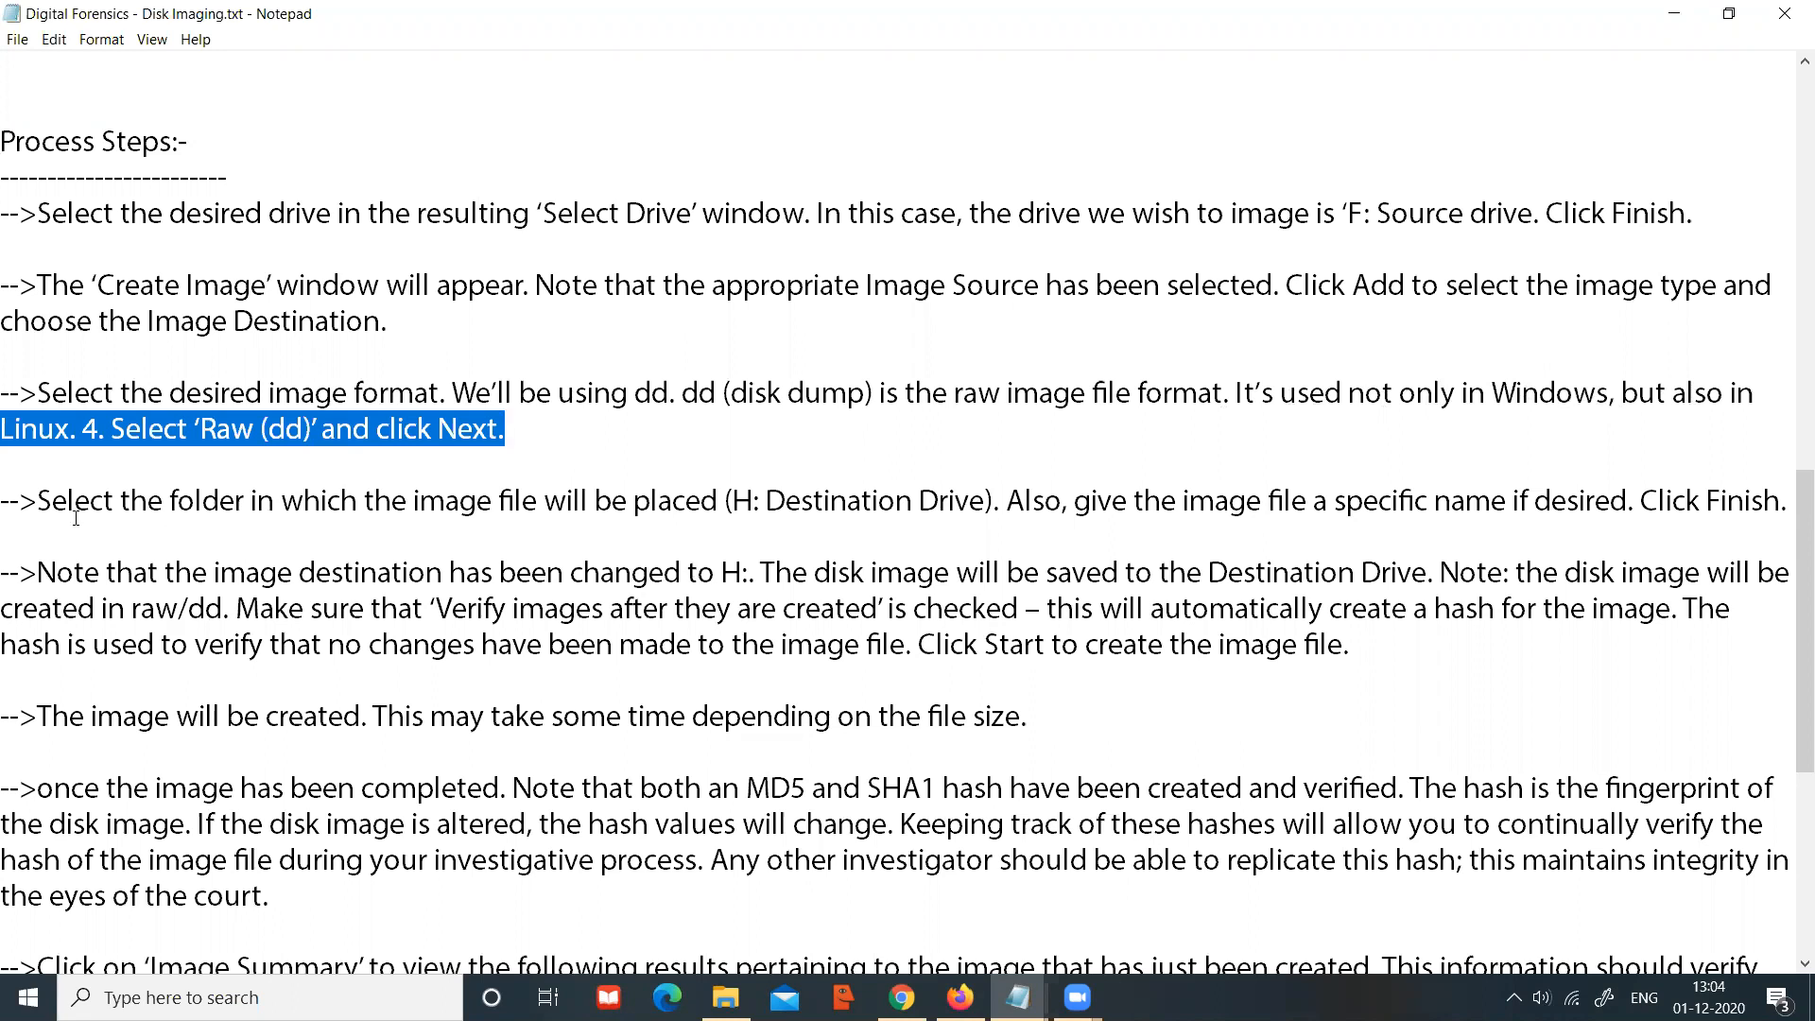
drag(38, 501, 975, 496)
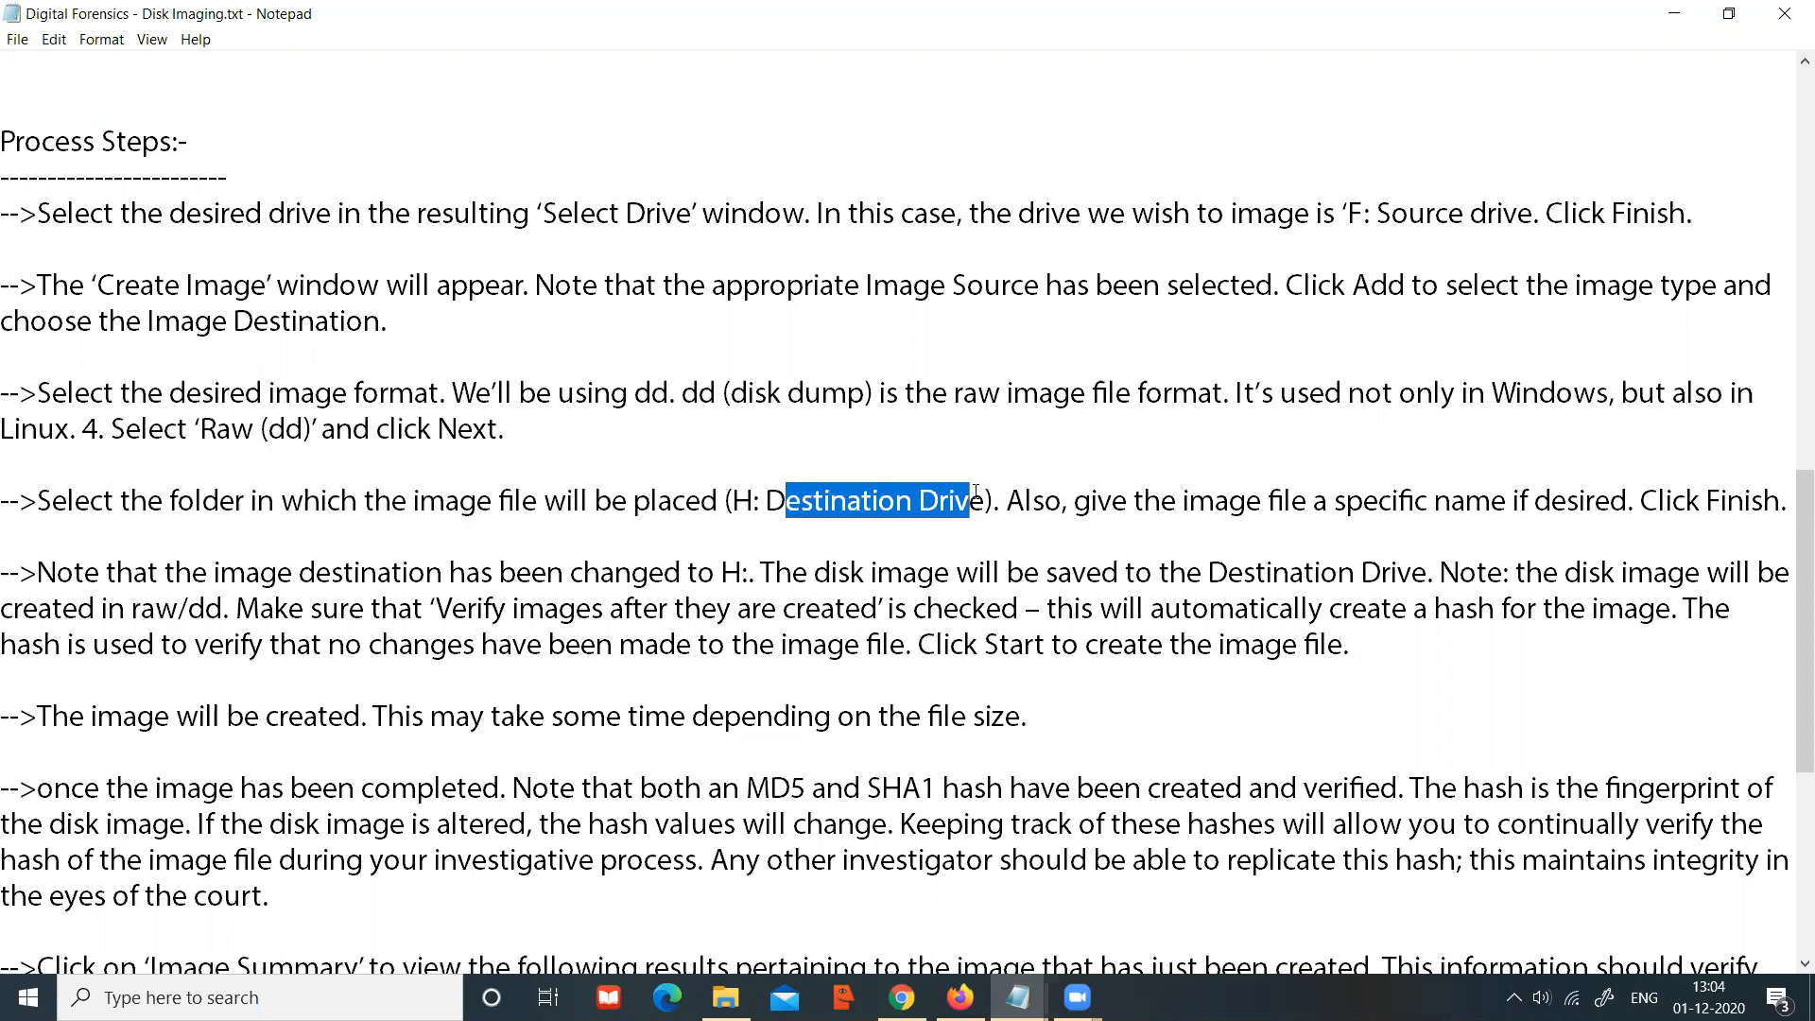
drag(1214, 501, 1744, 501)
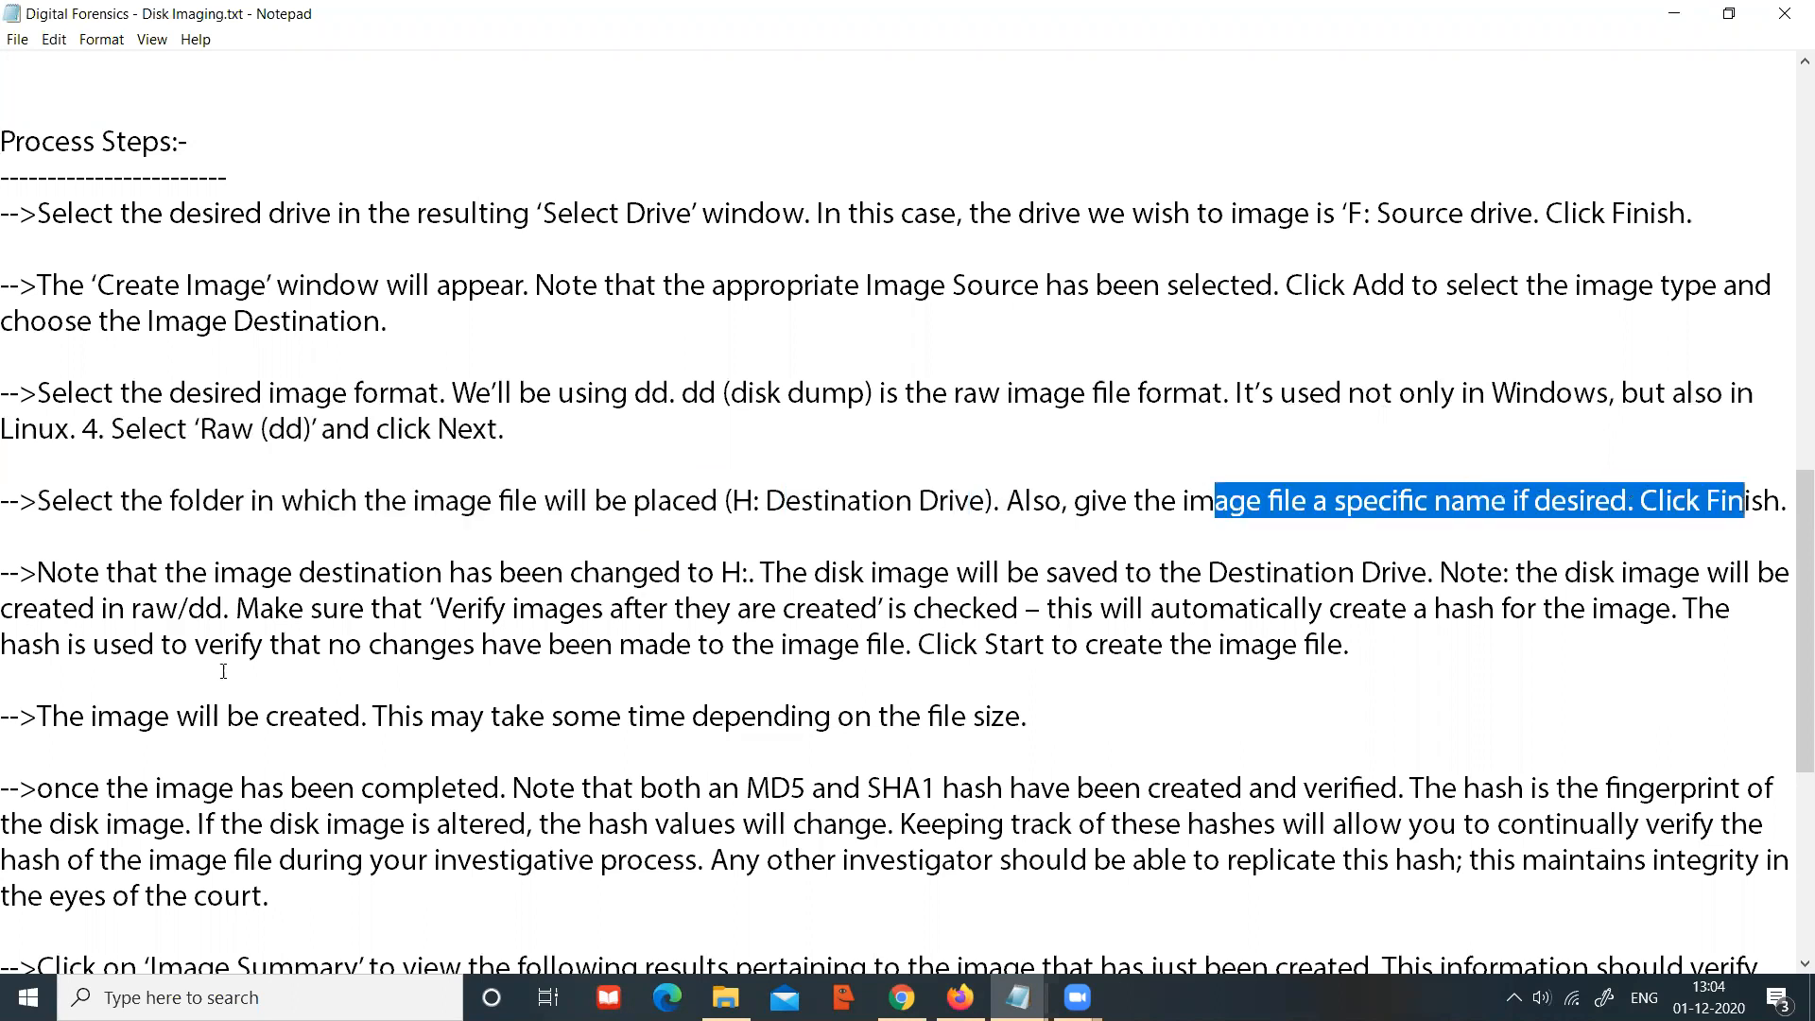
Step: Review the note about the .001 extension and how large images are split into numbered chunks
scroll(42, 632, down, 2)
scroll(10, 570, down, 3)
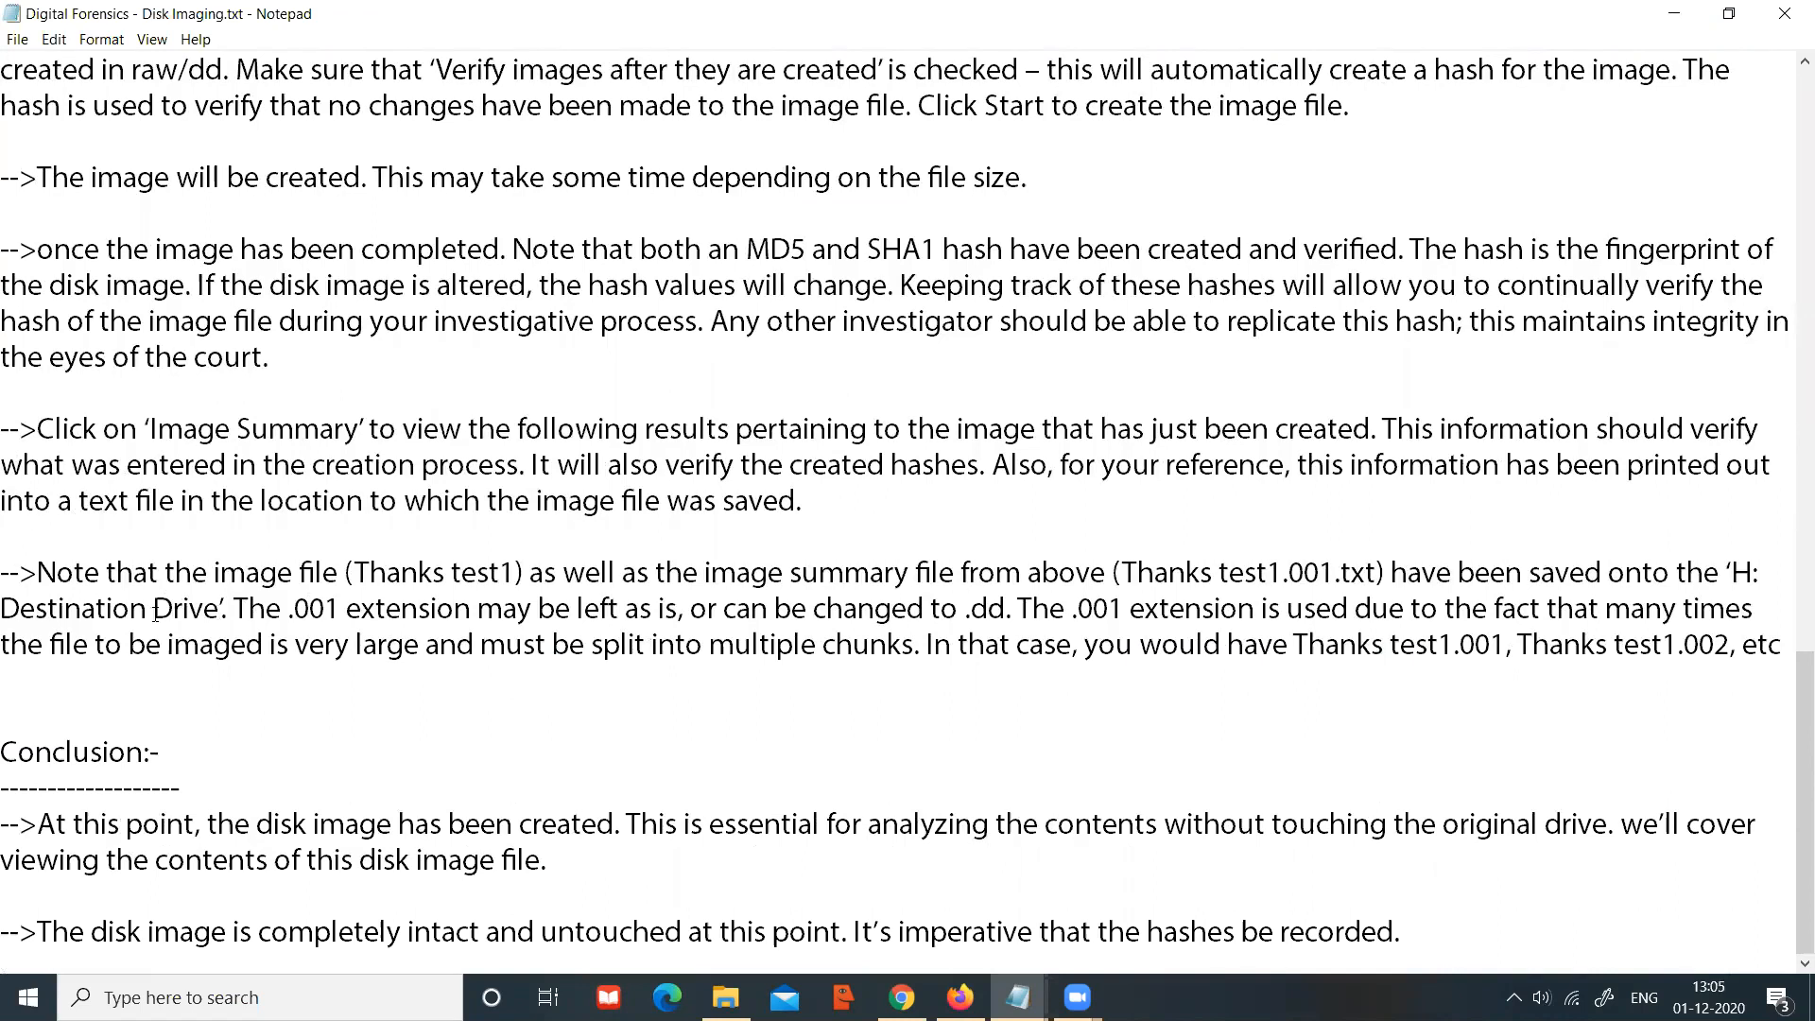
drag(233, 613, 340, 610)
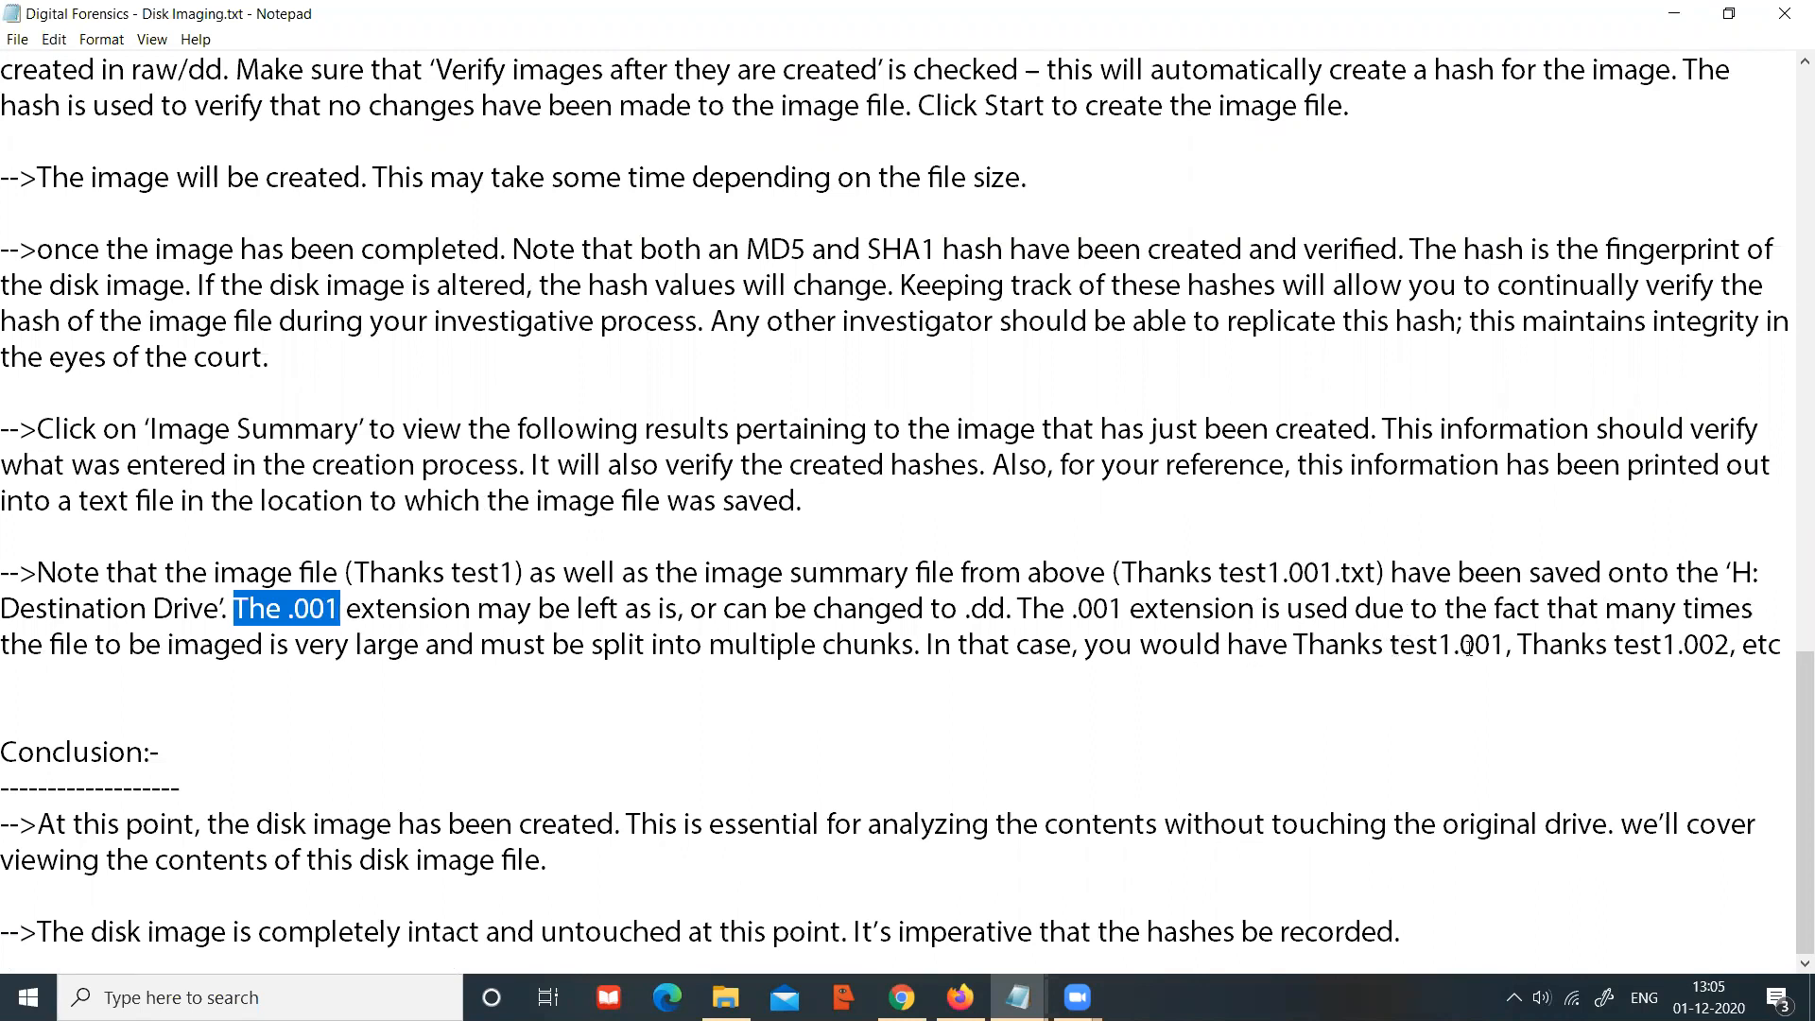
drag(1390, 647, 1504, 646)
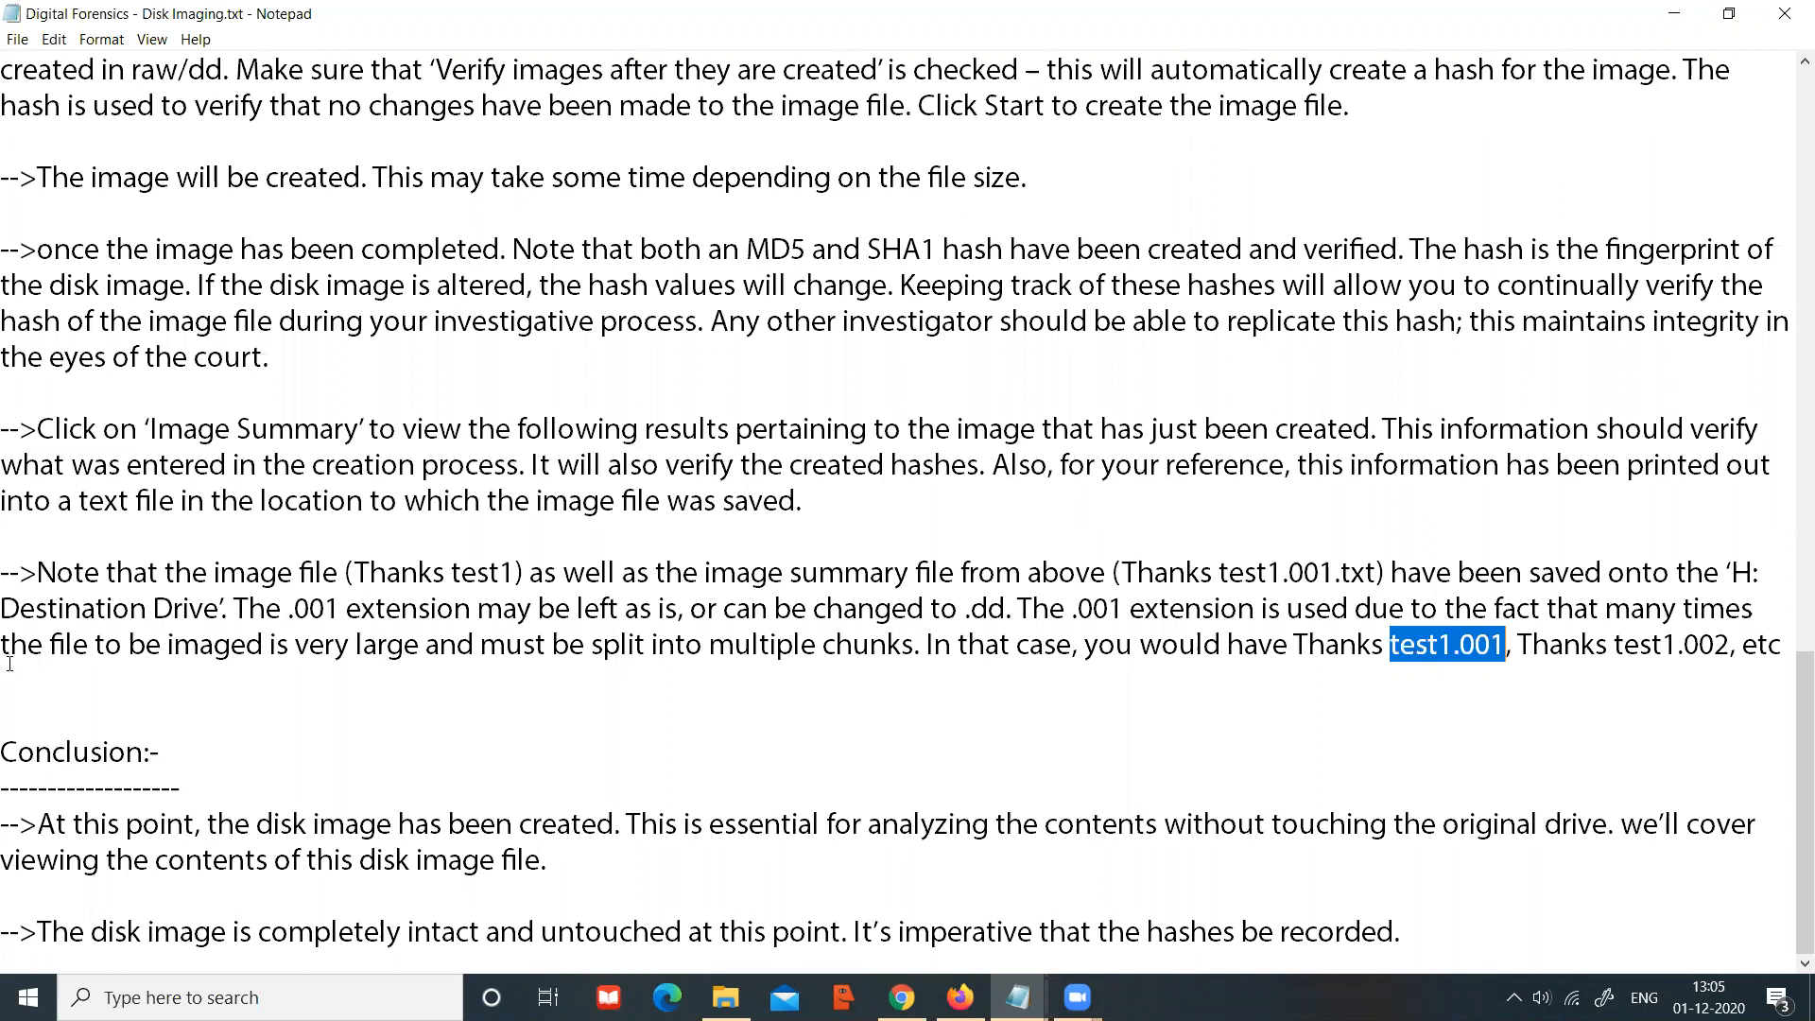
Step: Read the Conclusion section of the notes on analyzing the image without touching the original drive and recording the hashes
drag(37, 823, 1728, 825)
click(273, 823)
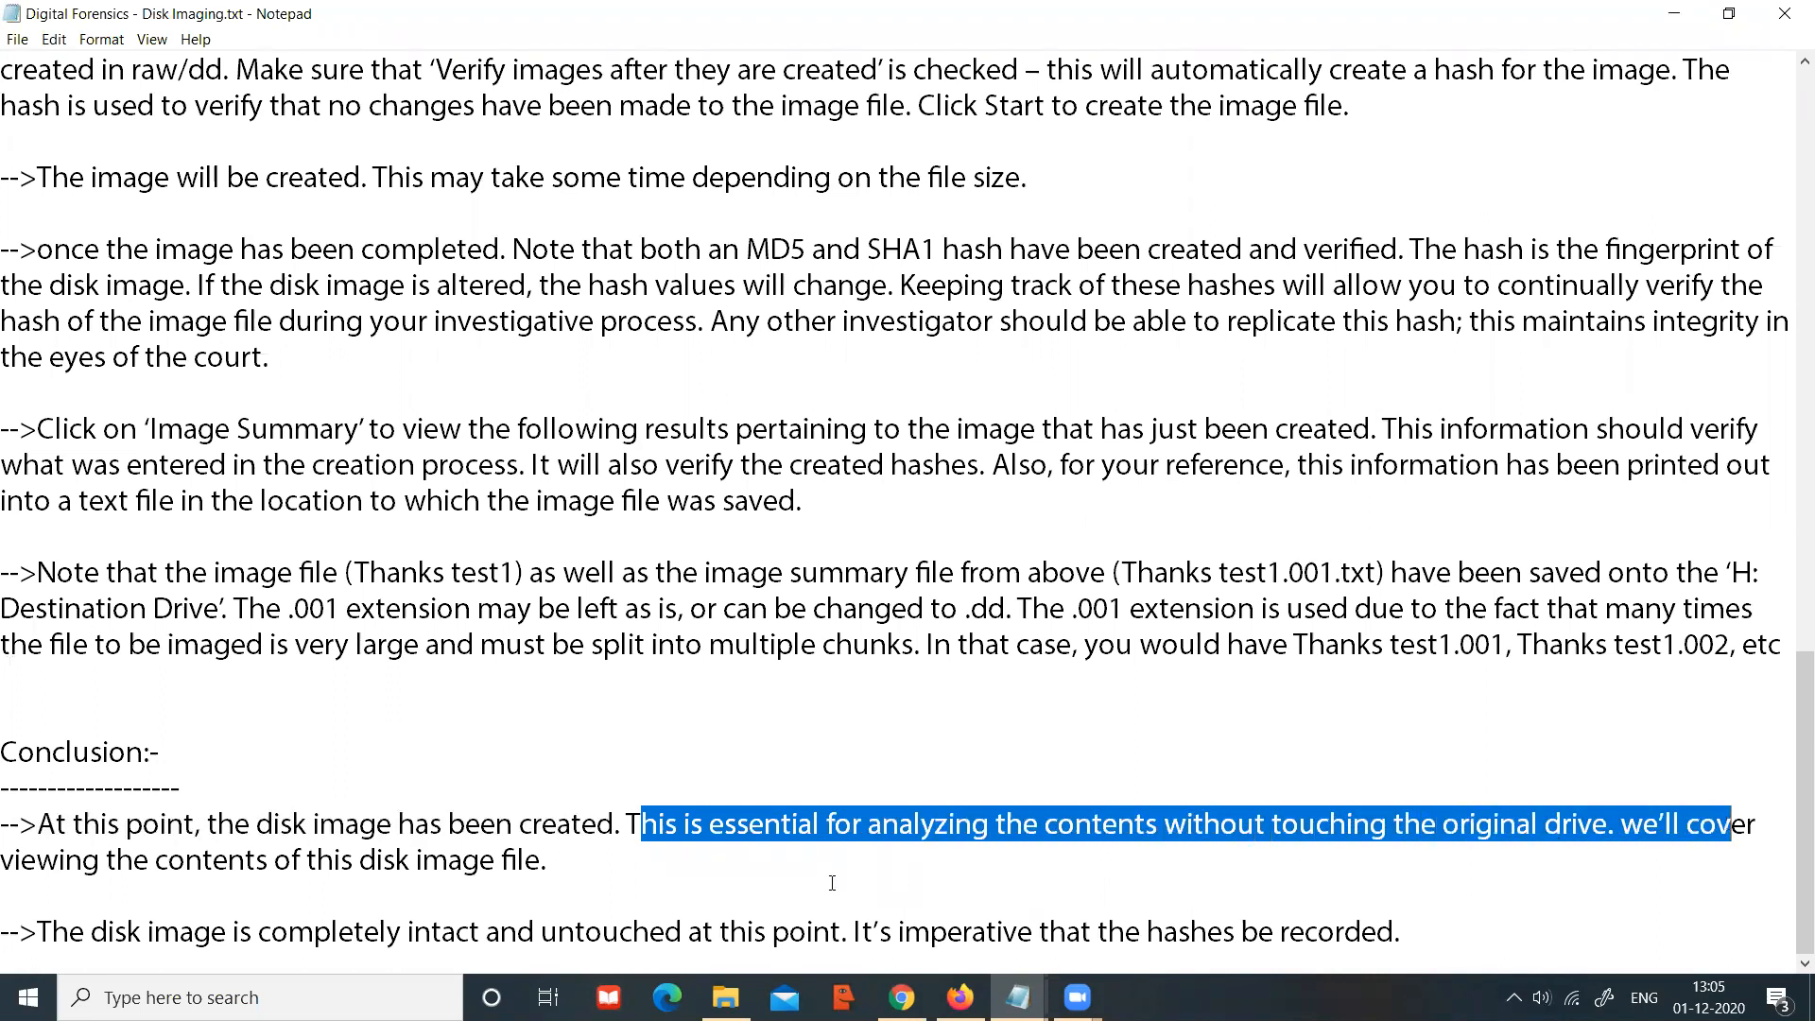
drag(1, 862, 567, 862)
drag(70, 936, 1410, 908)
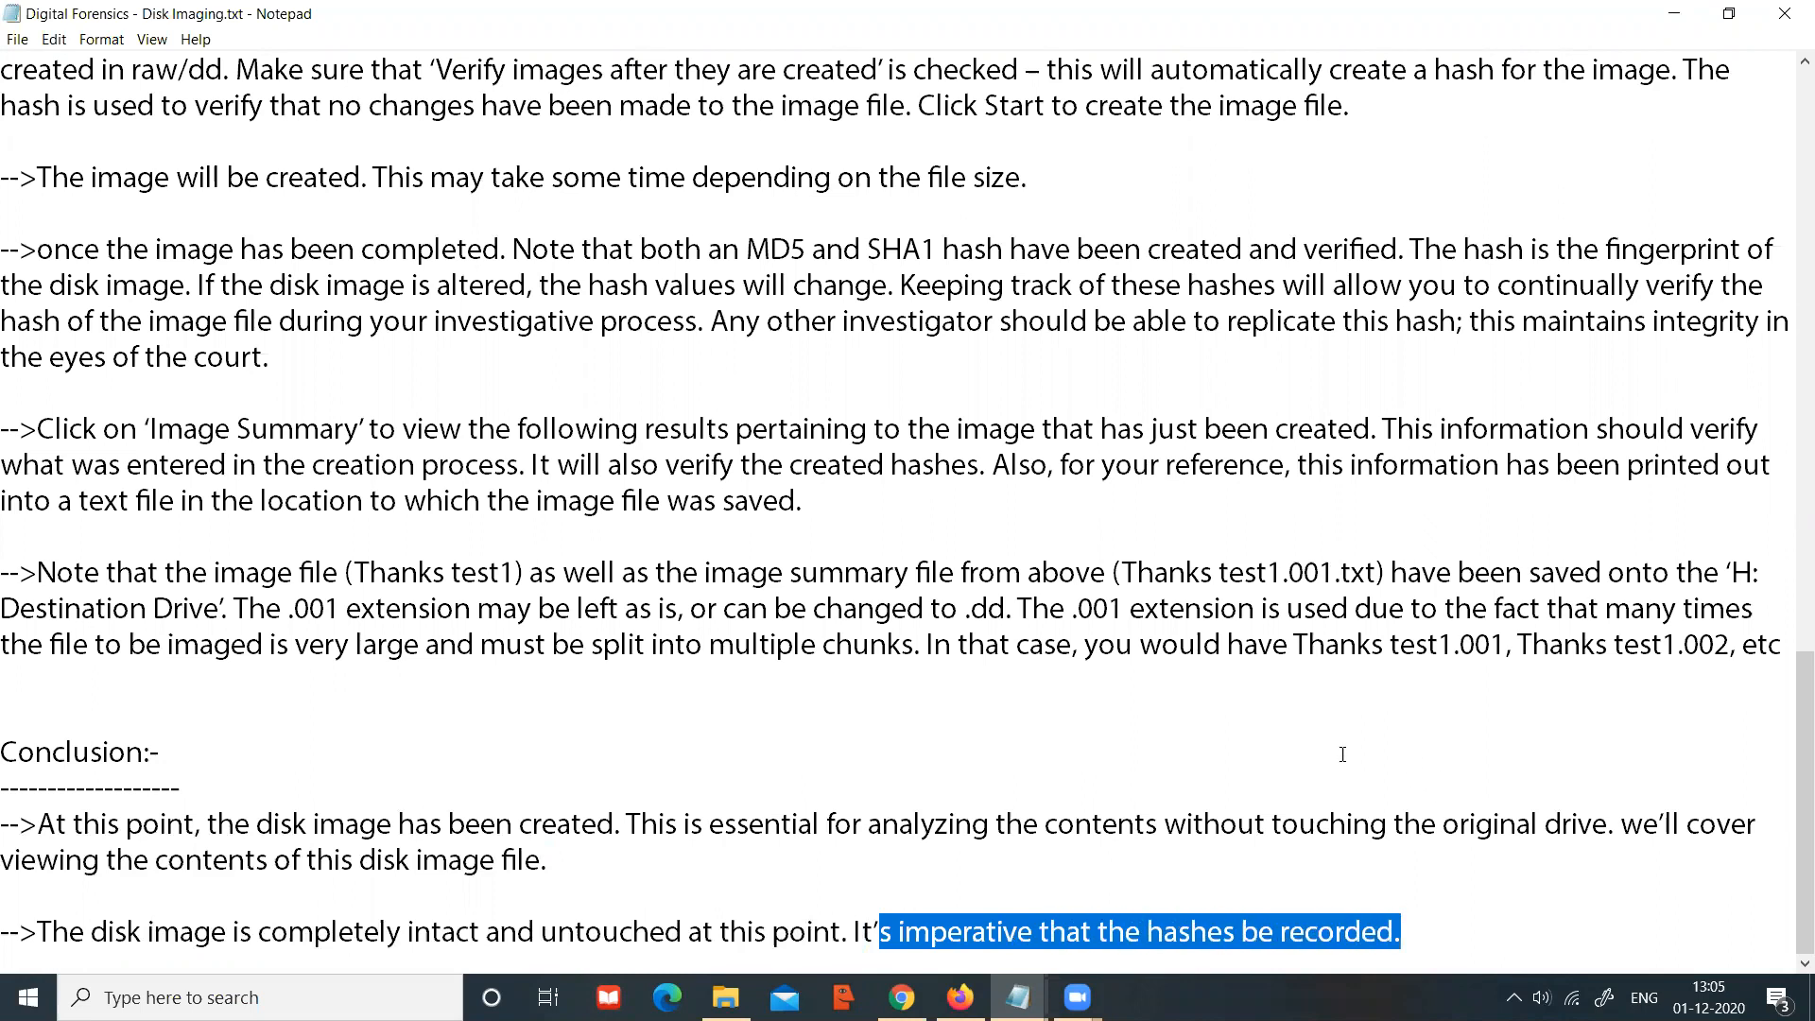
click(1056, 933)
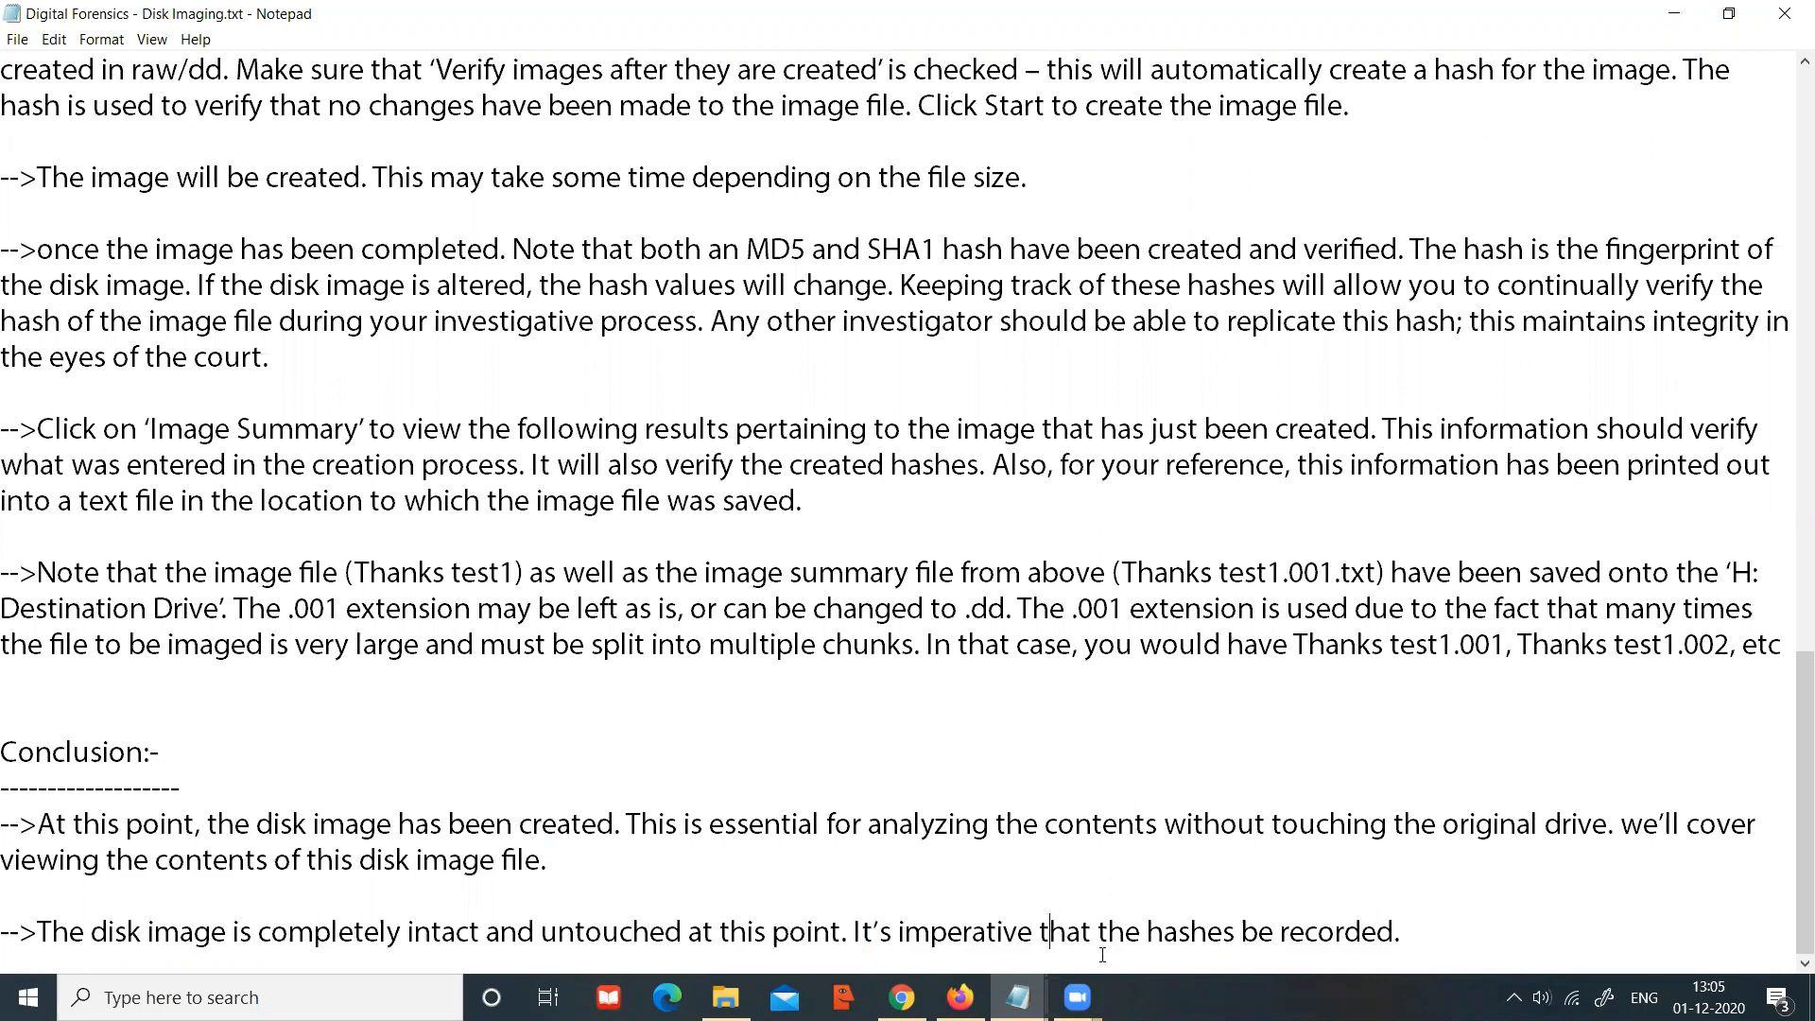
click(1150, 936)
drag(1150, 936, 1236, 939)
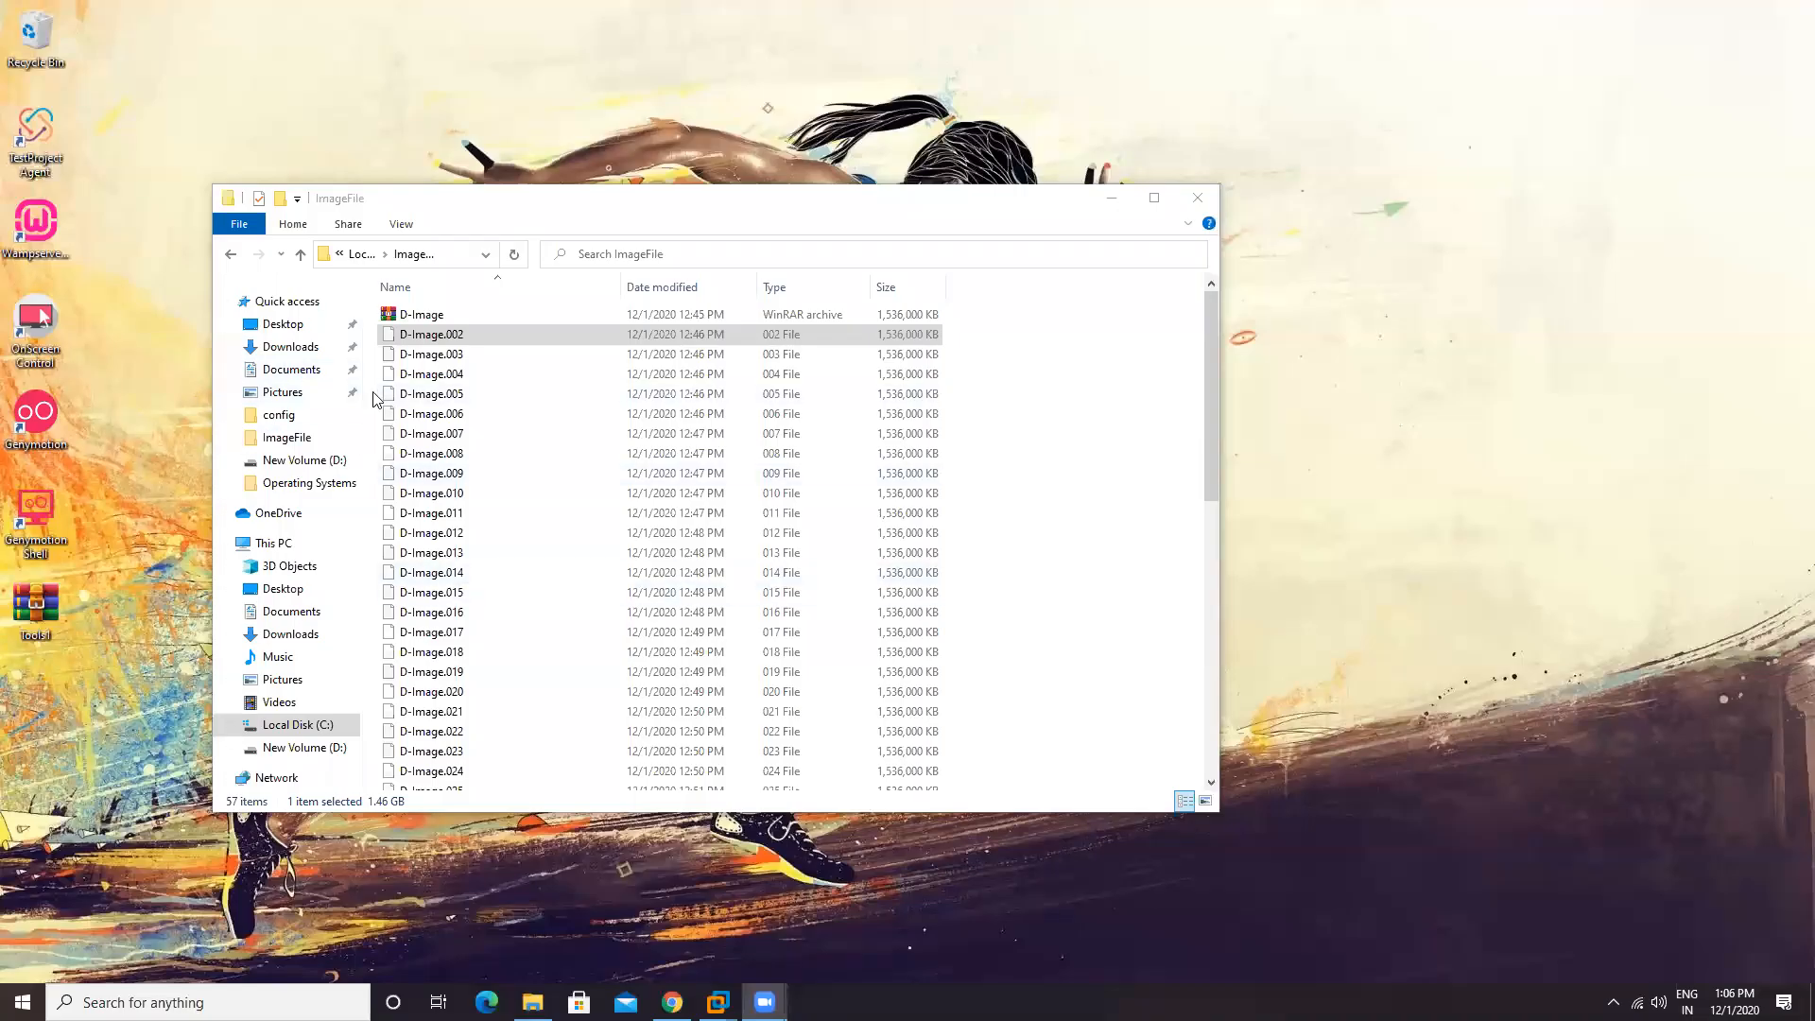
Step: Switch to Chrome and search Google for "md5 calculator download"
click(672, 1002)
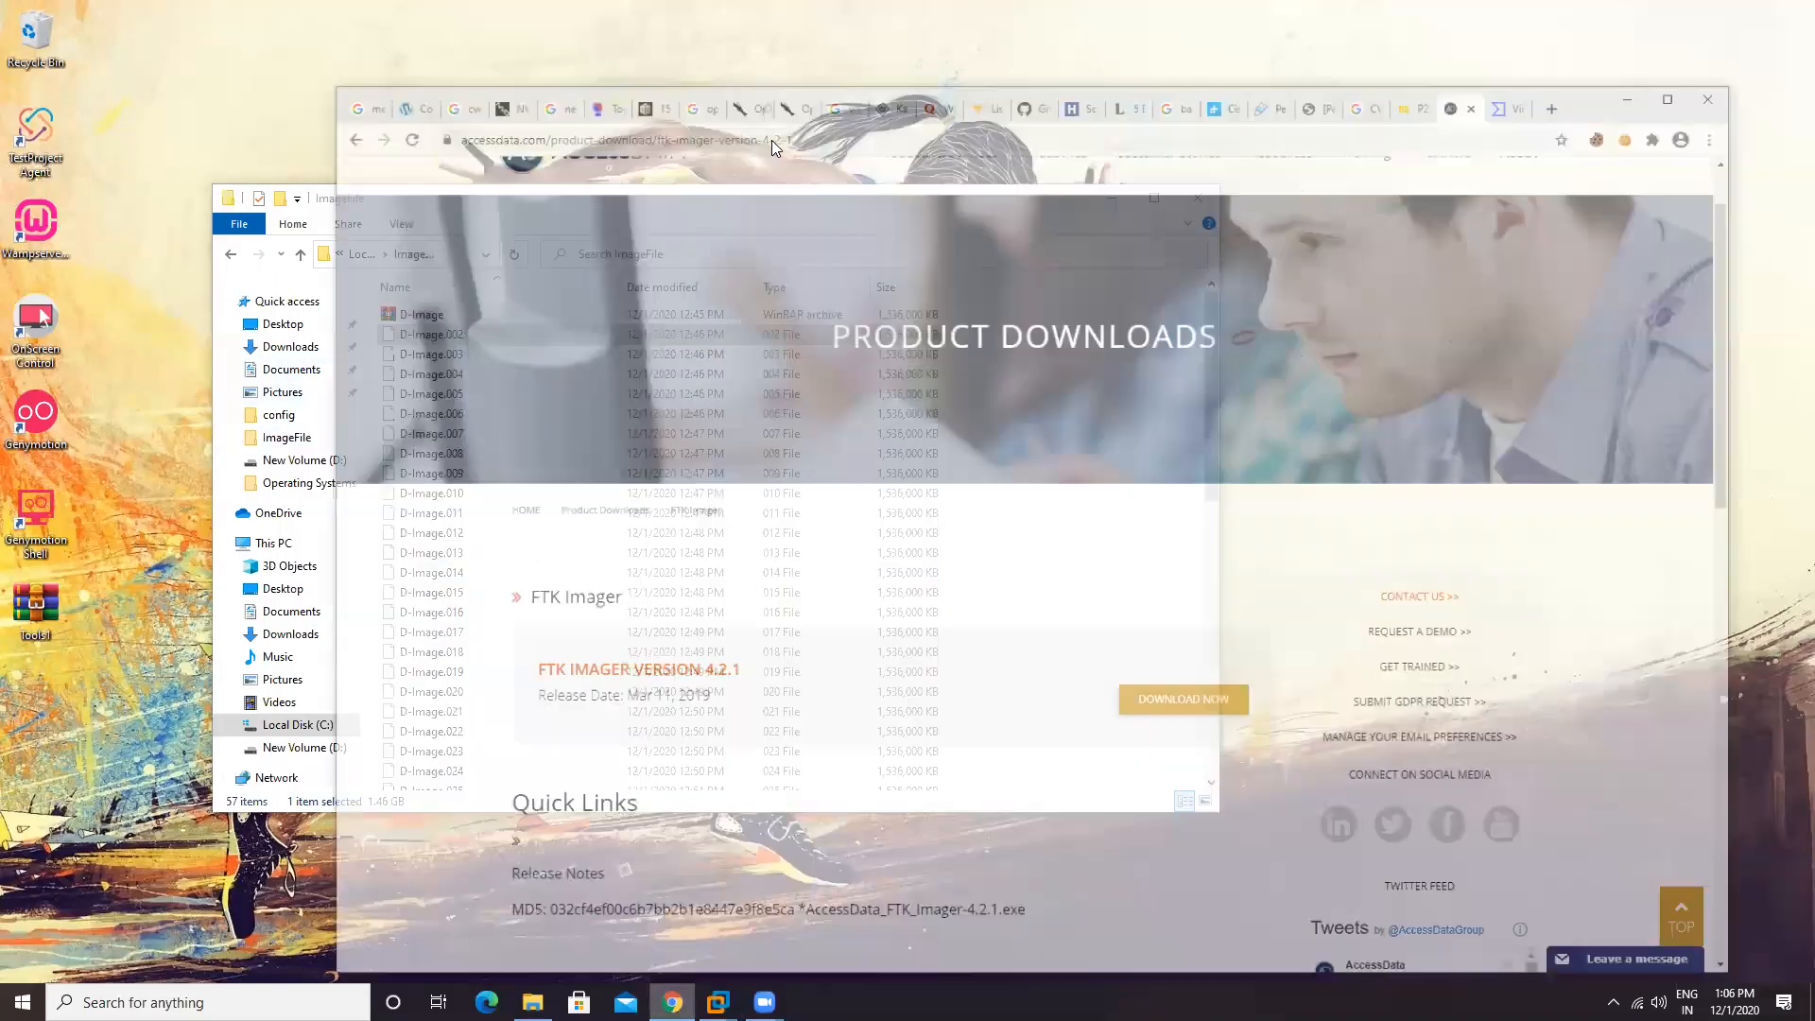
click(695, 60)
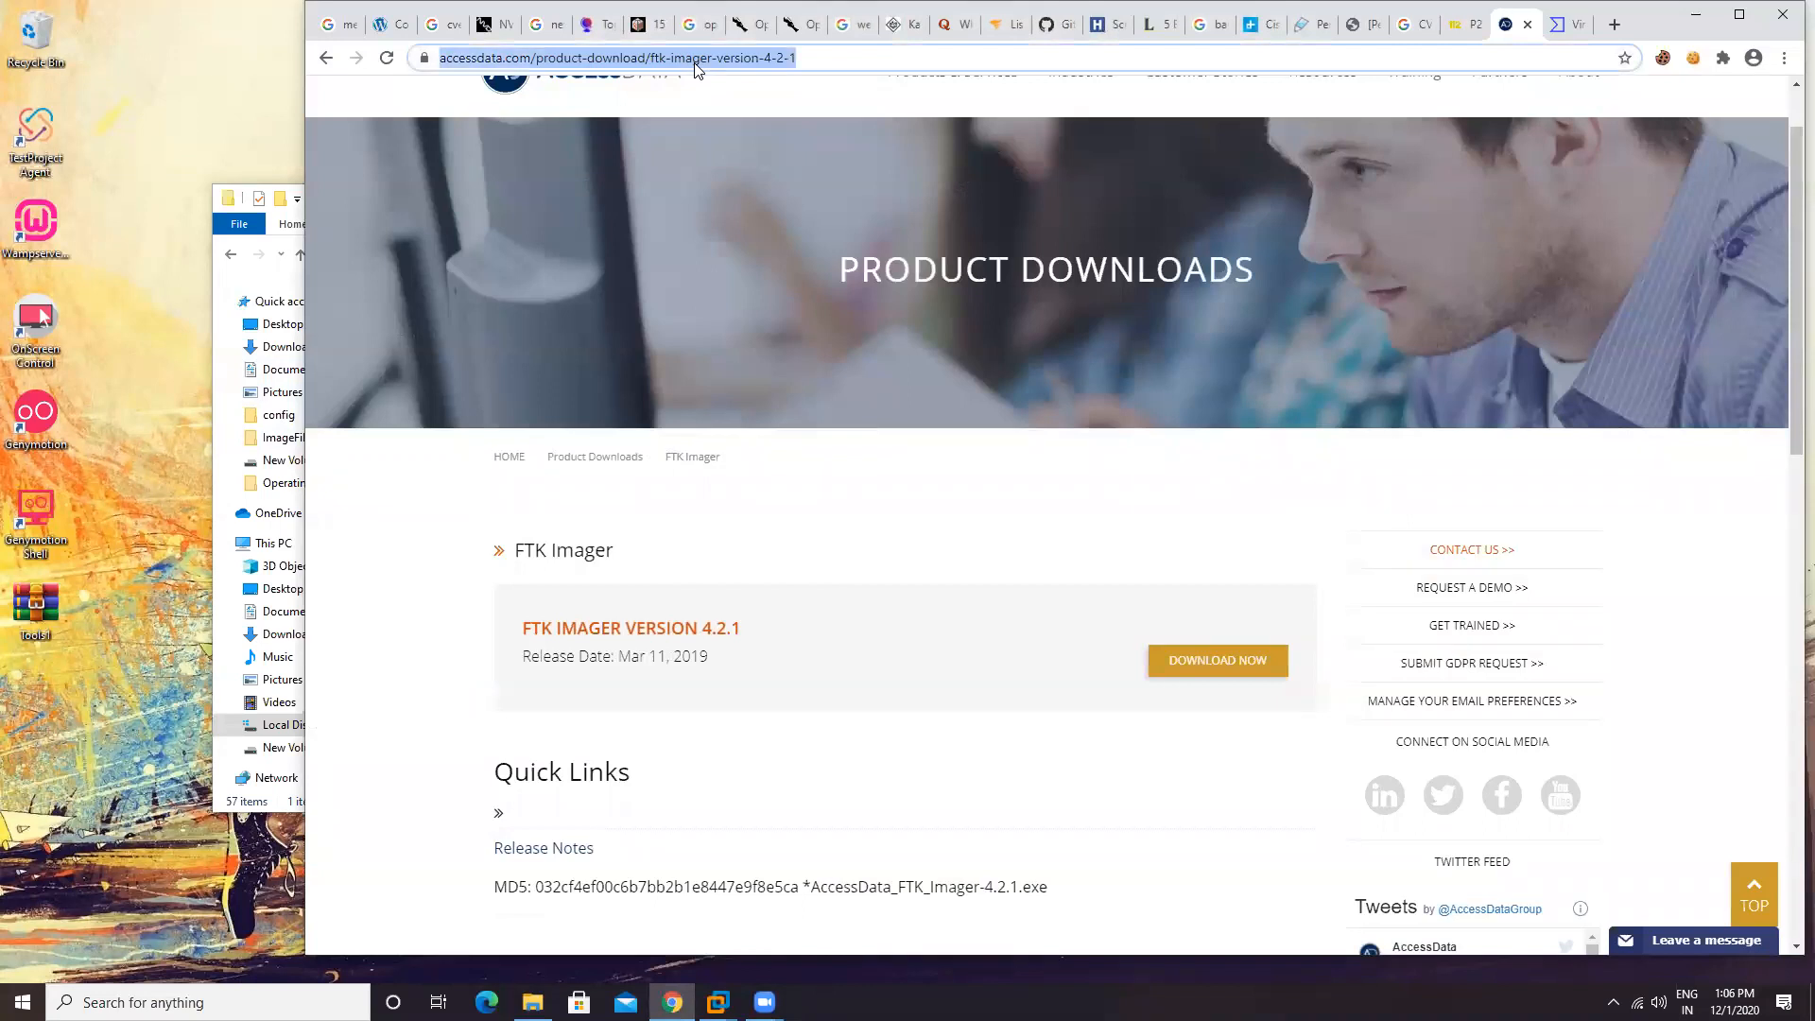
text(md5 )
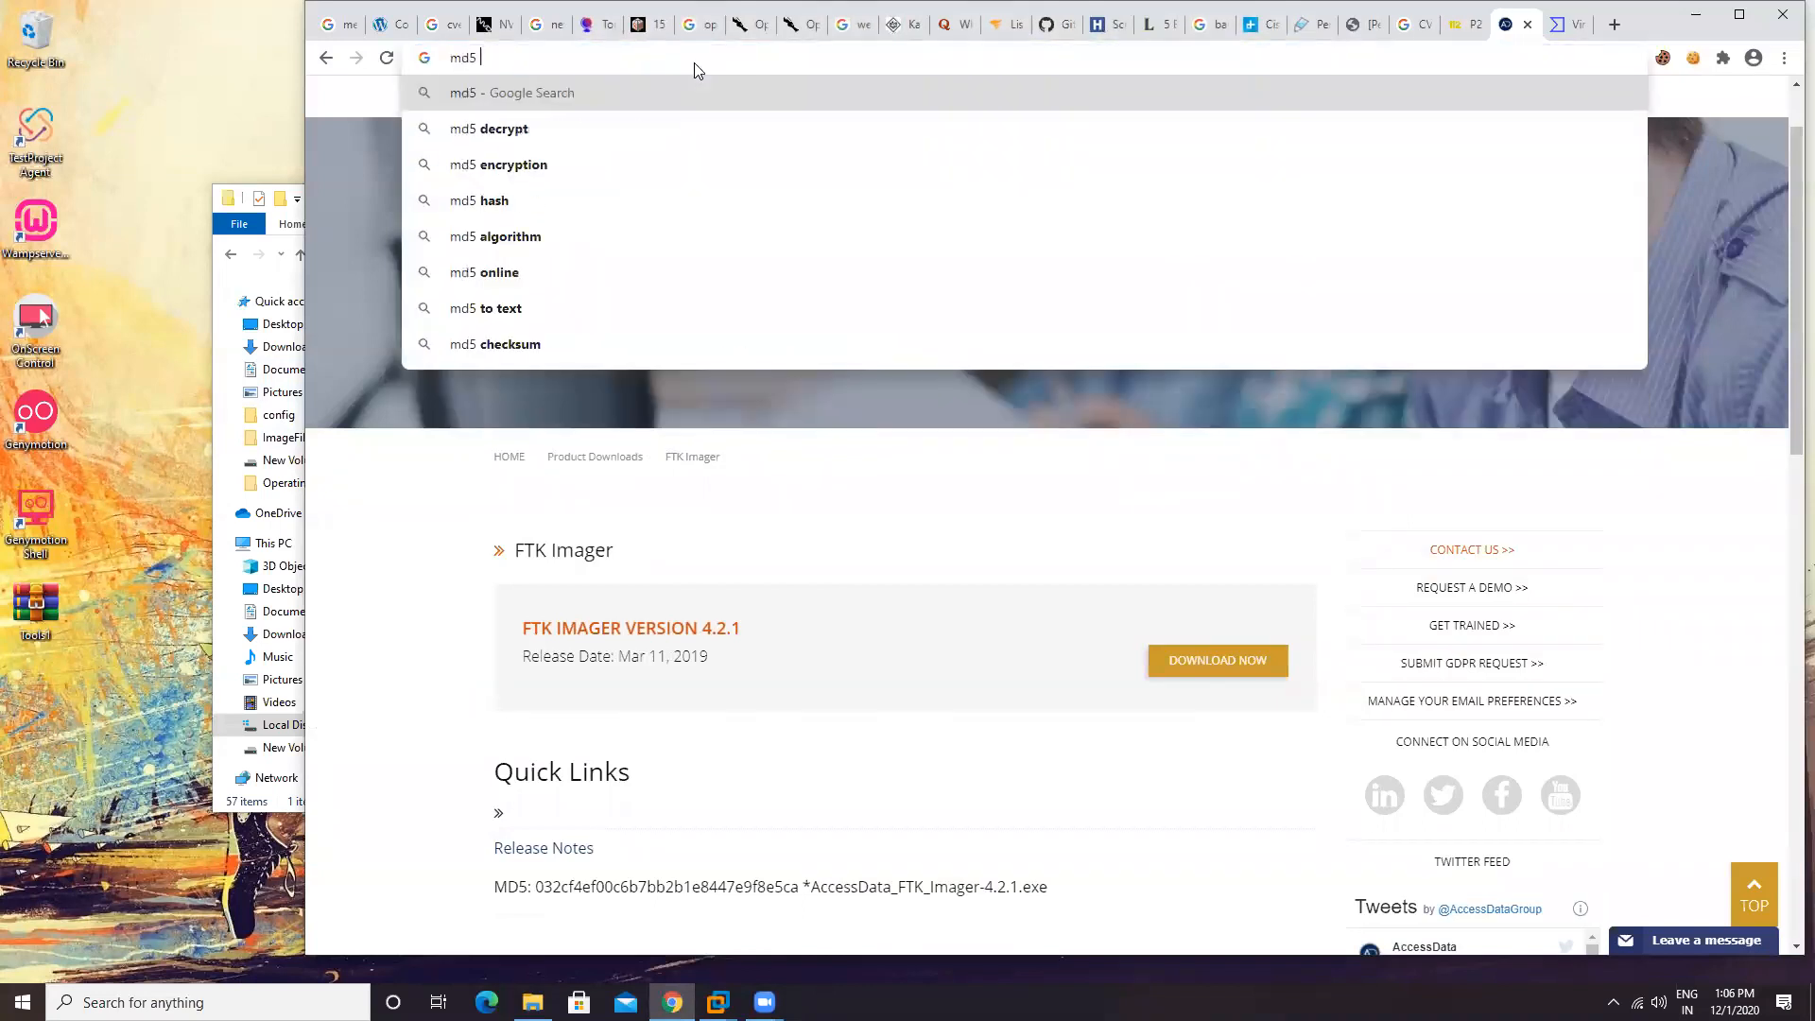
text(ha)
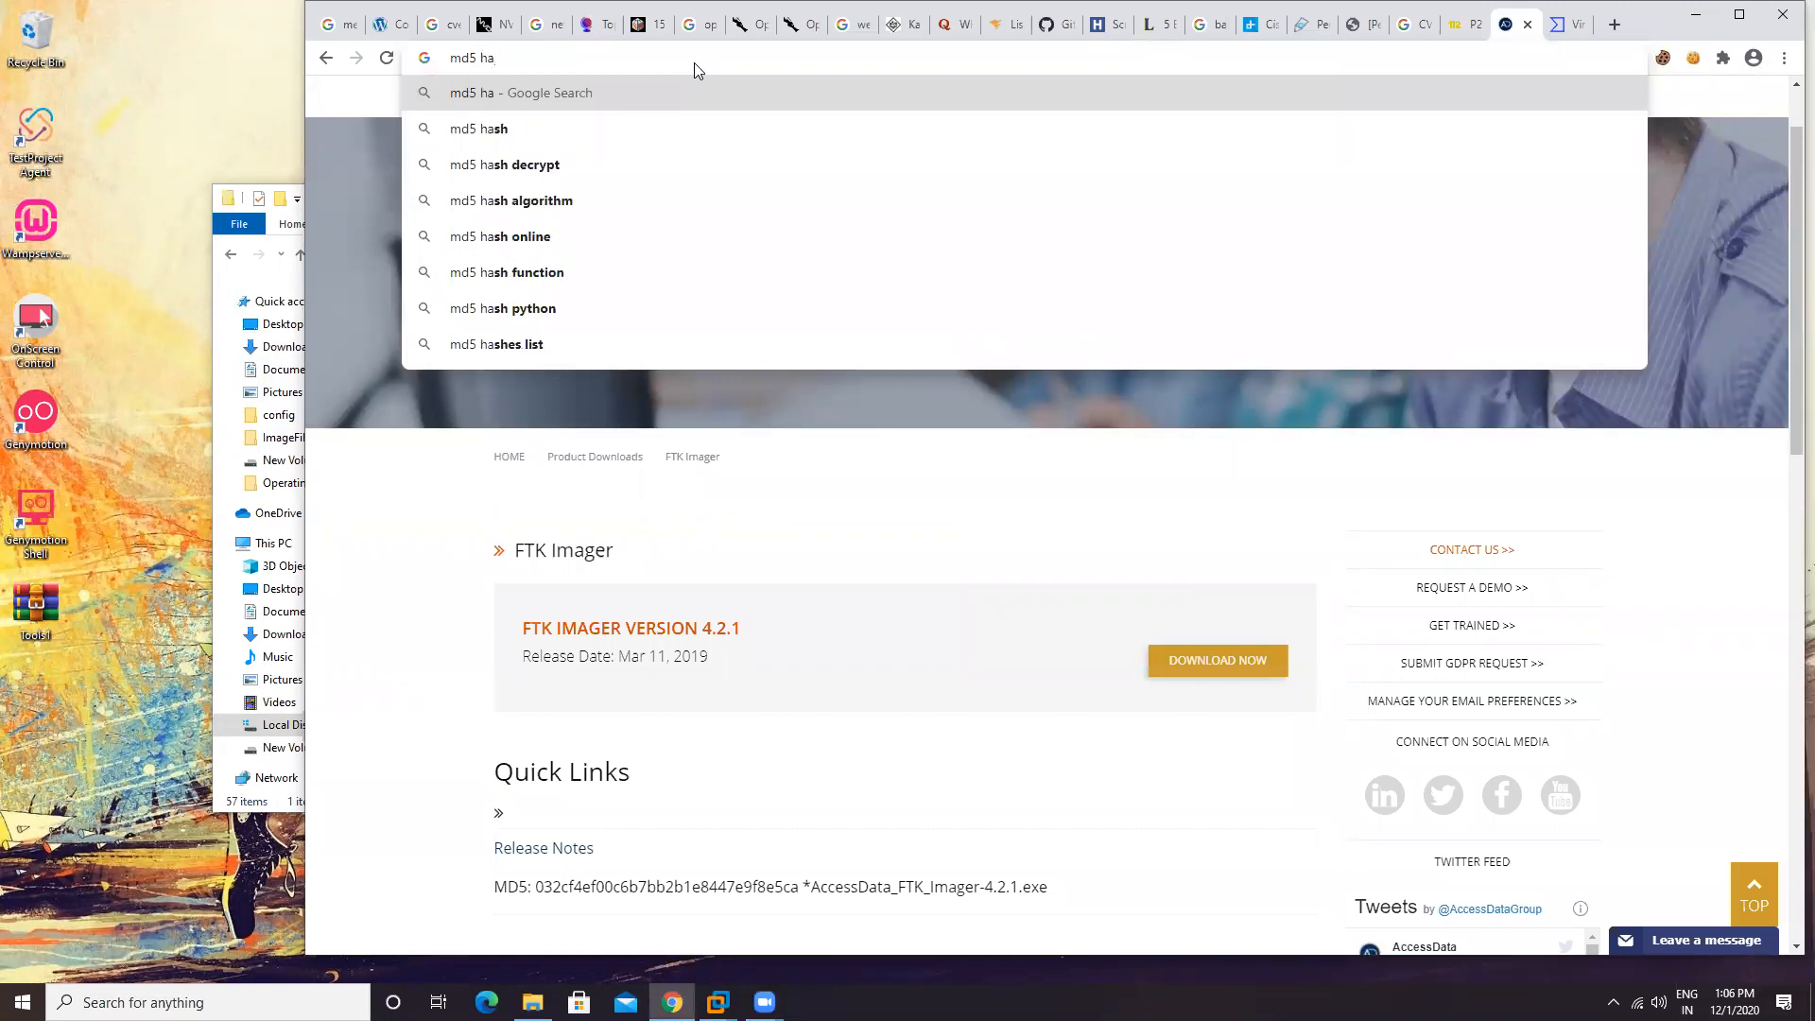
key(BackSpace)
key(BackSpace)
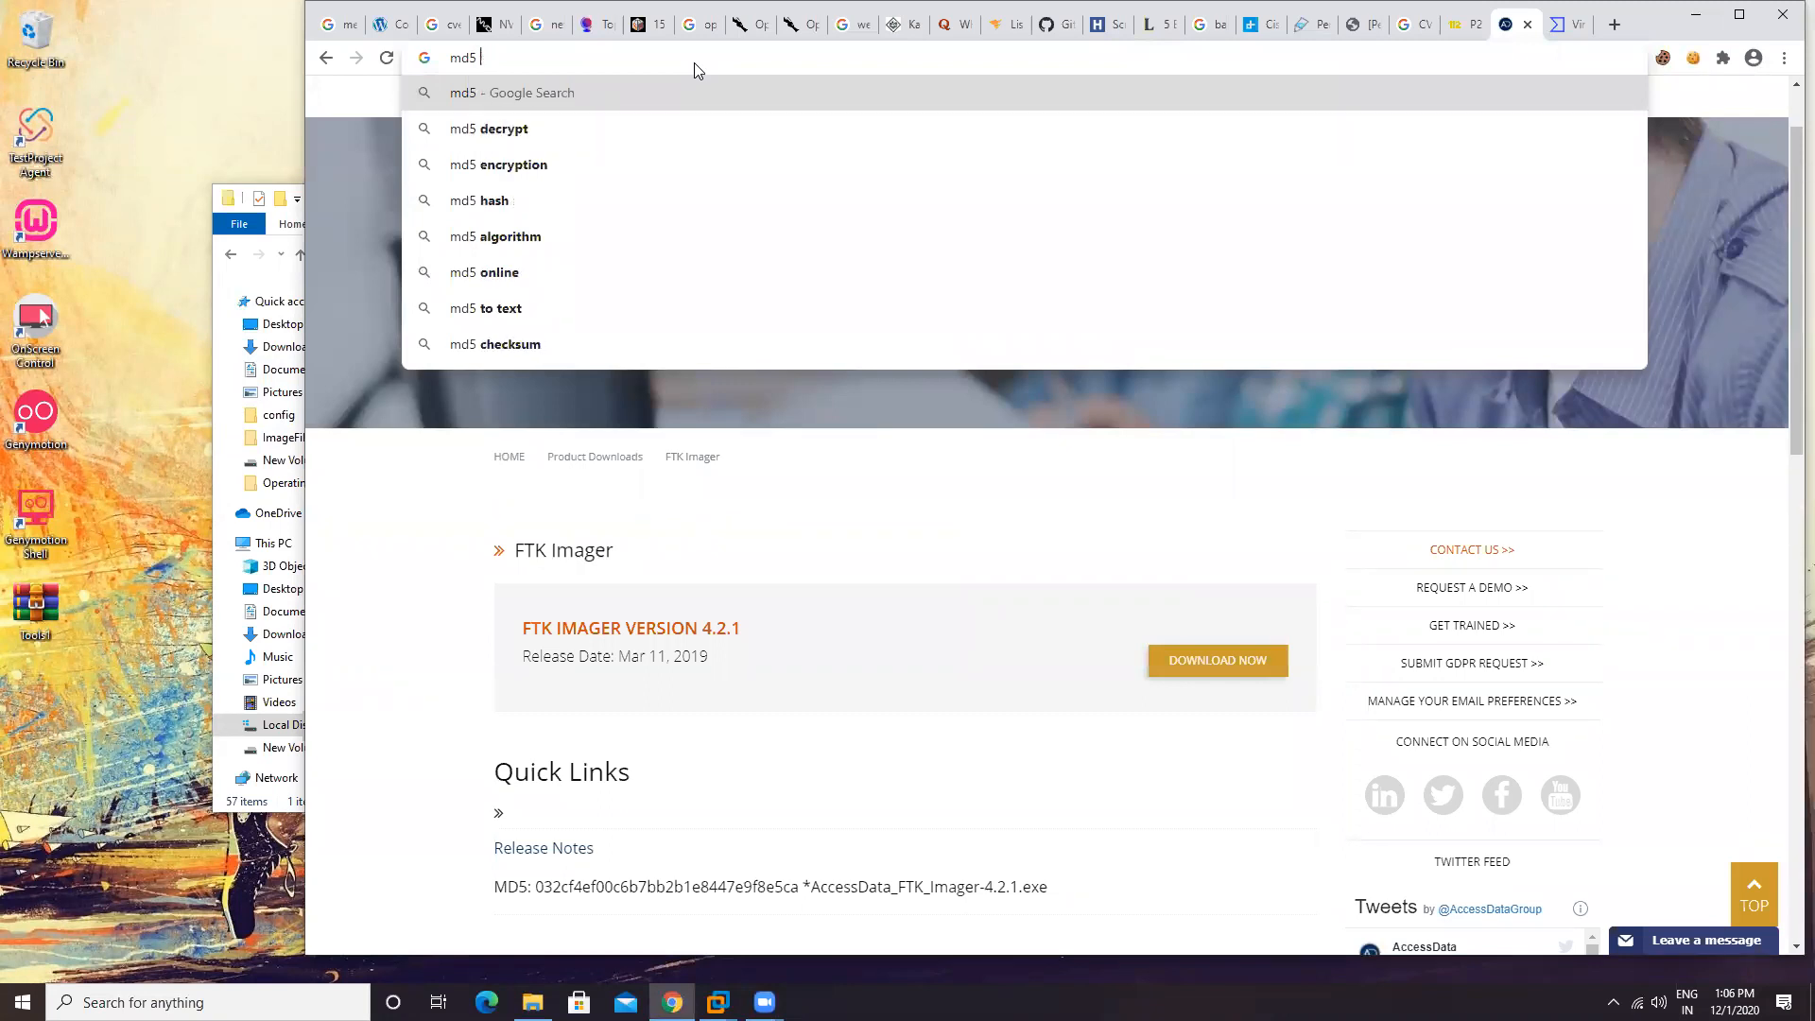
text(cal)
key(Down)
key(Down)
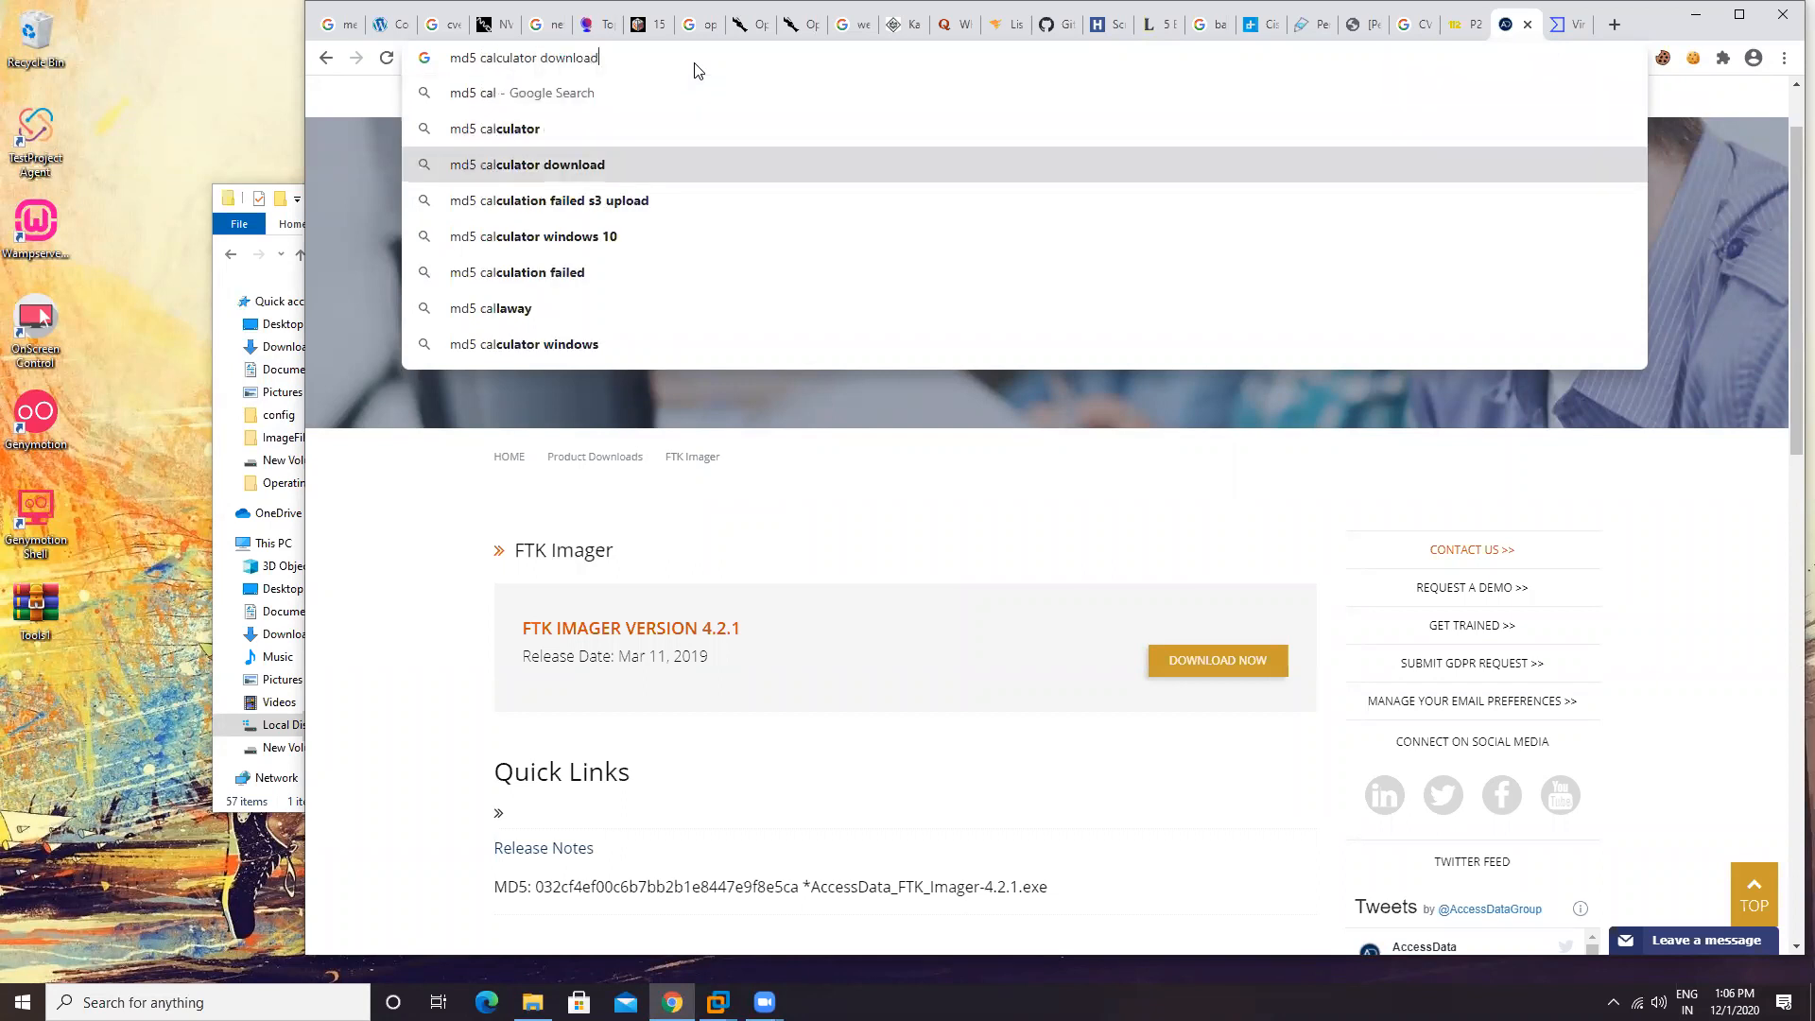
key(Return)
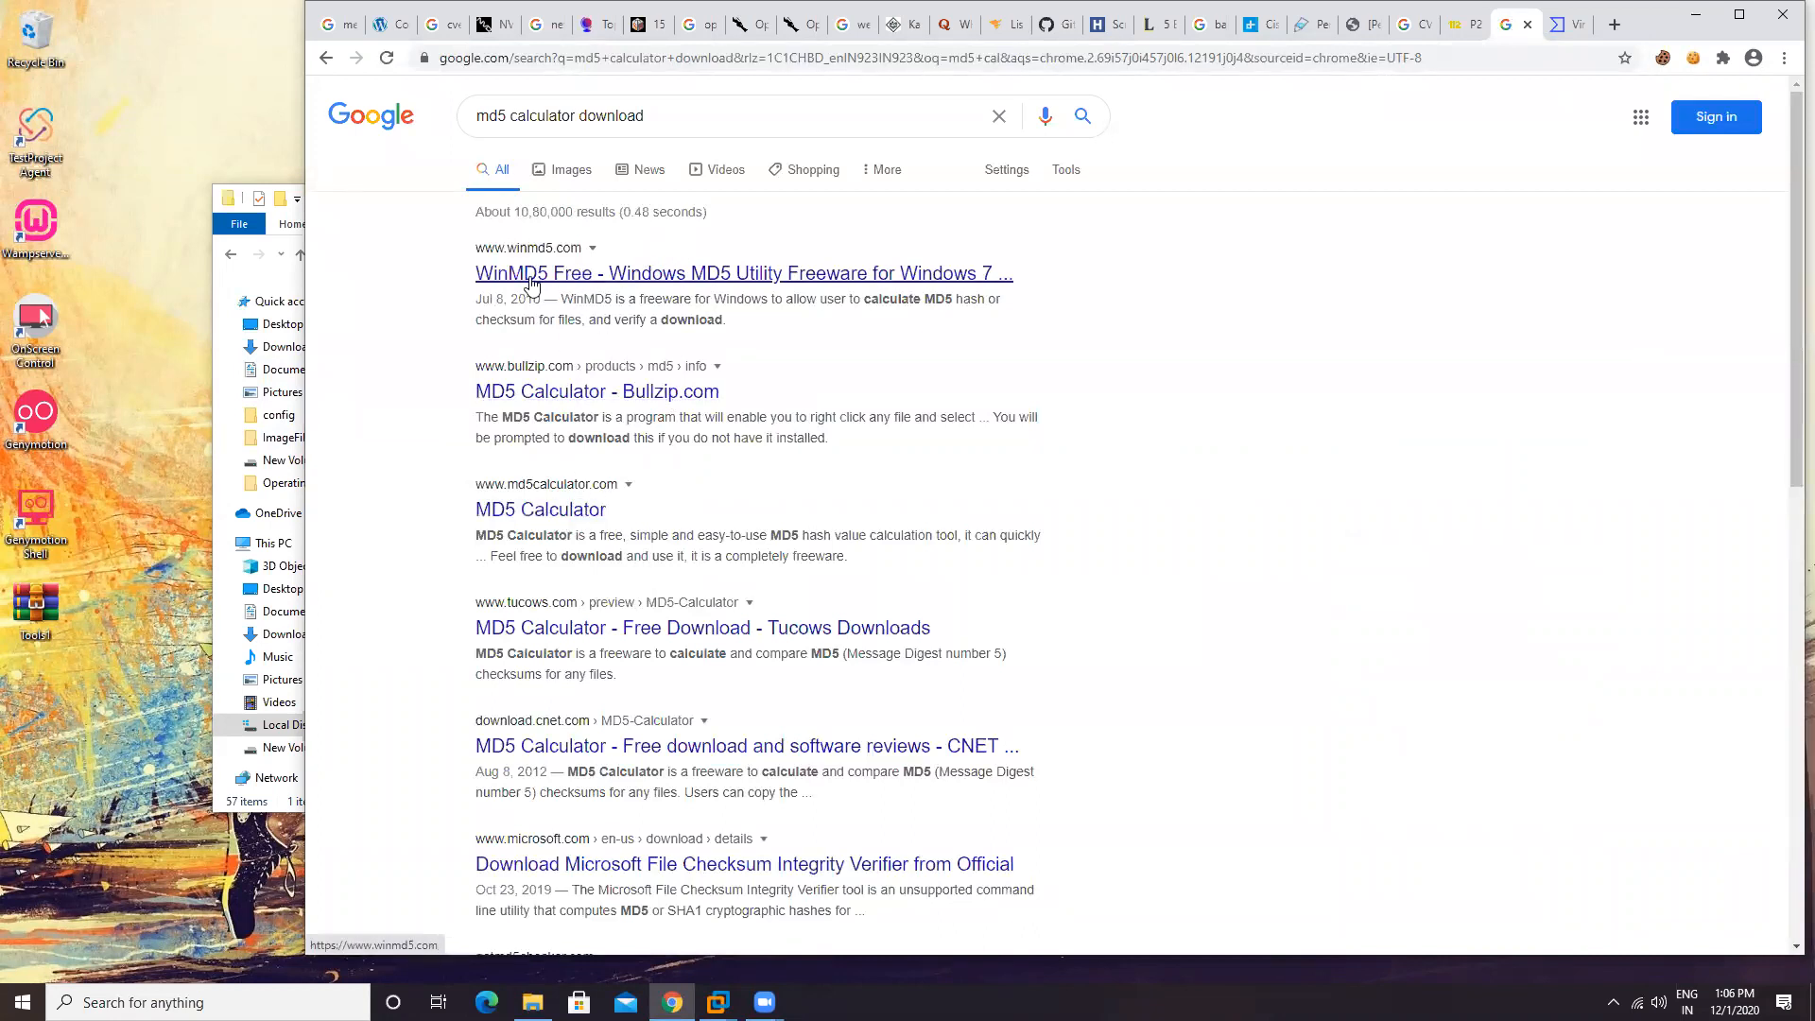
Step: Open the WinMD5 Free site from the results and review its supported Windows versions, download link and published MD5 values
click(565, 281)
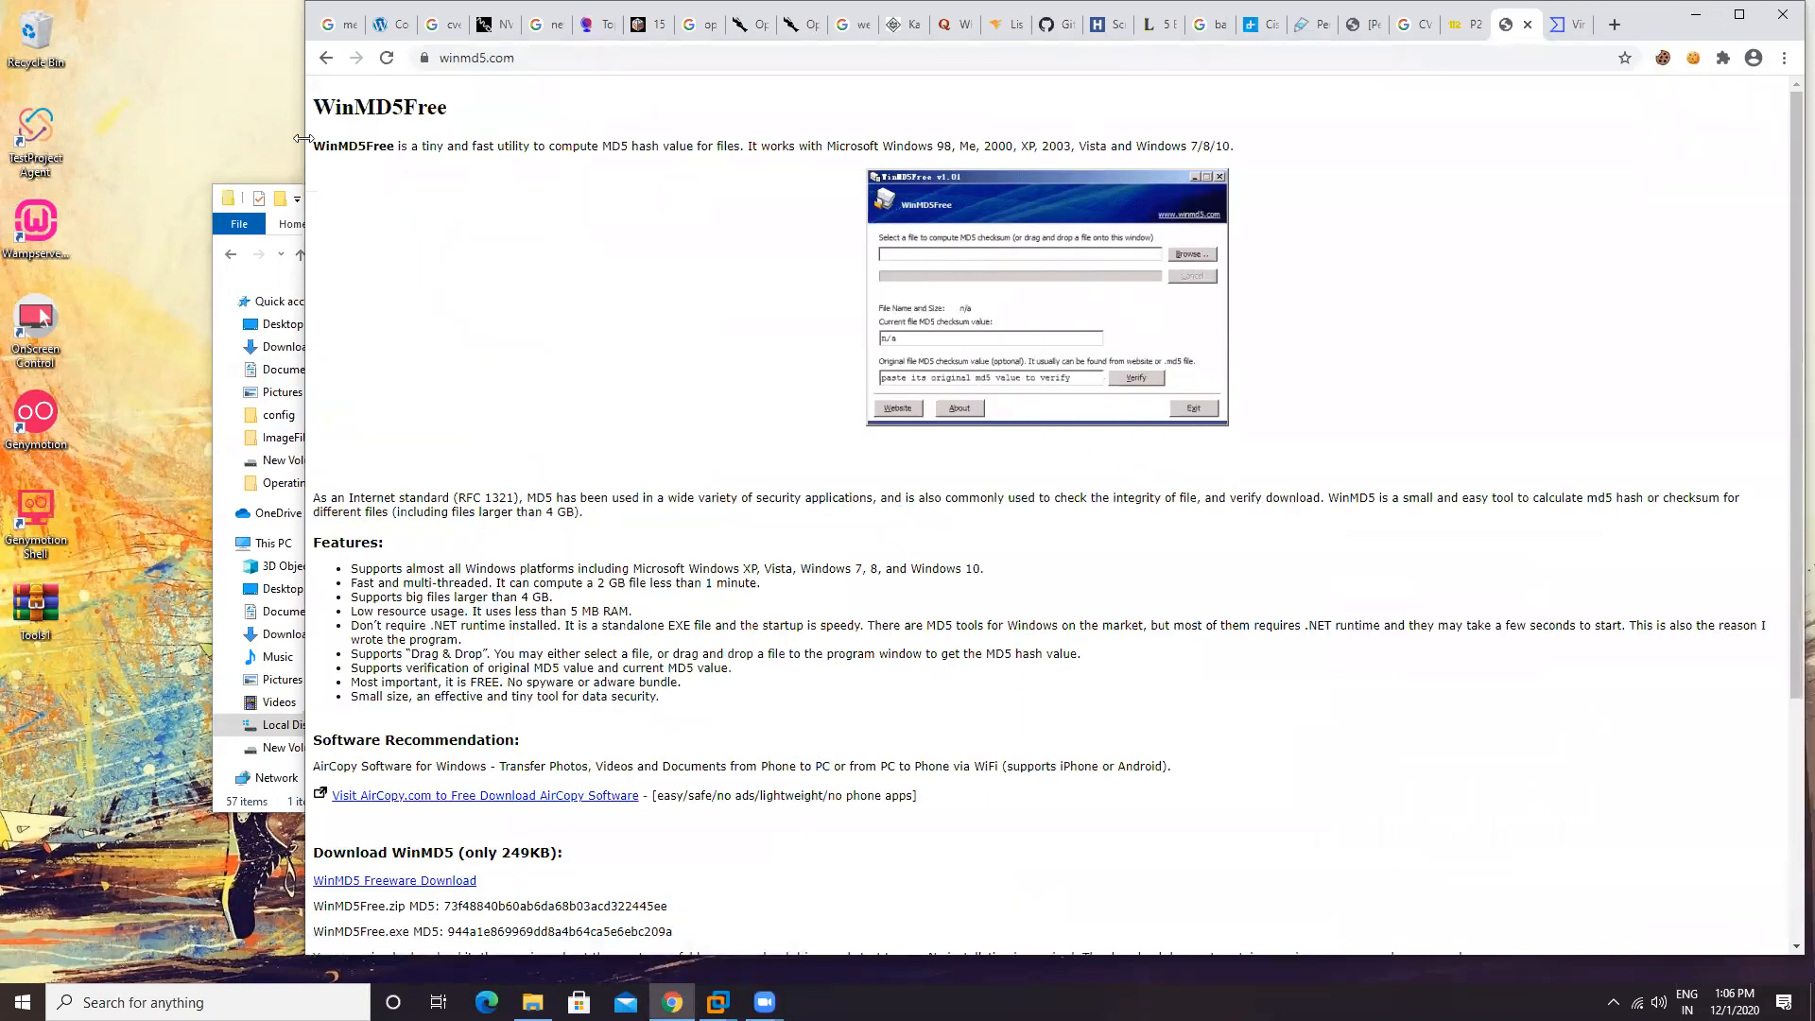
drag(348, 146, 1231, 154)
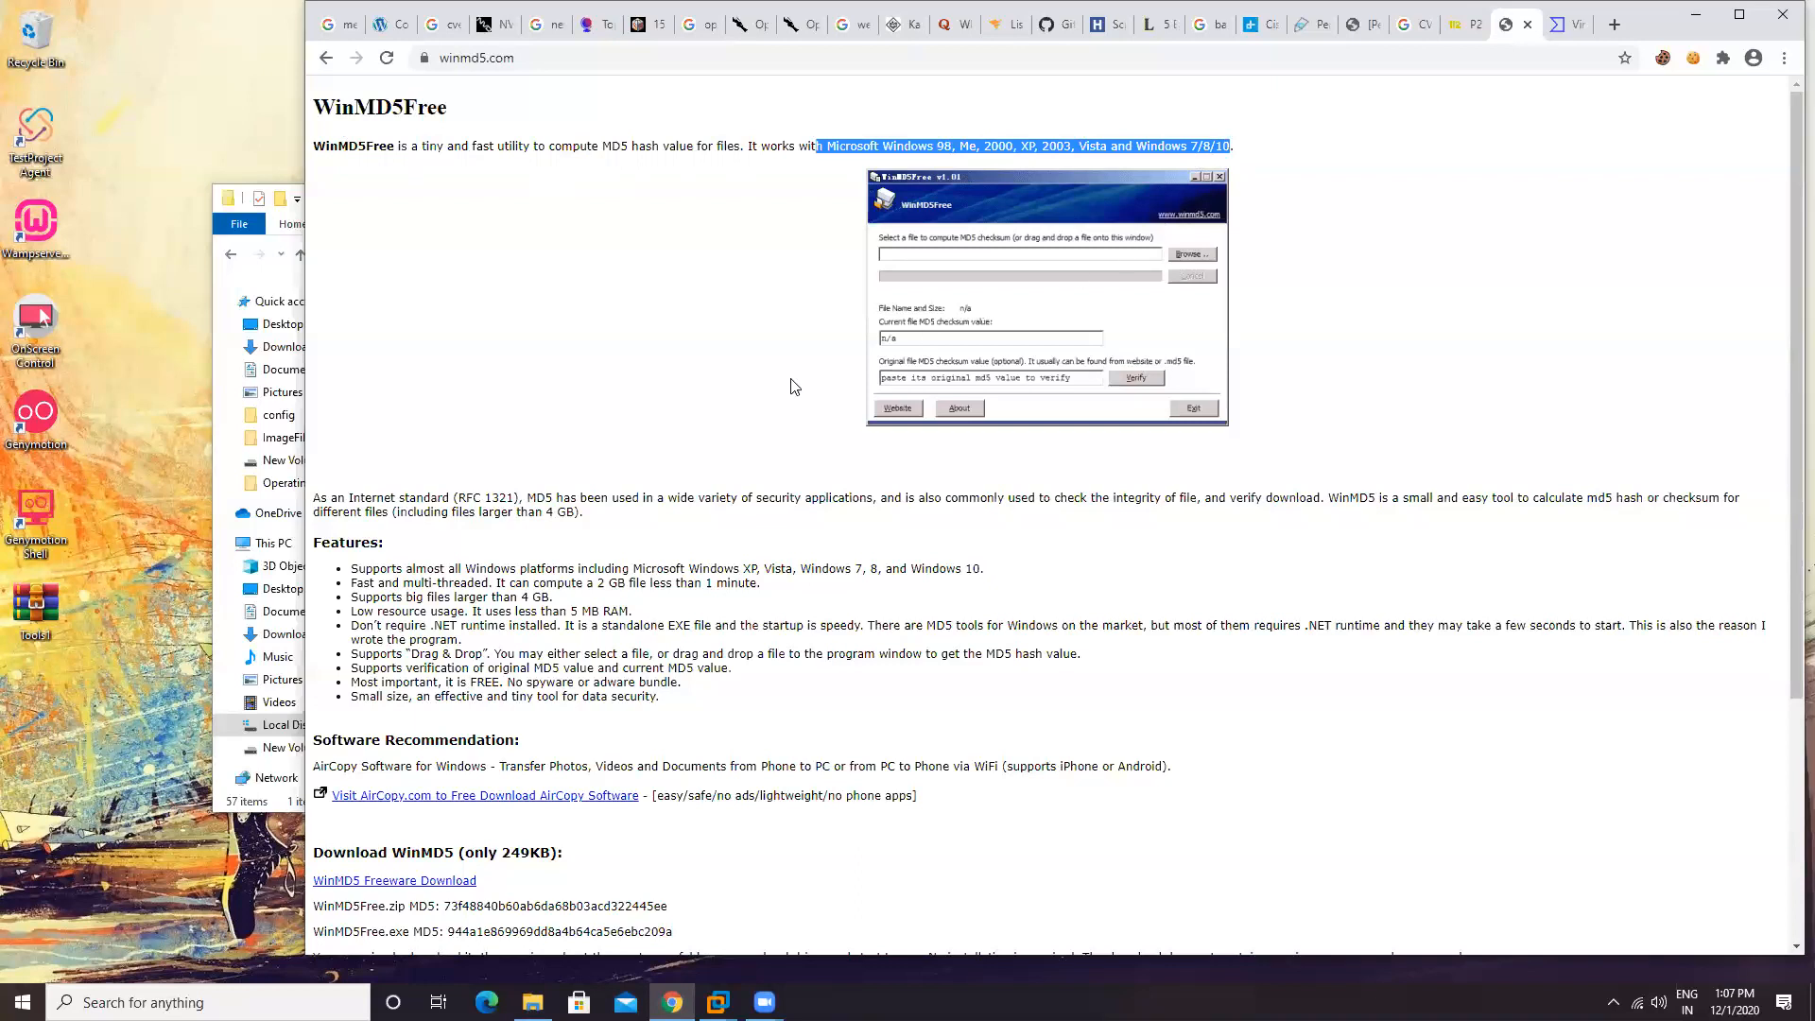
scroll(596, 838, down, 3)
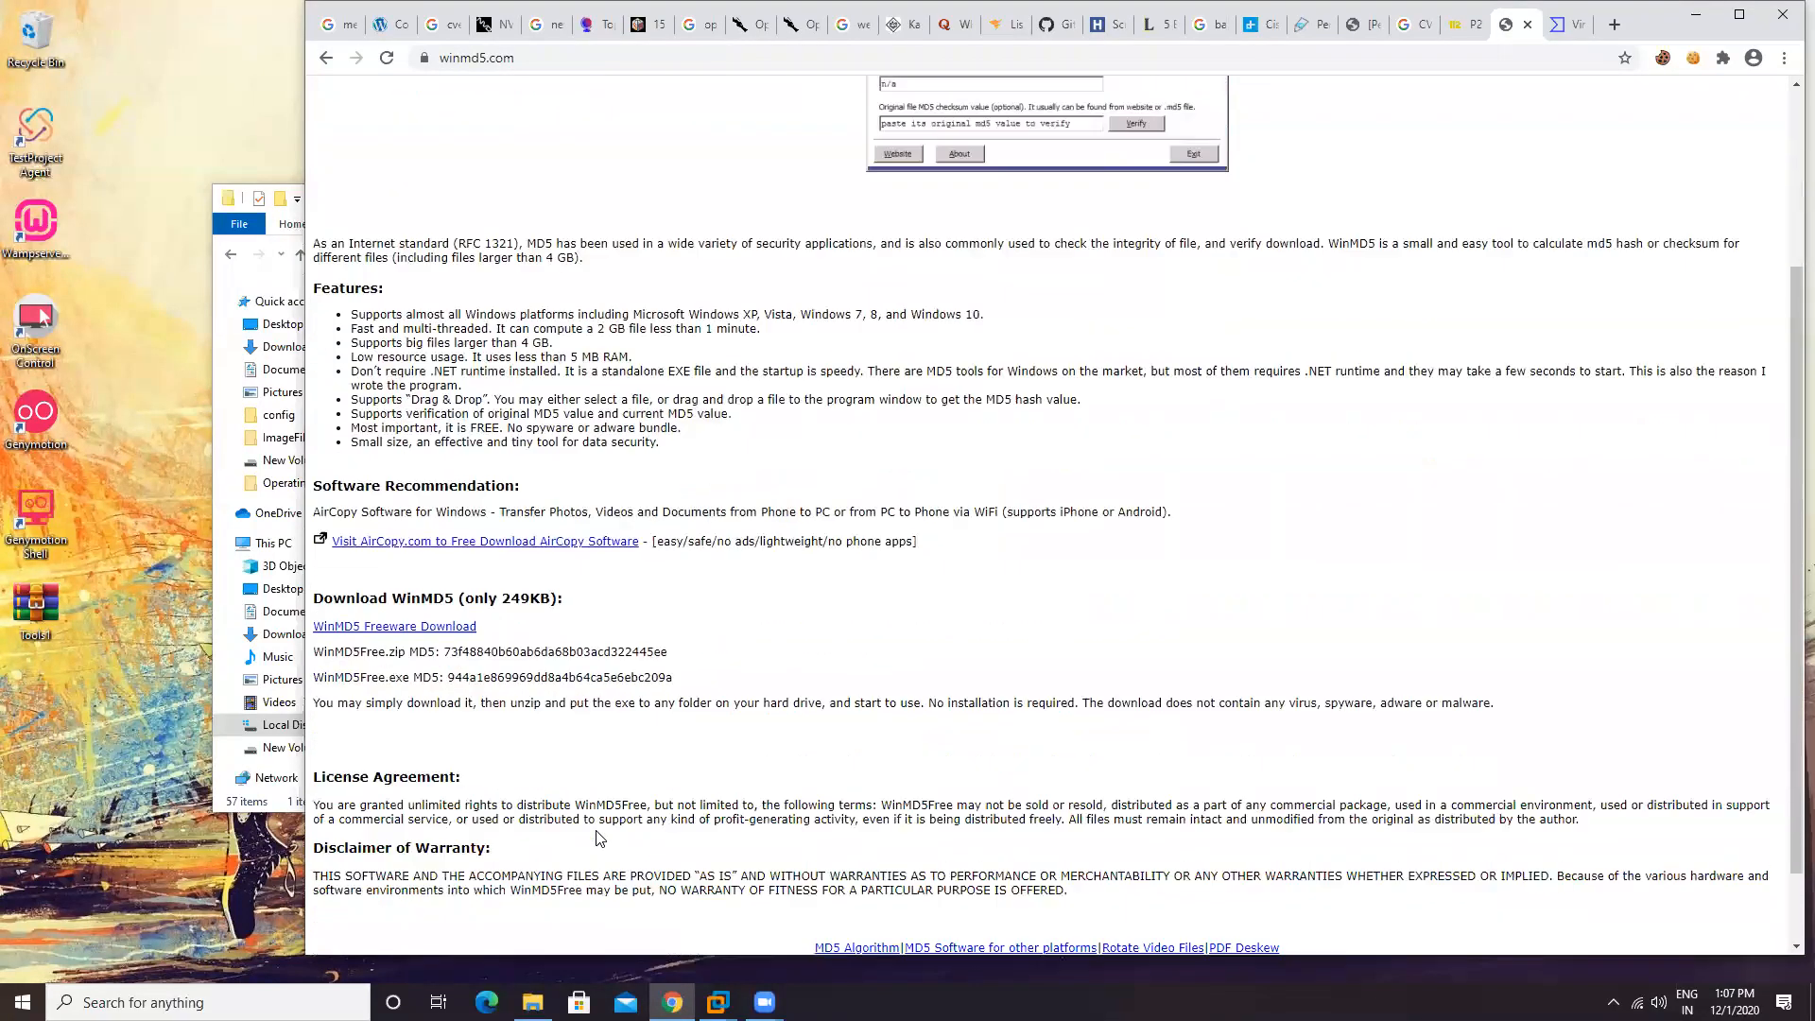
drag(388, 622, 696, 629)
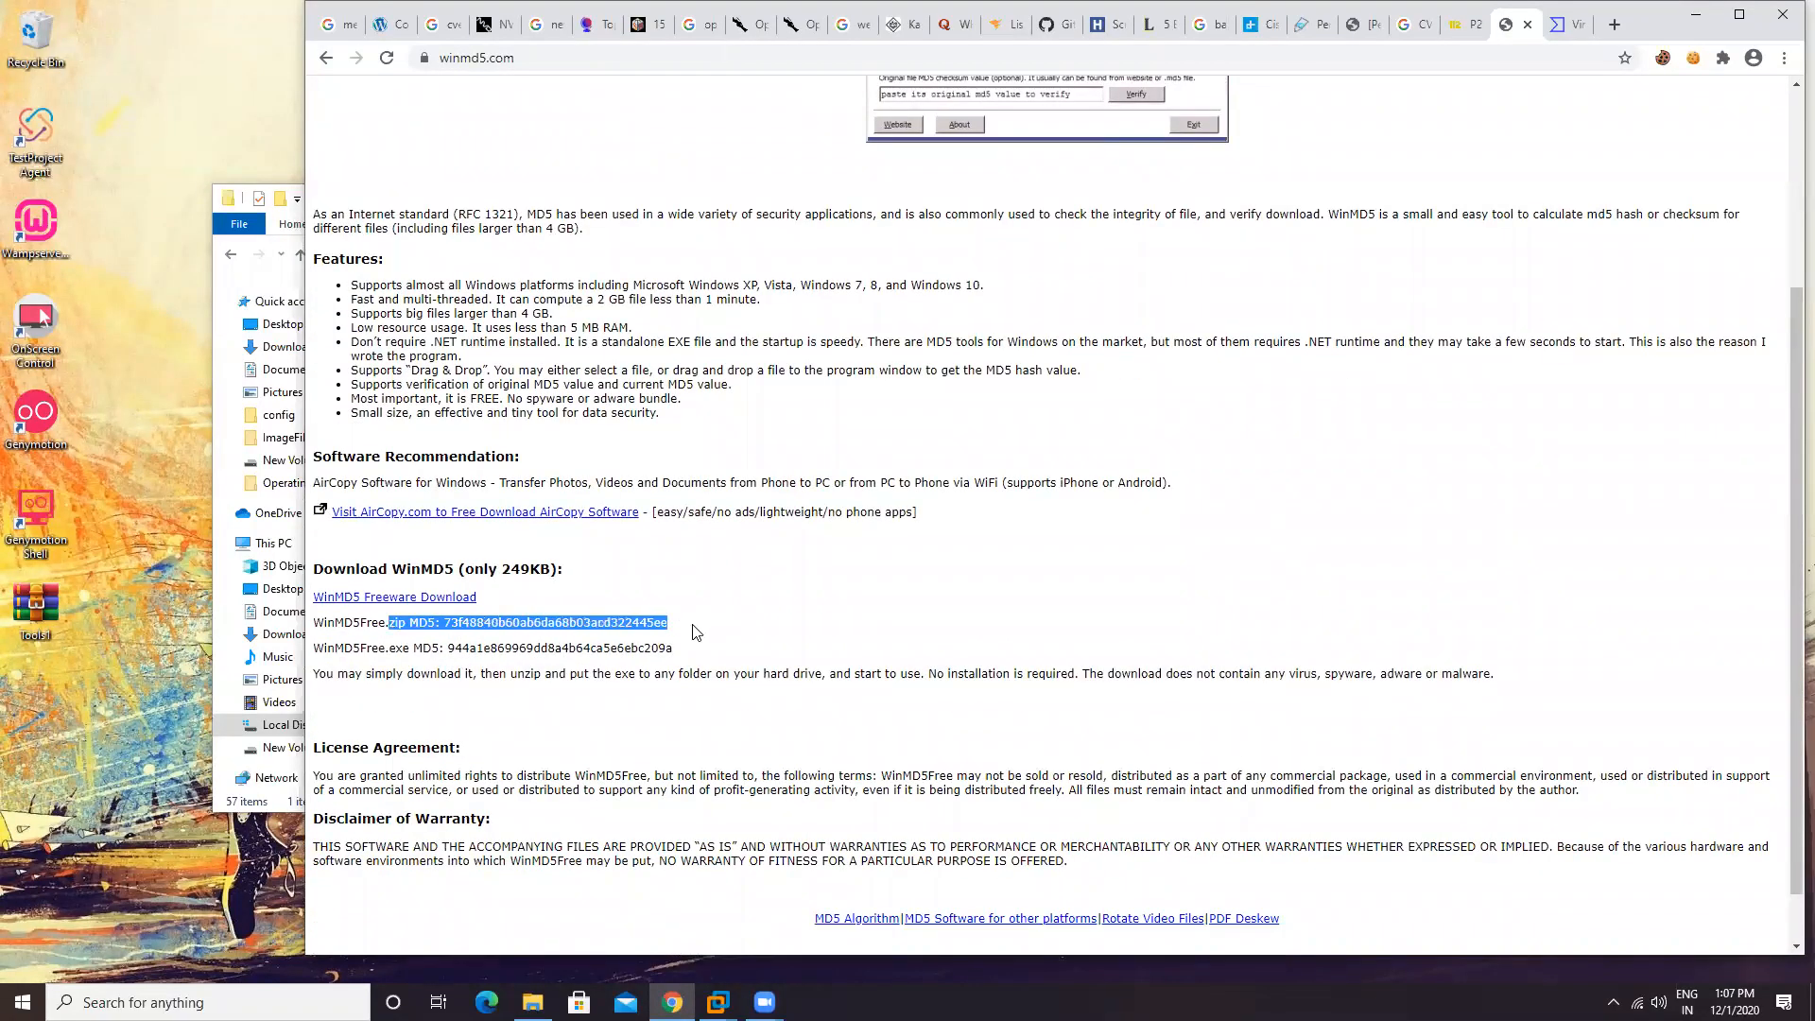
drag(397, 647, 729, 672)
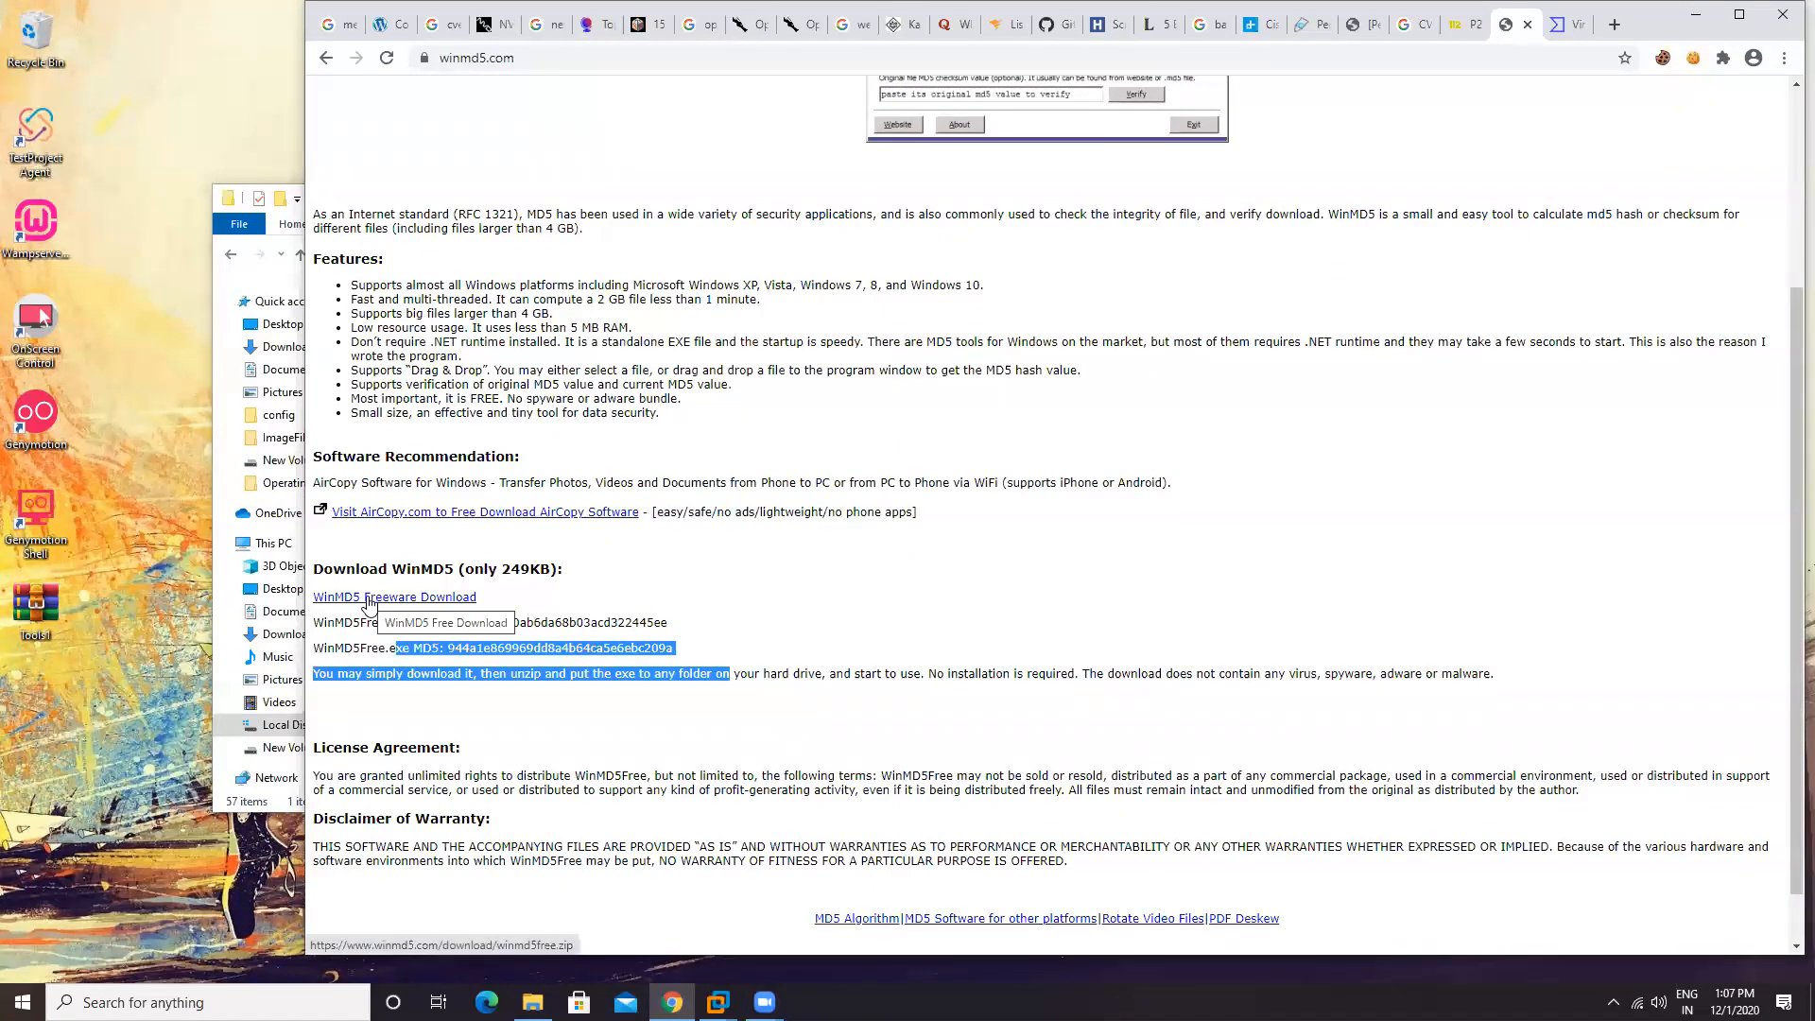
scroll(369, 605, up, 3)
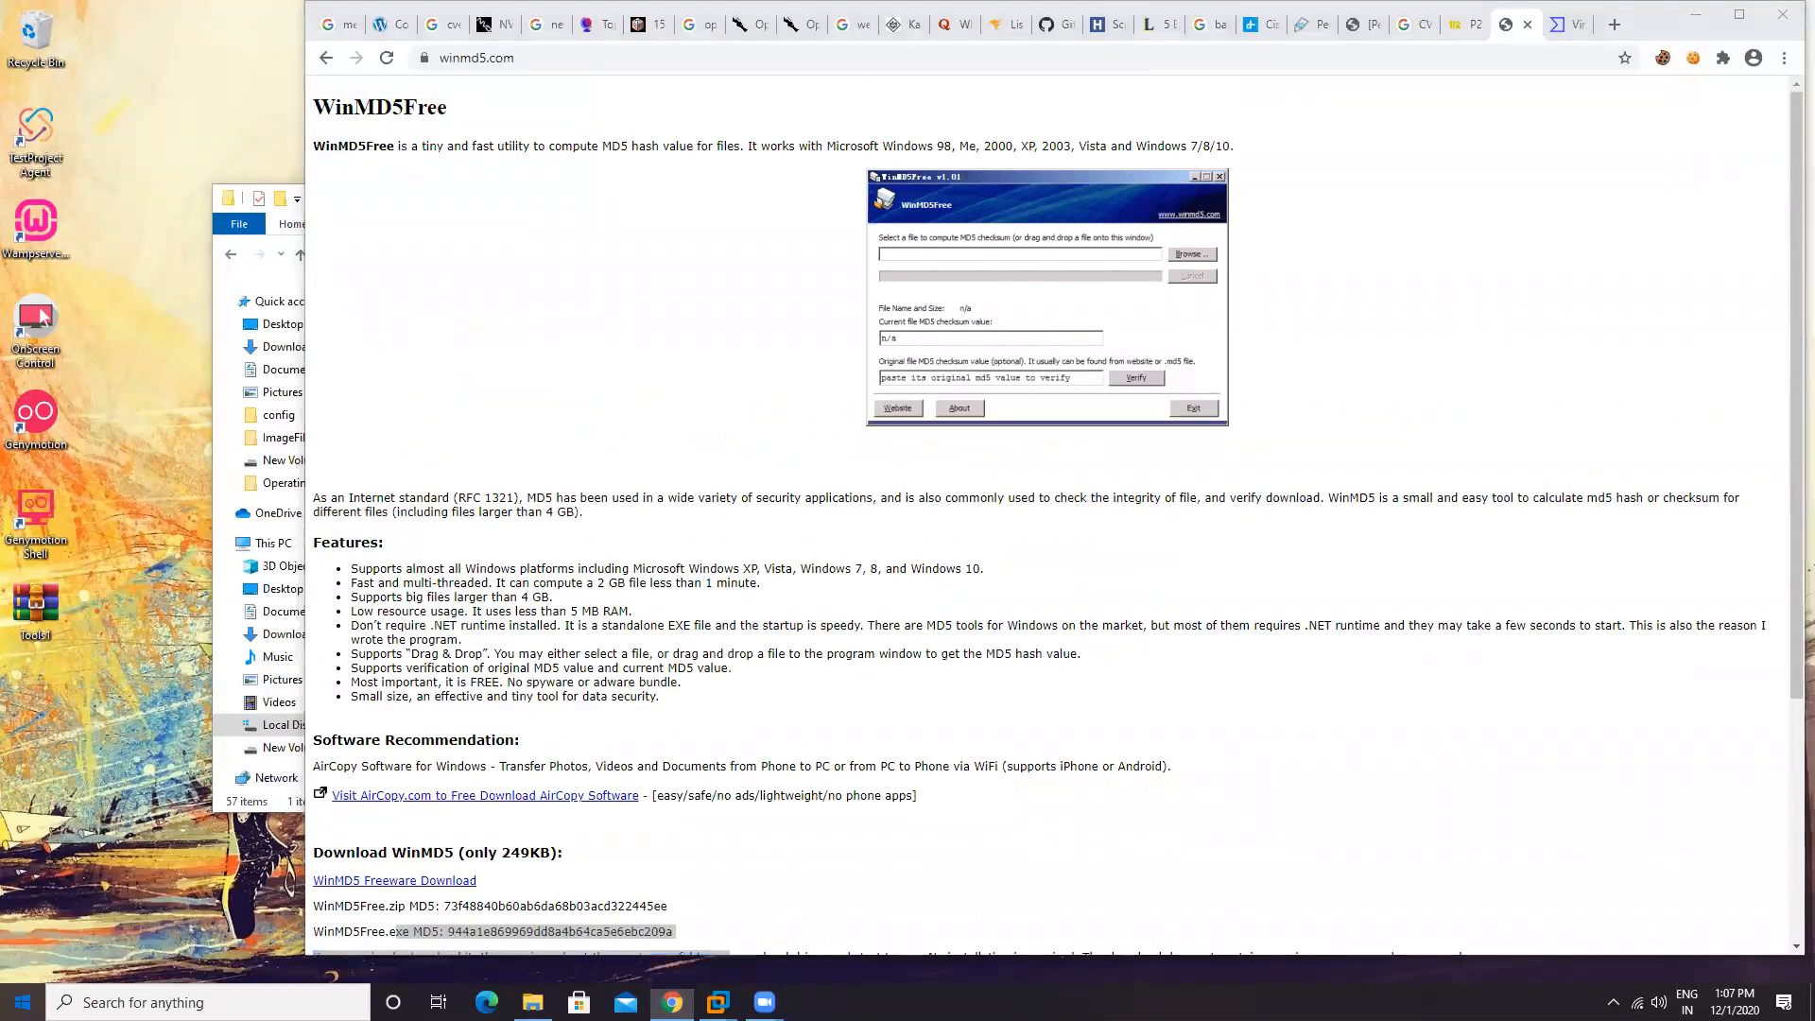
Step: Find and launch the installed MD5 Calculator application, and move its window clear of the desktop's edge
click(23, 1001)
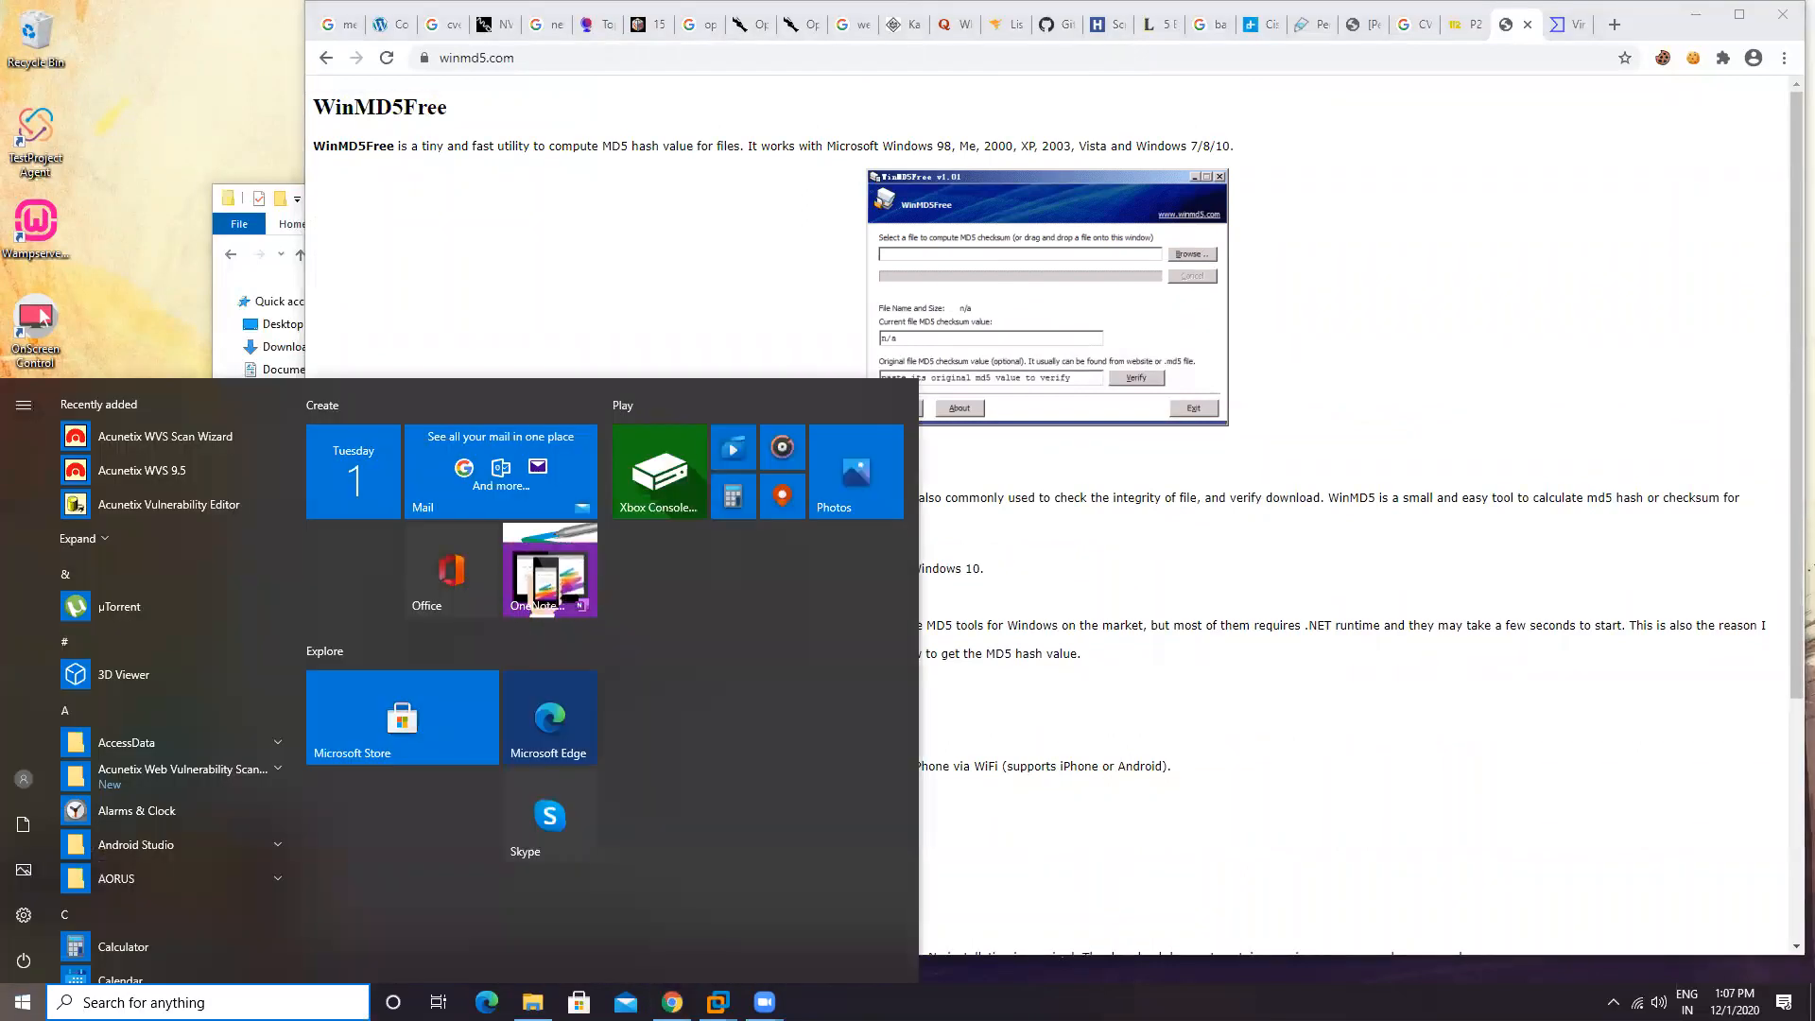
text(md5)
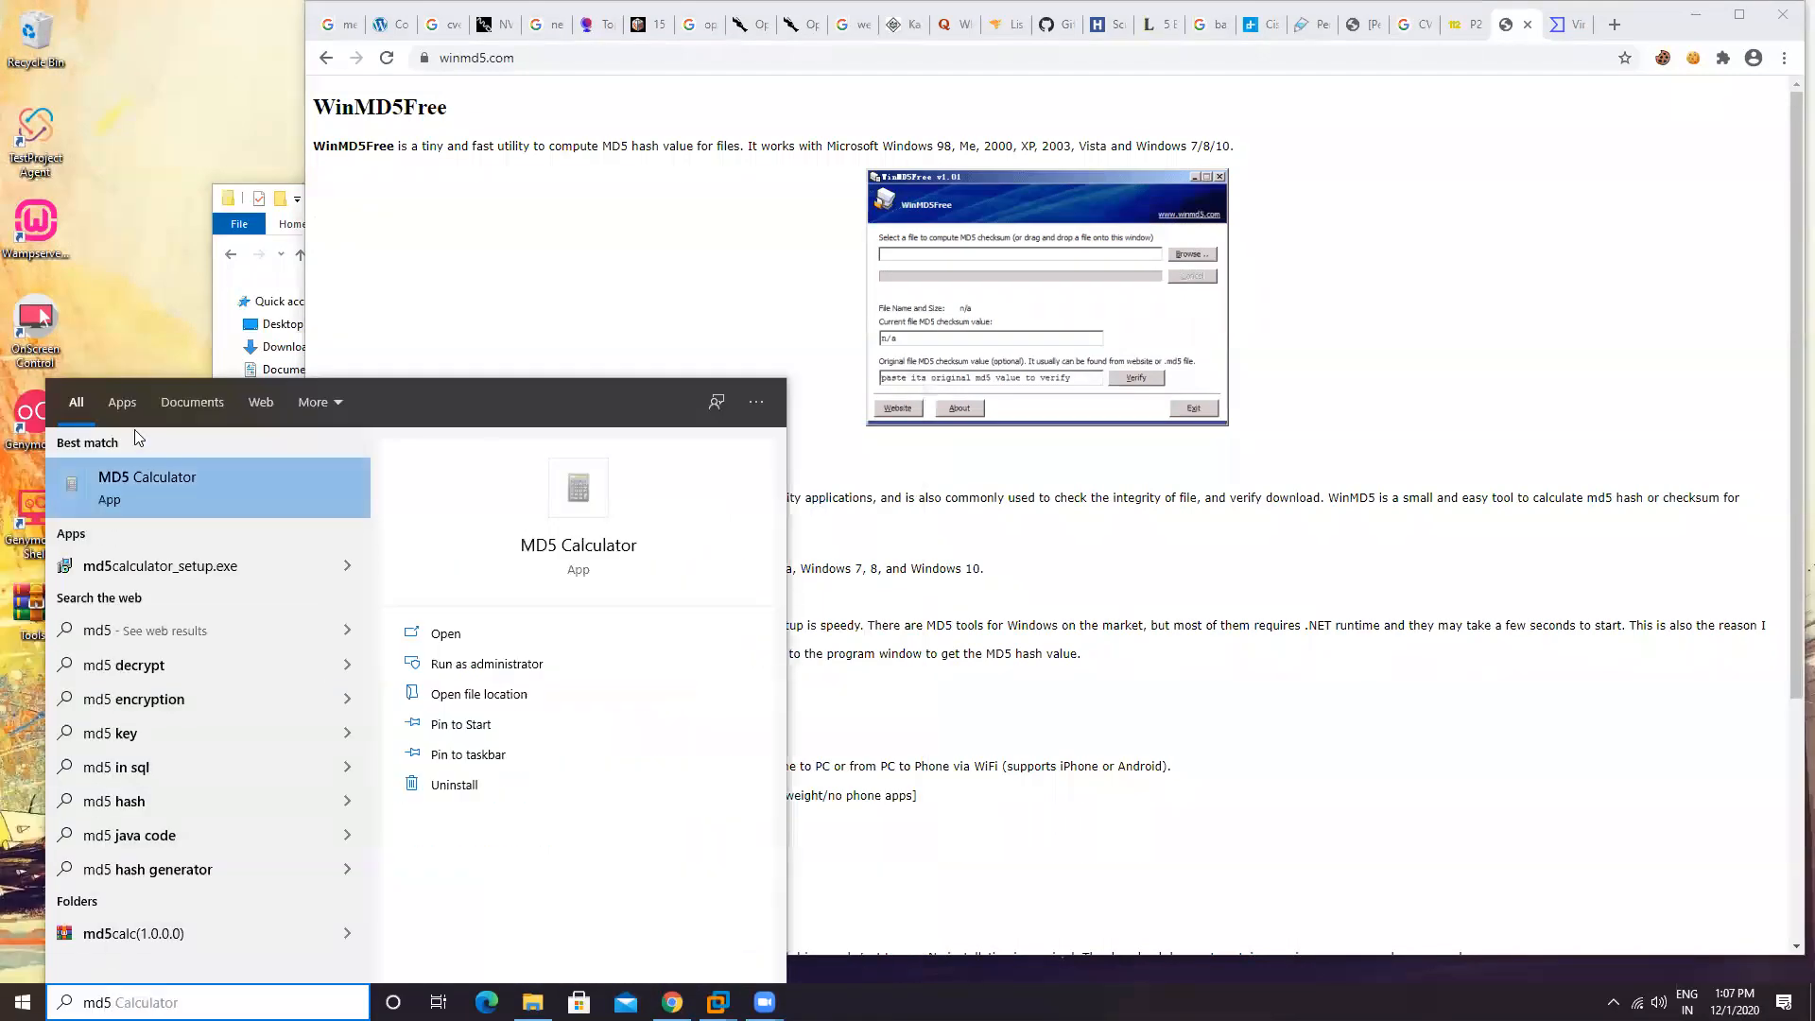
click(140, 478)
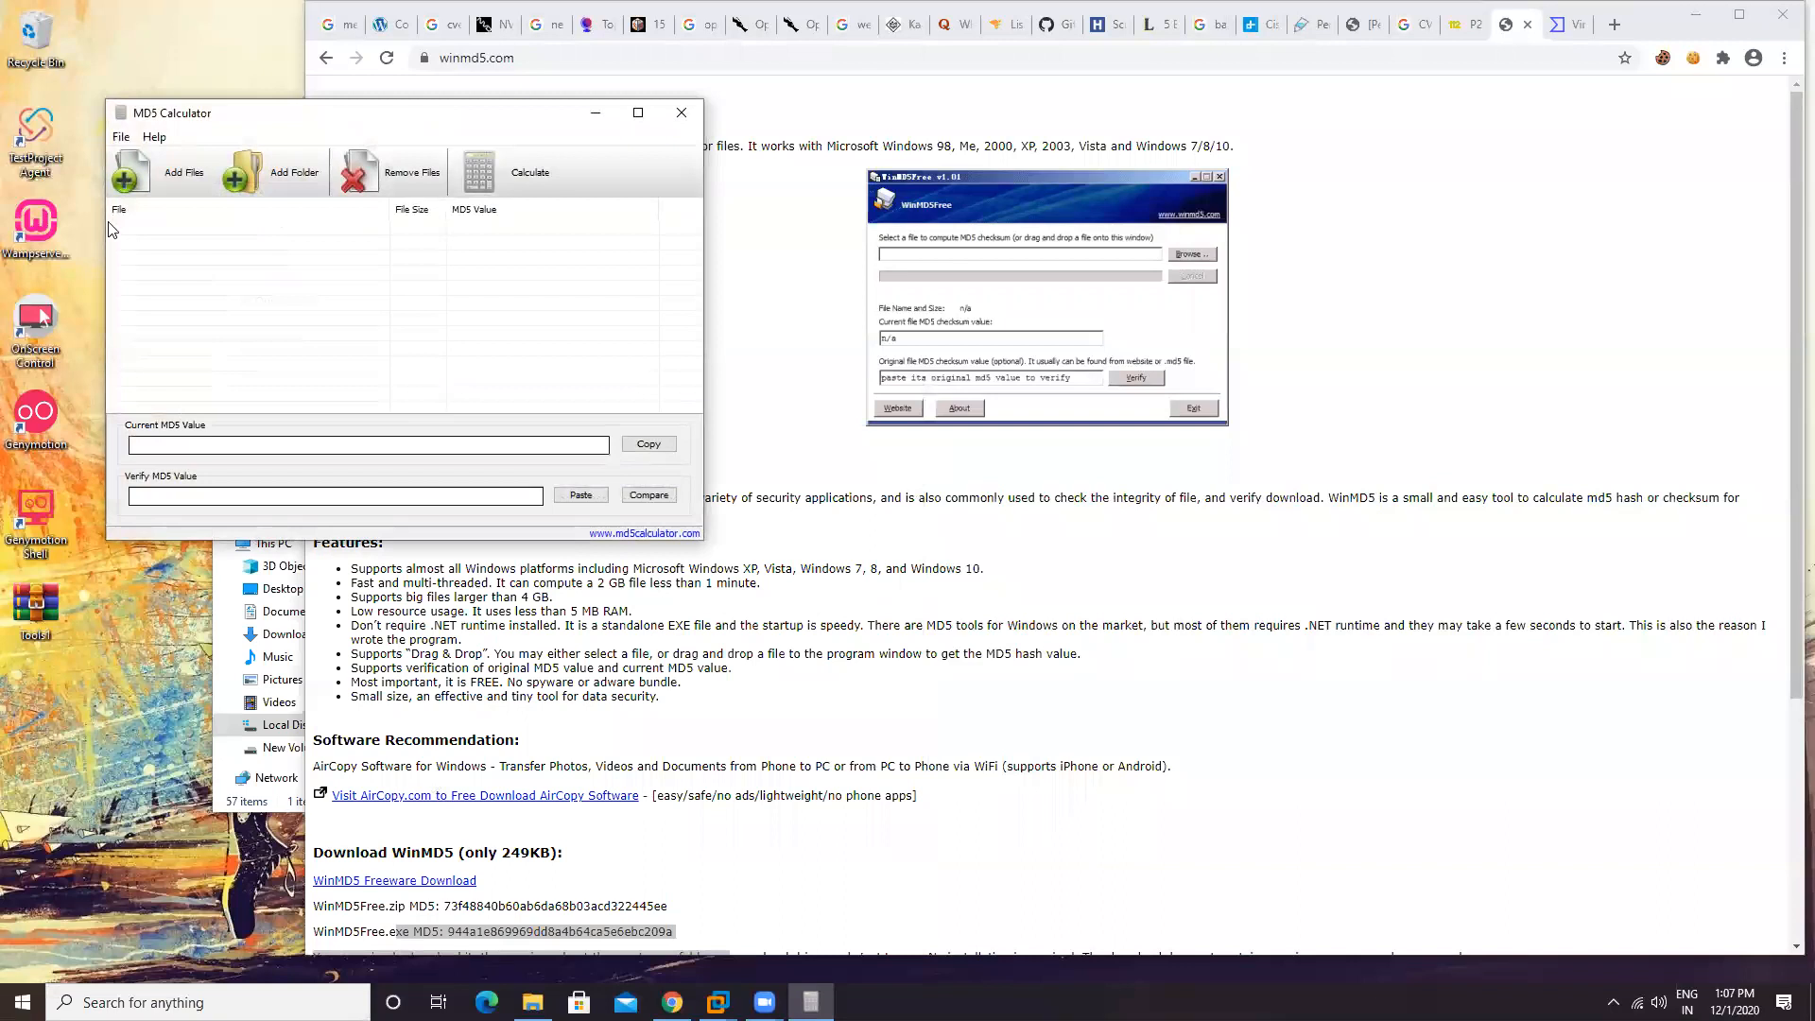
drag(274, 118, 743, 195)
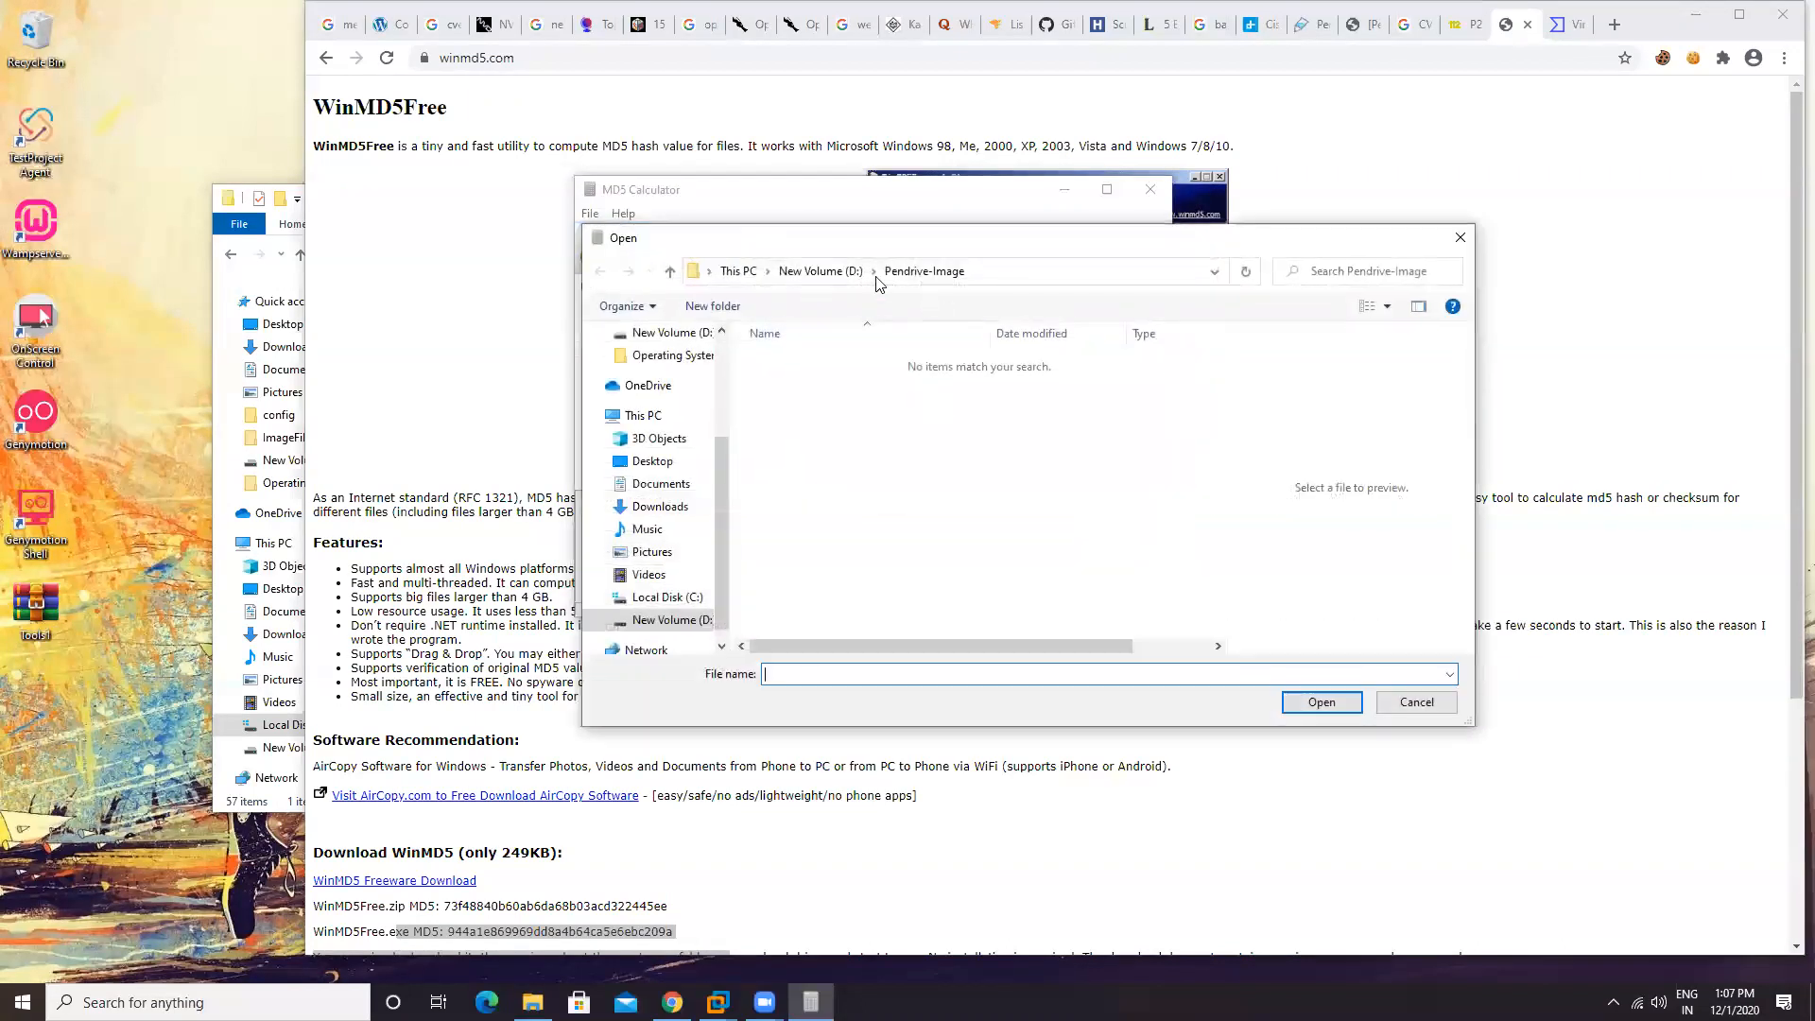
Step: Add D-Image.002 from C:\ImageFile to the MD5 Calculator and calculate its MD5 hash
click(678, 598)
double_click(794, 386)
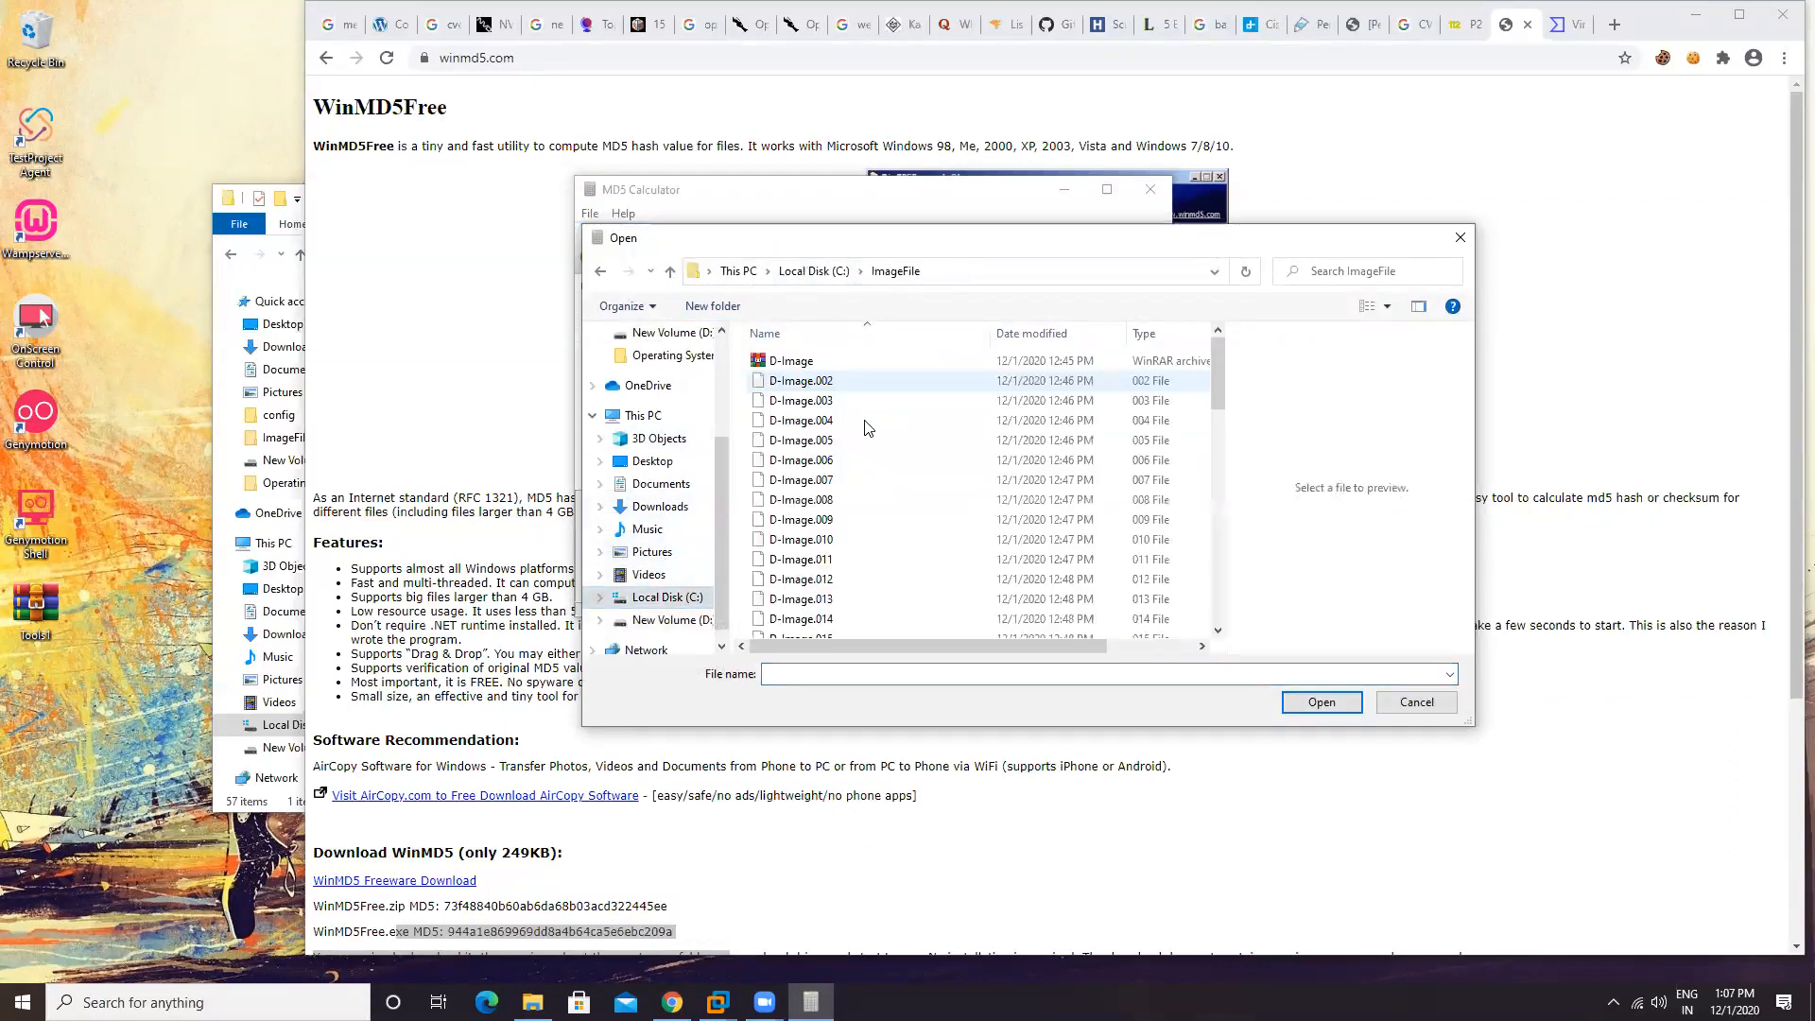
click(831, 381)
click(821, 362)
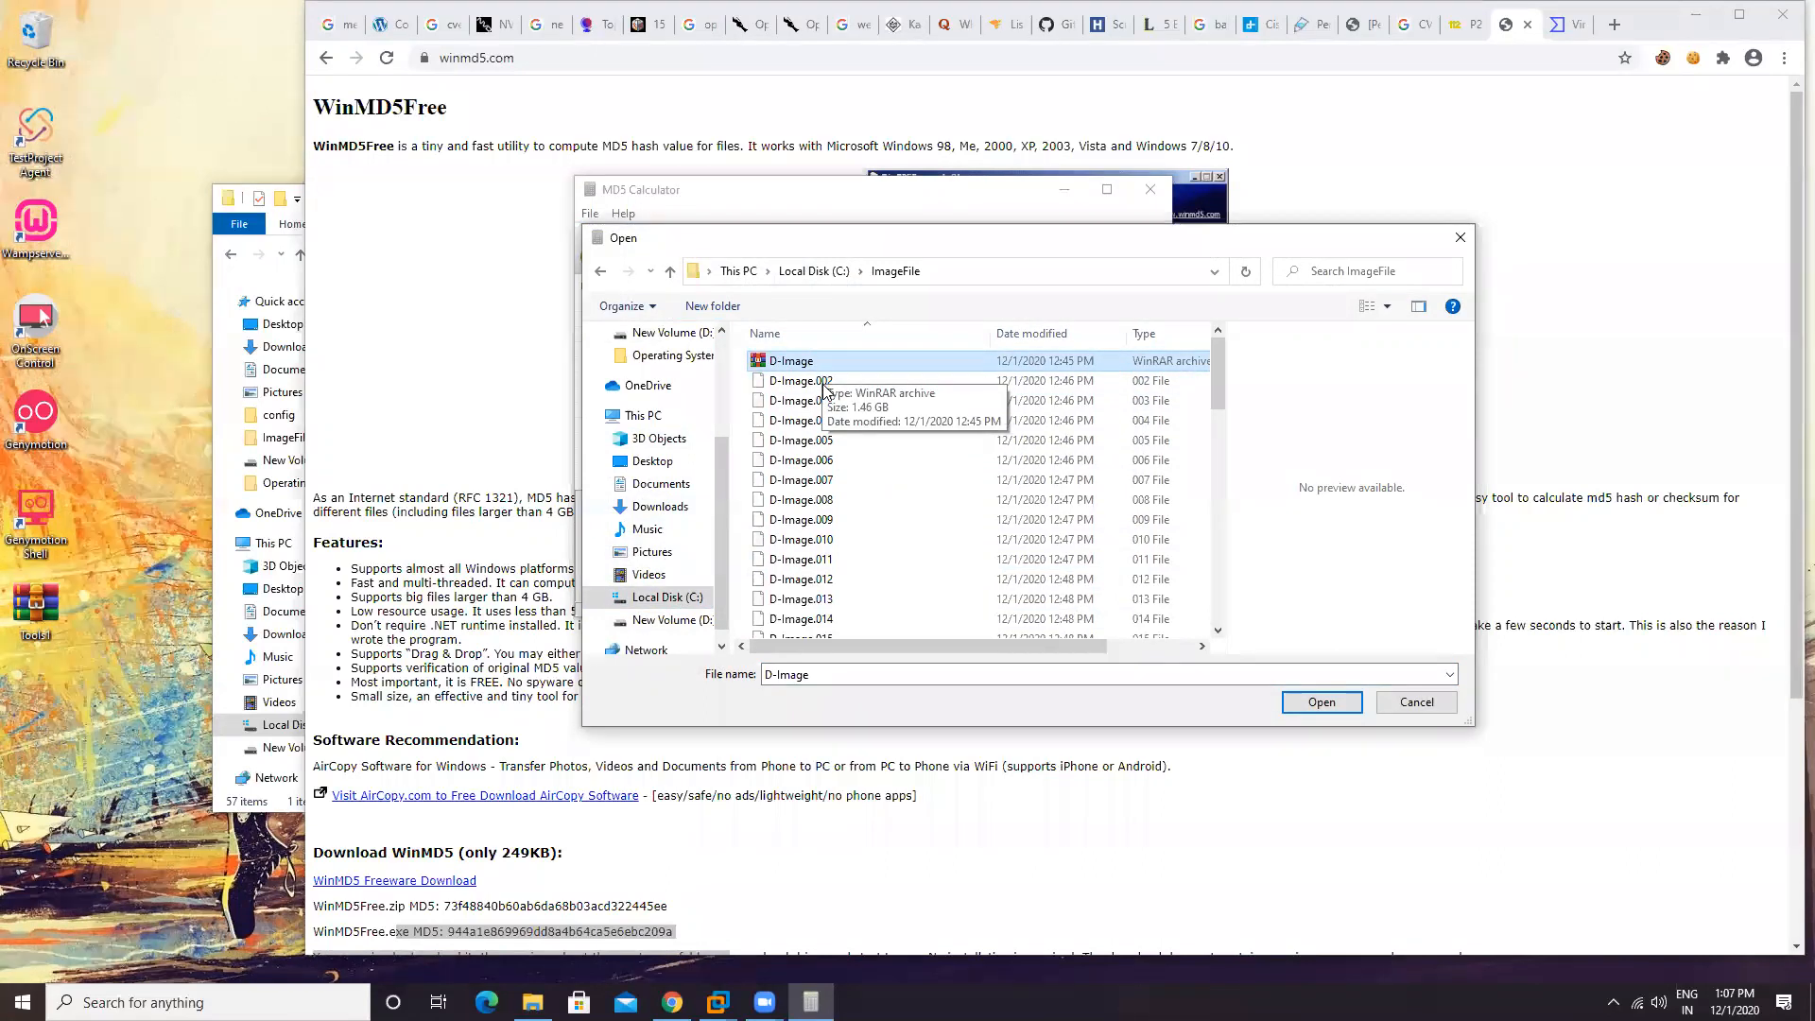
click(822, 381)
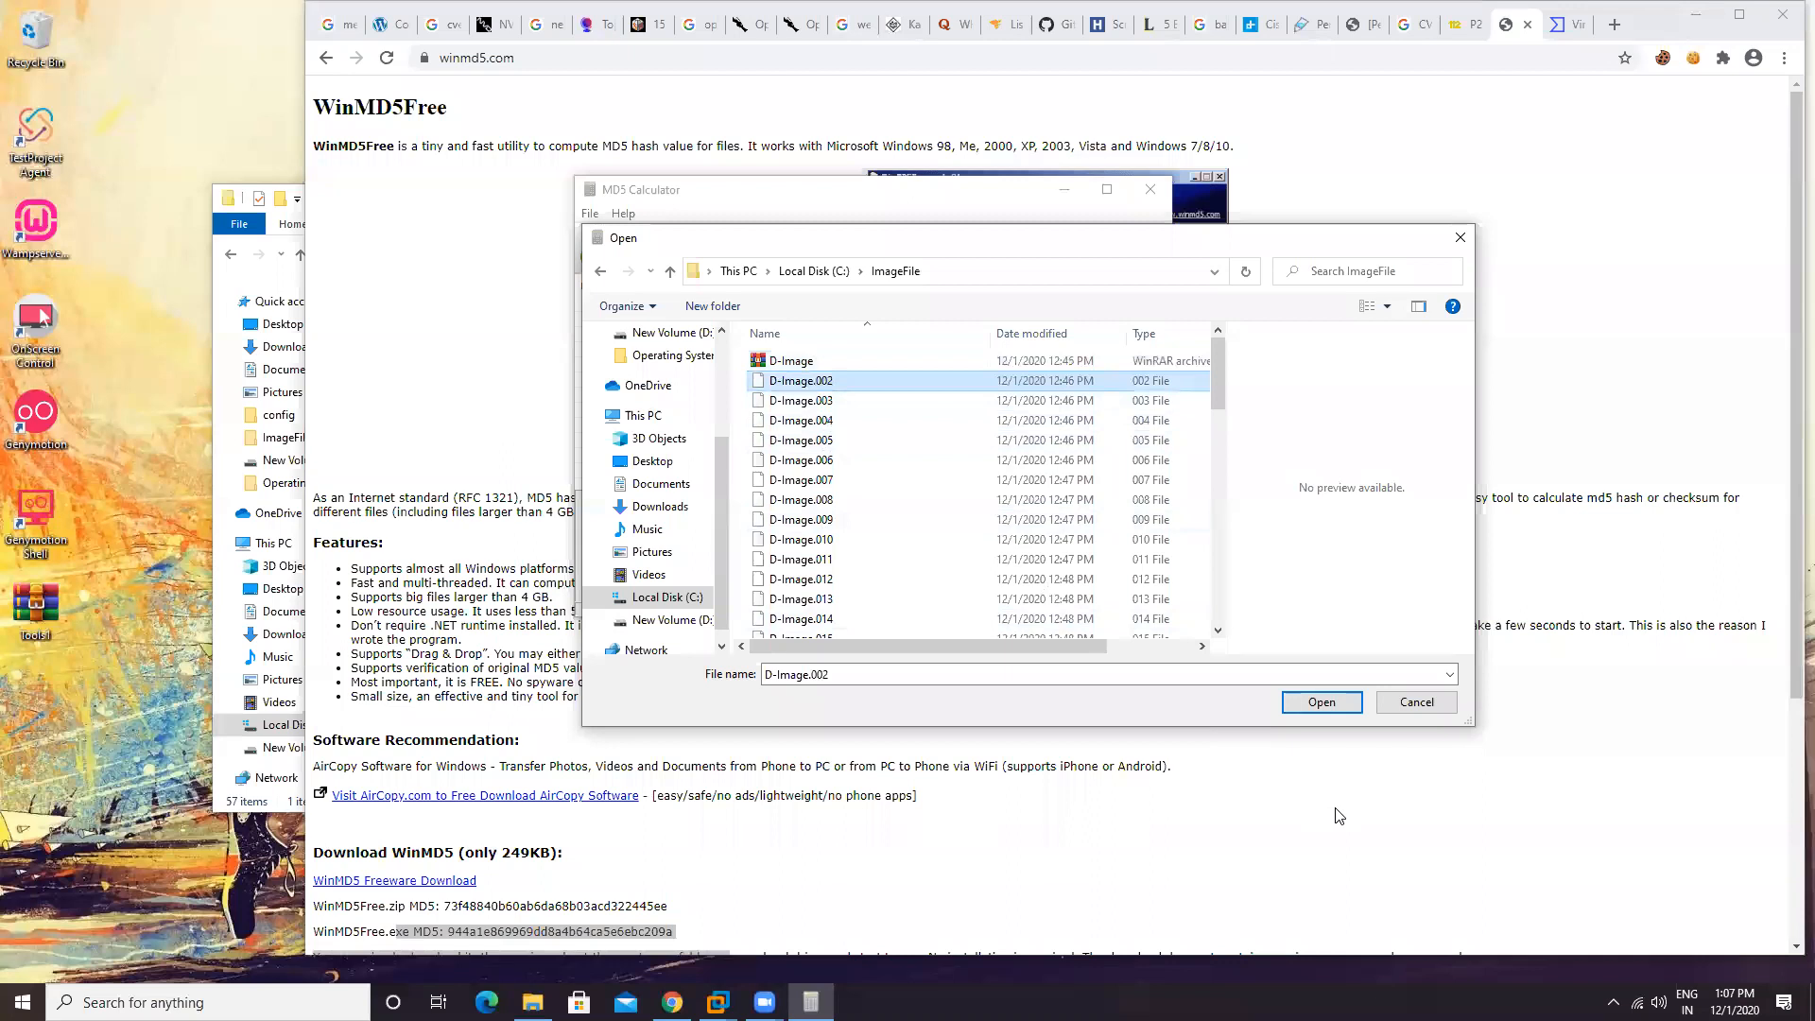
click(1320, 702)
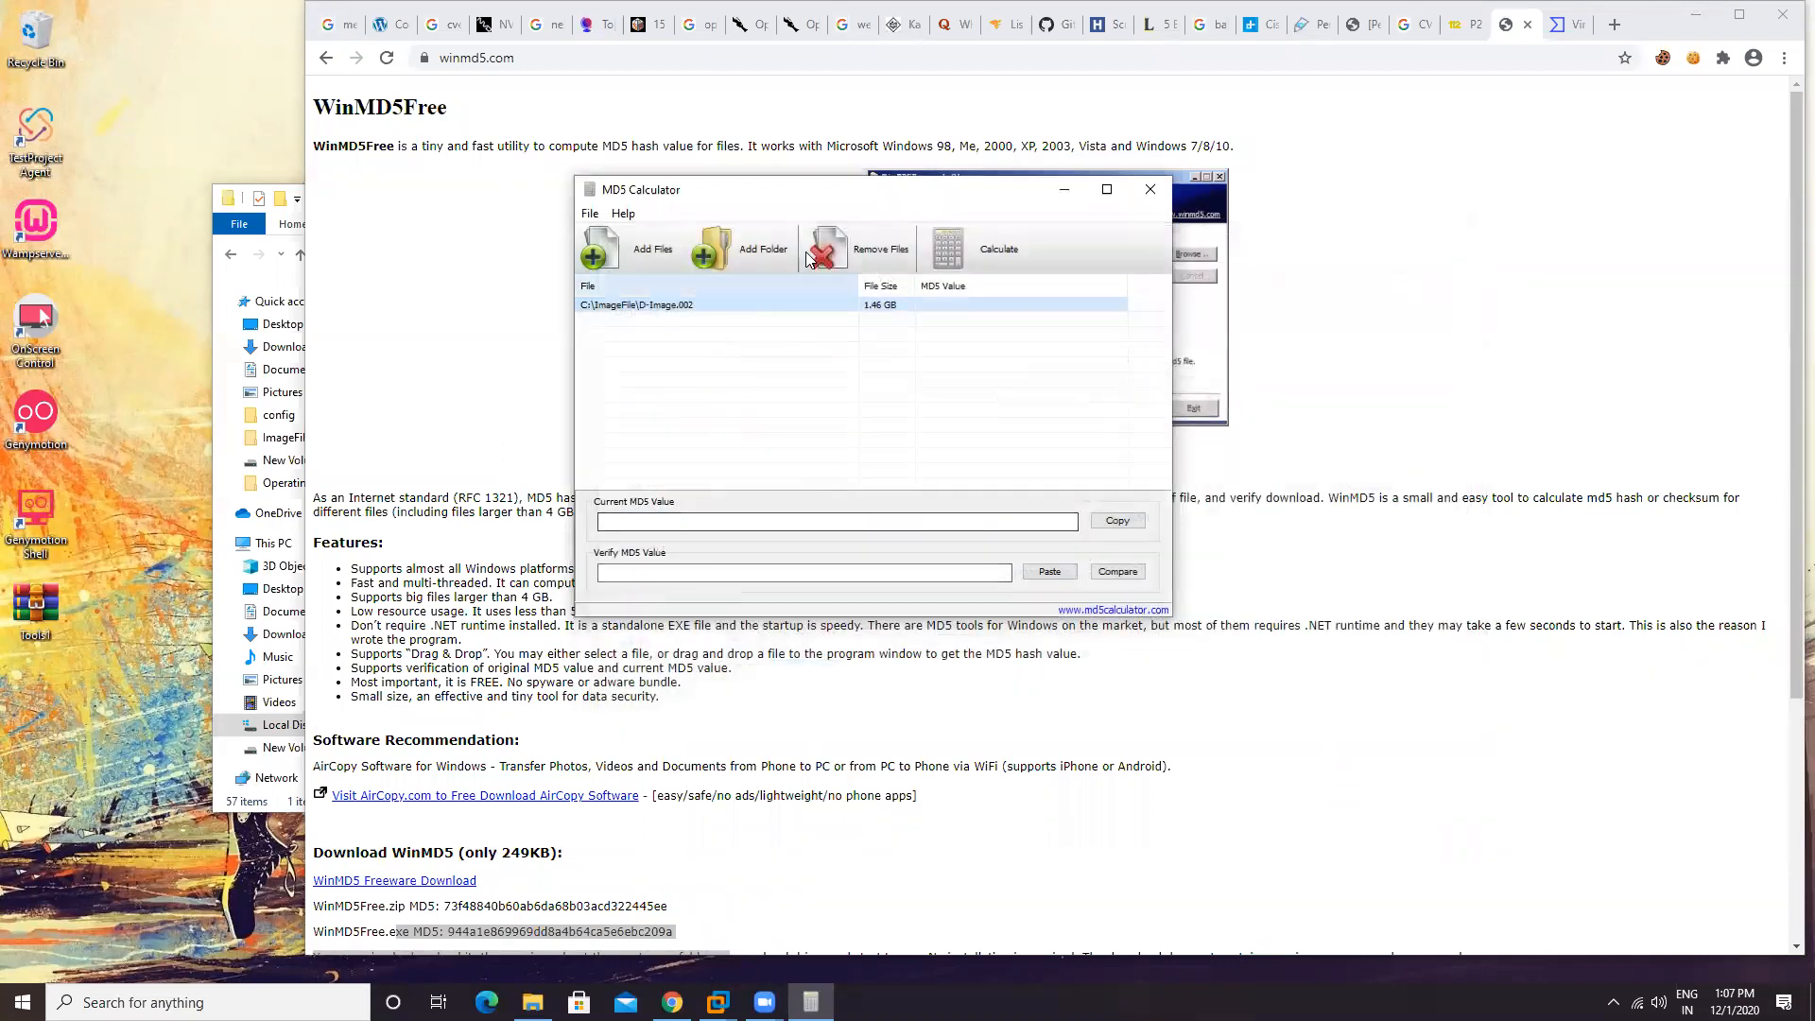
click(988, 264)
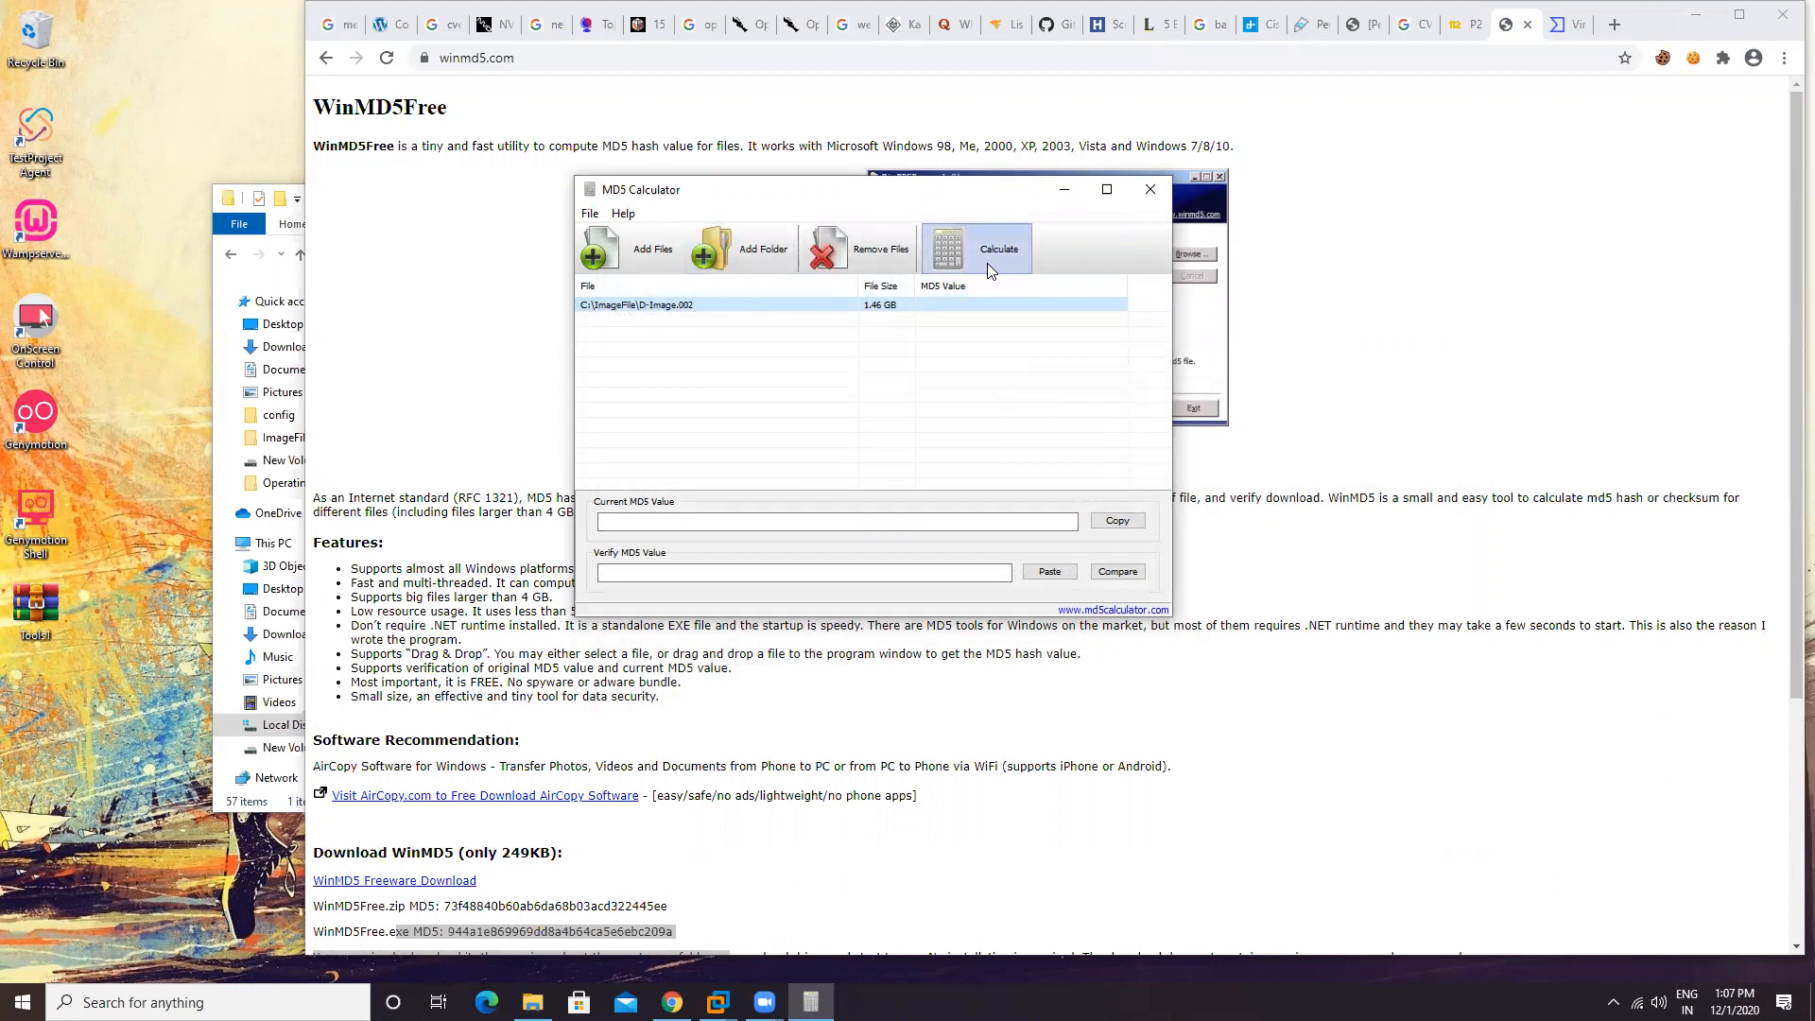
click(983, 261)
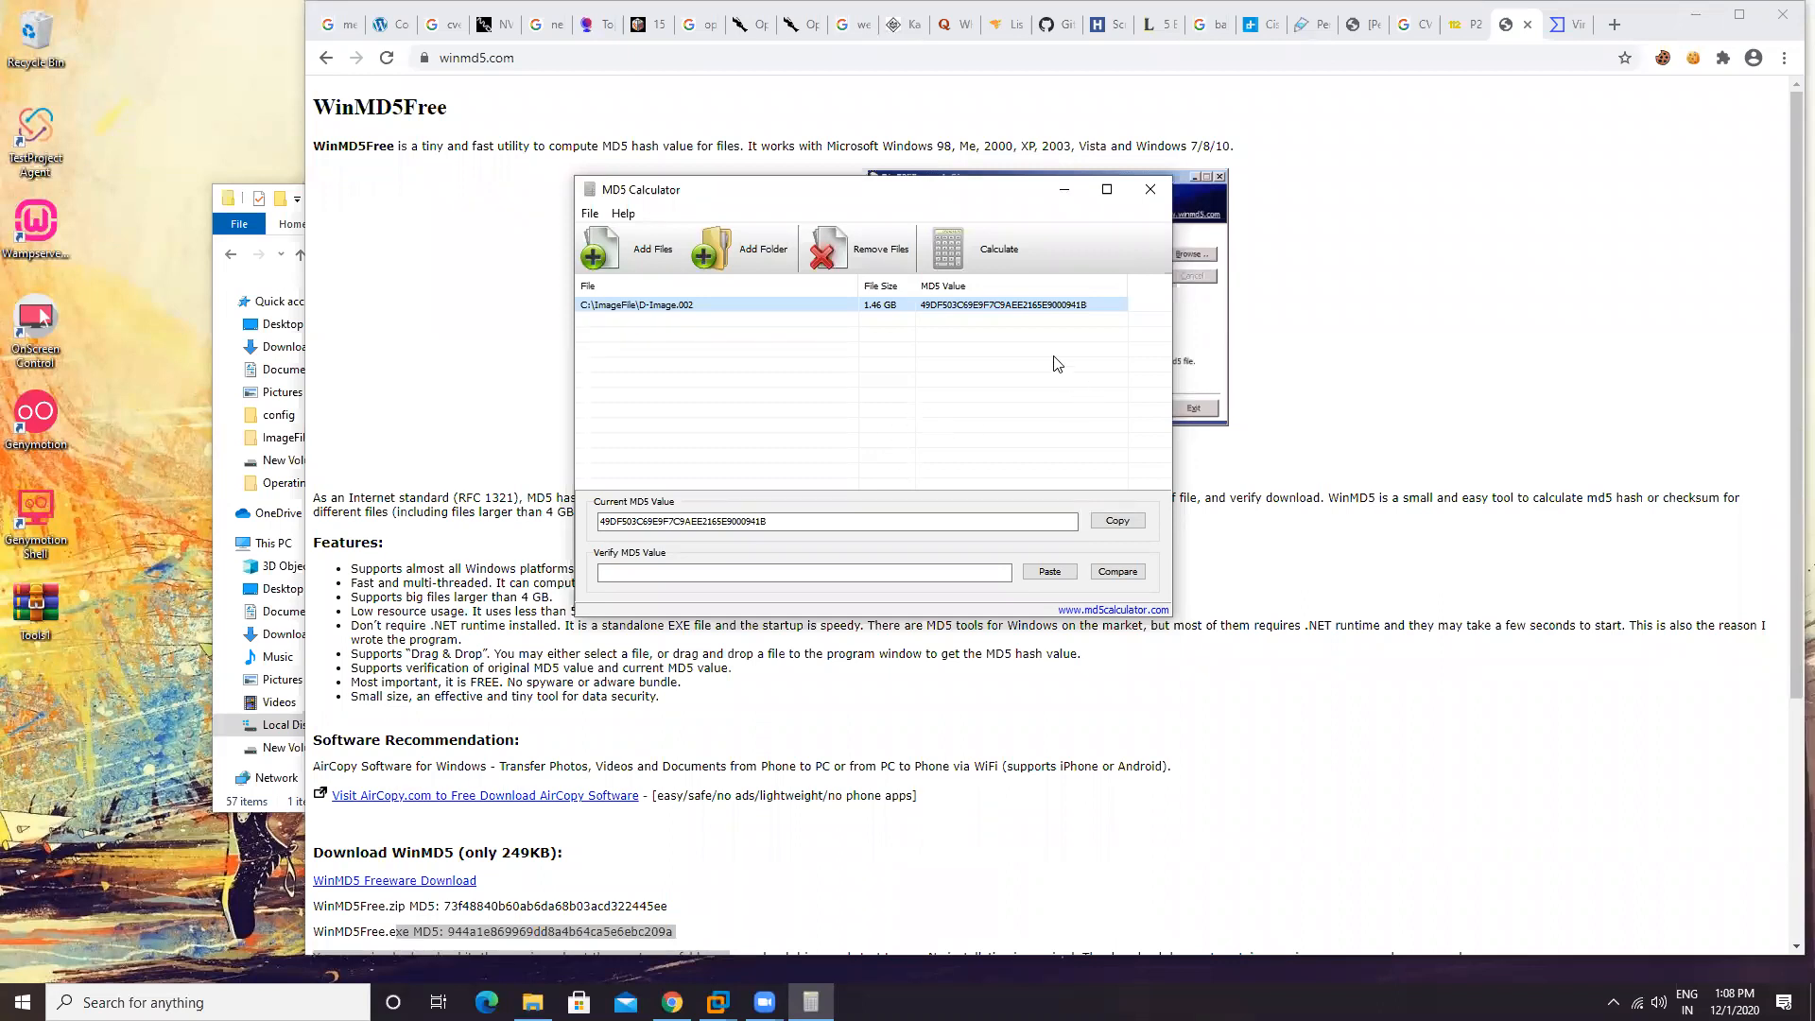
Step: Copy the calculated MD5 value of D-Image.002 into a new Notepad document, leaving blank lines above it
click(1087, 307)
drag(777, 519, 559, 515)
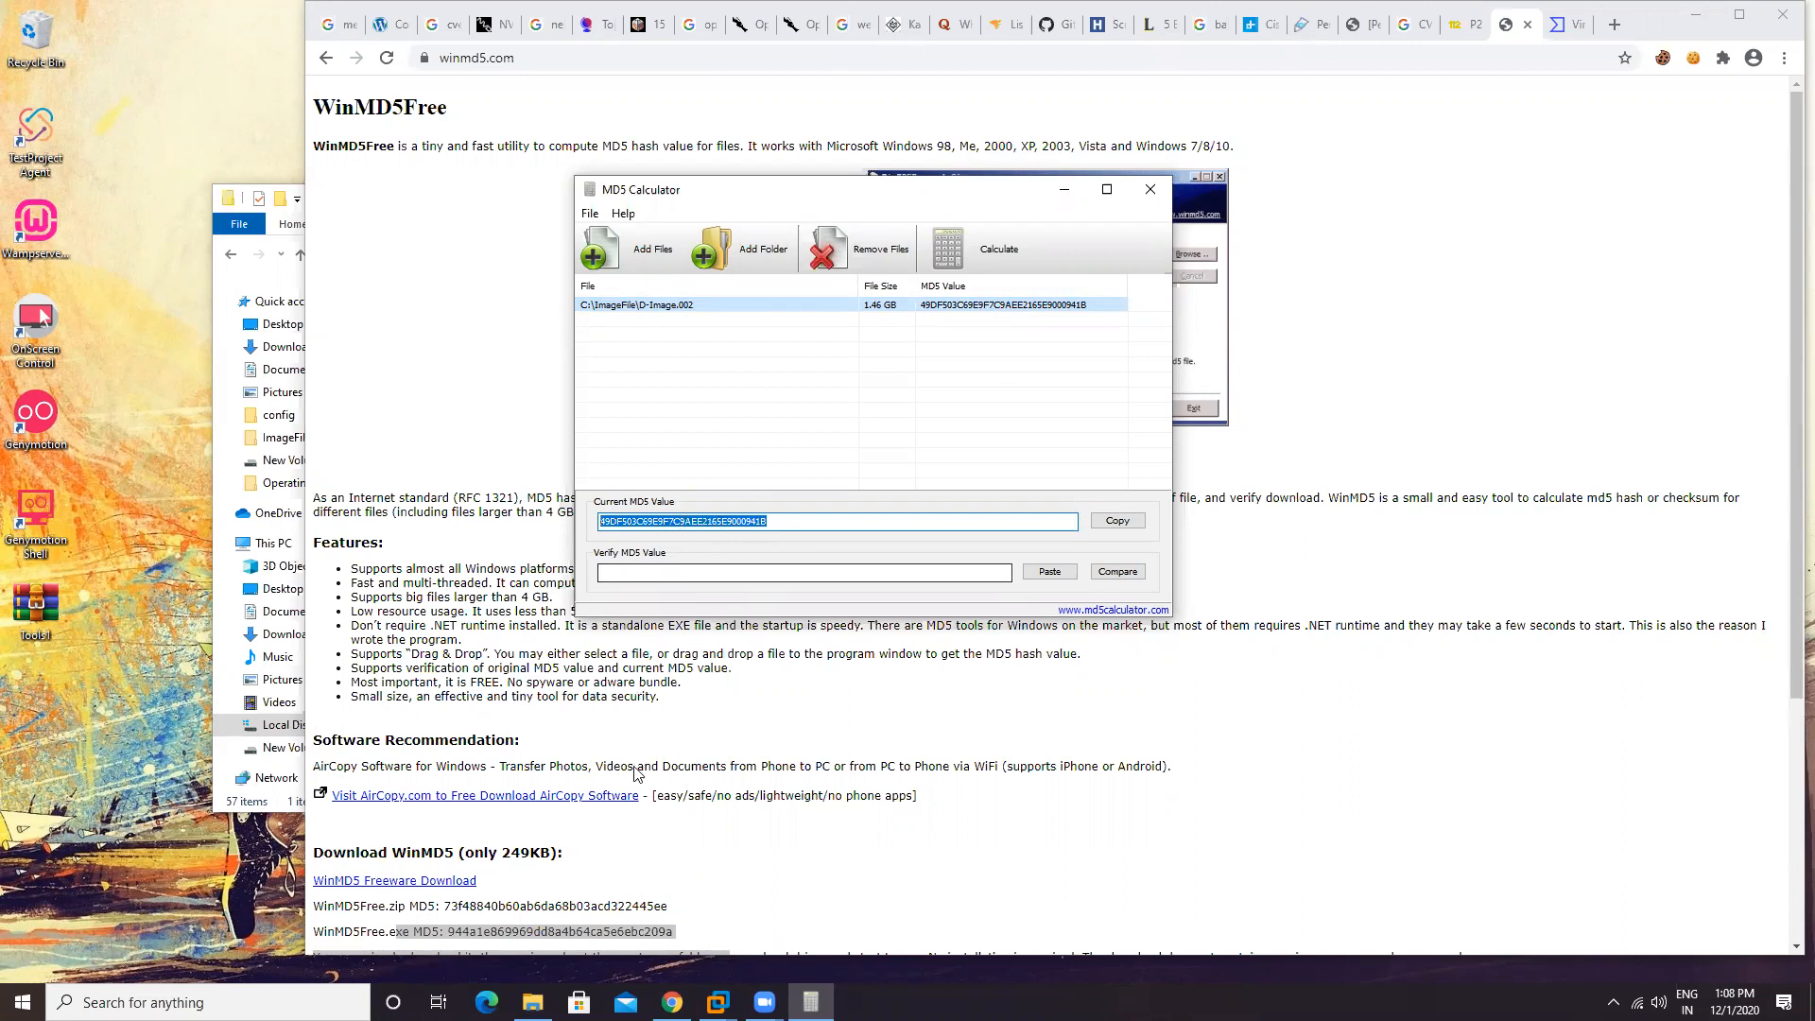
key(super+s)
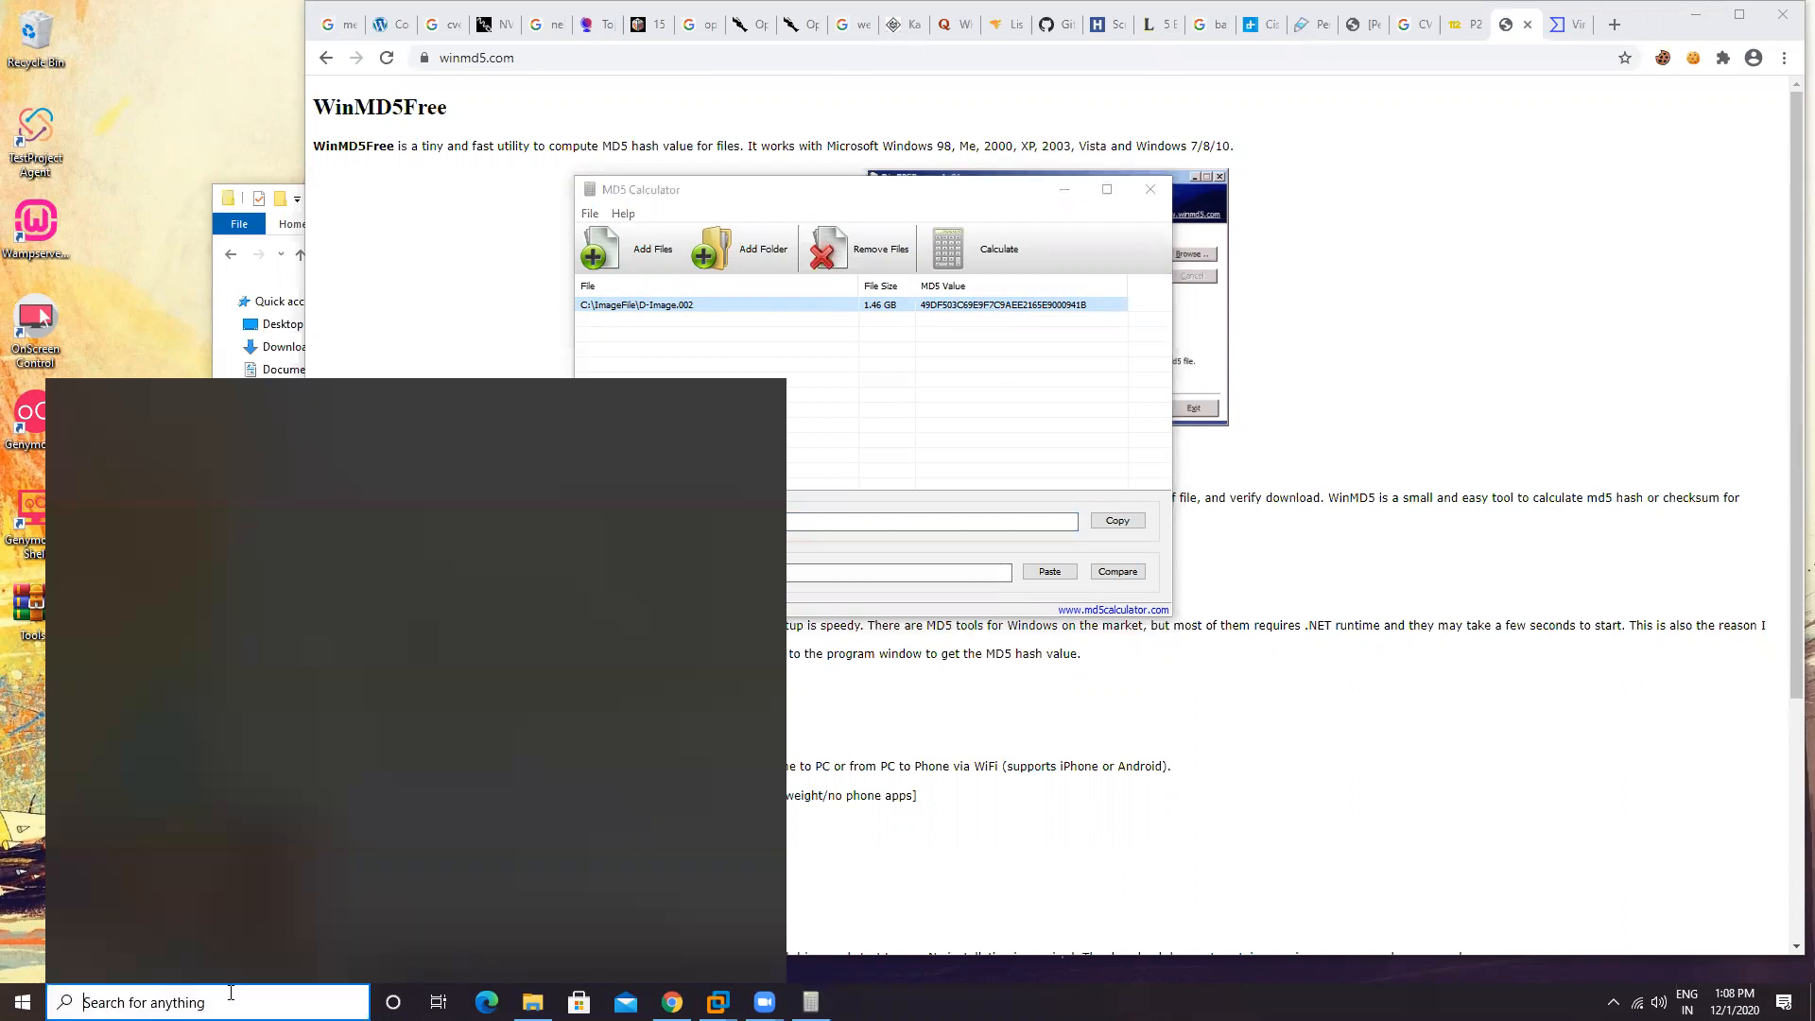
text(note)
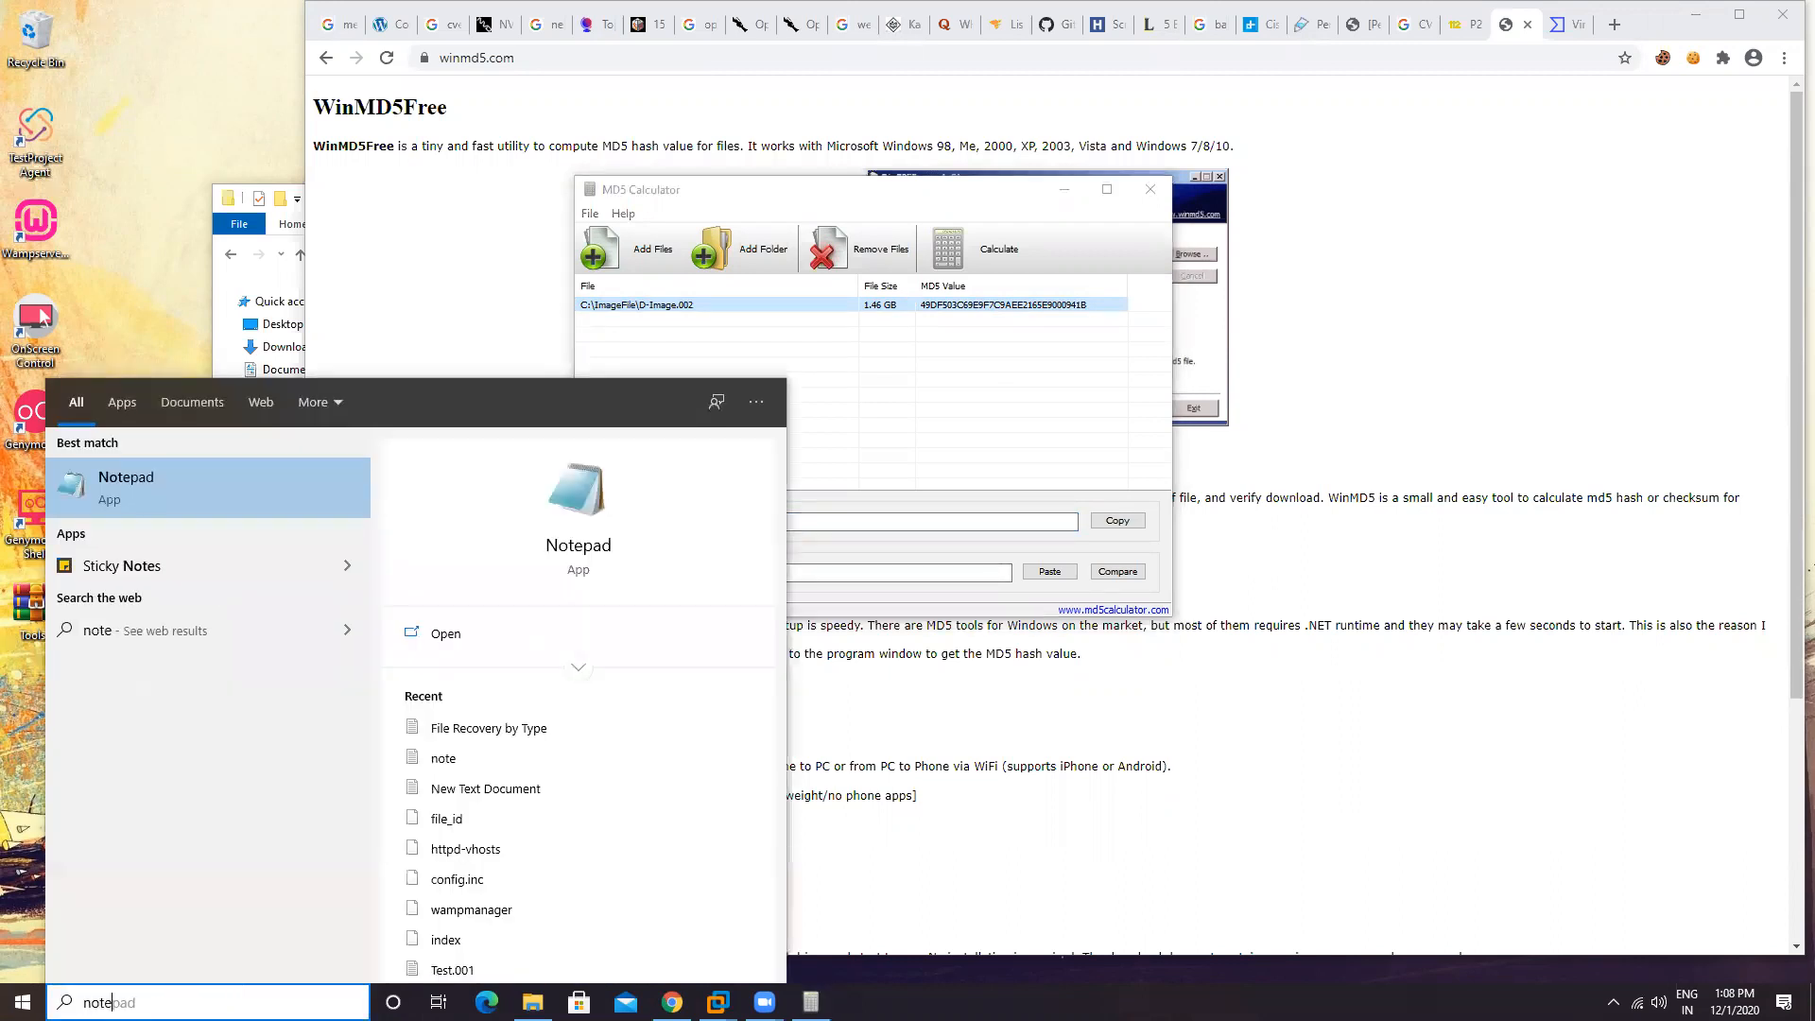
key(Escape)
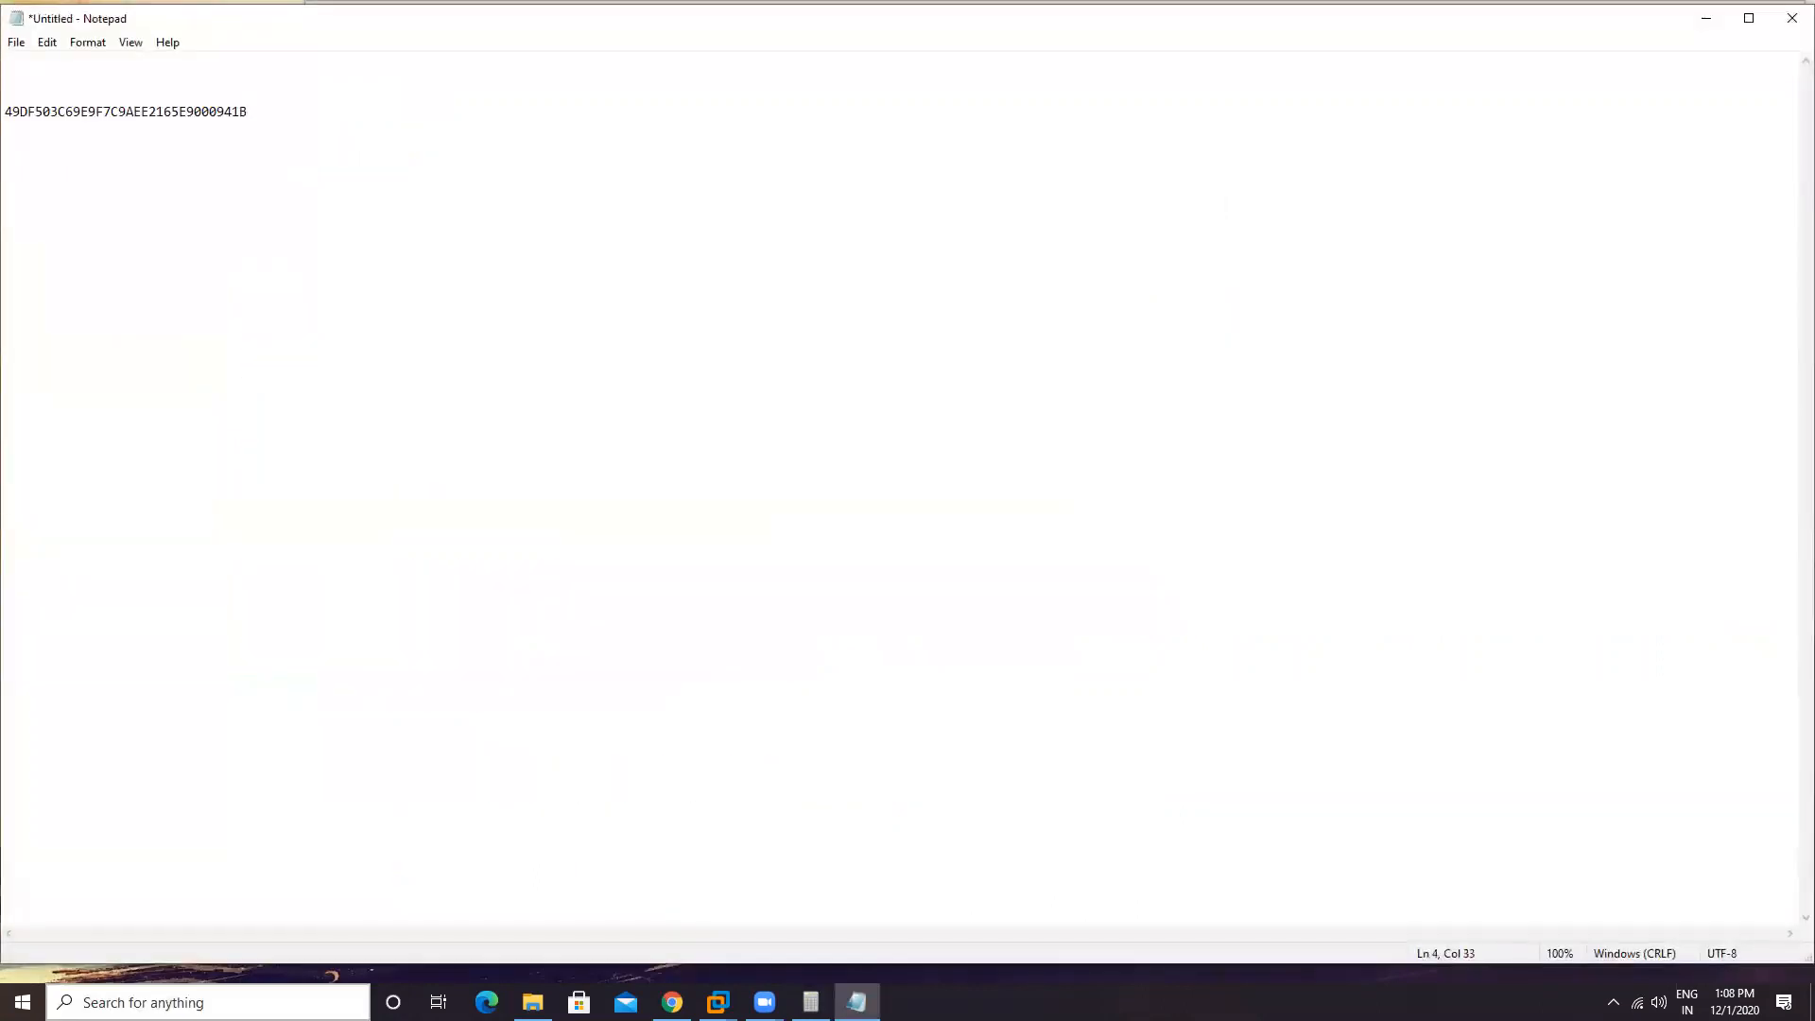
Step: Enlarge the Notepad text to 170% zoom
key(ctrl+plus)
key(ctrl+plus)
key(ctrl+plus)
key(ctrl+plus)
key(ctrl+plus)
key(ctrl+plus)
key(ctrl+plus)
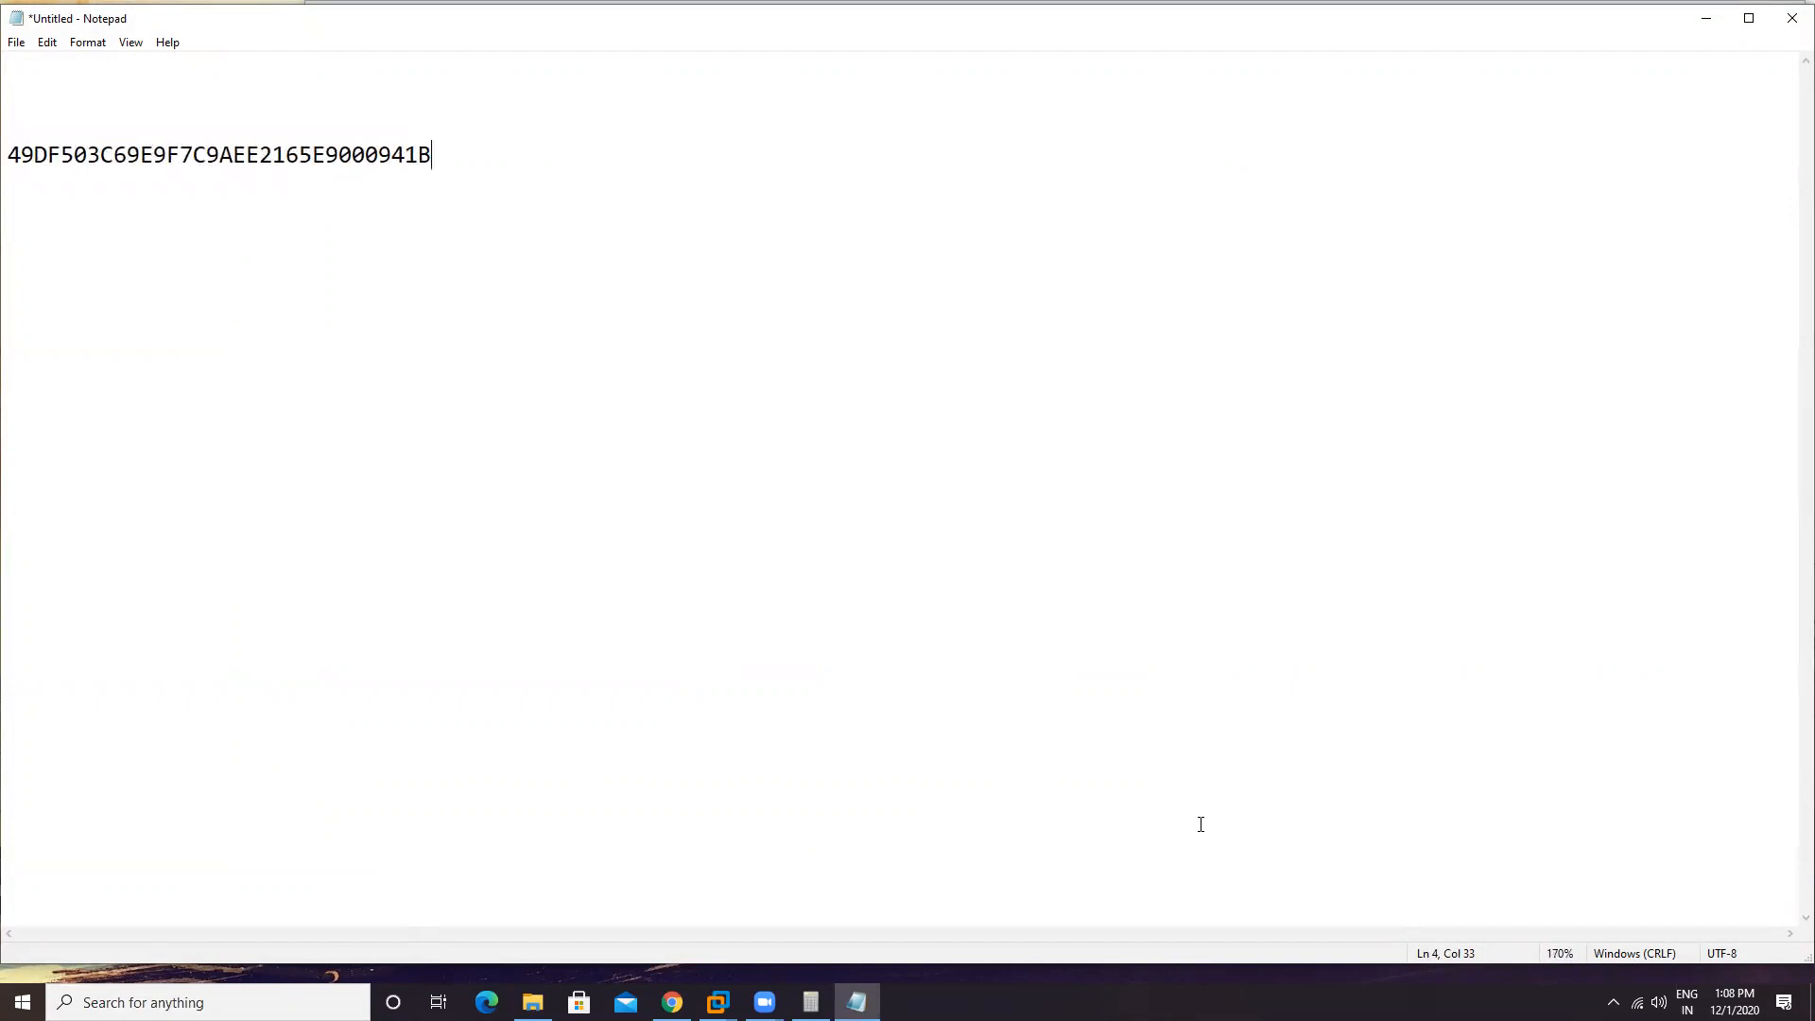
Step: Shrink the Notepad window to fit beside the MD5 Calculator so that both windows are usable together
click(1748, 18)
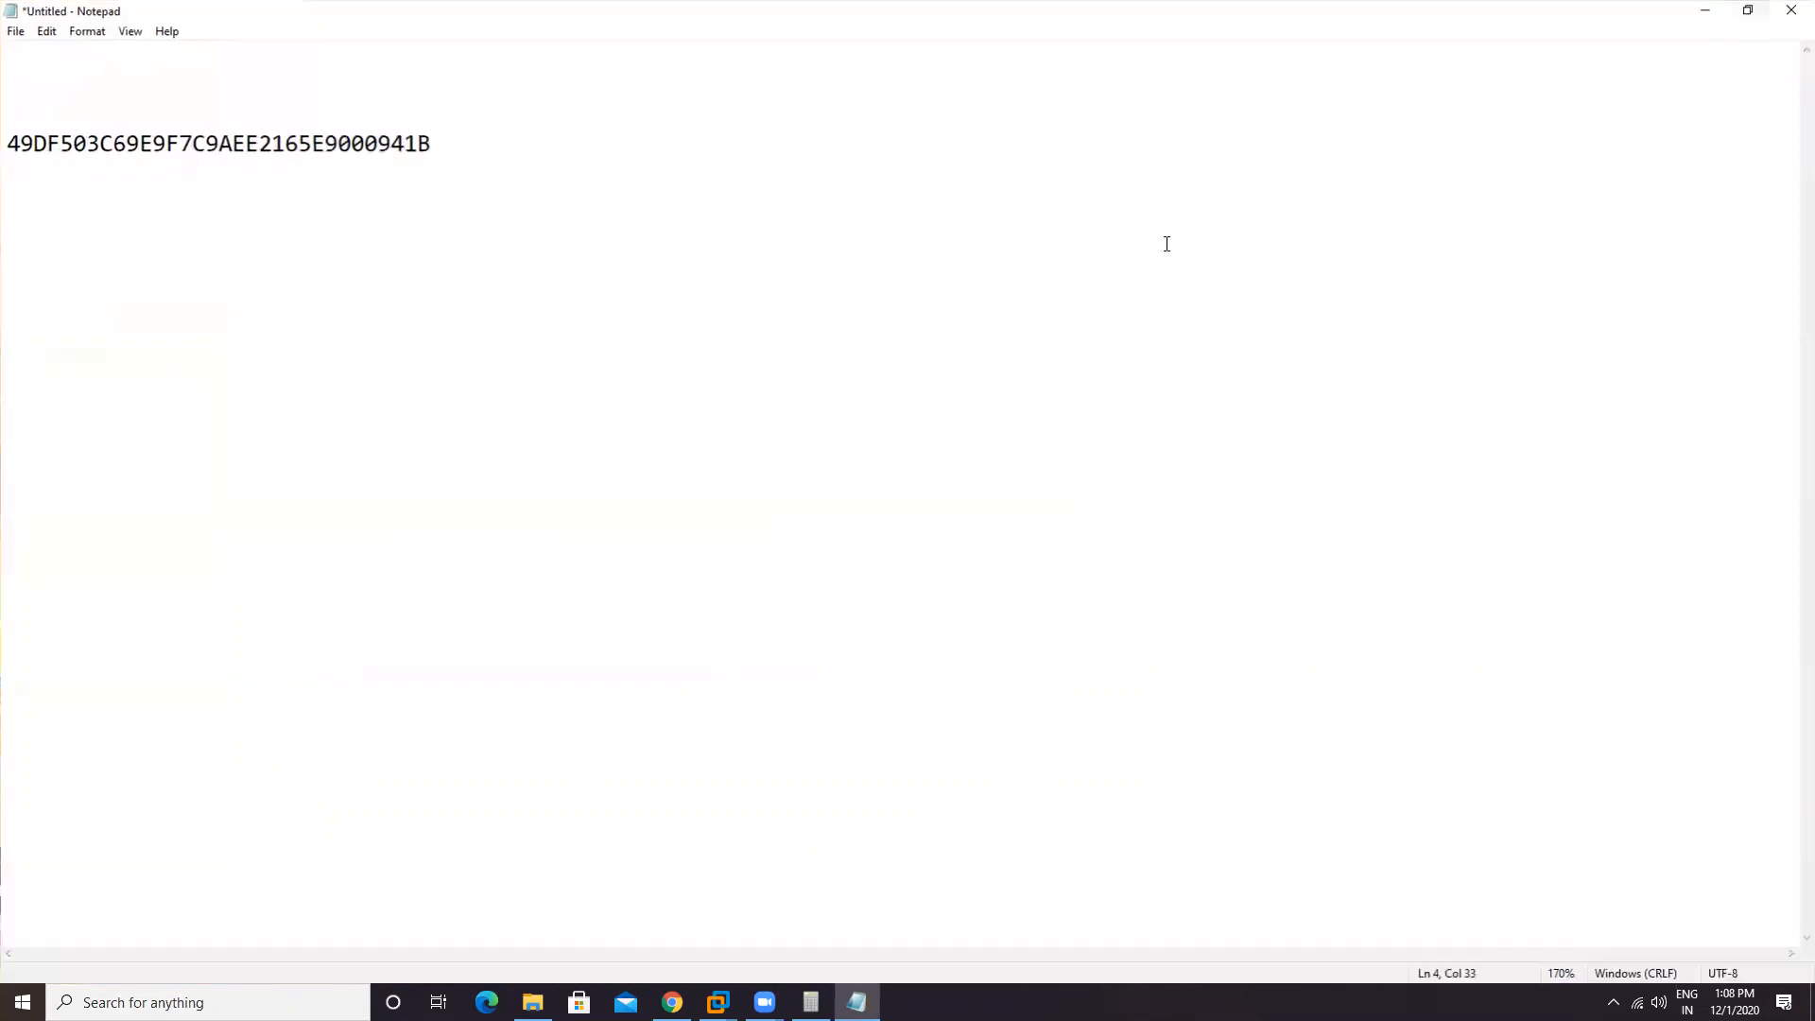
click(1748, 9)
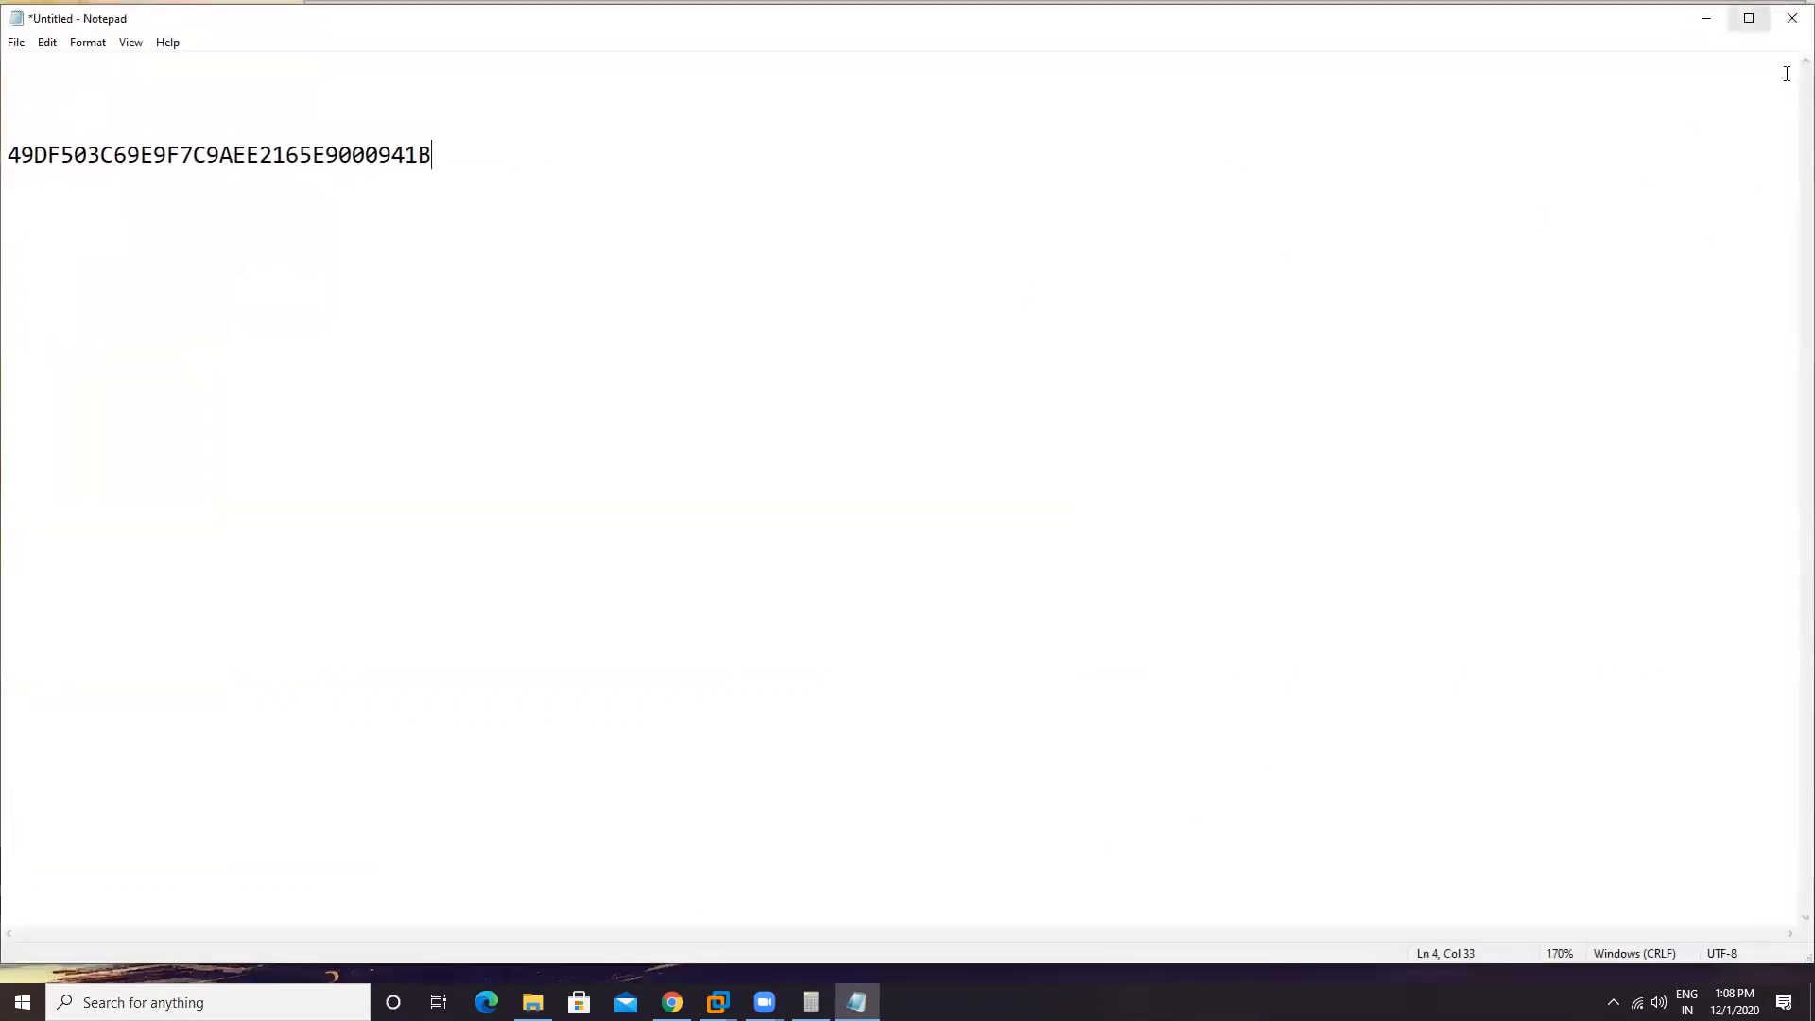
drag(1785, 73, 1512, 419)
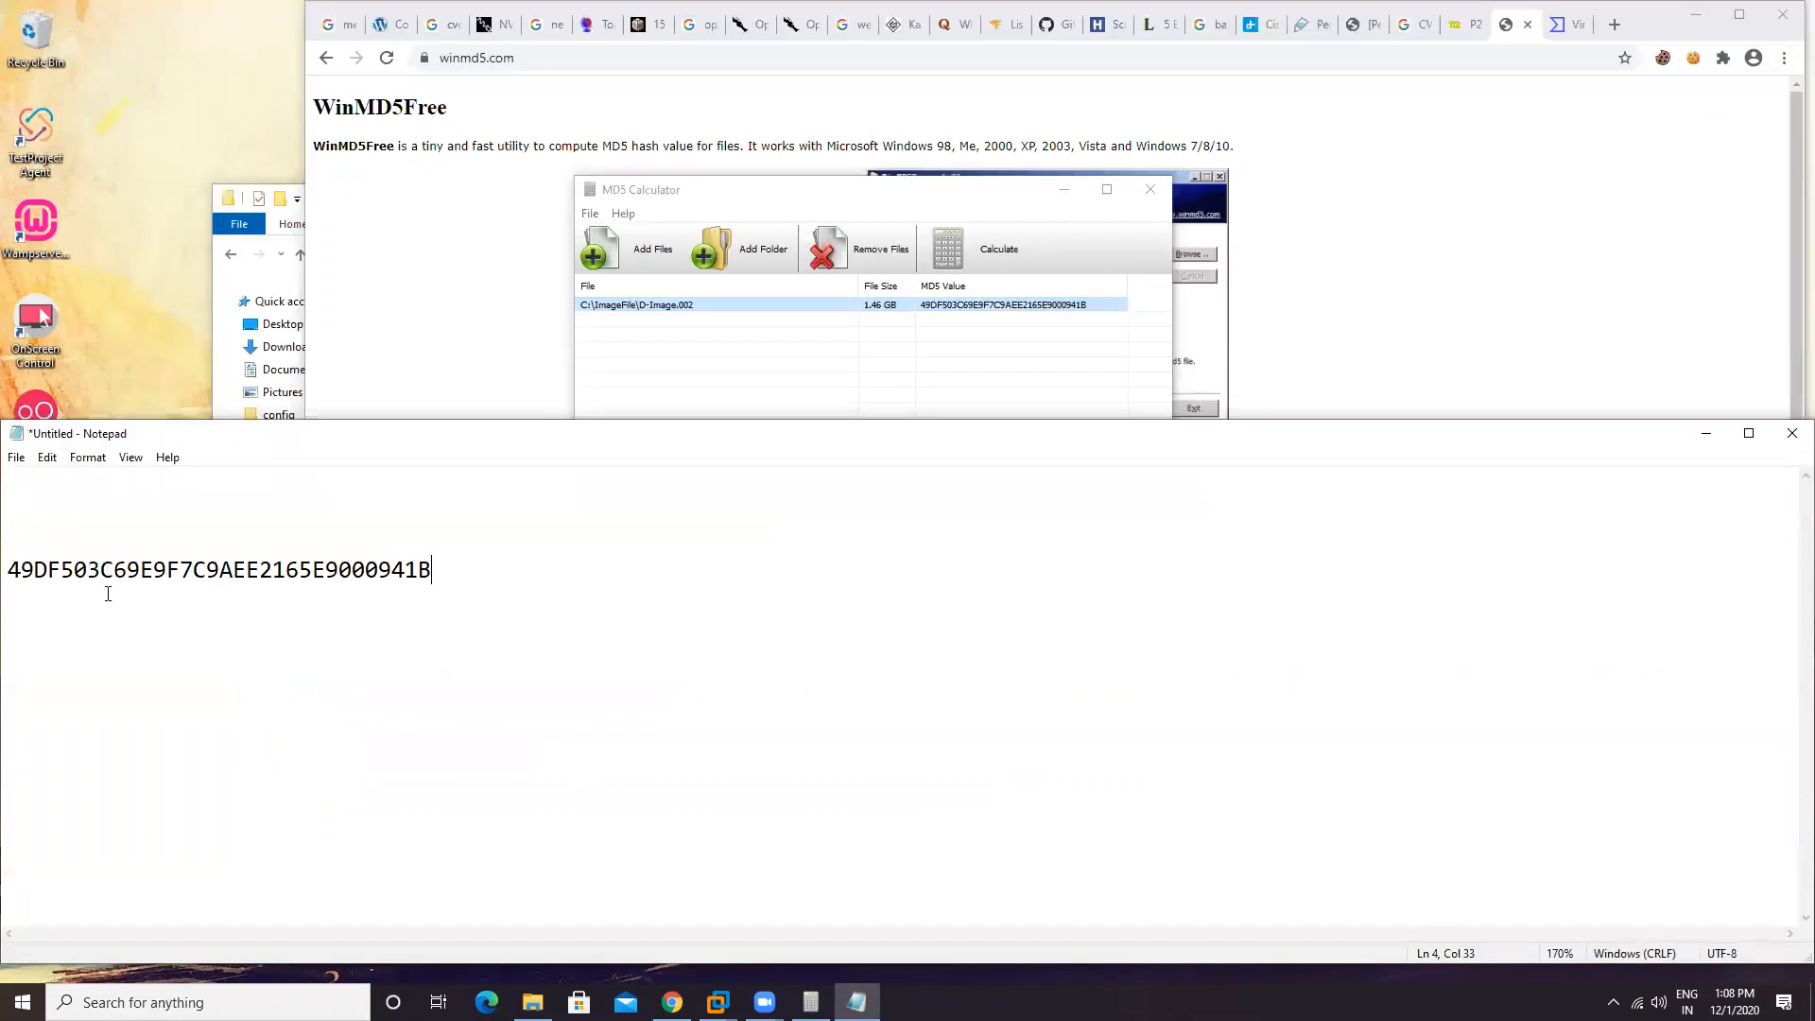
drag(12, 581, 1330, 619)
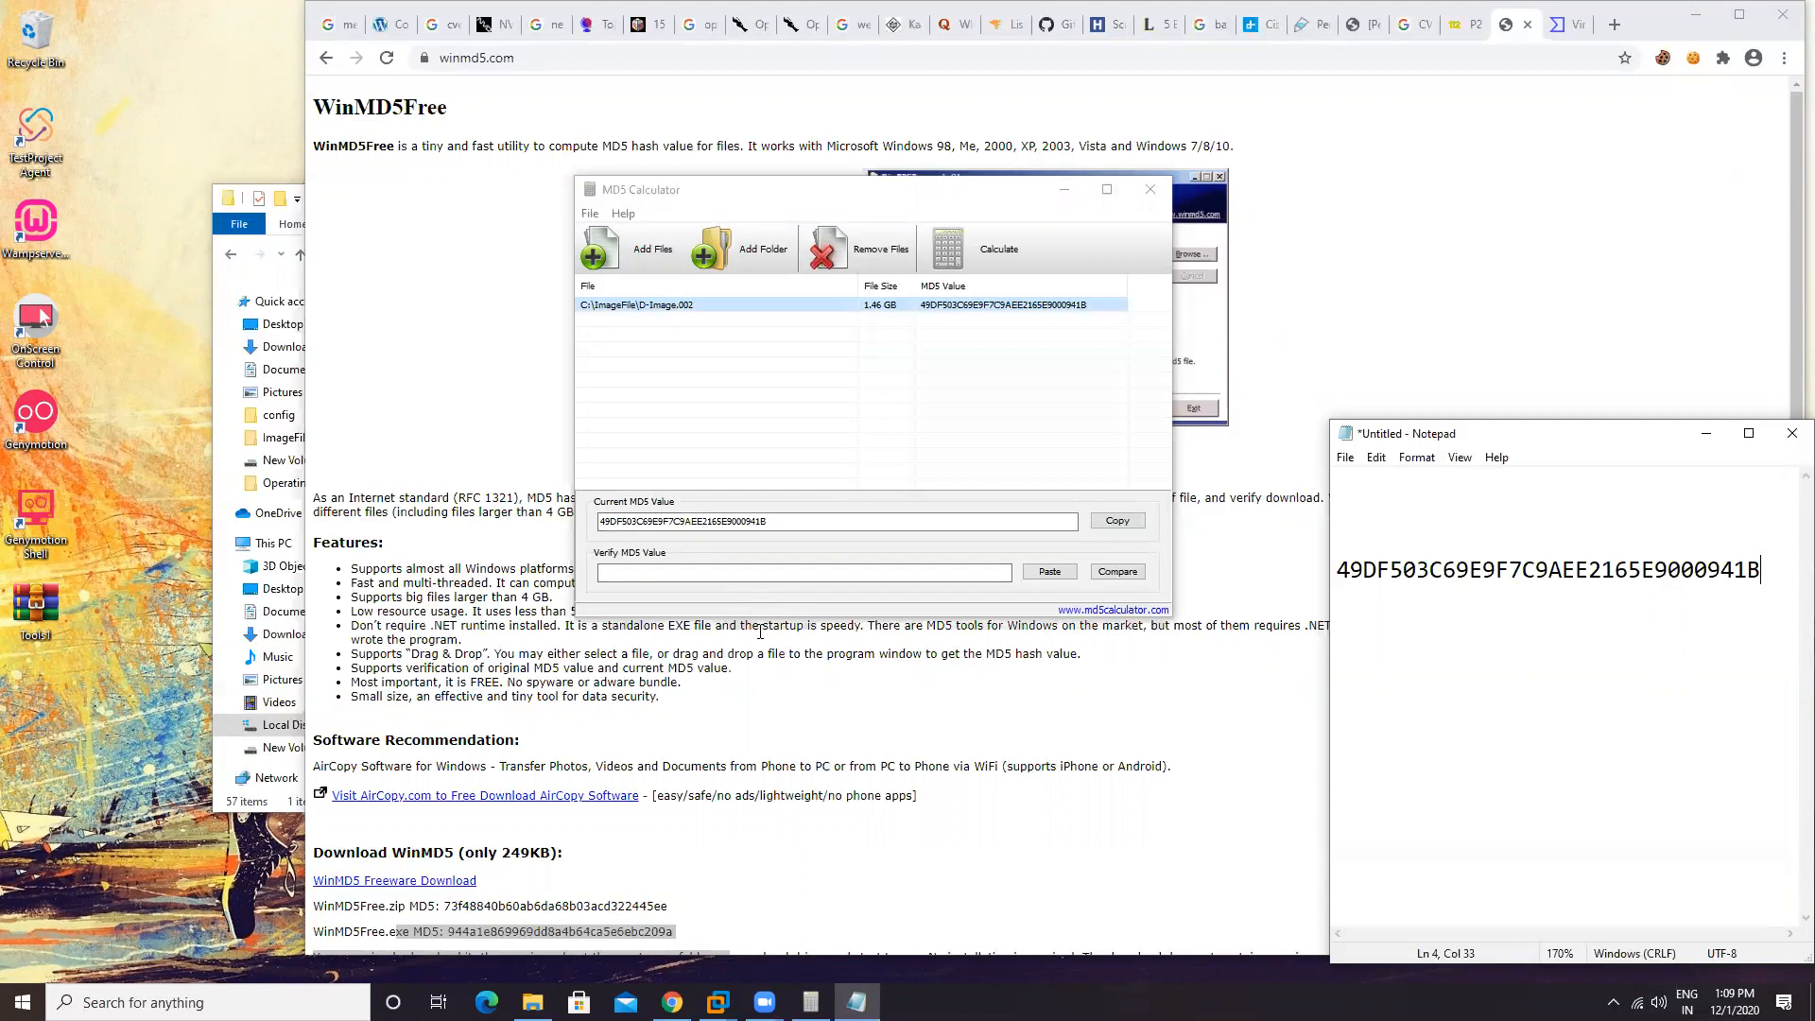
Step: Add the first image segment, D-Image.001, from C:\ImageFile to the MD5 Calculator's file list
click(652, 257)
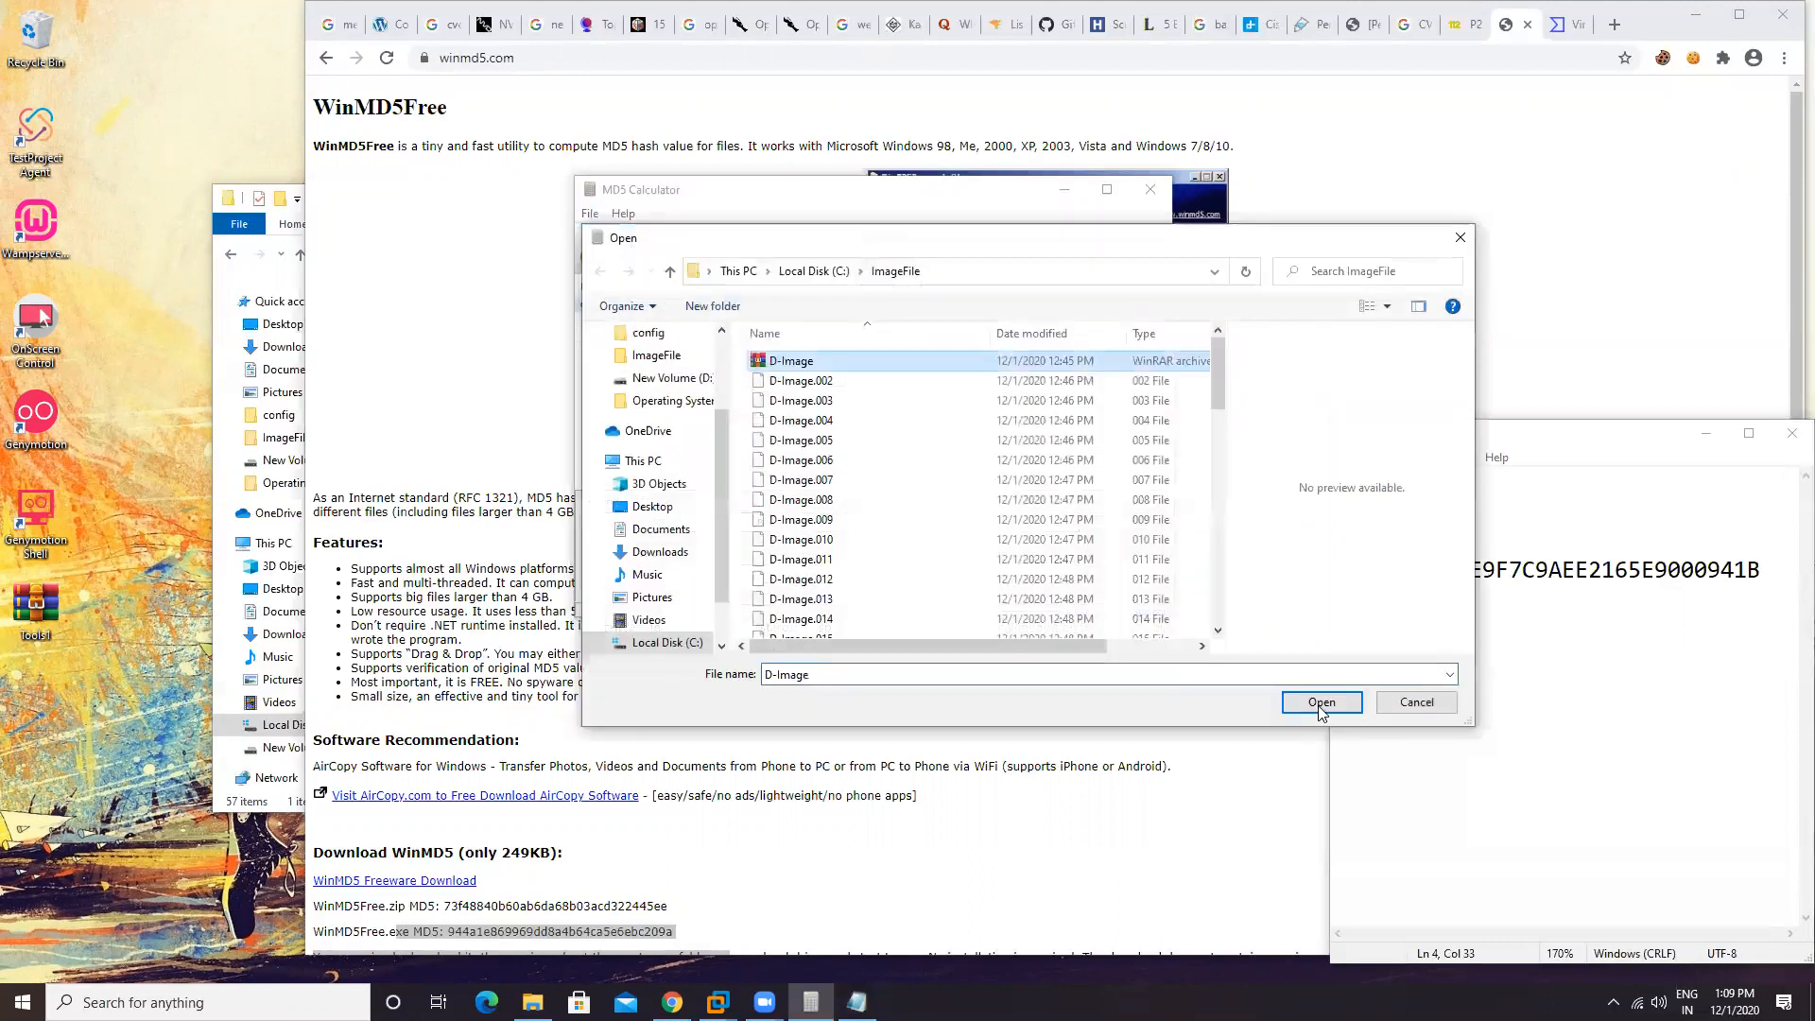
click(1320, 704)
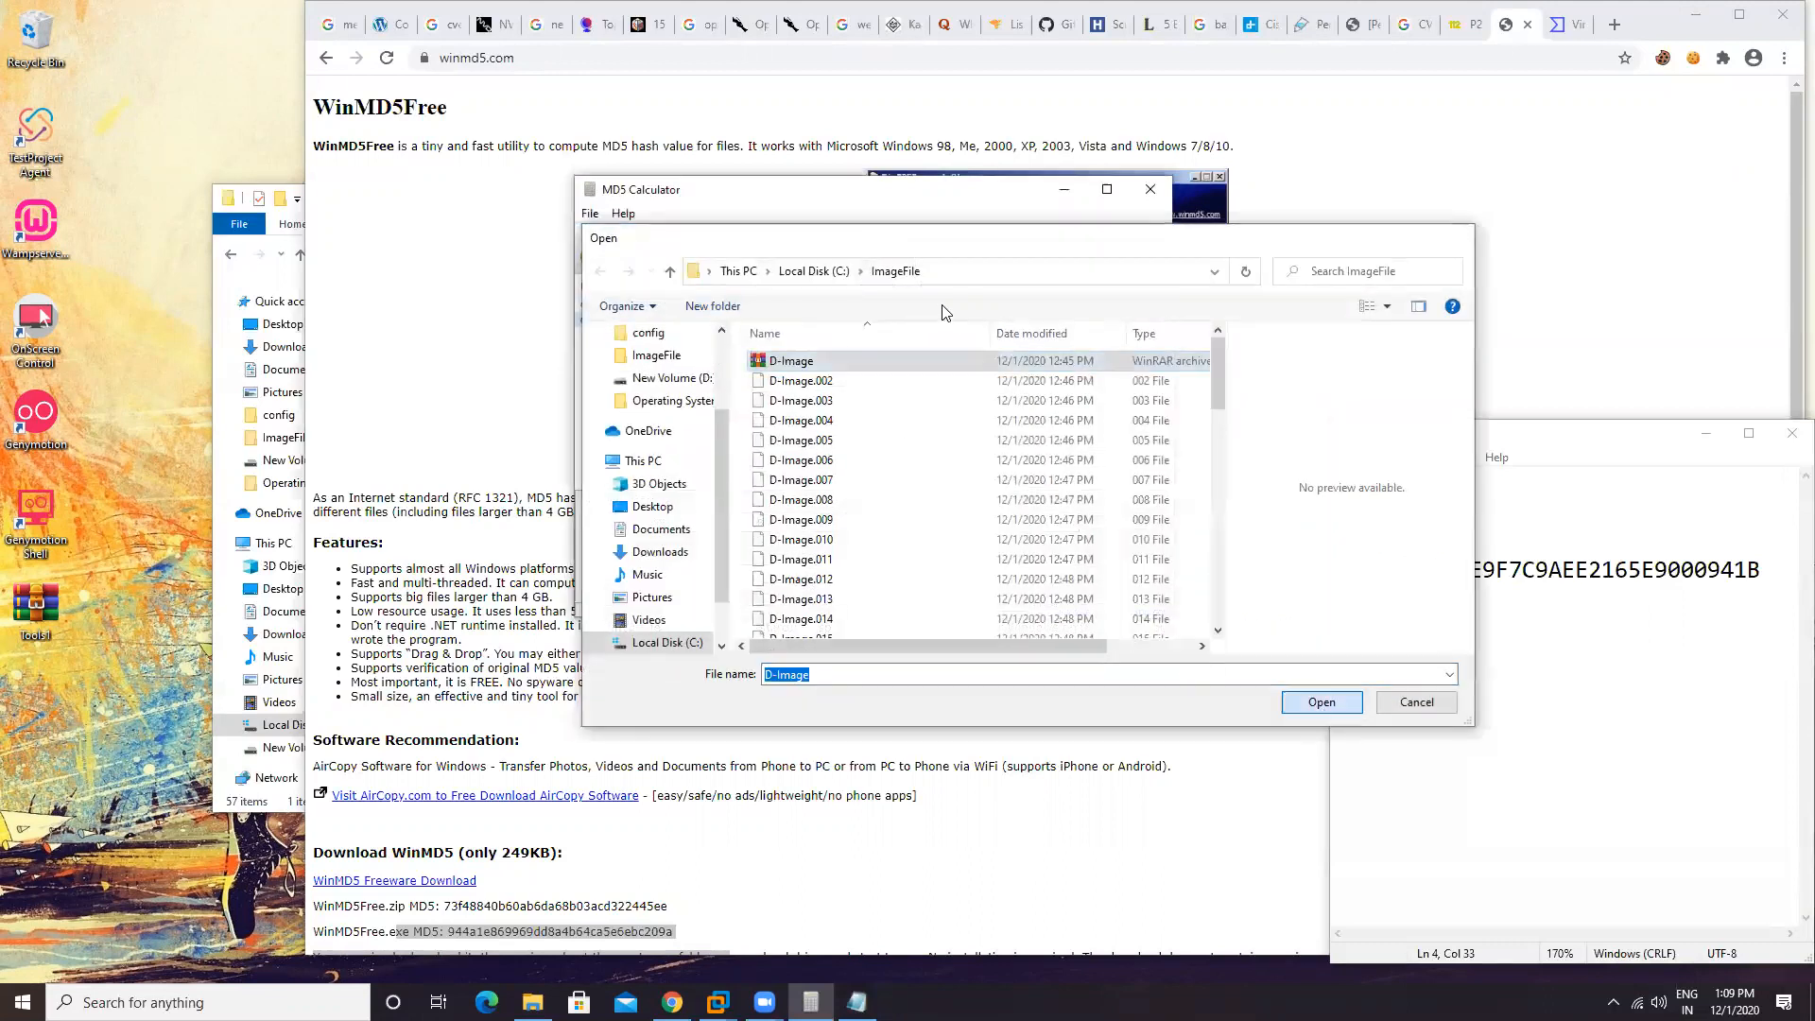
click(995, 248)
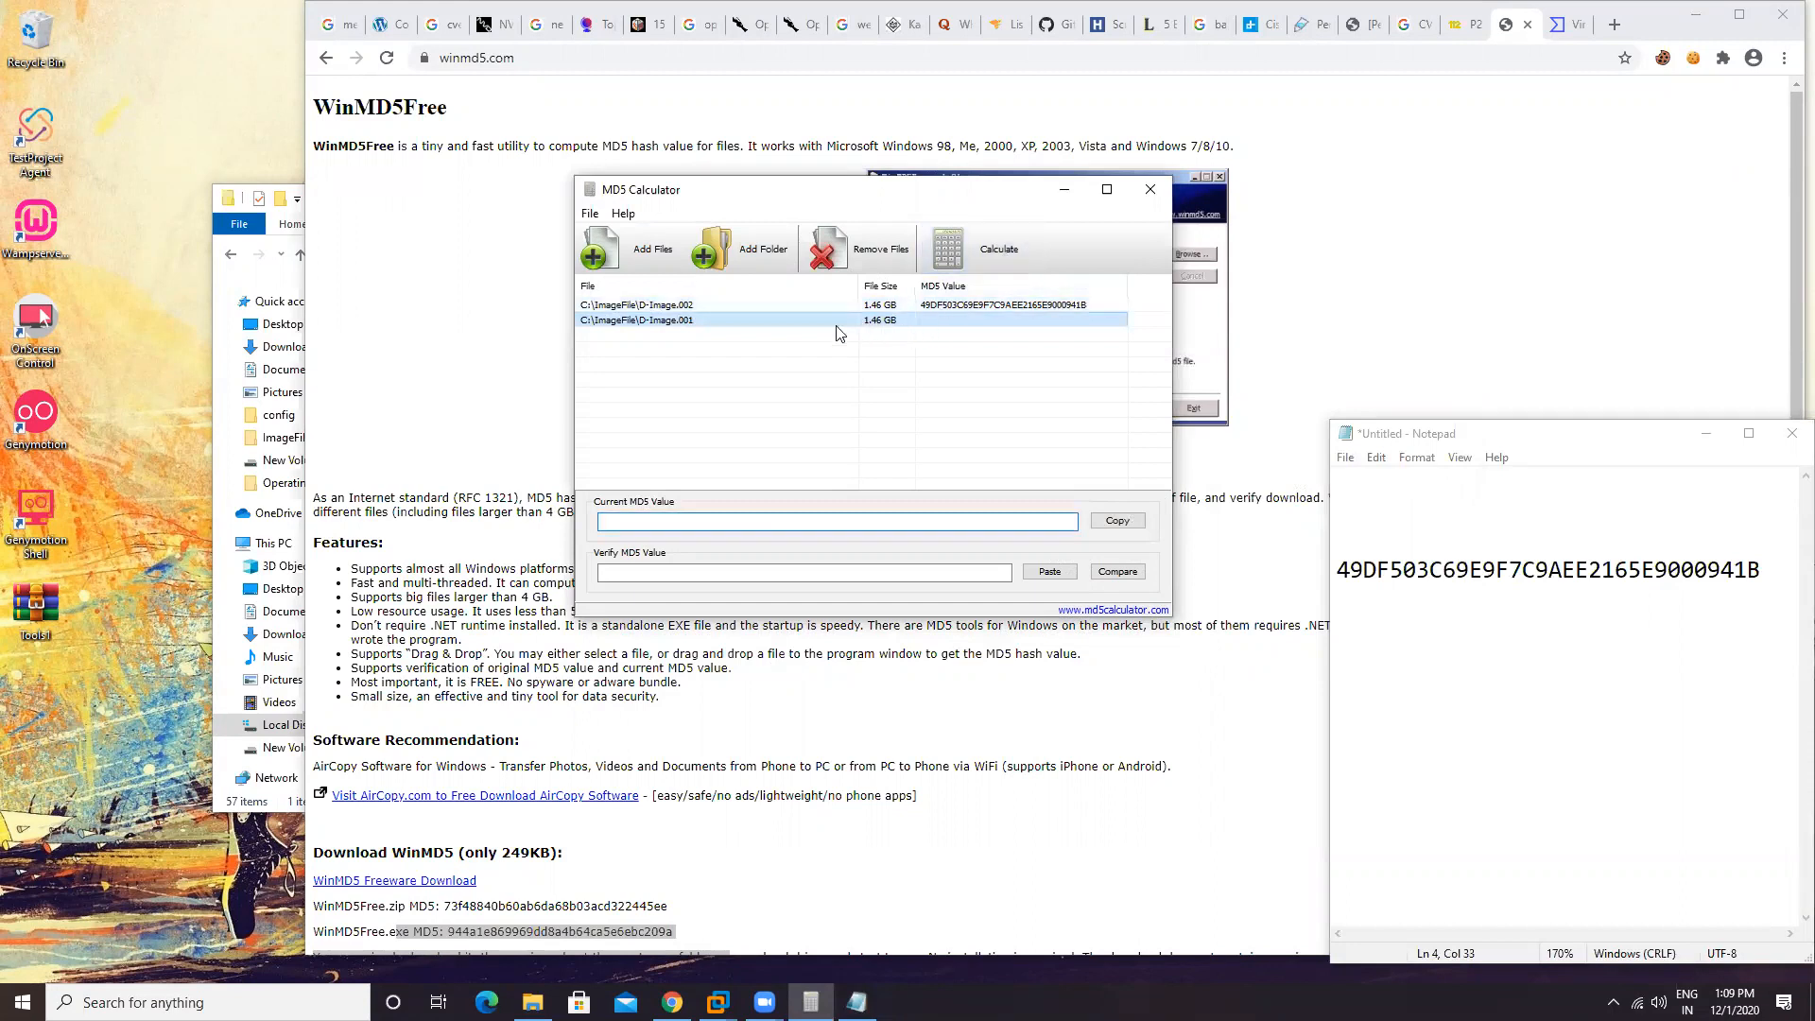
Step: Add the entire C:\ImageFile folder to the MD5 Calculator and calculate the hashes of all listed segments
click(739, 259)
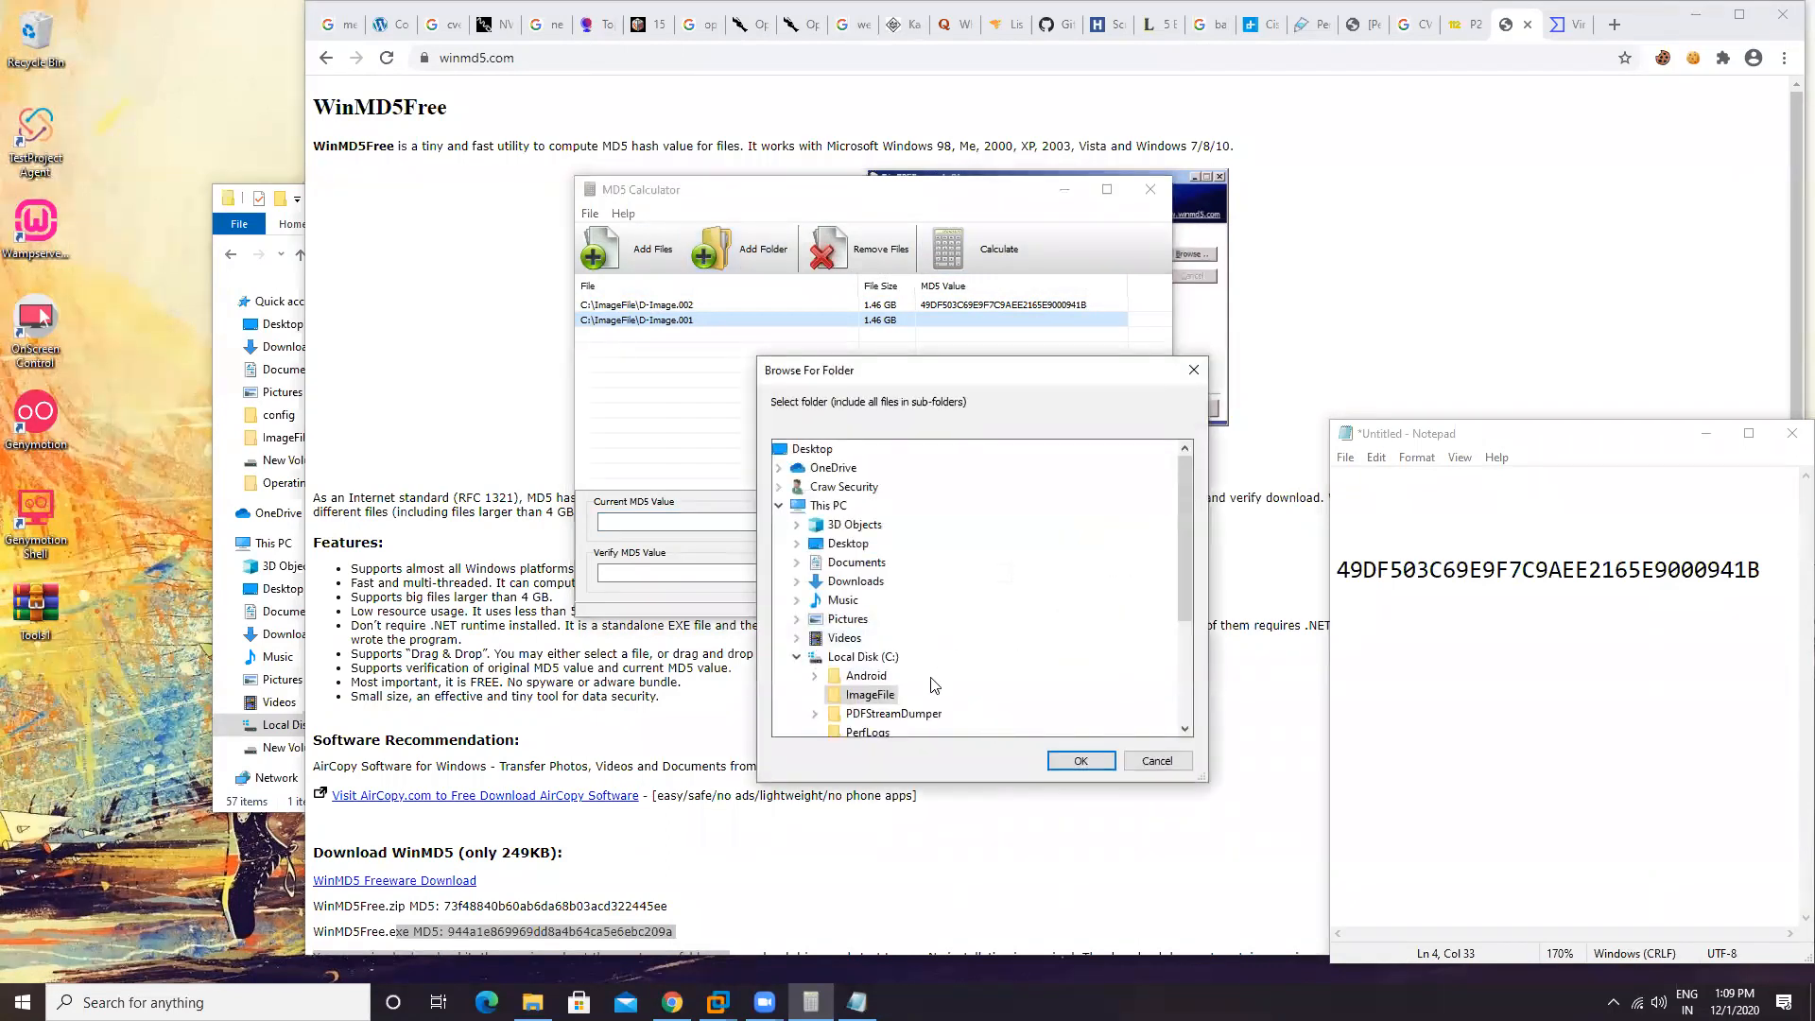
click(1090, 763)
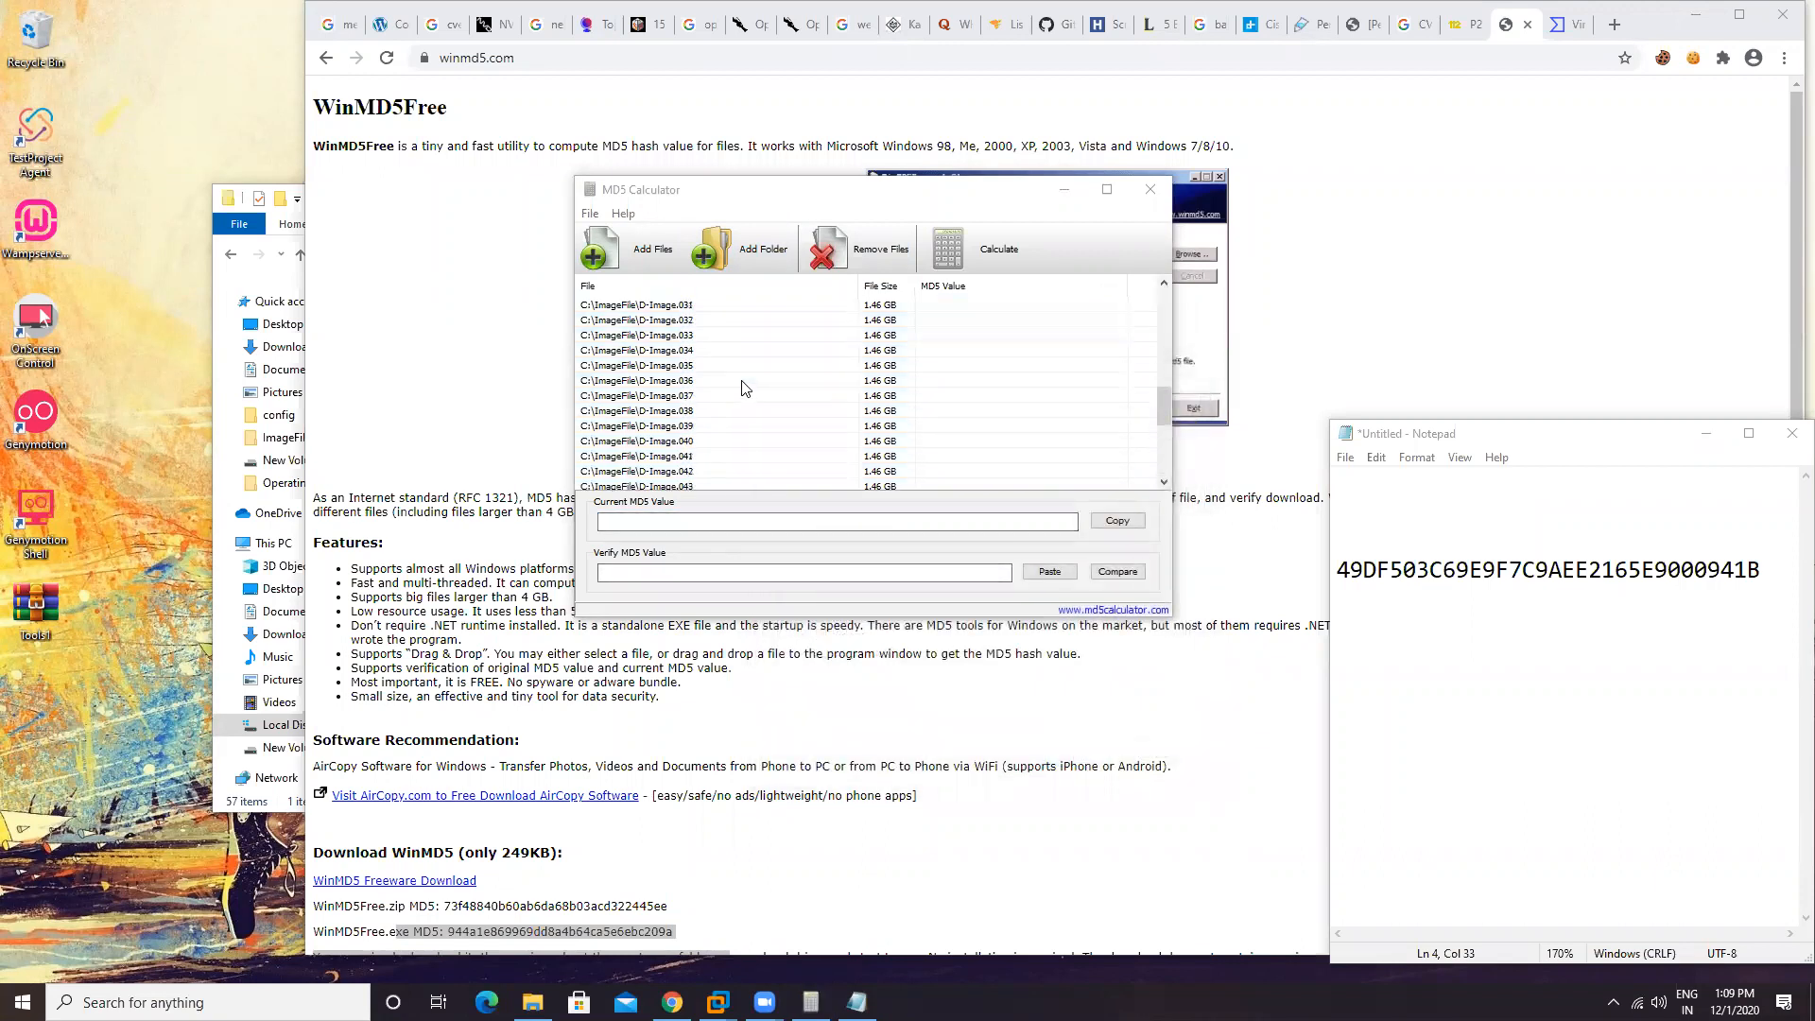
scroll(744, 380, down, 15)
scroll(744, 381, up, 15)
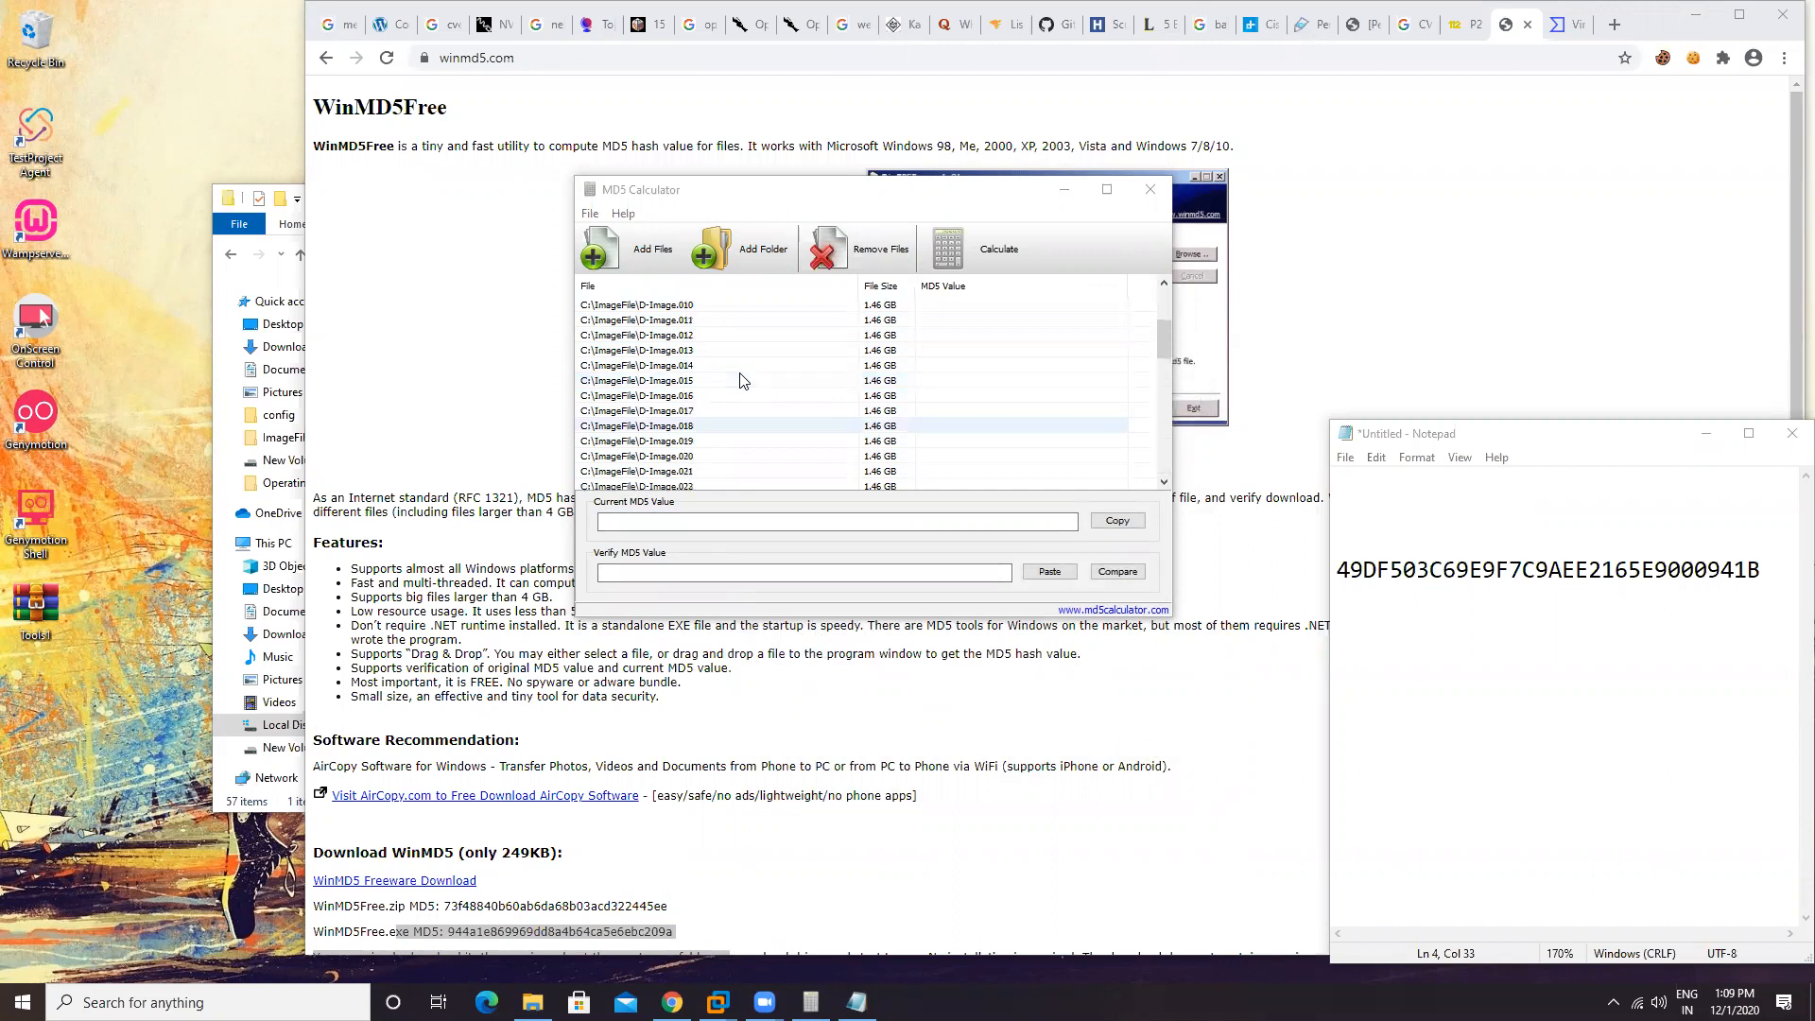
click(978, 250)
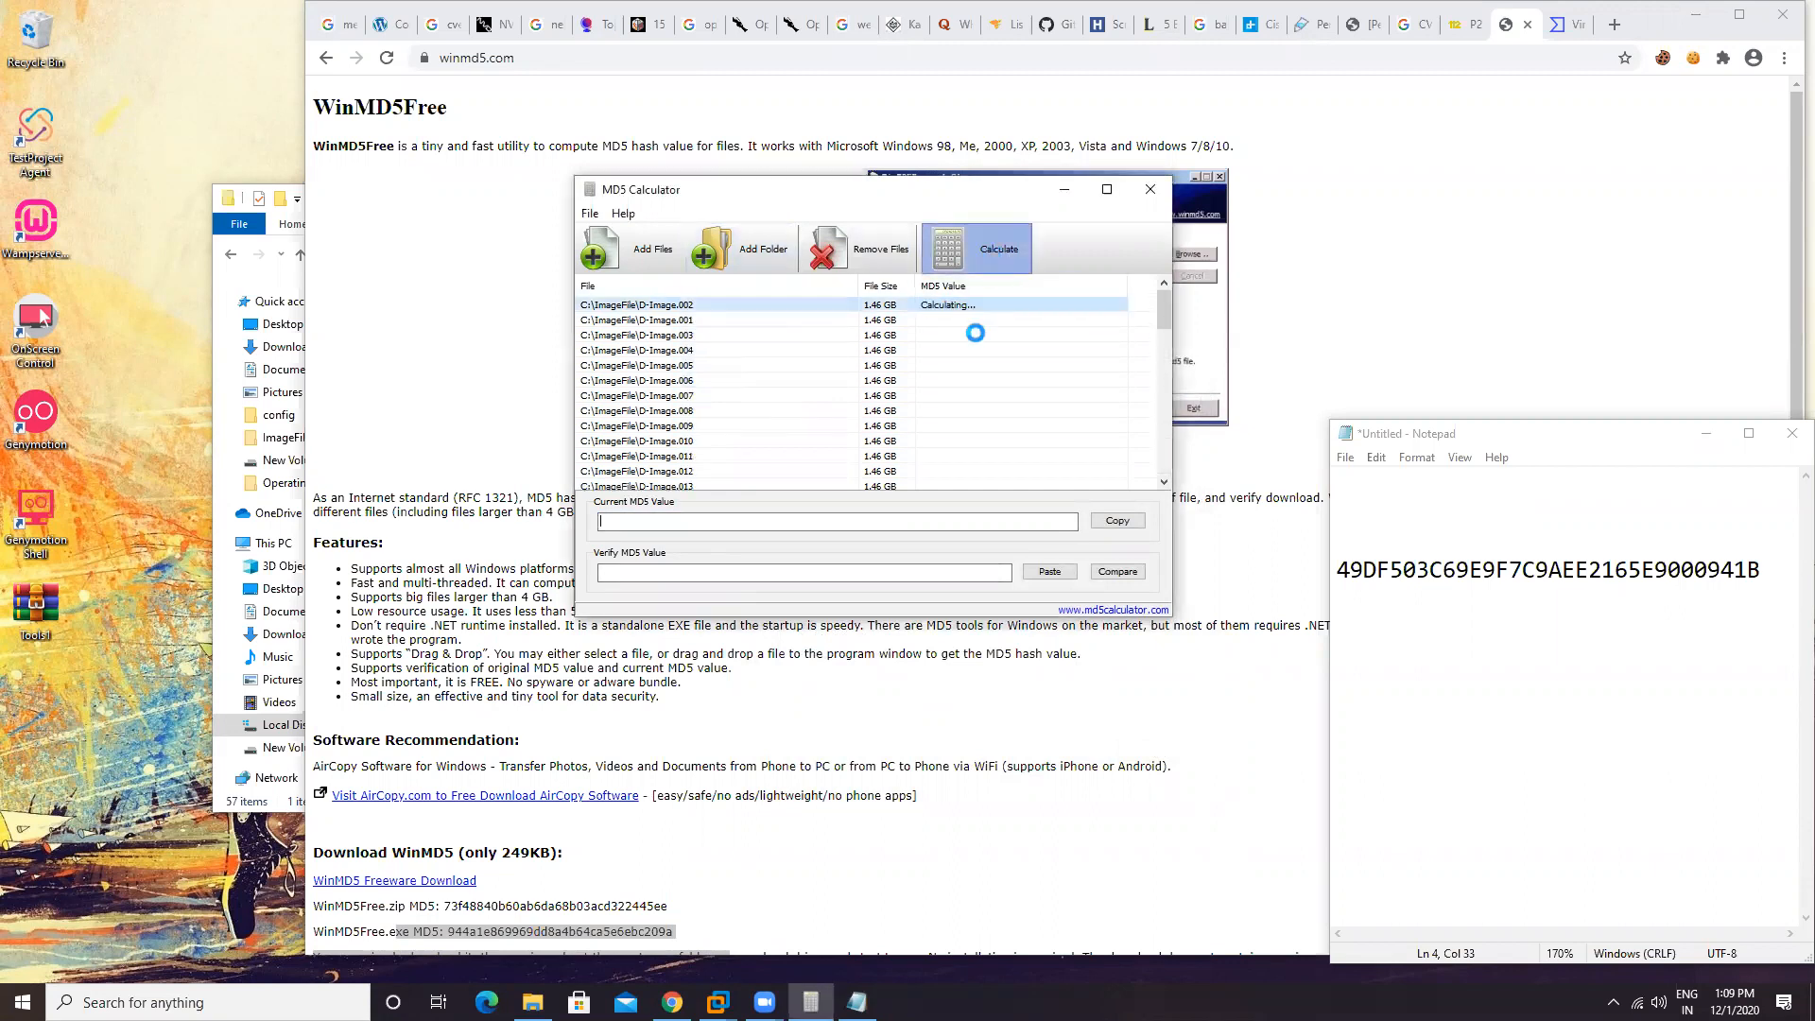
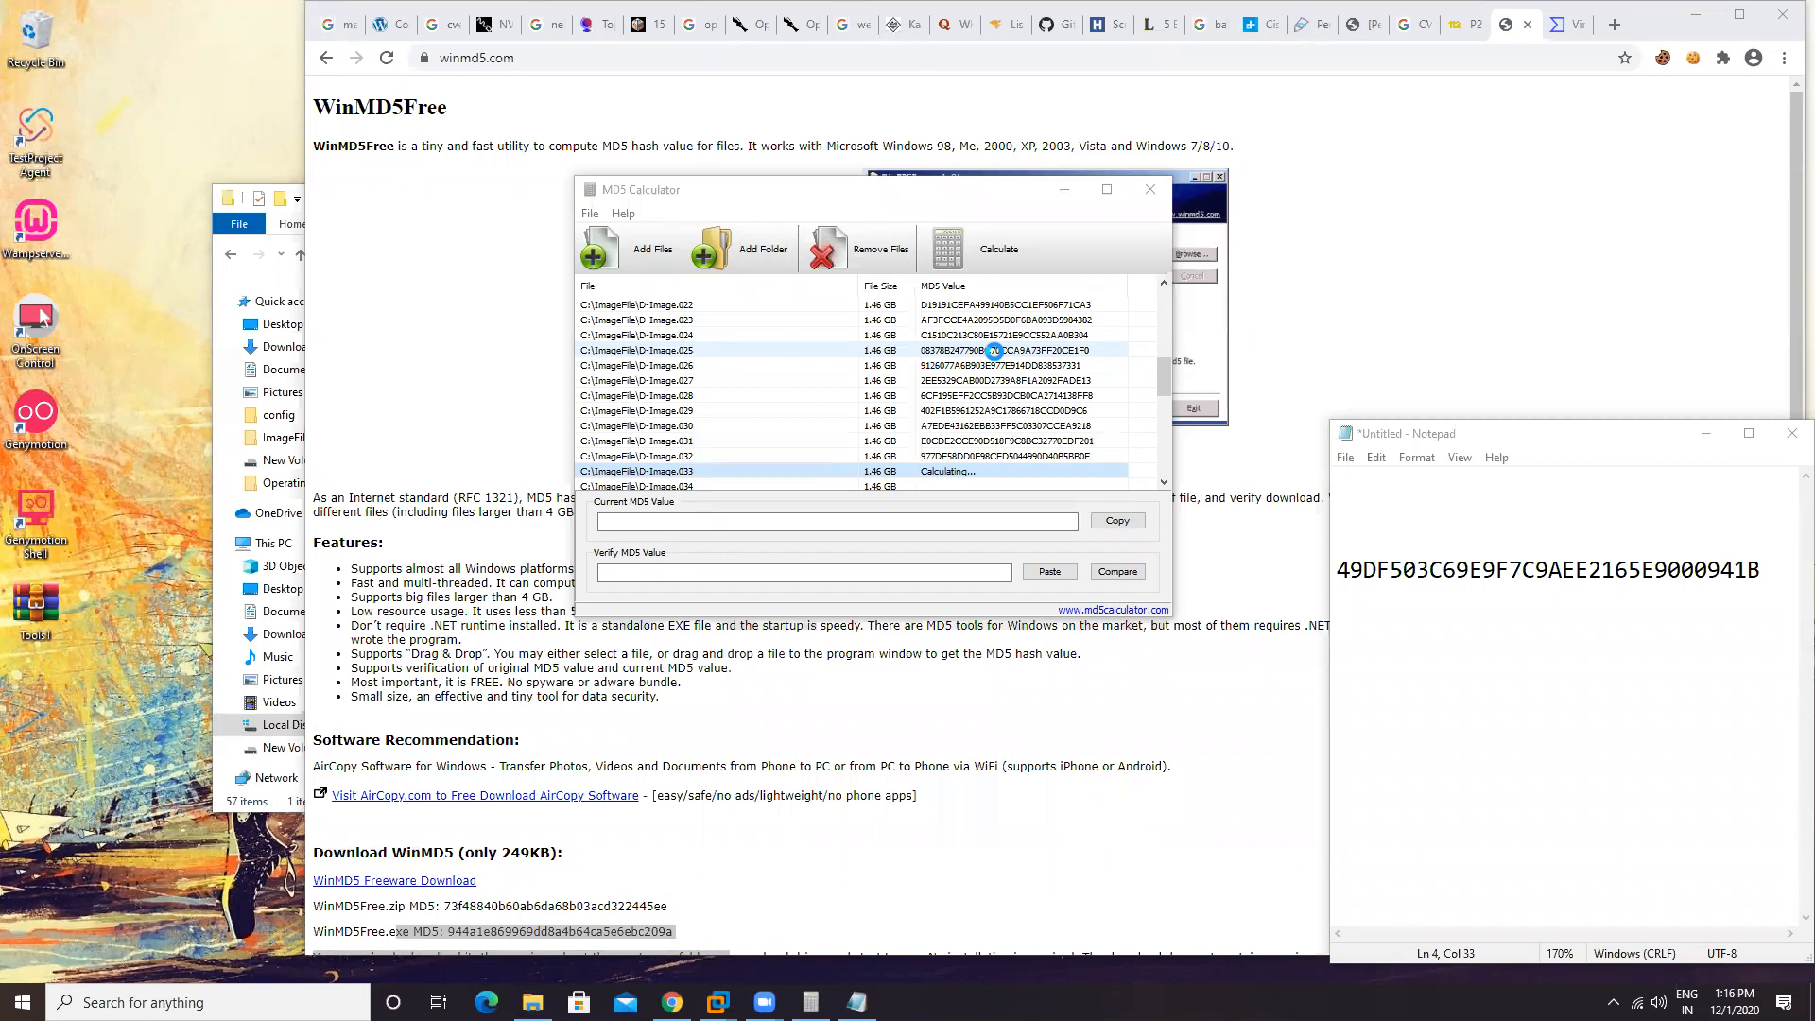
scroll(995, 351, down, 3)
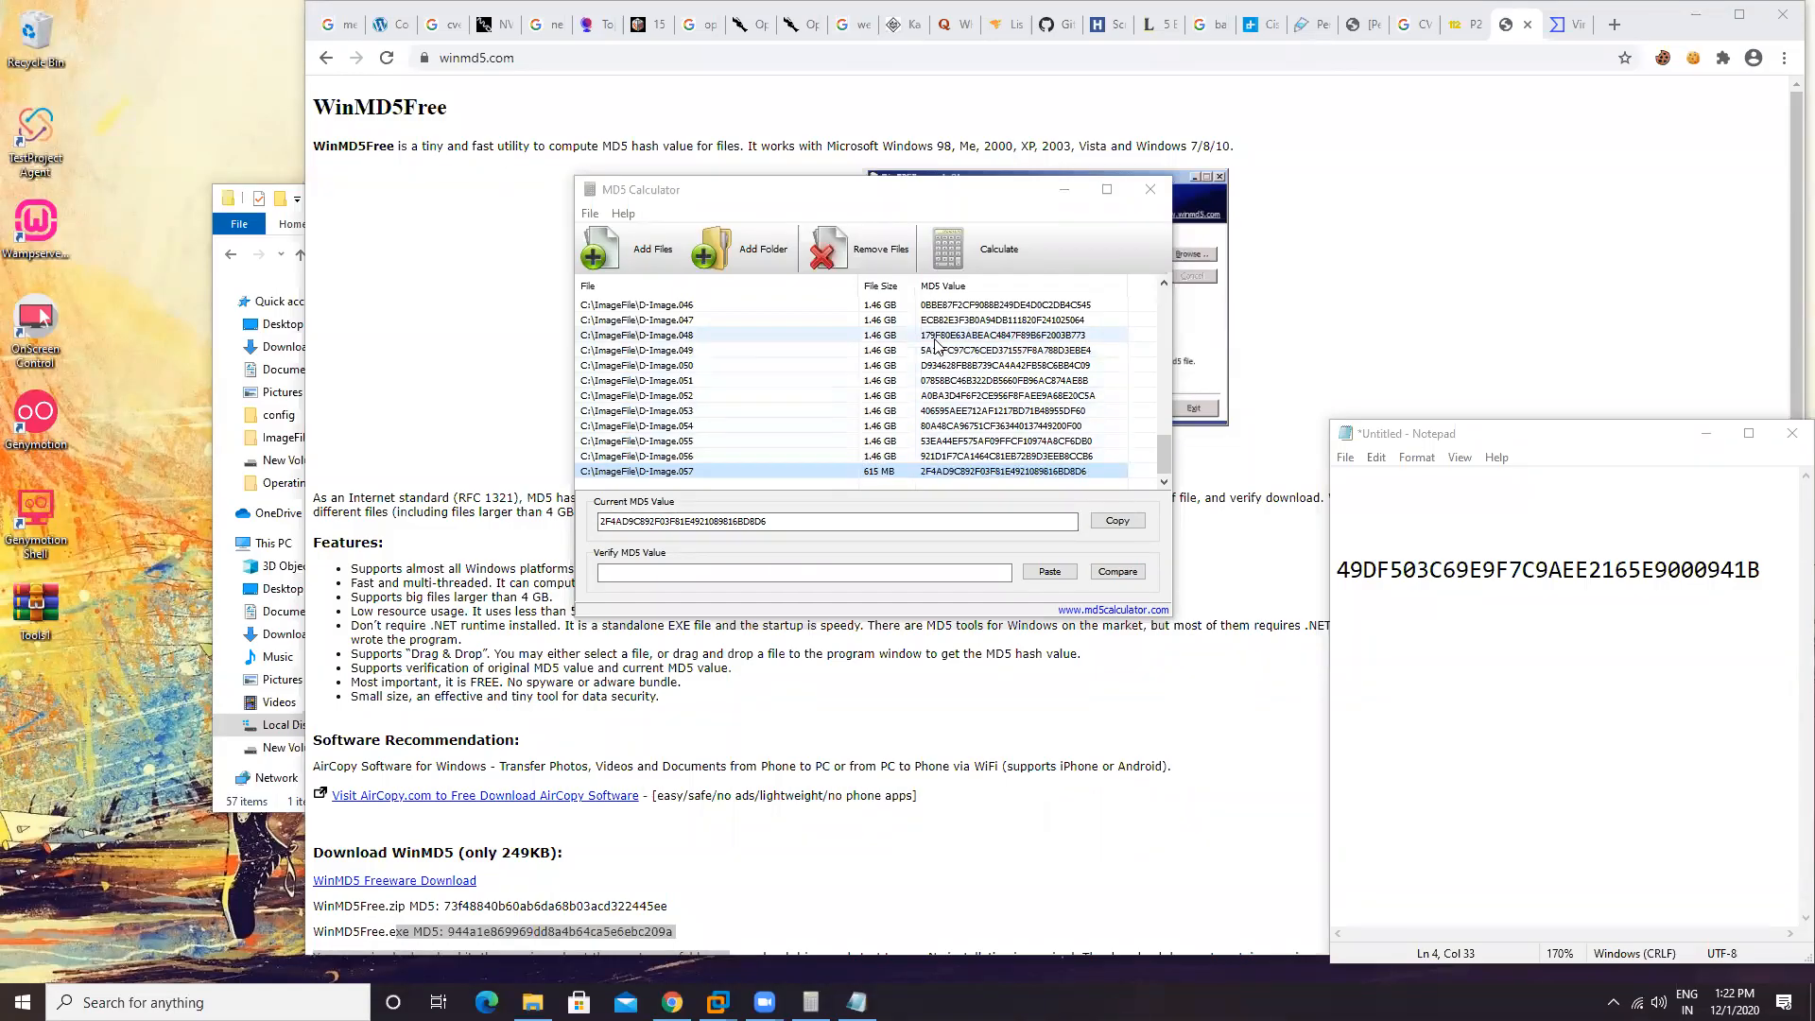
Step: Copy the MD5 value of D-Image.001 into Notepad below the D-Image.002 hash, followed by six line breaks
drag(1161, 462, 1161, 295)
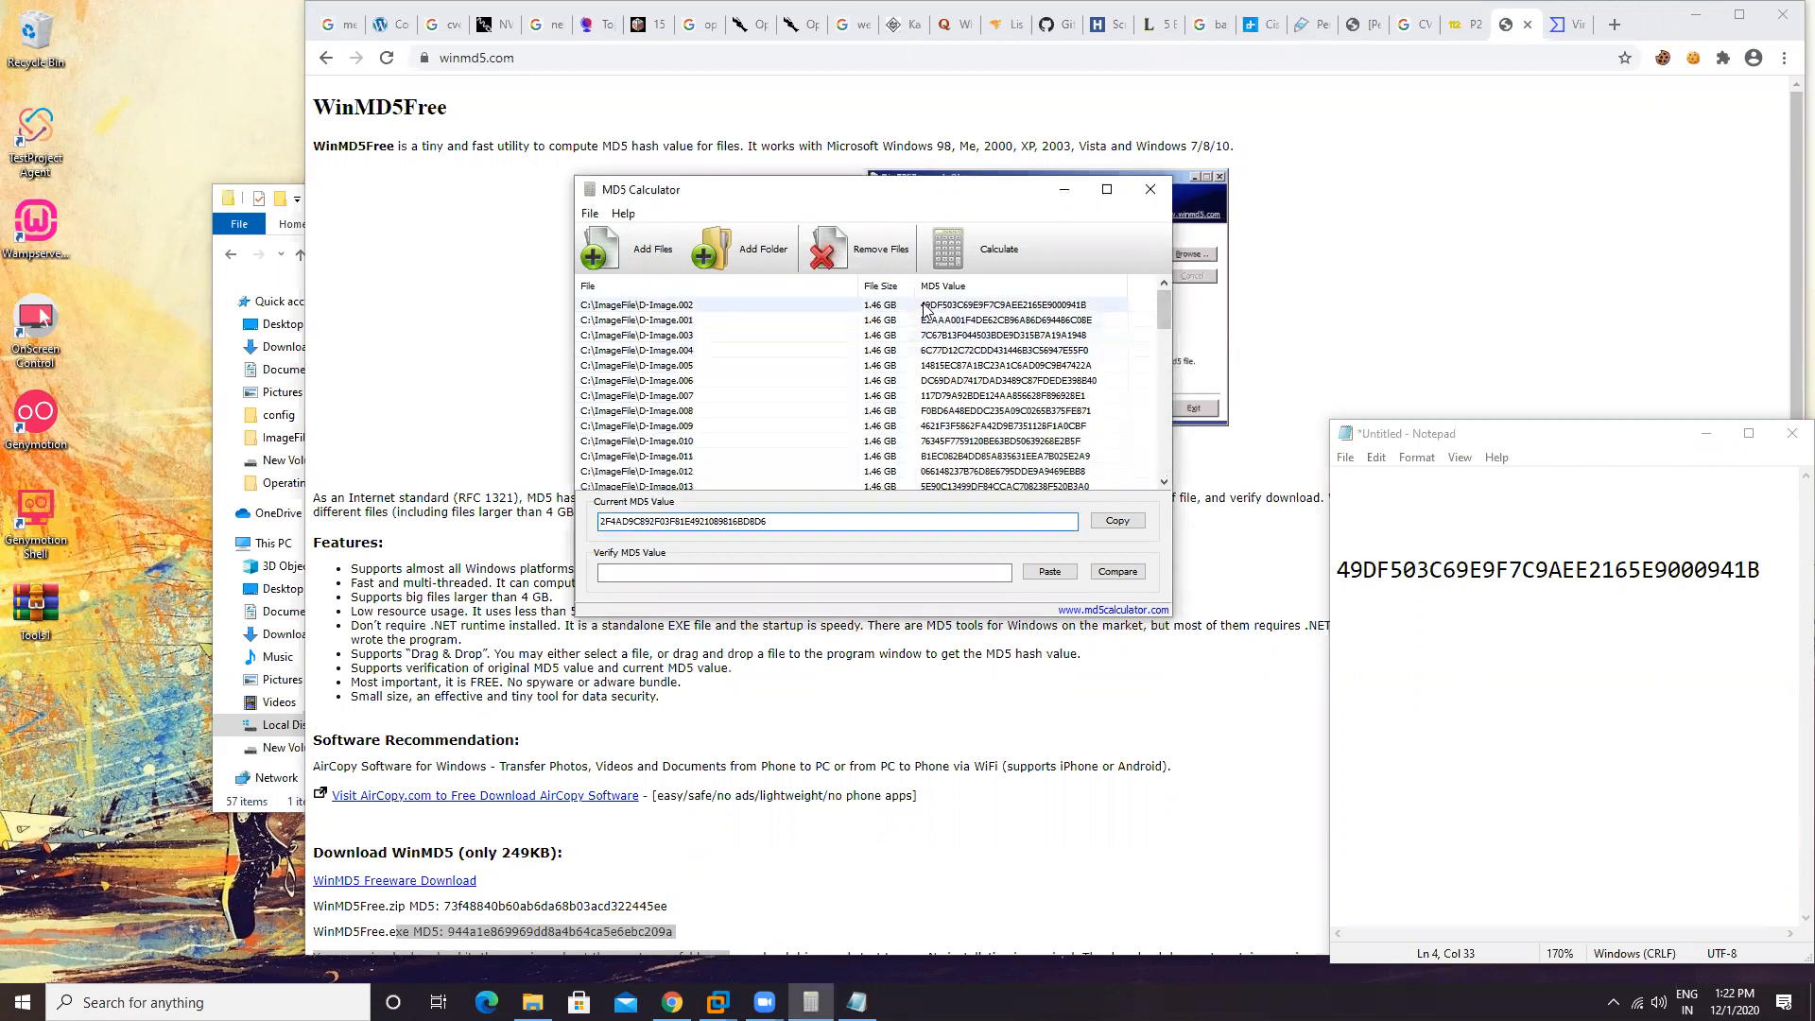
click(794, 306)
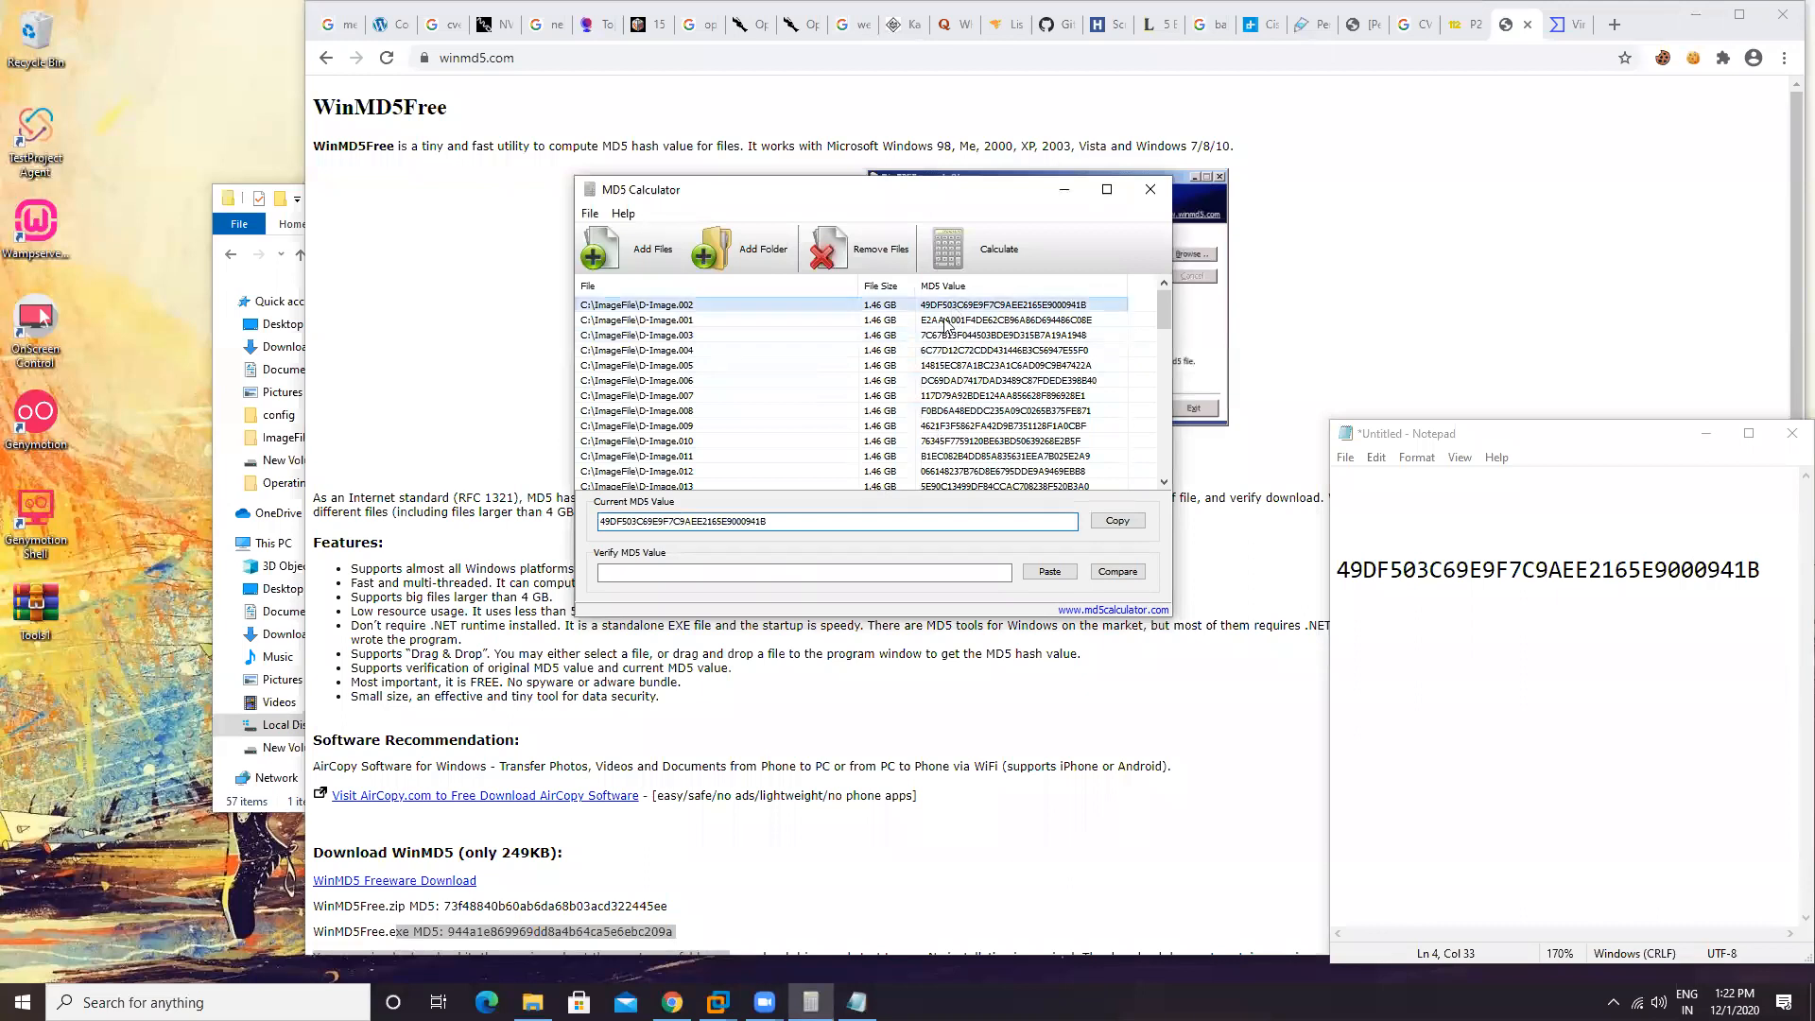
click(1116, 519)
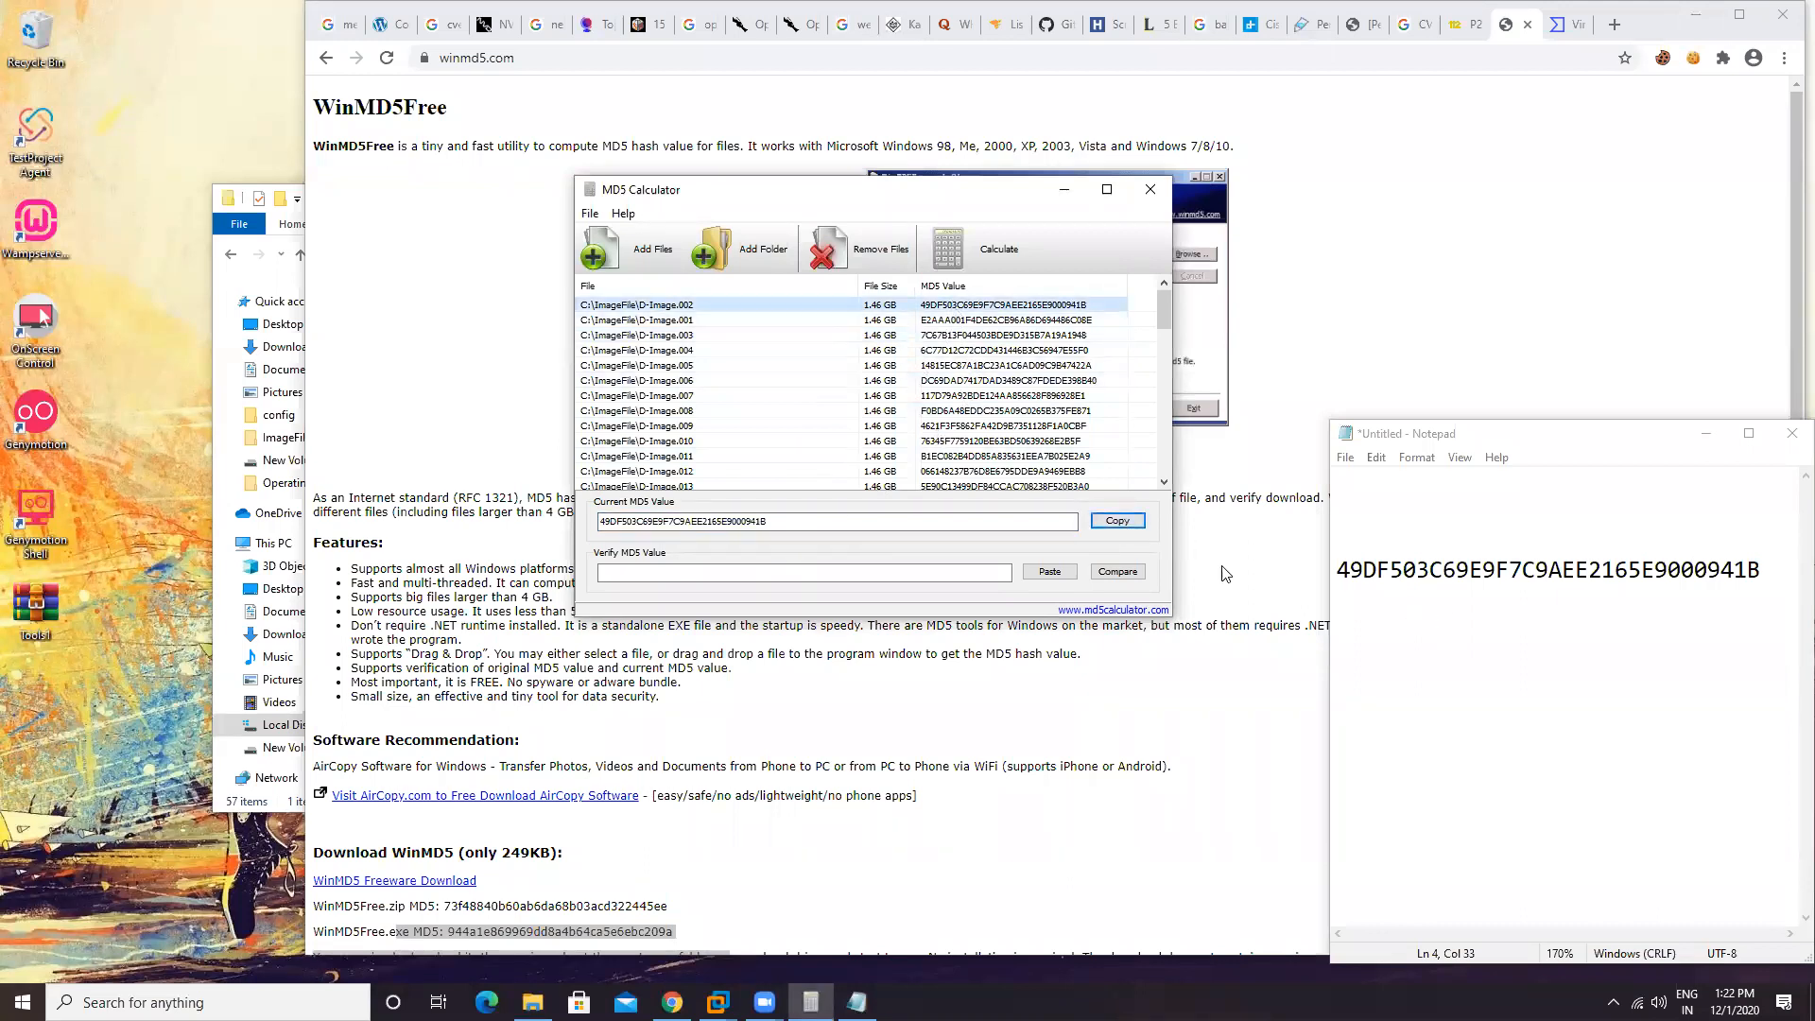
click(953, 320)
click(1116, 520)
click(1603, 619)
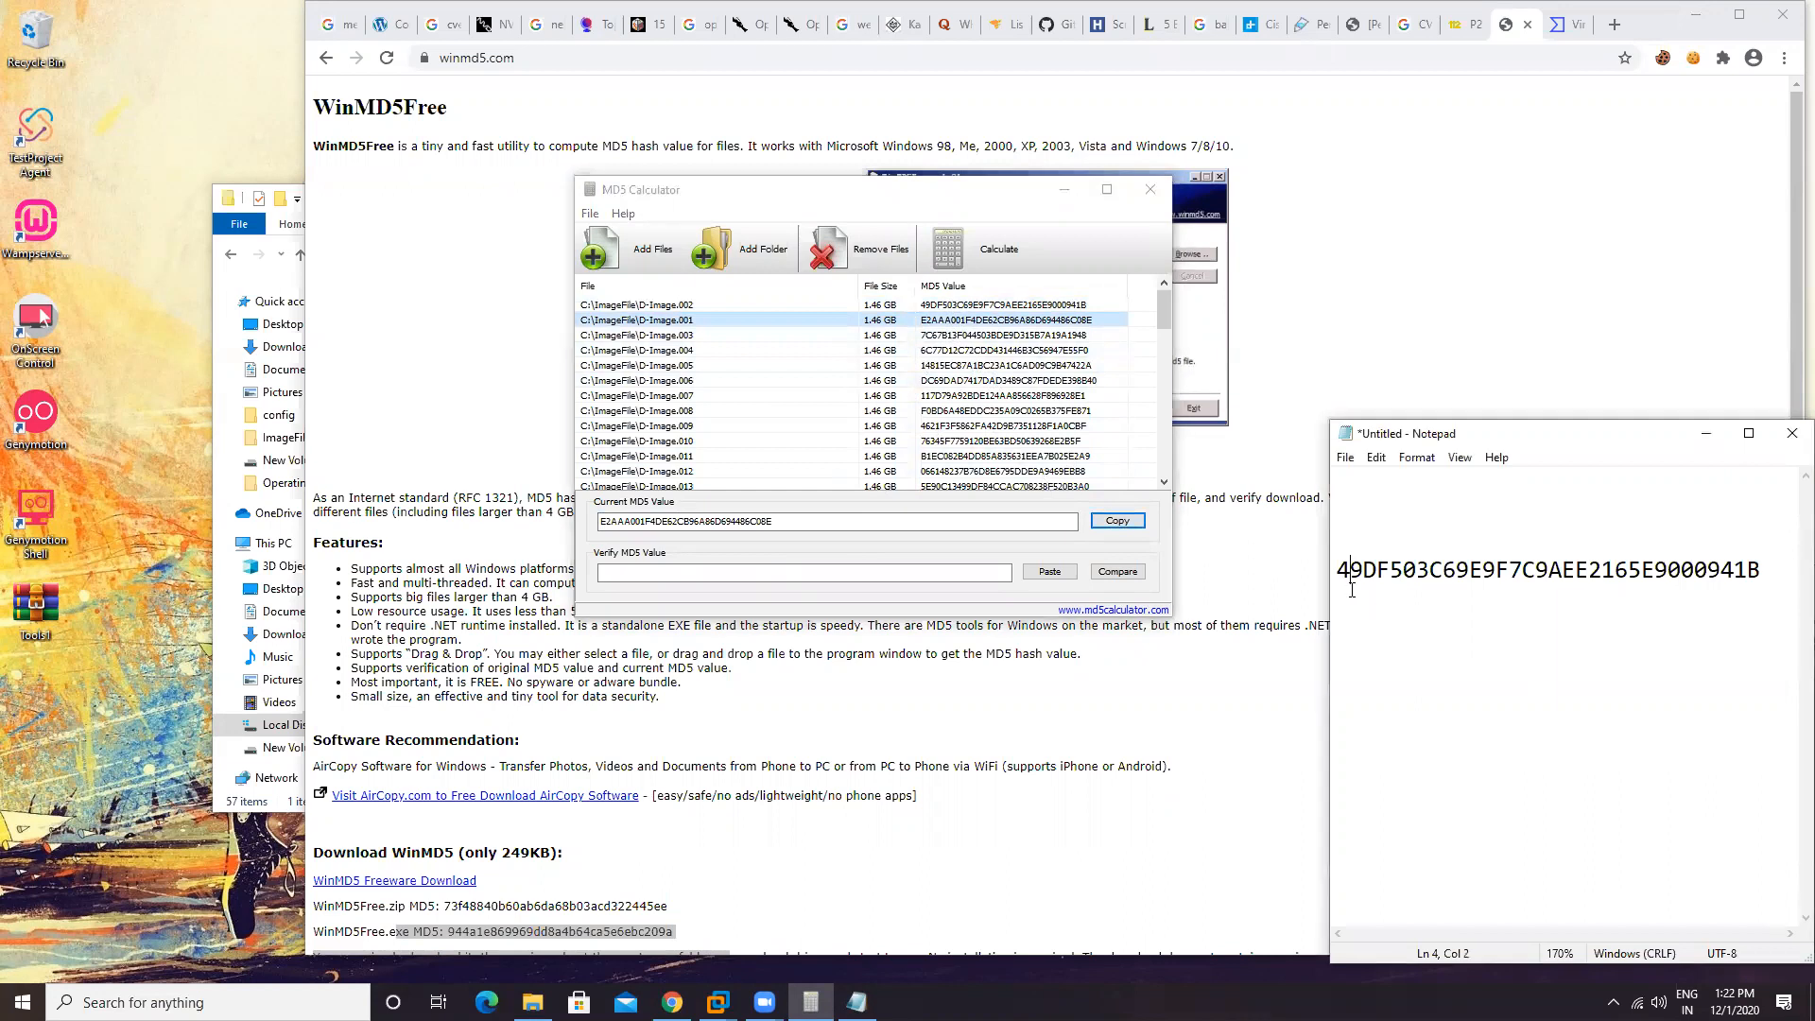
click(1765, 594)
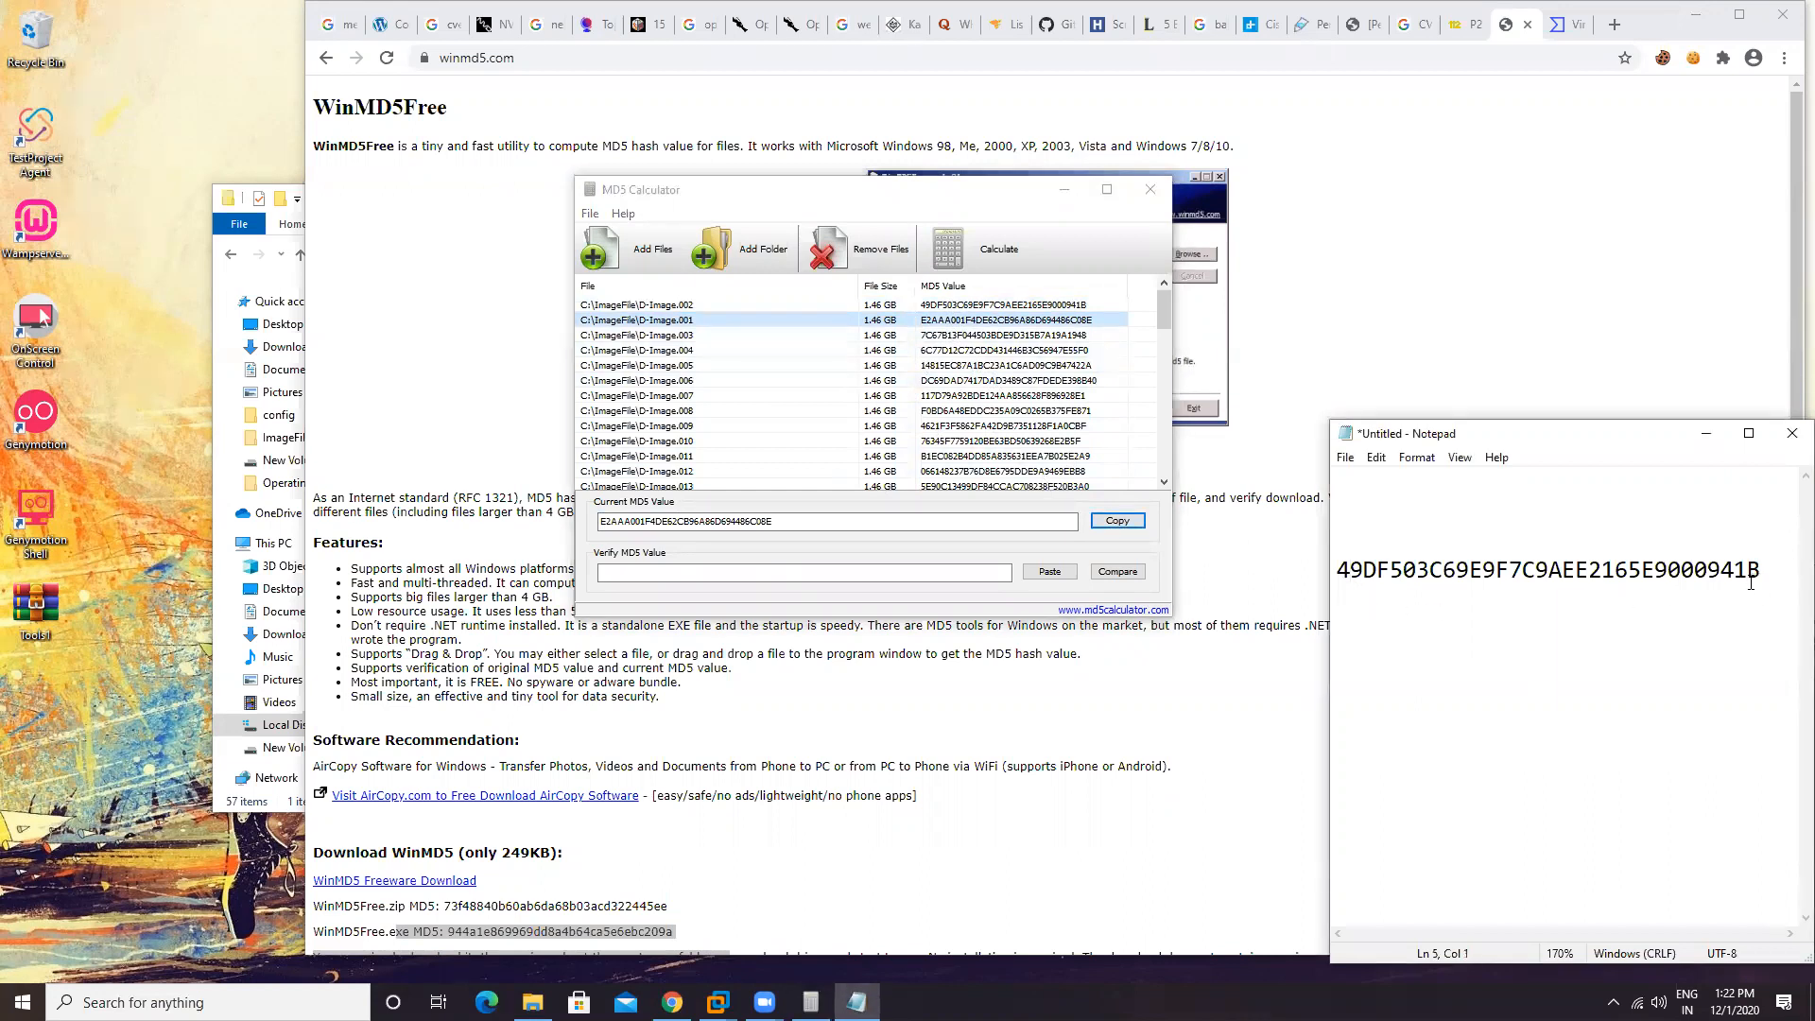
key(ctrl+v)
key(Return)
key(Return)
key(Return)
key(Return)
key(Return)
key(Return)
Step: Copy the MD5 value of D-Image.003 into Notepad on the line directly below the D-Image.001 hash
click(1051, 334)
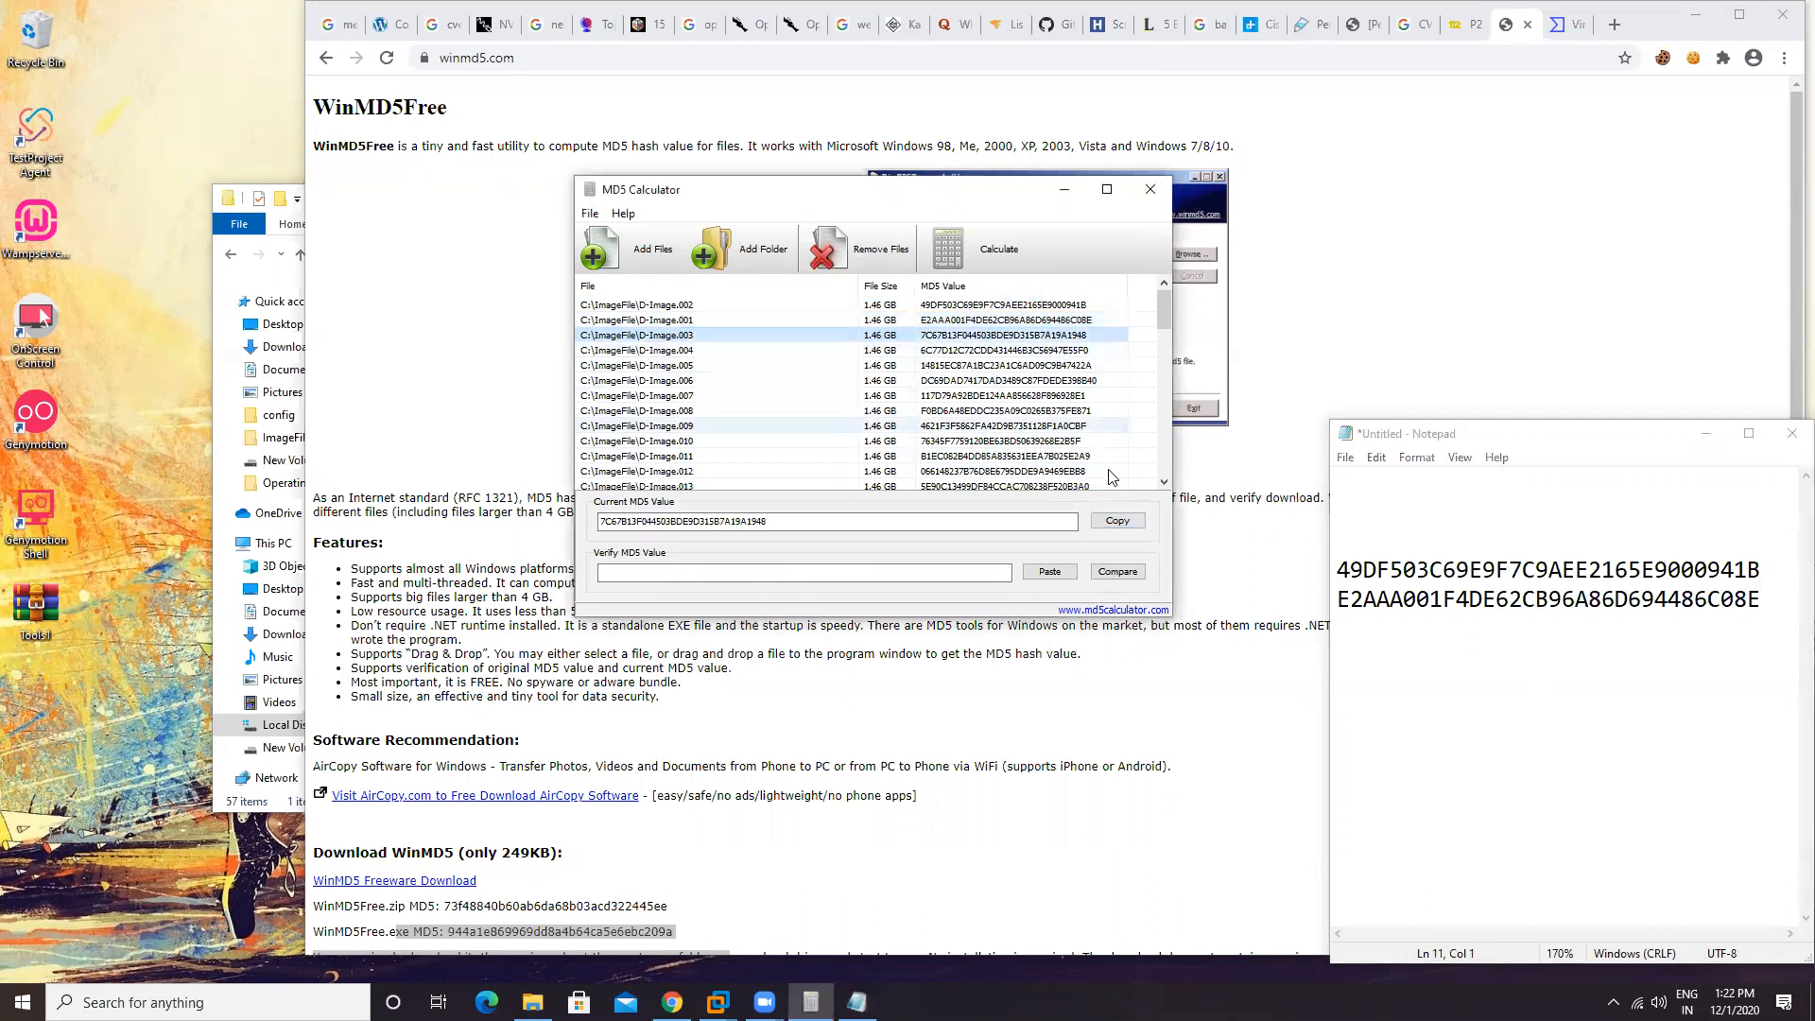
click(1117, 521)
click(1391, 635)
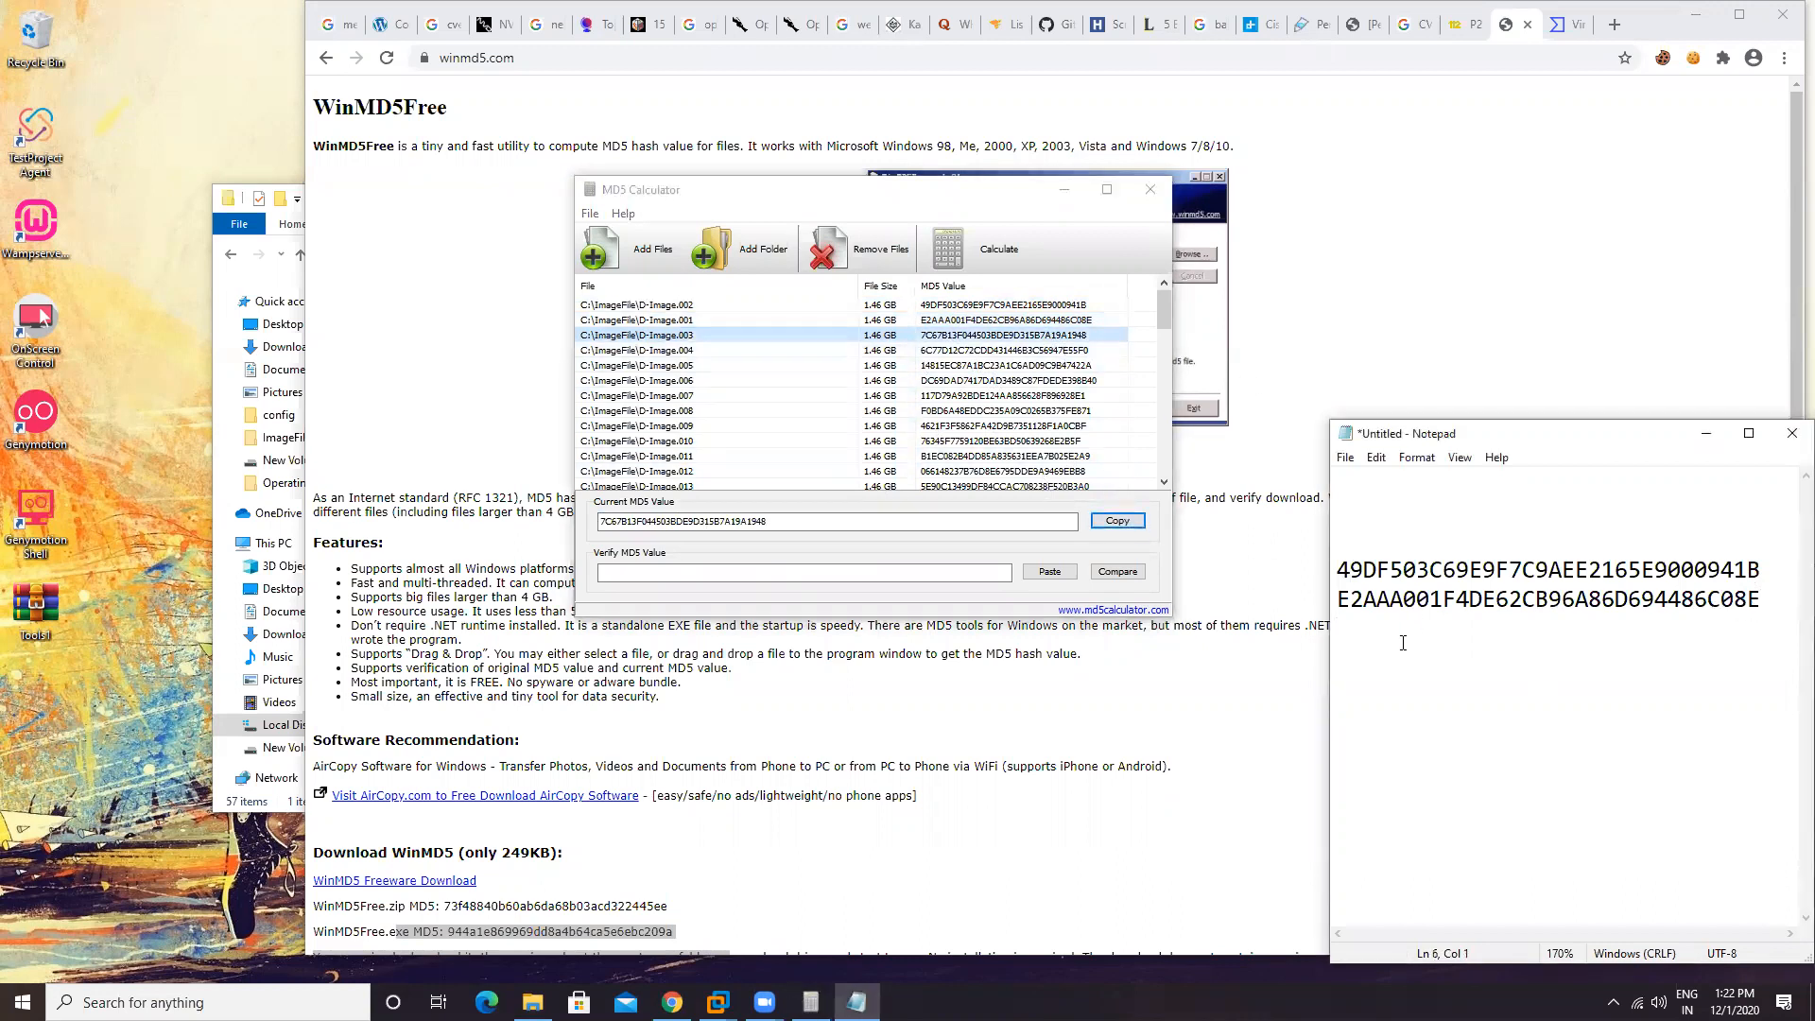
key(ctrl+v)
Step: Copy the MD5 value of D-Image.004 into Notepad on the line directly below the D-Image.003 hash
click(1002, 350)
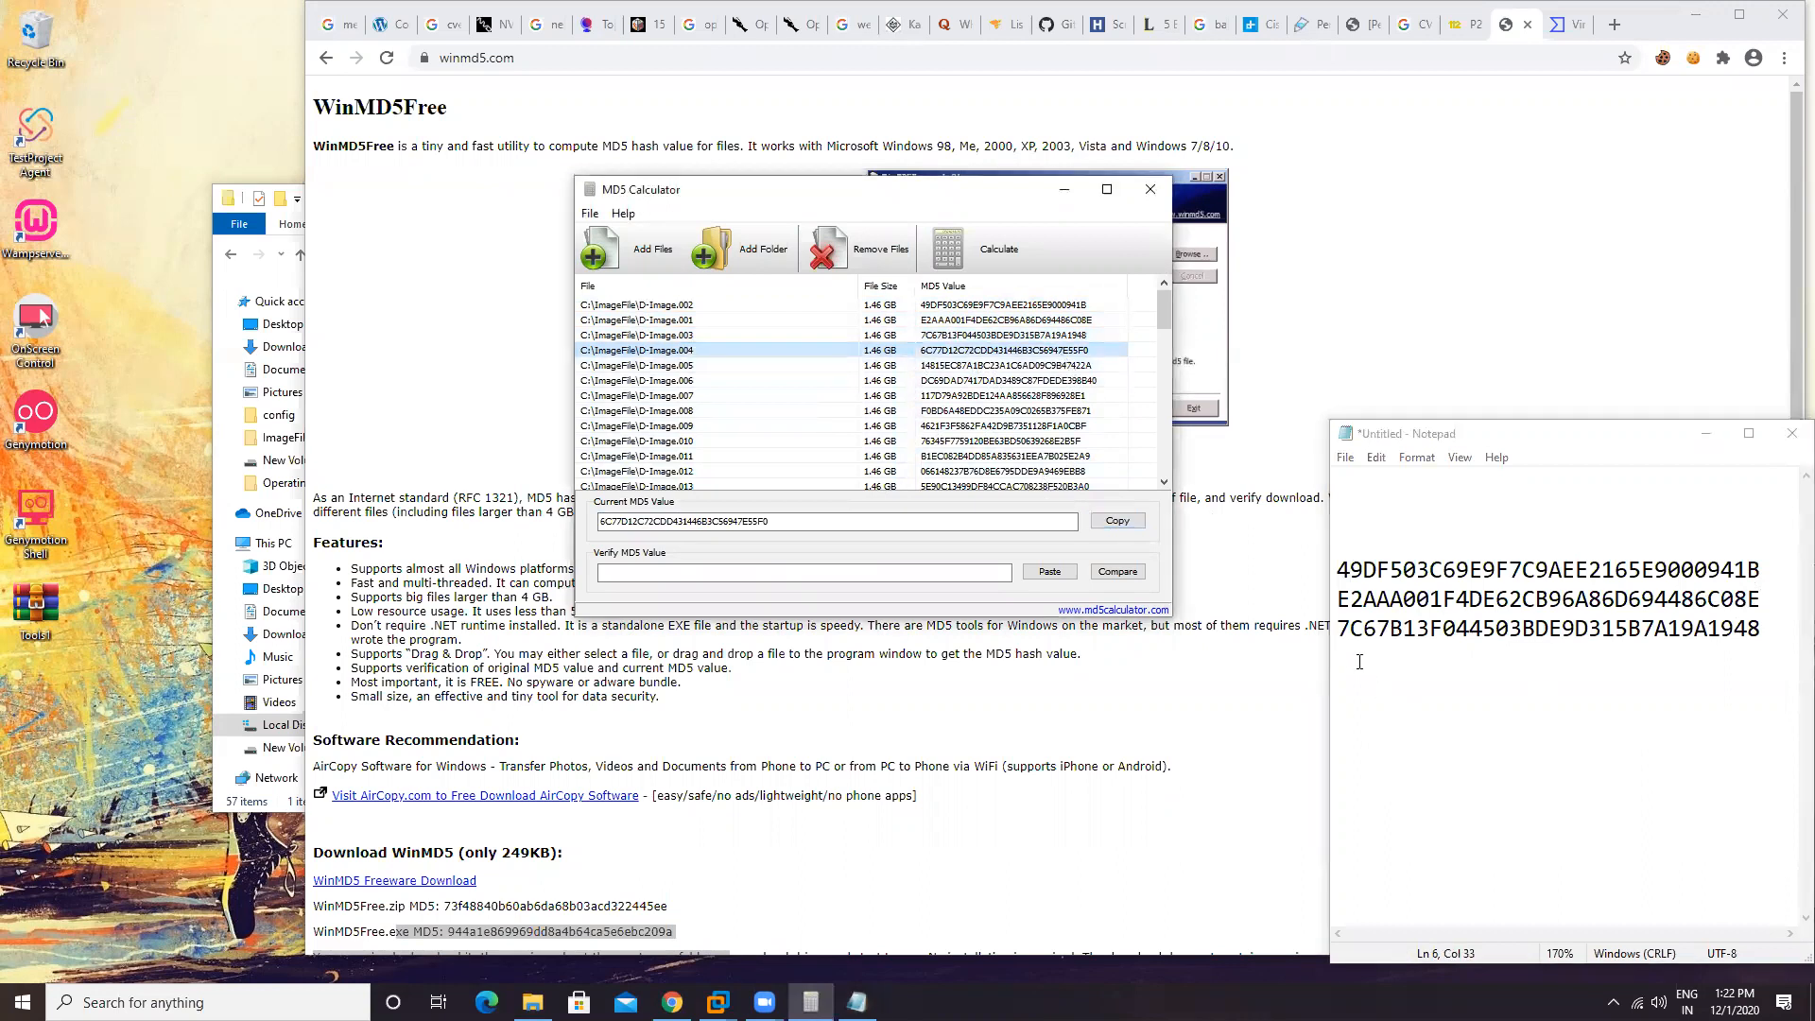
click(1139, 527)
key(alt+Tab)
key(Down)
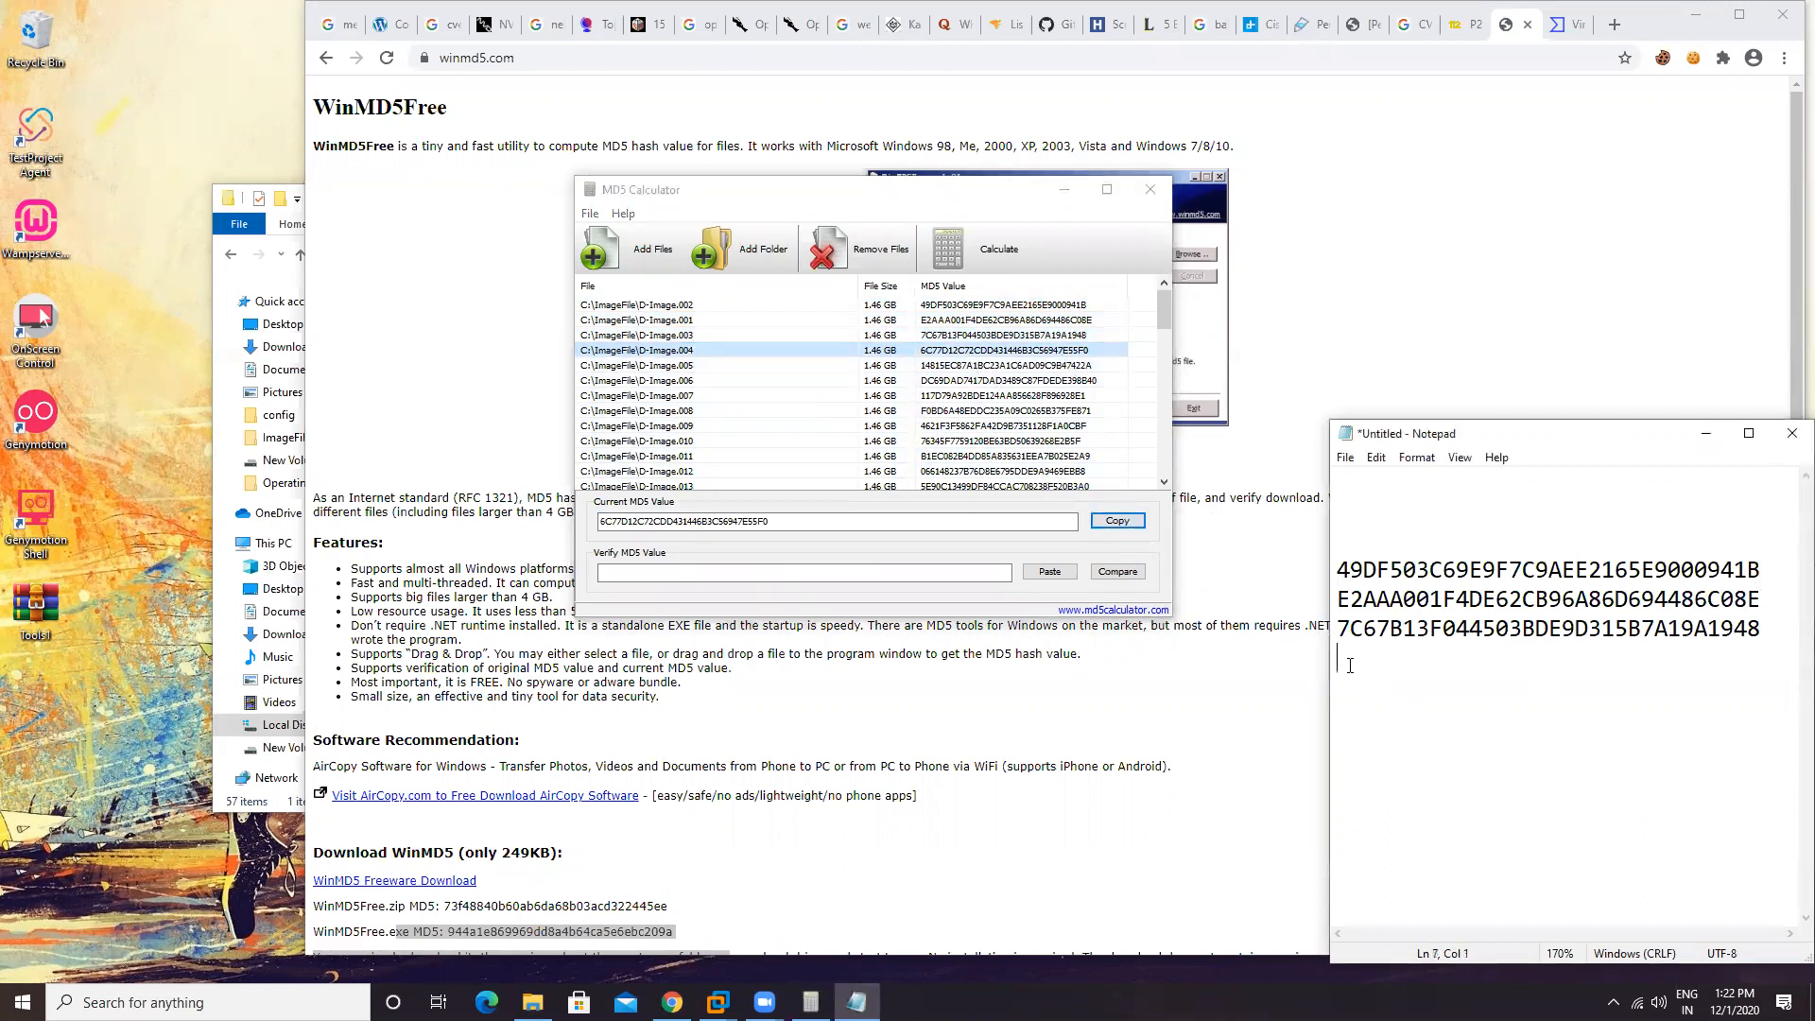
key(ctrl+v)
Step: Copy the MD5 values of D-Image.005 and D-Image.006 into Notepad on separate lines directly below the D-Image.004 hash
click(1012, 365)
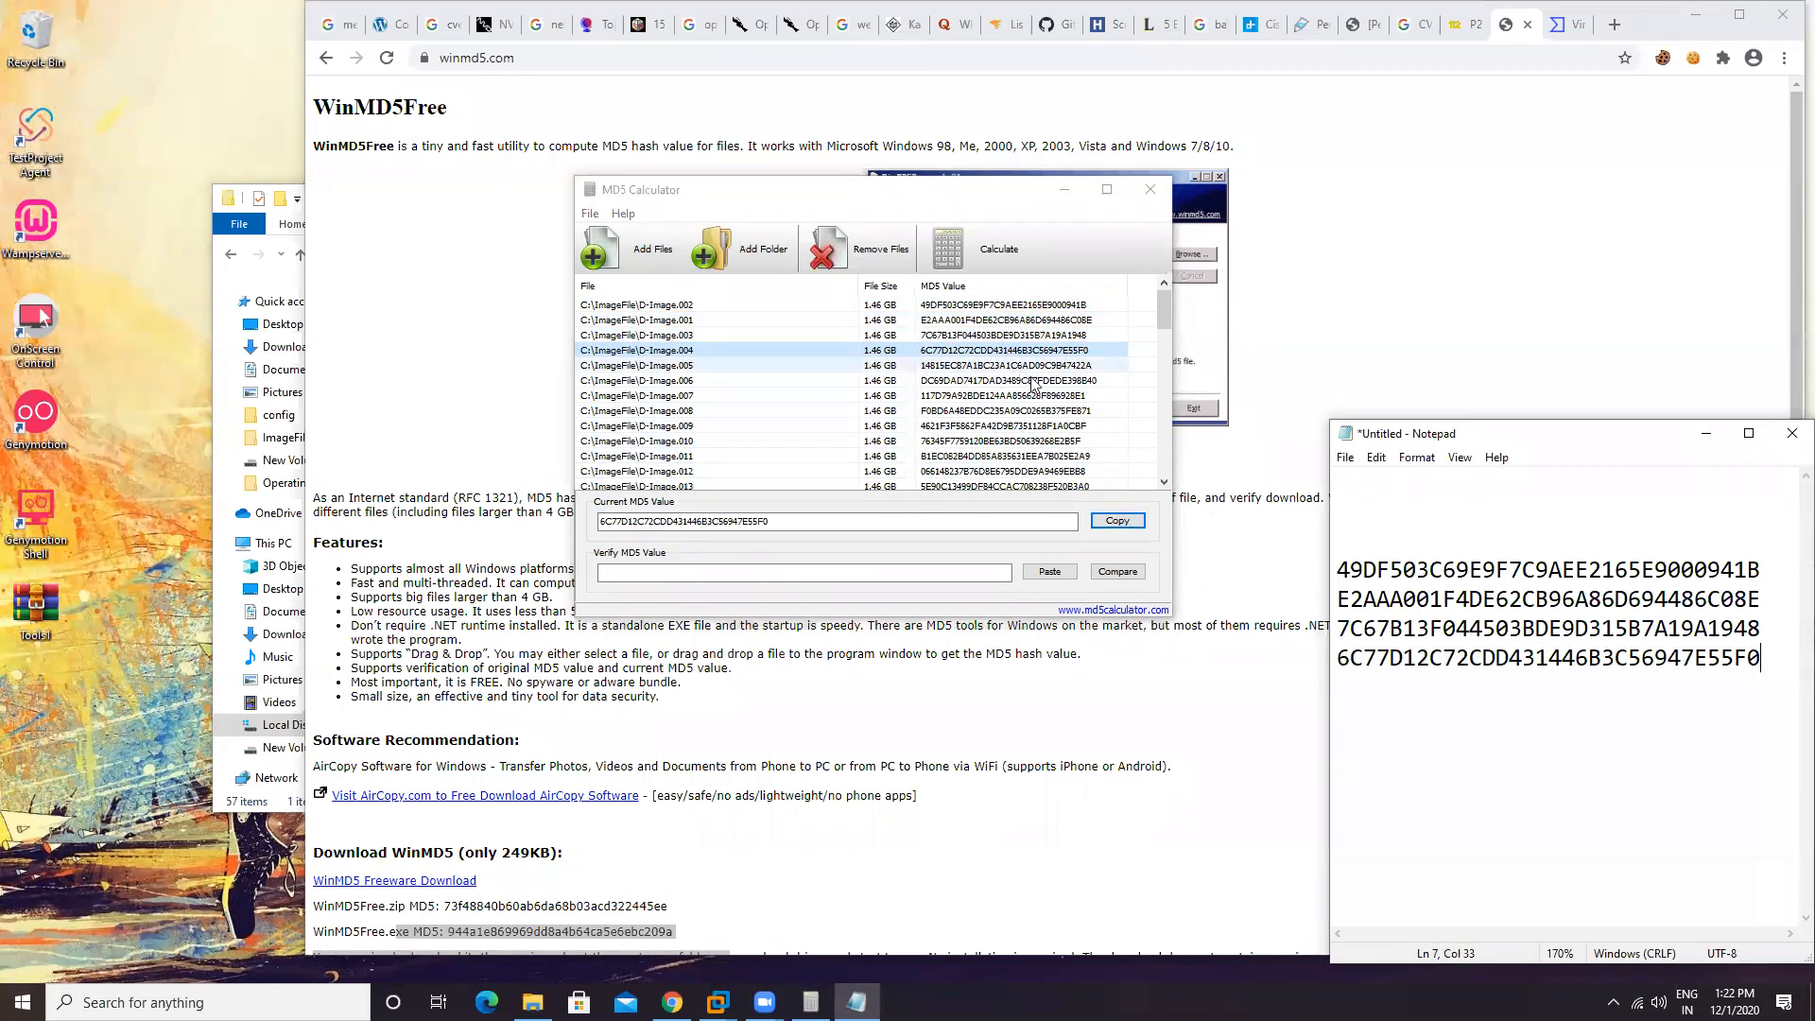
click(1116, 521)
click(1359, 689)
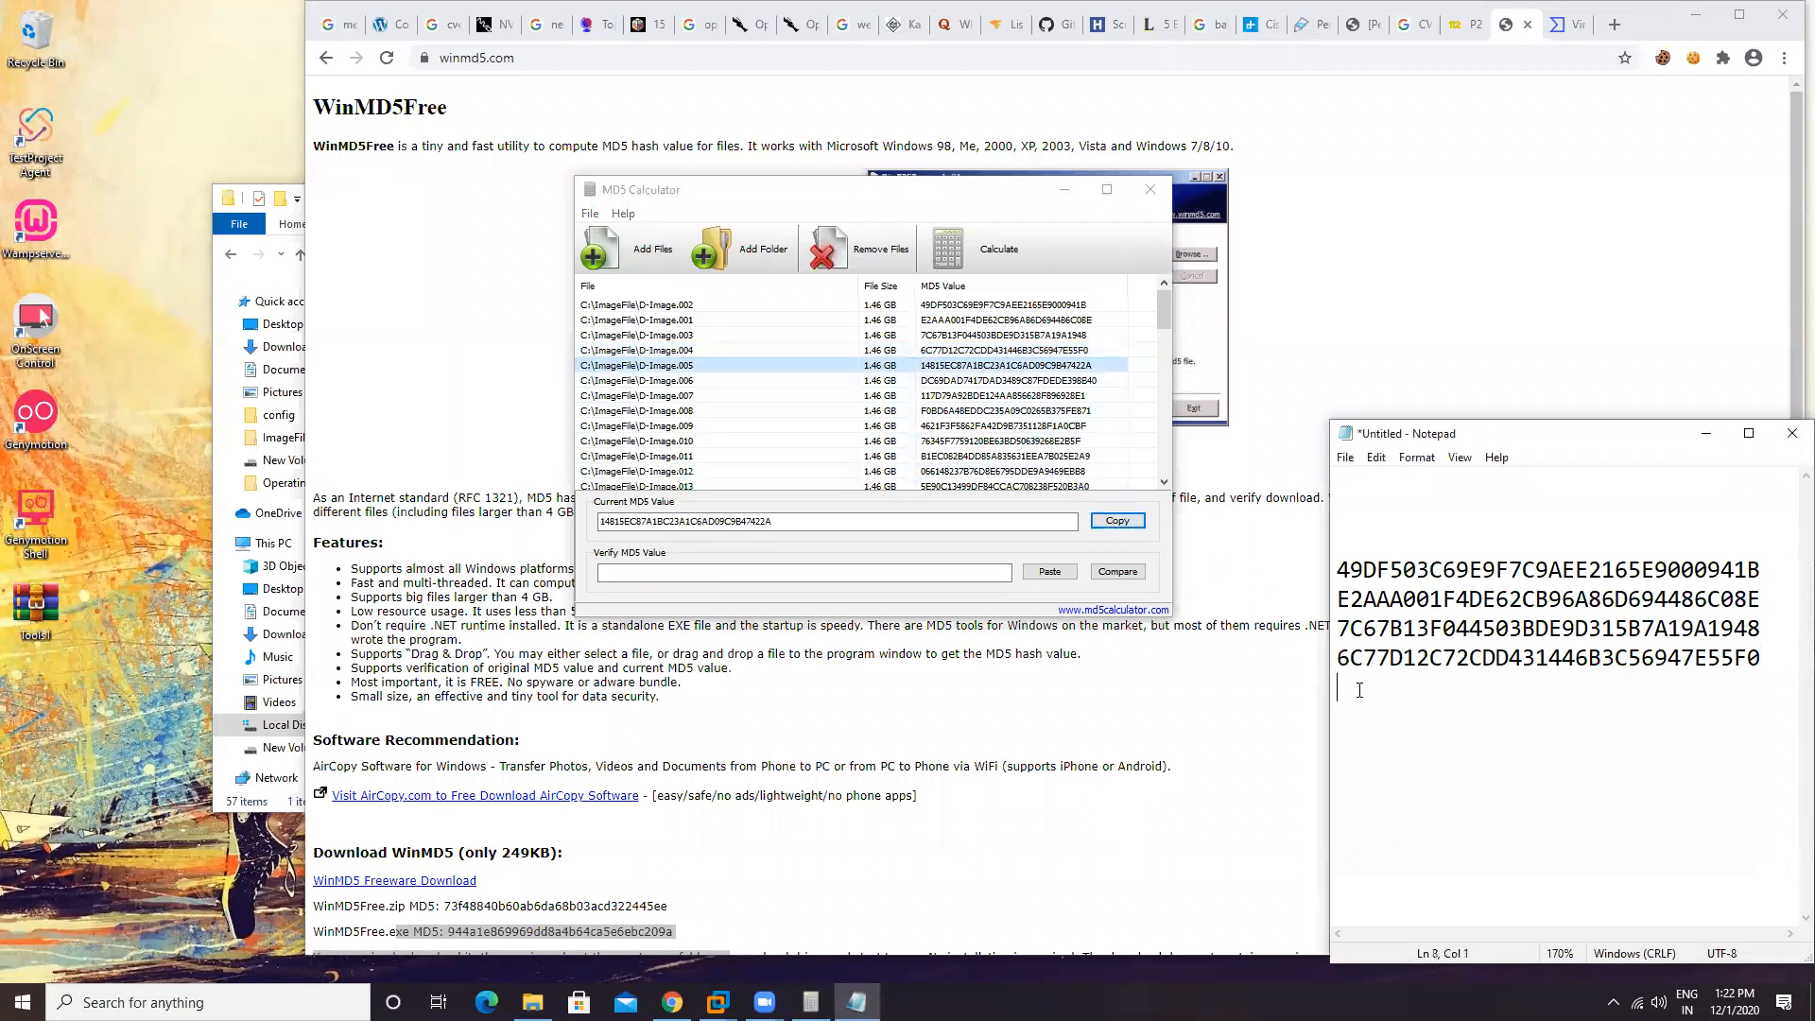
key(ctrl+v)
click(1021, 380)
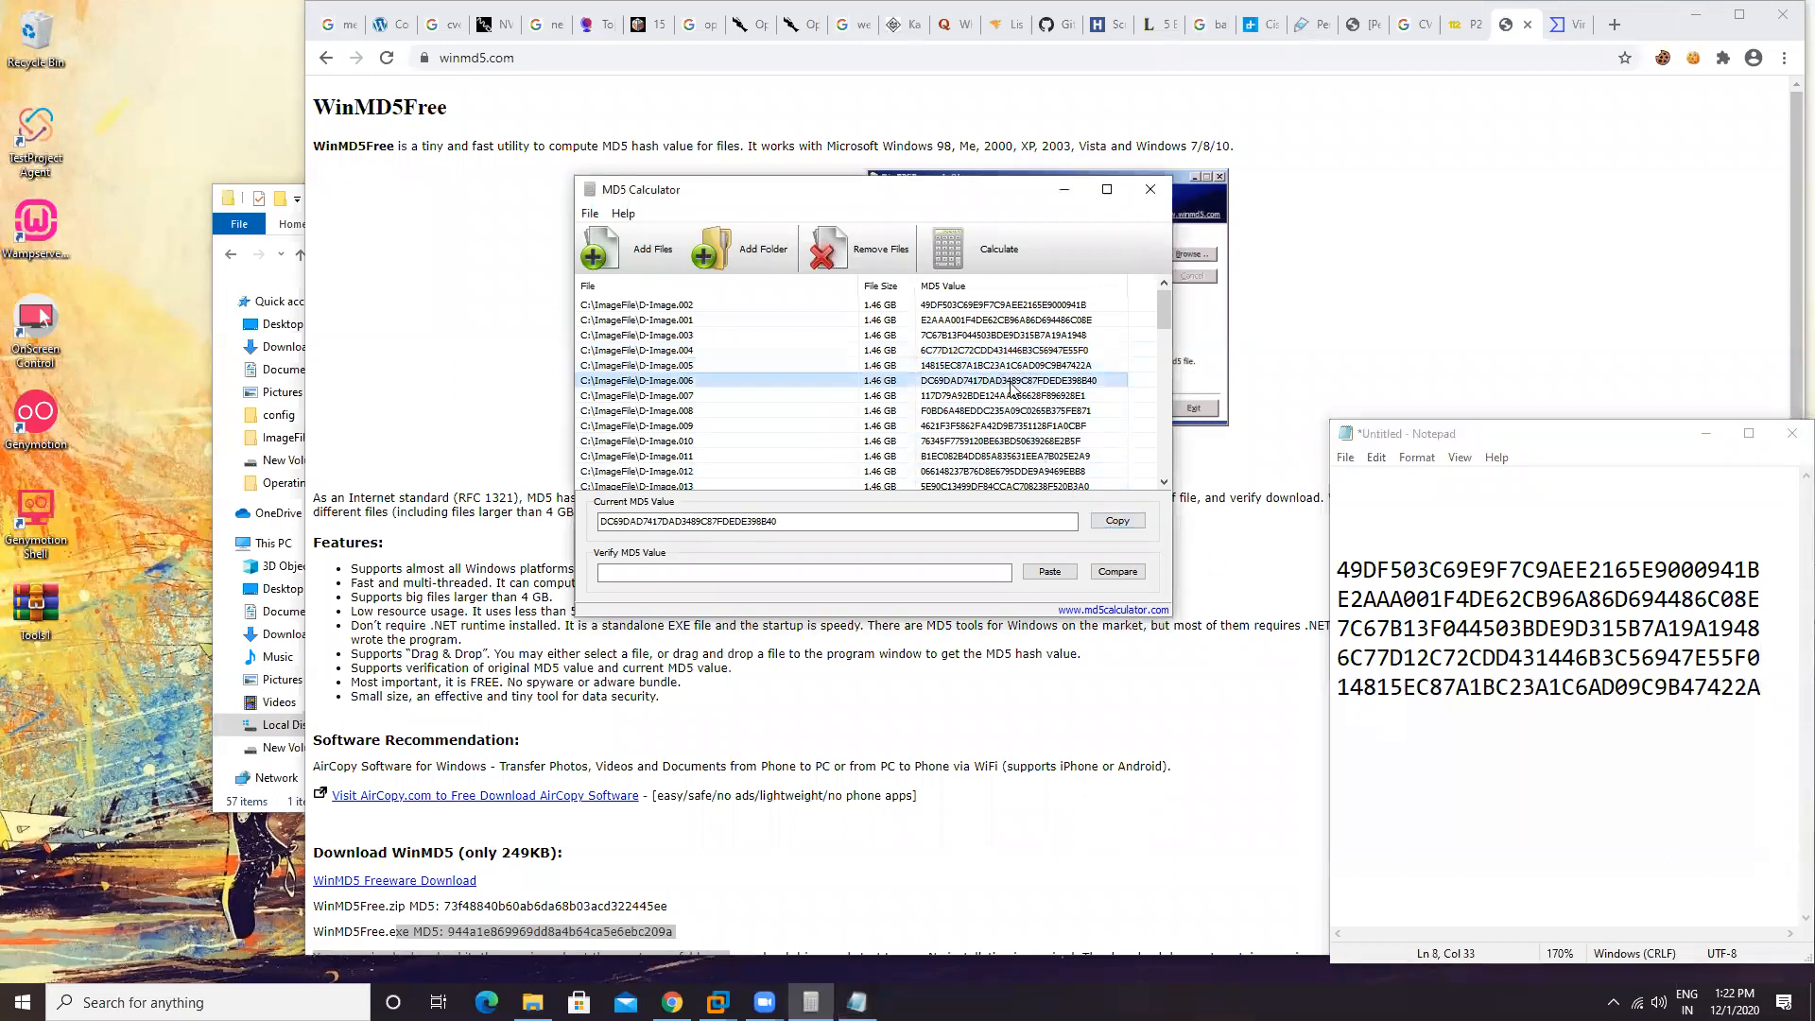
click(1117, 522)
click(1351, 720)
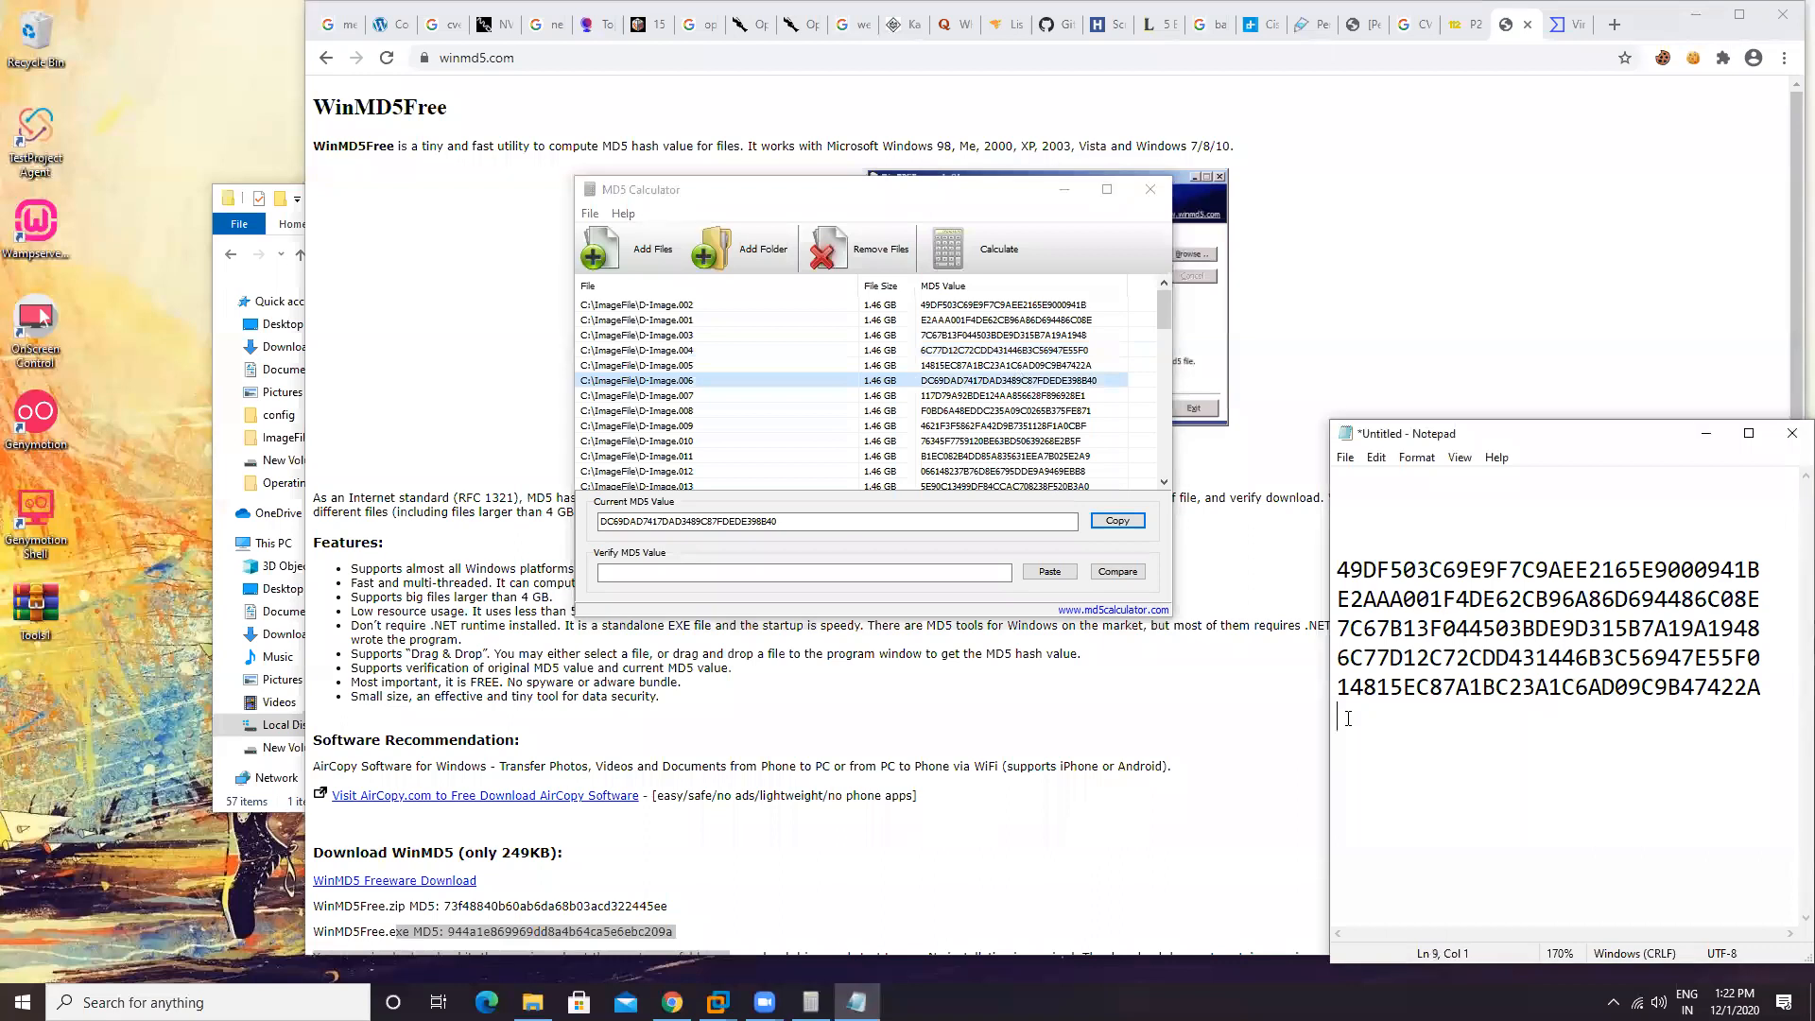
key(ctrl+v)
Step: Copy the MD5 values of D-Image.007 and D-Image.008 into Notepad on separate lines directly below the D-Image.006 hash
click(1021, 395)
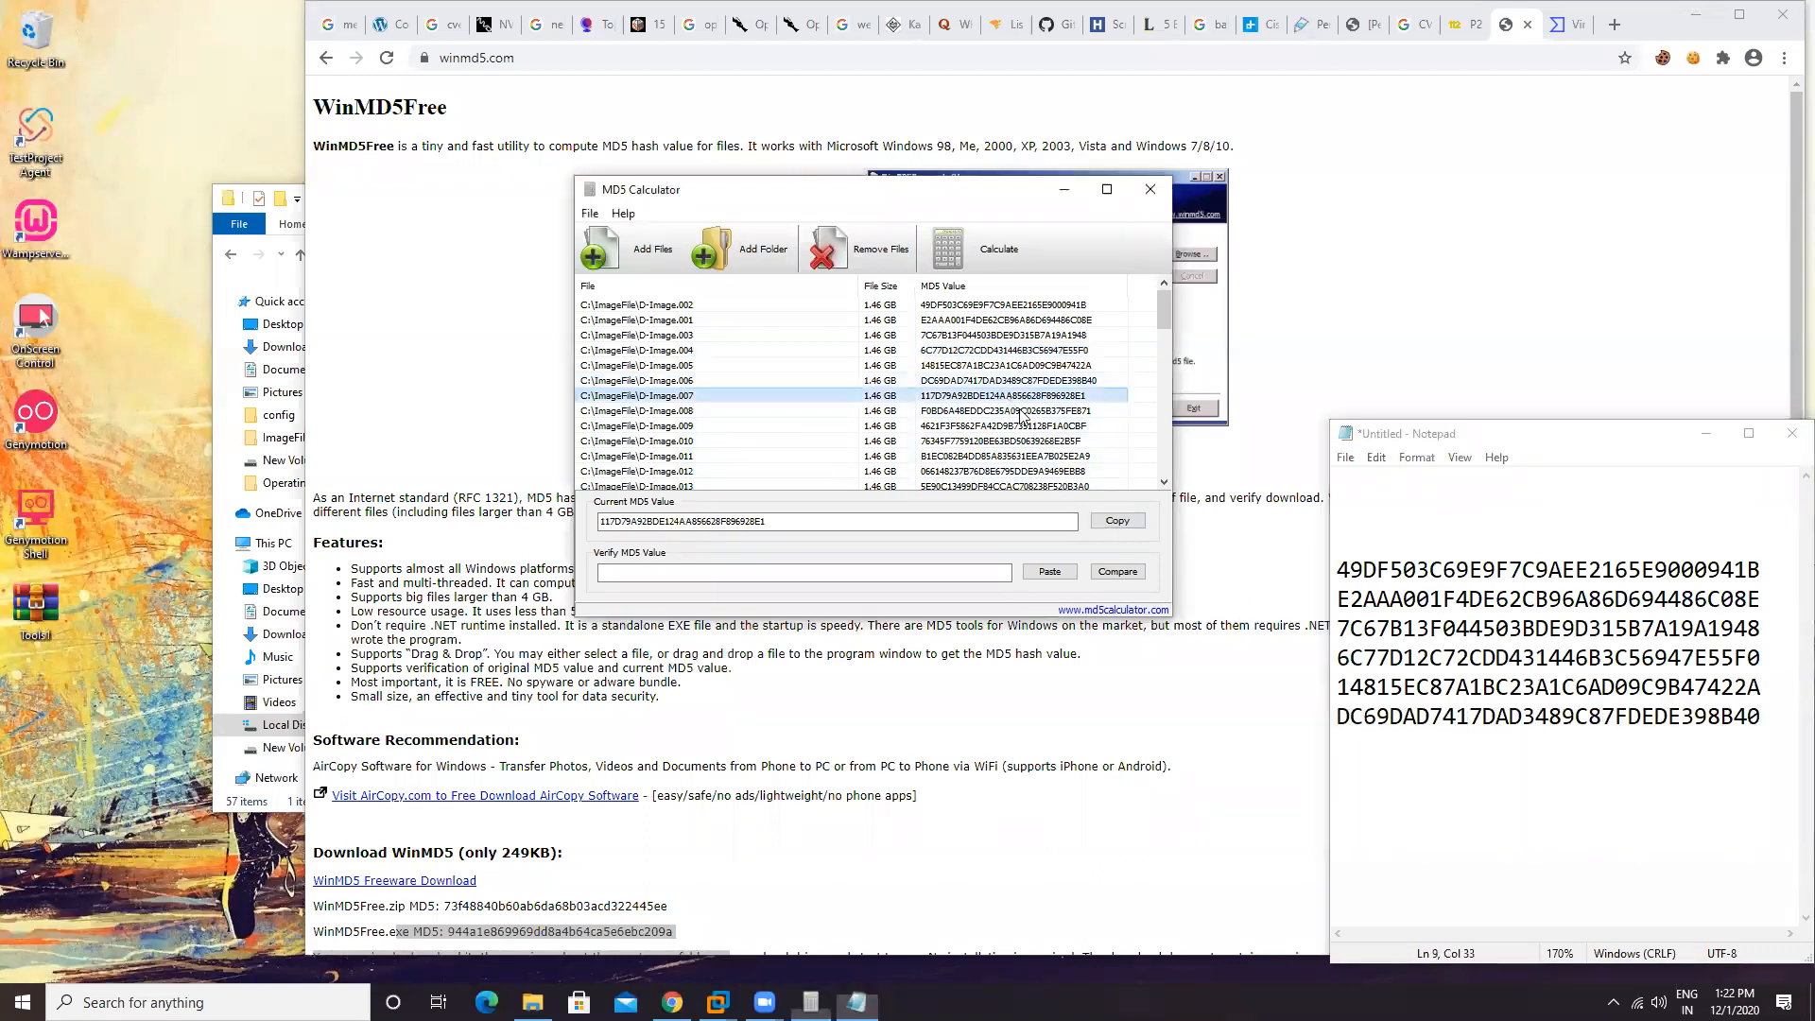
click(1132, 525)
click(1358, 748)
key(ctrl+v)
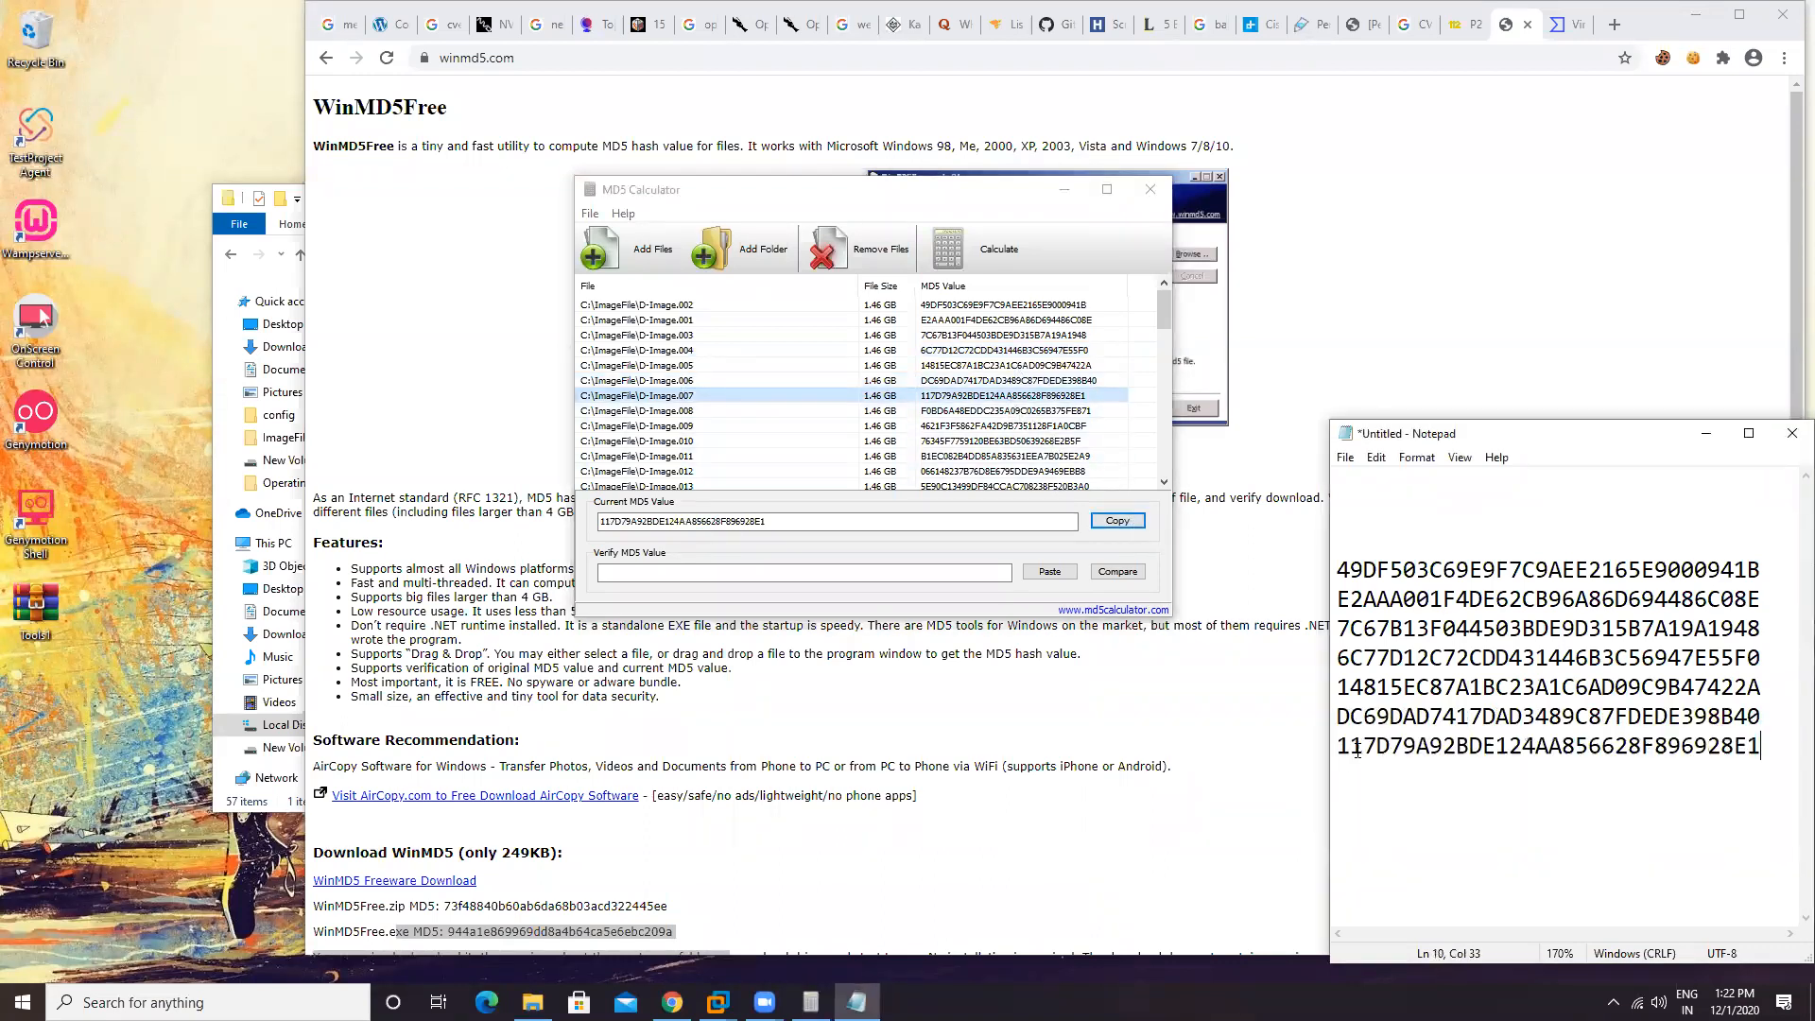
click(757, 410)
click(1117, 521)
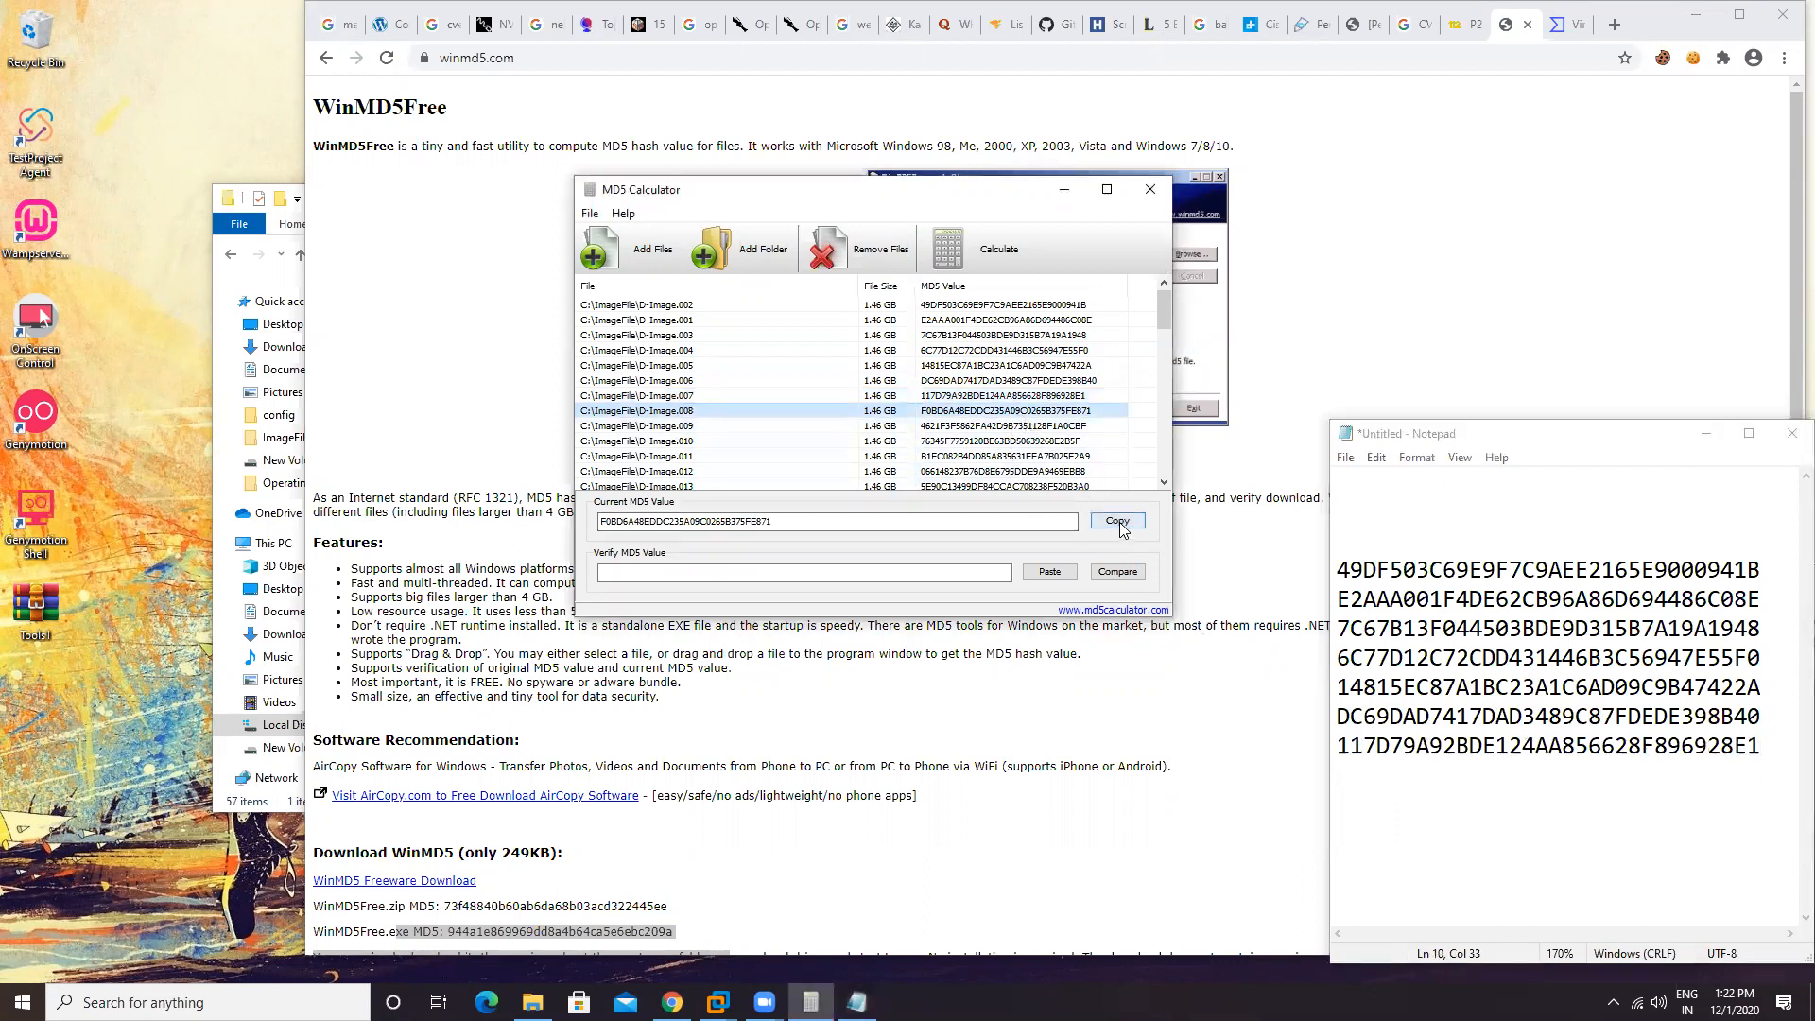
click(1347, 774)
key(ctrl+v)
Step: Add six line breaks after the D-Image.008 hash in Notepad and copy the MD5 value of D-Image.009 onto the line directly below it
click(1002, 427)
click(1134, 520)
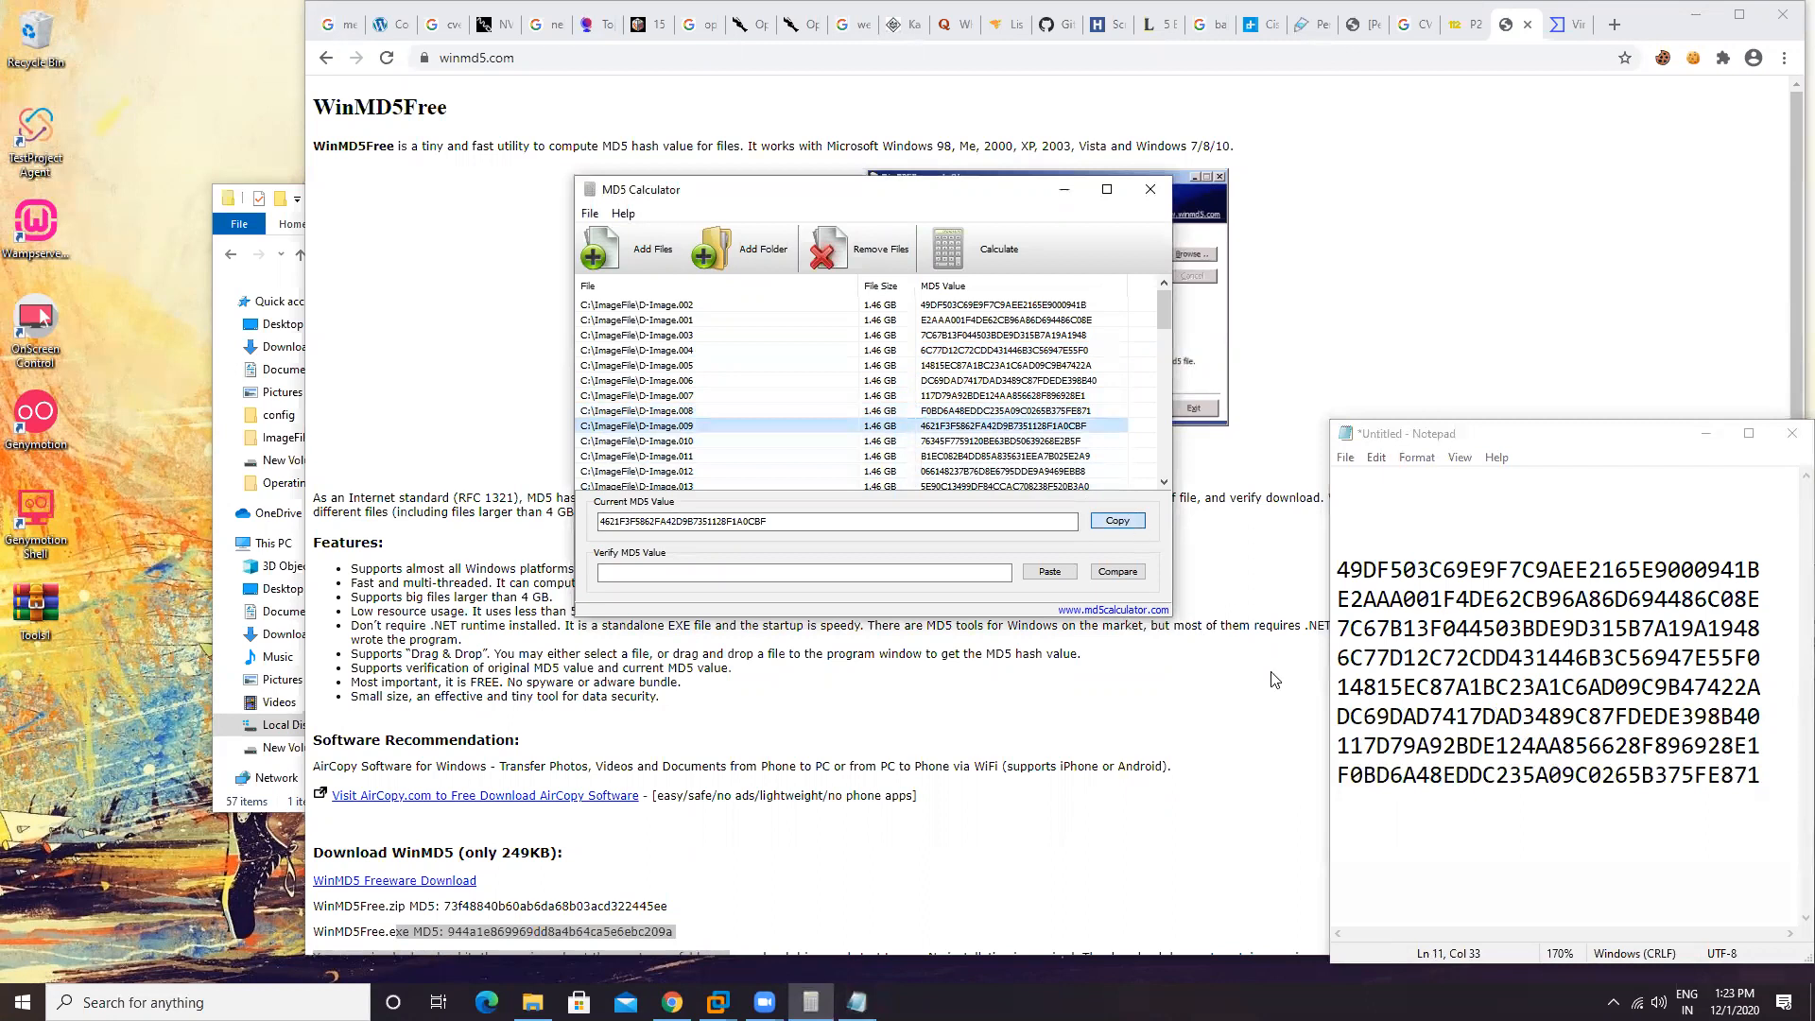
click(1355, 813)
click(1760, 783)
key(Return)
key(Return)
key(Return)
key(Return)
key(Return)
key(Return)
key(Return)
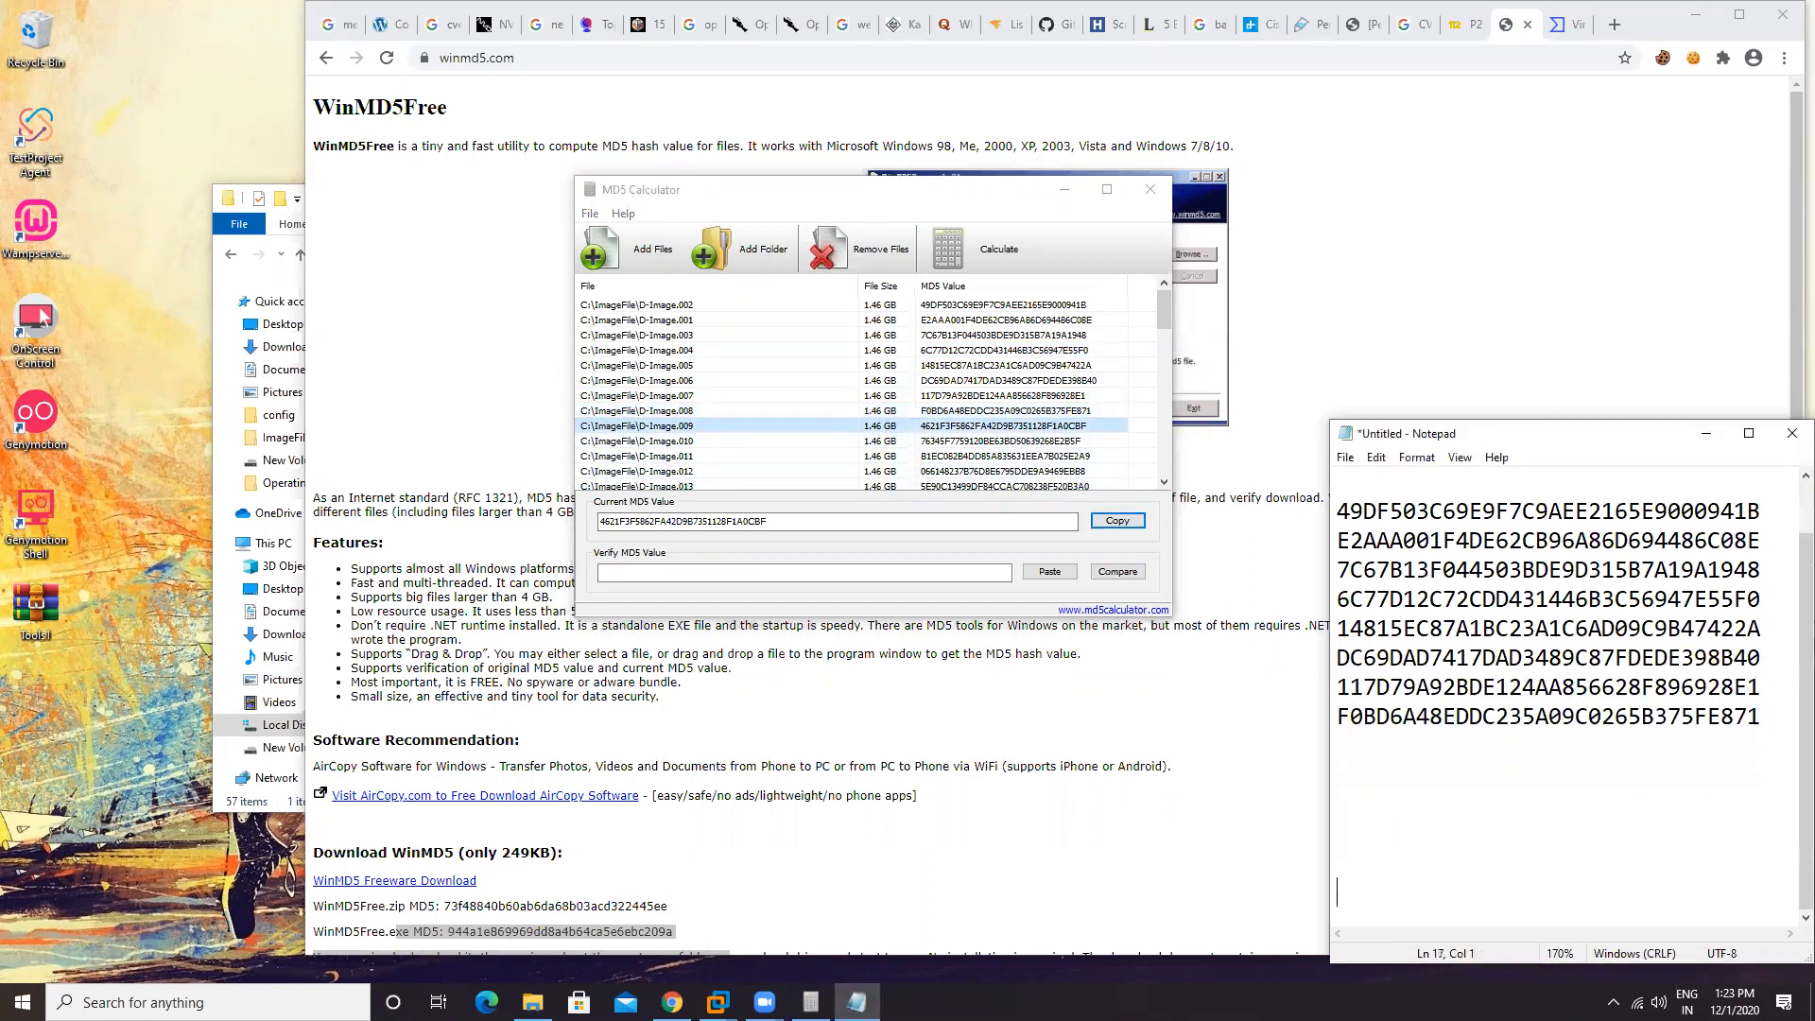
click(1366, 718)
key(ctrl+v)
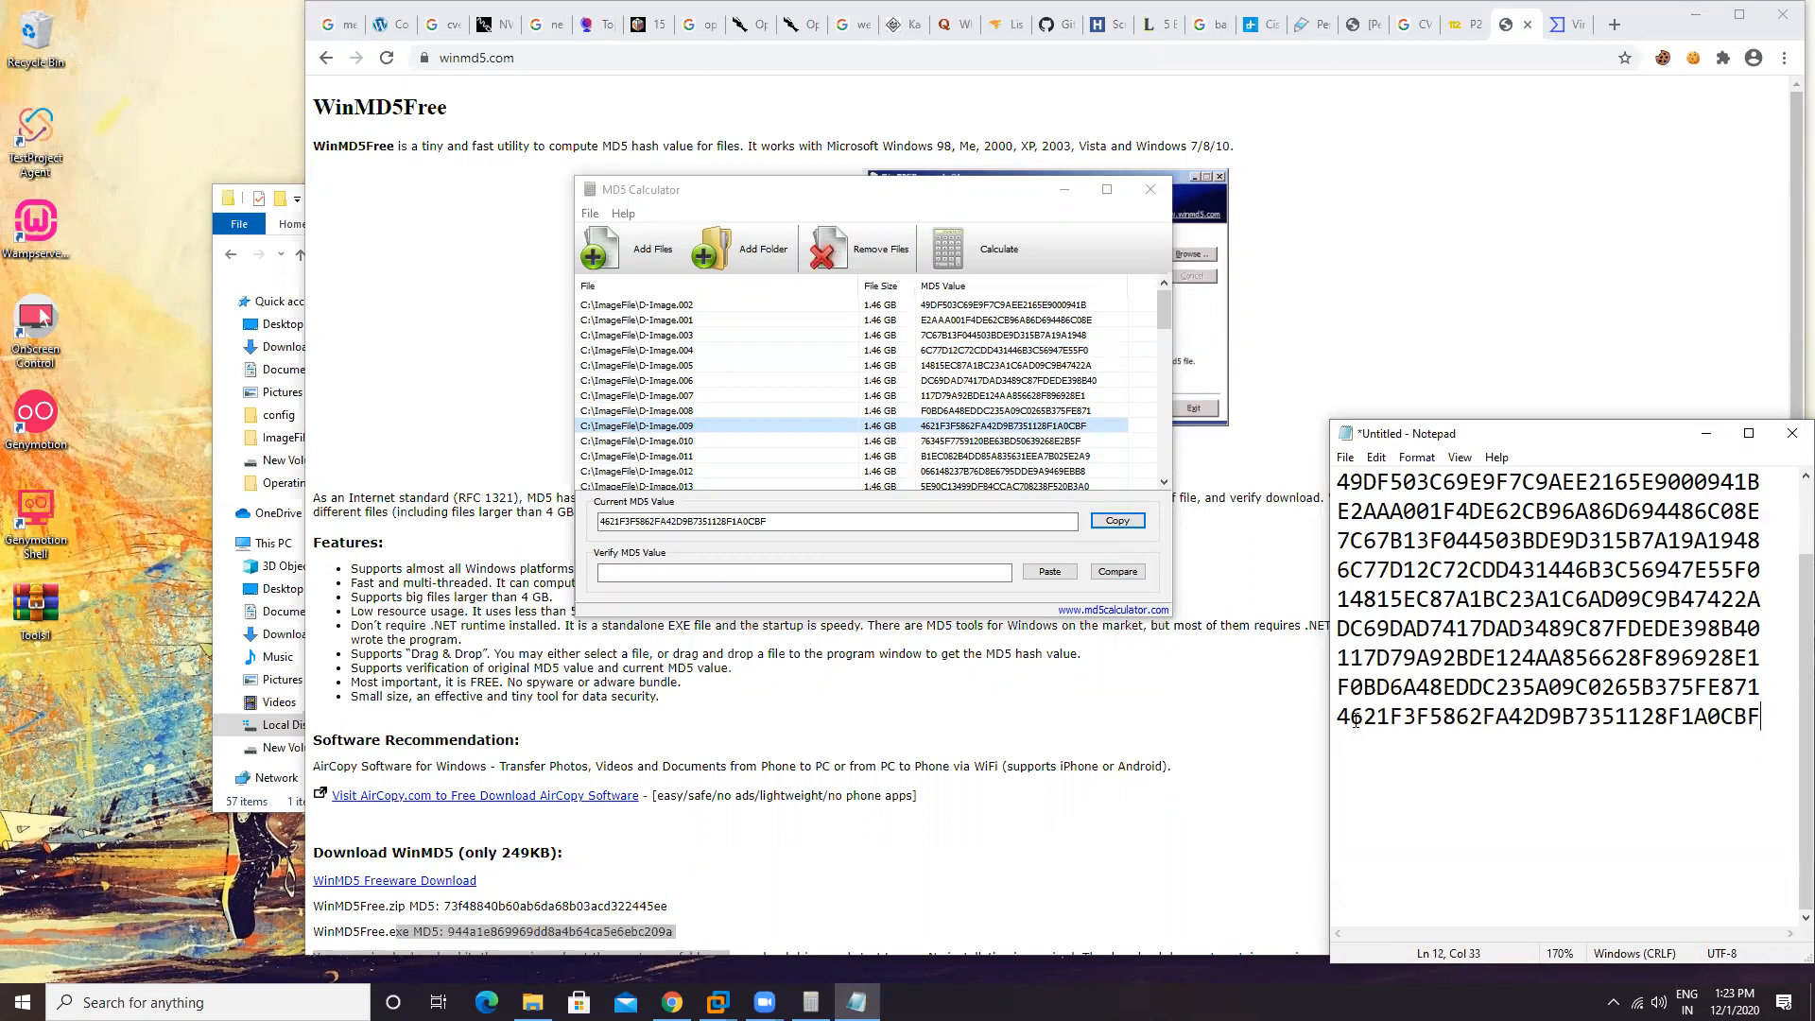
Step: Copy the MD5 values of D-Image.010 and D-Image.011 into Notepad on separate lines directly below the D-Image.009 hash
click(1066, 443)
click(1133, 522)
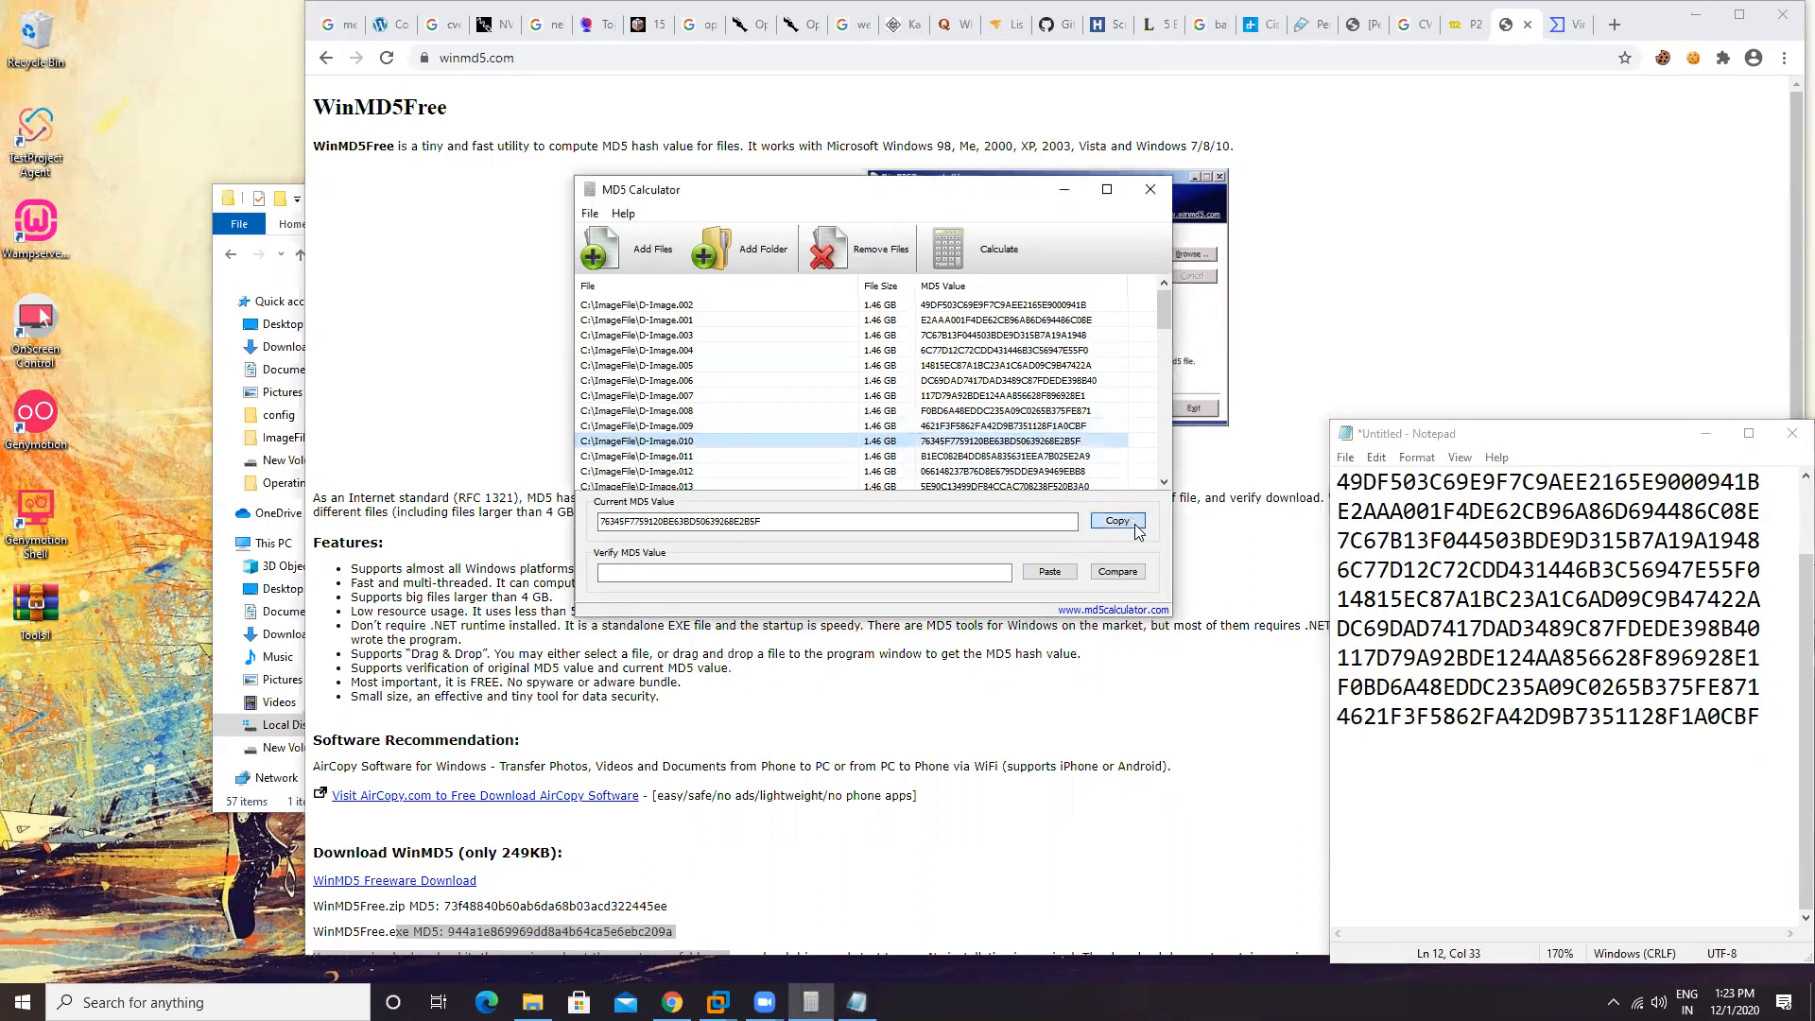
click(1358, 760)
key(ctrl+v)
click(1010, 457)
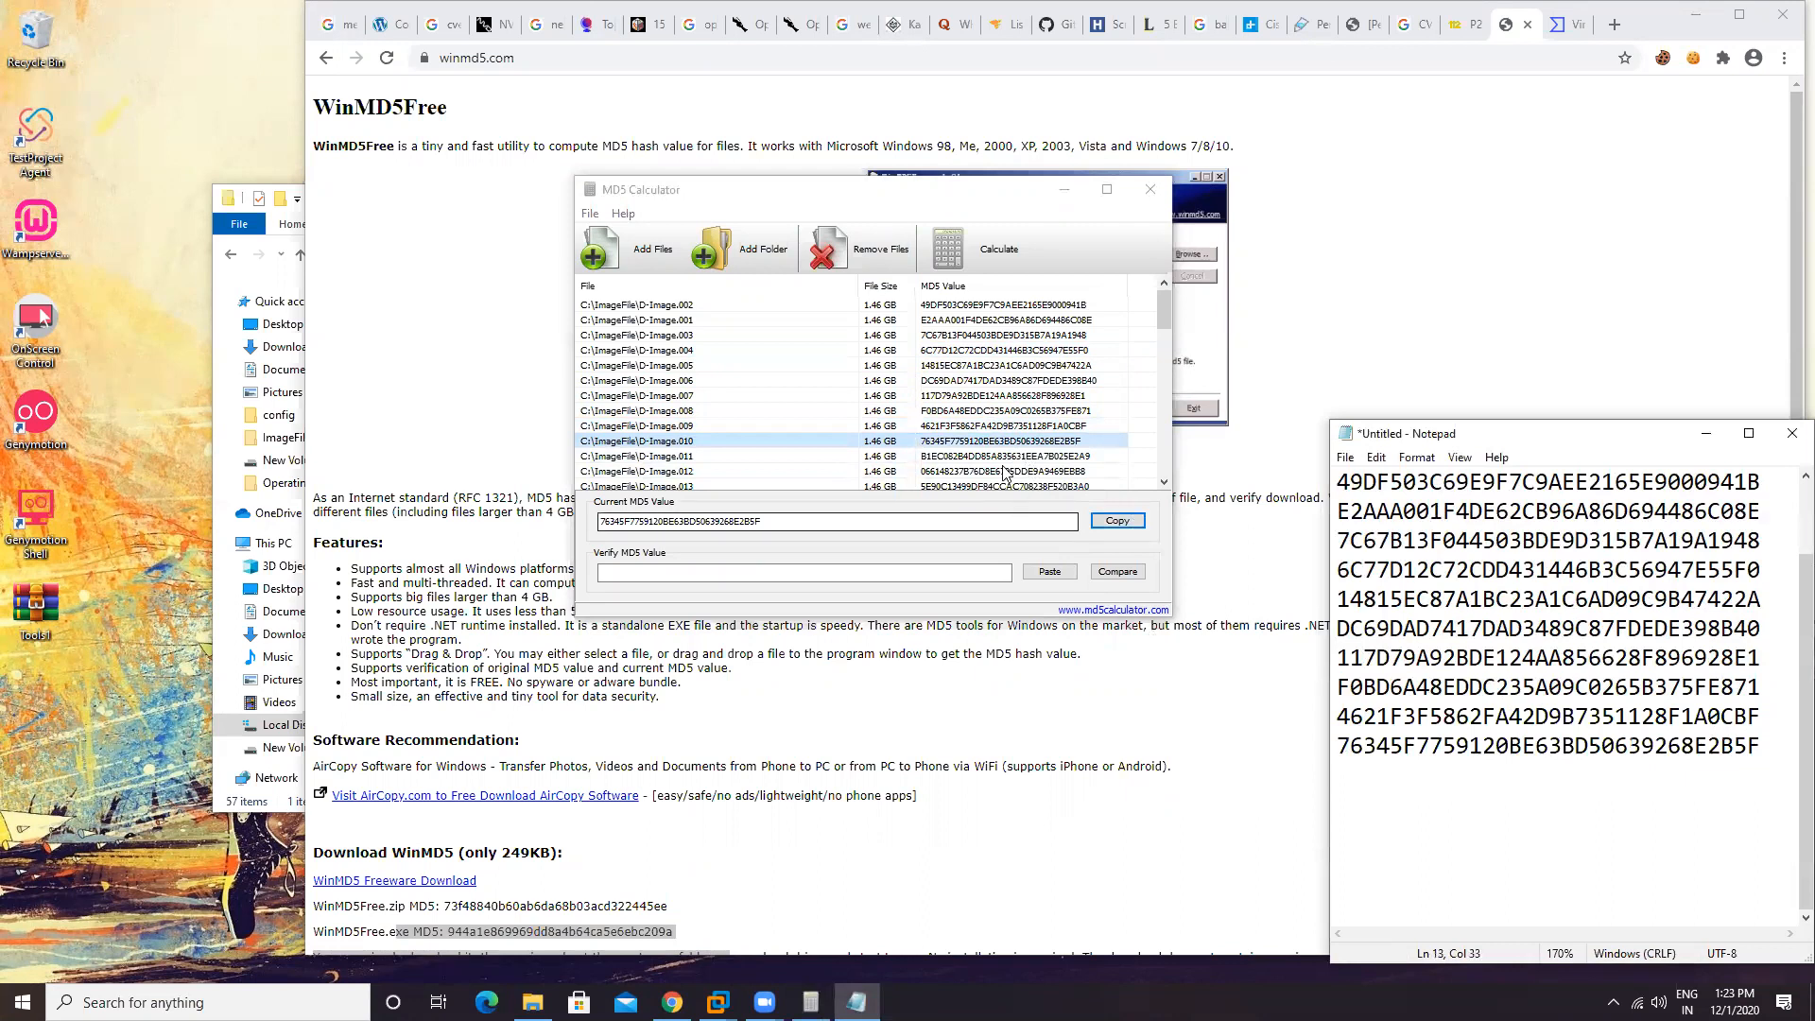
click(1118, 521)
click(1344, 779)
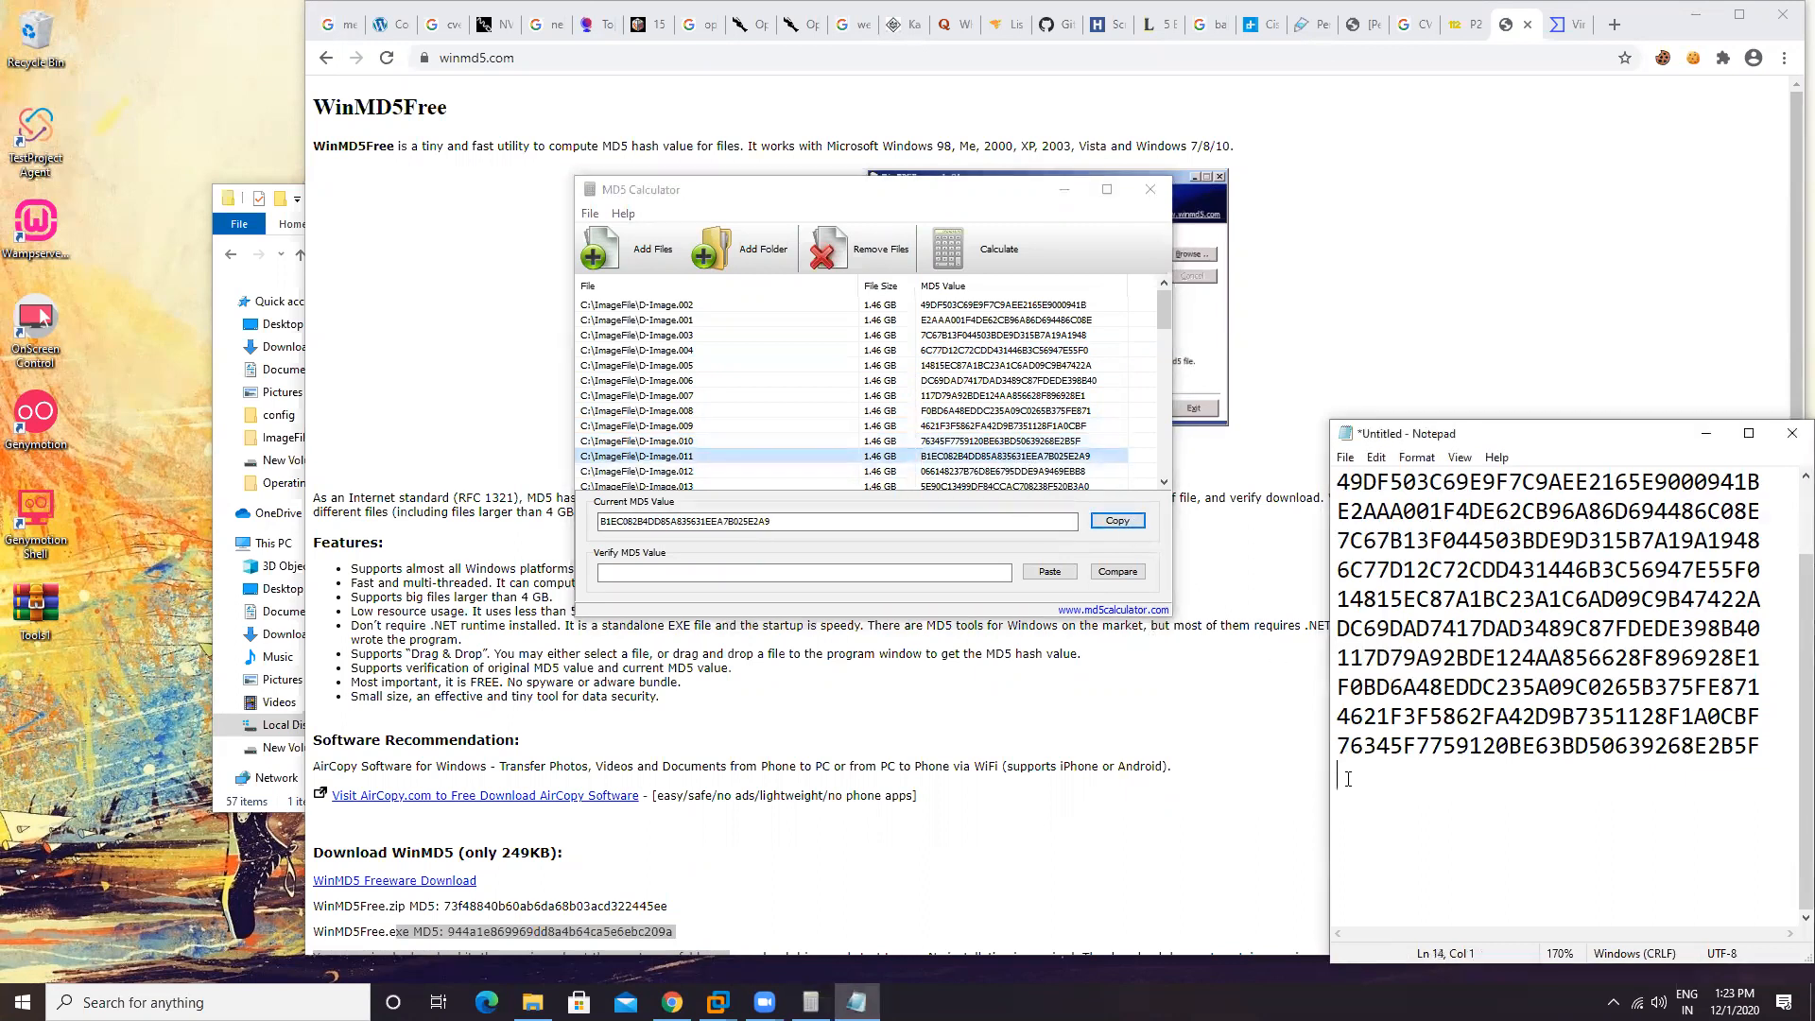
key(ctrl+v)
Step: Copy the MD5 values of D-Image.012 and D-Image.013 into Notepad on separate lines directly below the D-Image.011 hash
click(1030, 471)
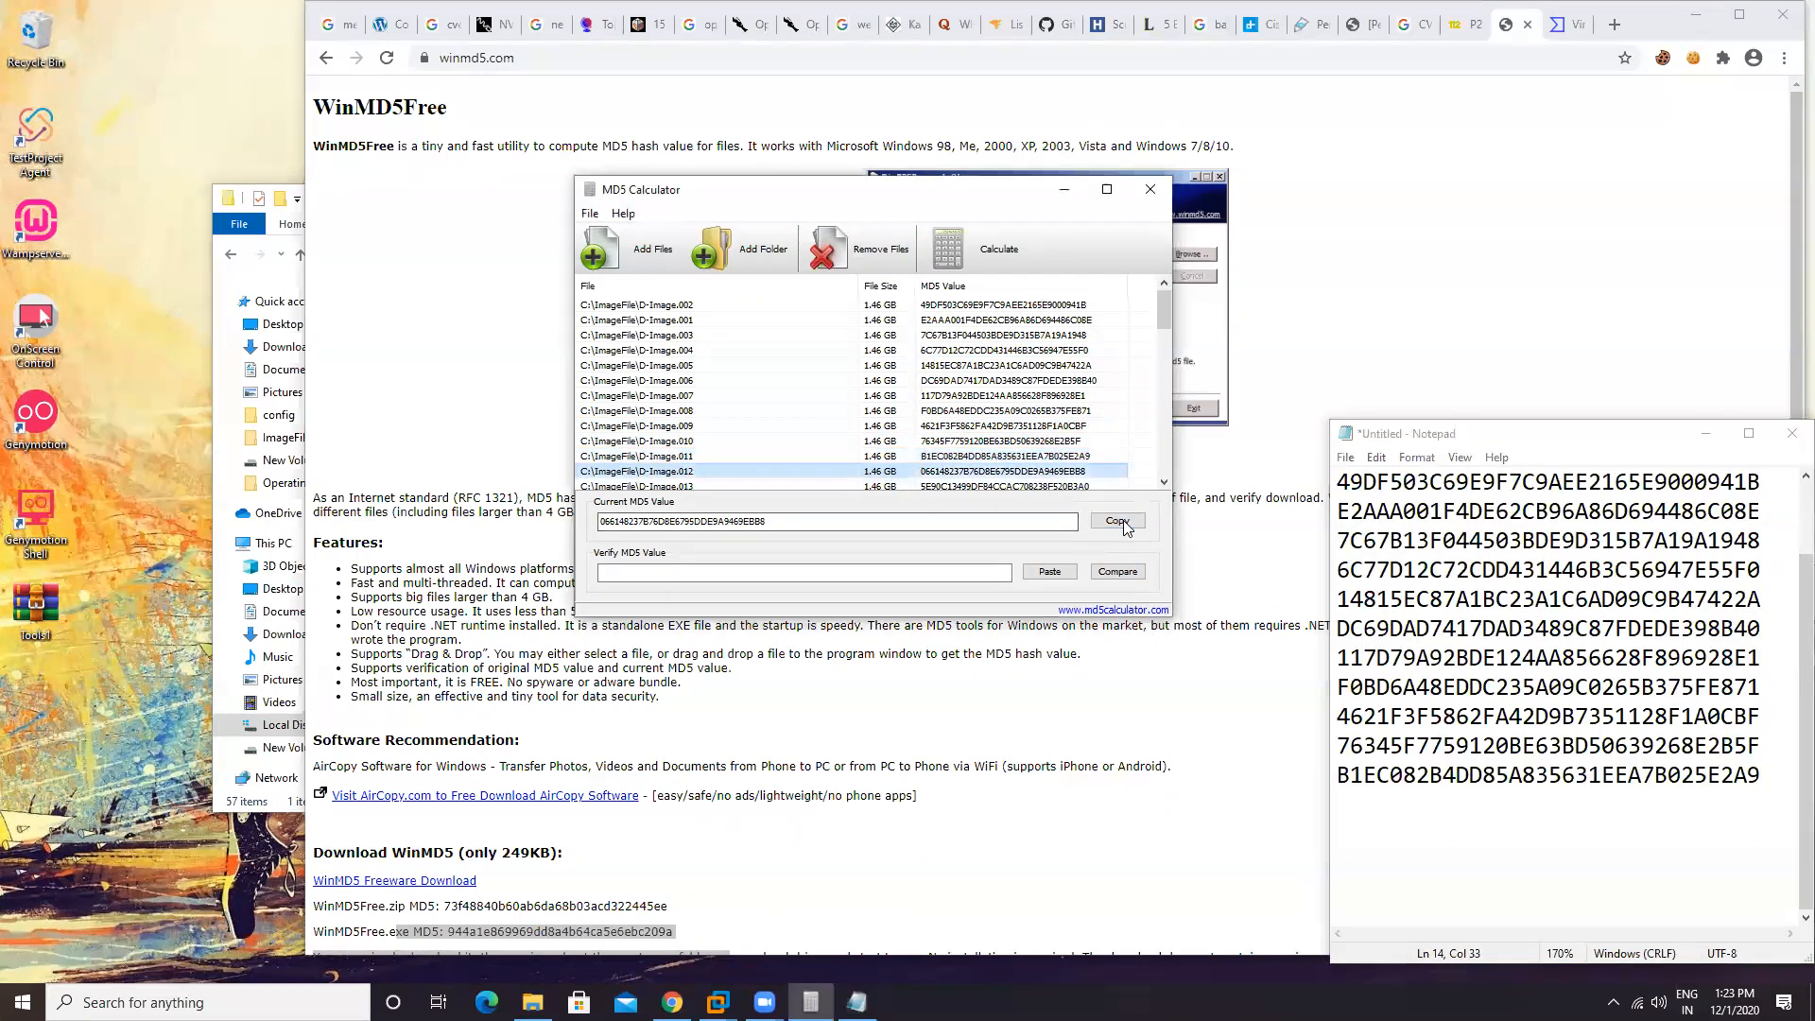
click(1341, 822)
key(ctrl+v)
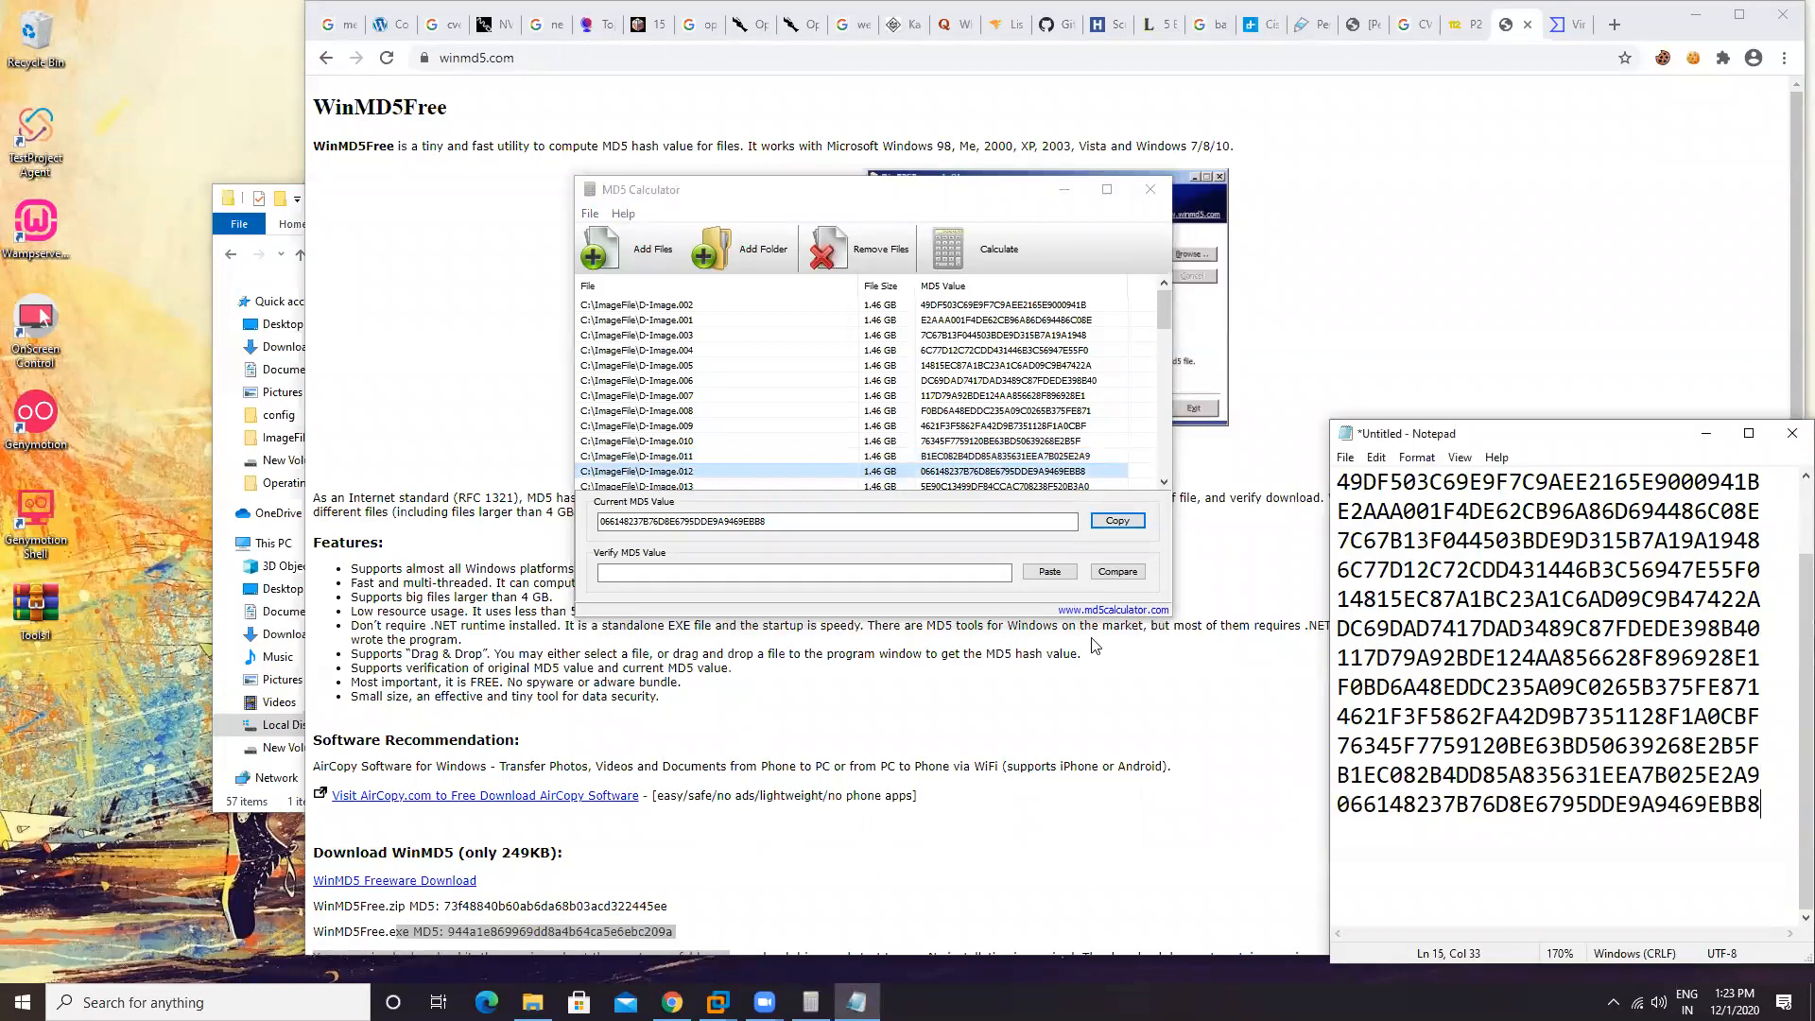
click(1040, 486)
click(1117, 520)
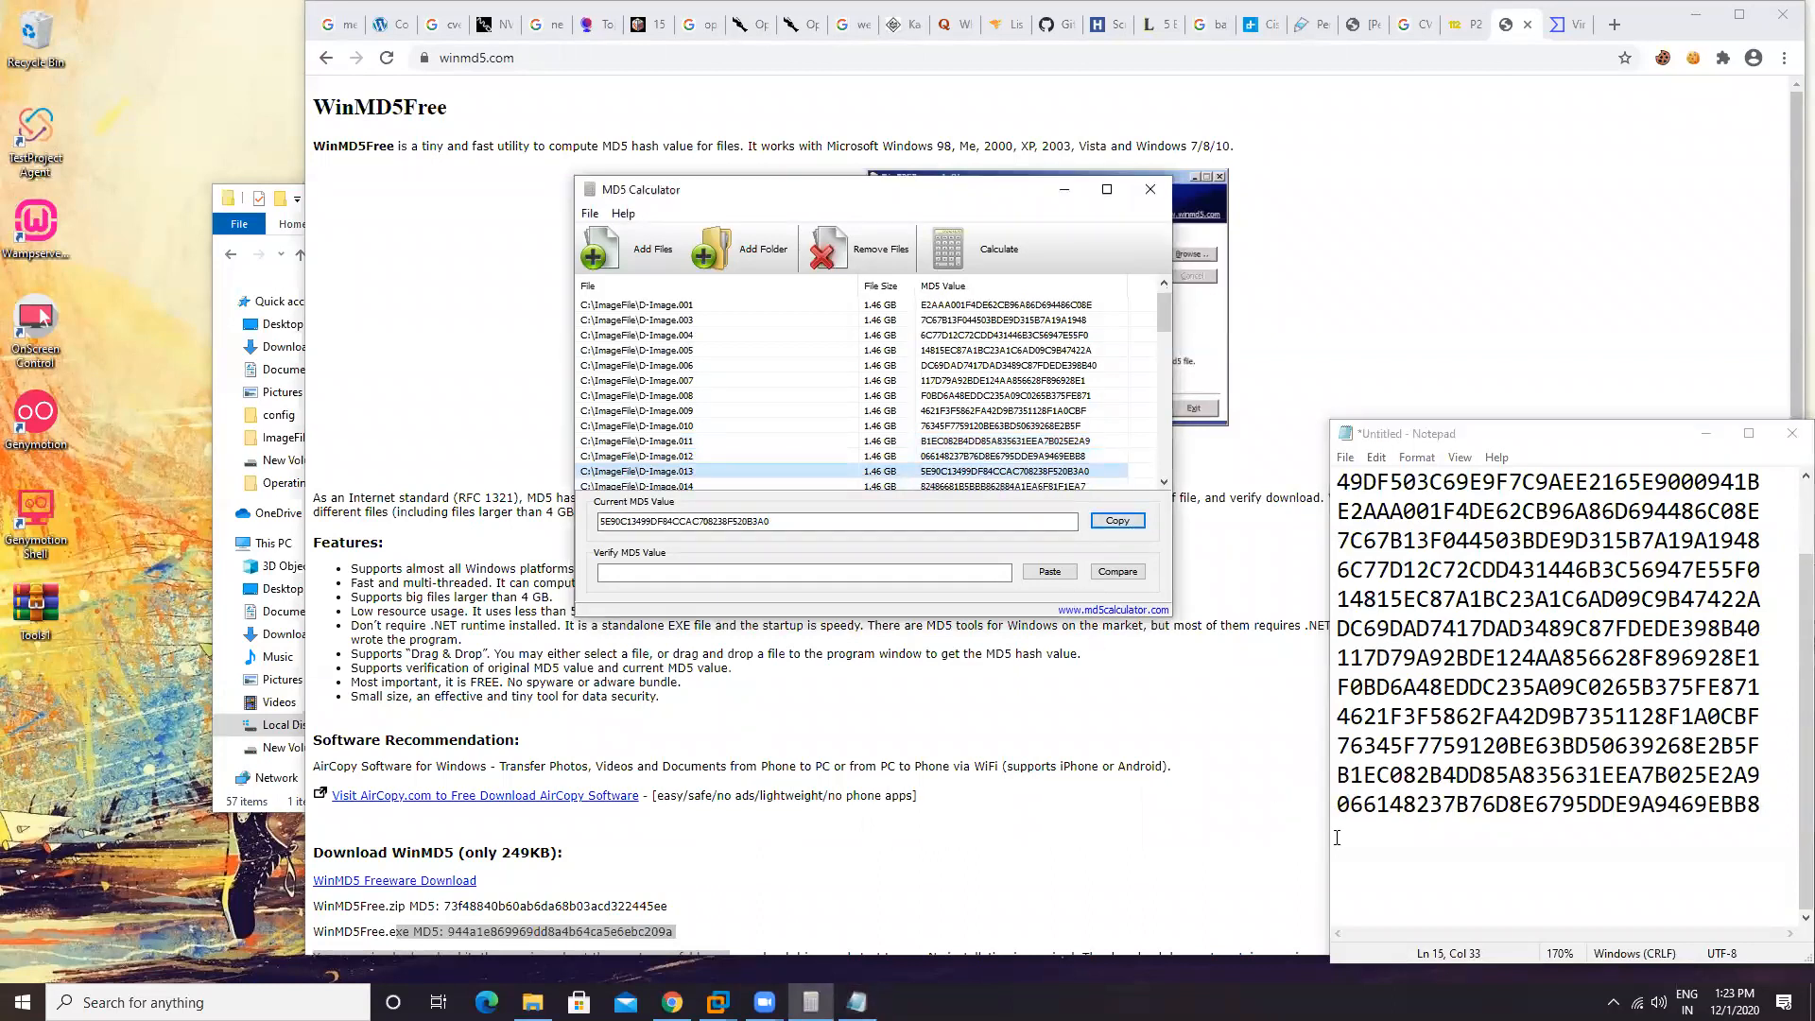
click(1346, 833)
key(ctrl+v)
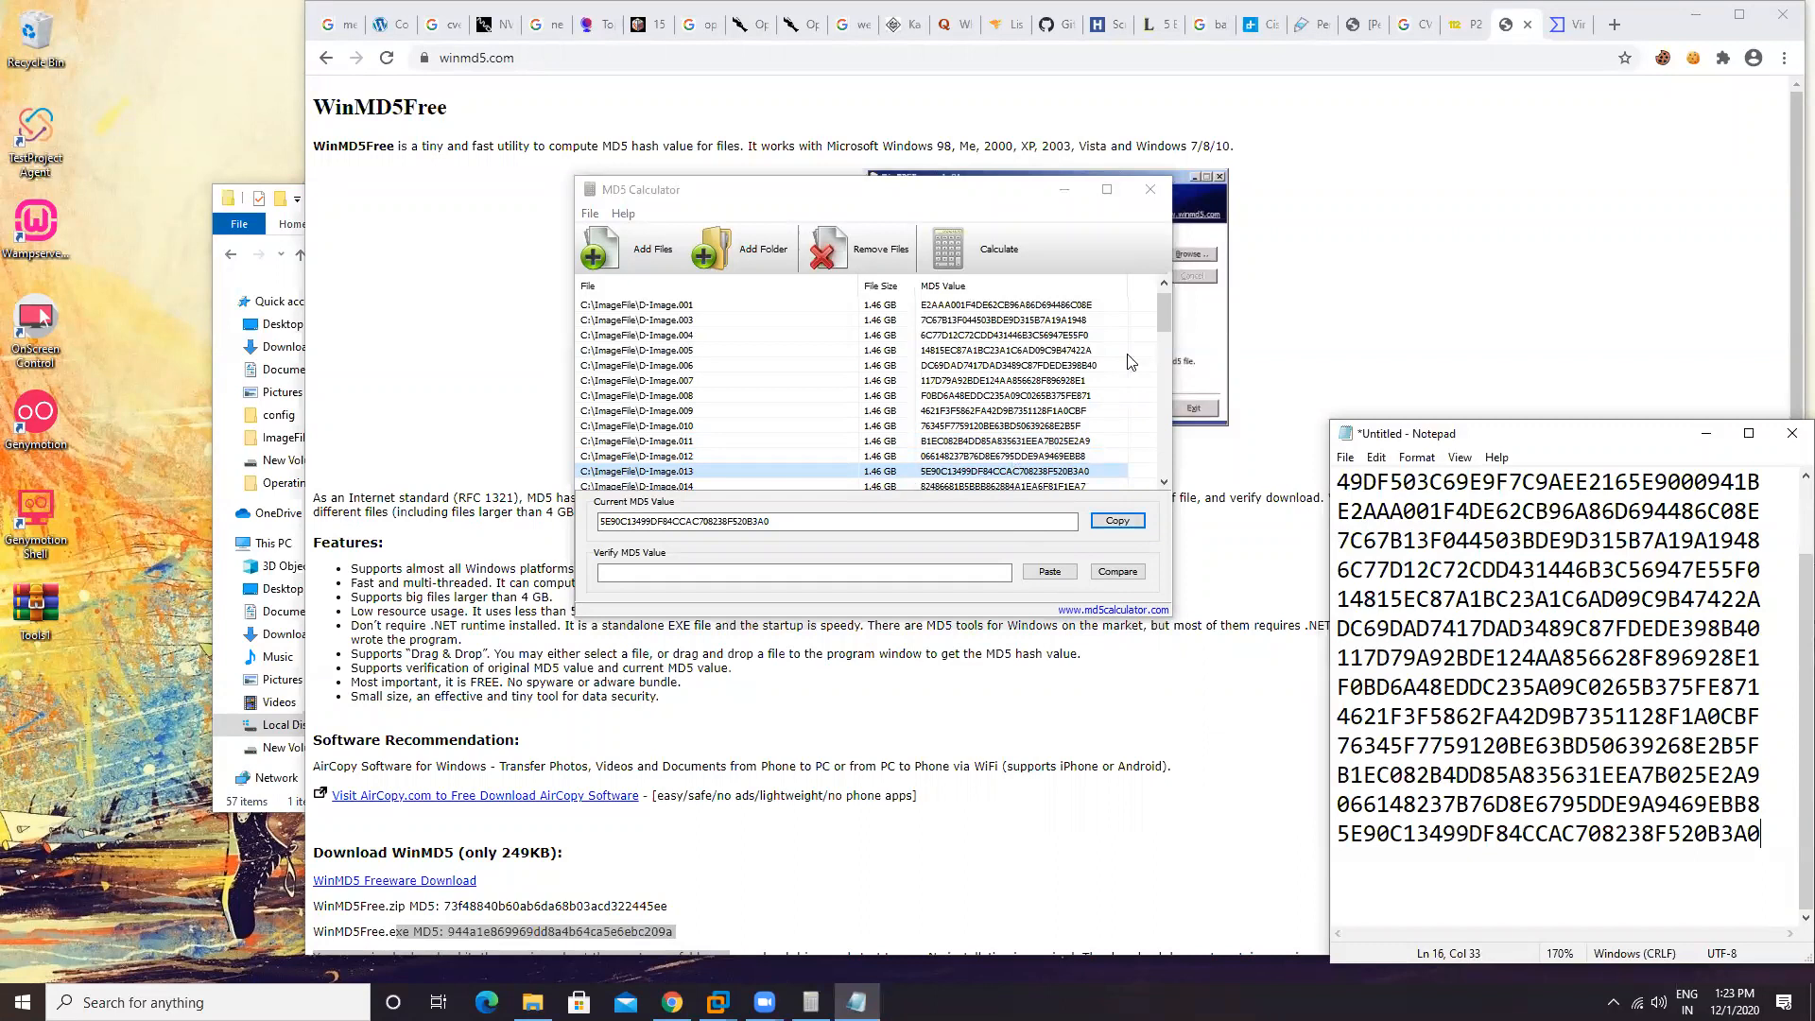
Step: Copy the MD5 value of D-Image.014 into Notepad on the line directly below the D-Image.013 hash
drag(1165, 321, 1159, 352)
click(1054, 337)
click(1134, 523)
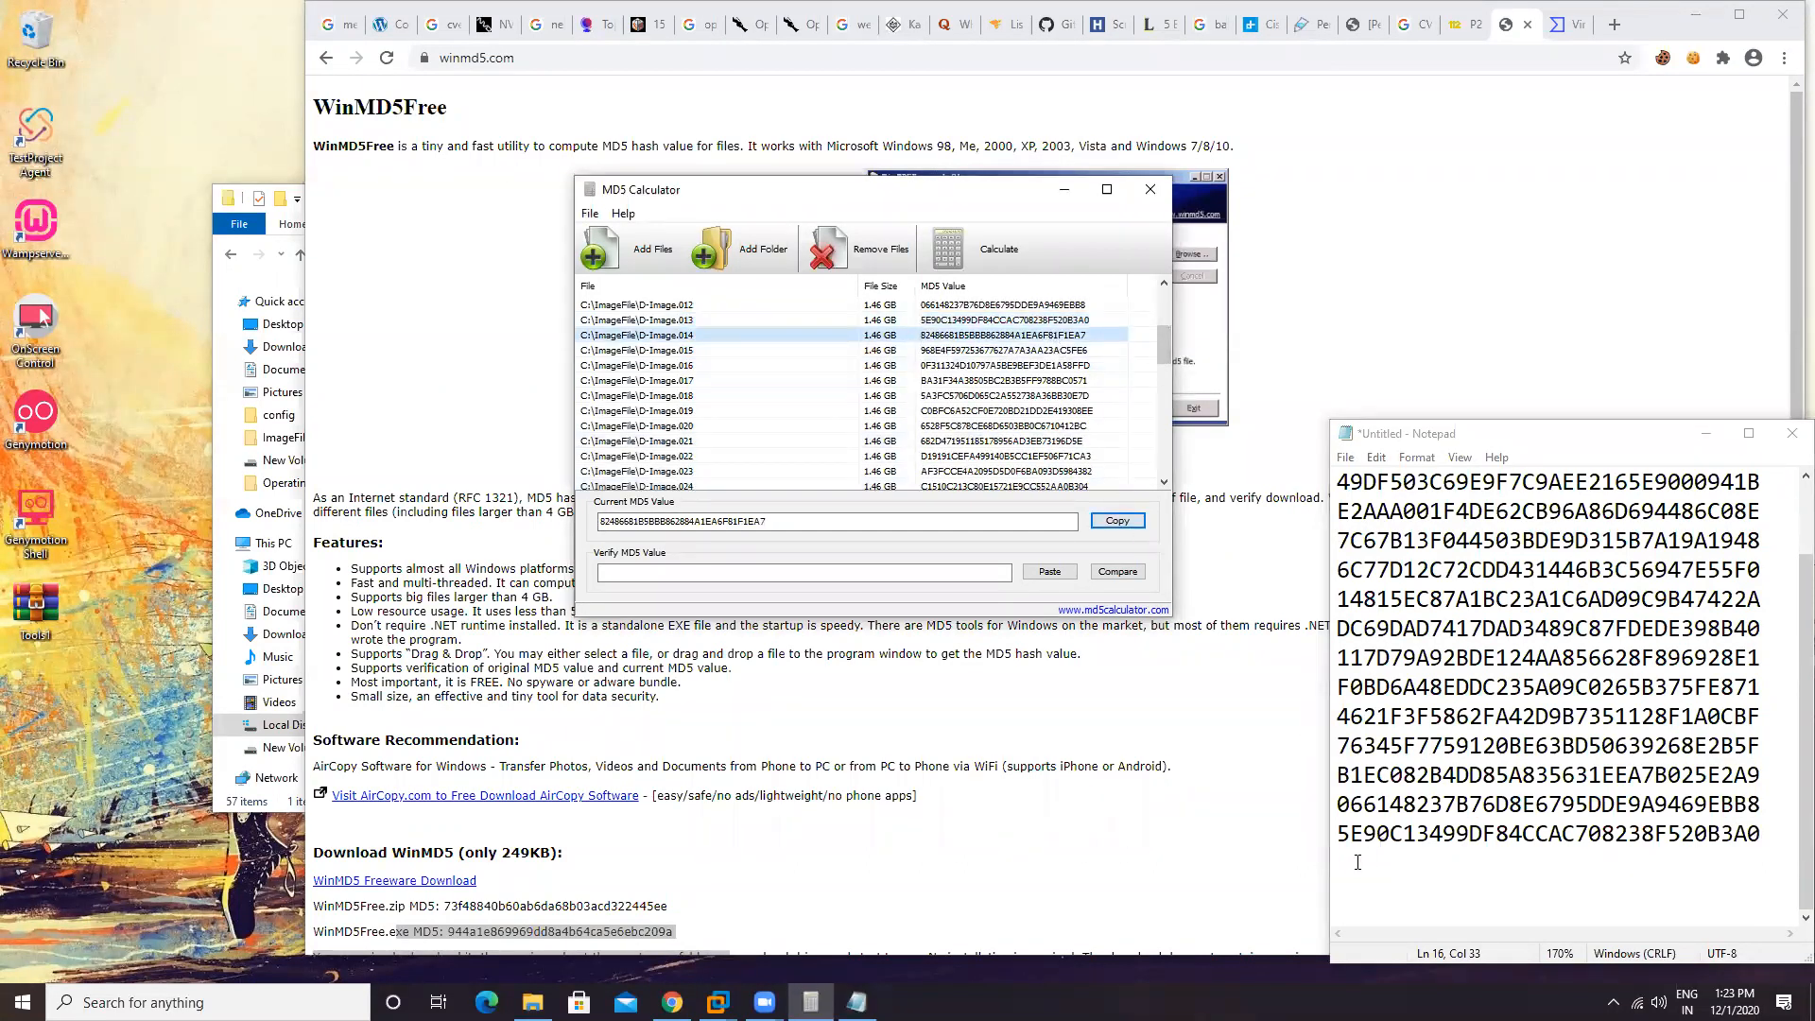
key(alt+Tab)
key(Return)
key(ctrl+v)
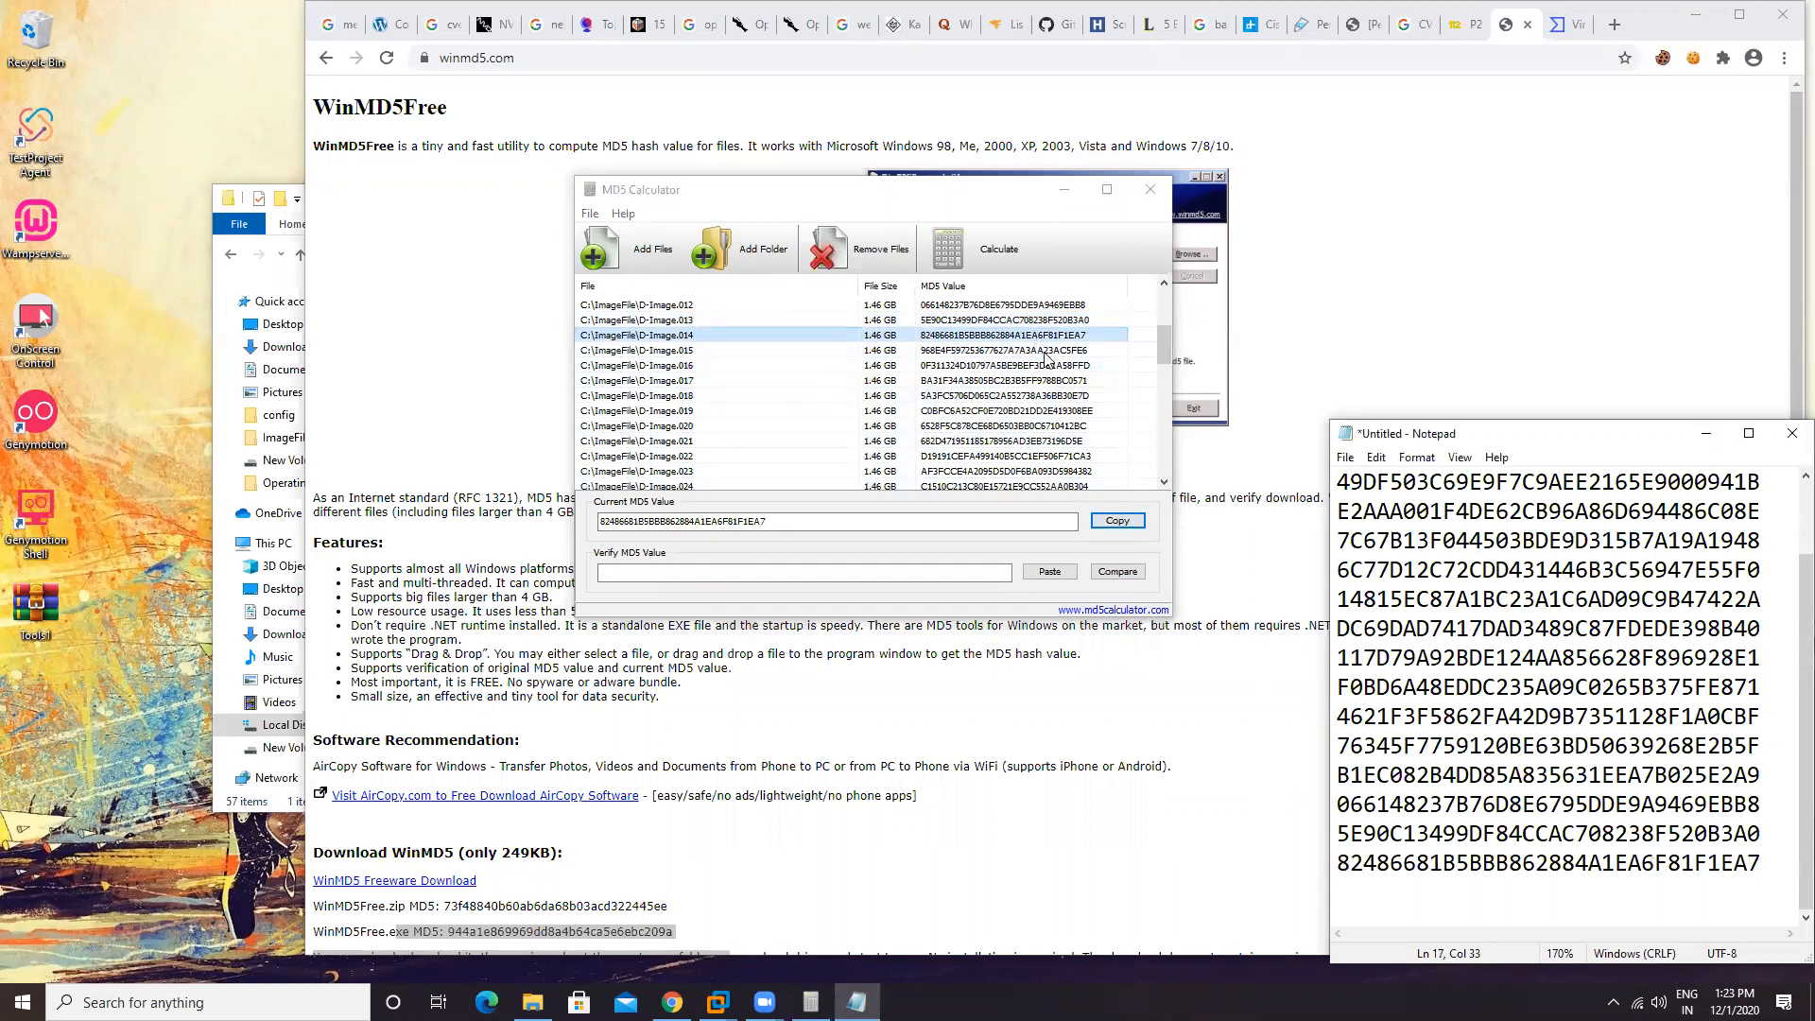
Step: Copy the MD5 value of D-Image.015 into Notepad on a new line directly below the D-Image.014 hash
key(Return)
click(1044, 351)
click(1120, 521)
click(1359, 893)
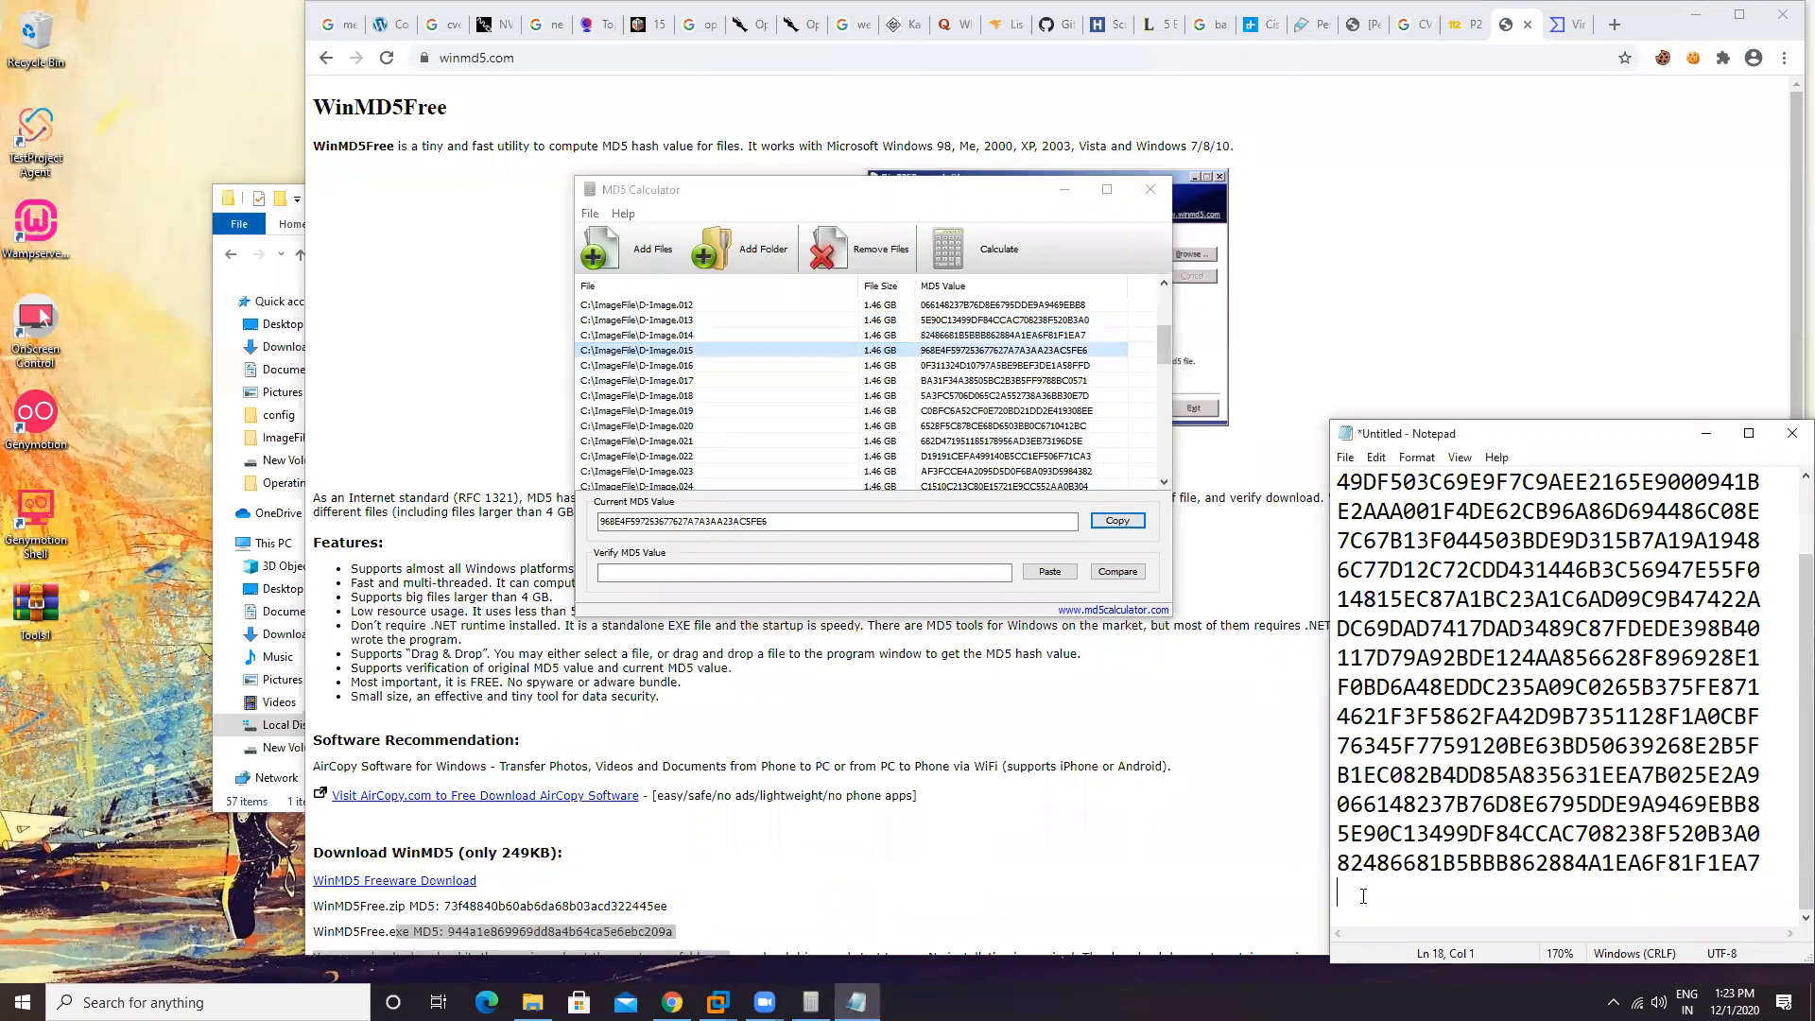
key(ctrl+v)
Step: Add eight line breaks after the D-Image.015 hash in Notepad and copy the MD5 value of D-Image.016 onto the line directly below it
click(1011, 370)
click(1117, 521)
click(1359, 917)
click(1764, 911)
scroll(1395, 671, down, 3)
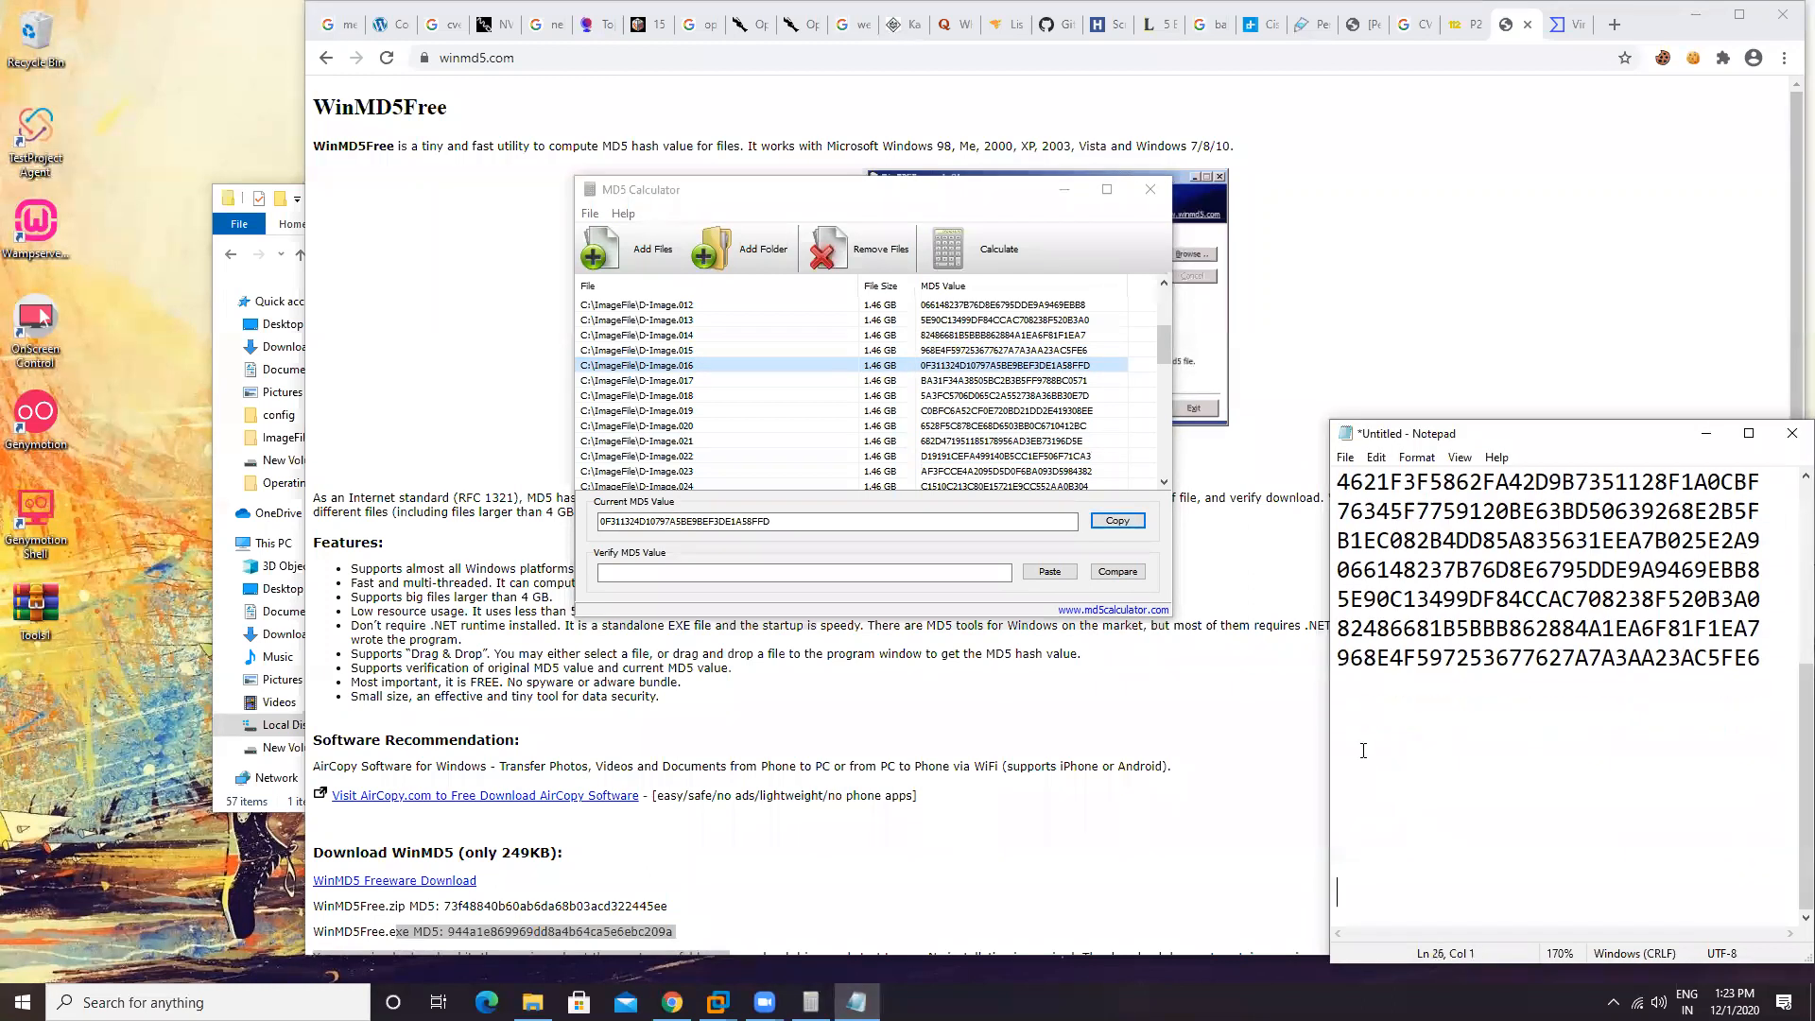
key(Return)
key(ctrl+v)
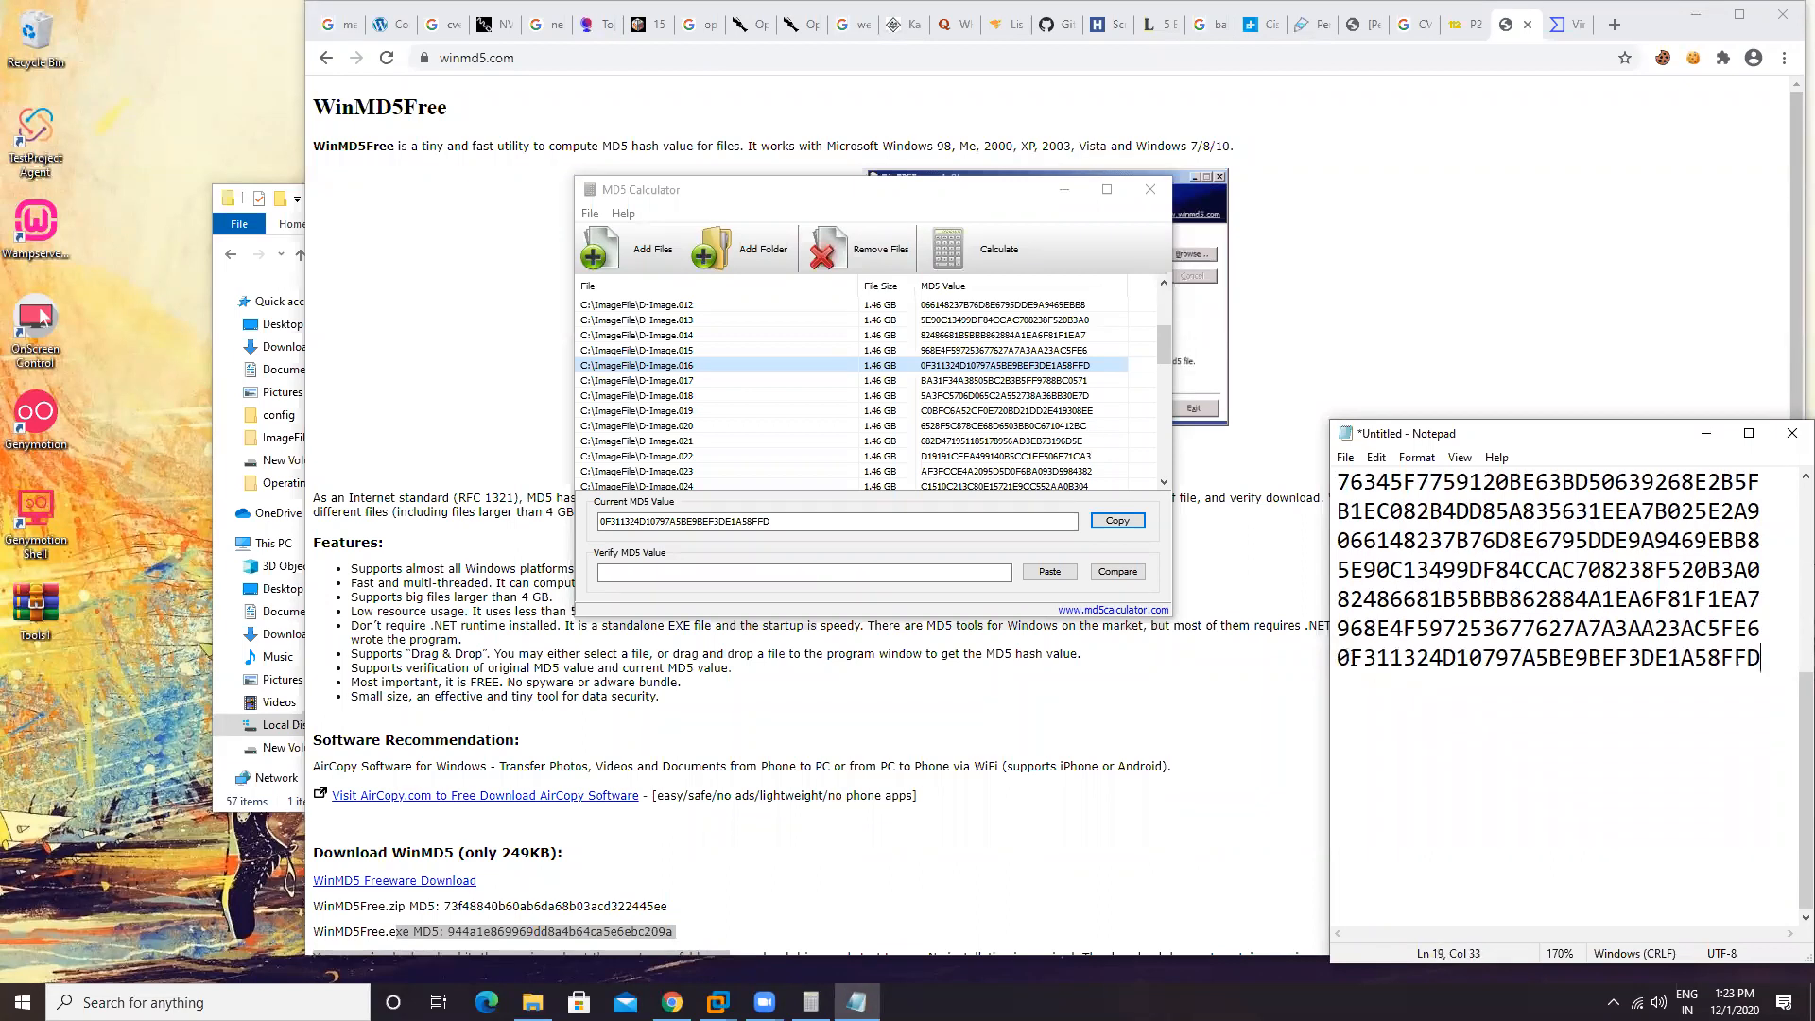
Step: Copy the MD5 value of D-Image.017 into Notepad on the line directly below the D-Image.016 hash
click(1003, 380)
click(1115, 520)
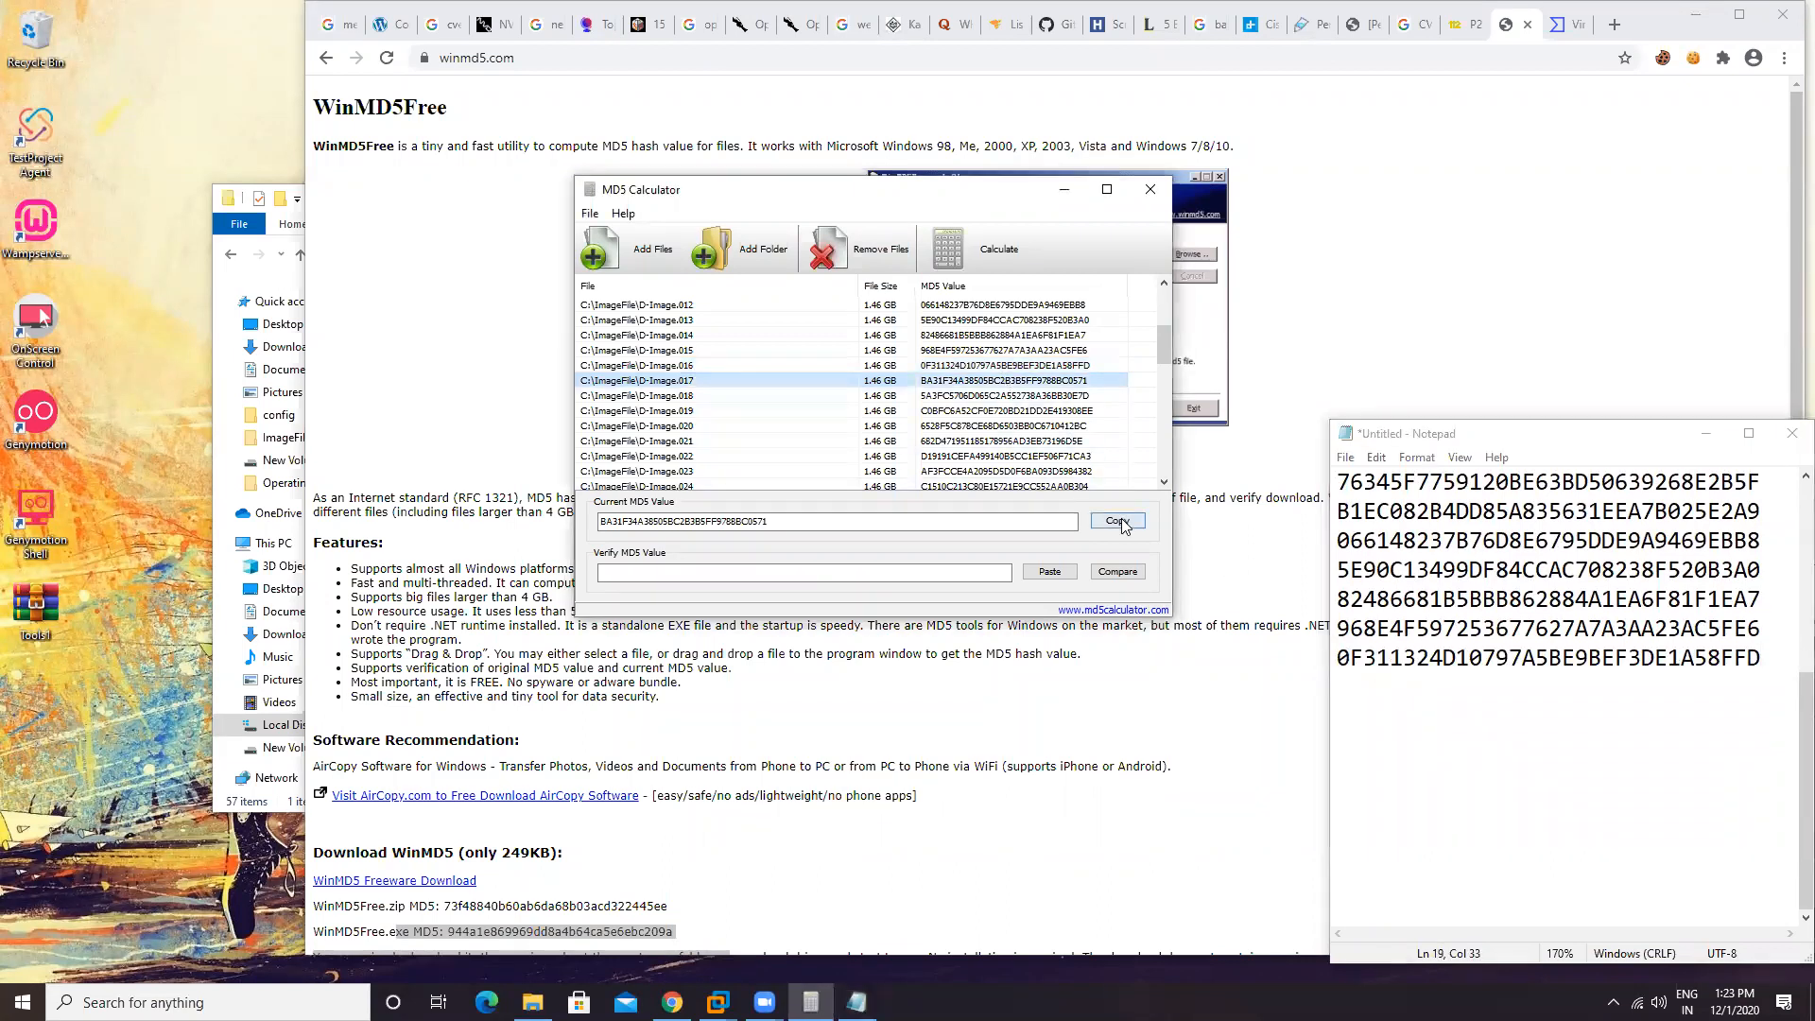
click(1355, 701)
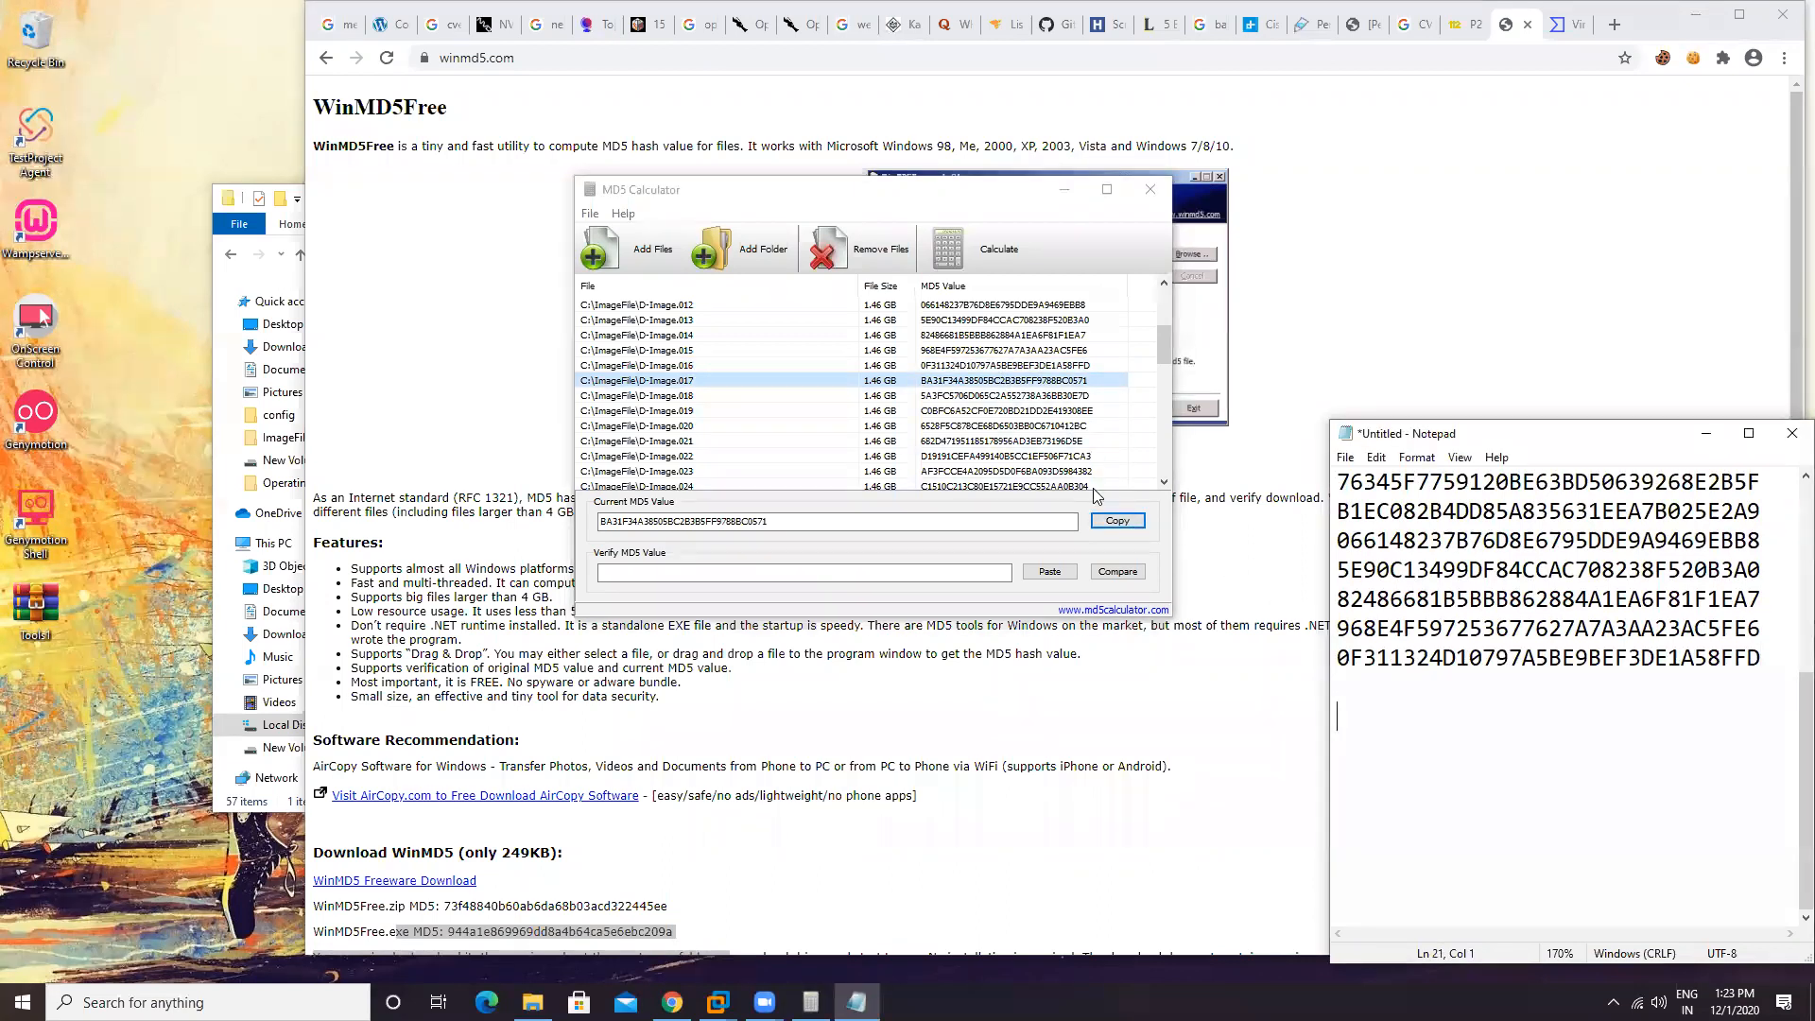
key(BackSpace)
key(ctrl+v)
Step: Copy the MD5 values of D-Image.018 and D-Image.019 into Notepad on separate lines directly below the D-Image.017 hash
click(1008, 395)
click(1117, 520)
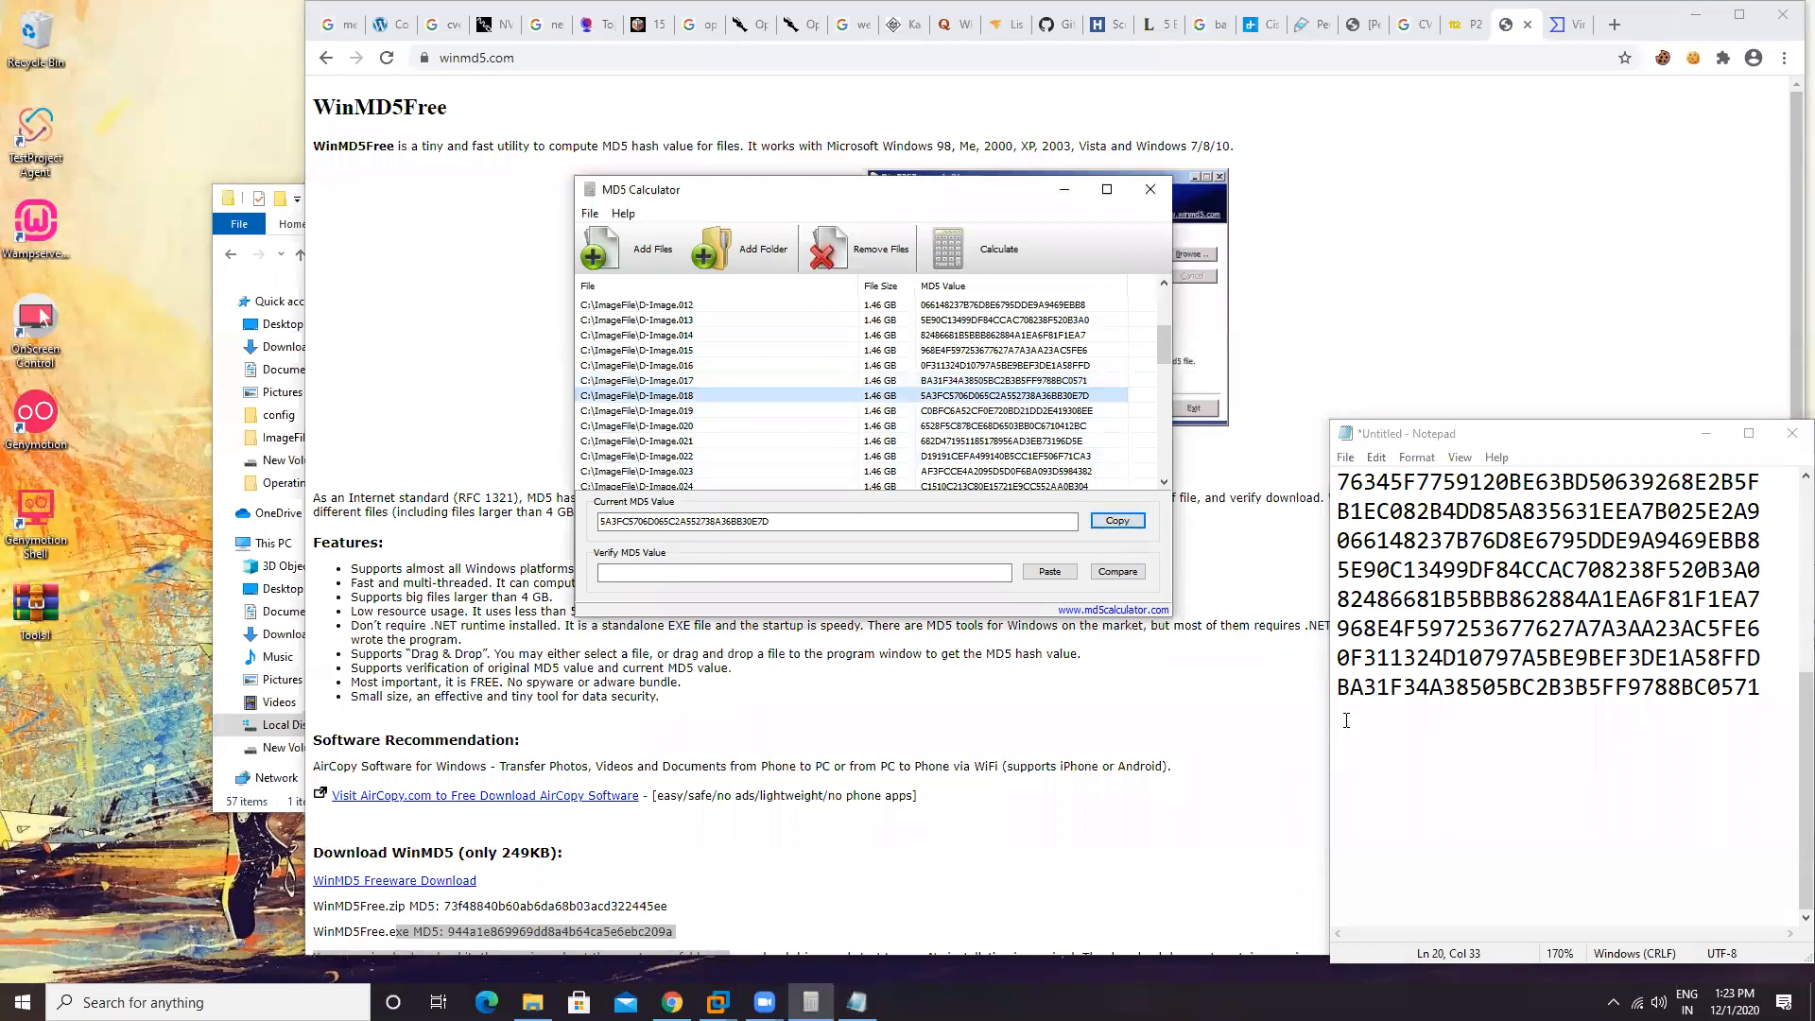
click(1340, 716)
key(ctrl+v)
click(1046, 411)
click(1118, 520)
click(1342, 749)
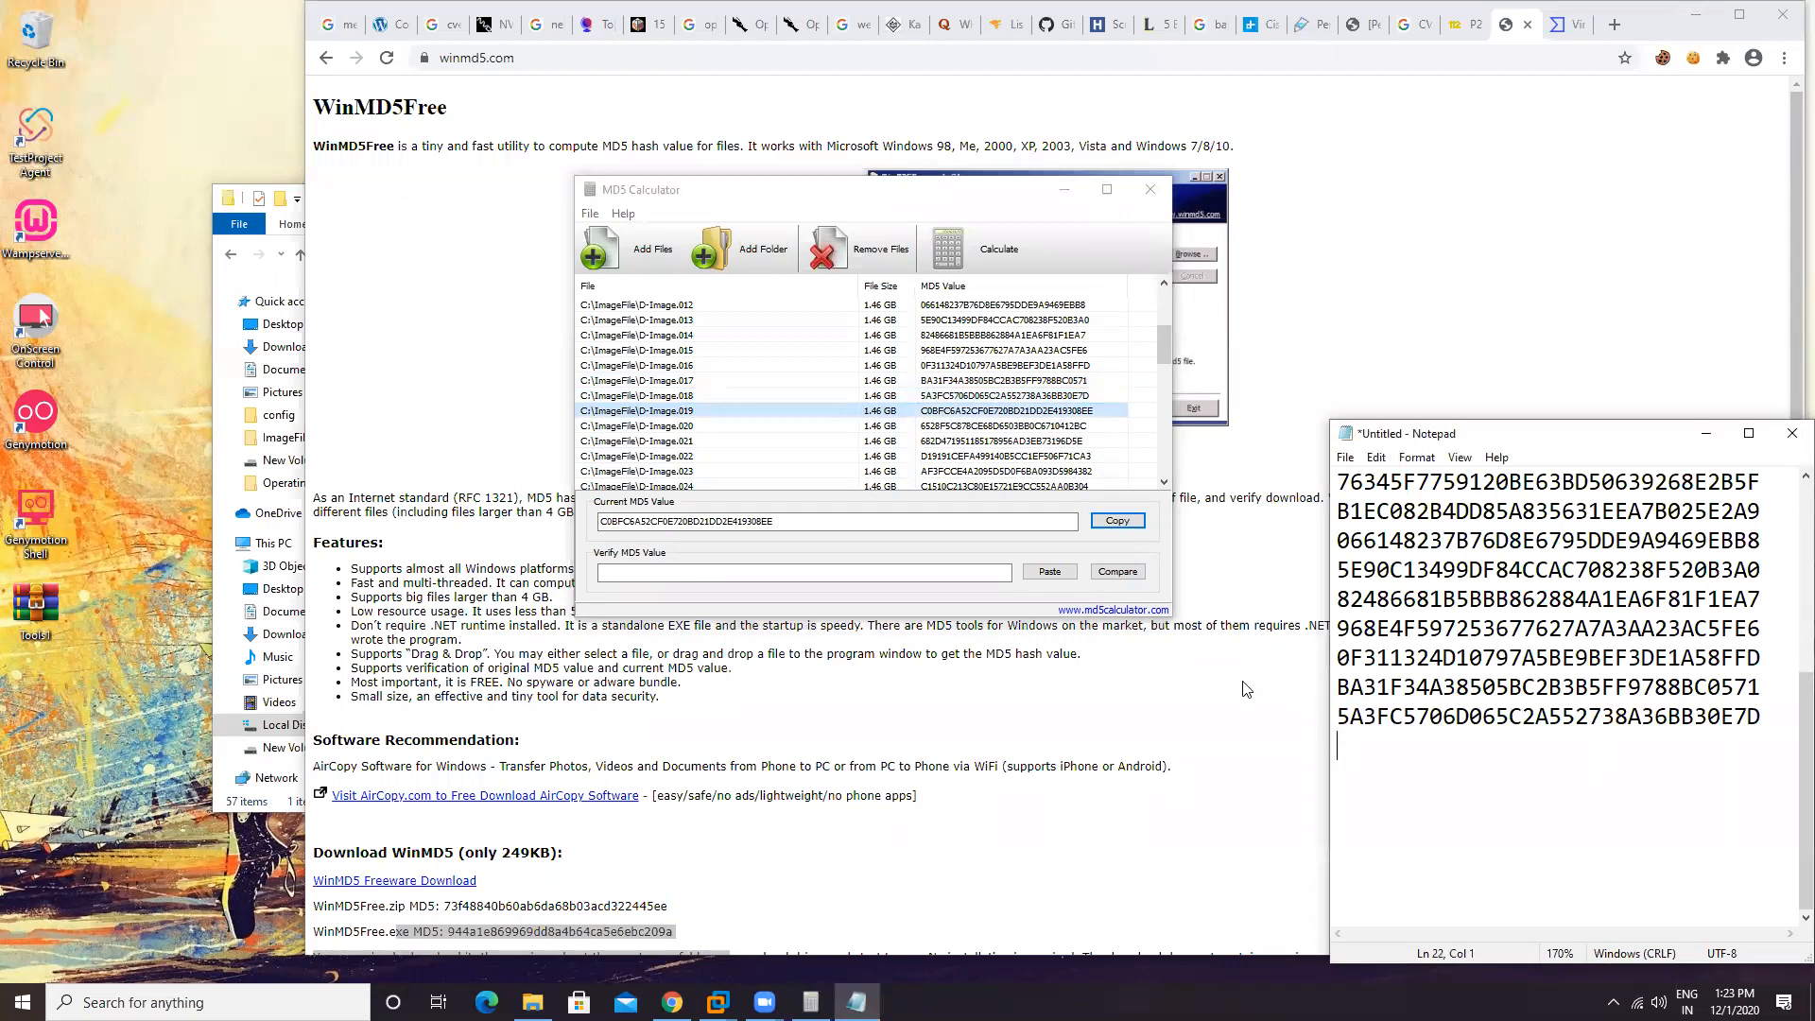
key(ctrl+v)
Step: Copy the MD5 values of D-Image.020 and D-Image.021 into Notepad on separate lines directly below the D-Image.019 hash
click(1018, 426)
click(1133, 523)
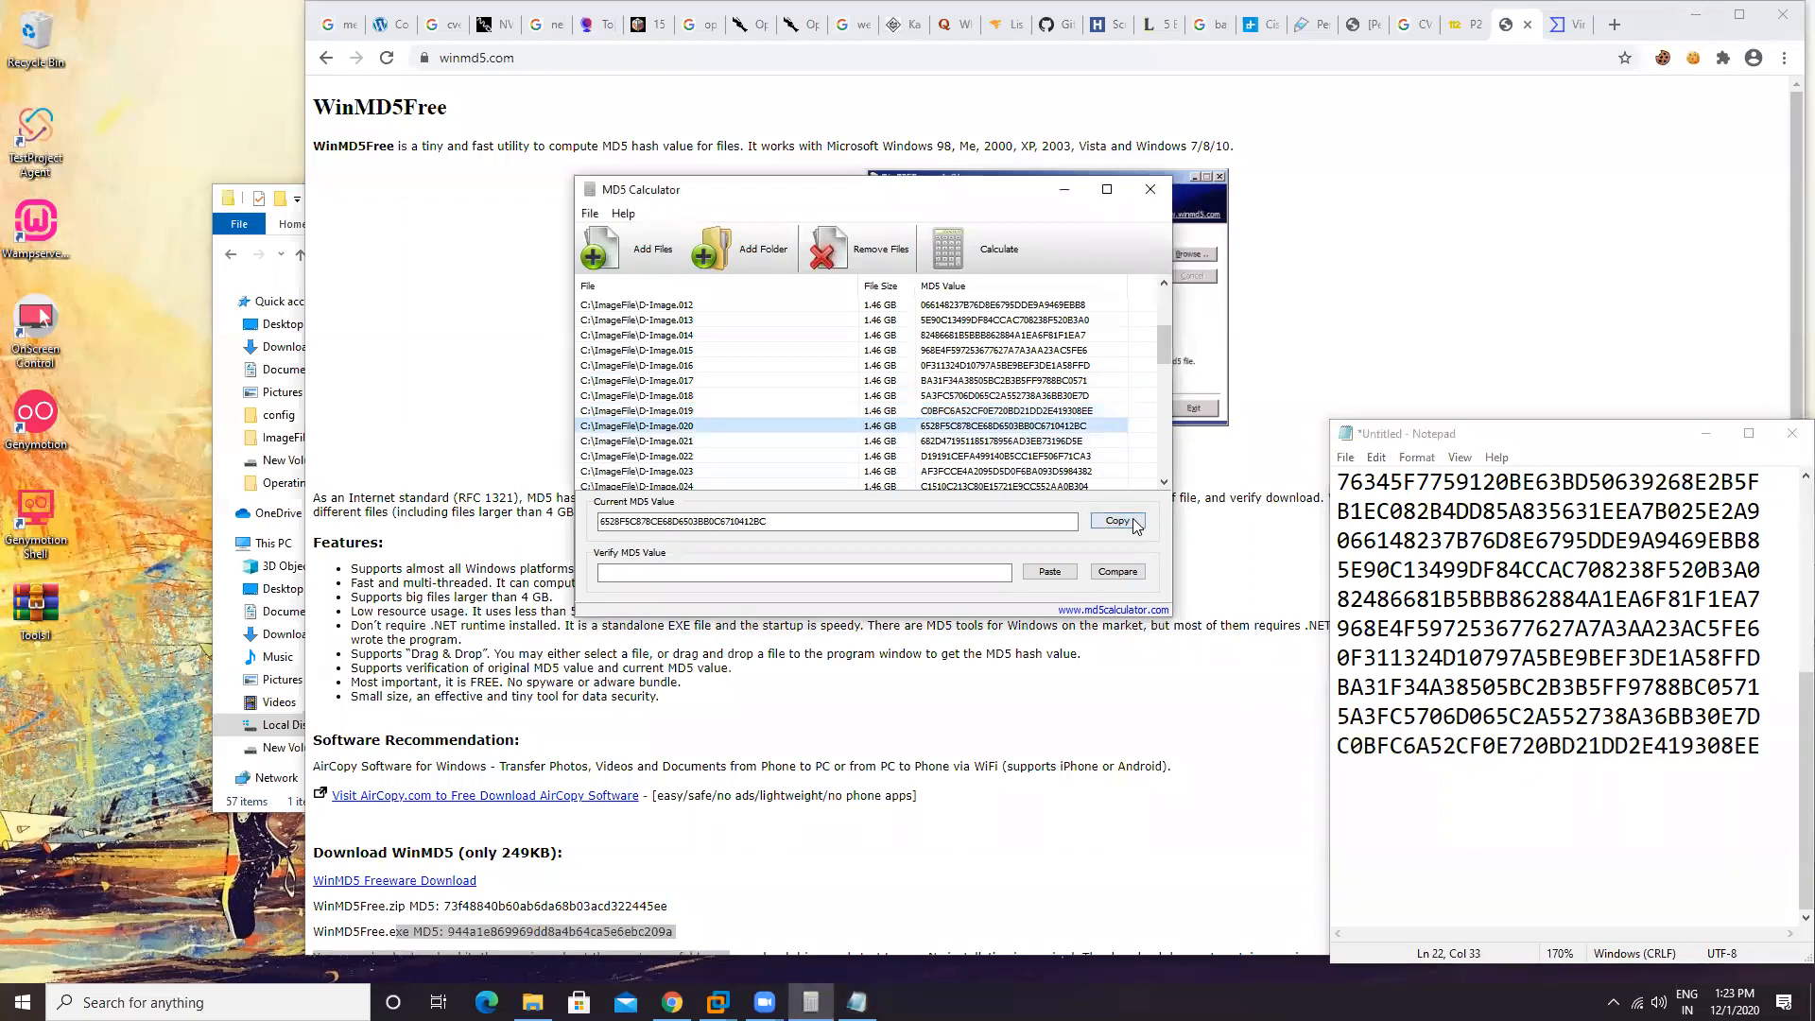
click(1341, 780)
key(ctrl+v)
click(1018, 441)
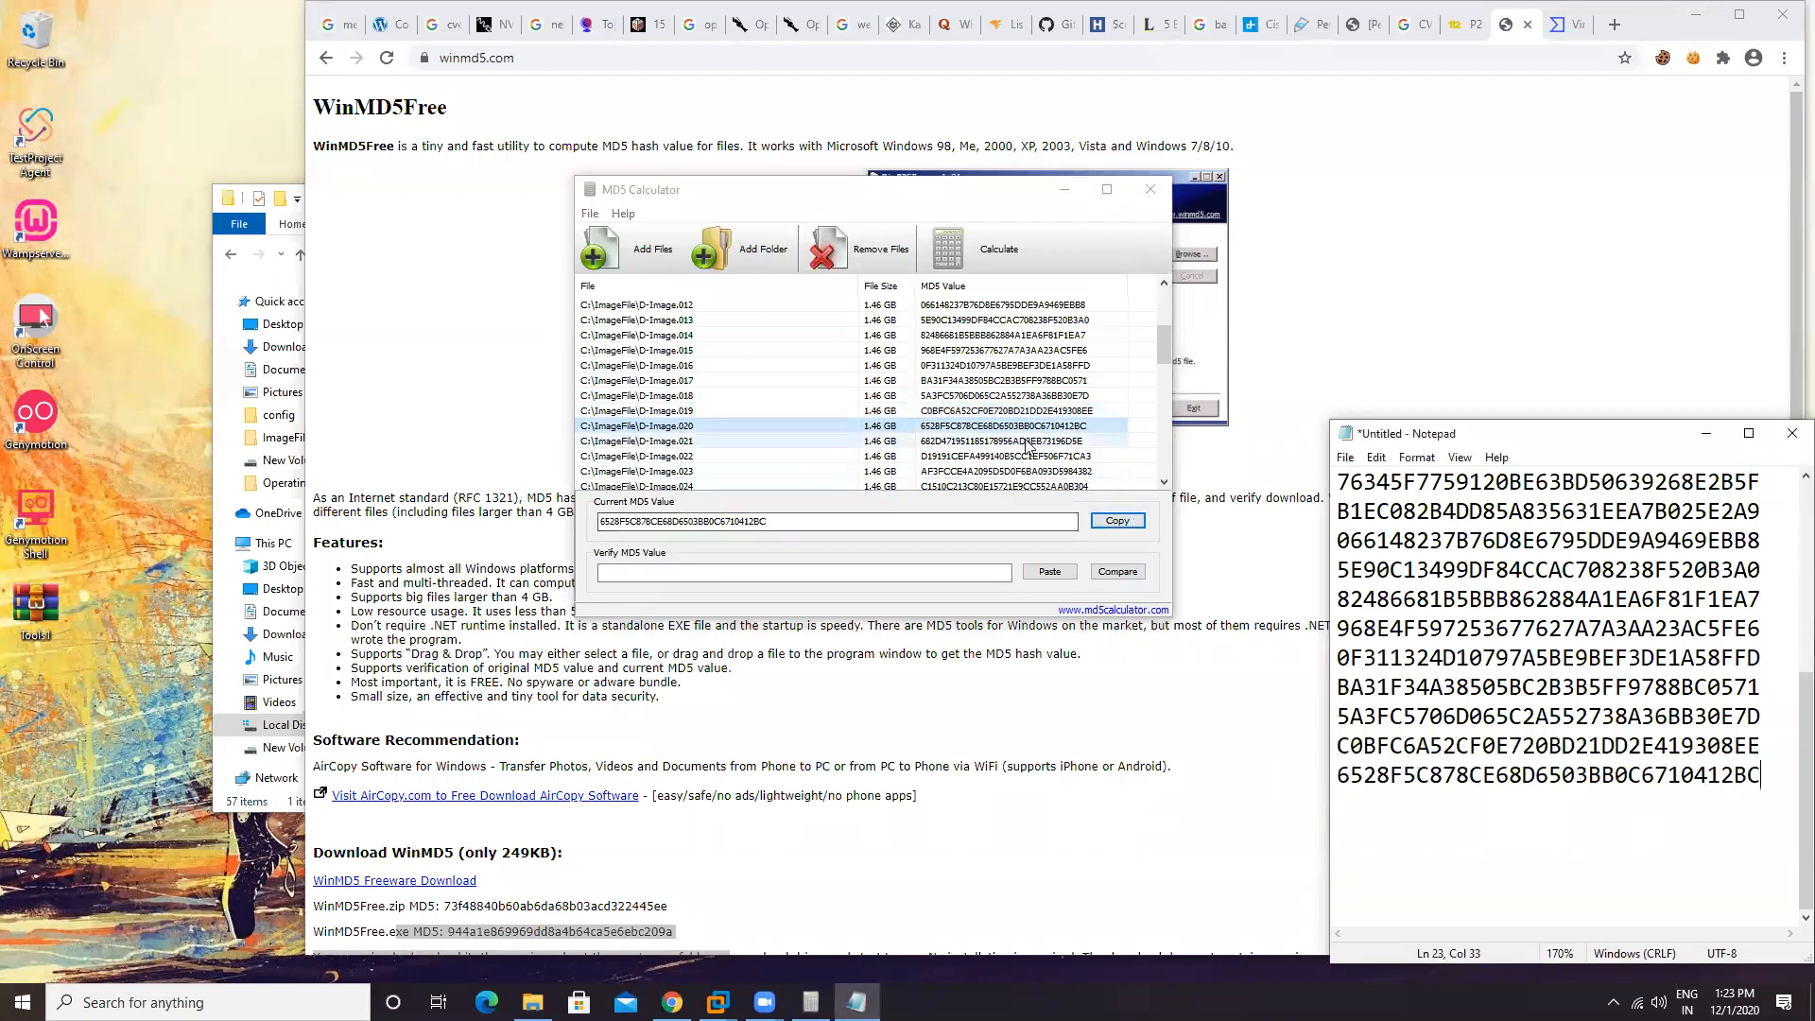
click(1117, 520)
click(1350, 815)
key(ctrl+v)
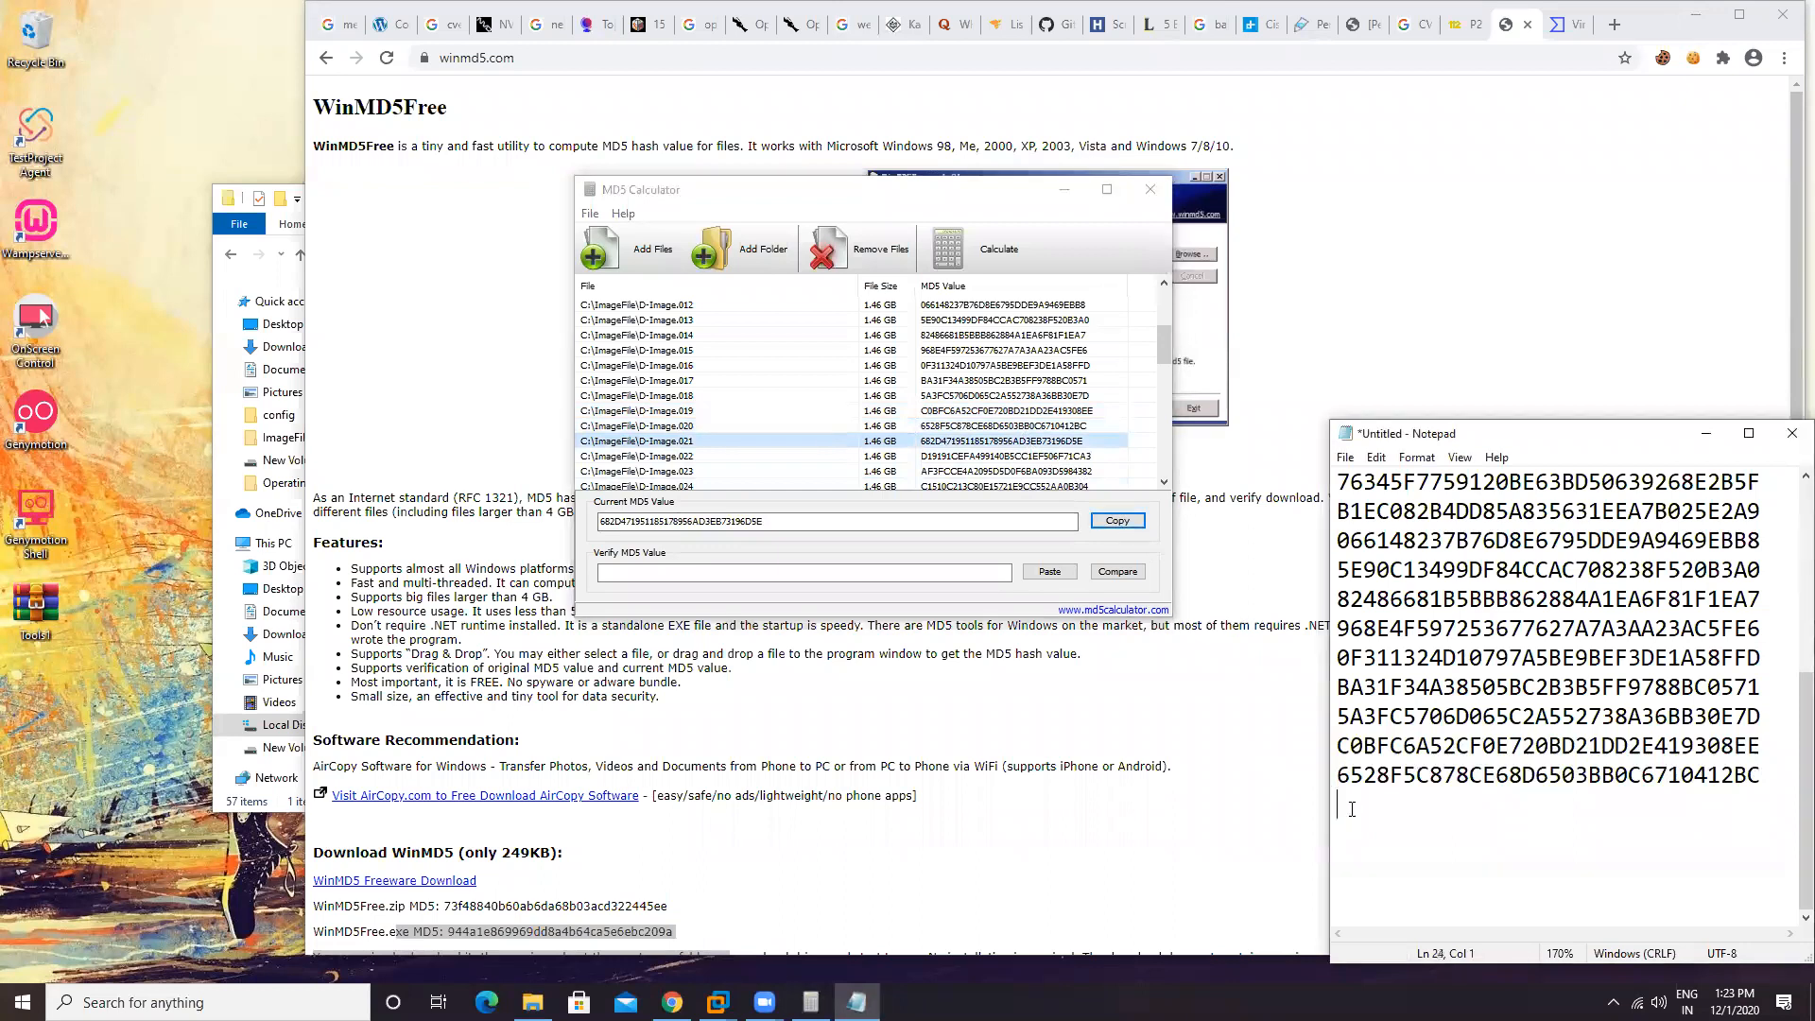
Step: Copy the MD5 values of D-Image.022 and D-Image.023 into Notepad on separate lines directly below the D-Image.021 hash
click(1036, 456)
click(1117, 519)
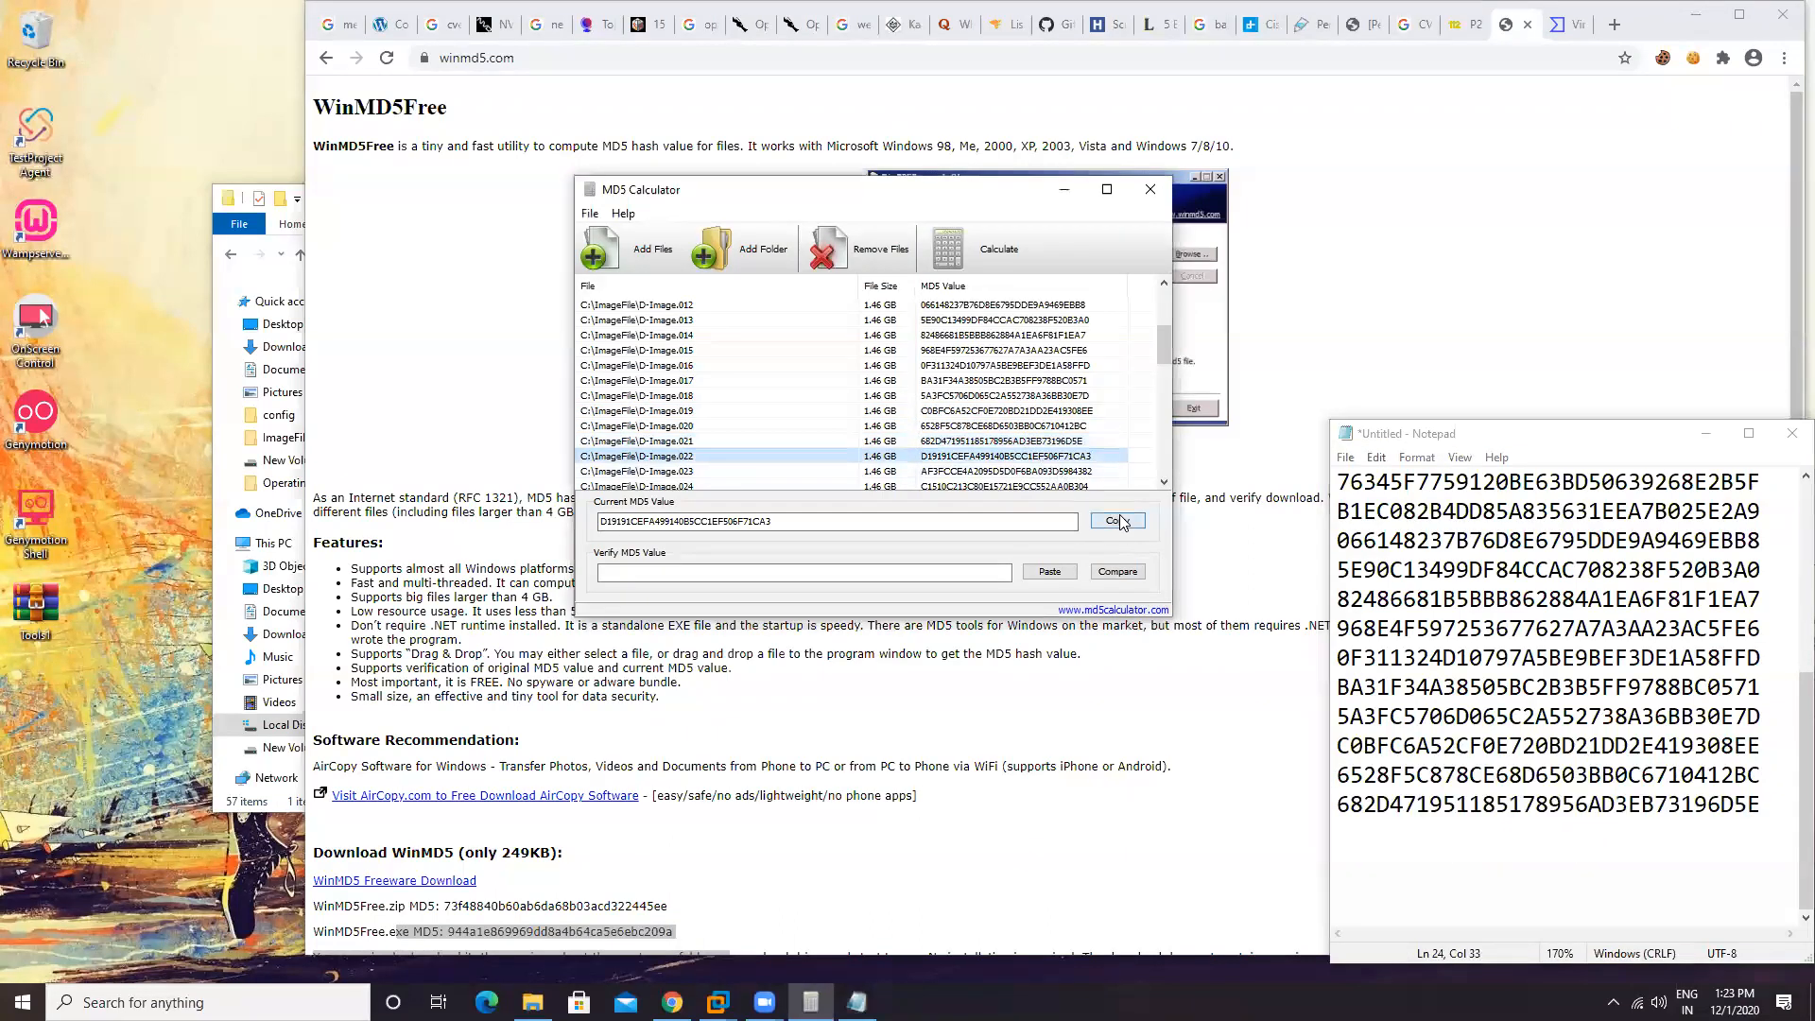
click(1361, 827)
key(ctrl+v)
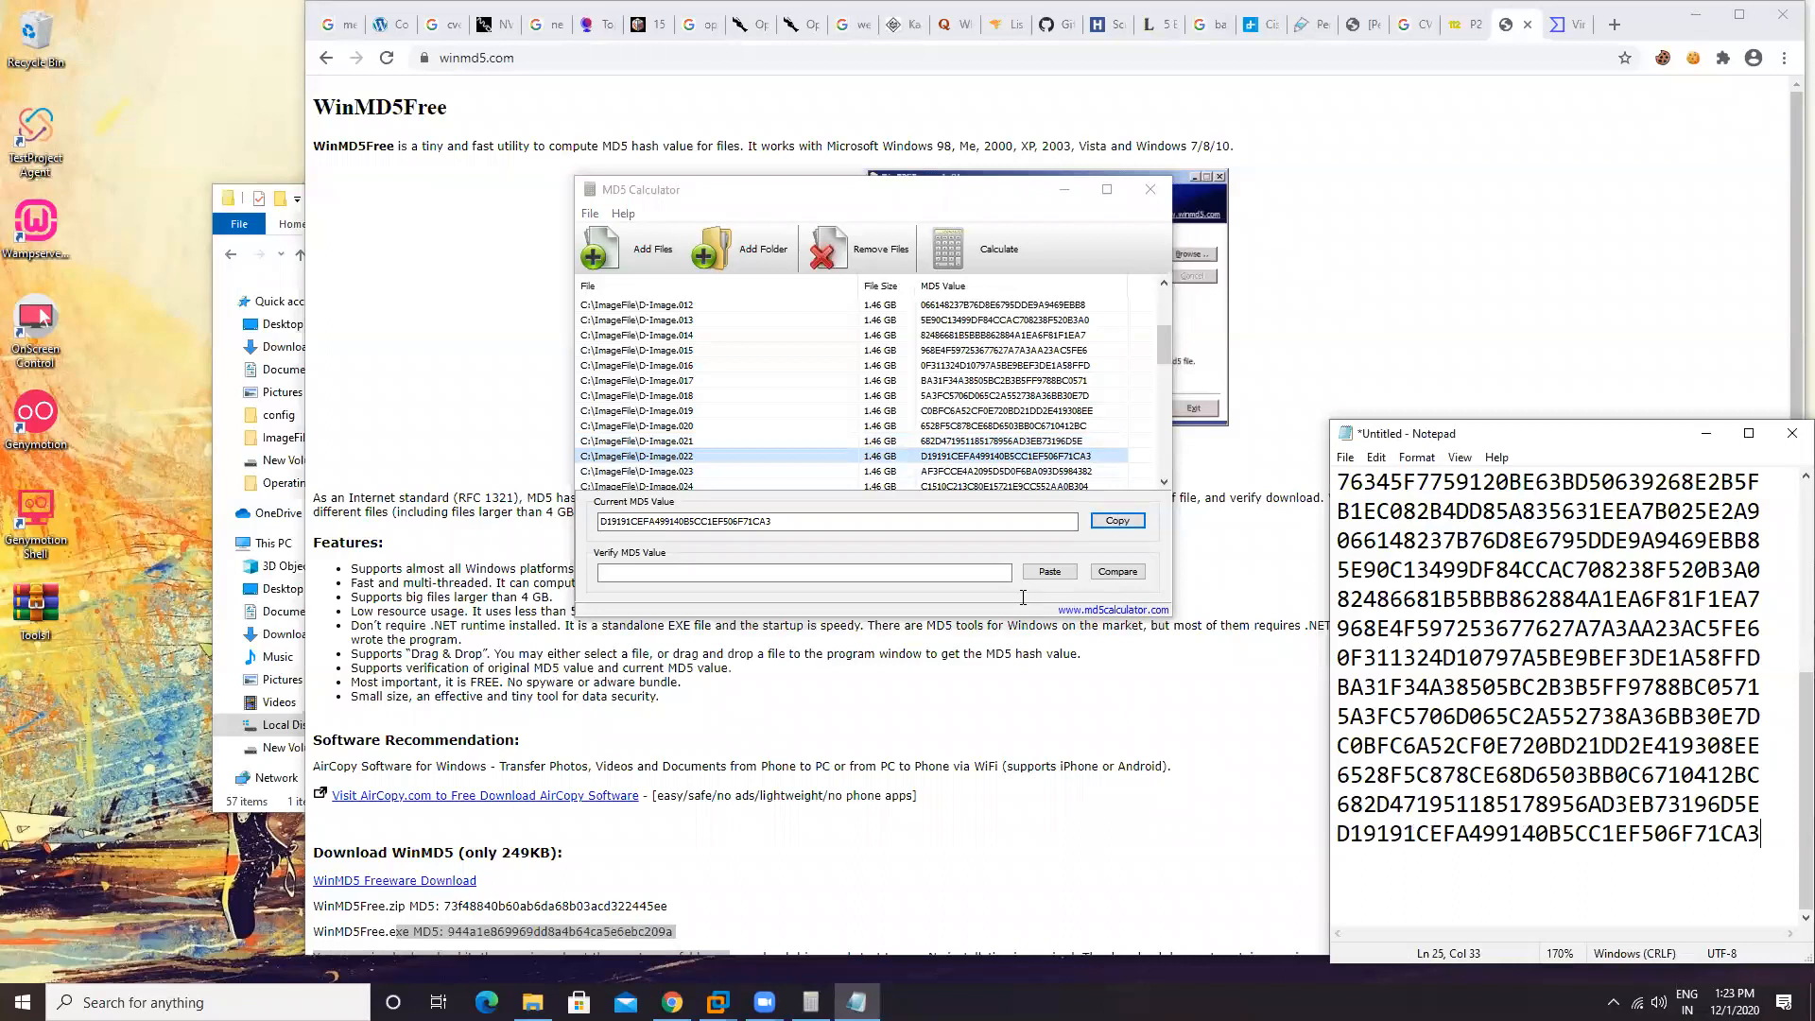
click(988, 470)
click(1125, 523)
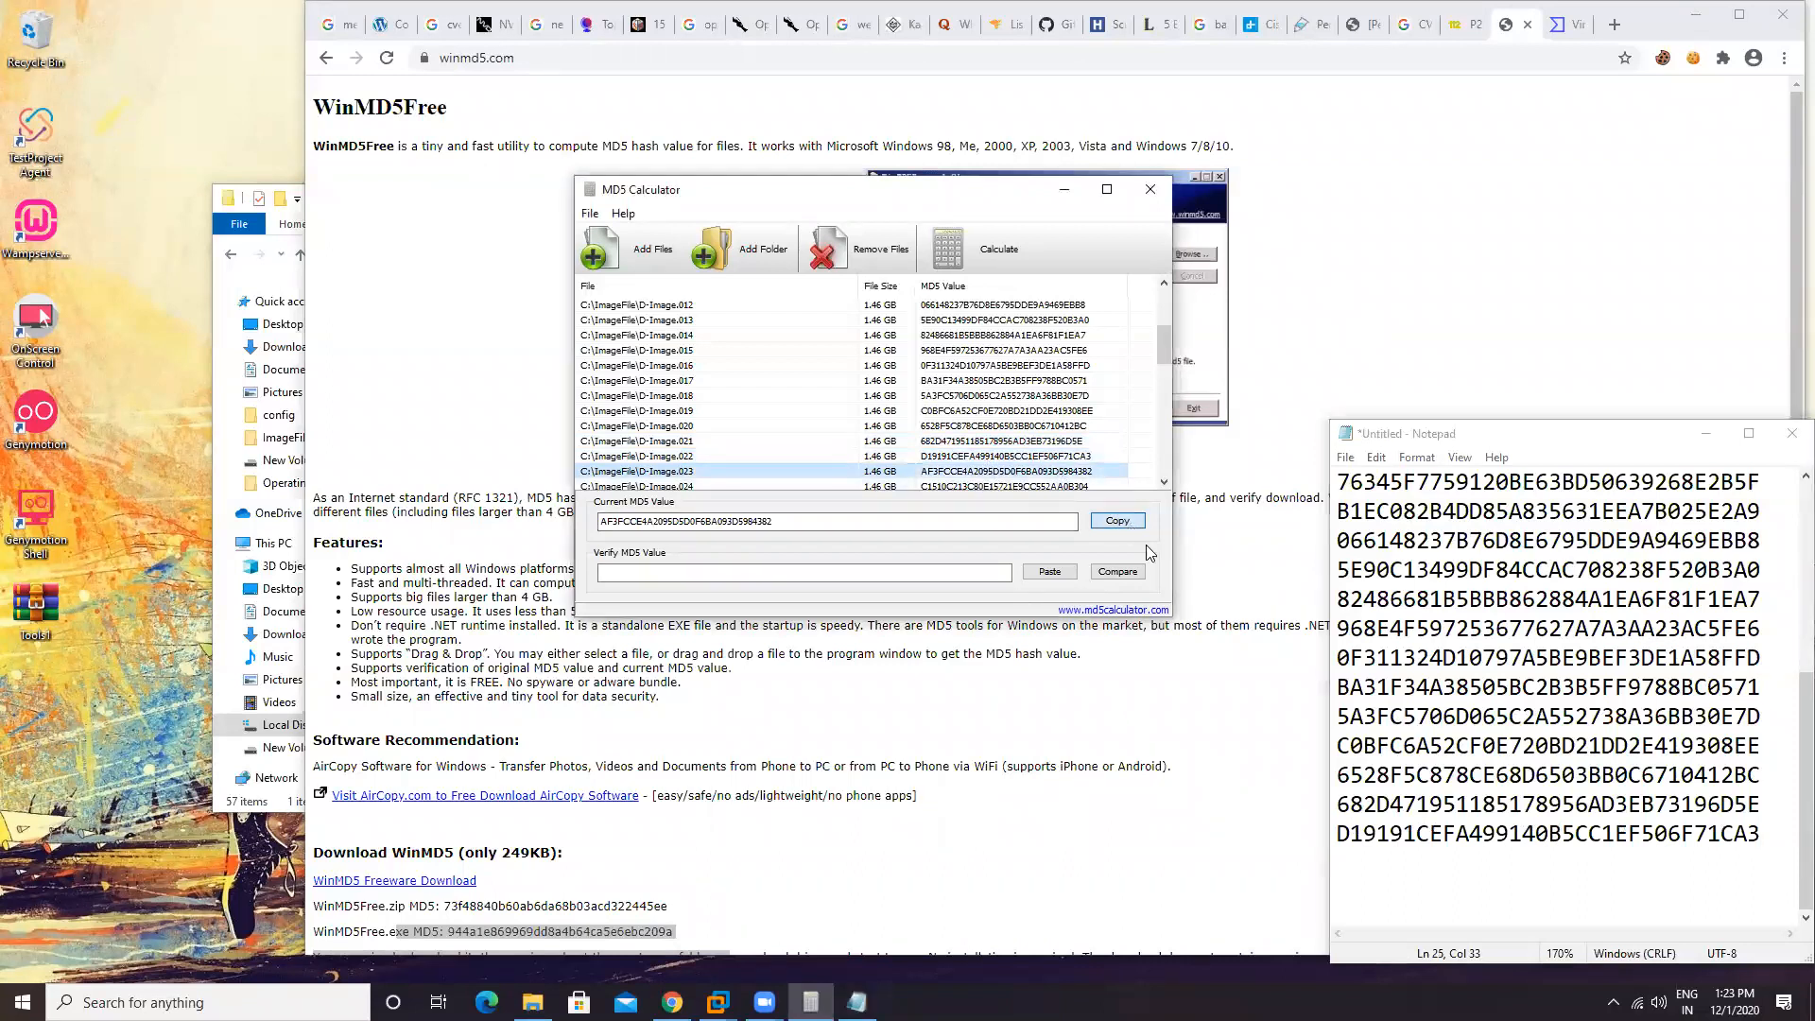
click(1354, 858)
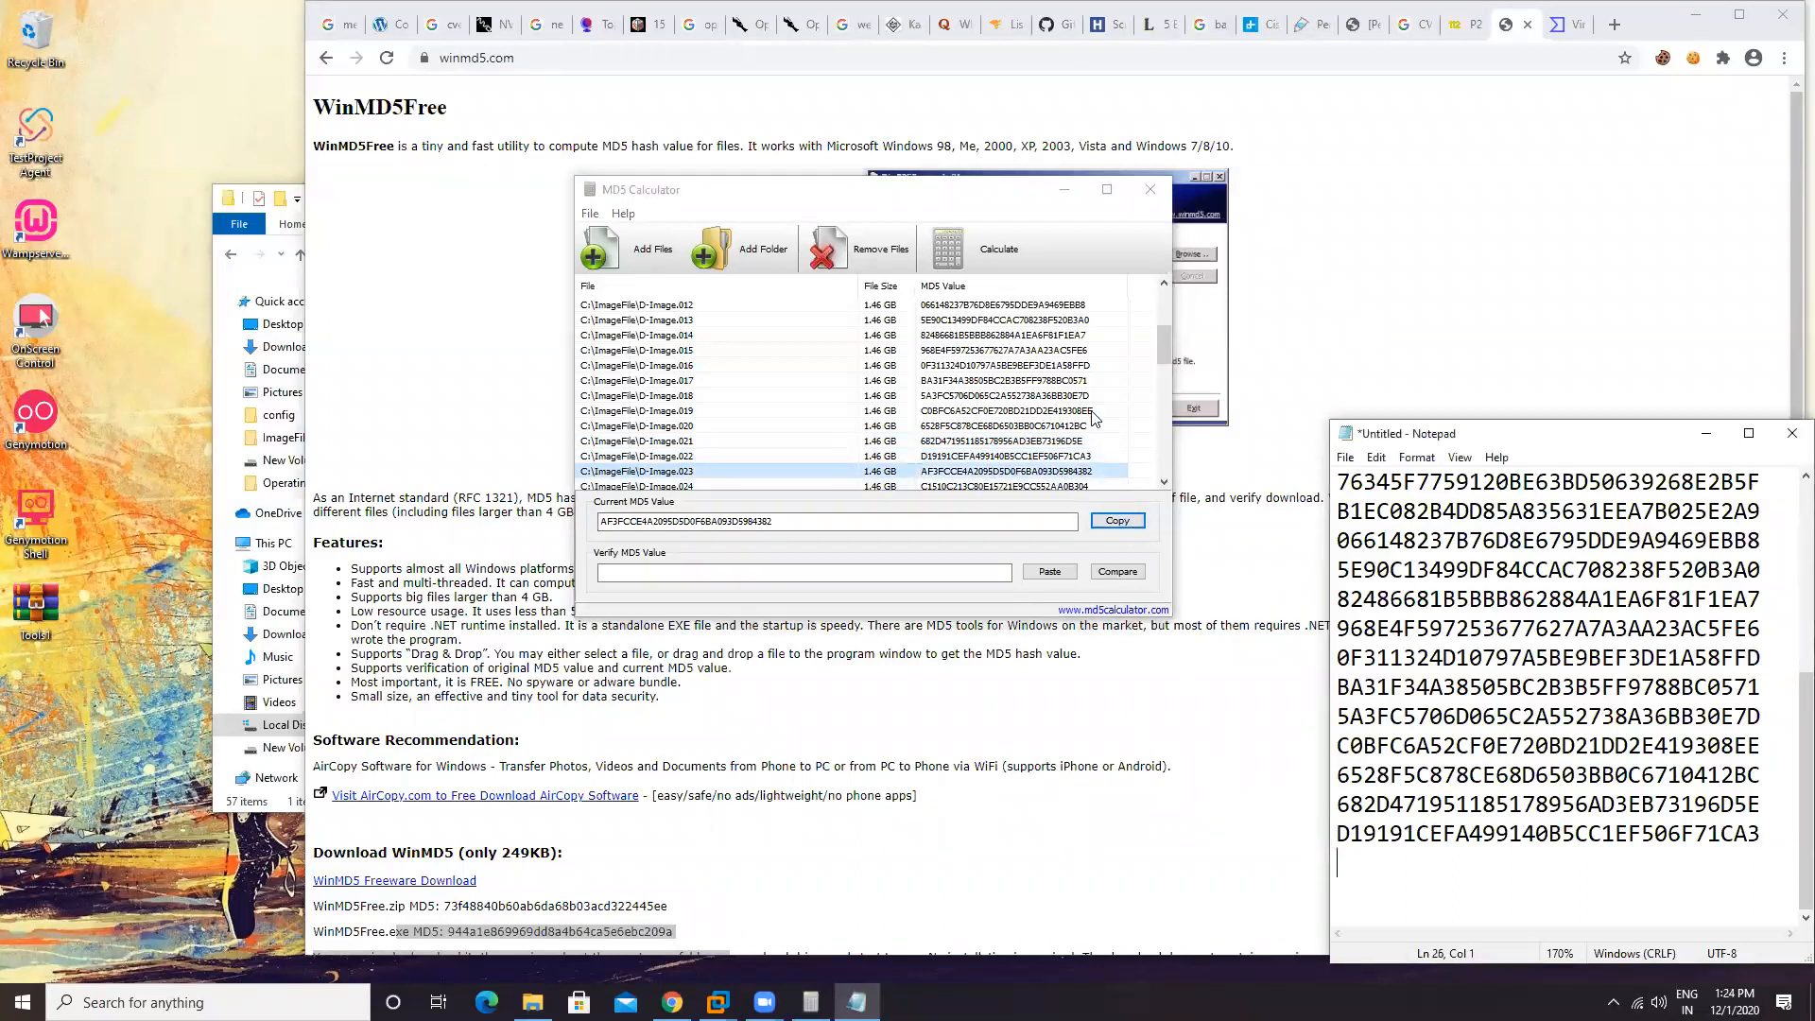
key(ctrl+v)
Step: Copy the MD5 value of D-Image.024 into Notepad on the line directly below the D-Image.023 hash, followed by a line break
drag(1165, 360, 1166, 391)
click(1060, 336)
click(1130, 522)
click(1359, 893)
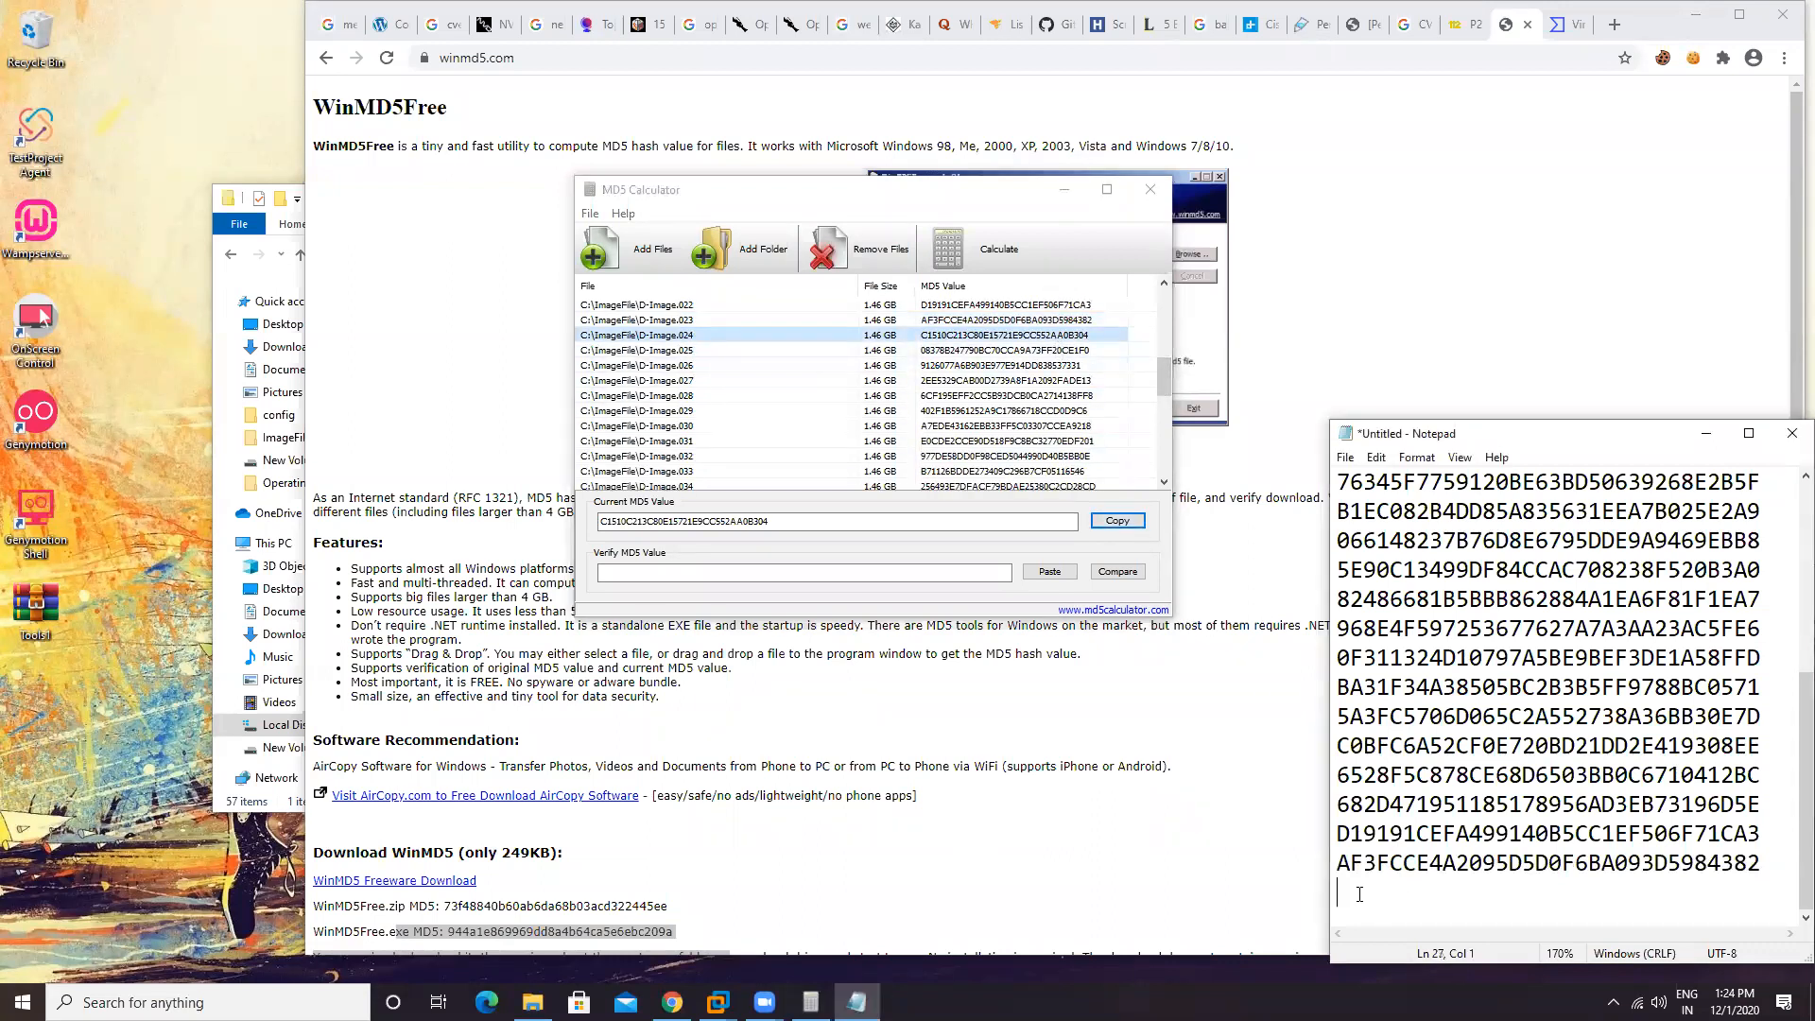
key(Return)
key(ctrl+v)
key(Return)
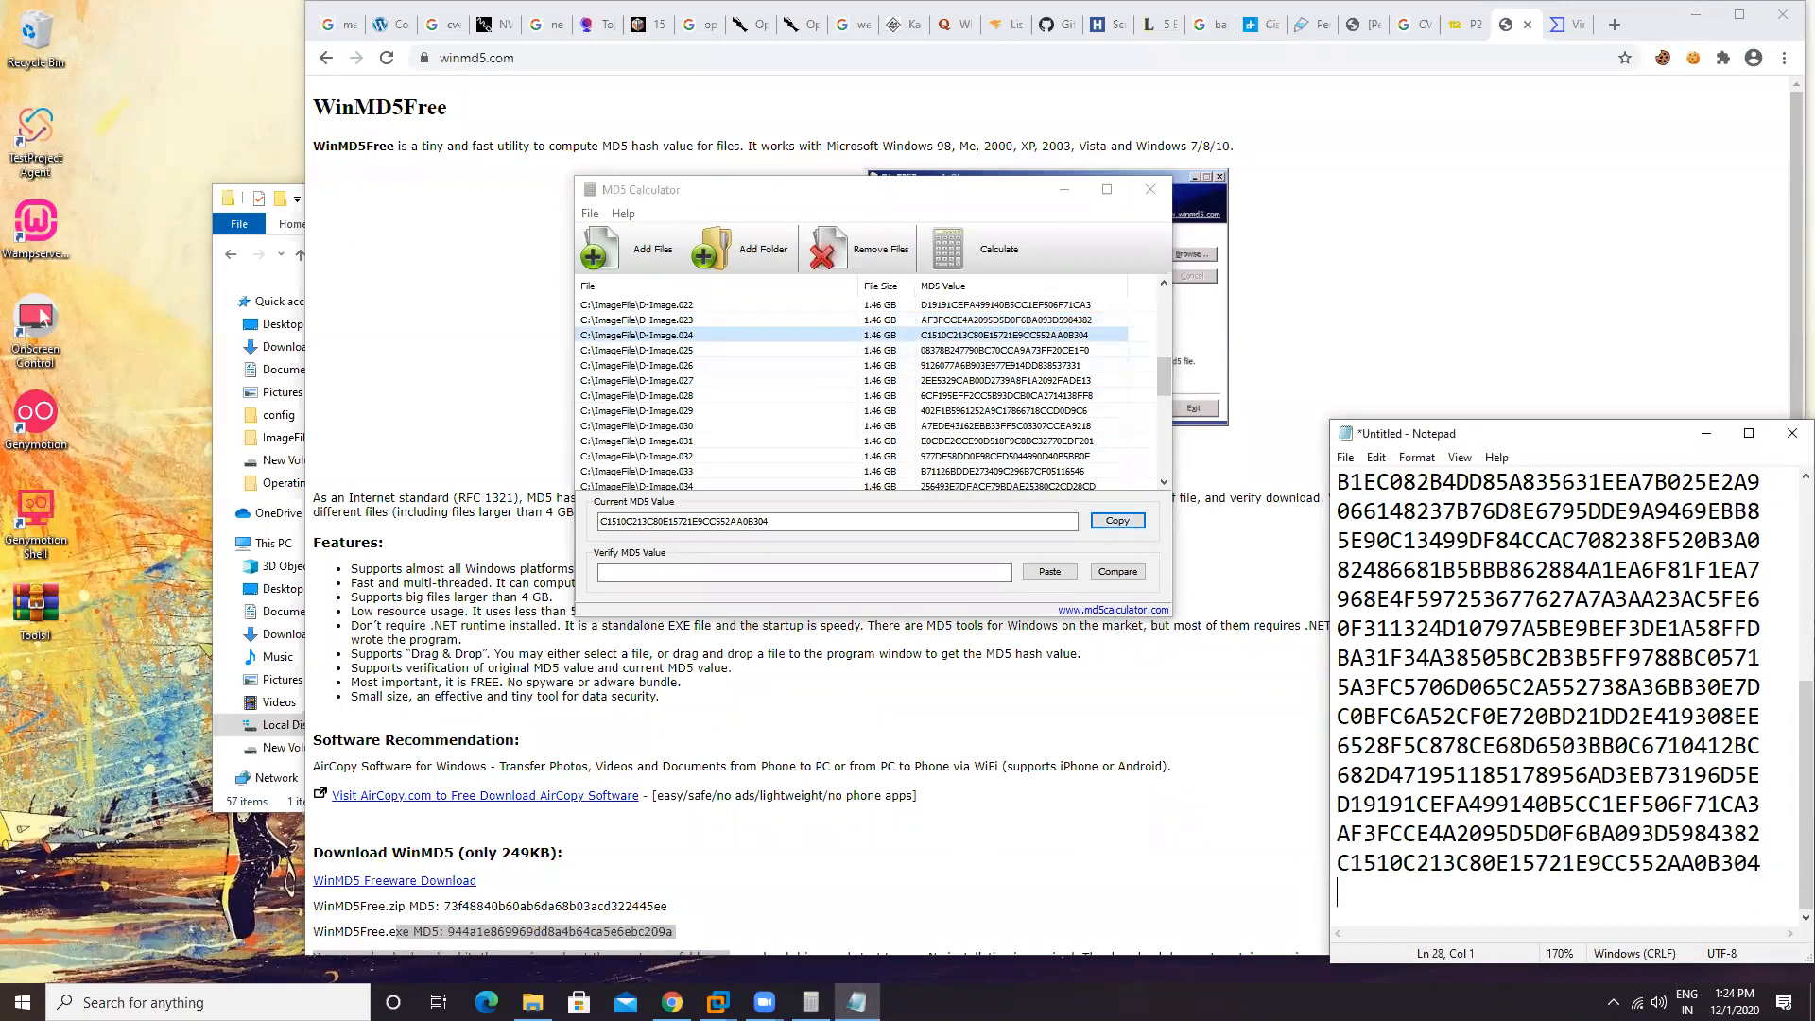
Step: Add eight empty lines in Notepad below the D-Image.024 hash
key(Return)
key(Return)
key(Return)
key(Return)
key(Return)
key(Return)
key(Return)
key(Return)
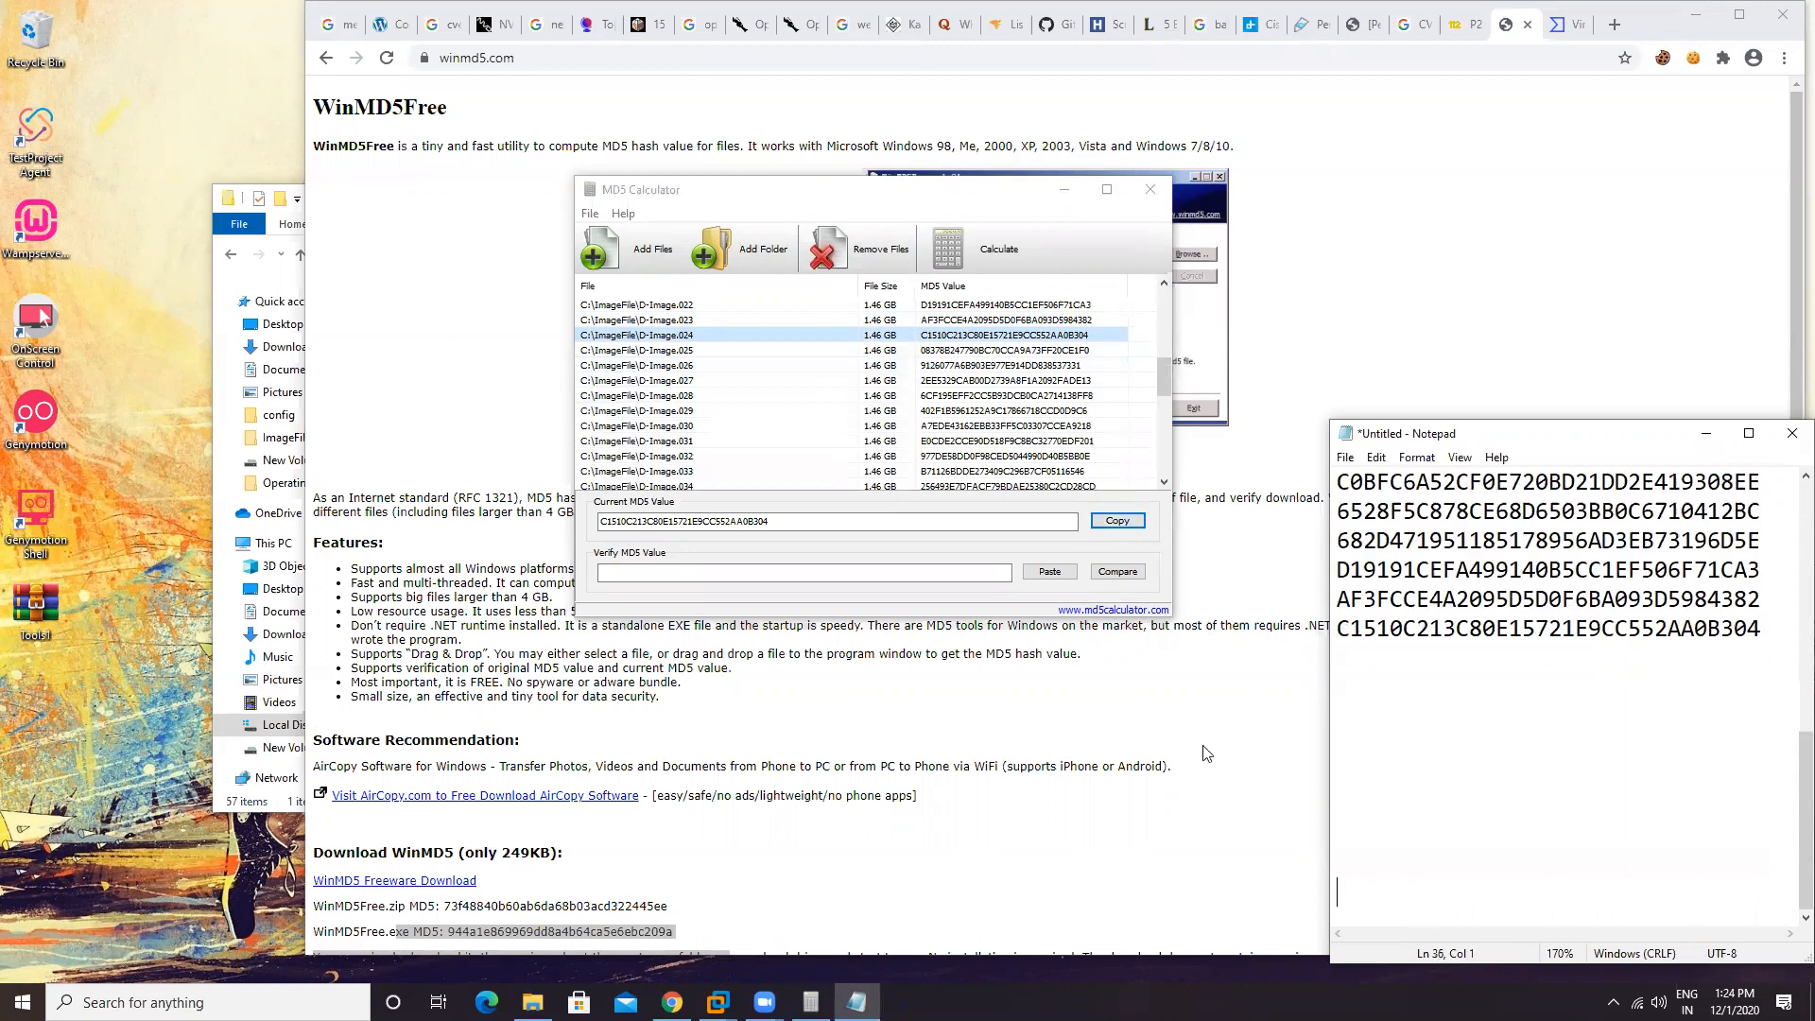
Step: Copy the MD5 values of D-Image.025 and D-Image.026 into Notepad on separate lines directly below the D-Image.024 hash
click(1027, 352)
click(1117, 521)
click(1338, 672)
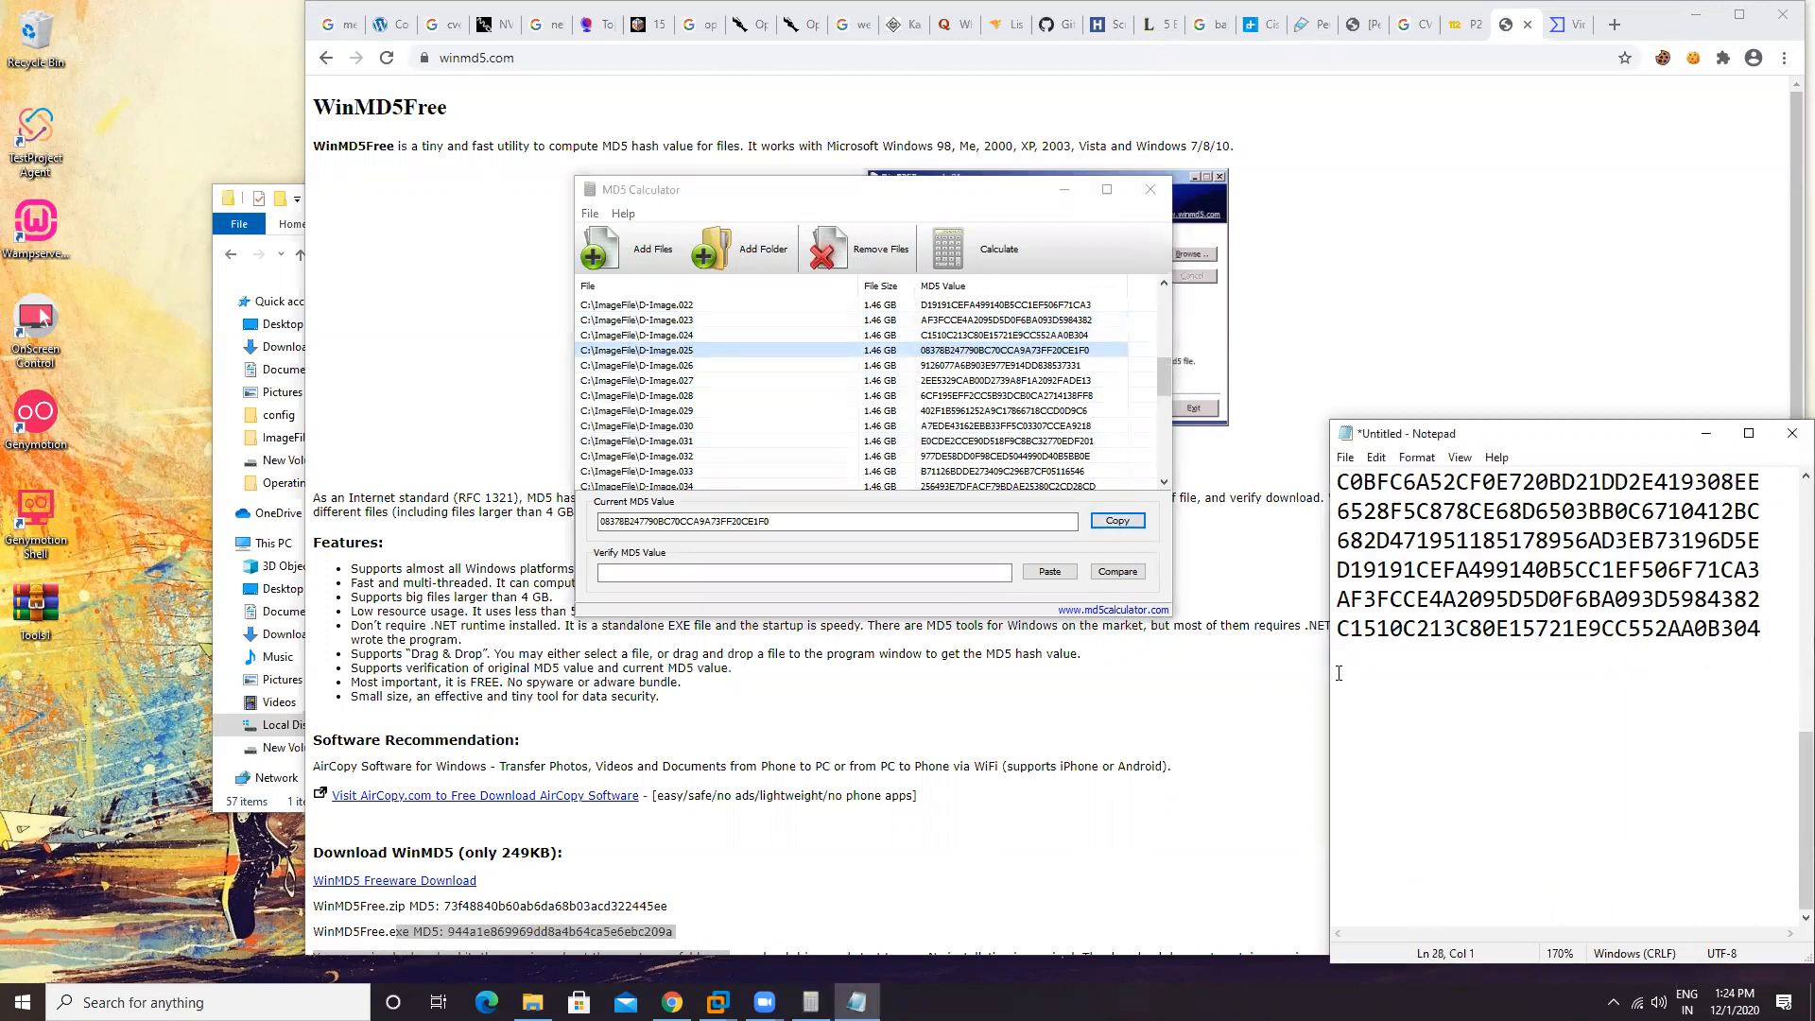
key(ctrl+v)
click(1030, 366)
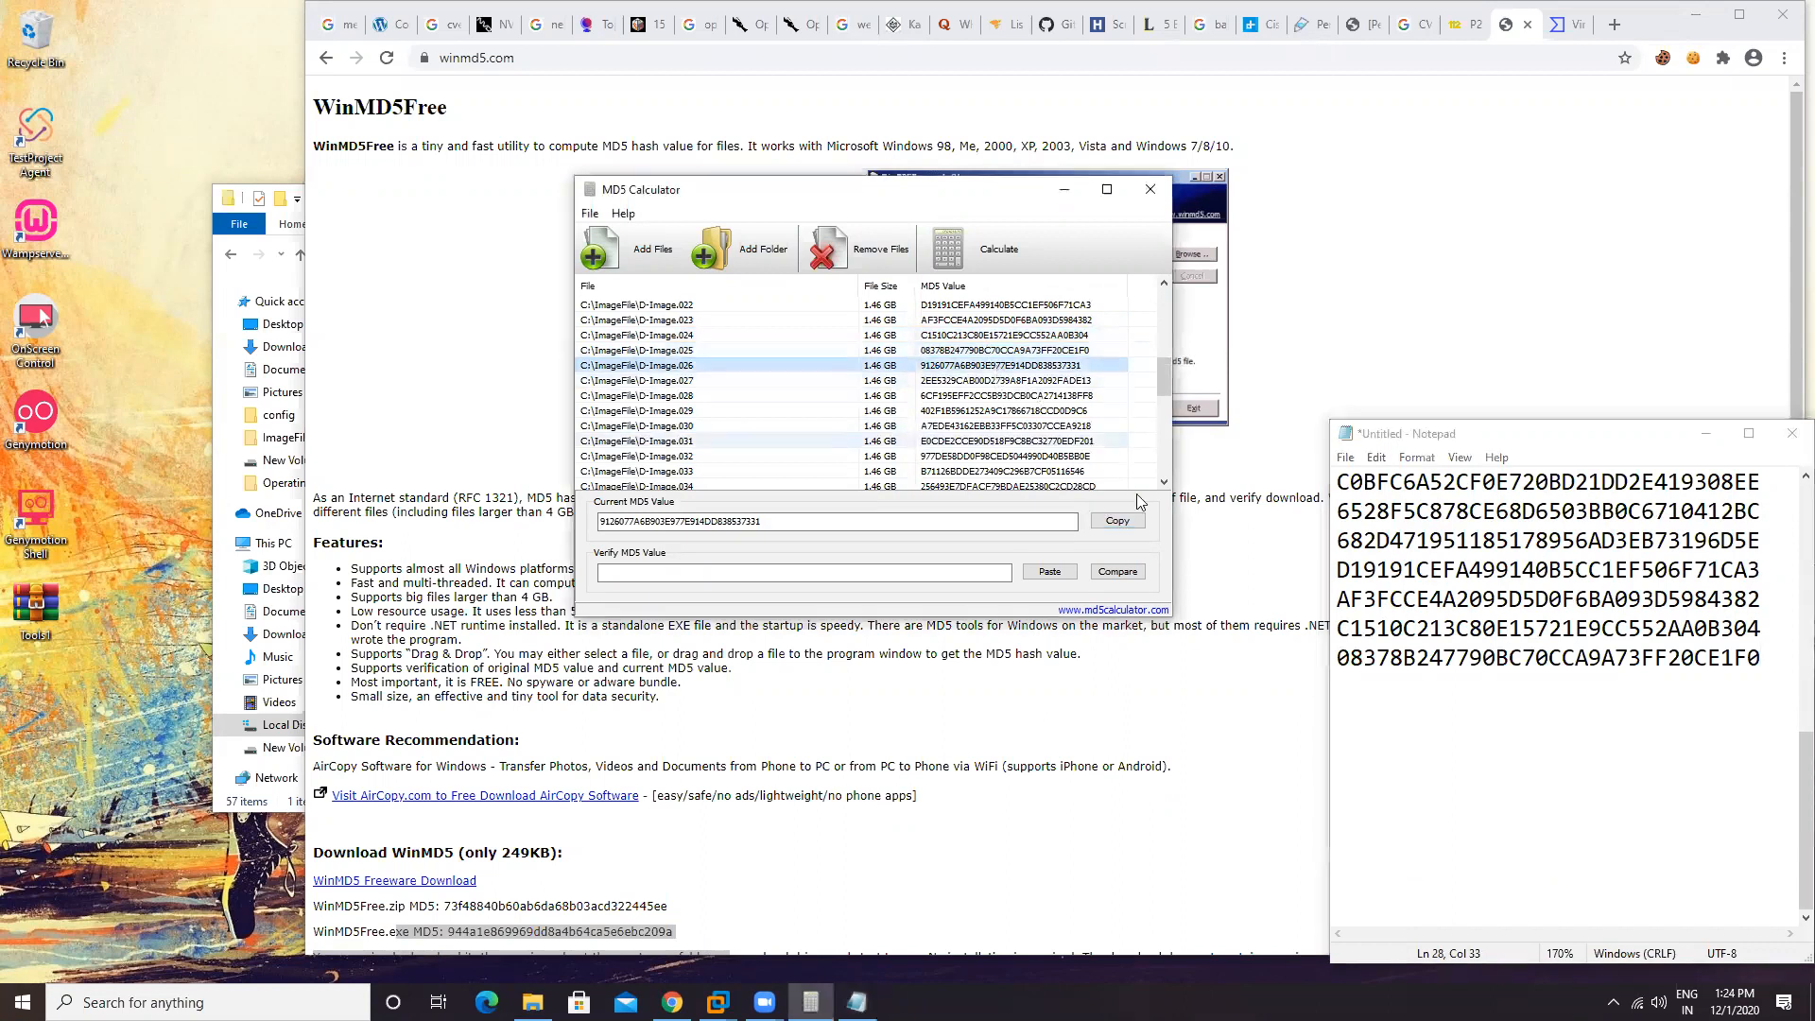
click(1118, 521)
click(1351, 688)
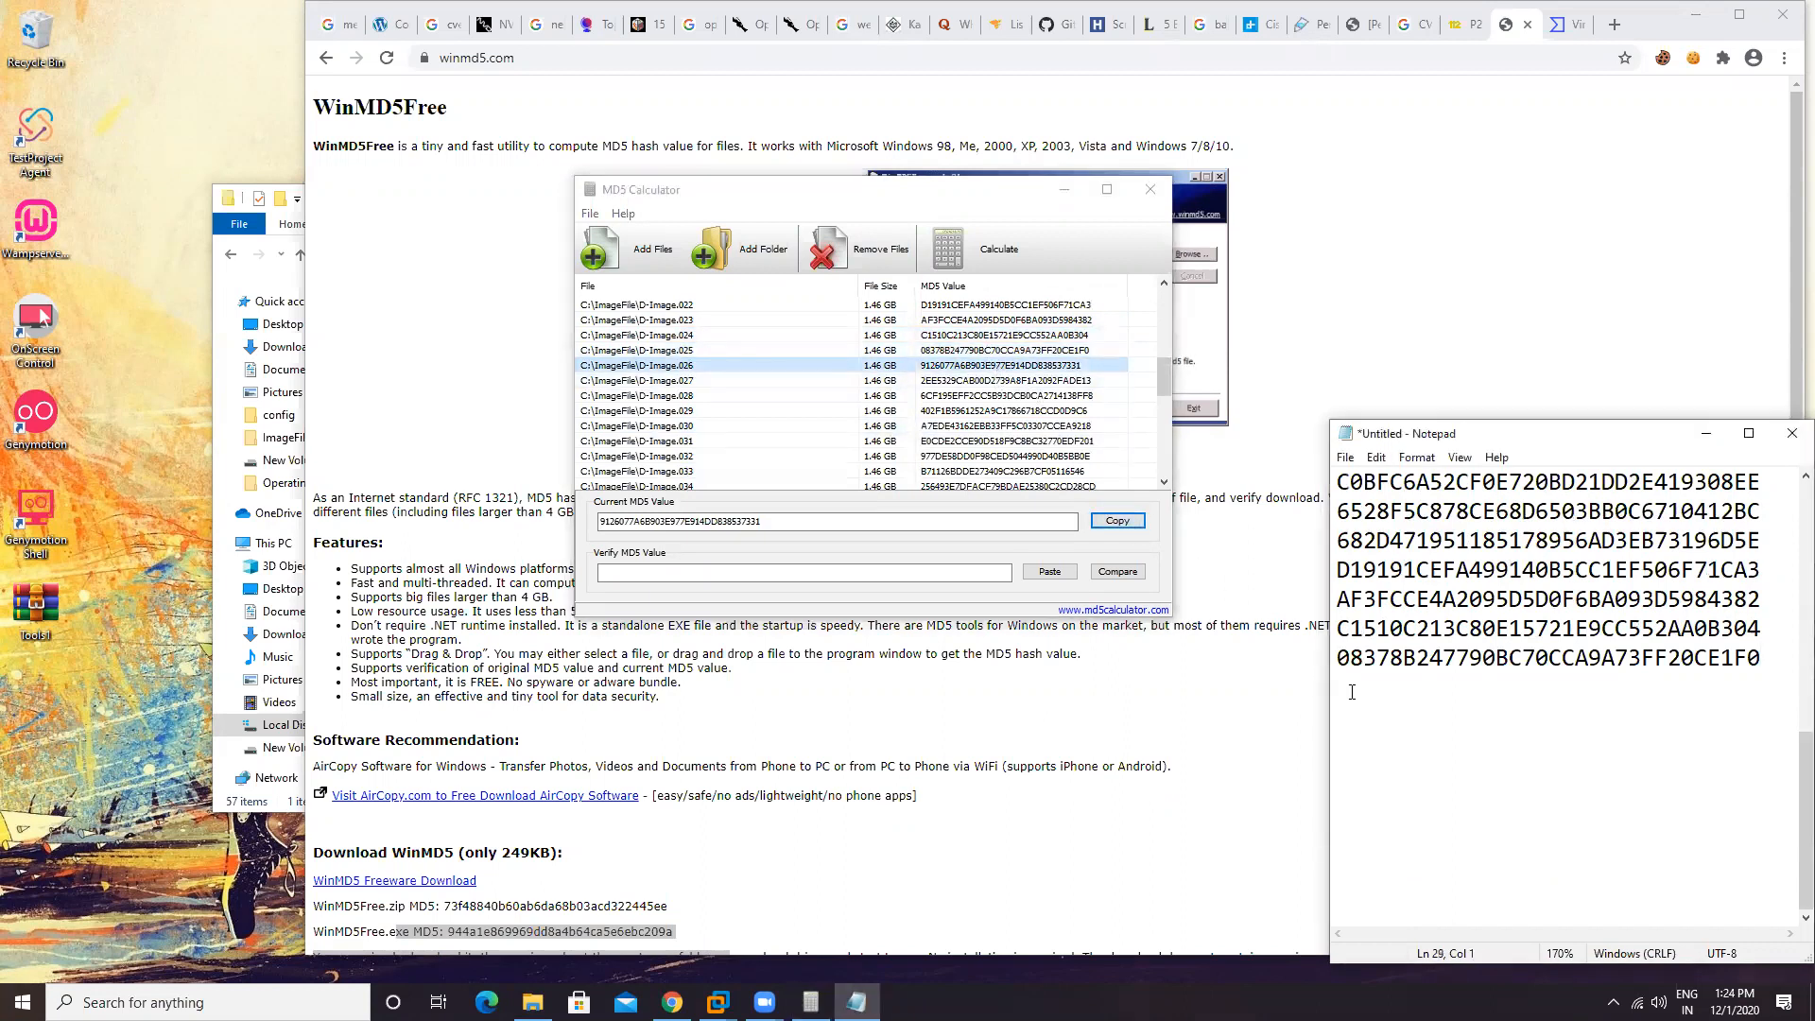
key(ctrl+v)
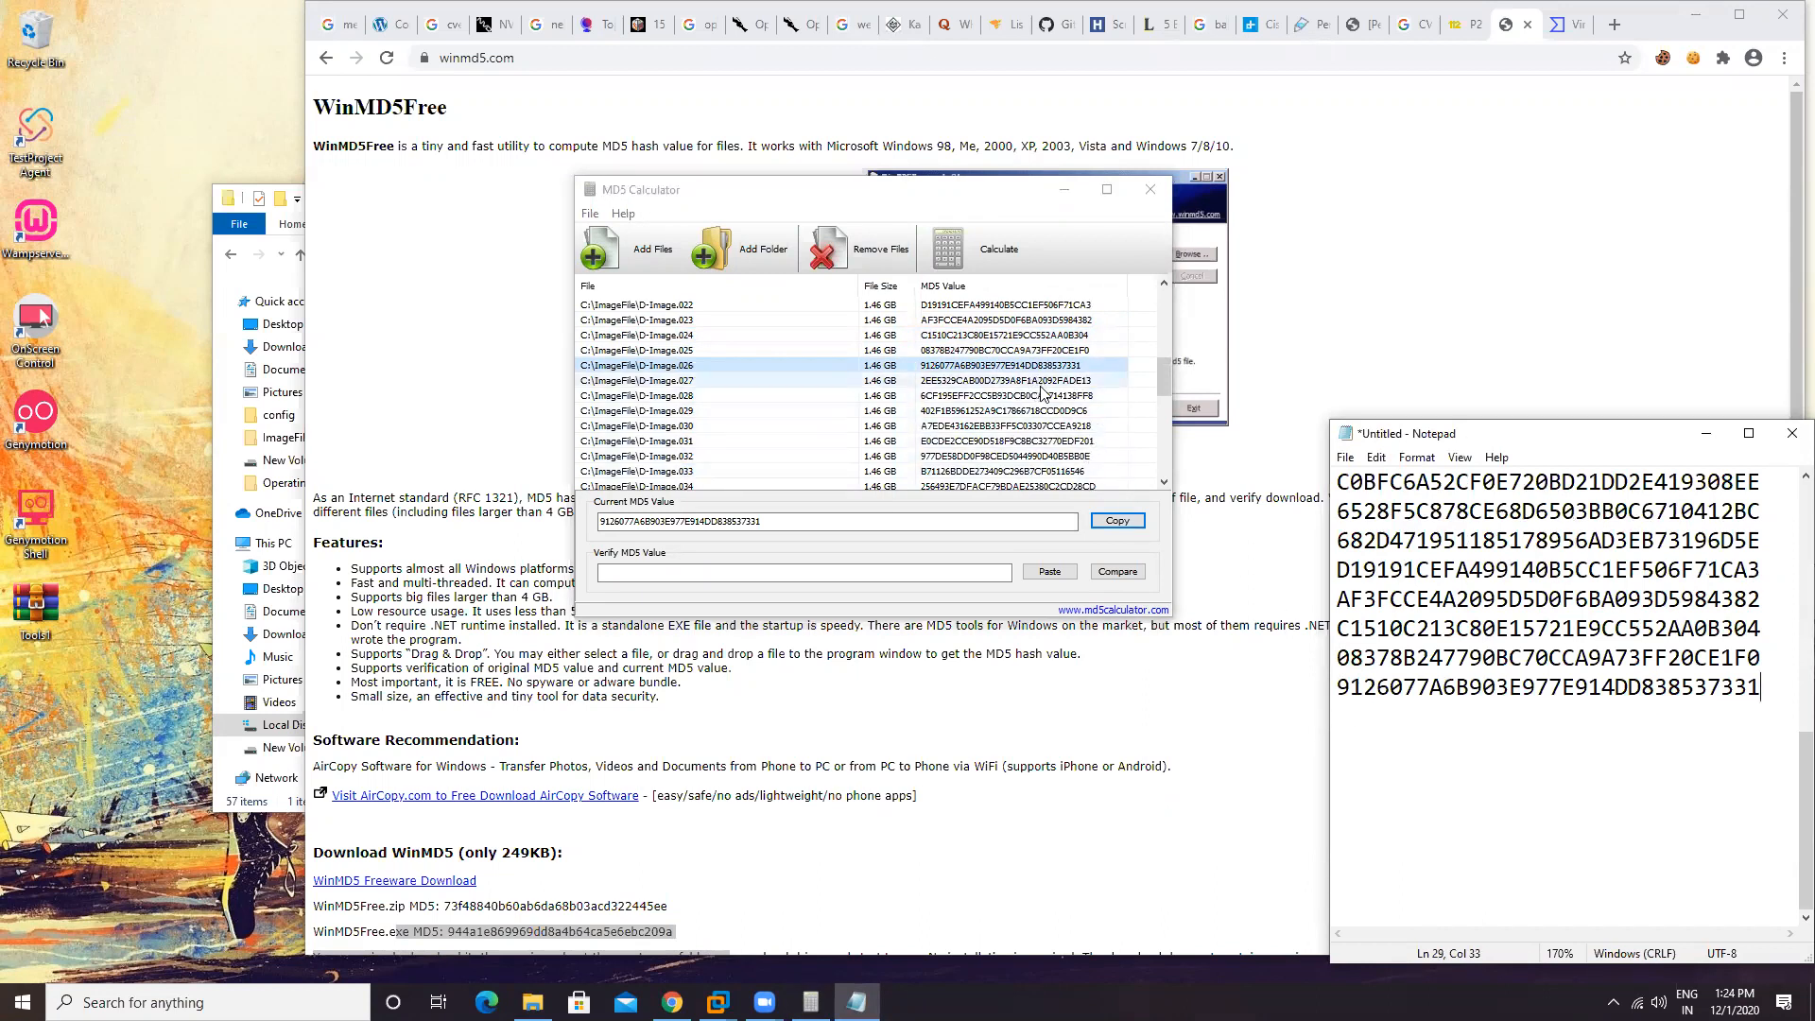
scroll(945, 416, down, 8)
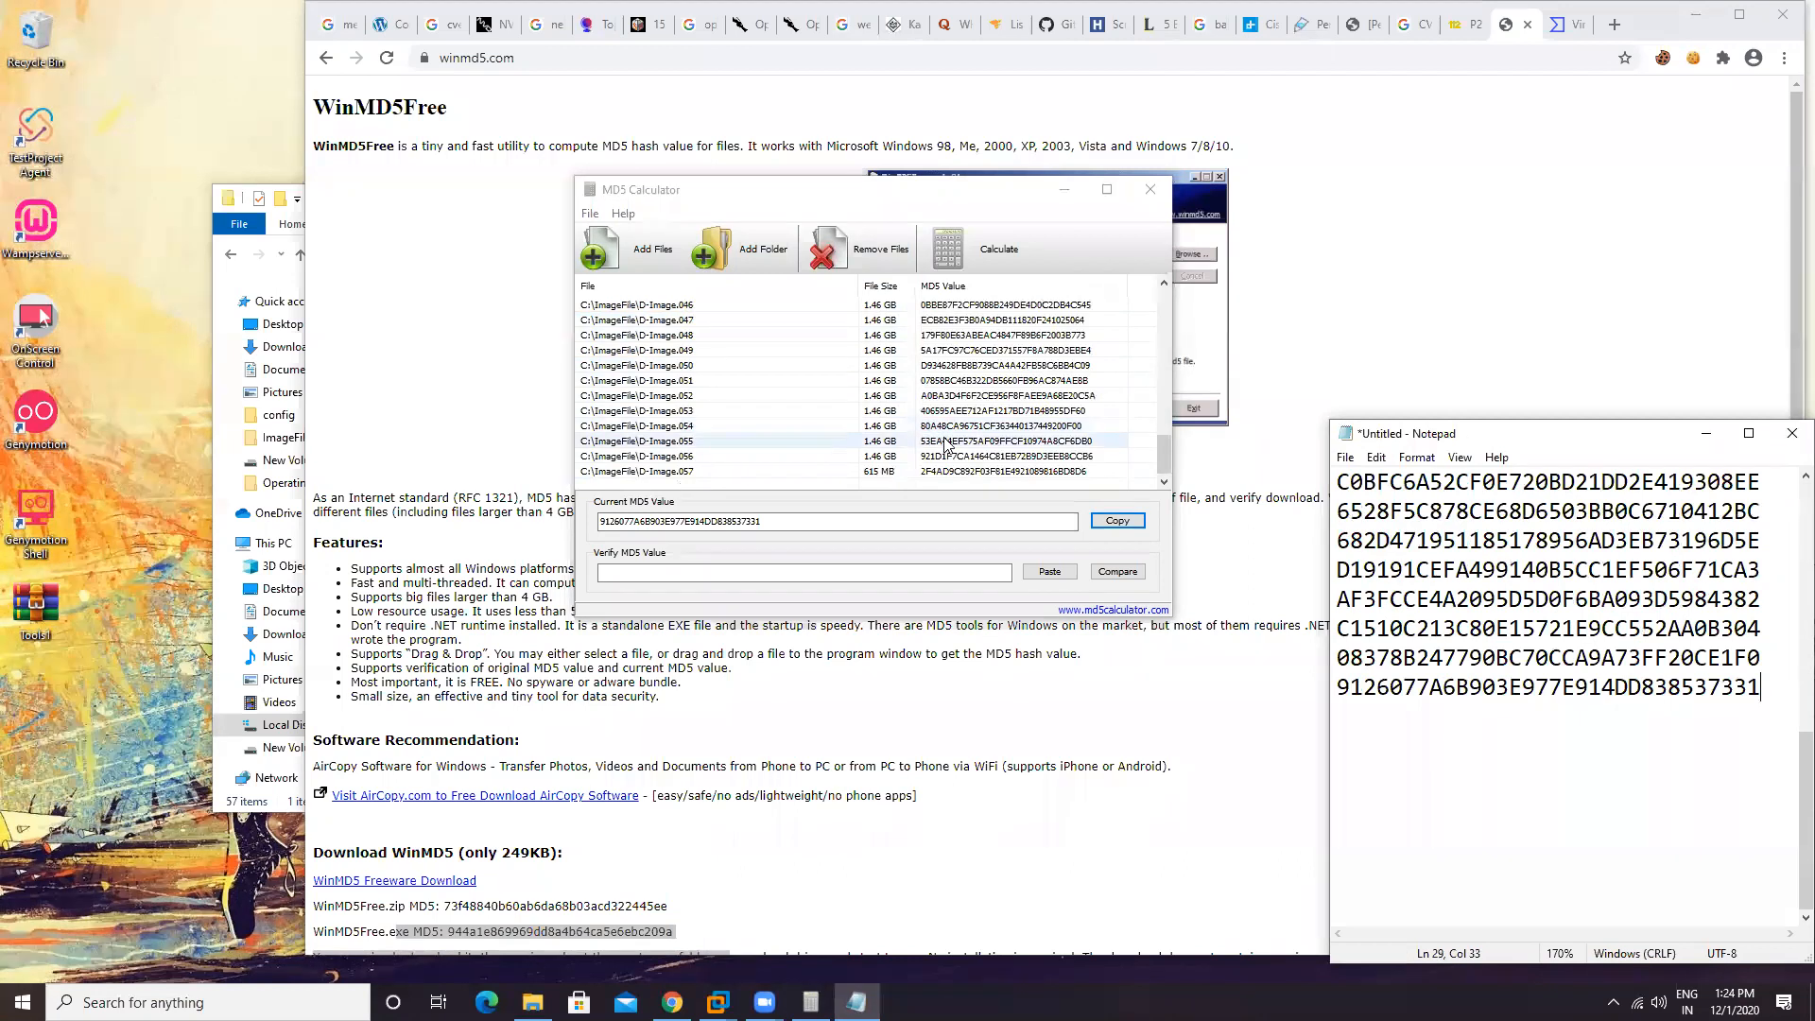
scroll(945, 444, up, 10)
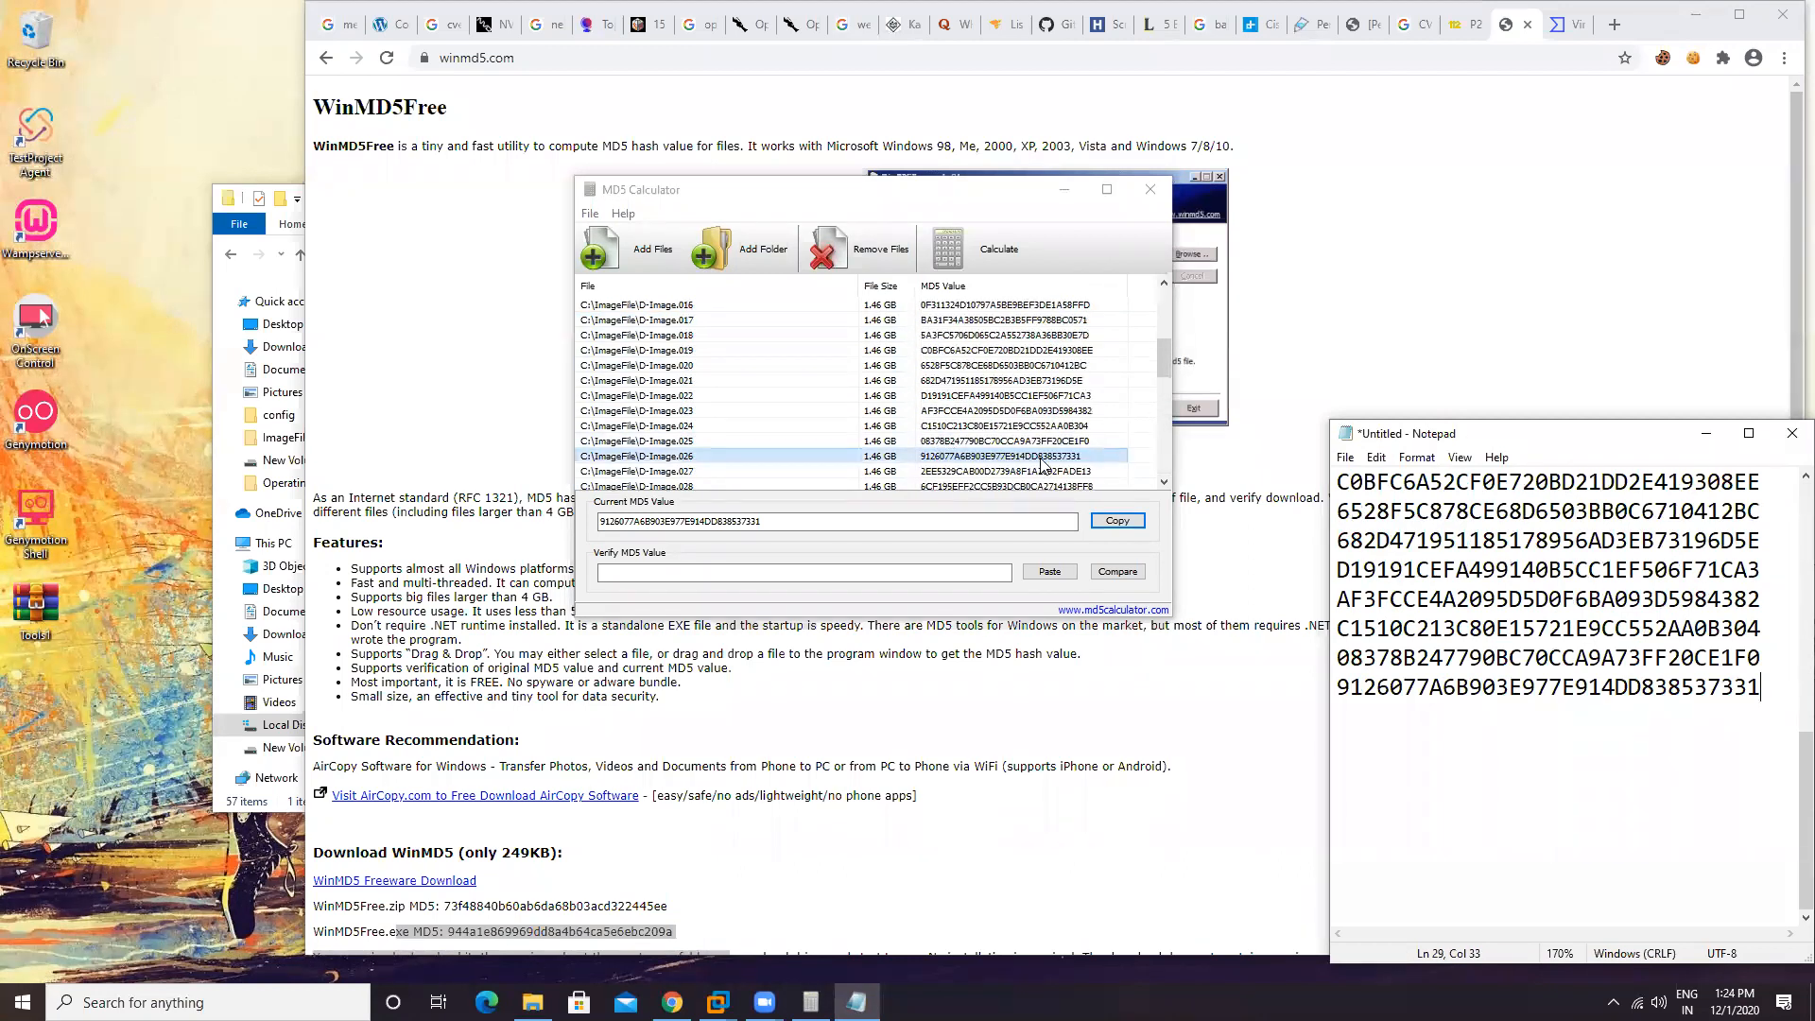
scroll(1042, 463, up, 5)
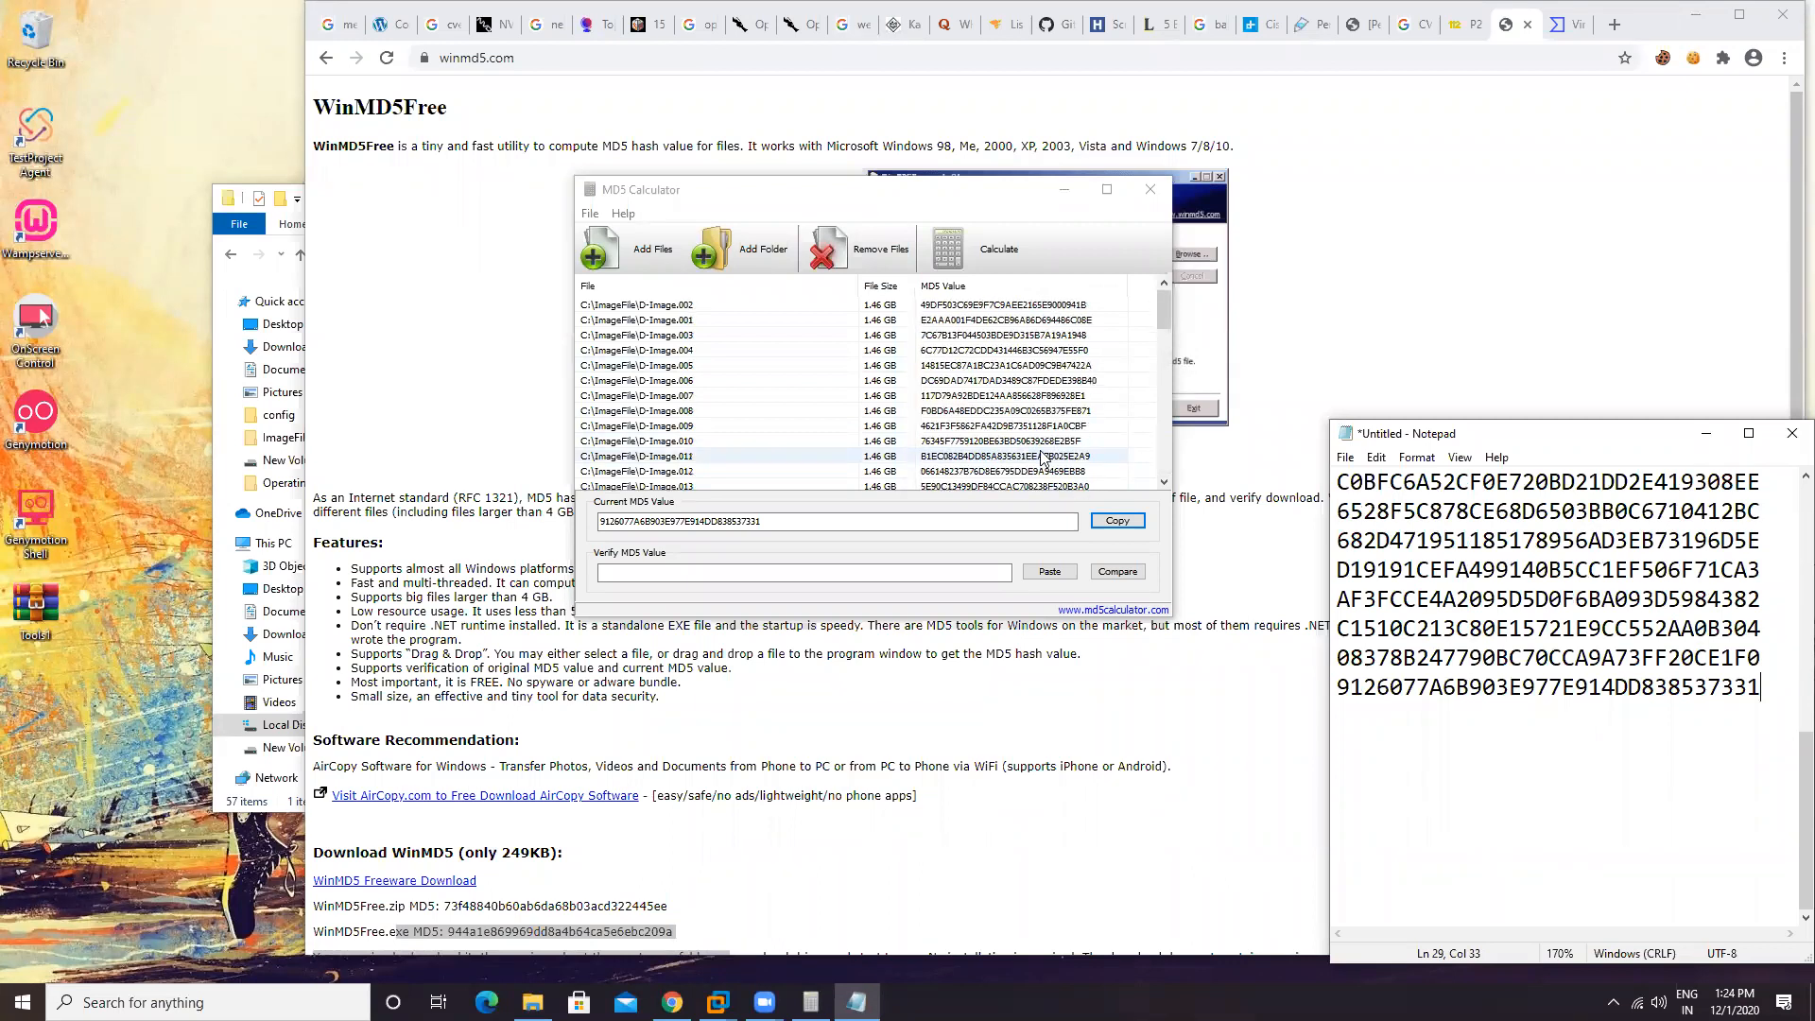
Step: Save the Notepad hash list as a text document named "MD5 Hashes 26 files" in C:\ImageFile
click(1346, 458)
click(1373, 541)
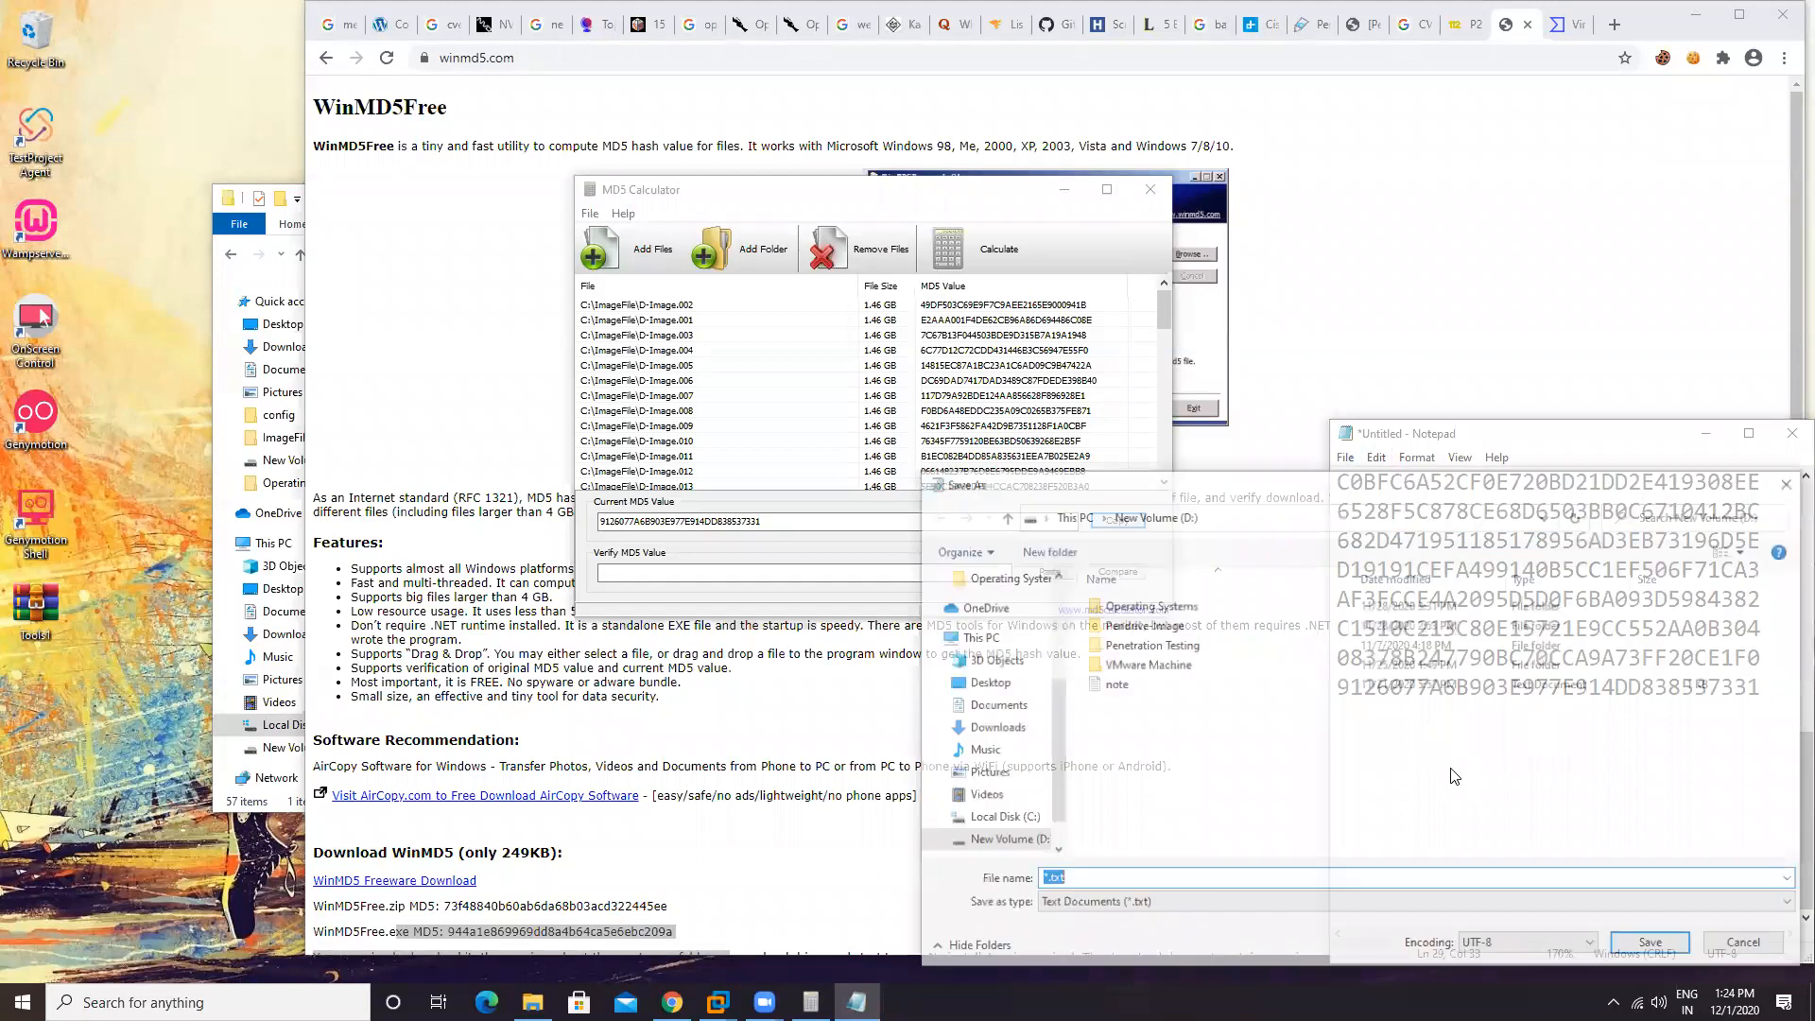
click(1000, 818)
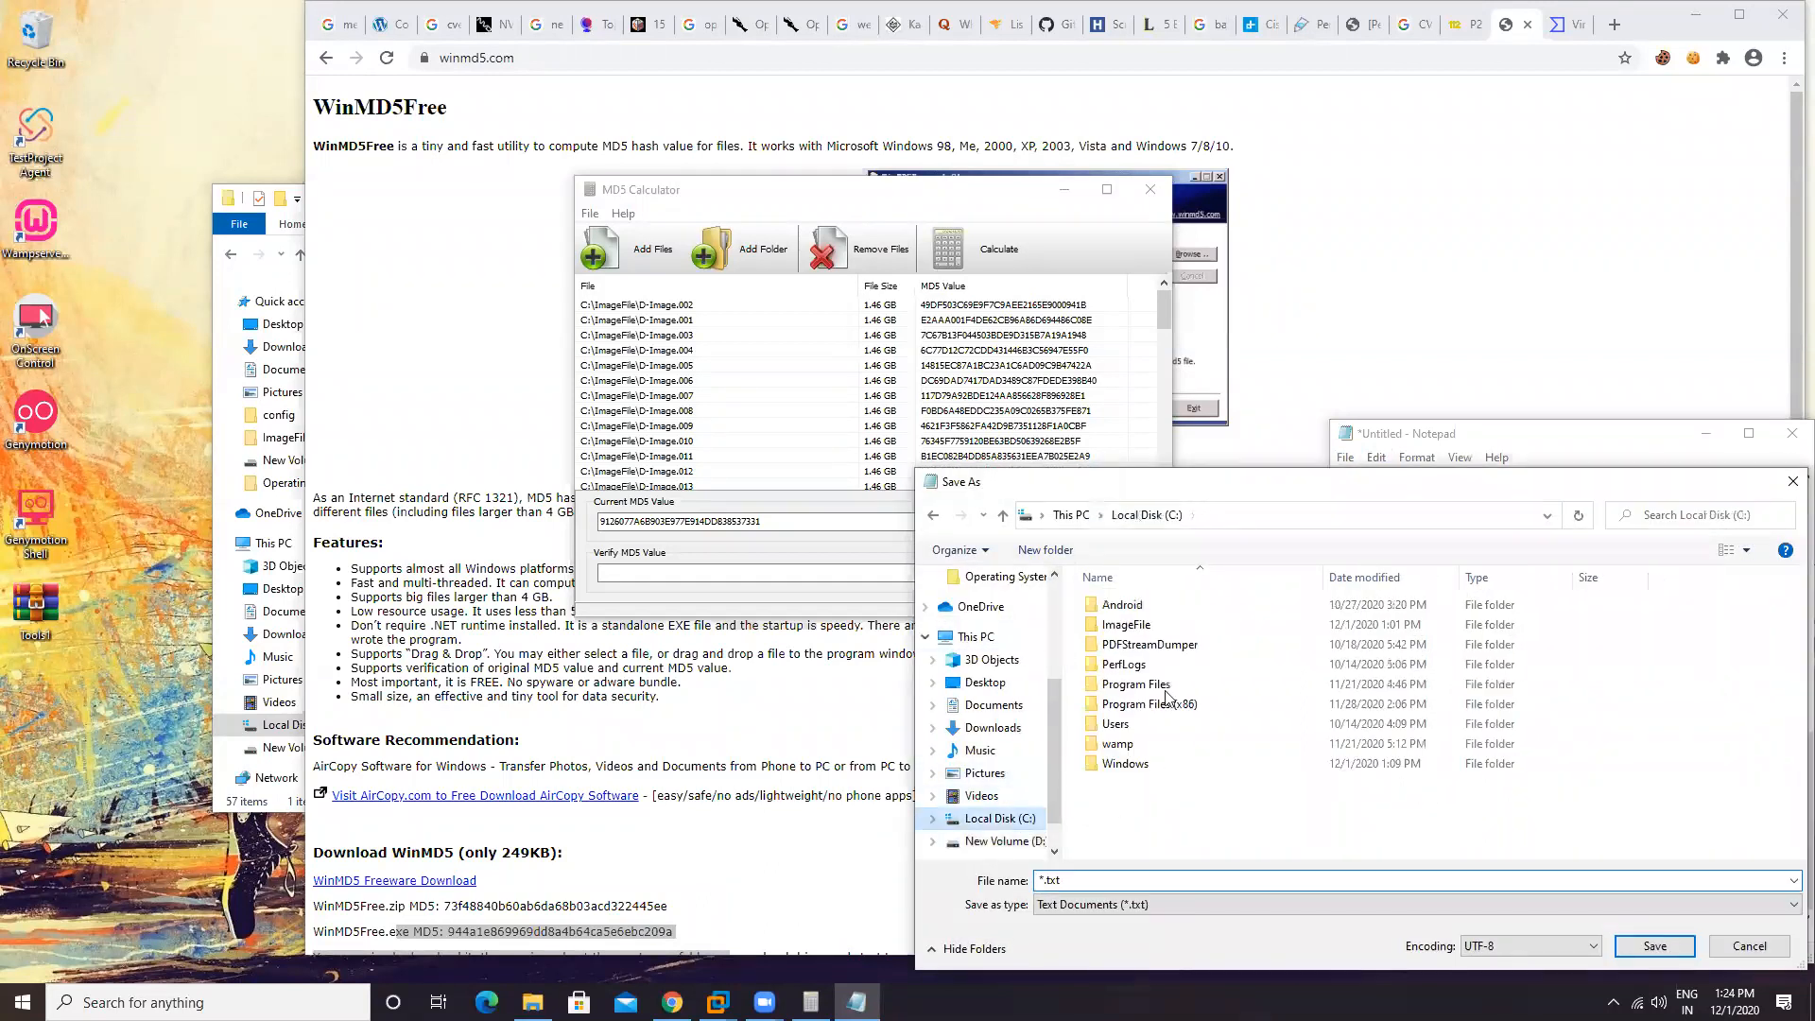
double_click(1148, 624)
click(1132, 880)
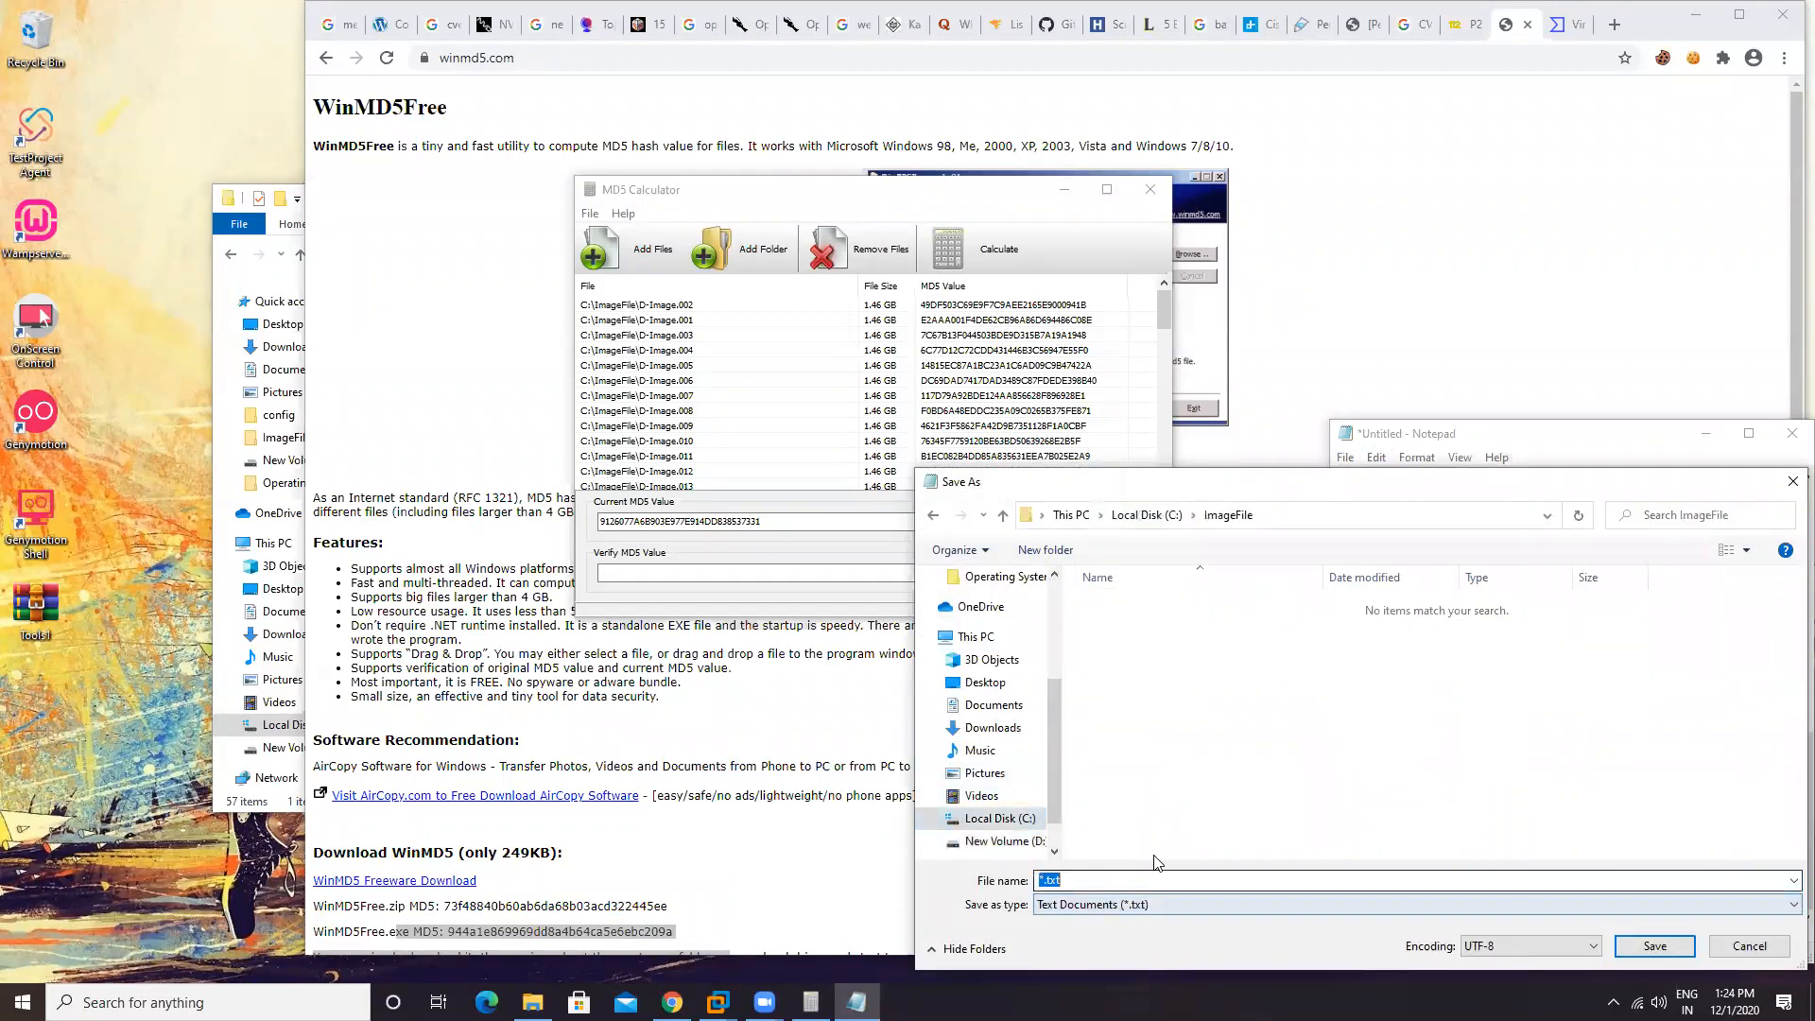
text(MD%)
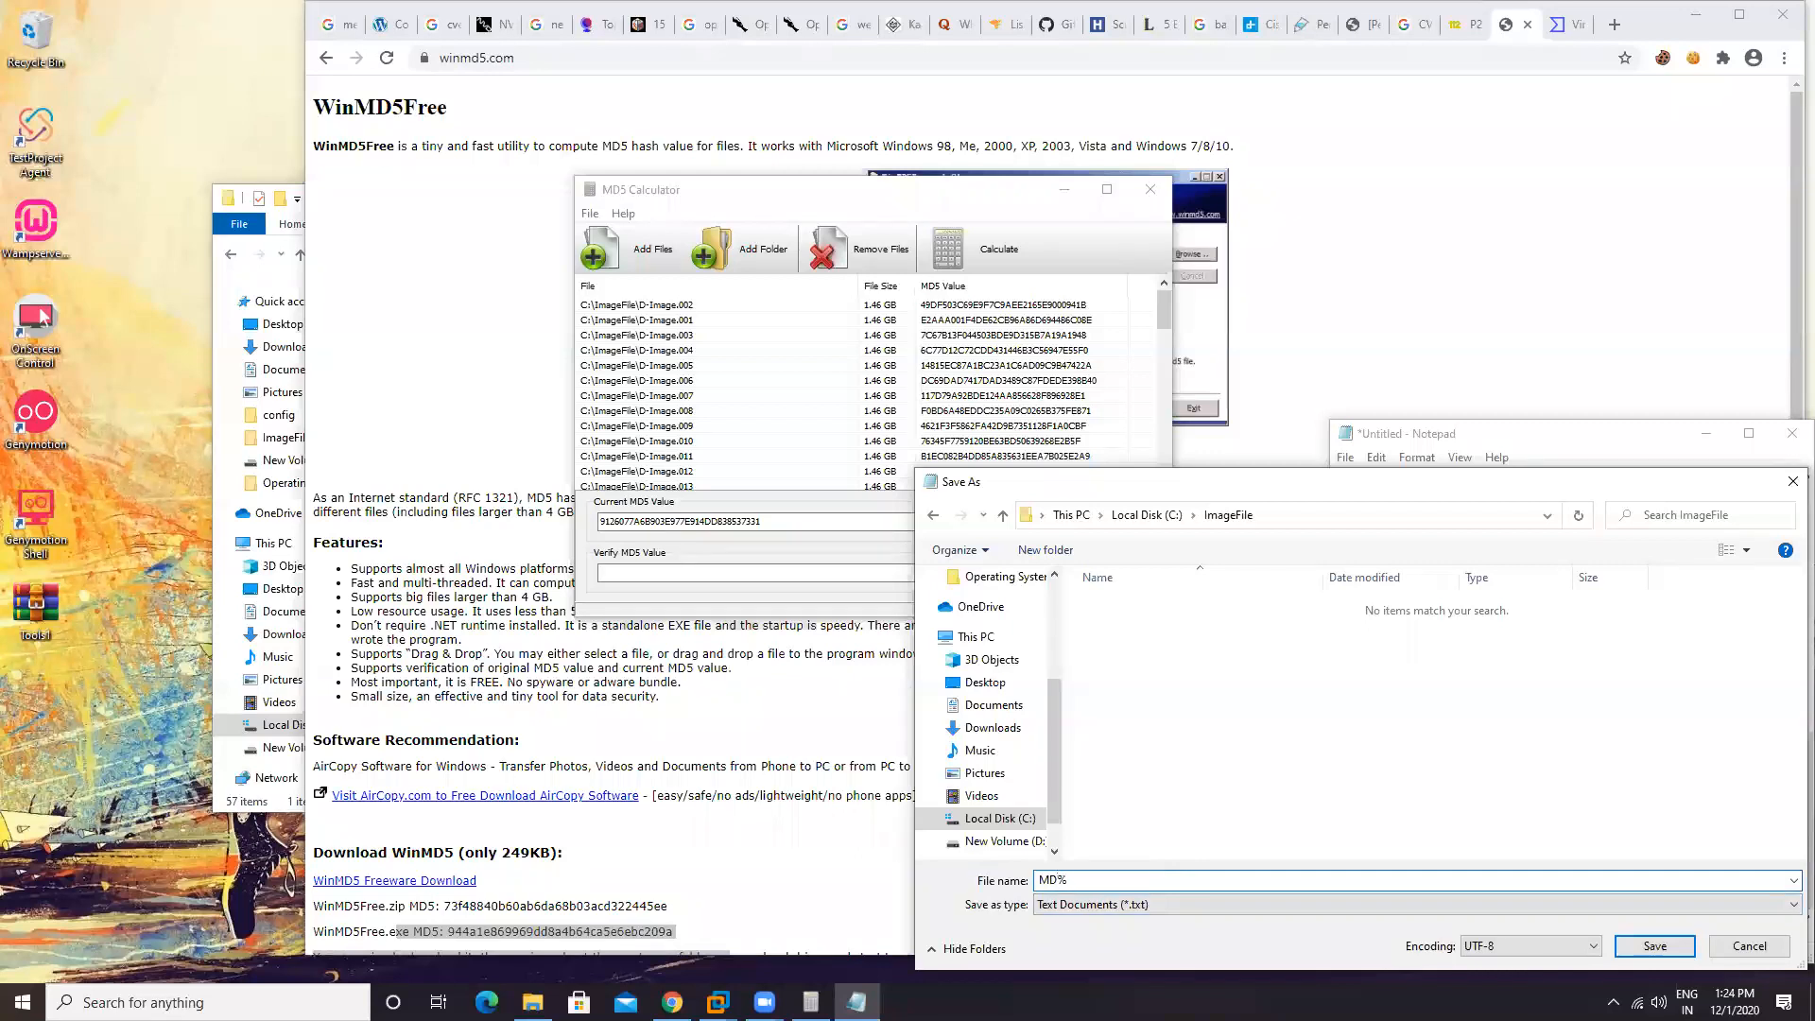
key(BackSpace)
text(5 Hase)
key(BackSpace)
text(hes 26 files)
key(Return)
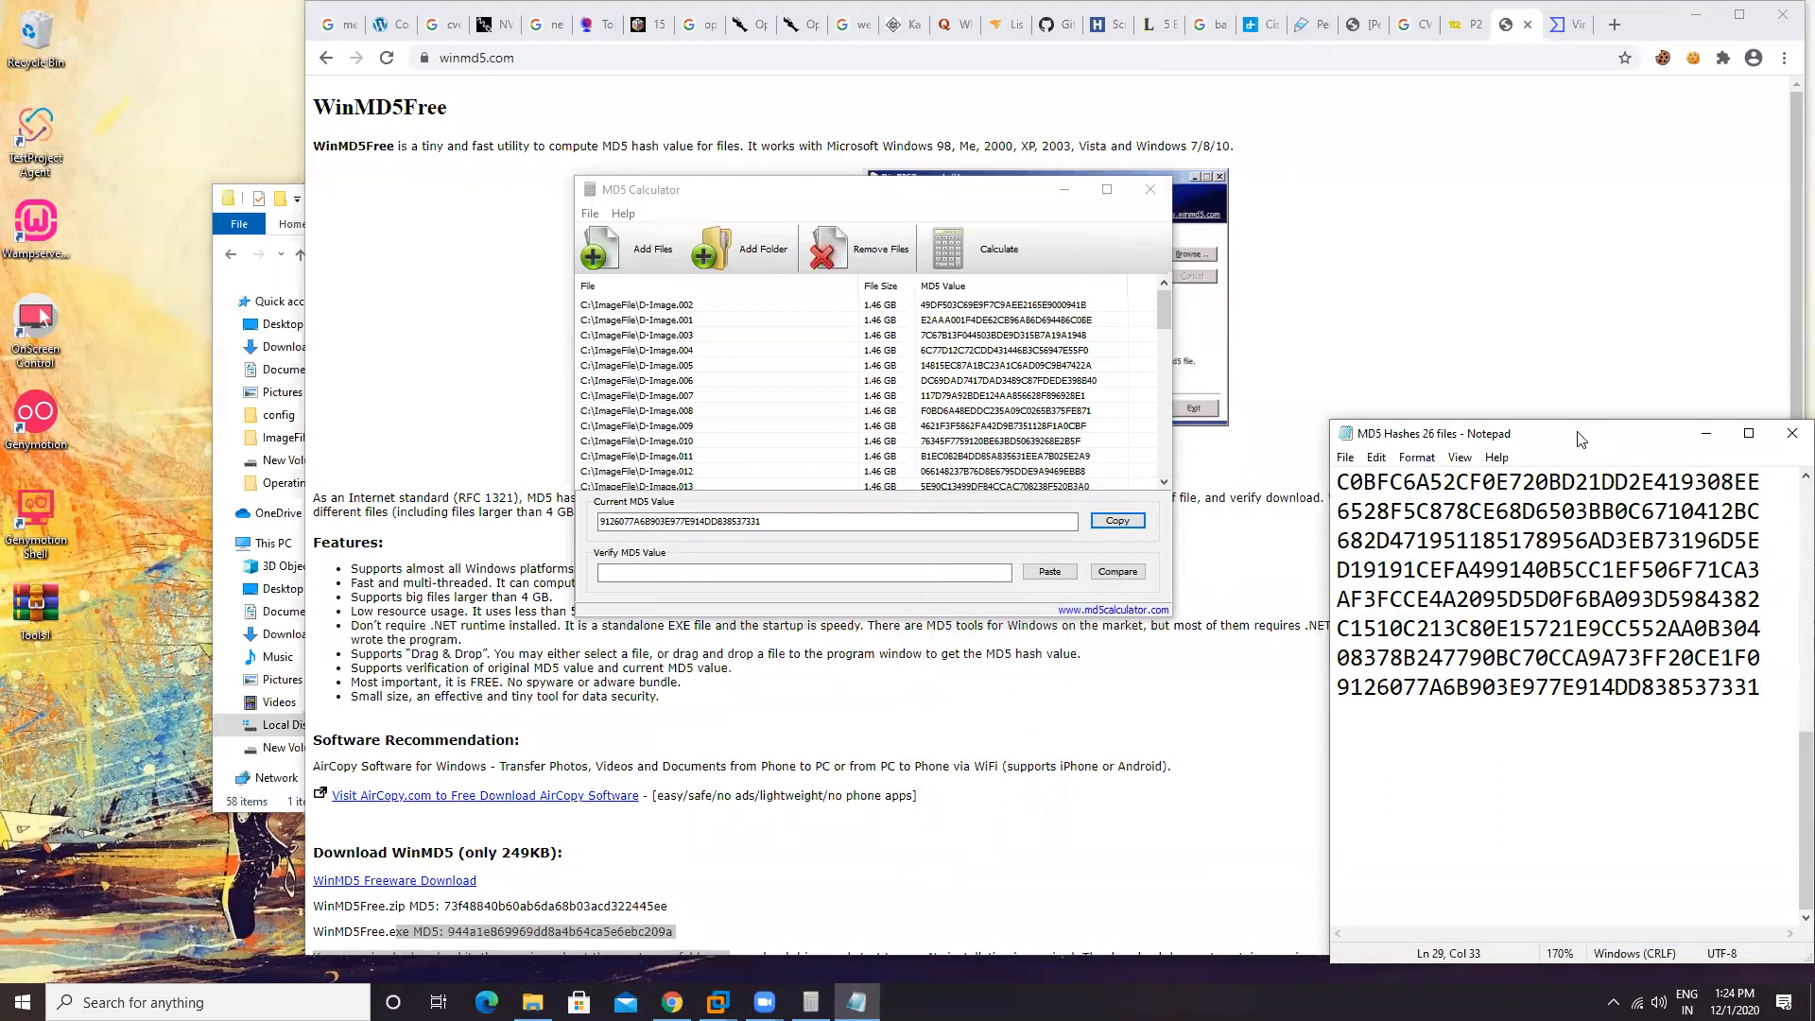
Step: Close the saved hash list in Notepad and the MD5 Calculator
drag(1574, 440, 1471, 441)
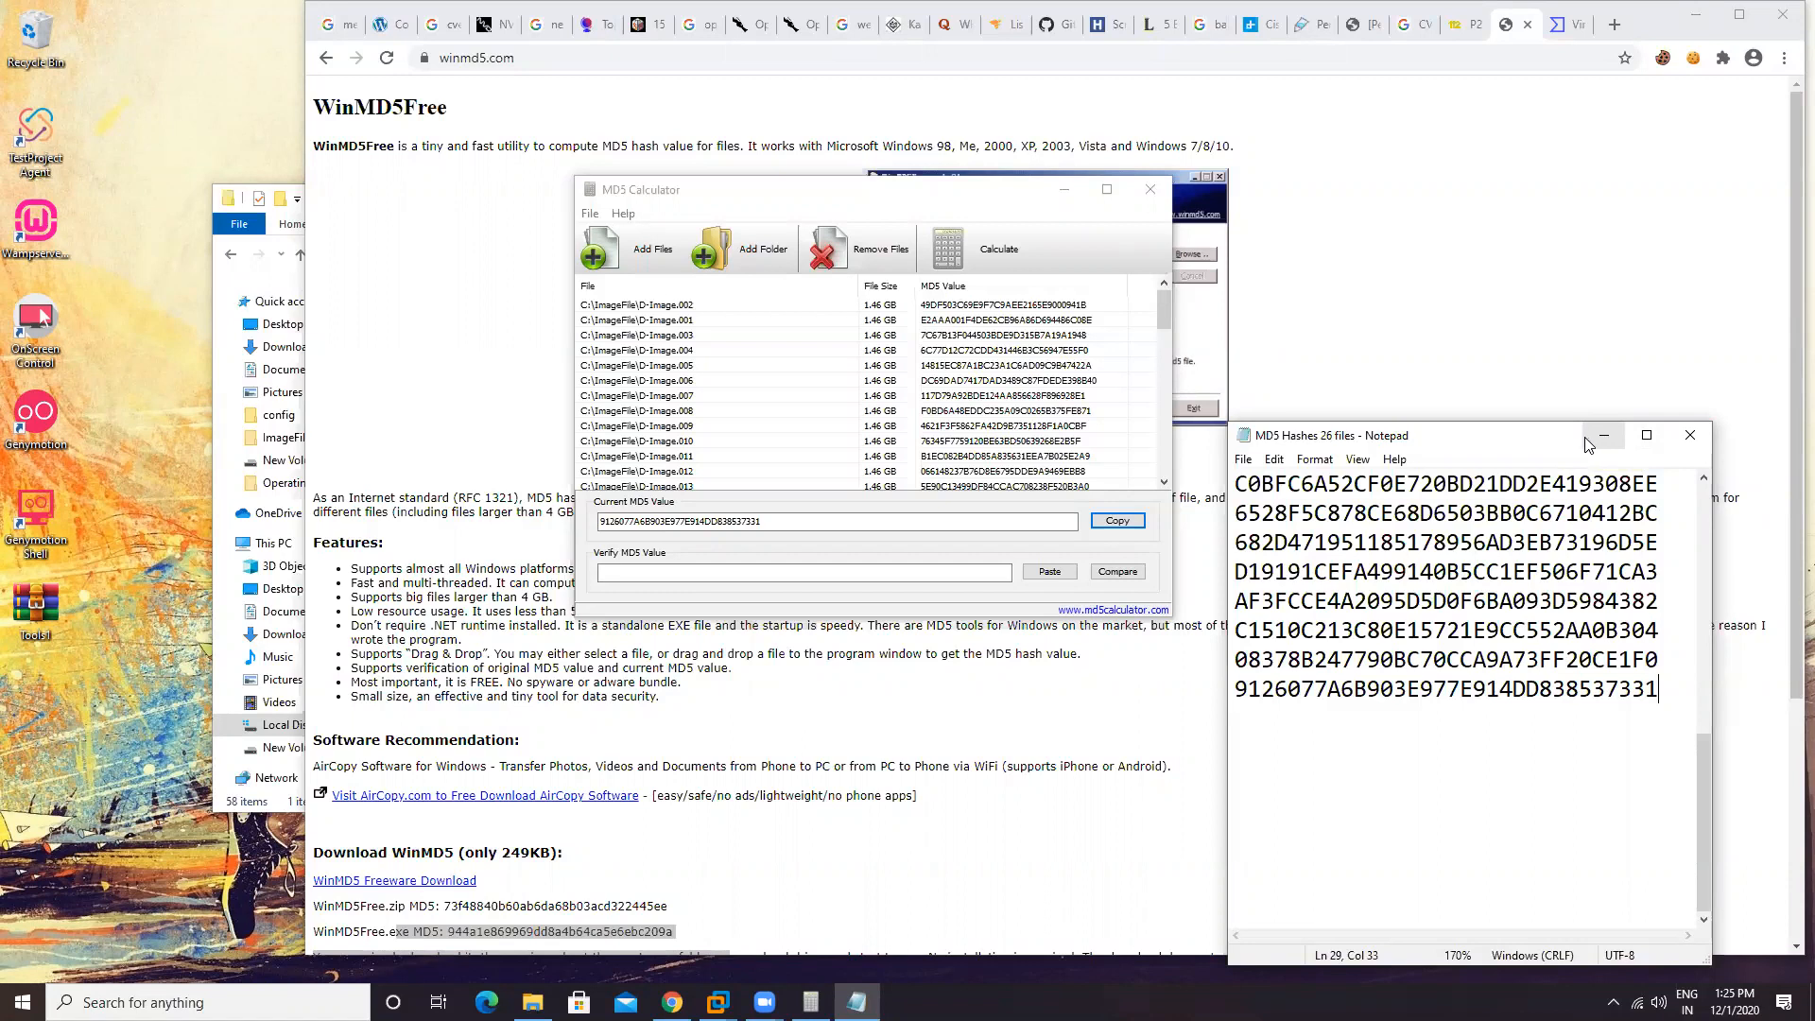
click(1690, 437)
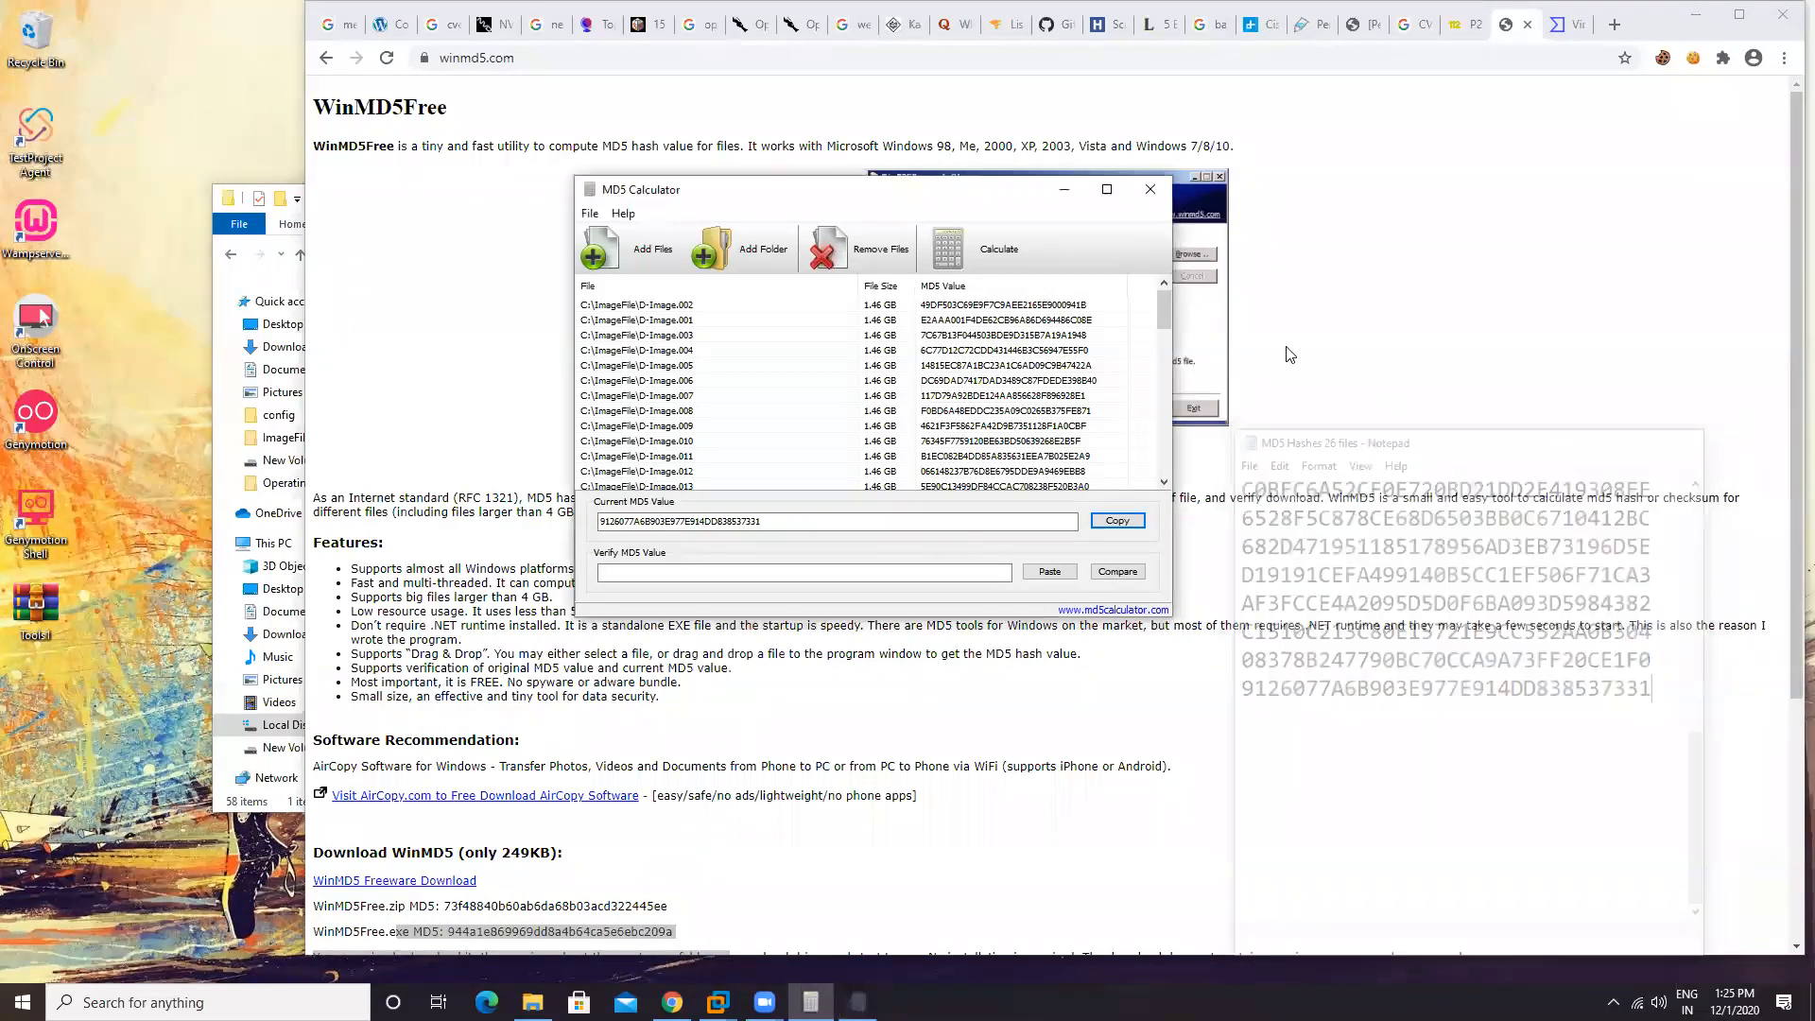
click(1153, 187)
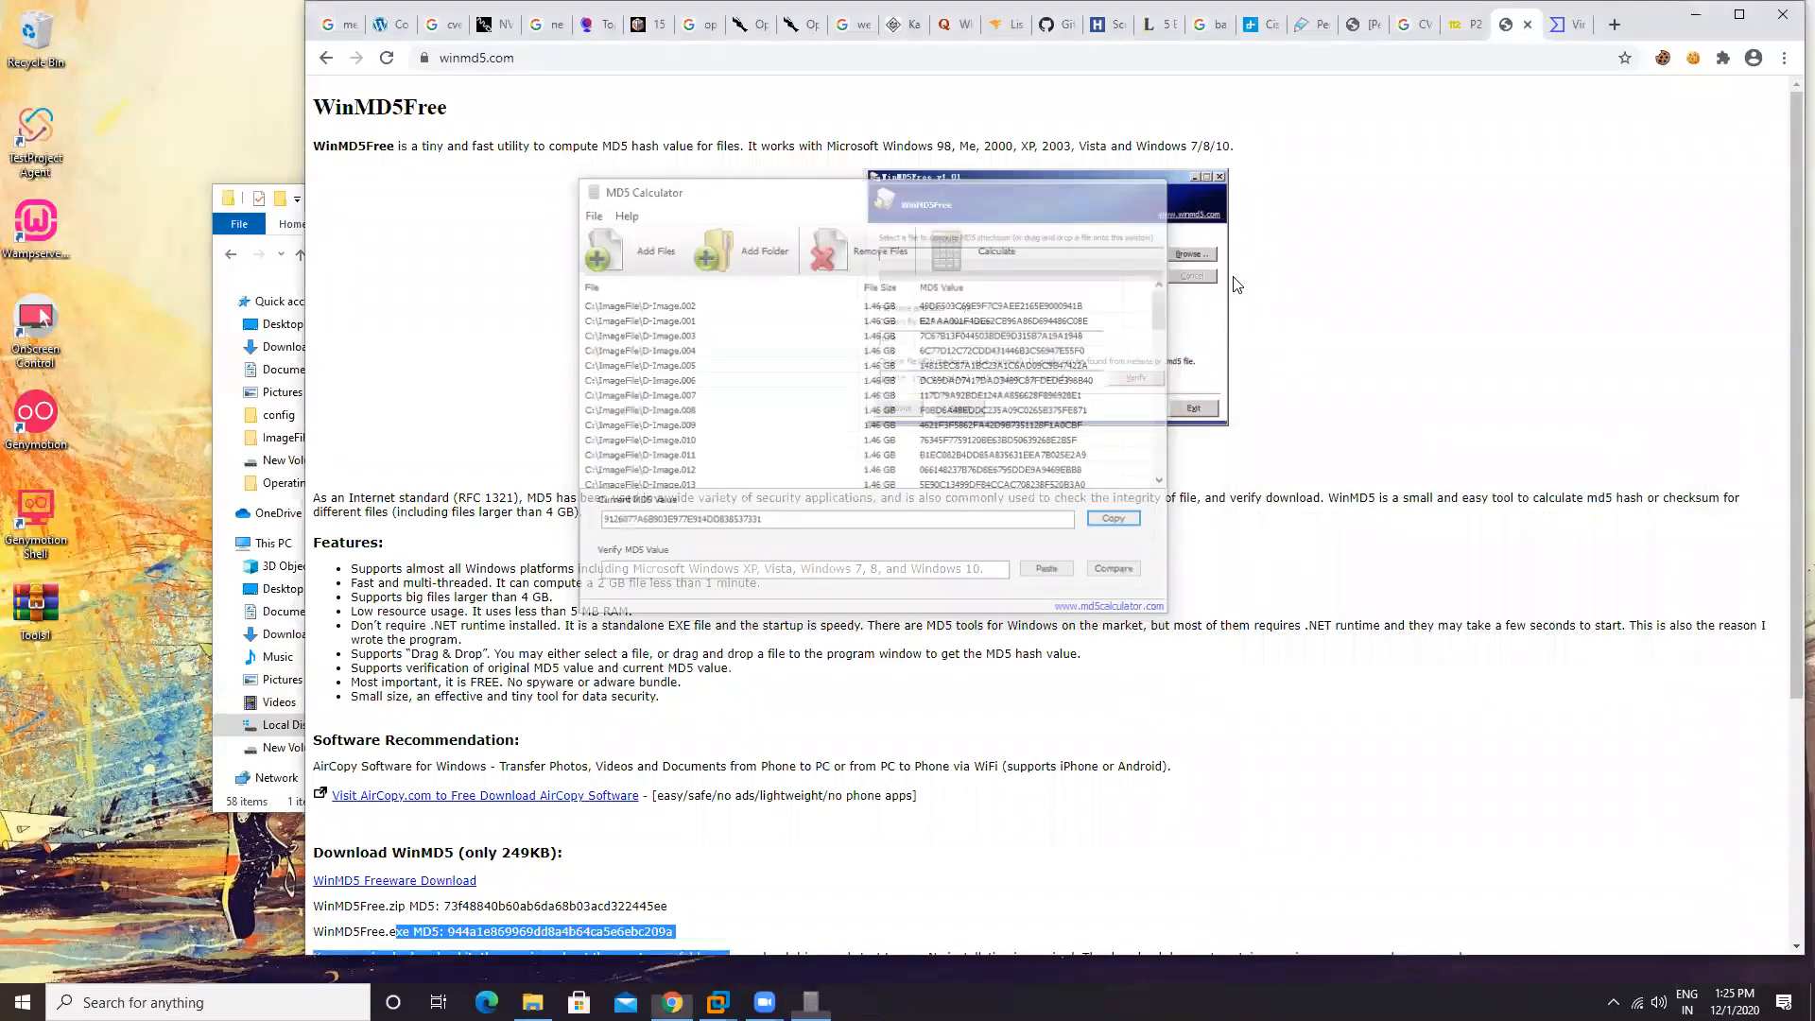